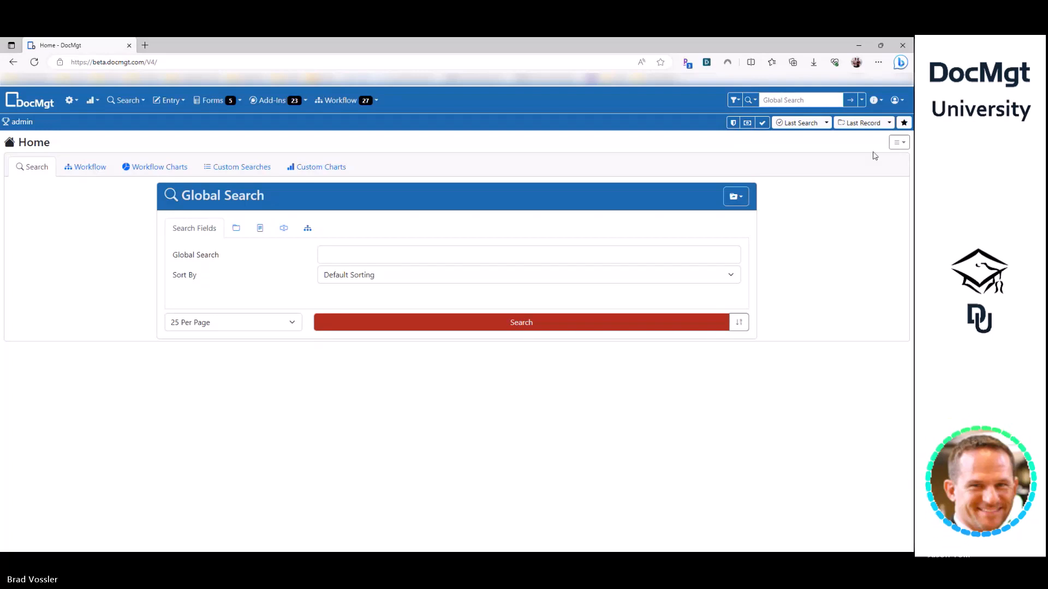
- Open the AP-Vendors record 22221 for BOB'S Burger Joint from the Home page's recent entries
click(863, 123)
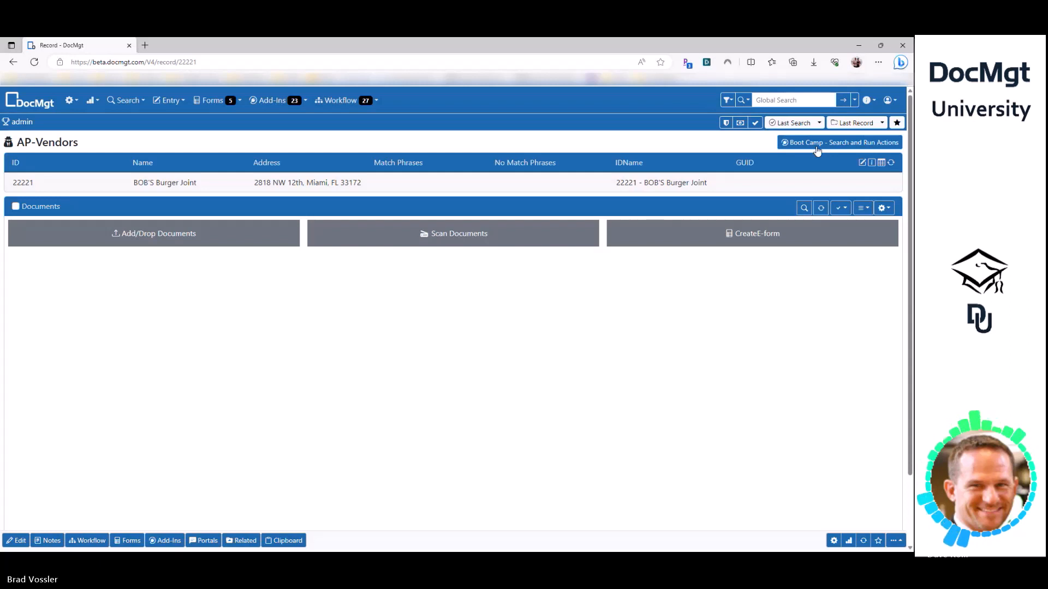
- Reopen the last PO search results listing two POs, including BOB'S Burger Joint
click(791, 123)
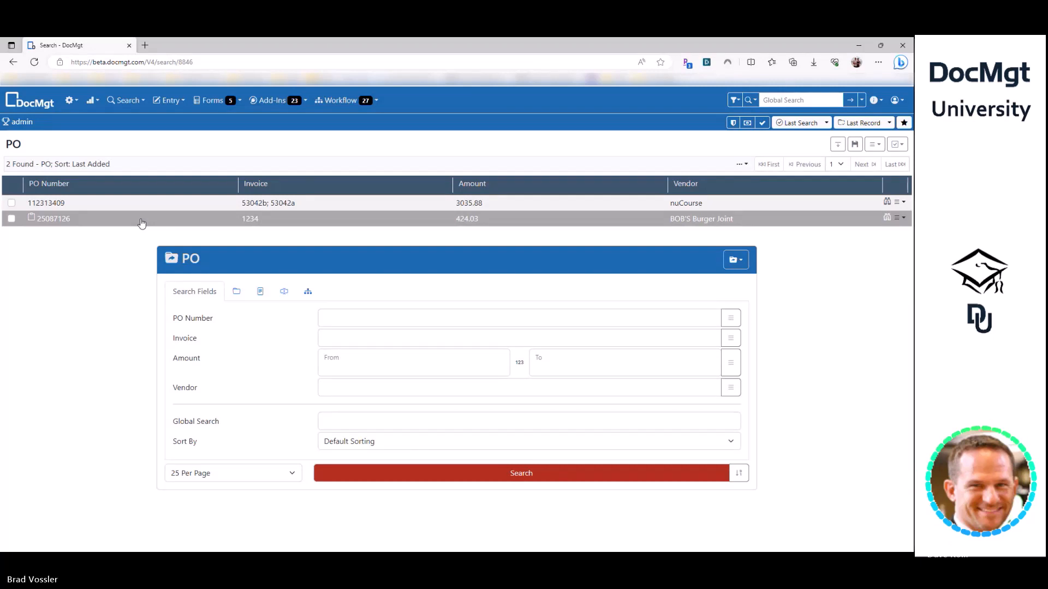
- Browse the Add-Ins list from the PO search results
click(272, 101)
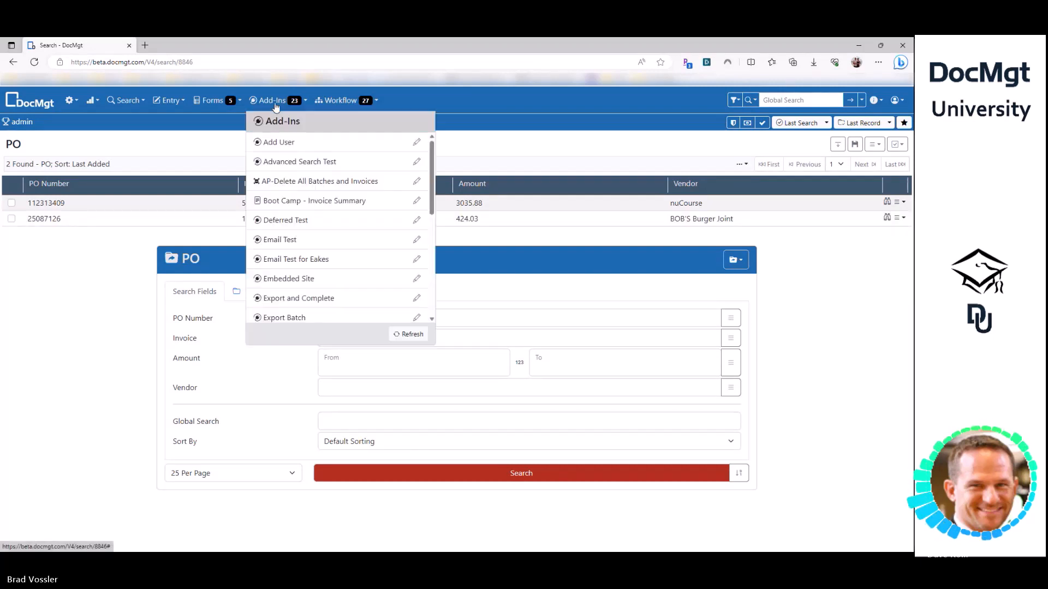
scroll(300, 239, down, 2)
scroll(299, 238, up, 2)
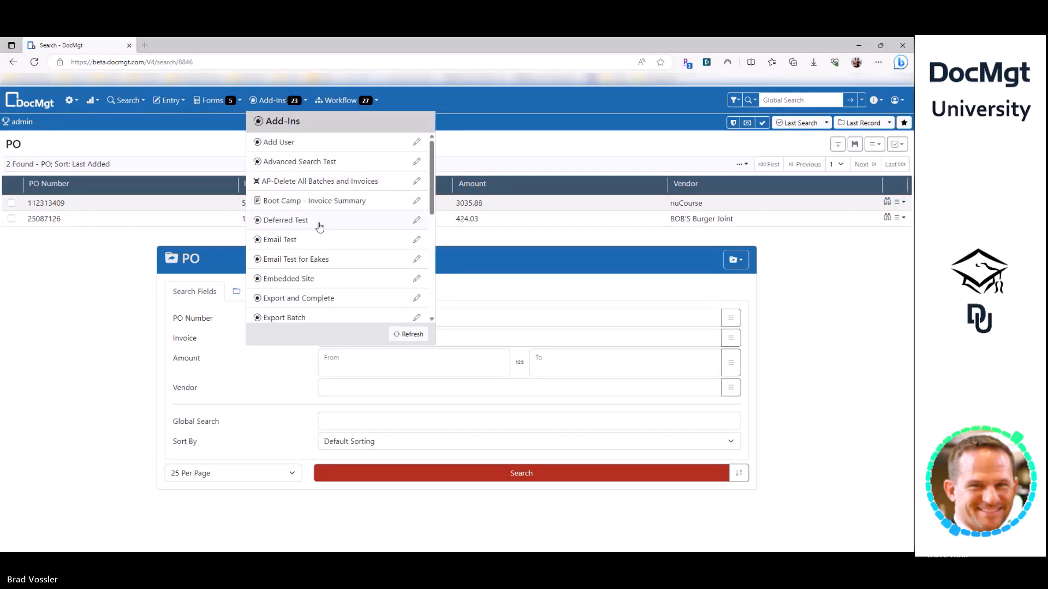
- Open nuCourse PO 112313409 and review its available add-ins
click(658, 202)
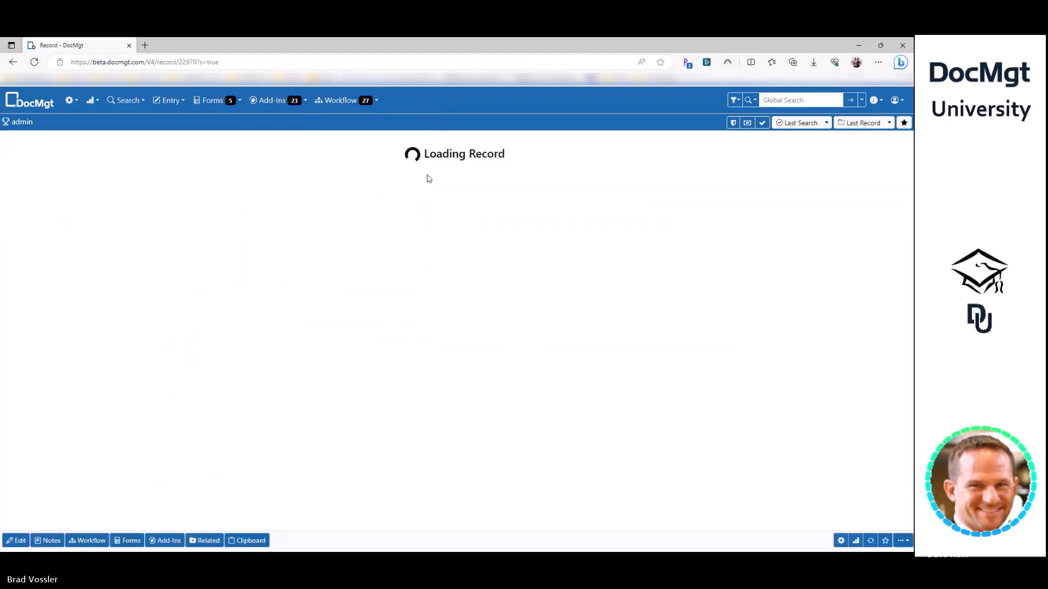
click(292, 102)
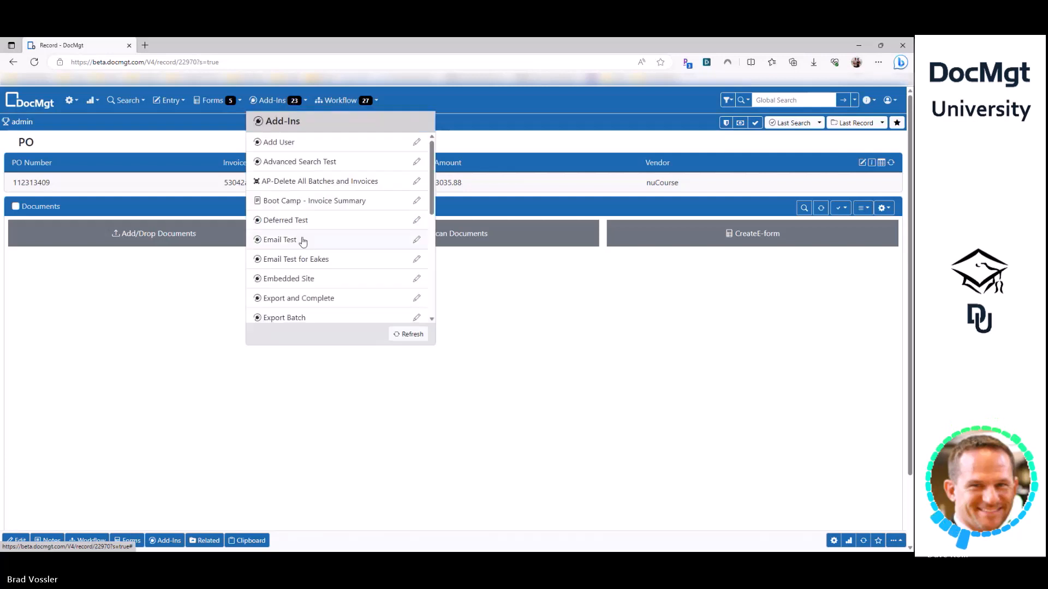
scroll(337, 236, down, 4)
scroll(337, 236, down, 2)
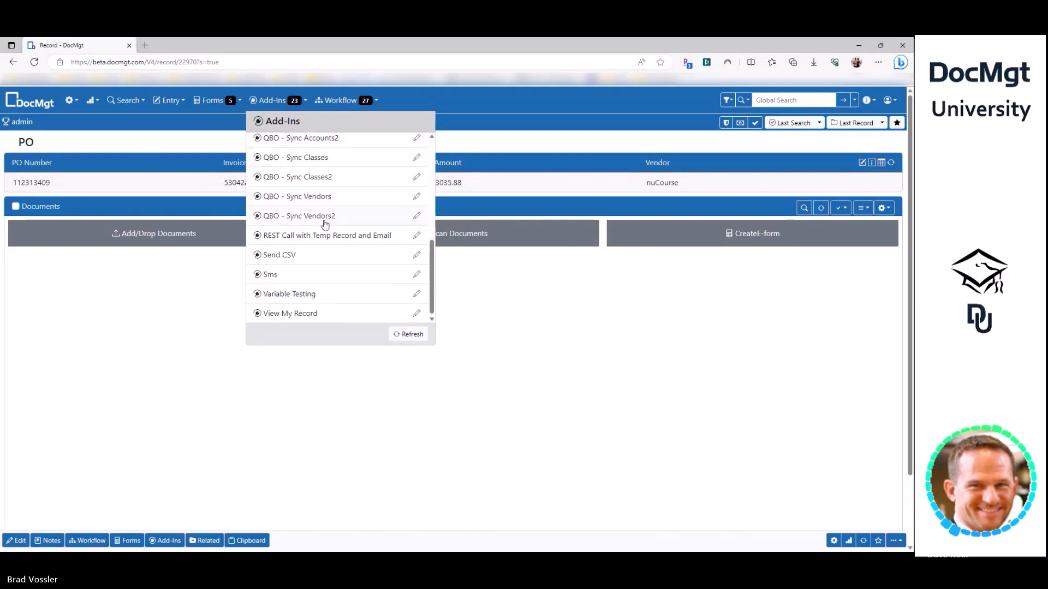
scroll(325, 222, up, 6)
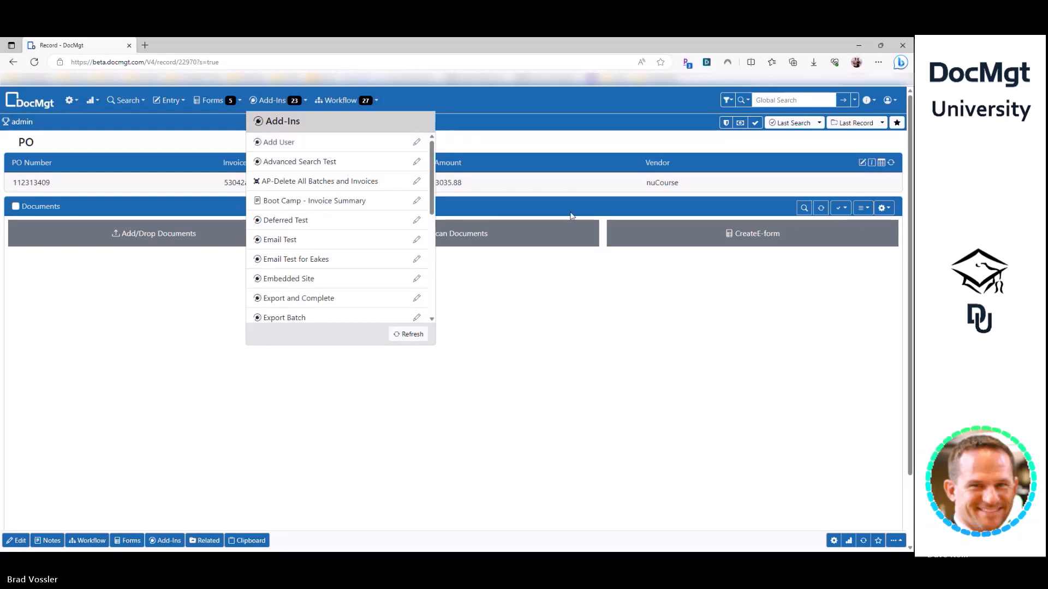
click(610, 370)
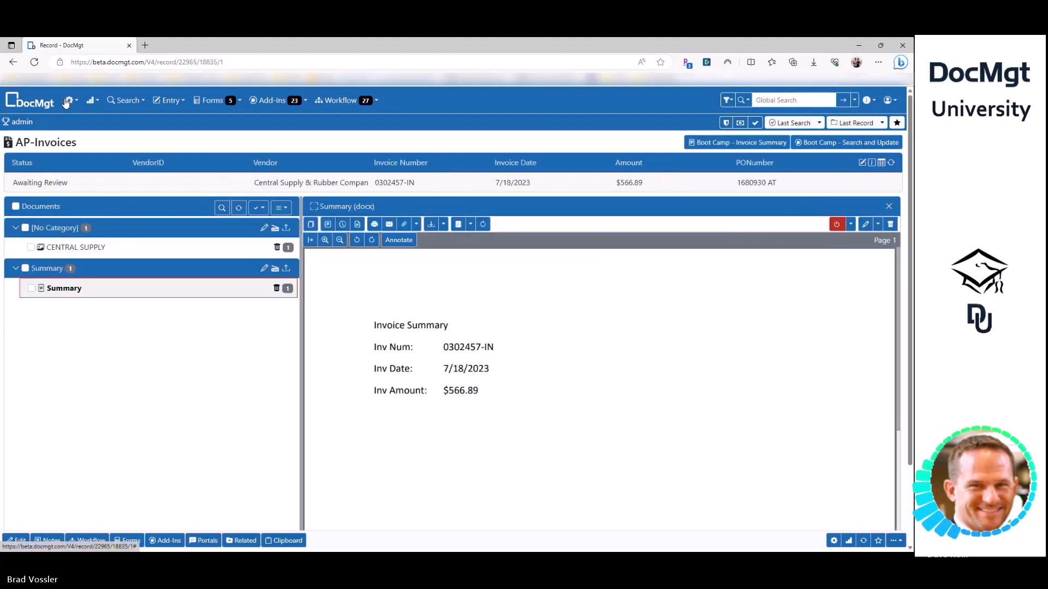
- Open Variable Testing and inspect the test string Amount is "[Amount]"
click(69, 101)
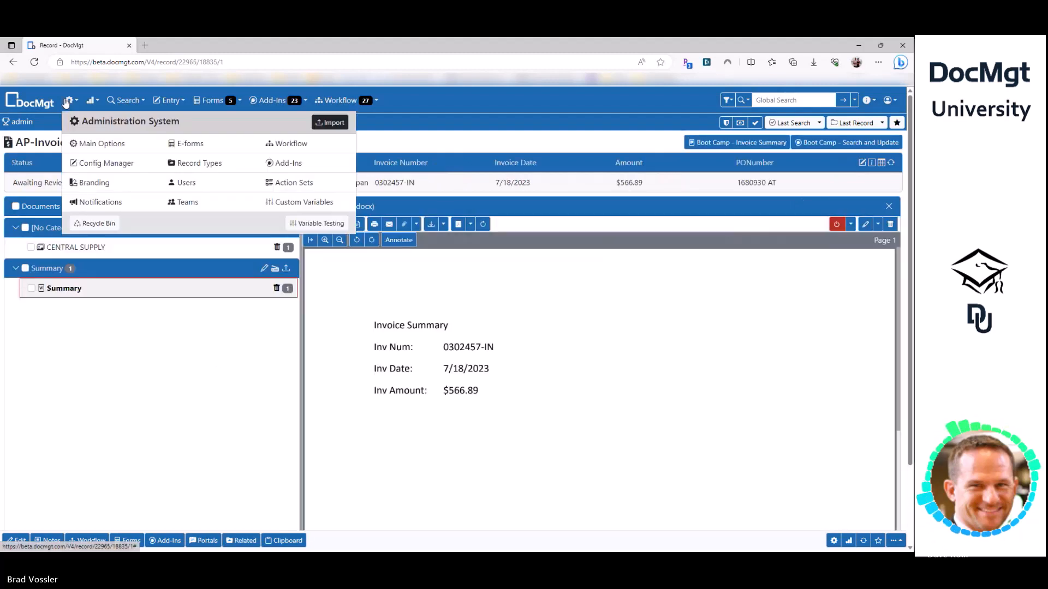
click(314, 225)
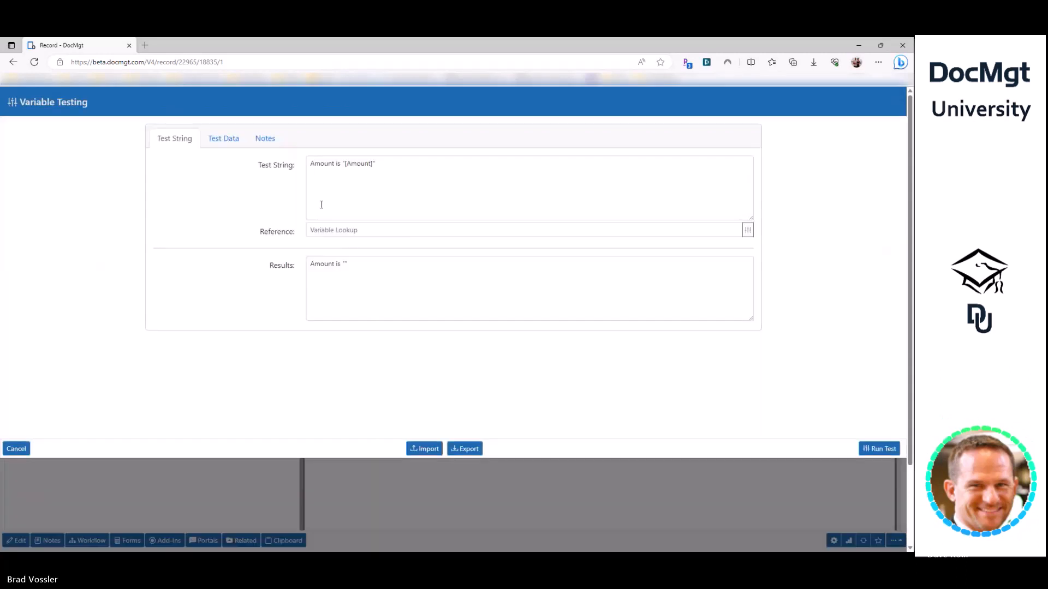
triple_click(359, 165)
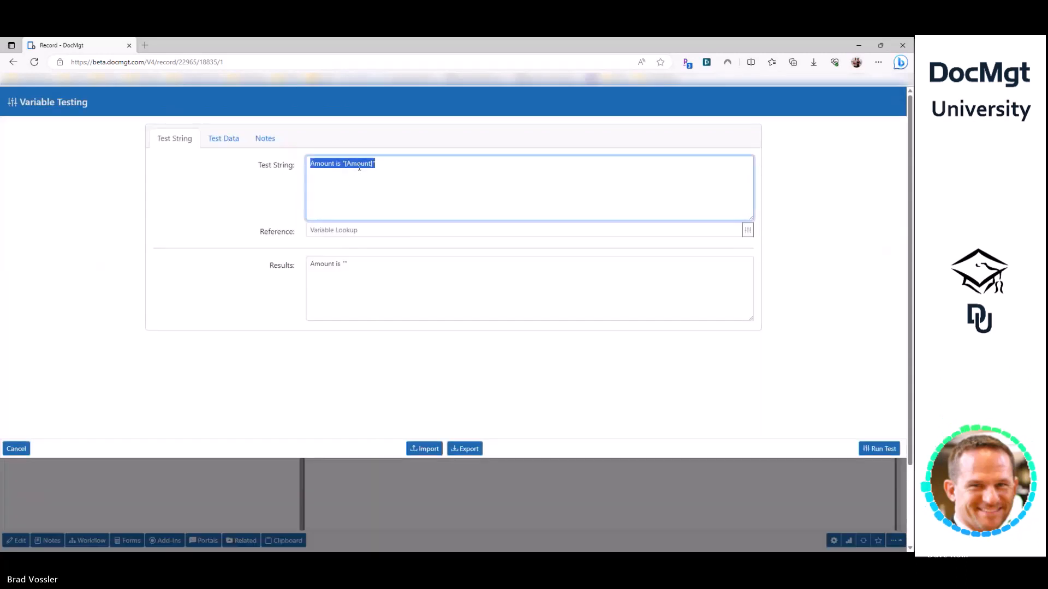
click(353, 198)
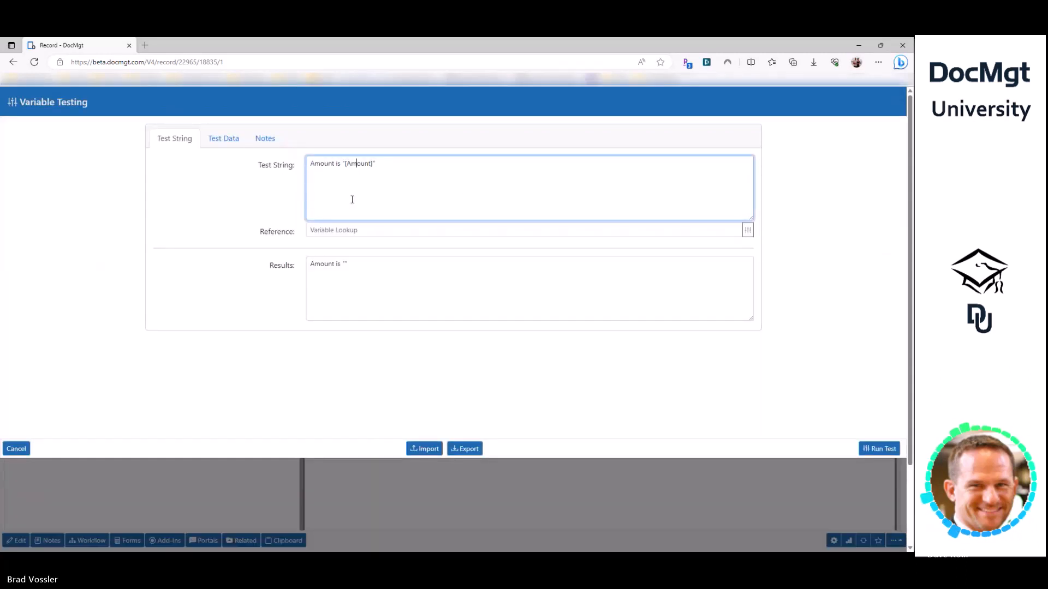
- Set the test Record ID to the current record 22965 and match it against the page address
click(226, 140)
click(432, 196)
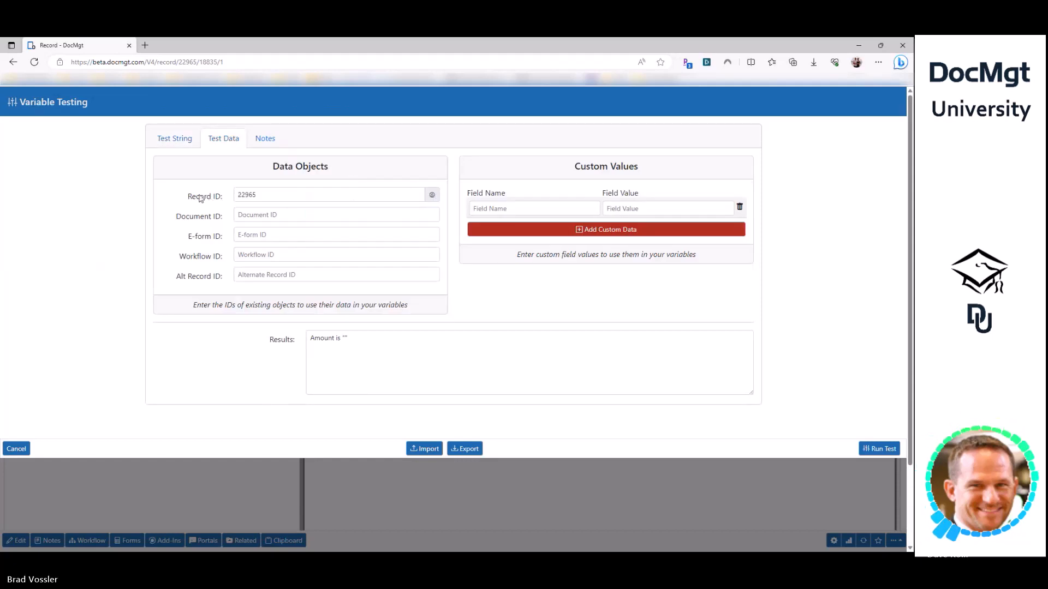
double_click(246, 195)
double_click(187, 62)
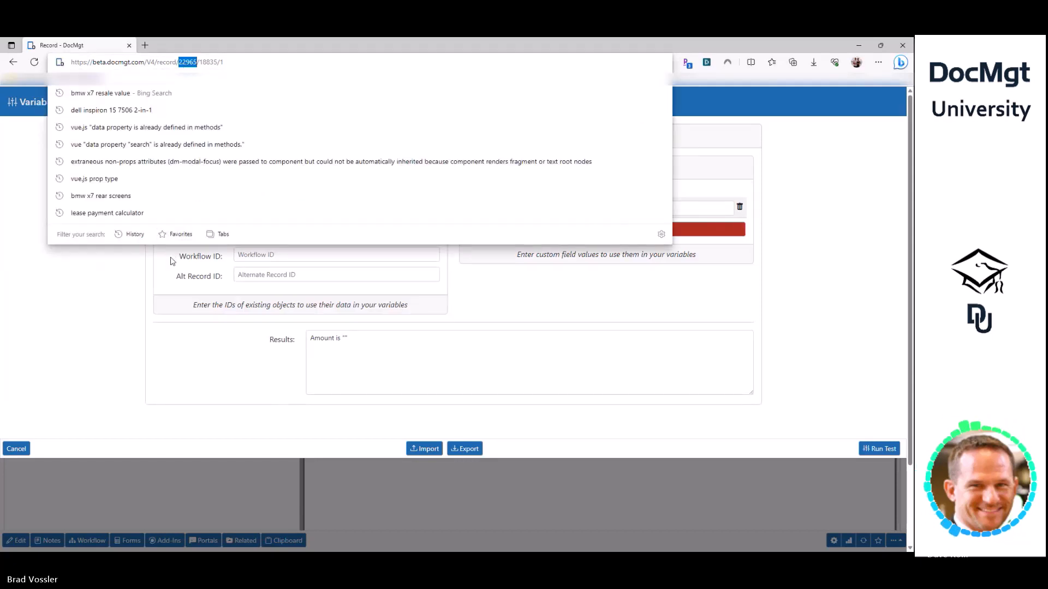
click(148, 285)
drag(187, 198, 216, 208)
triple_click(299, 167)
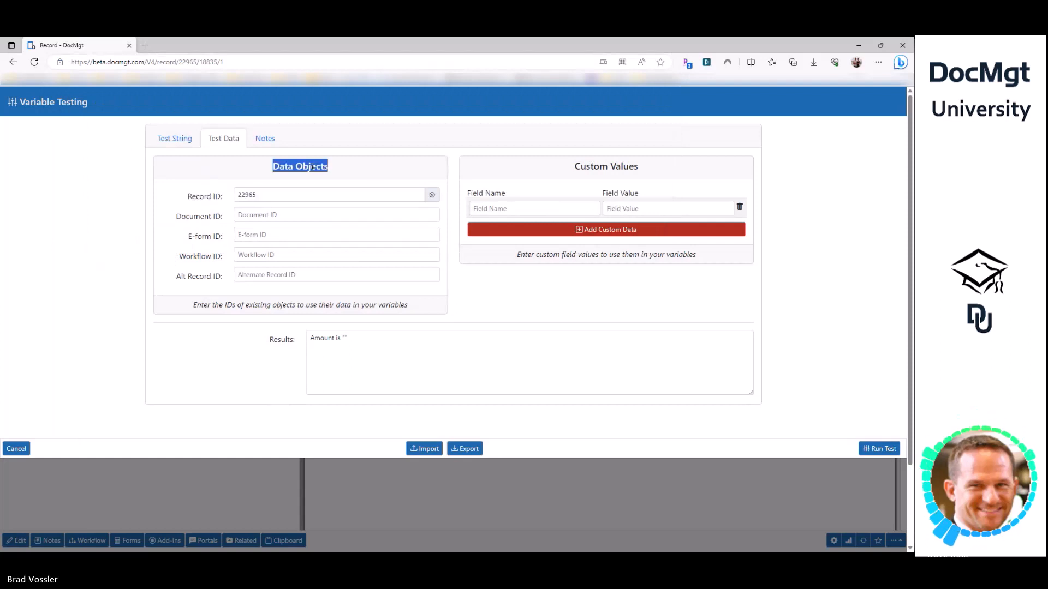
click(253, 192)
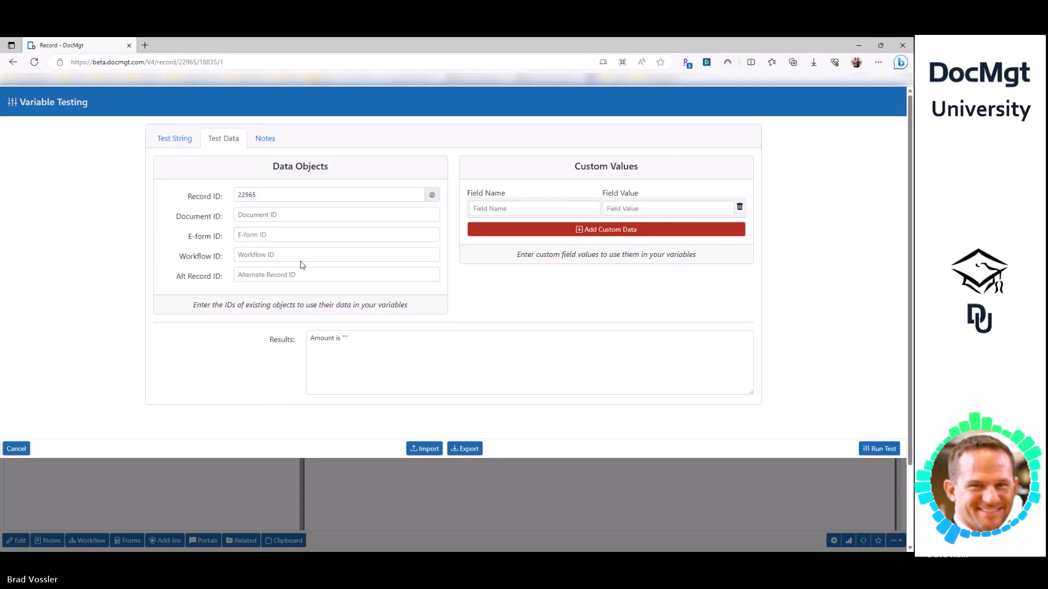
double_click(241, 199)
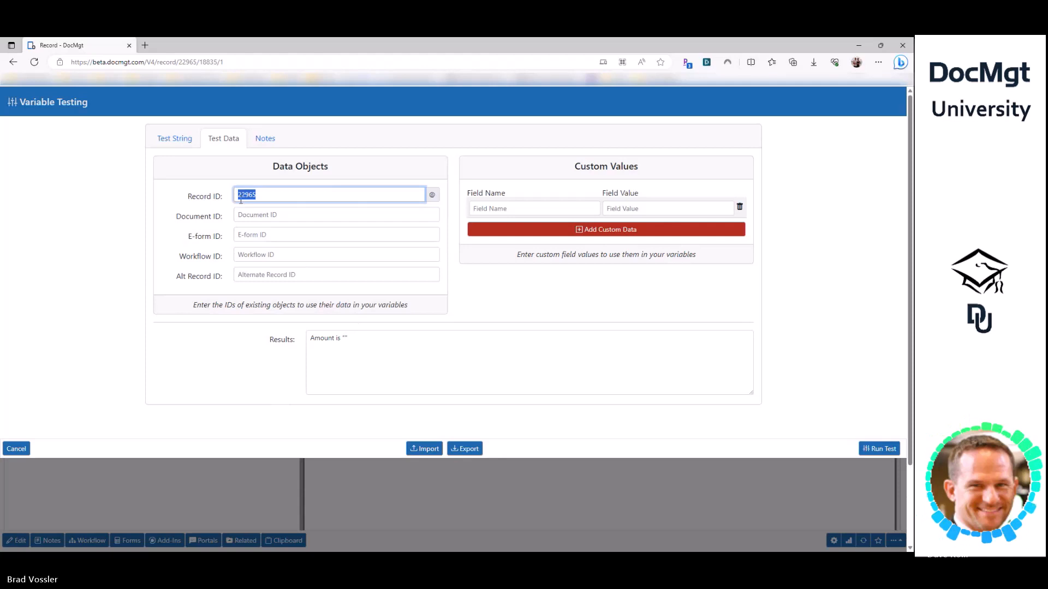
- Run the test for record 22965, which resolves Amount to 566.89
click(174, 141)
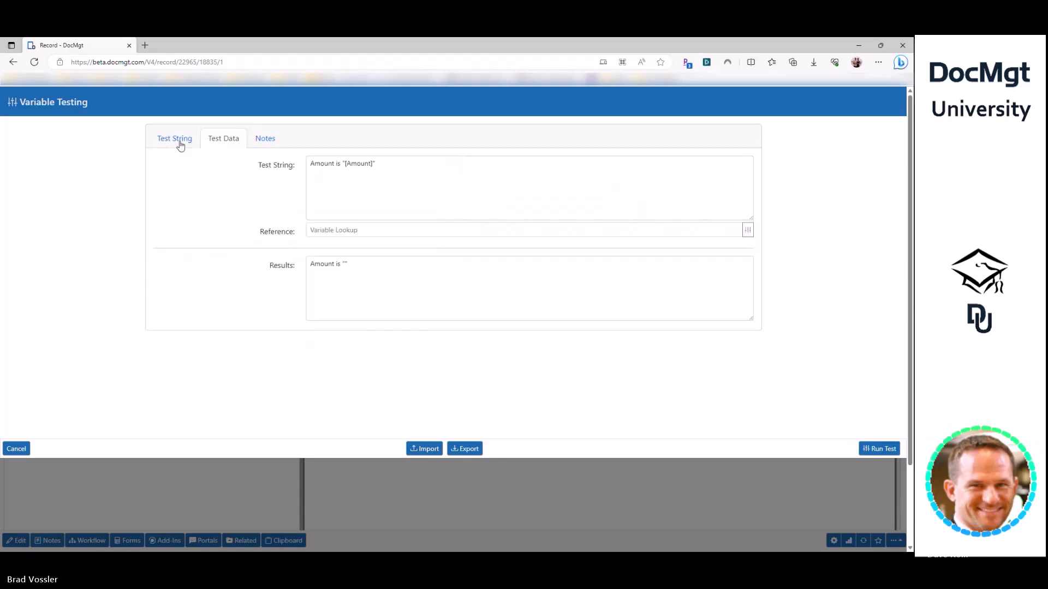
click(344, 264)
click(879, 449)
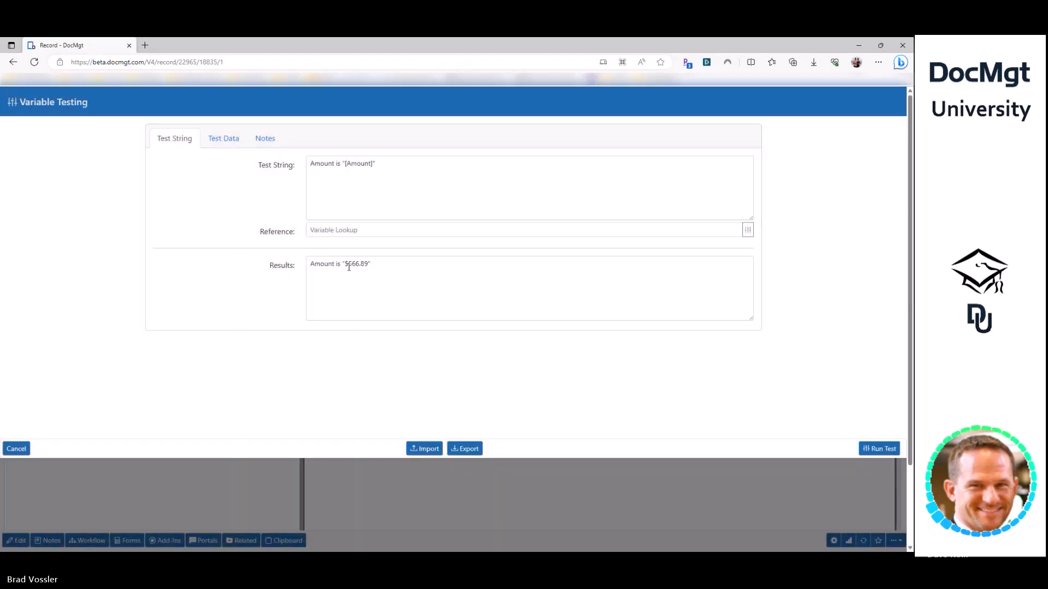
drag(349, 267, 369, 266)
drag(350, 169, 363, 170)
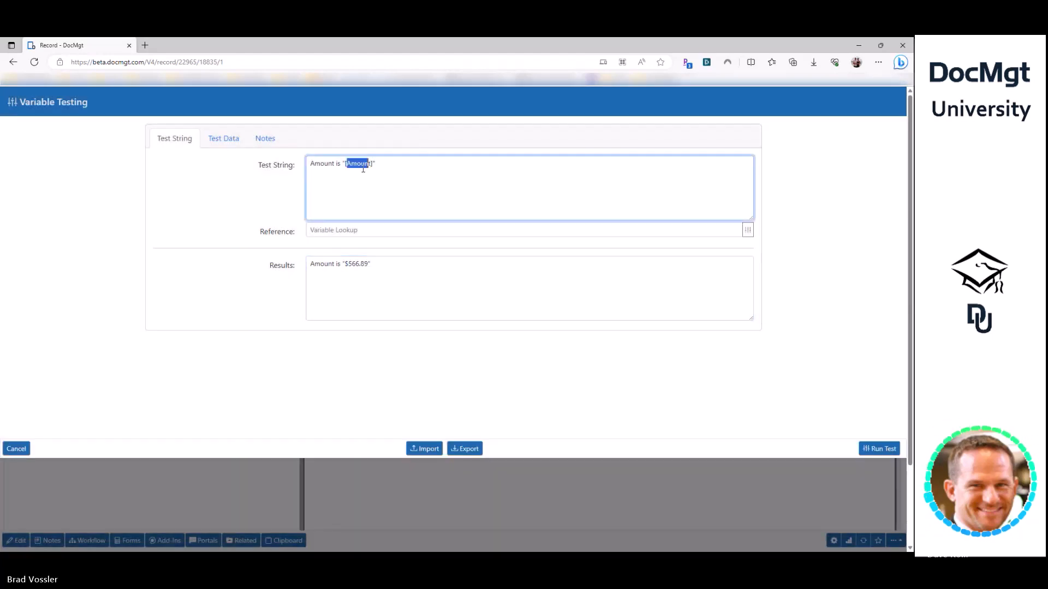
- Rerun the test without a Record ID, which returns an empty Amount
click(231, 137)
click(200, 200)
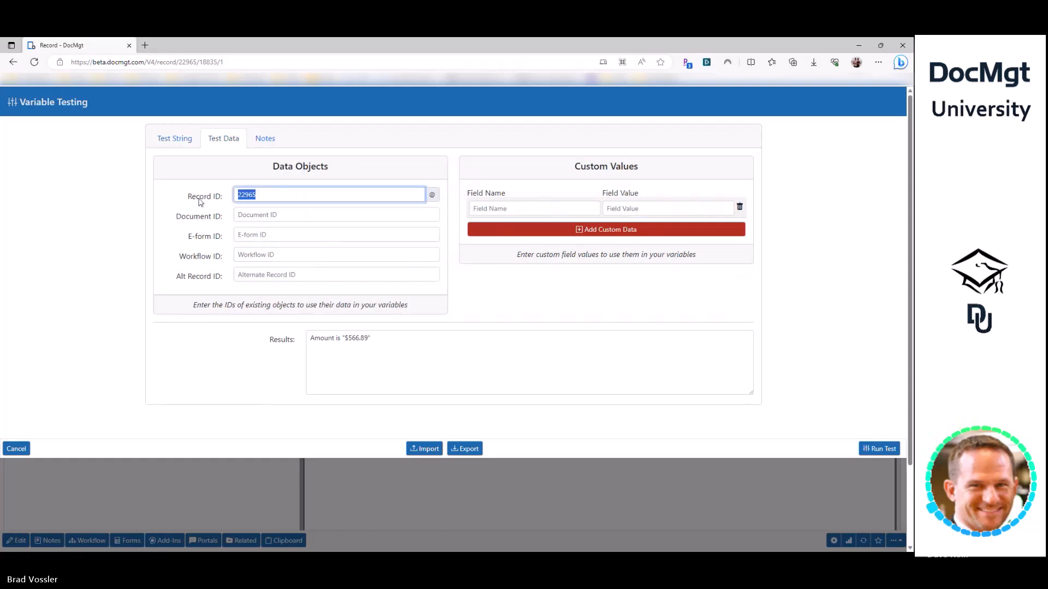
click(878, 448)
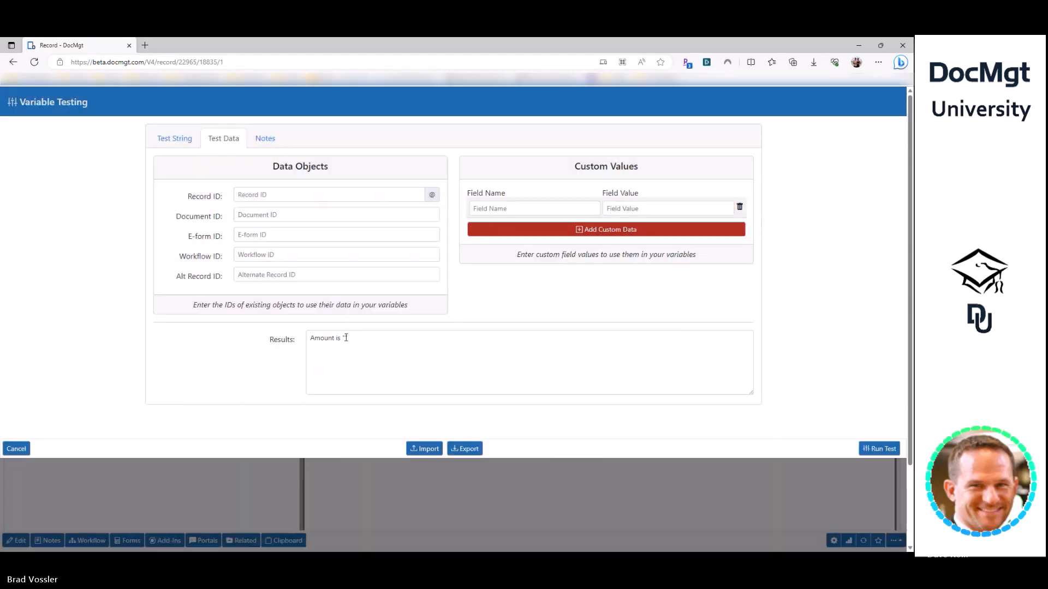
click(372, 374)
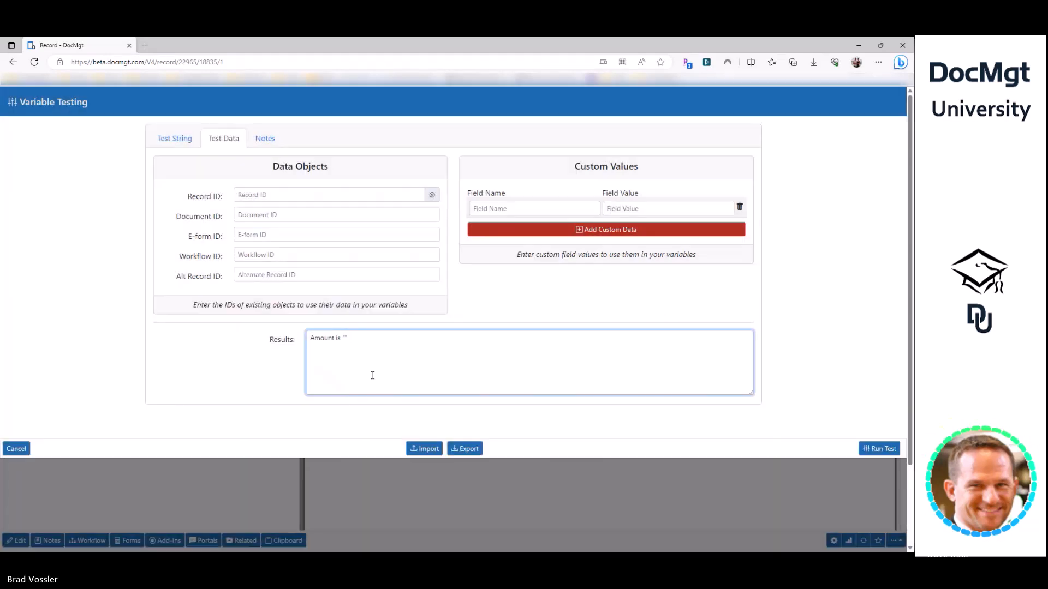
triple_click(343, 339)
click(346, 339)
click(171, 140)
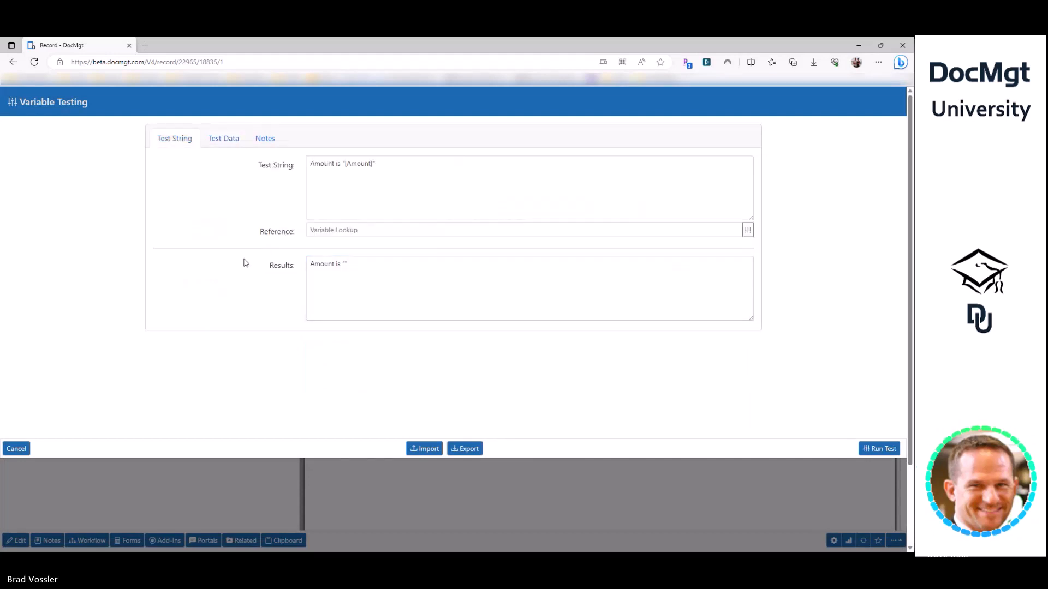
- Look over the Record ID and Alternate Record ID fields in Test Data
click(226, 143)
drag(175, 277, 225, 278)
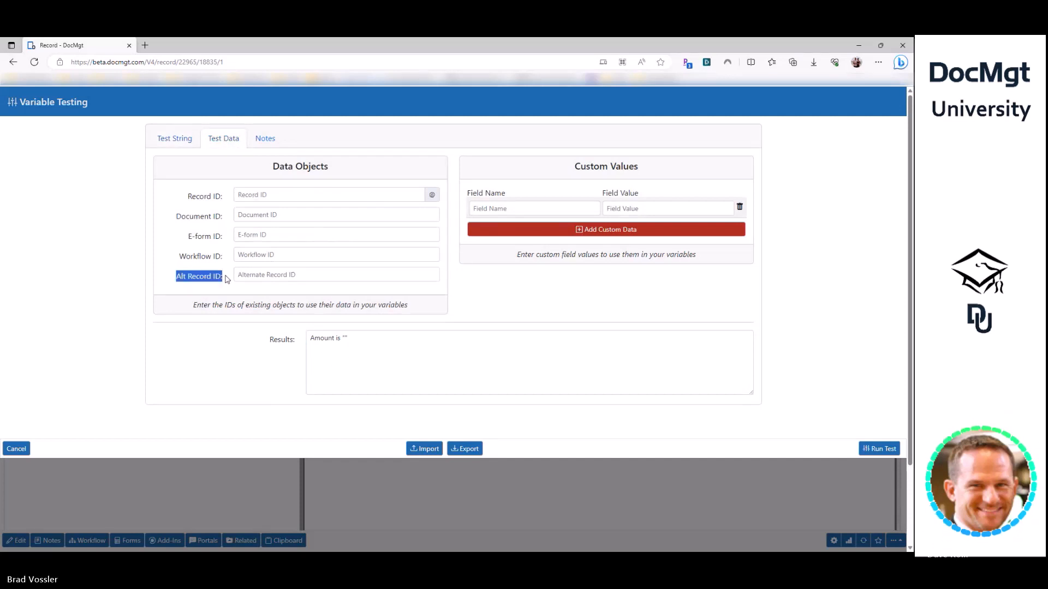
click(251, 274)
click(248, 195)
click(251, 275)
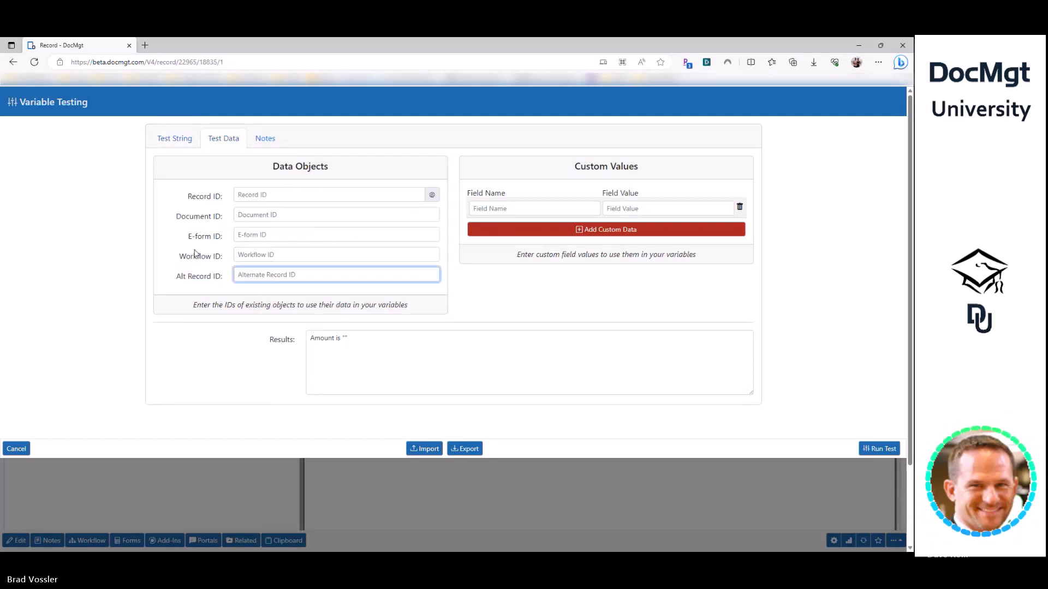
click(173, 138)
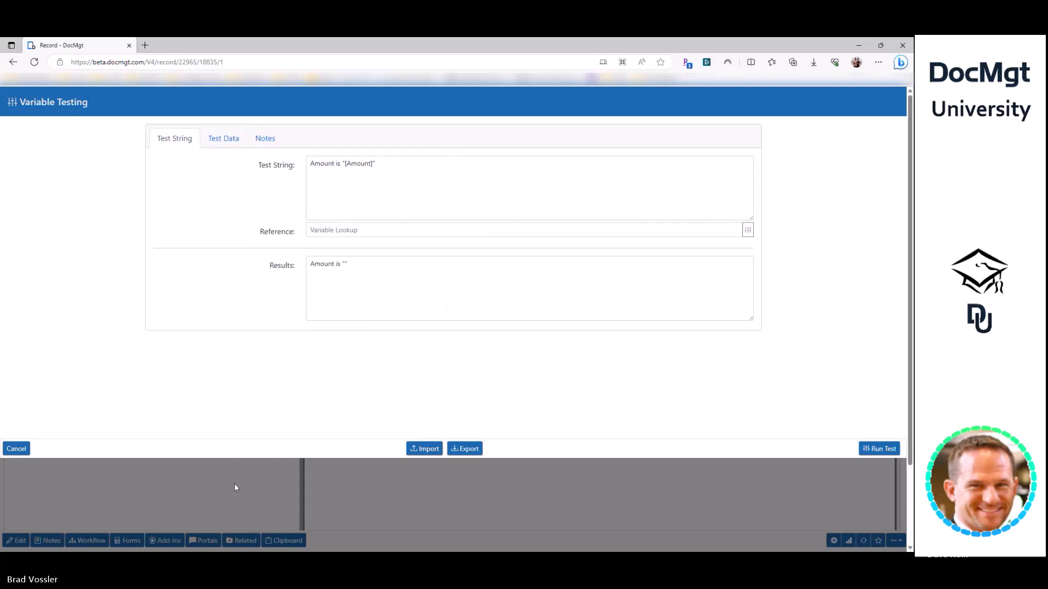
- Close Variable Testing and return to the Central Supply invoice and its Summary document
click(234, 484)
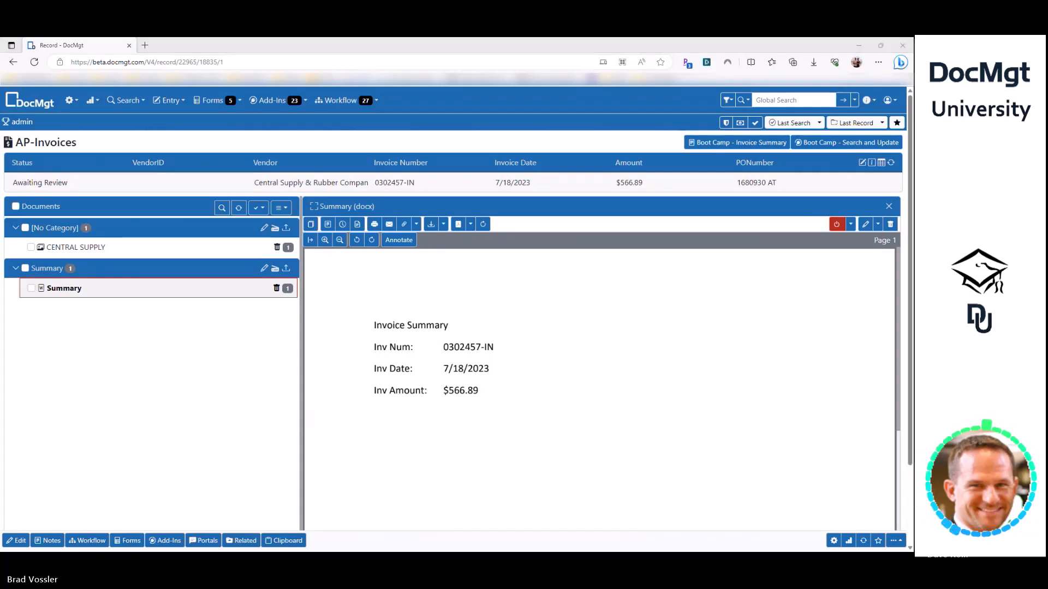
click(774, 440)
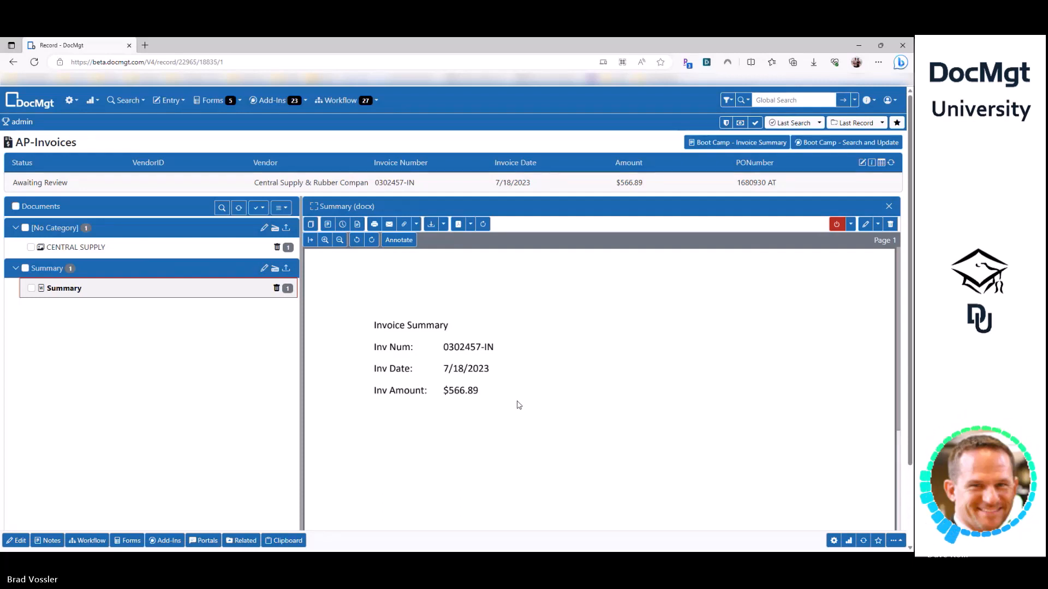
- Start a new AP-Invoices entry with BOB'S Burger Joint as the vendor
click(182, 105)
click(201, 166)
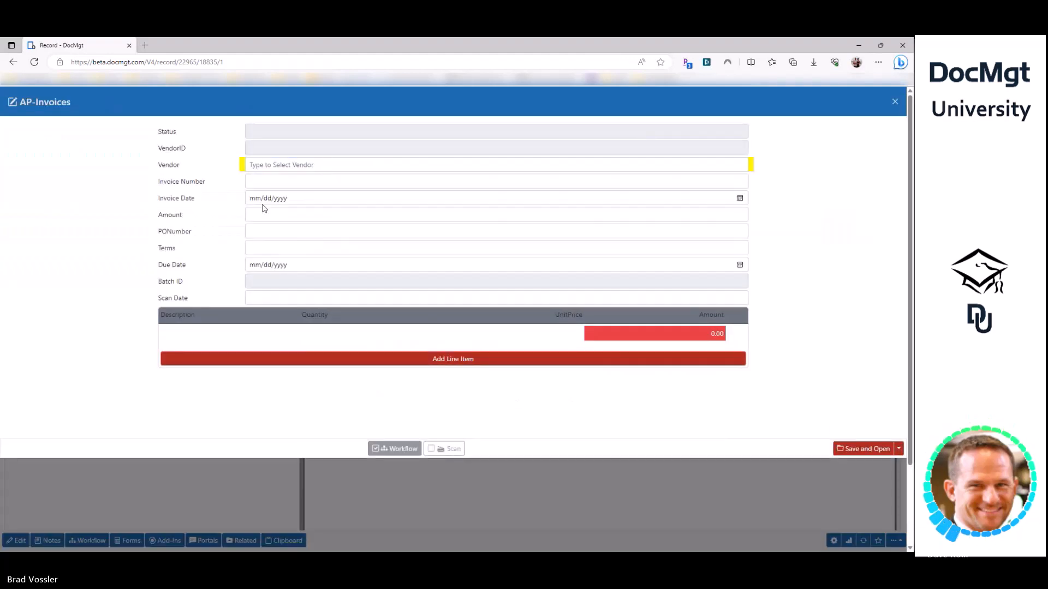
text(%)
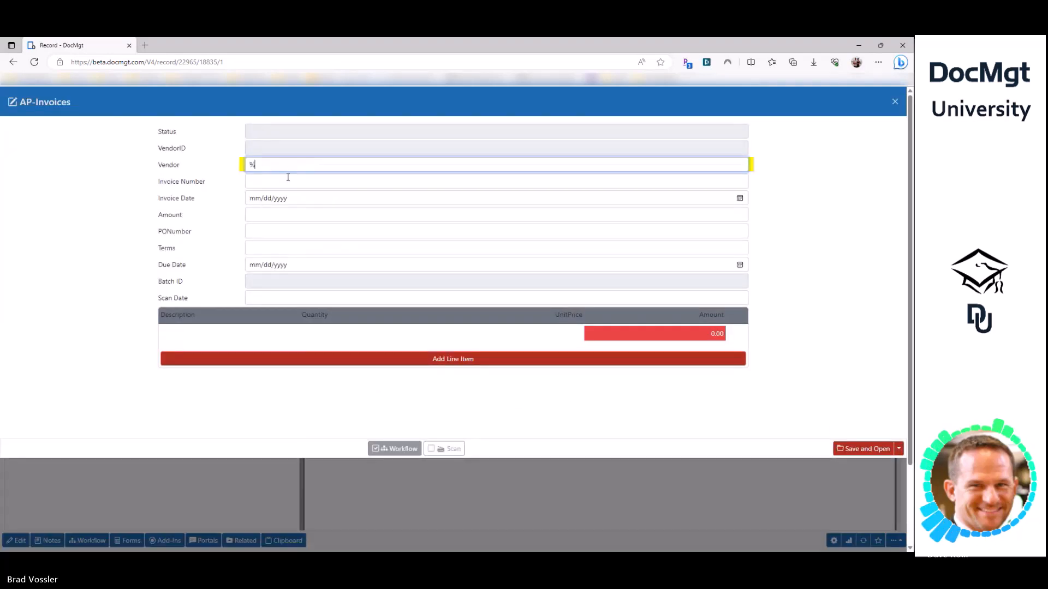
click(284, 193)
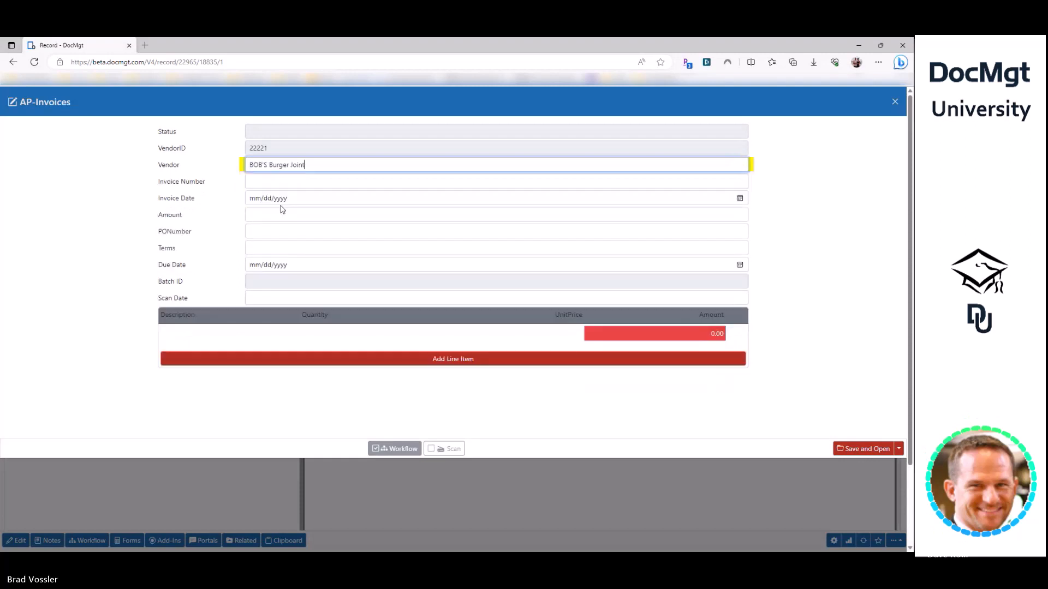
- Enter invoice number 123, amount 100.00 and PONumber BRAD, turn off Workflow, then save and open
click(295, 181)
text(1)
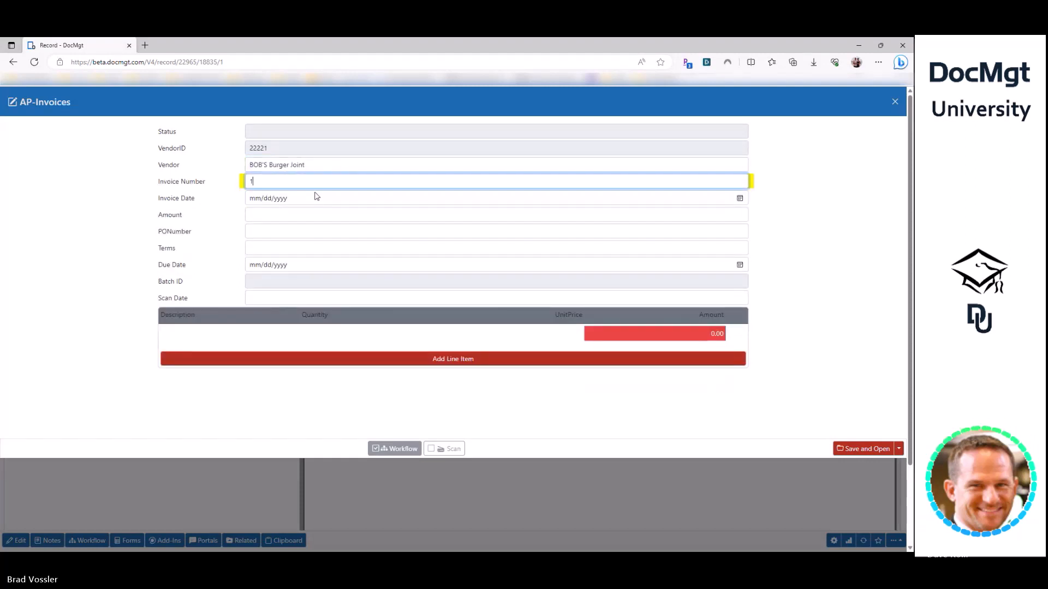
text(23123)
key(Tab)
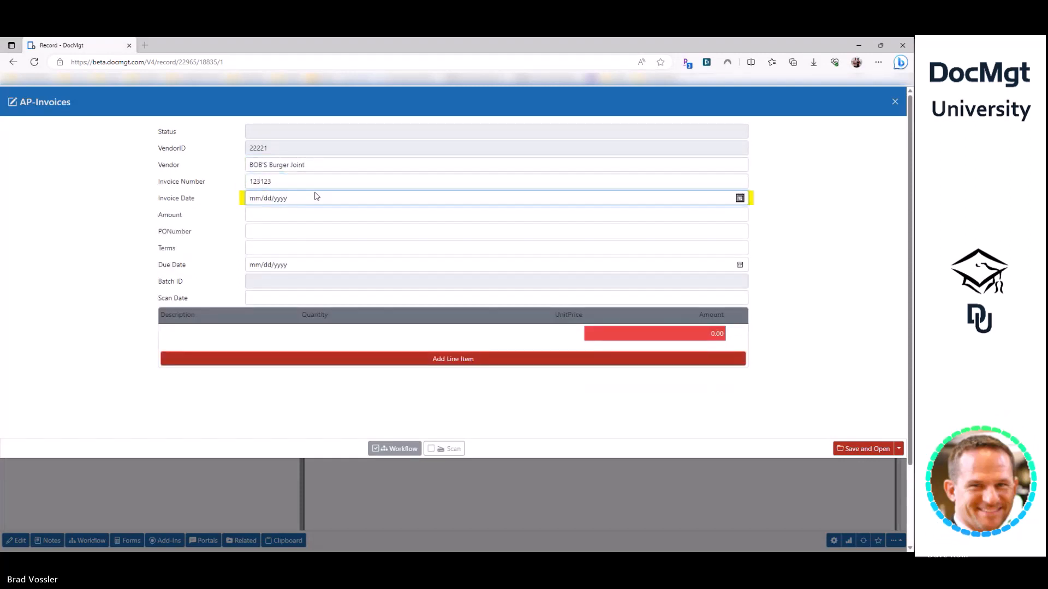
key(Tab)
text(100.00)
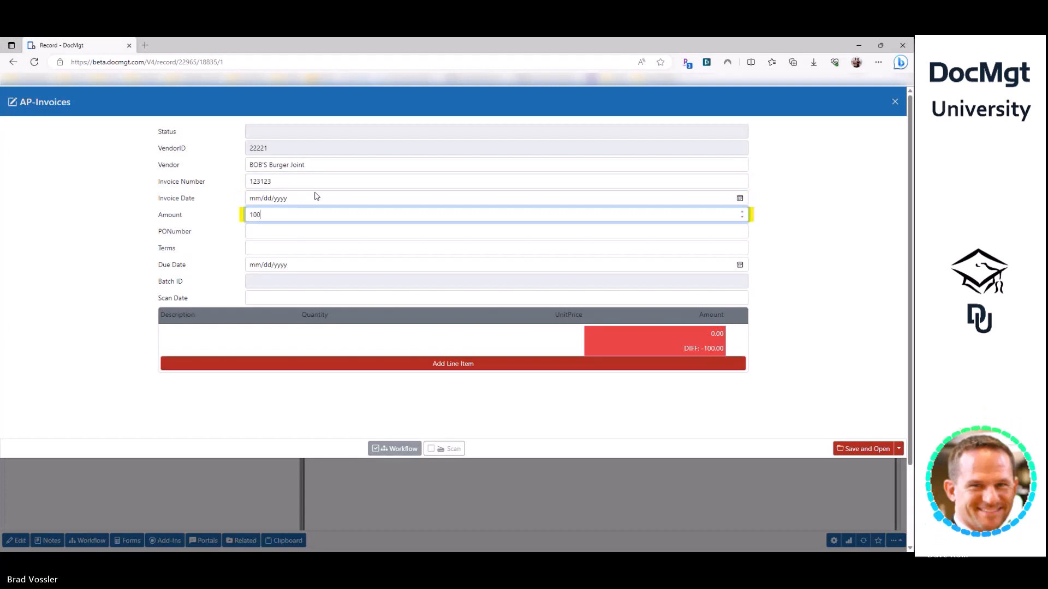
key(Tab)
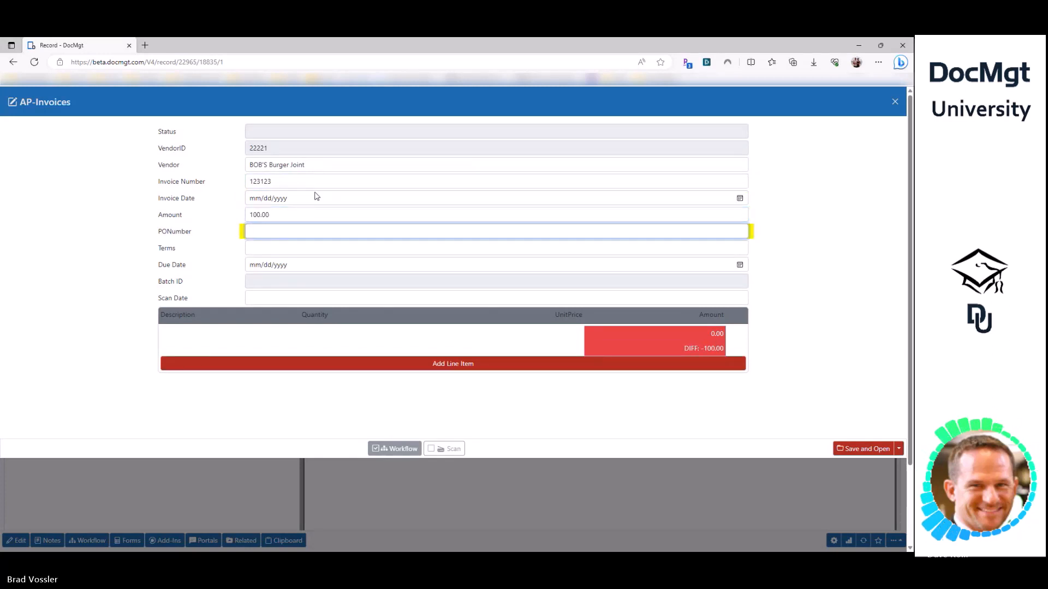
text(BRADPO1)
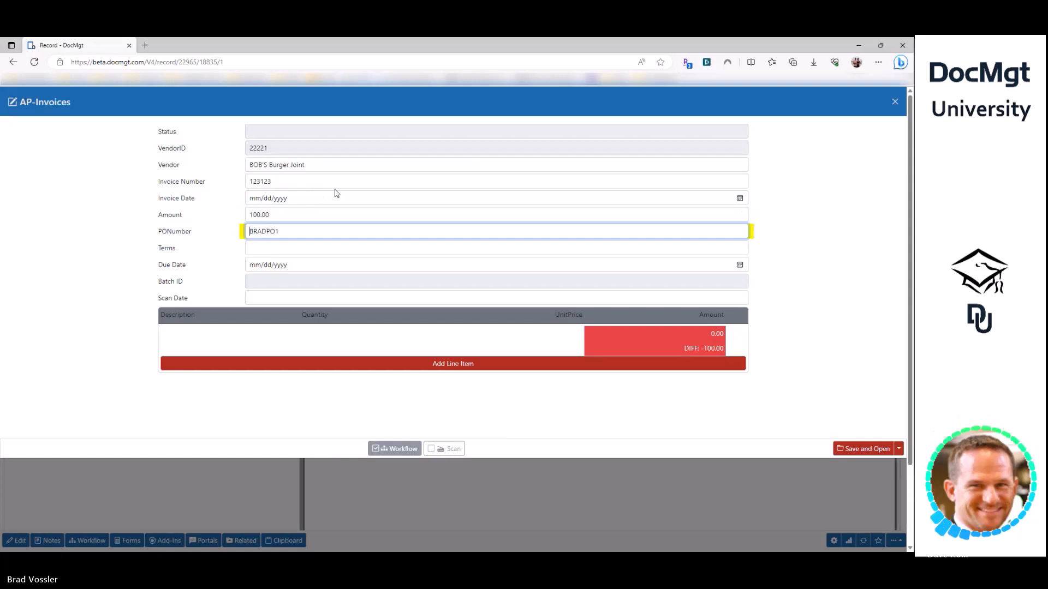
key(ctrl+a)
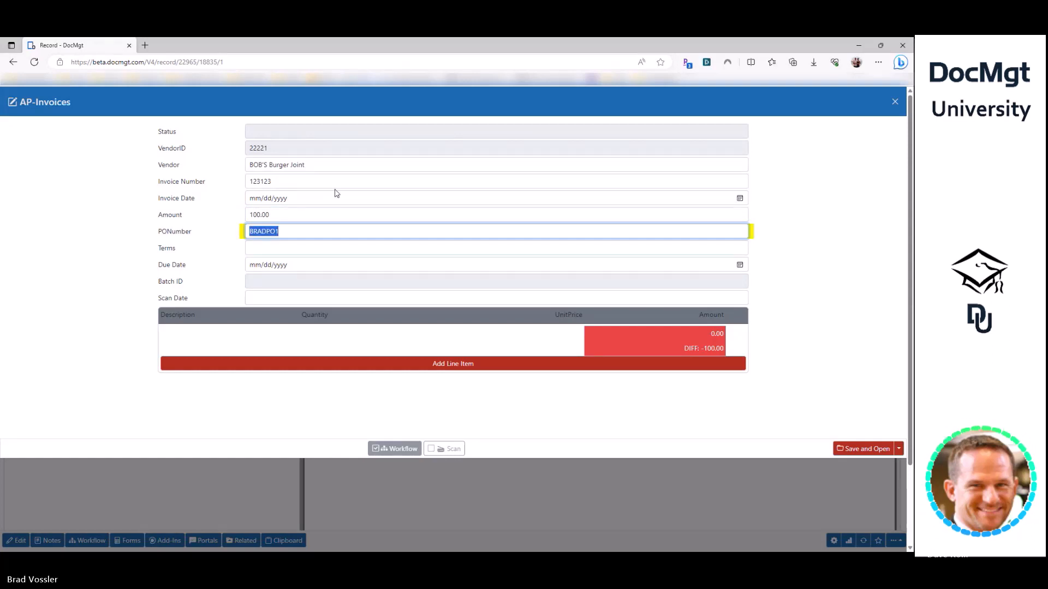
click(394, 449)
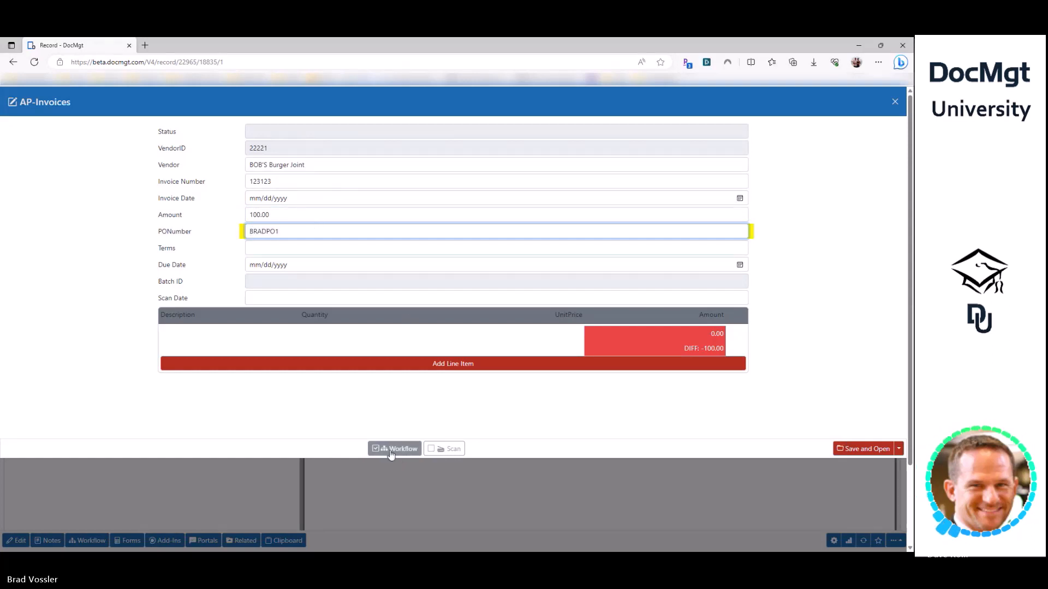
click(844, 451)
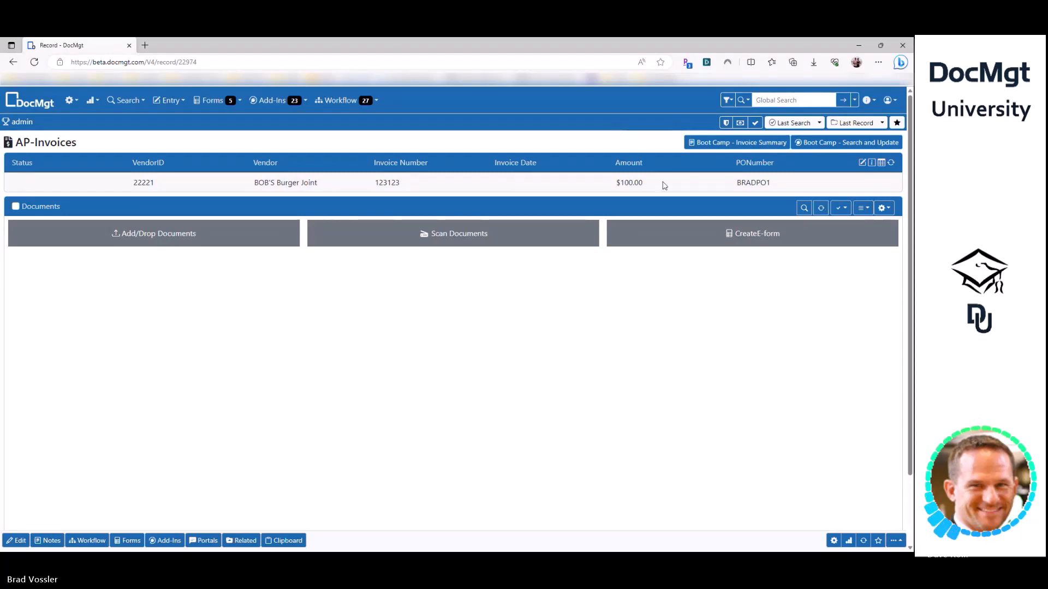
- Bring up the Entry menu of record types for a new entry
click(169, 100)
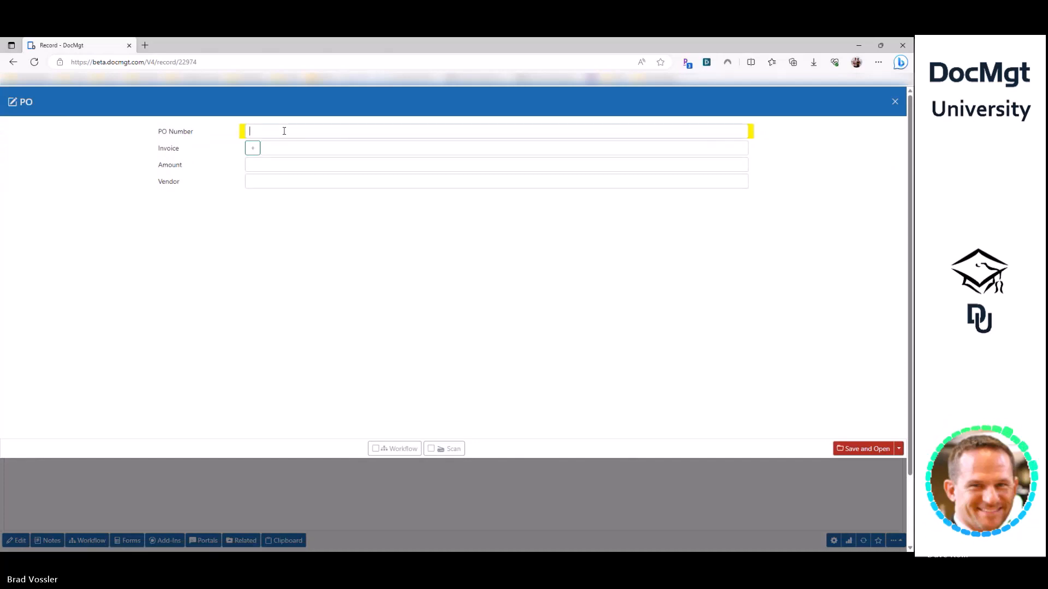
- Create and save PO BRADPO1 with Amount 200 and an empty Invoice field
click(283, 131)
text(BRADPO1)
click(278, 149)
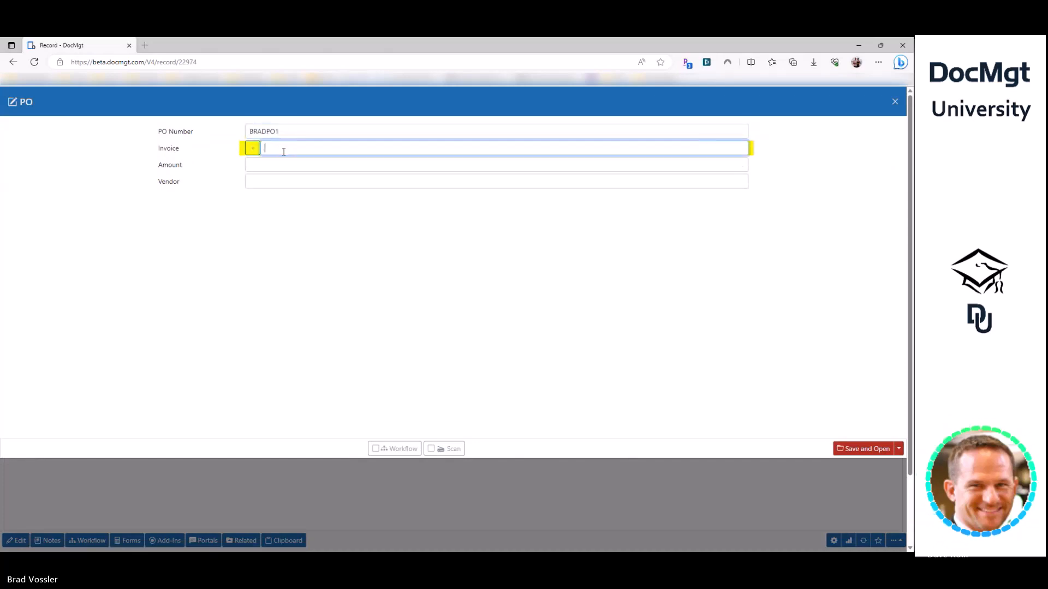
text(200)
click(281, 167)
key(shift+Tab)
key(BackSpace)
key(Tab)
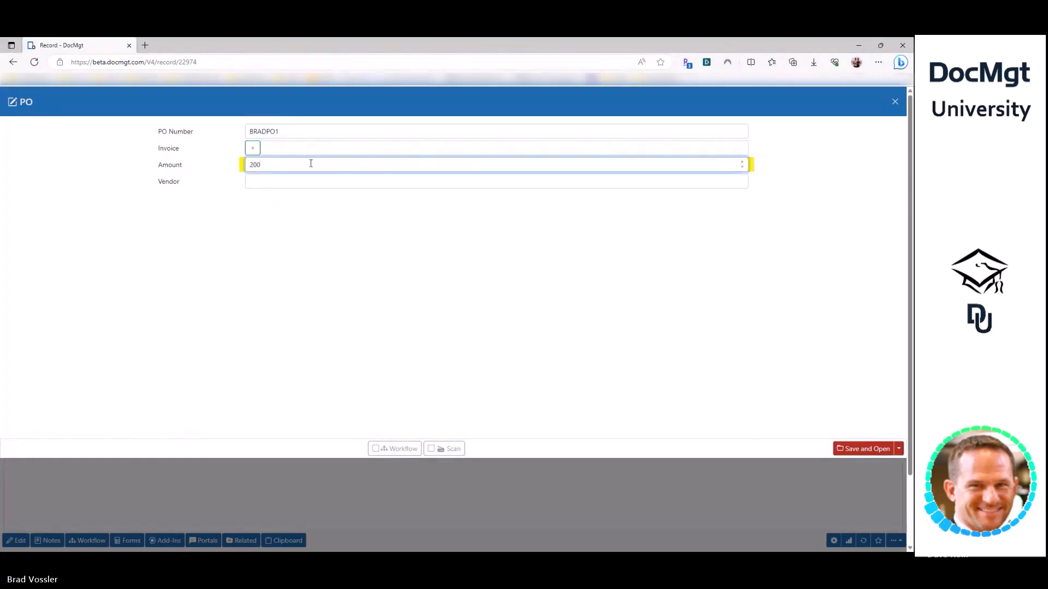
click(615, 263)
click(869, 449)
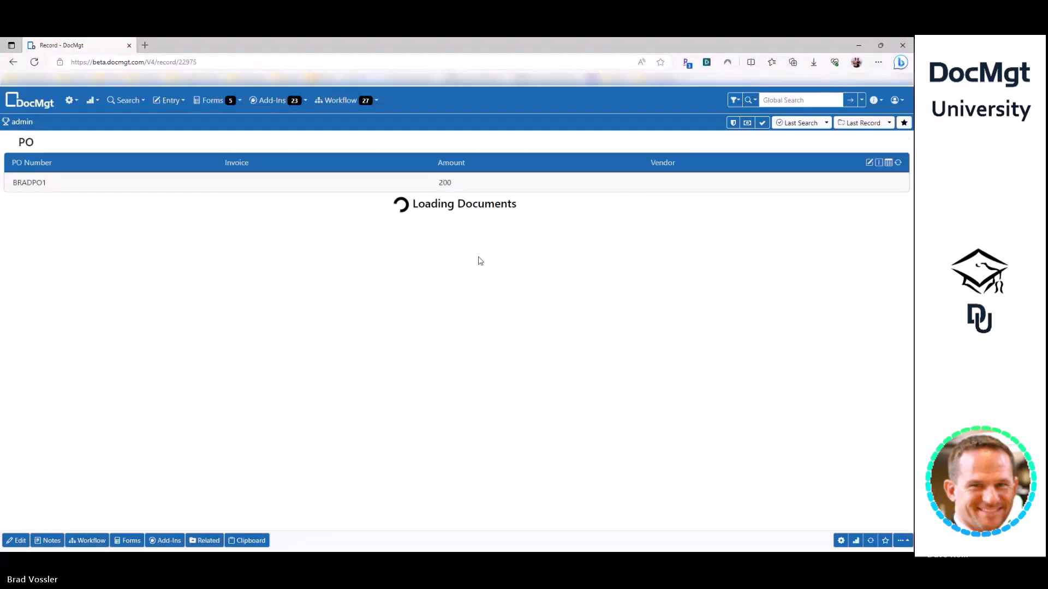
- Check the PO number BRADPO1 on the saved record and bring up the administration menu
double_click(24, 182)
click(38, 182)
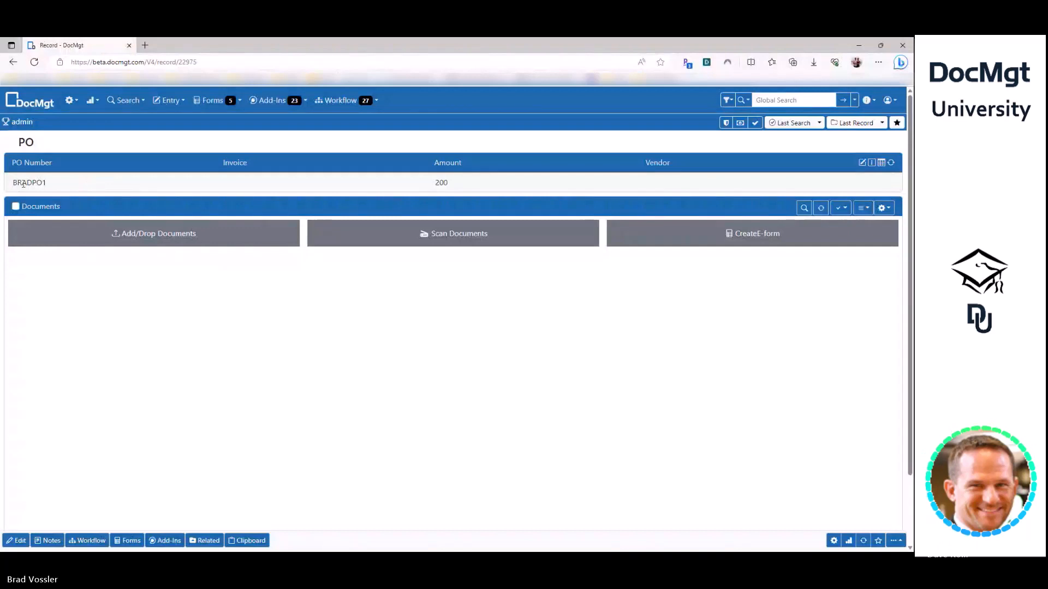
double_click(23, 183)
click(84, 182)
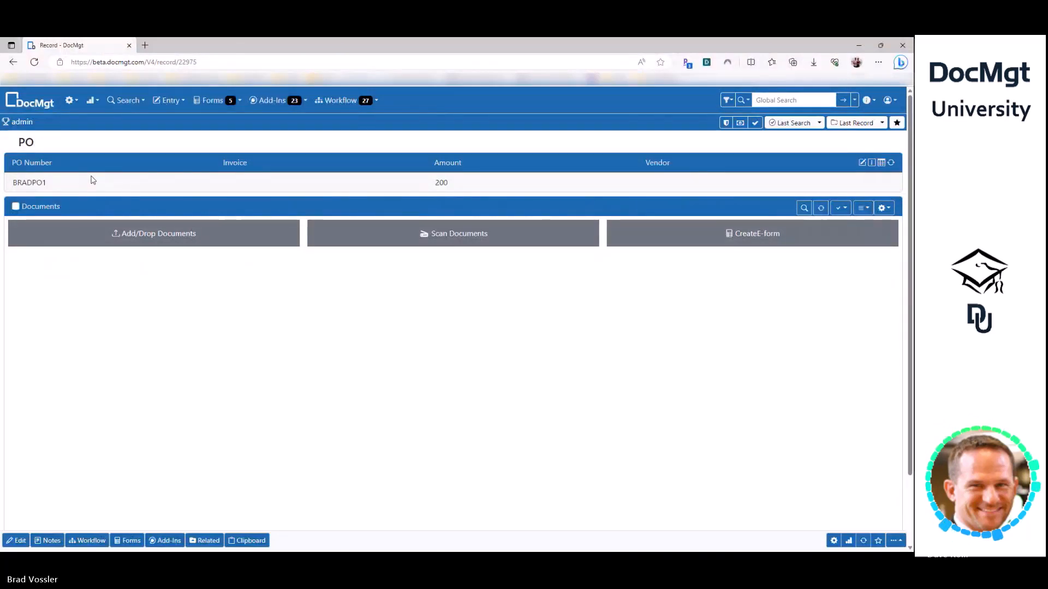
click(72, 101)
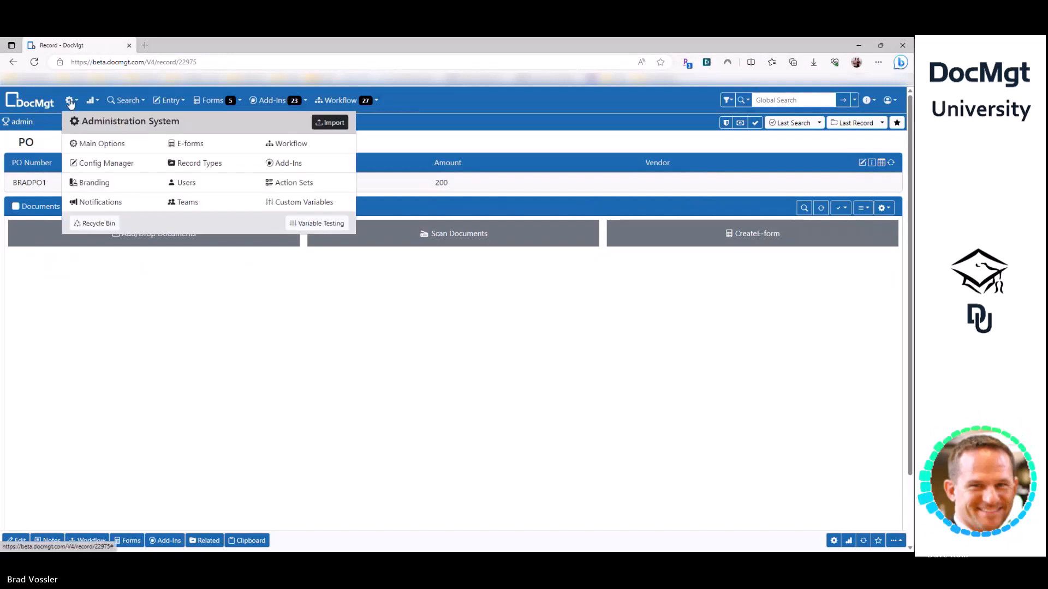
- Filter add-ins for 'boot', create a new add-in named 'Boot Camp - Look Up PO', and expand Where/When to Show
click(289, 164)
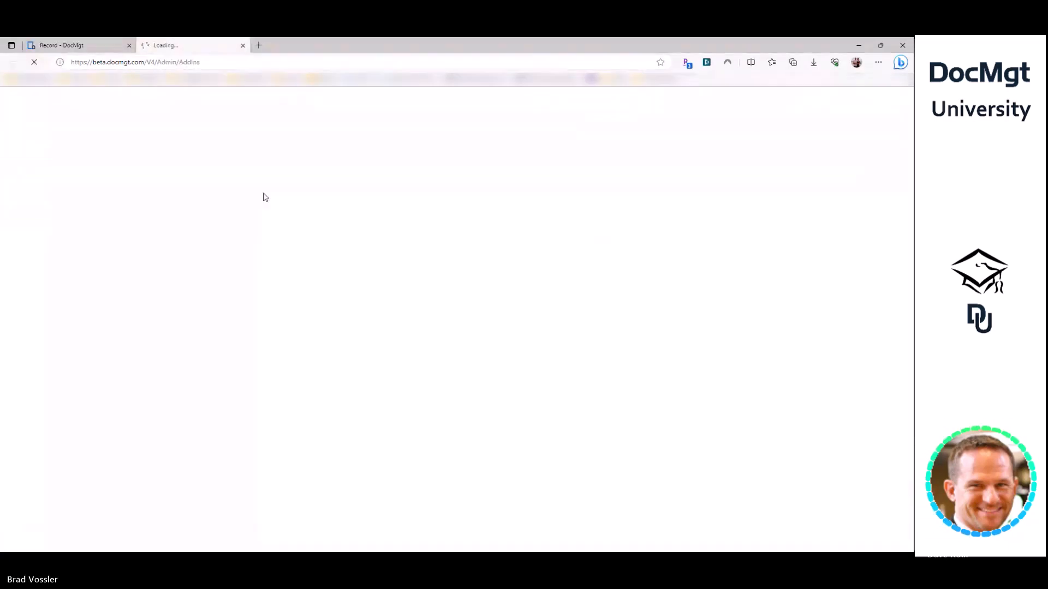
text(b)
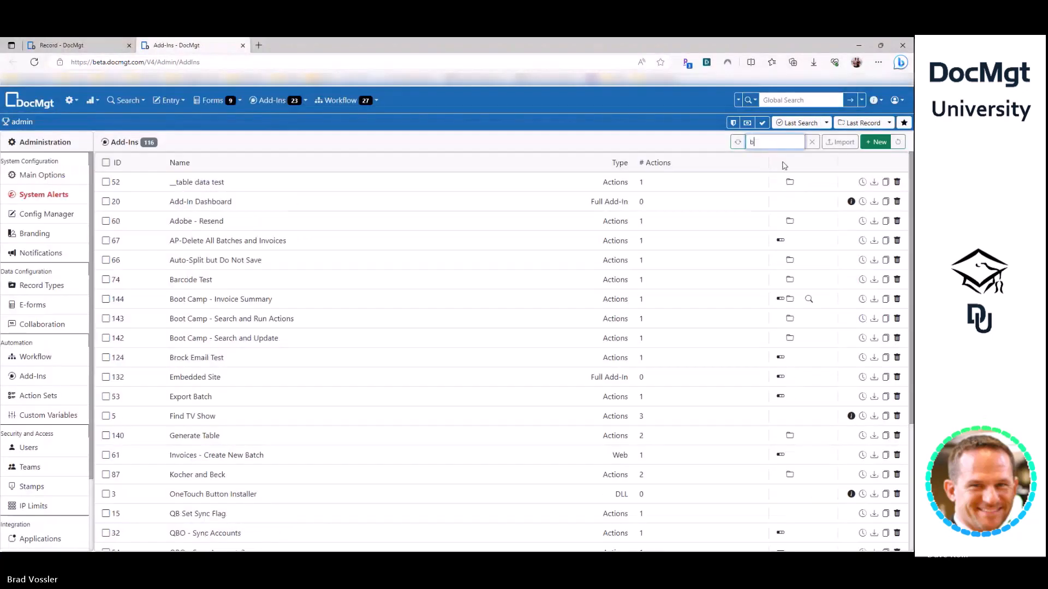
text(oot)
click(880, 142)
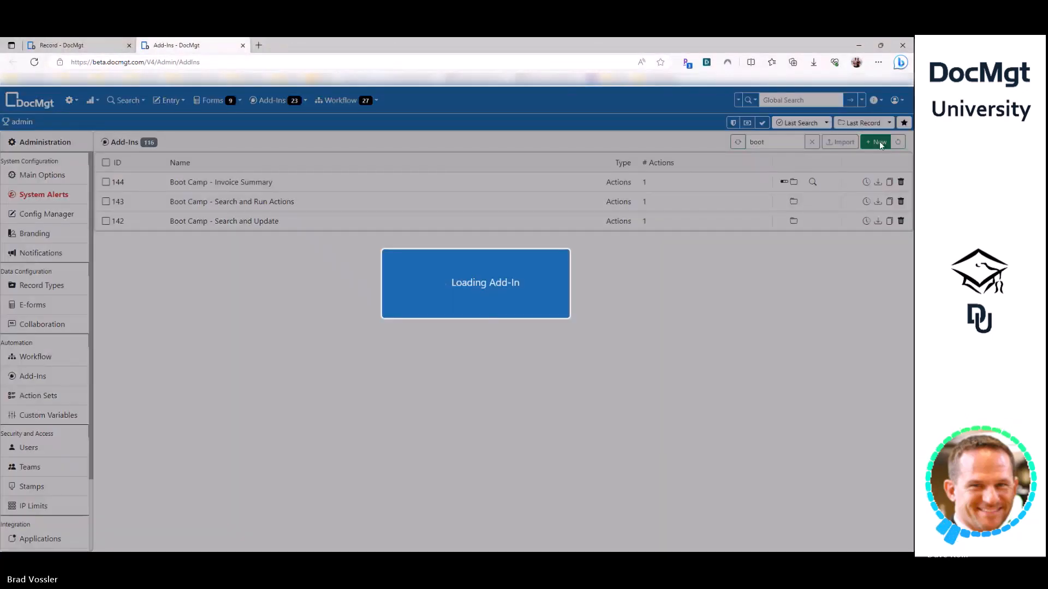
text(Boot Camp - Look Up PO)
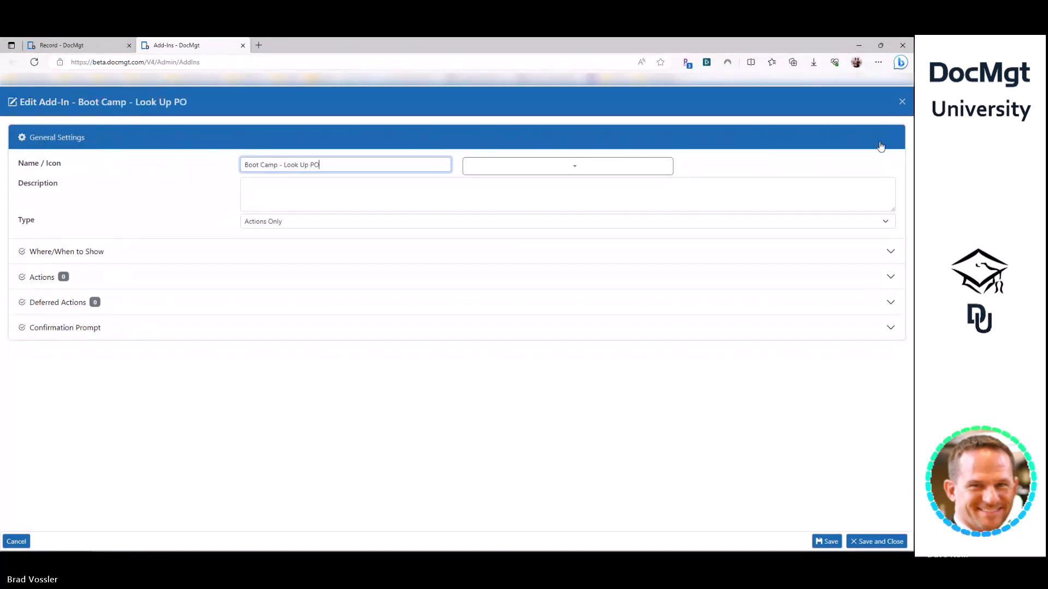
click(196, 197)
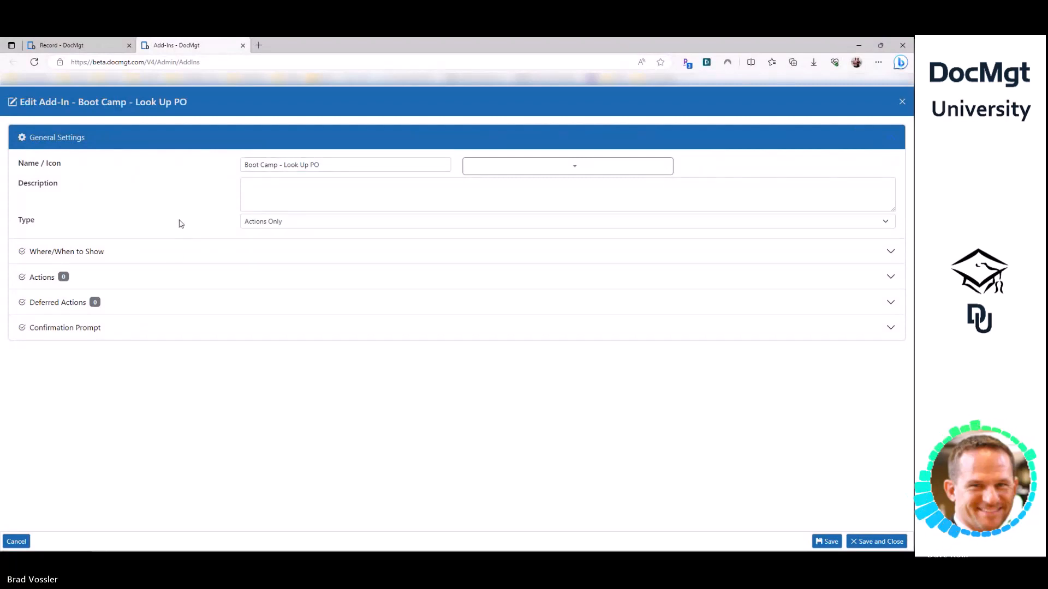
click(165, 251)
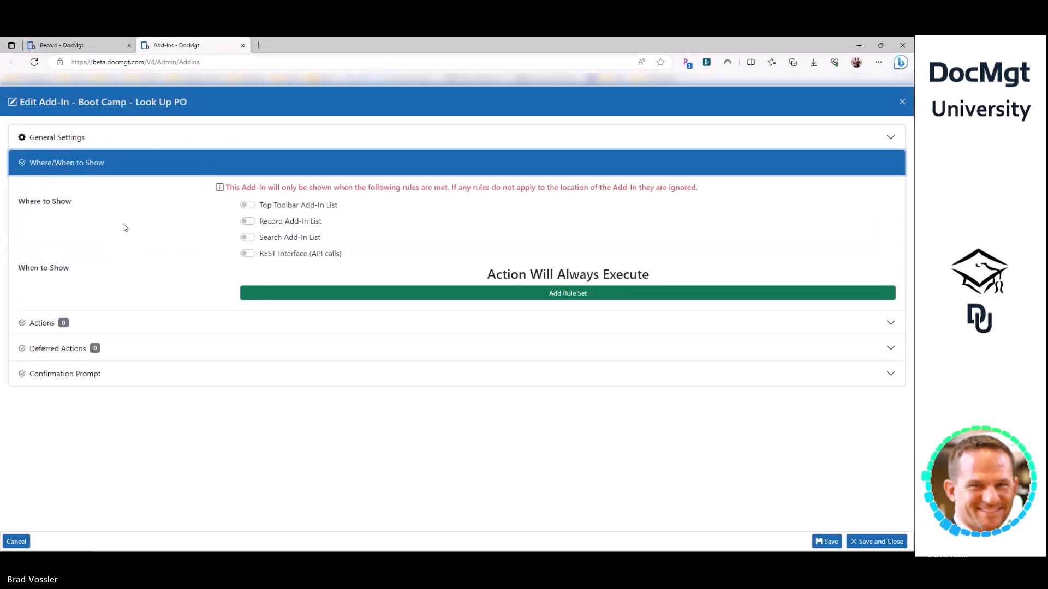
- Show the add-in in the Record Add-In List and main record screen for AP-Invoices only, then expand Actions
click(263, 222)
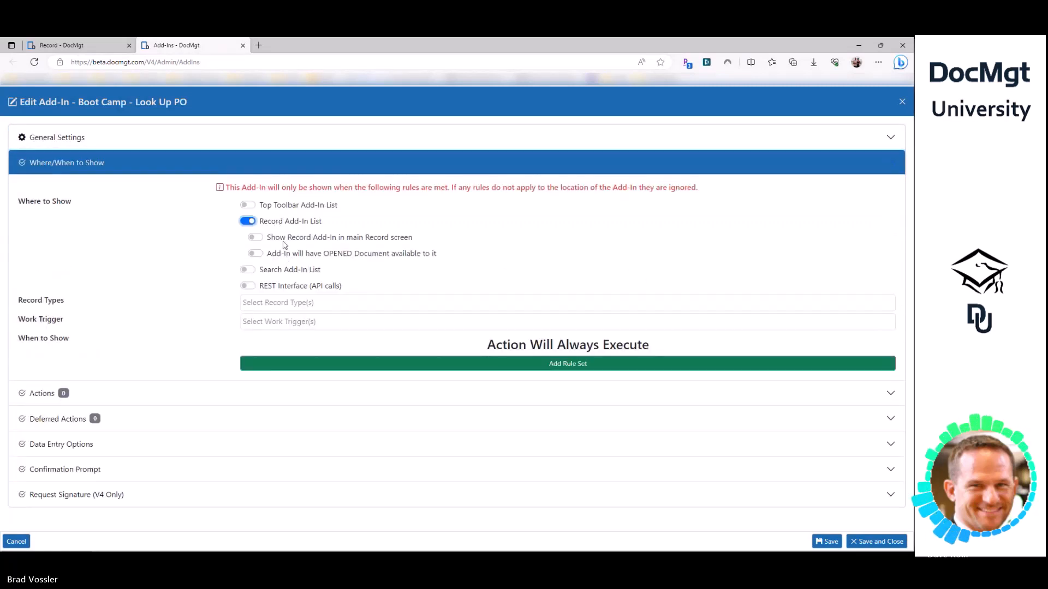
click(283, 238)
click(271, 303)
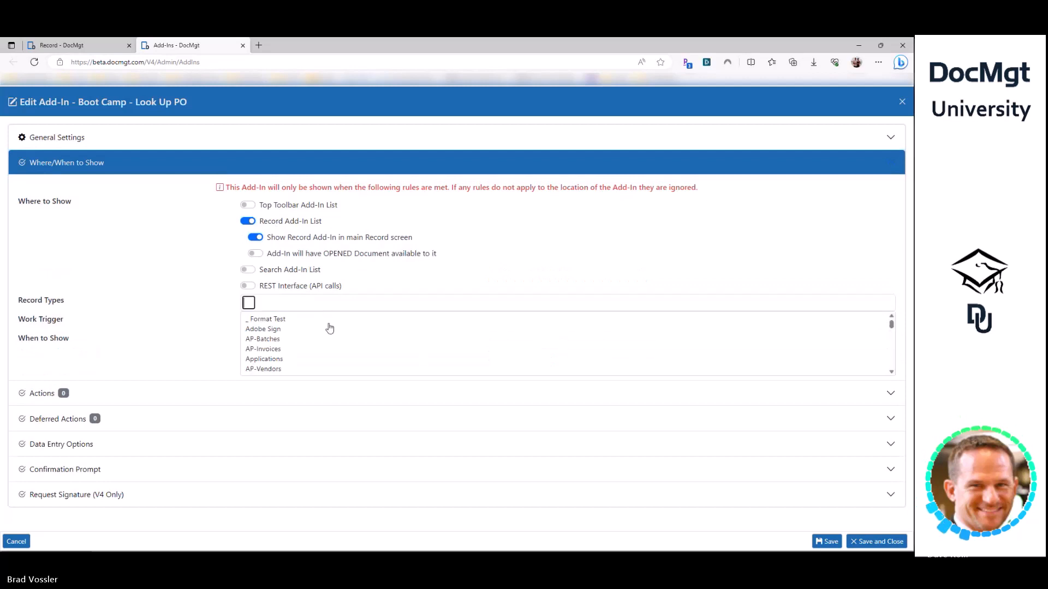
click(284, 350)
click(116, 261)
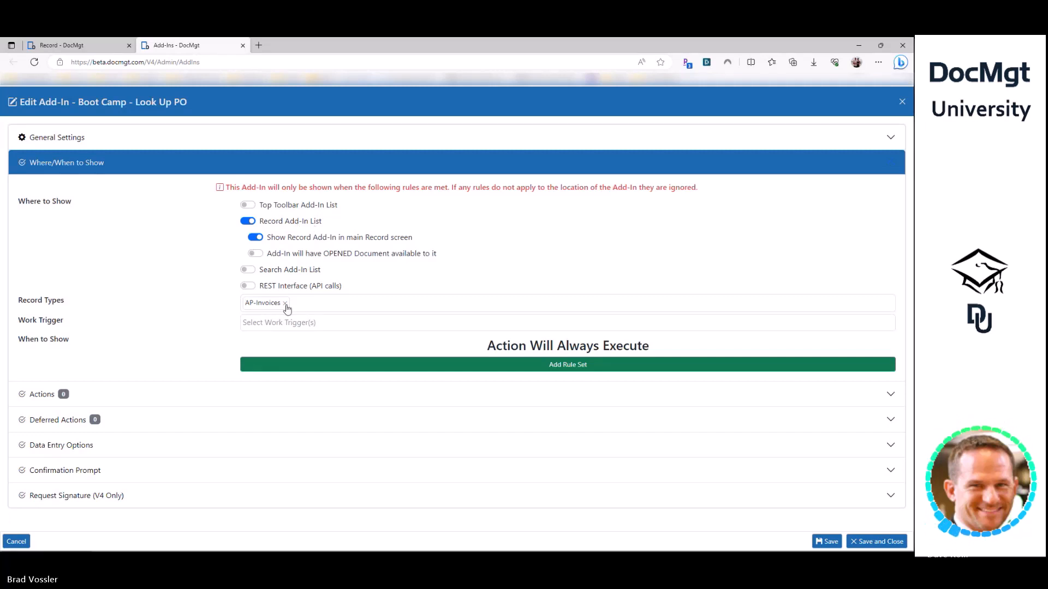
click(108, 394)
click(128, 265)
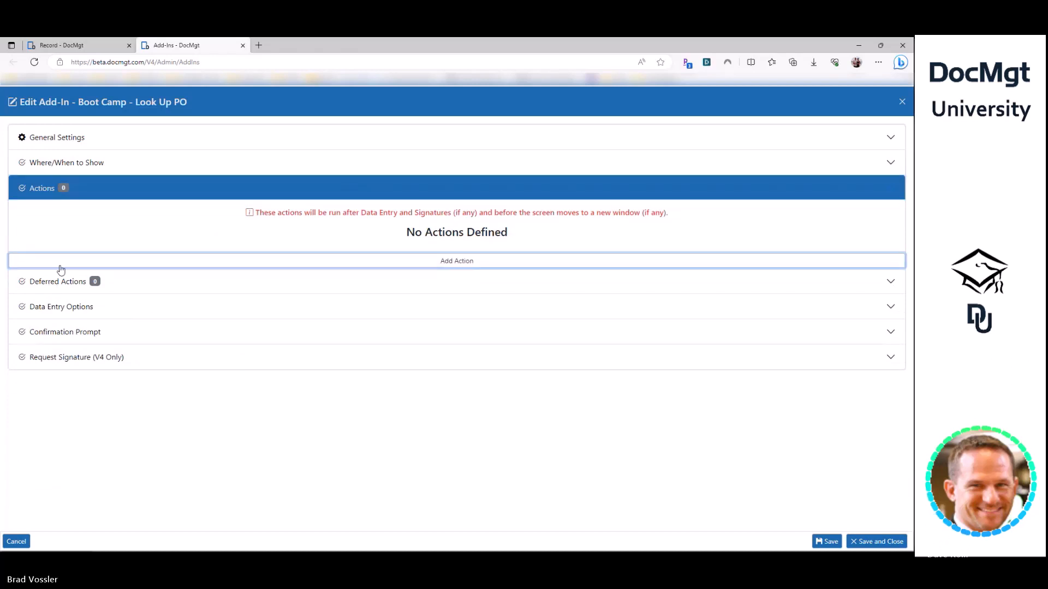
- Add a new action to the Look Up PO add-in and pick Search and Update as its type
click(39, 285)
text(search)
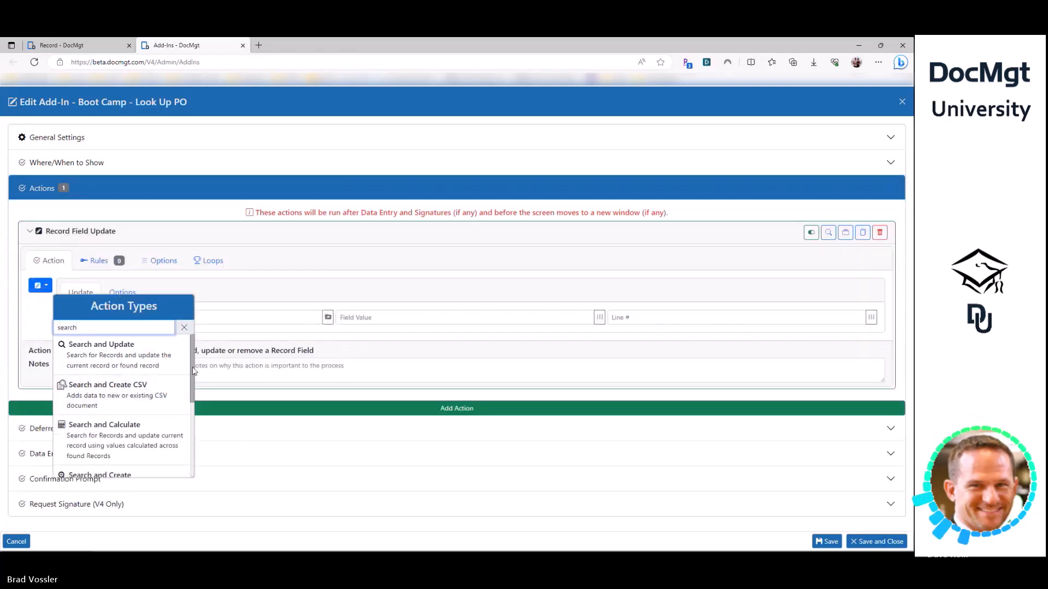
drag(192, 371, 193, 378)
scroll(188, 378, down, 4)
scroll(186, 371, up, 5)
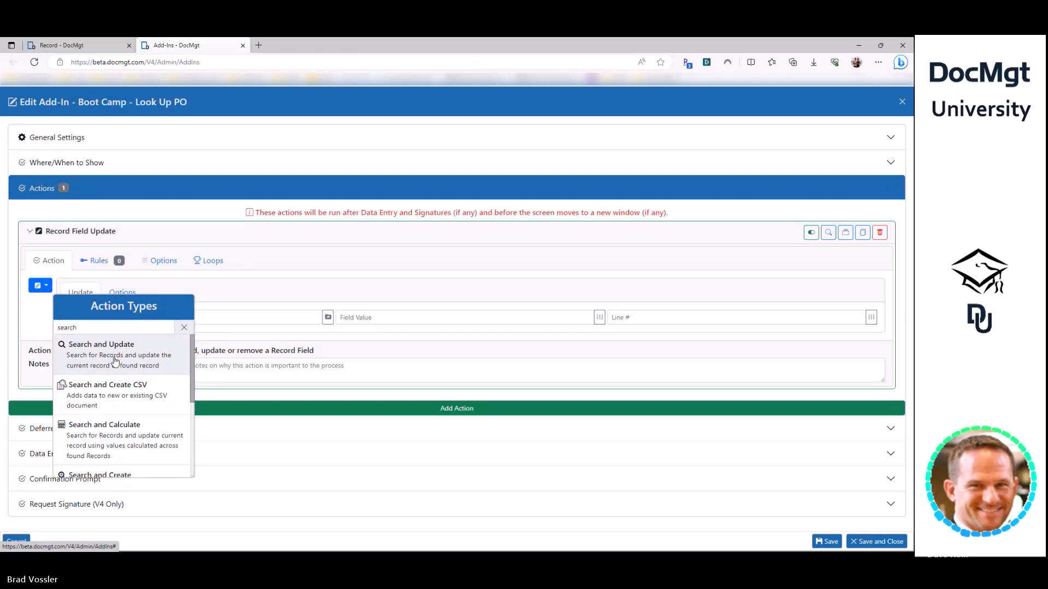
scroll(116, 407, down, 2)
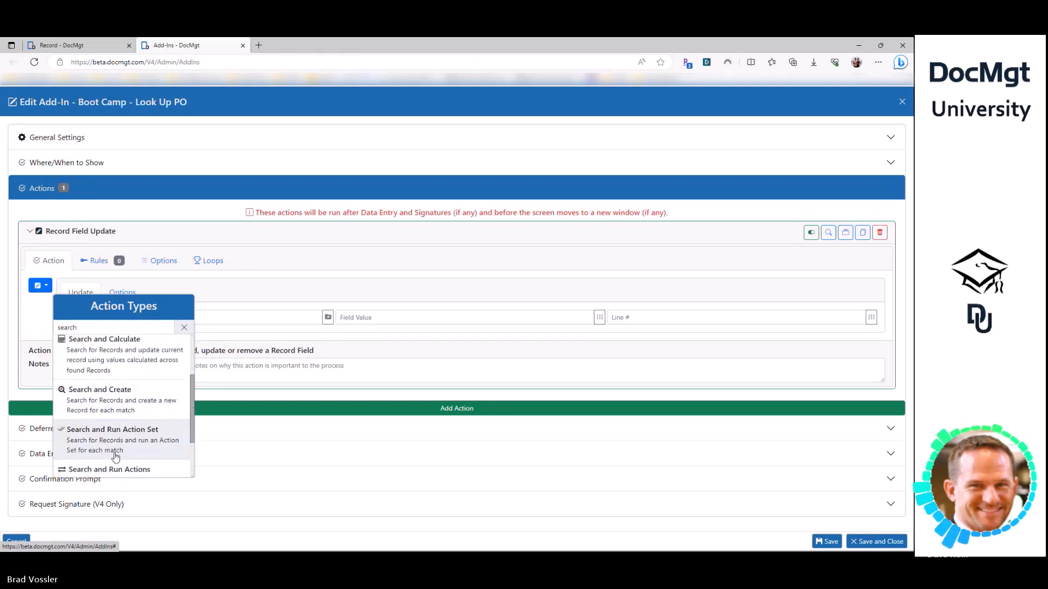
scroll(116, 457, down, 1)
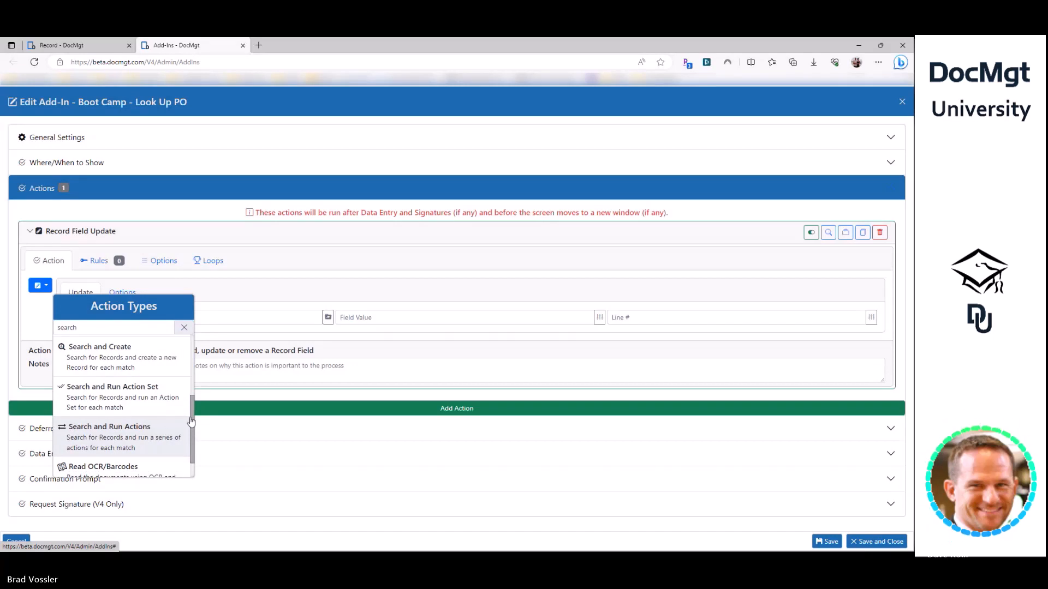
mouse_move(191, 420)
mouse_down()
mouse_move(194, 352)
mouse_move(192, 426)
mouse_up()
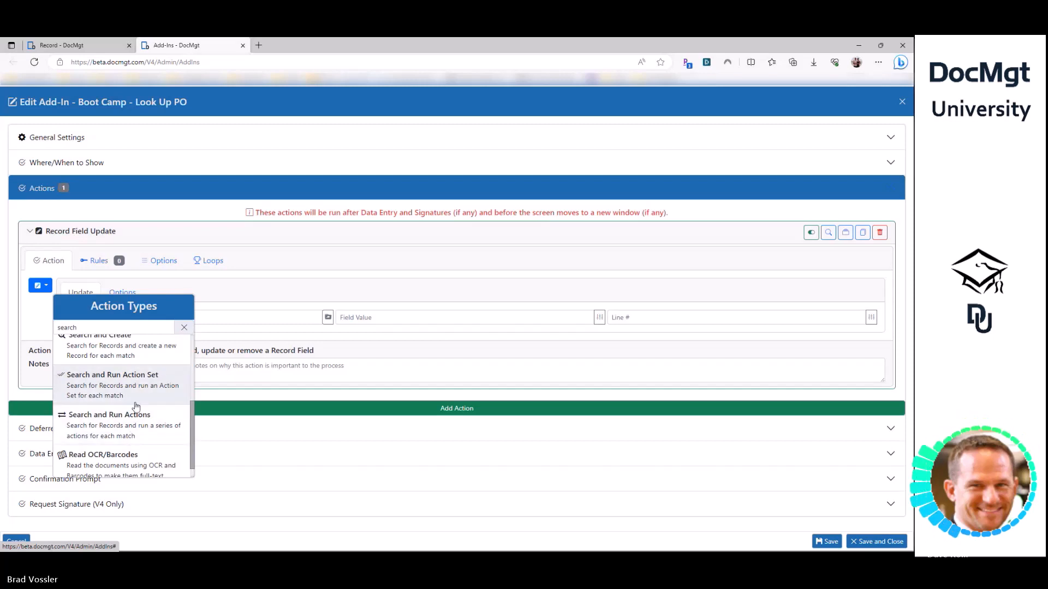
drag(192, 409, 192, 340)
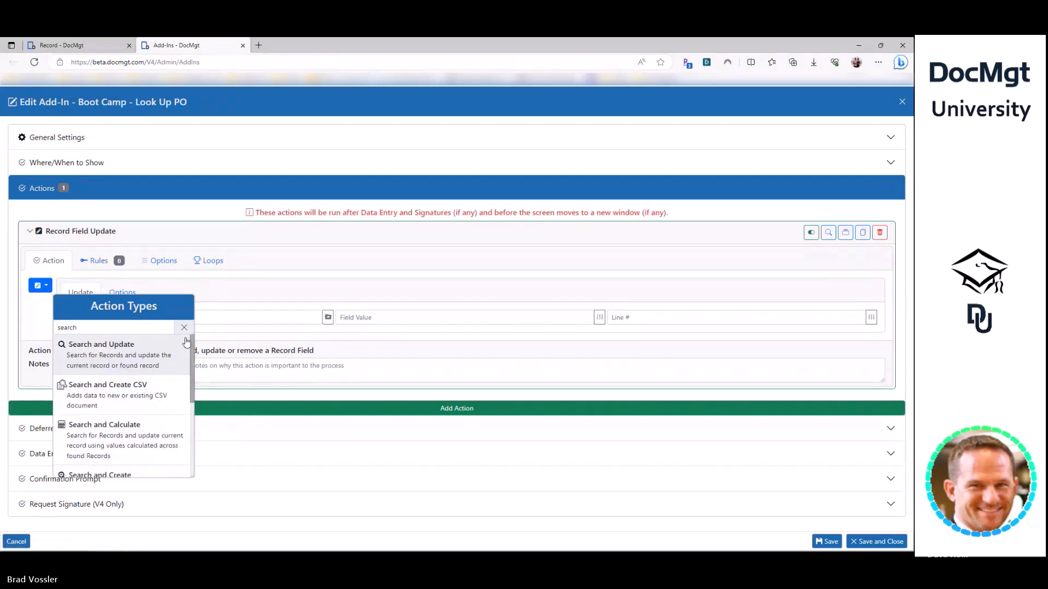
click(132, 355)
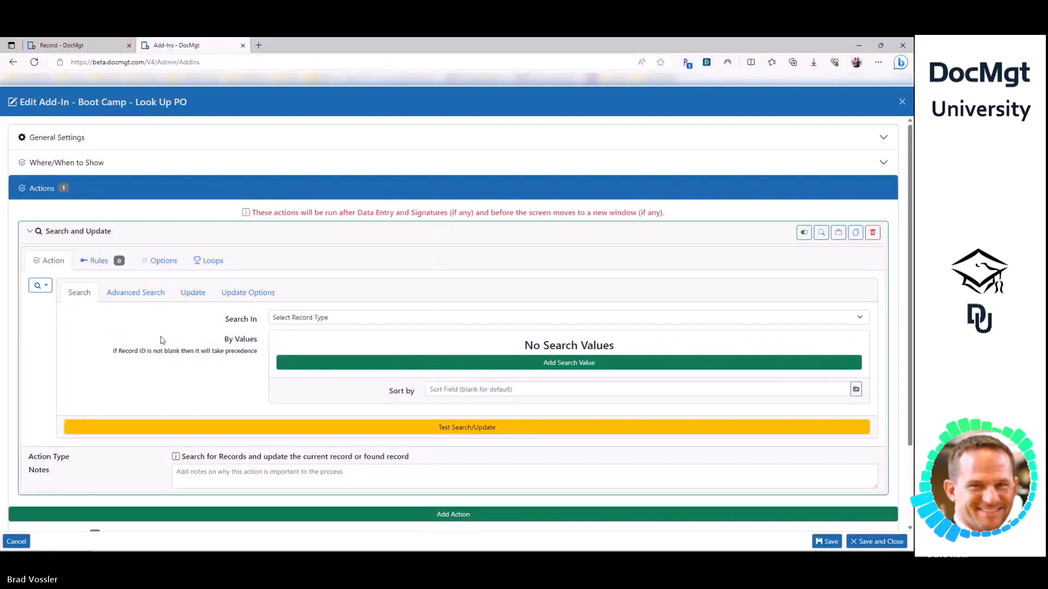
click(205, 300)
click(347, 459)
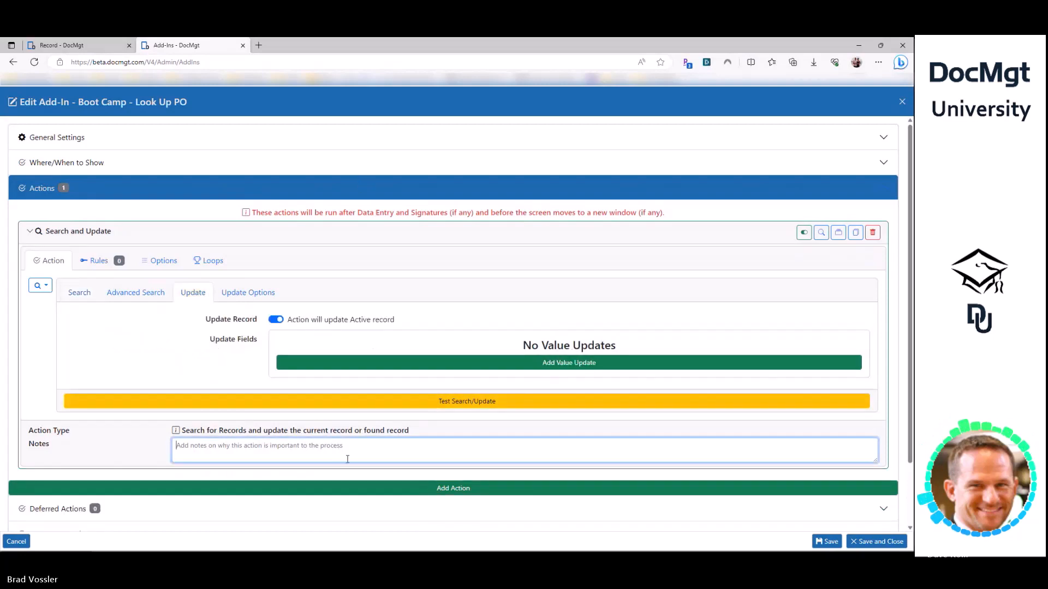
text([Amount)
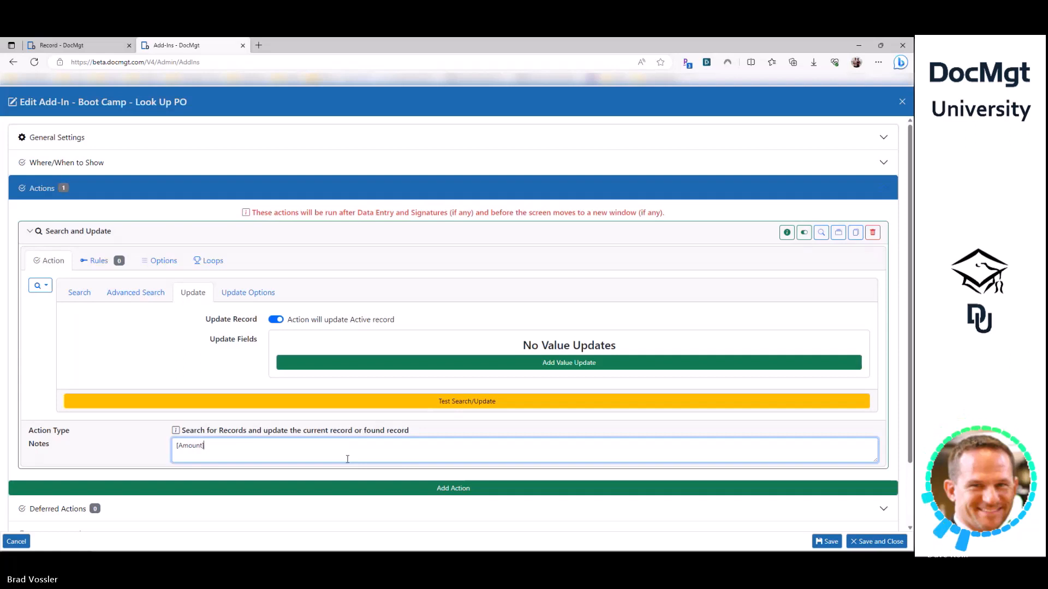
key(ctrl+a)
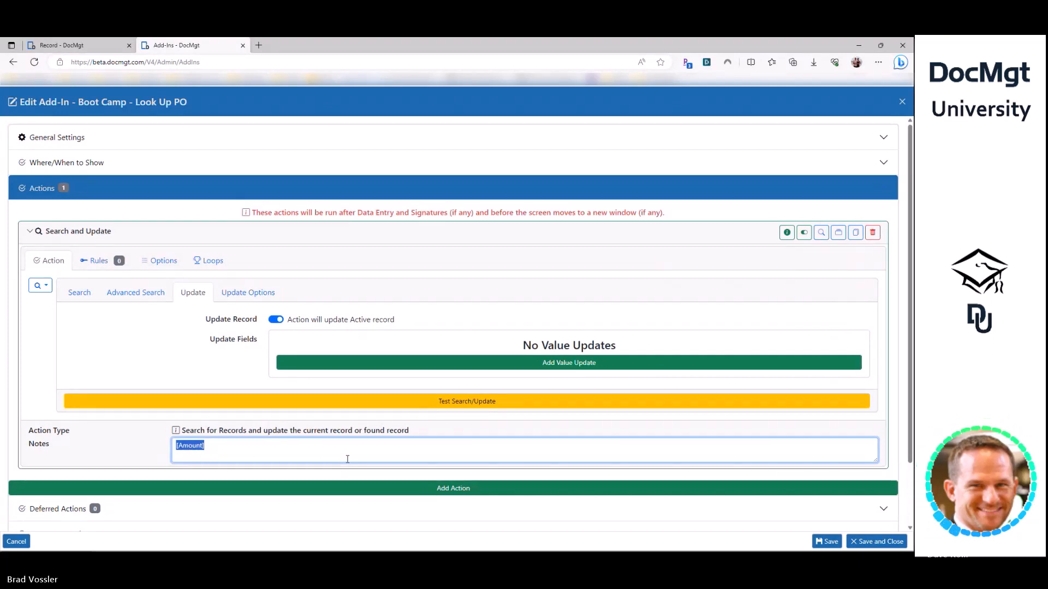
key(BackSpace)
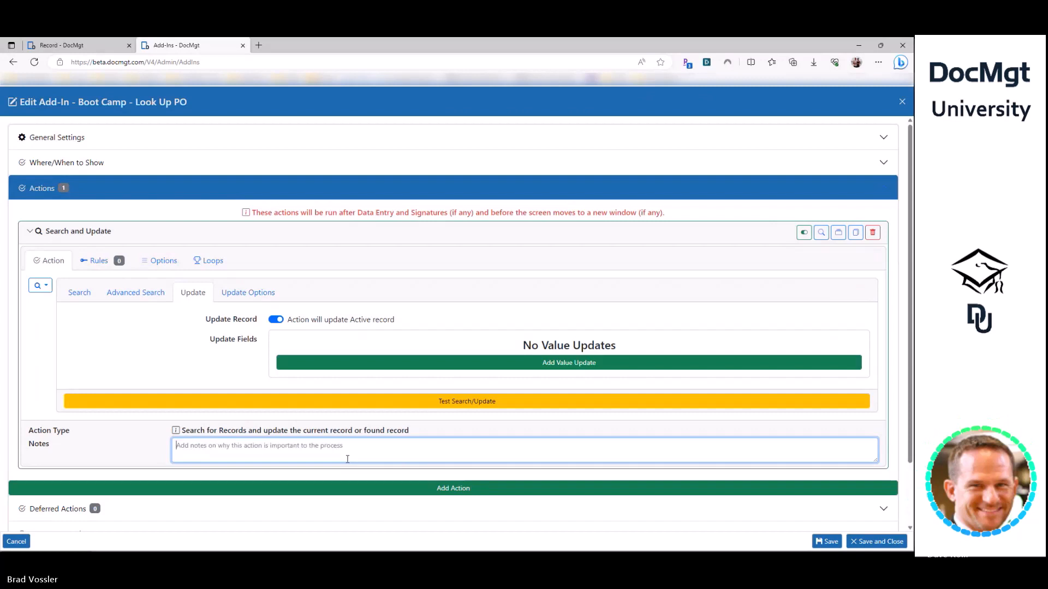
click(79, 301)
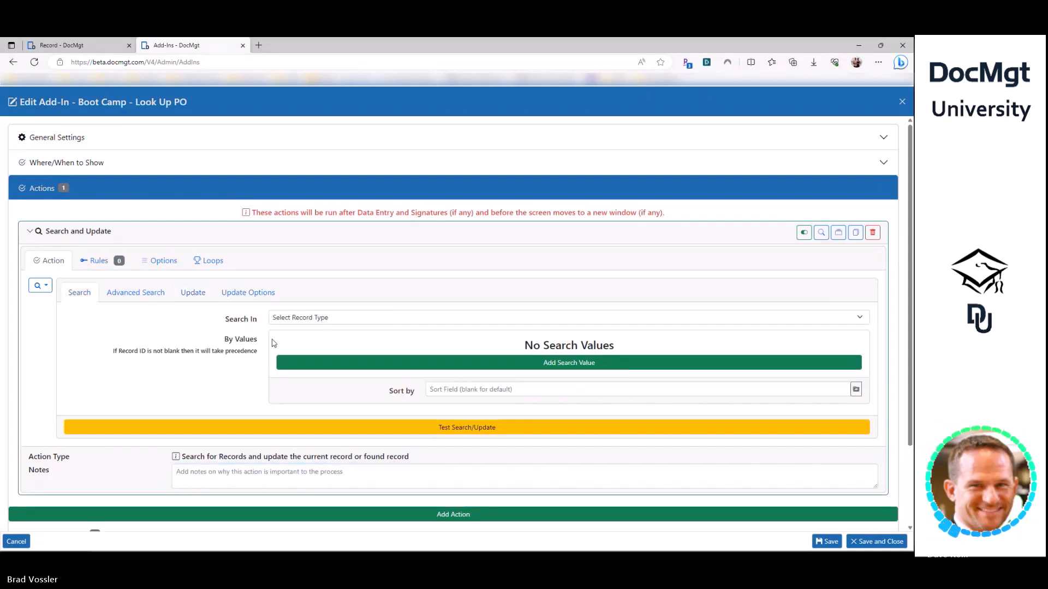
- Add a search value row and set Search In to PO records
click(309, 364)
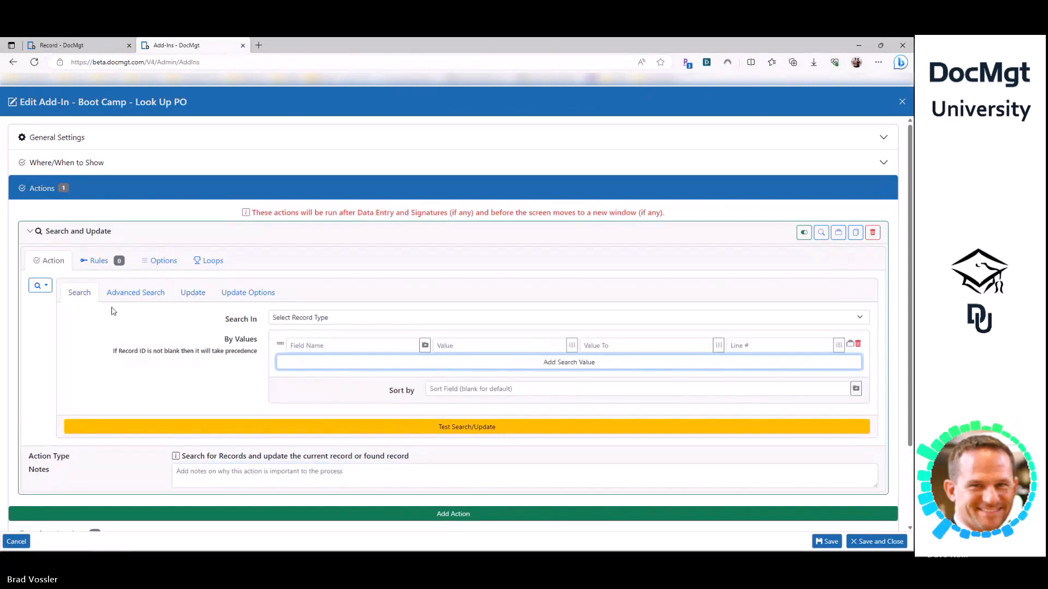
drag(176, 315, 346, 350)
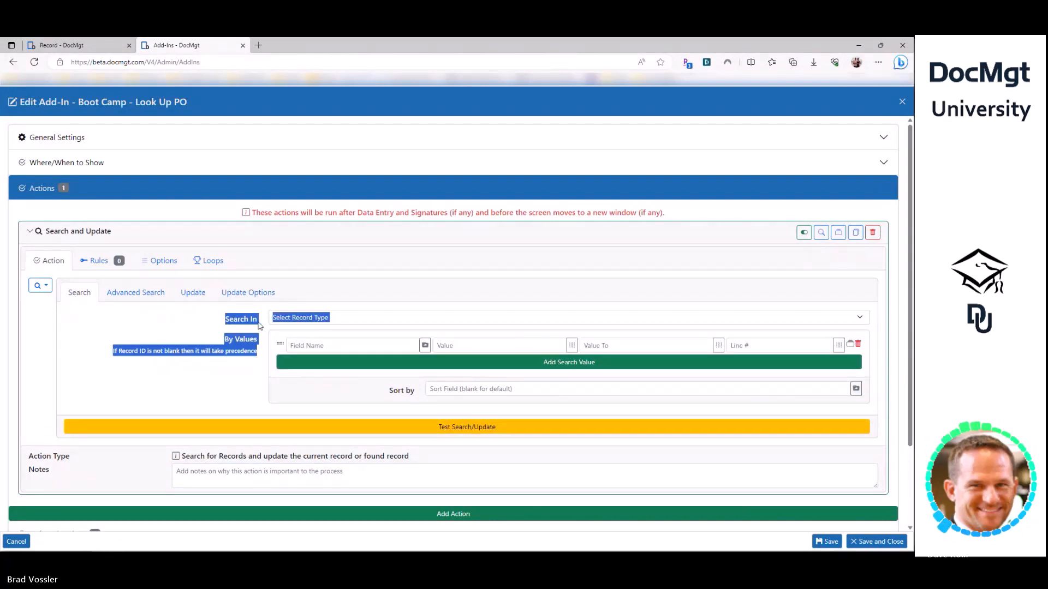
click(301, 320)
scroll(305, 432, down, 10)
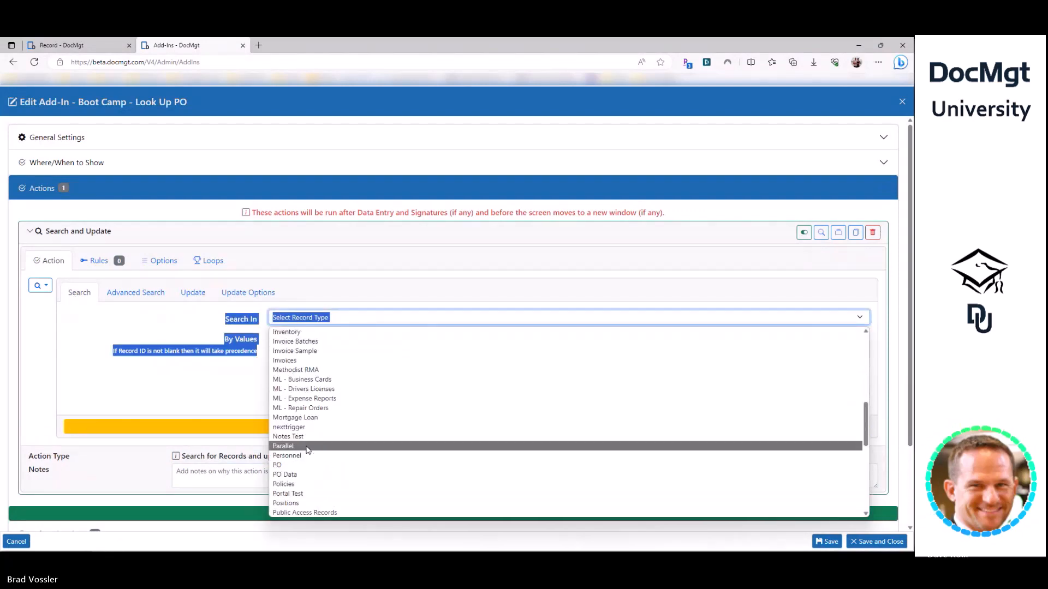
click(300, 465)
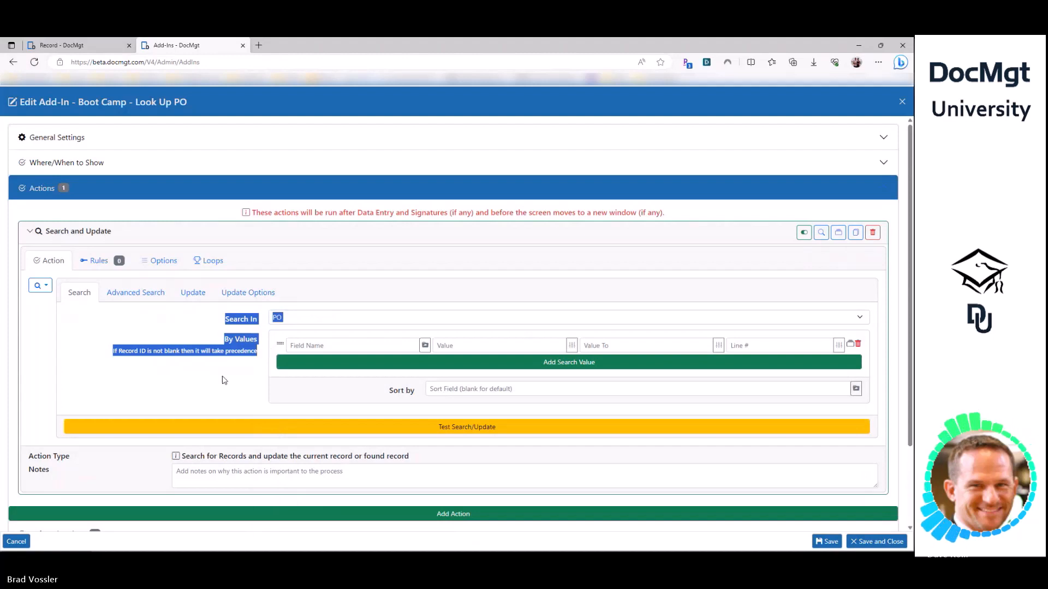
click(356, 342)
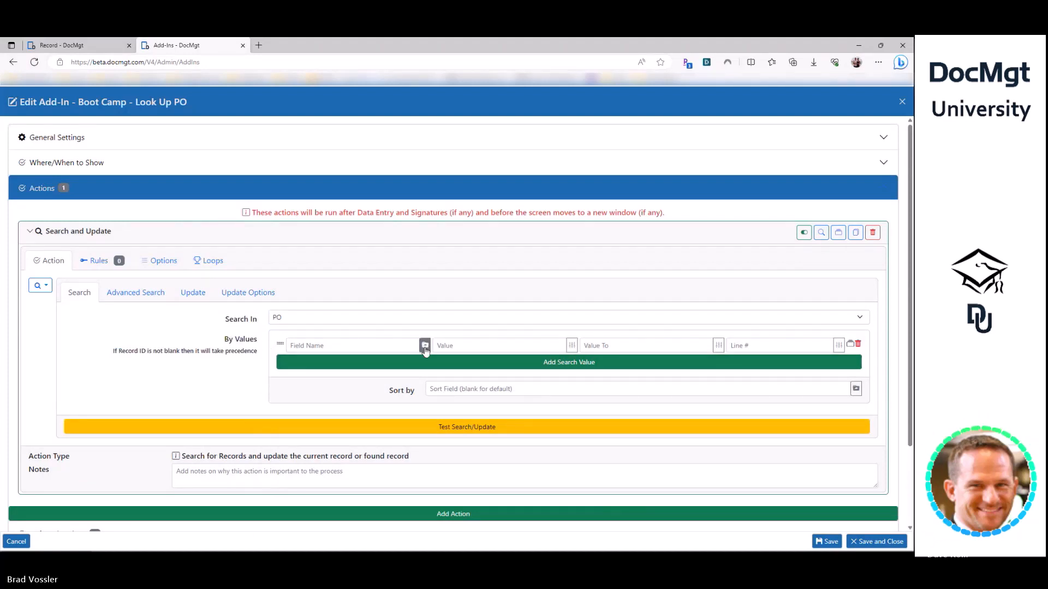
- Match on the PO record's PONumber field with the value [PONumber]
click(425, 348)
scroll(380, 292, down, 10)
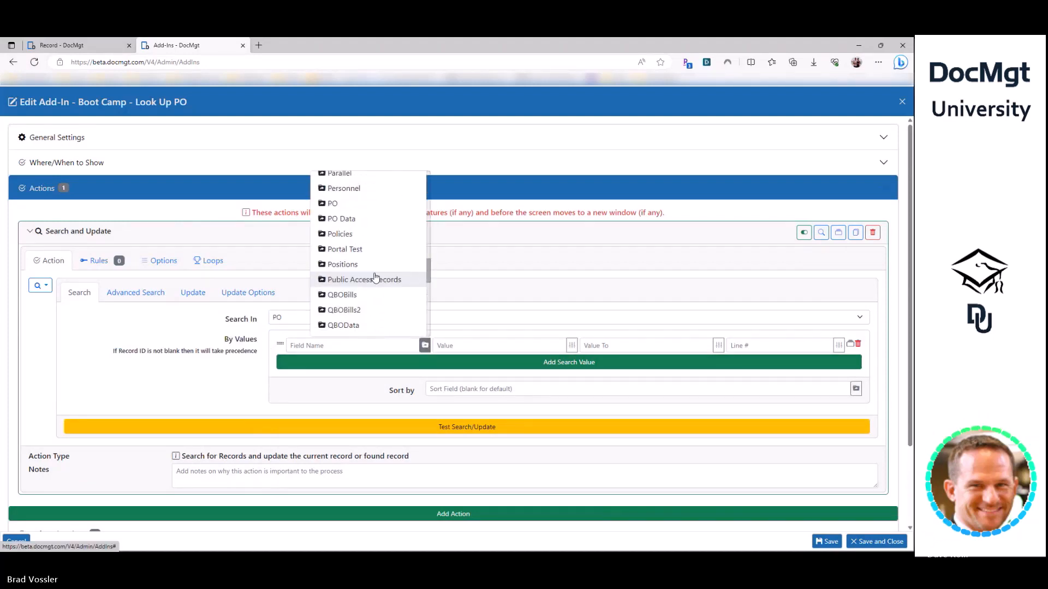
click(362, 203)
click(413, 346)
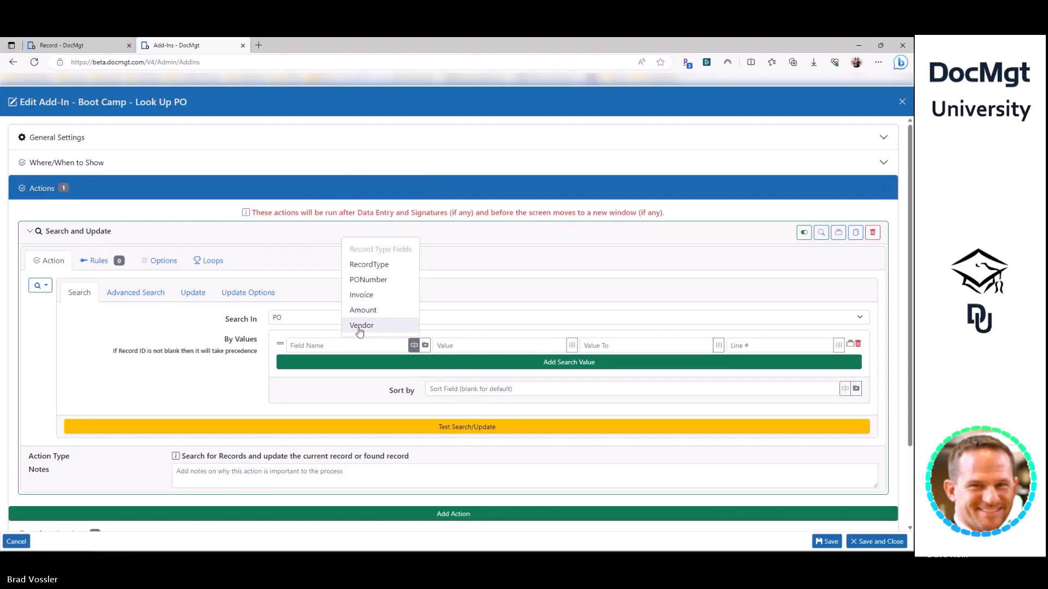
click(367, 279)
click(464, 346)
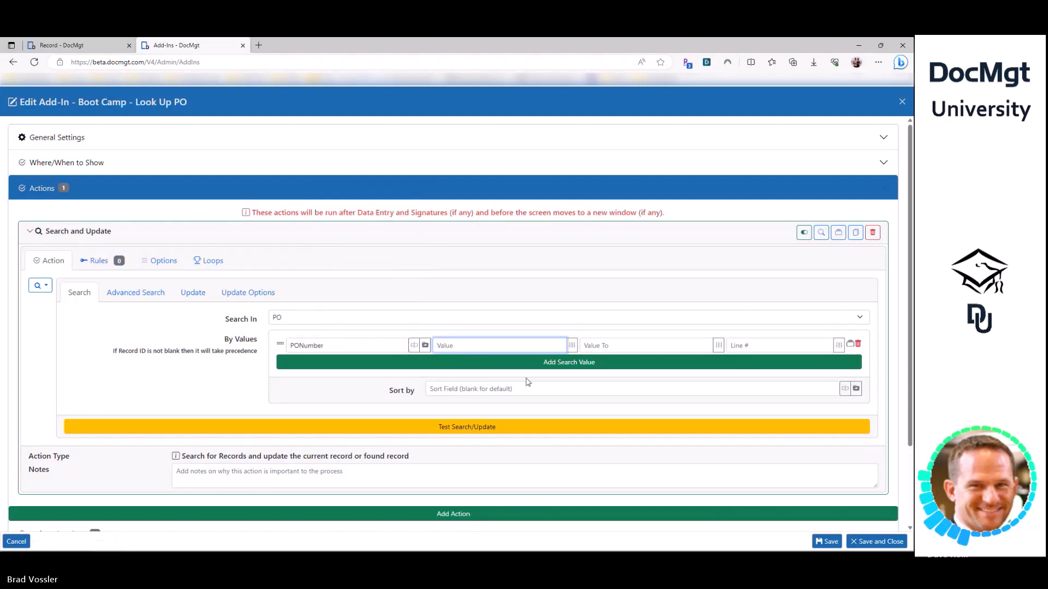
text([)
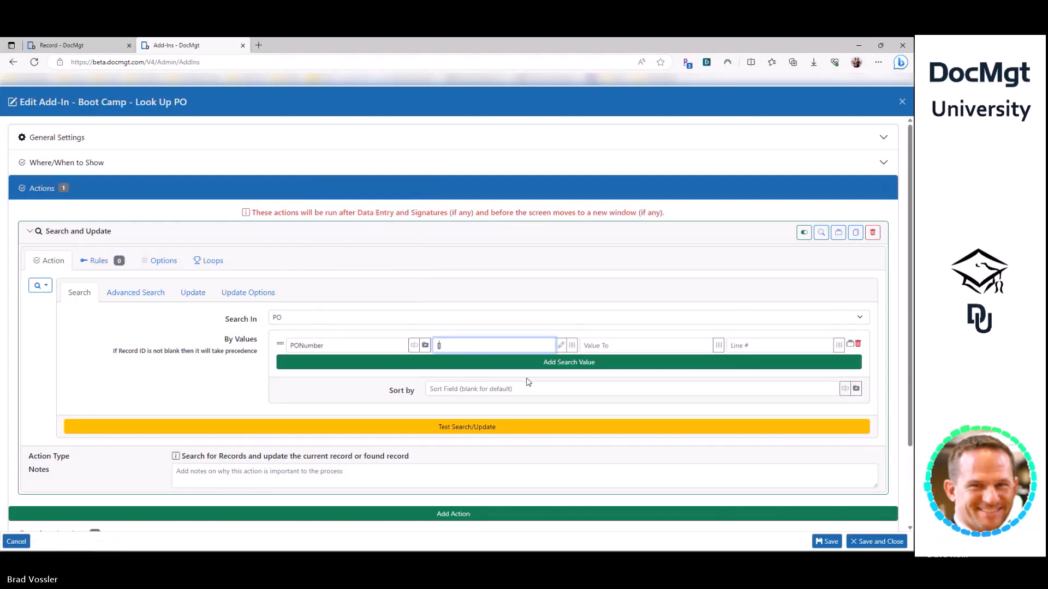
text(PONum)
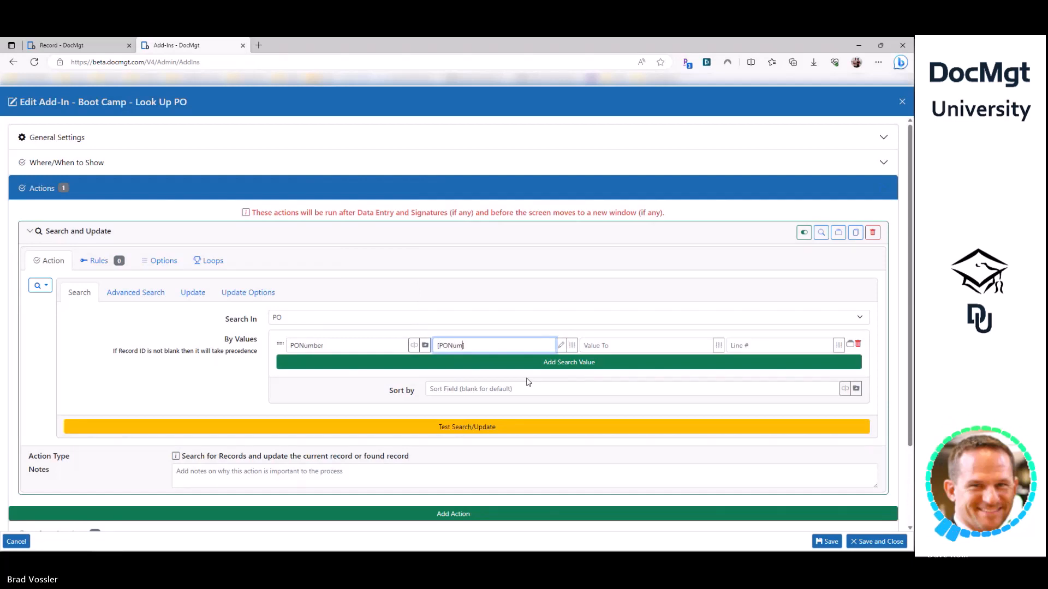
text(ber])
- Highlight the PONumber field and [PONumber] value to review the search criterion
triple_click(460, 345)
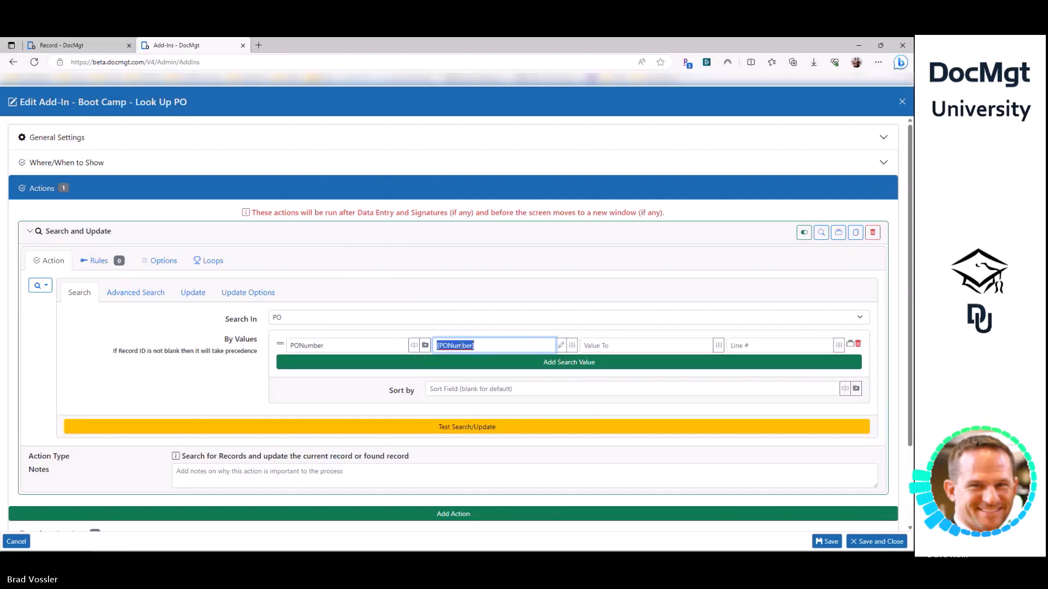
triple_click(331, 343)
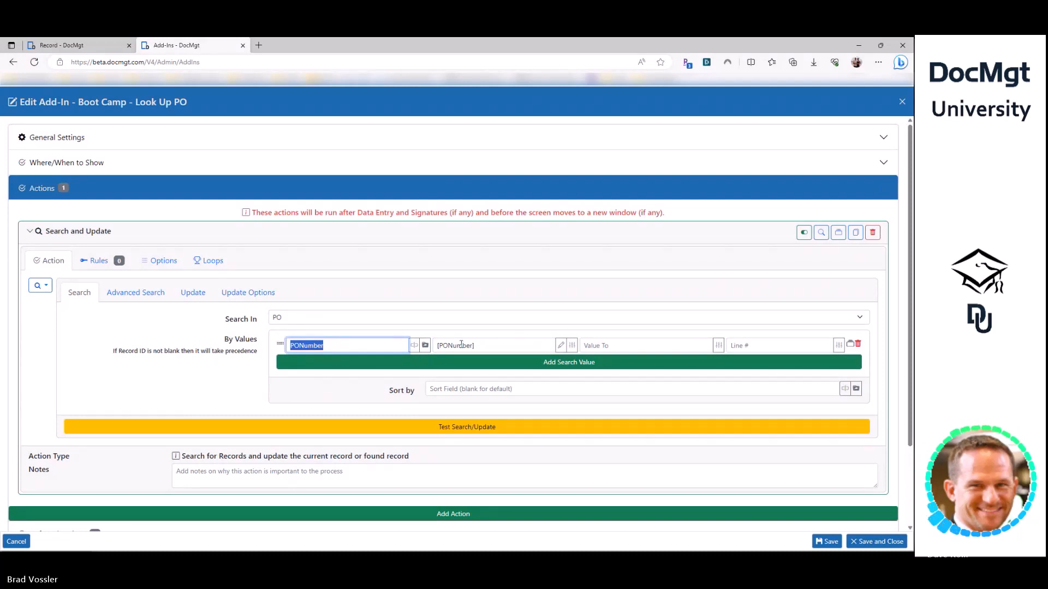
triple_click(461, 345)
triple_click(305, 346)
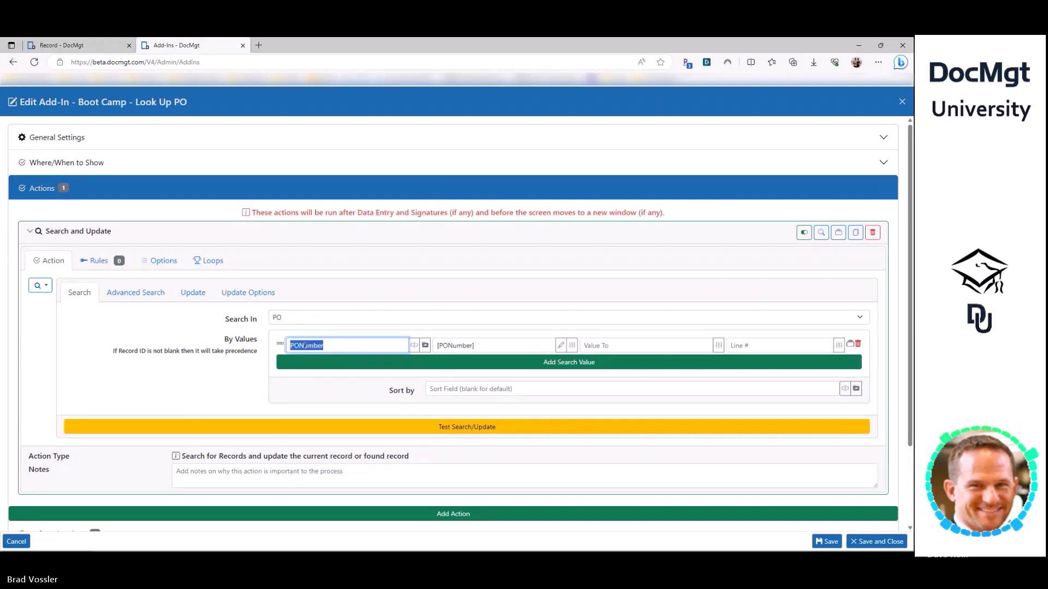
triple_click(456, 345)
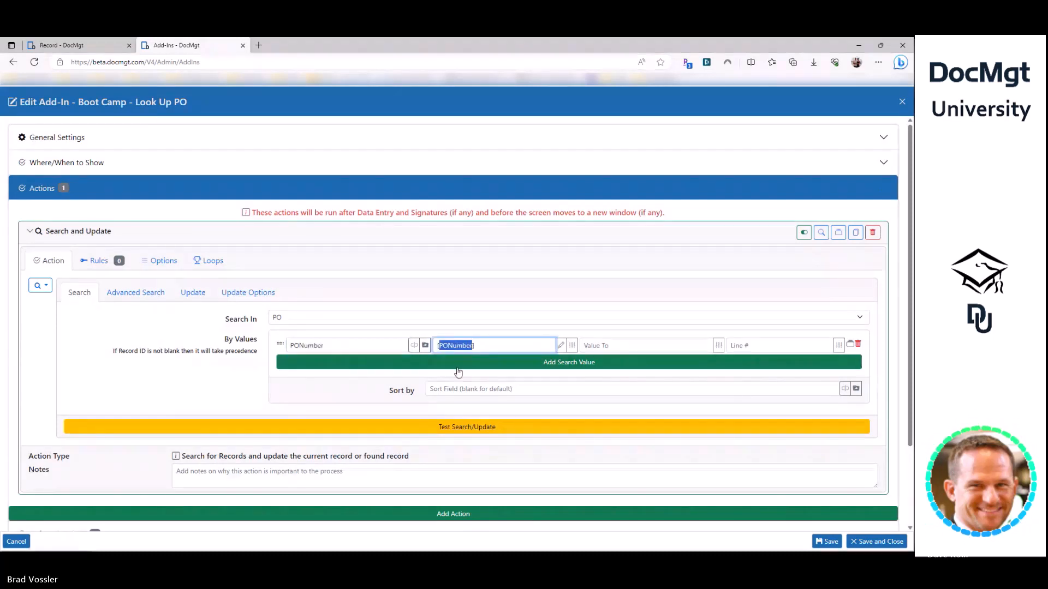
click(237, 379)
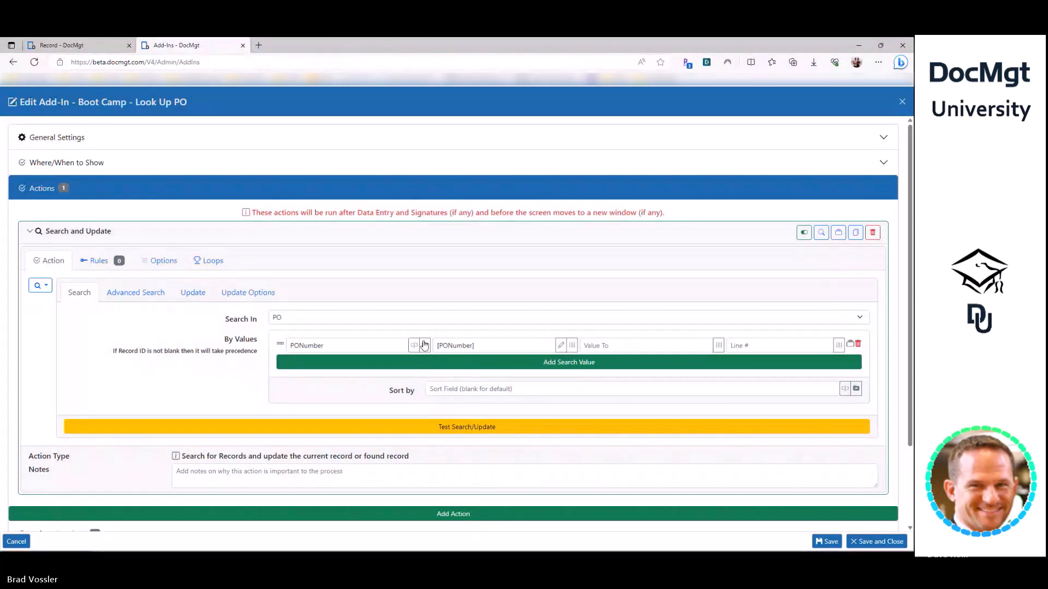
click(347, 348)
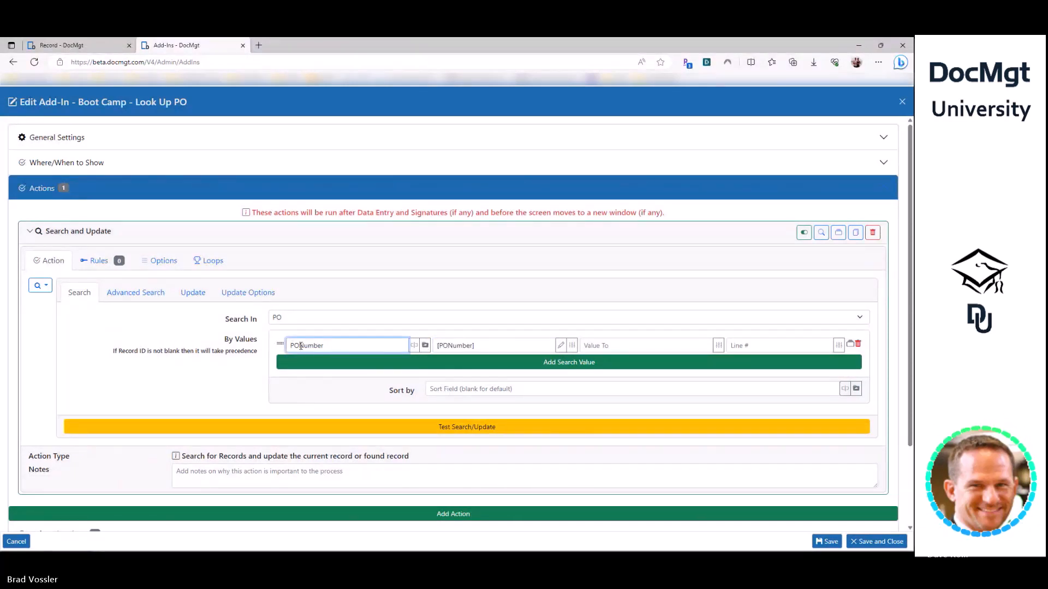
double_click(301, 347)
triple_click(480, 346)
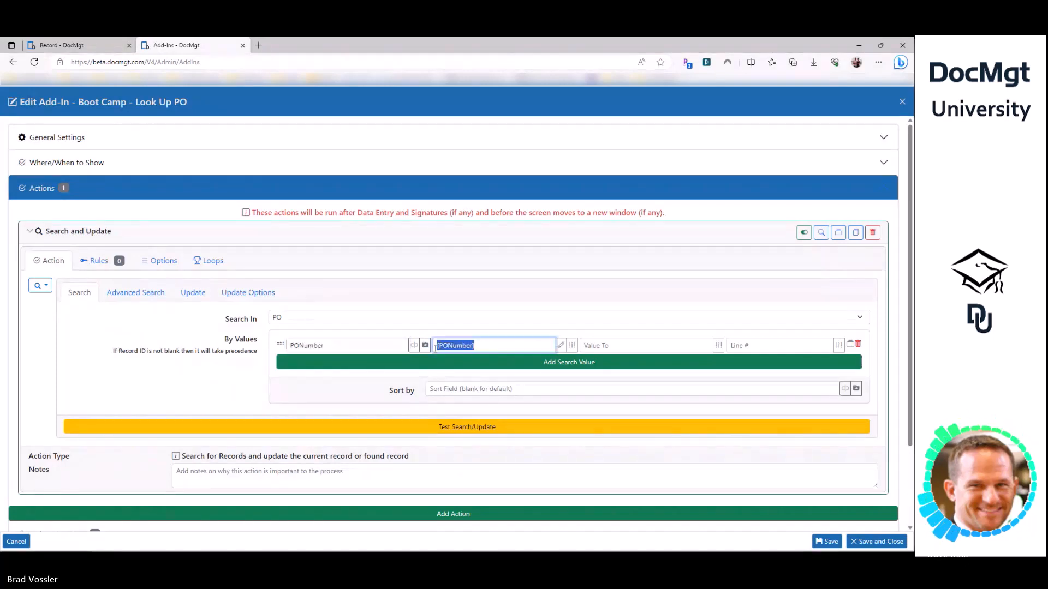
click(479, 348)
drag(911, 46, 198, 78)
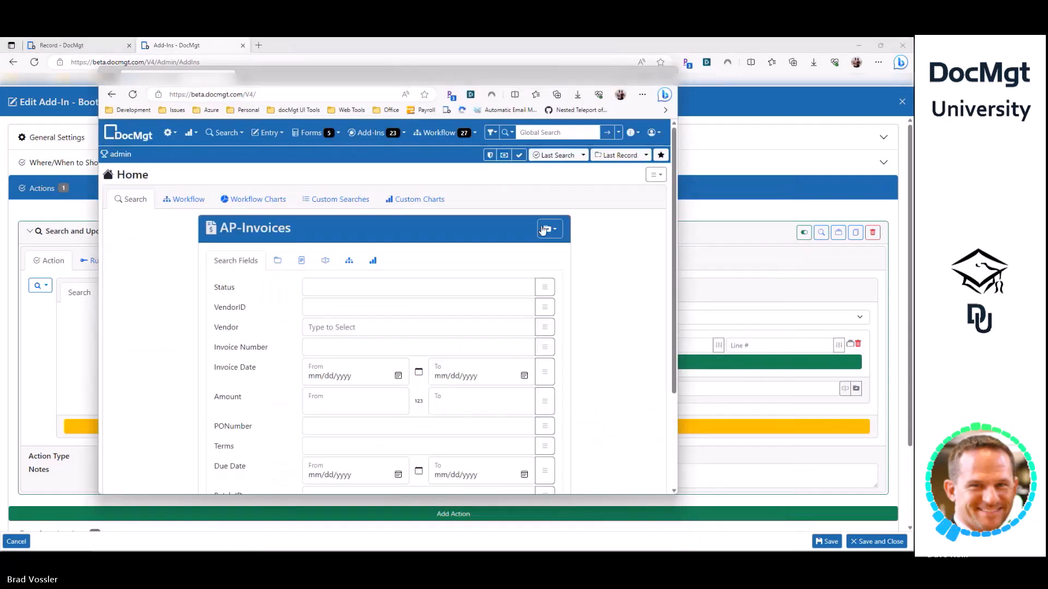
click(543, 229)
click(505, 312)
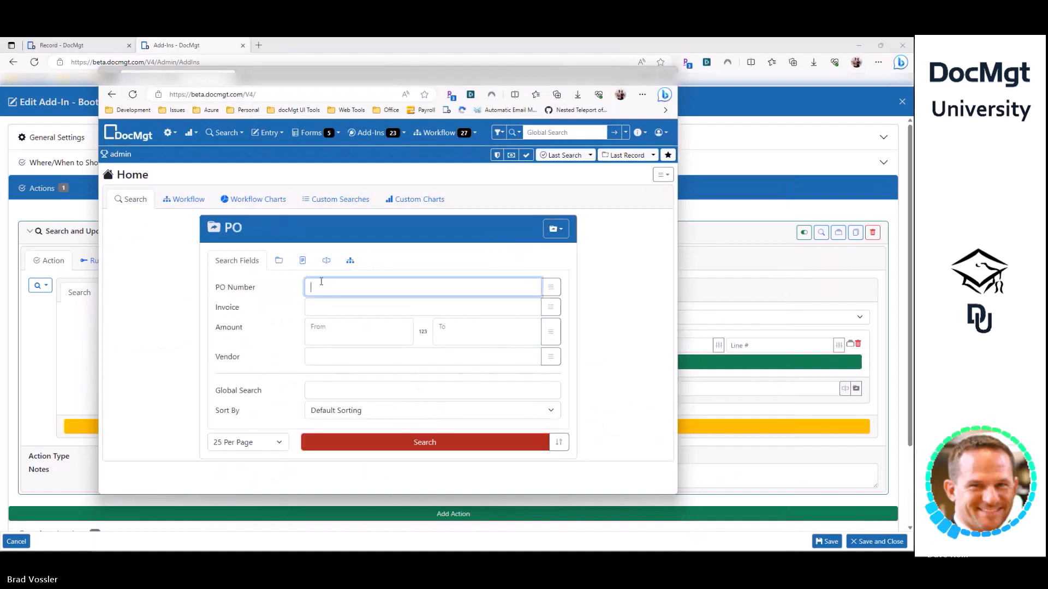
drag(327, 77, 543, 87)
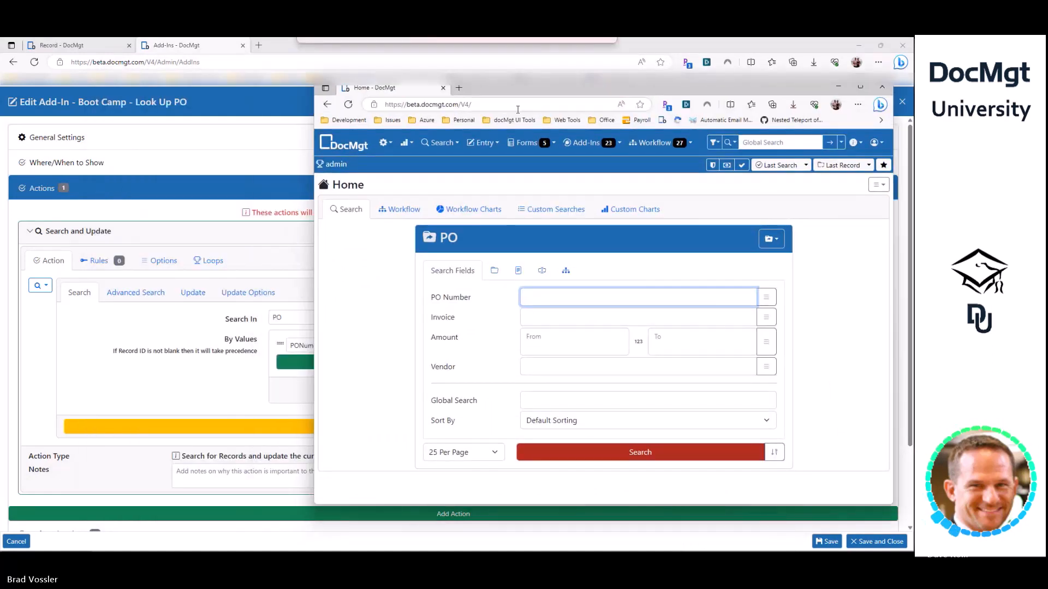
text(BRADPO1)
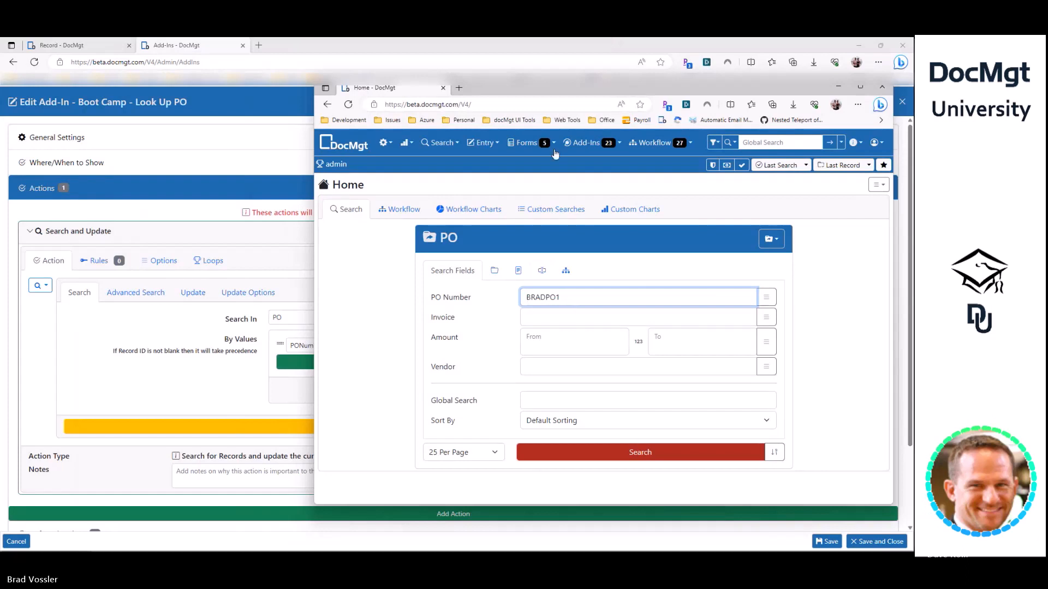
drag(547, 88, 913, 66)
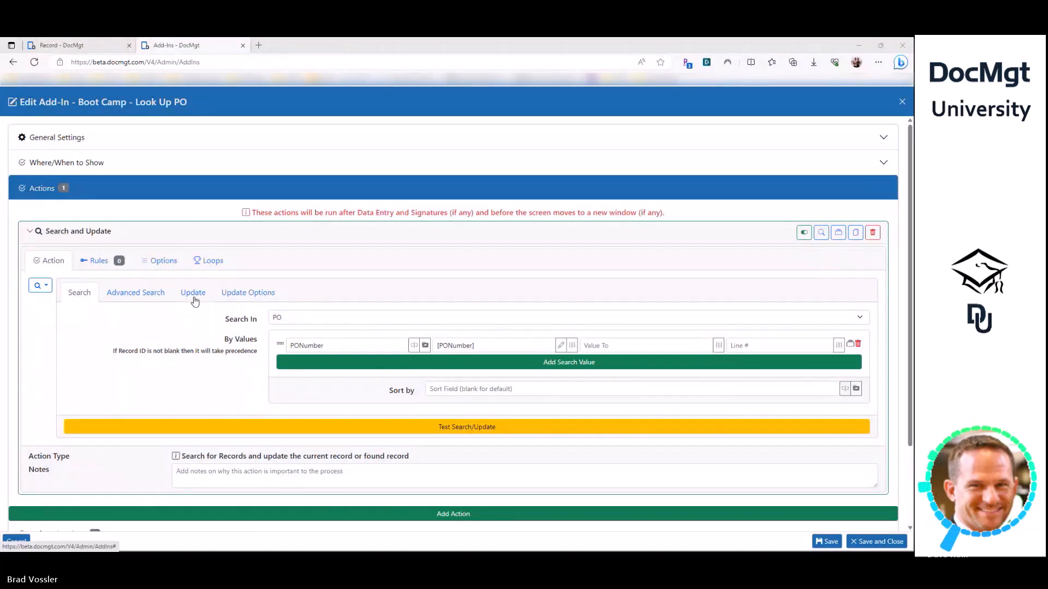
- In the Update settings, keep updating the active record and add a blank value-update row
click(194, 295)
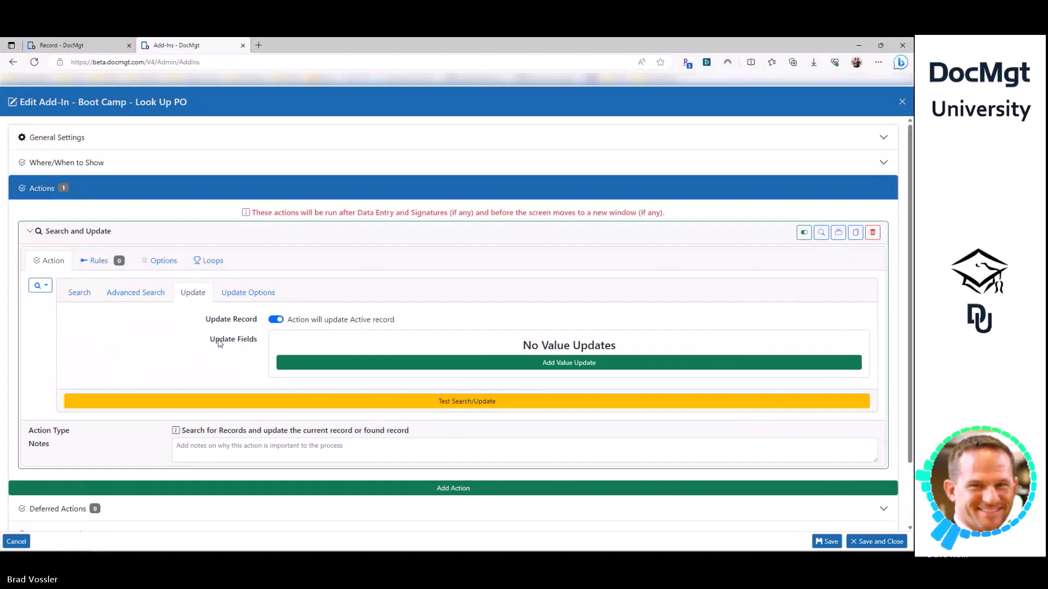
drag(214, 323, 256, 322)
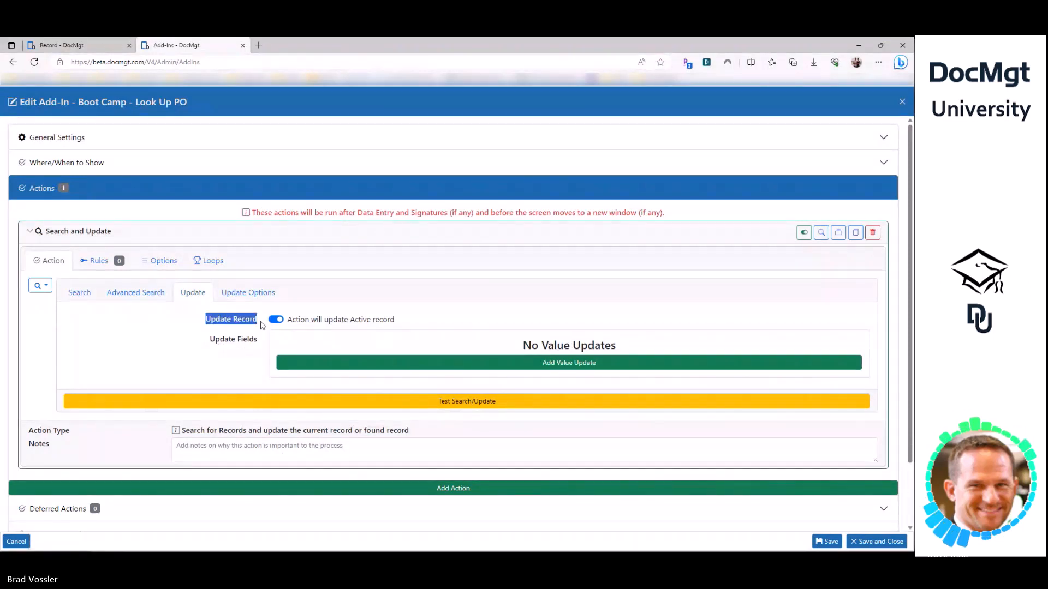
click(371, 322)
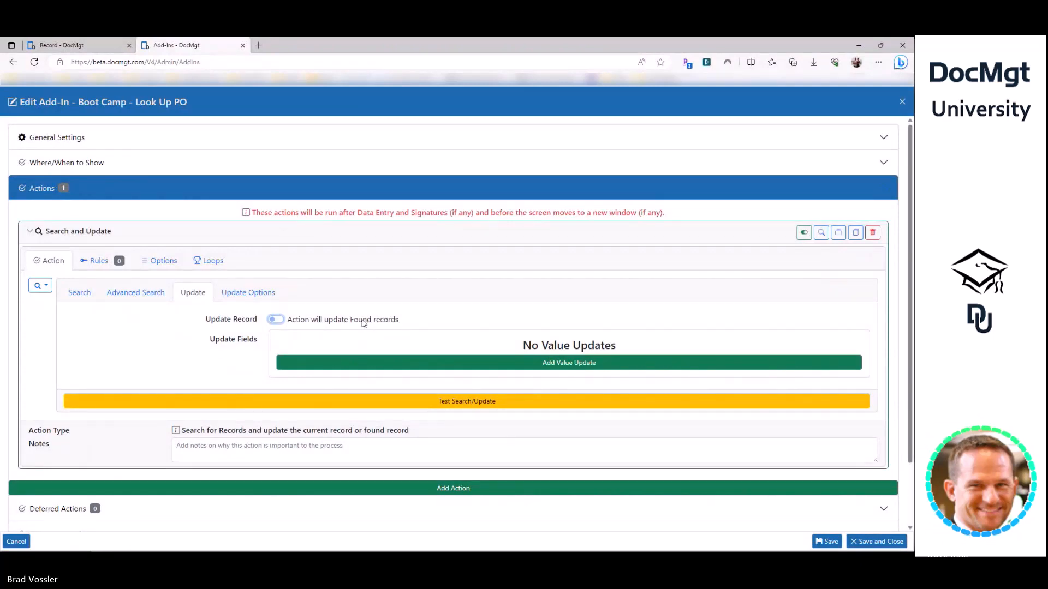
click(363, 322)
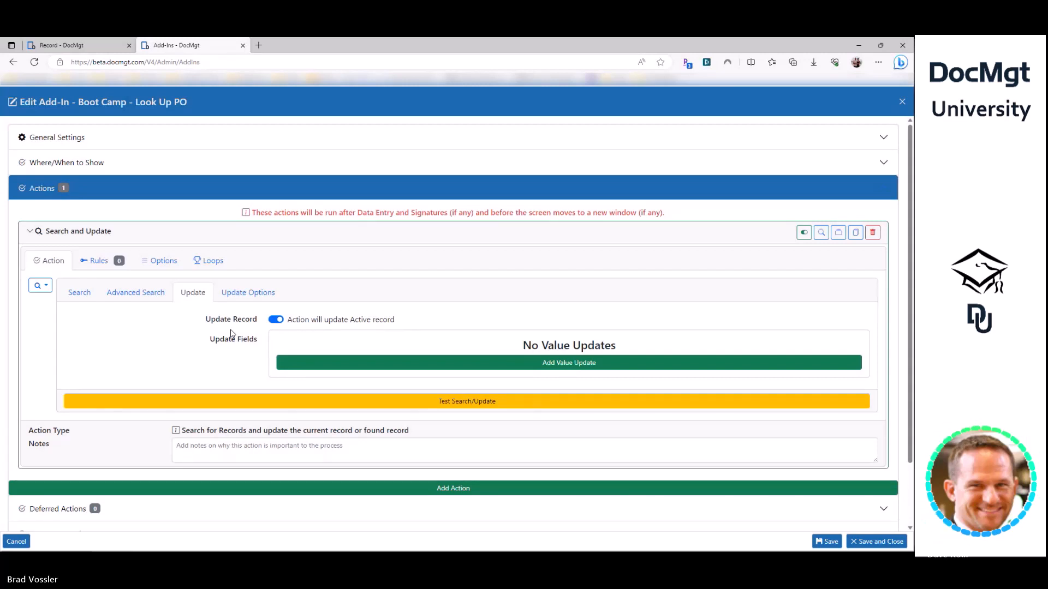
click(339, 364)
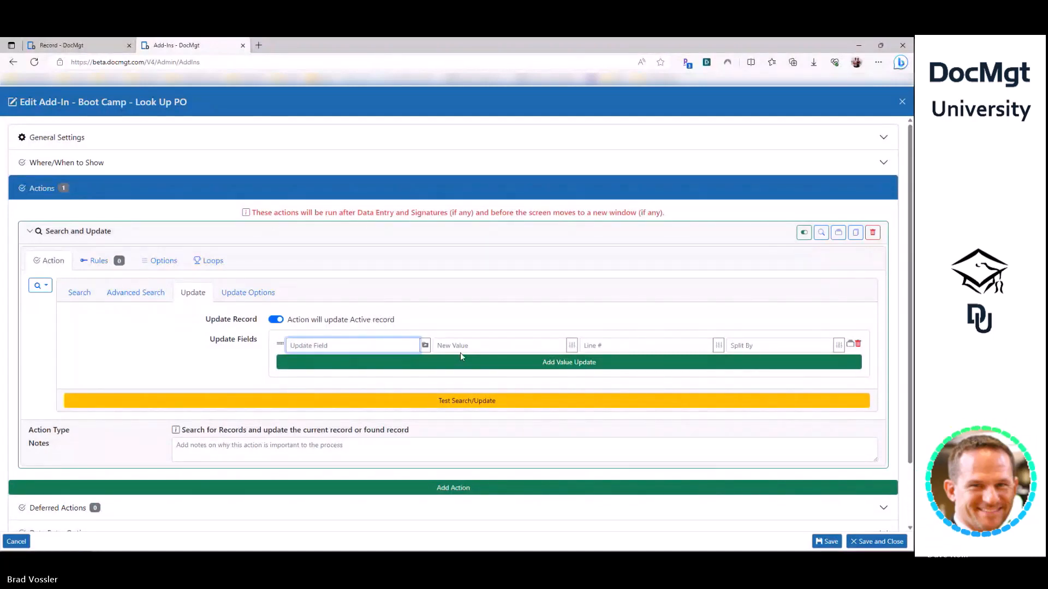
- Enter POAmount as the update field and delete an extra Amount update row
text(PO)
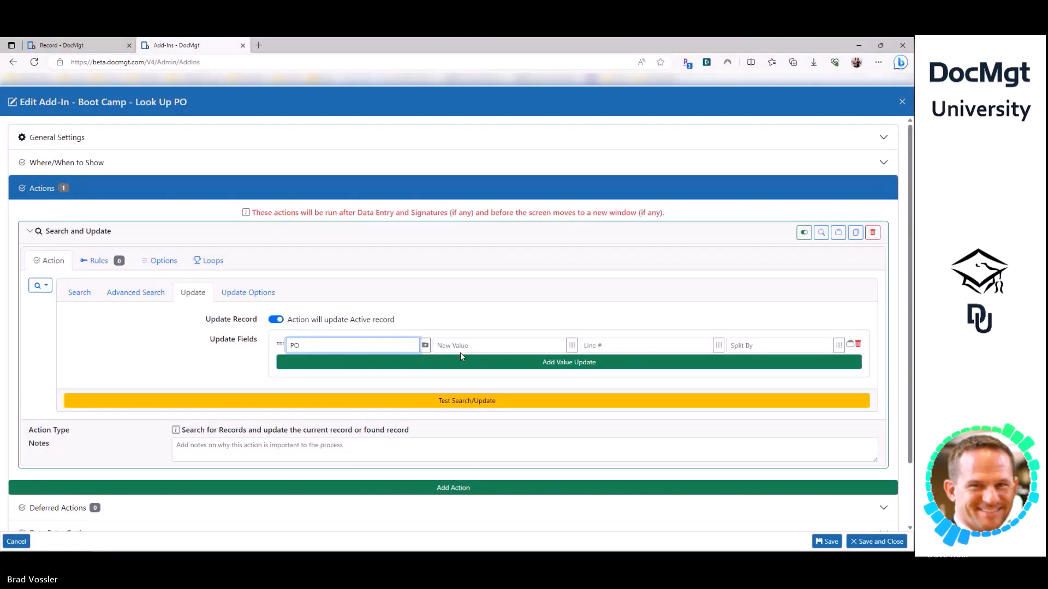
text(Amount)
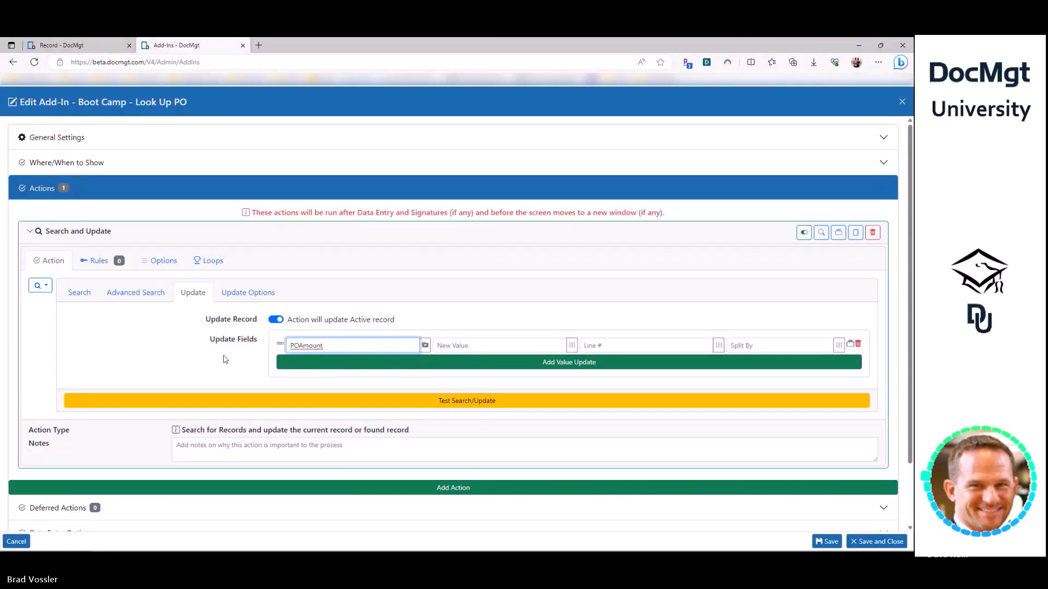
click(191, 350)
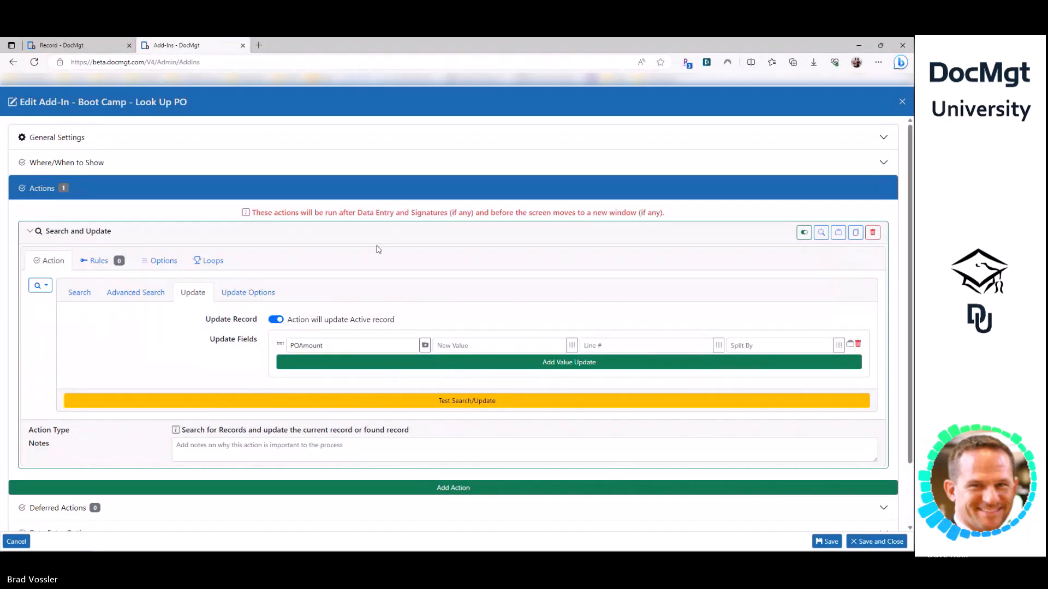
click(424, 363)
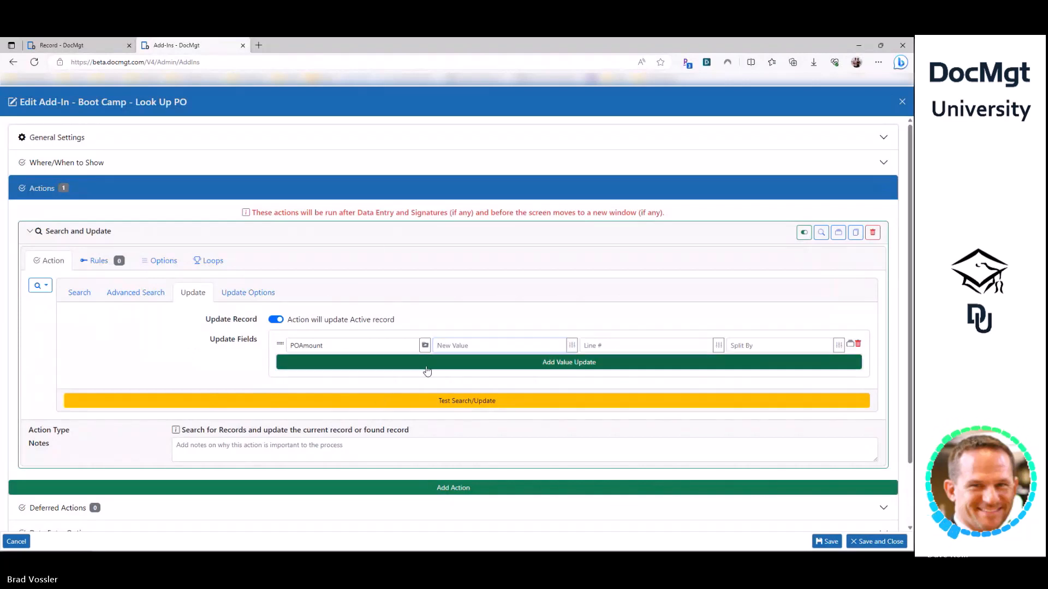
click(424, 361)
scroll(382, 295, down, 5)
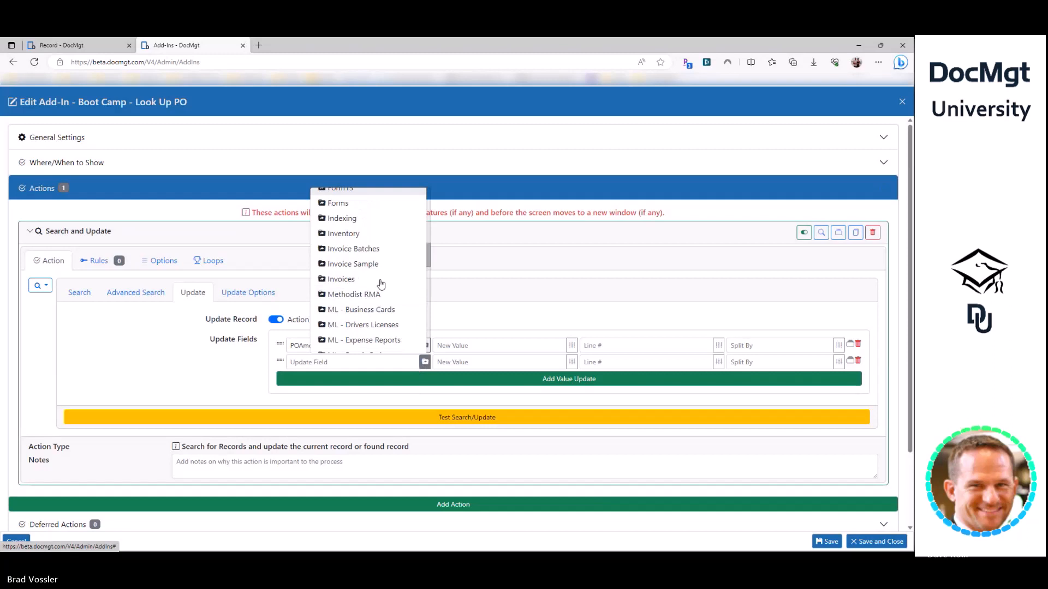
scroll(381, 284, down, 6)
click(381, 293)
click(413, 362)
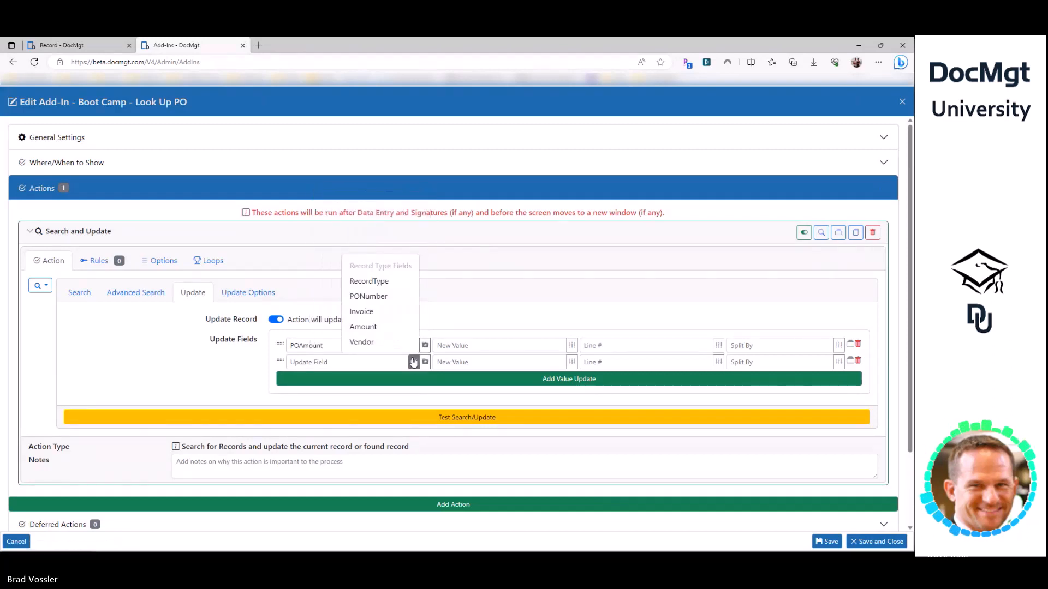
click(363, 326)
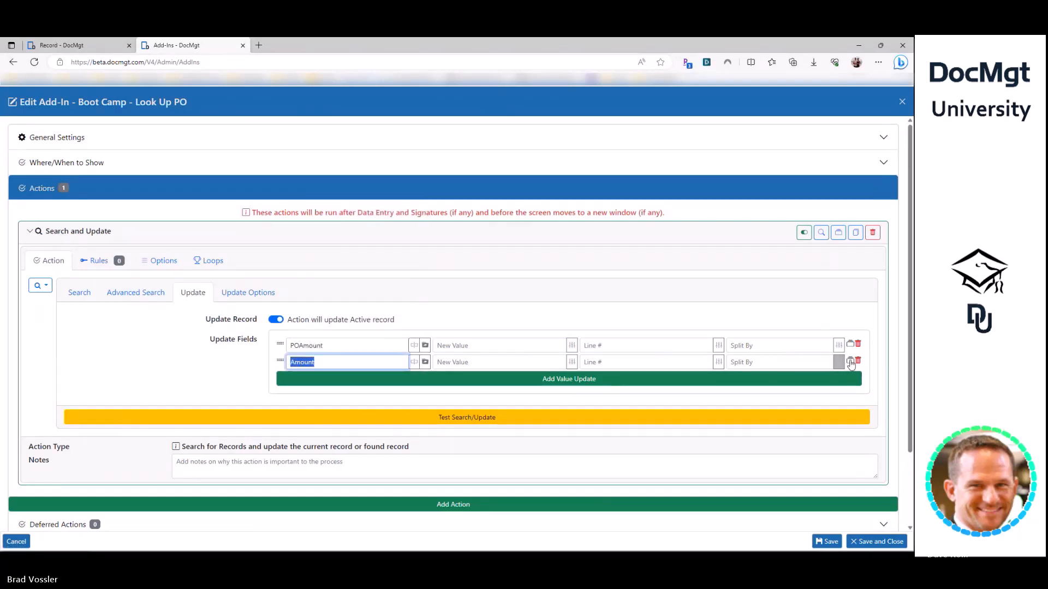
click(858, 362)
- Set POAmount's new value to [Amount] and check the [PONumber] search value
click(331, 347)
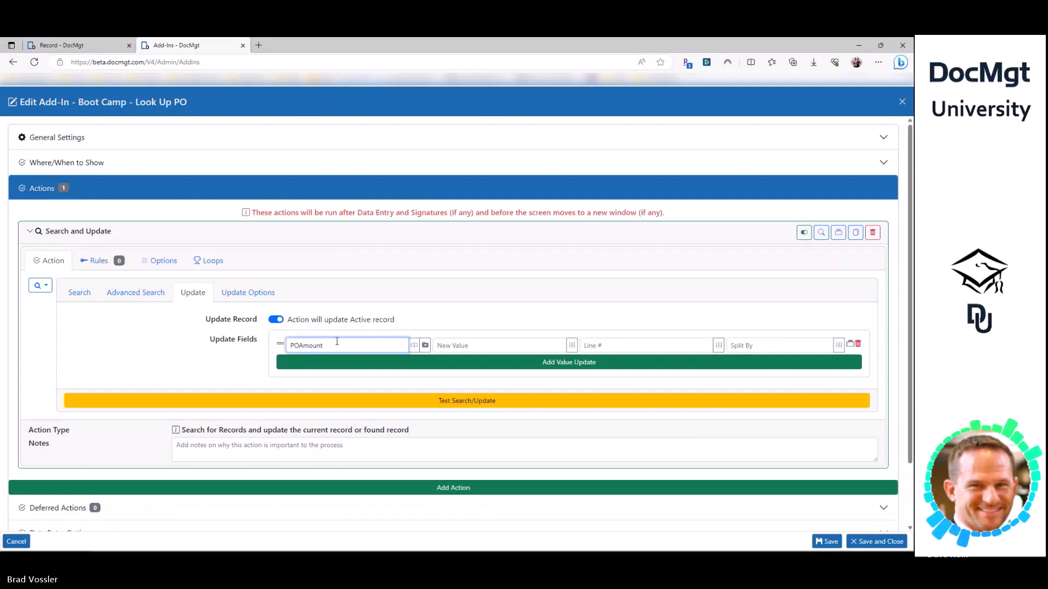
click(447, 345)
text([)
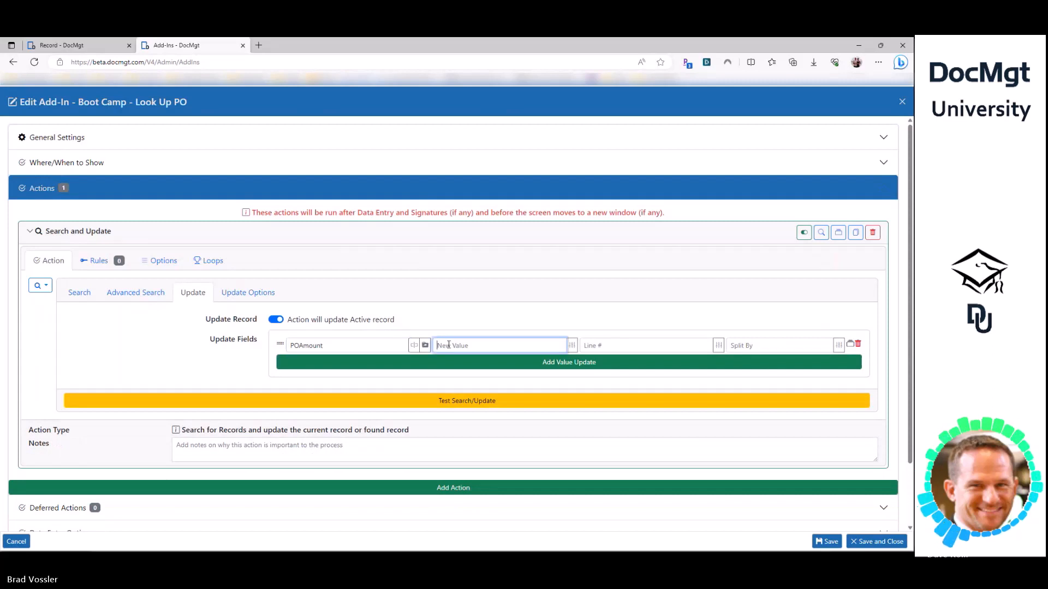
text(Amount])
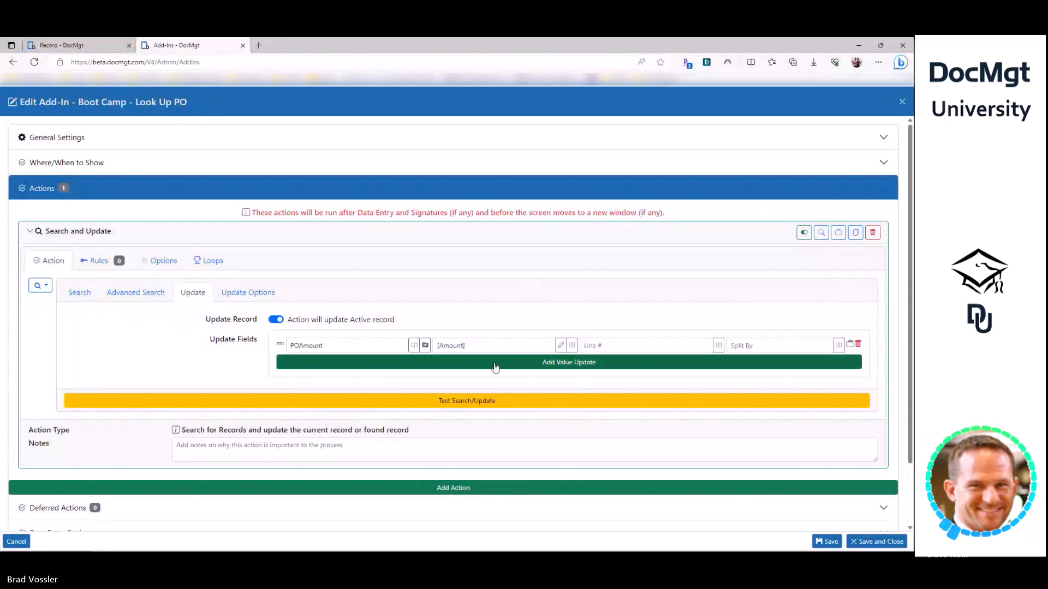
click(79, 293)
double_click(459, 346)
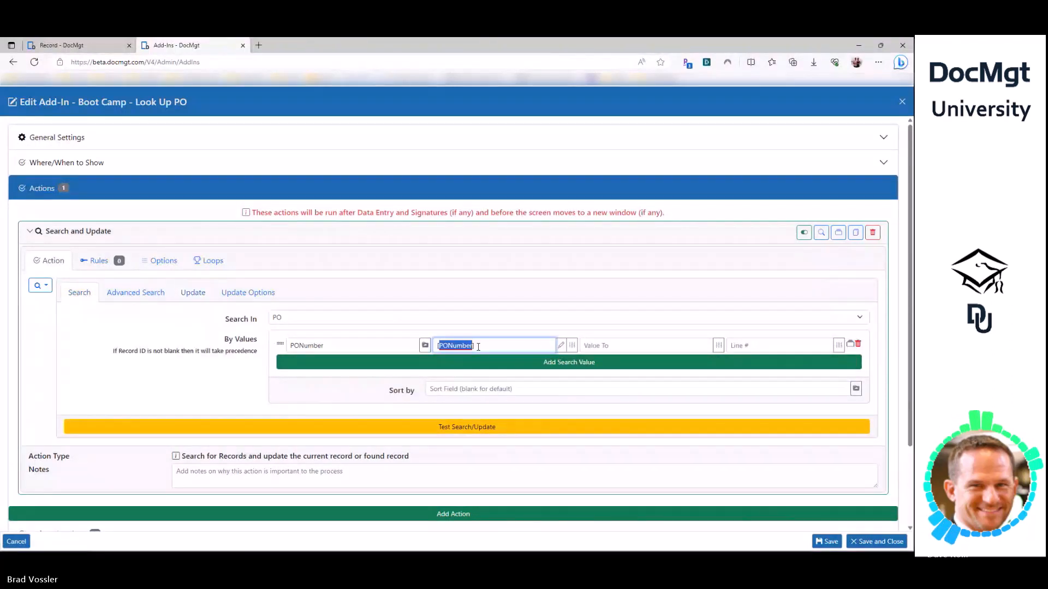
- Review the [PONumber] search value and the [Amount] update value
click(475, 347)
triple_click(471, 347)
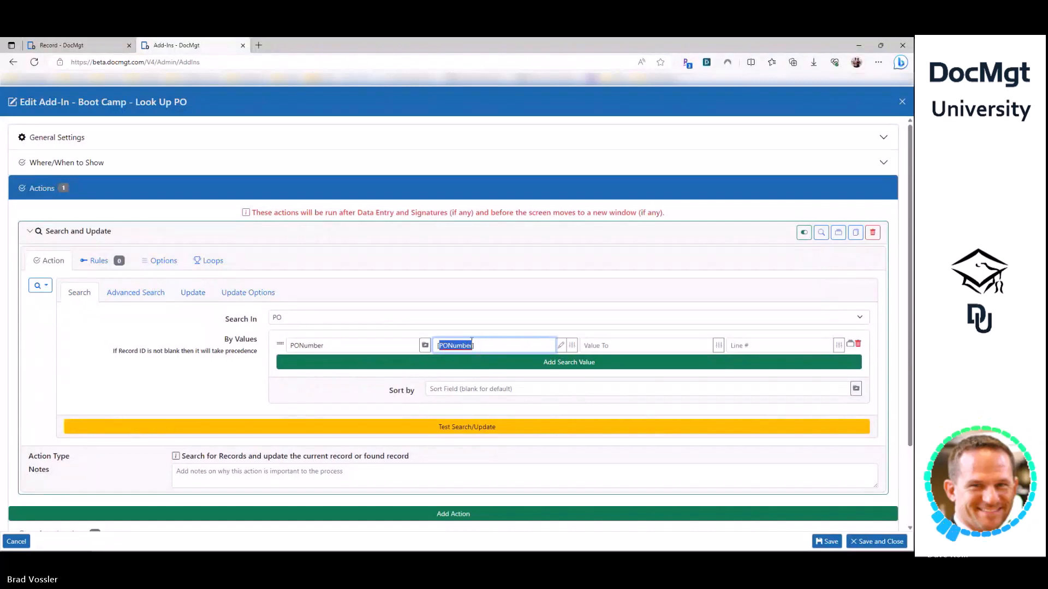
click(489, 347)
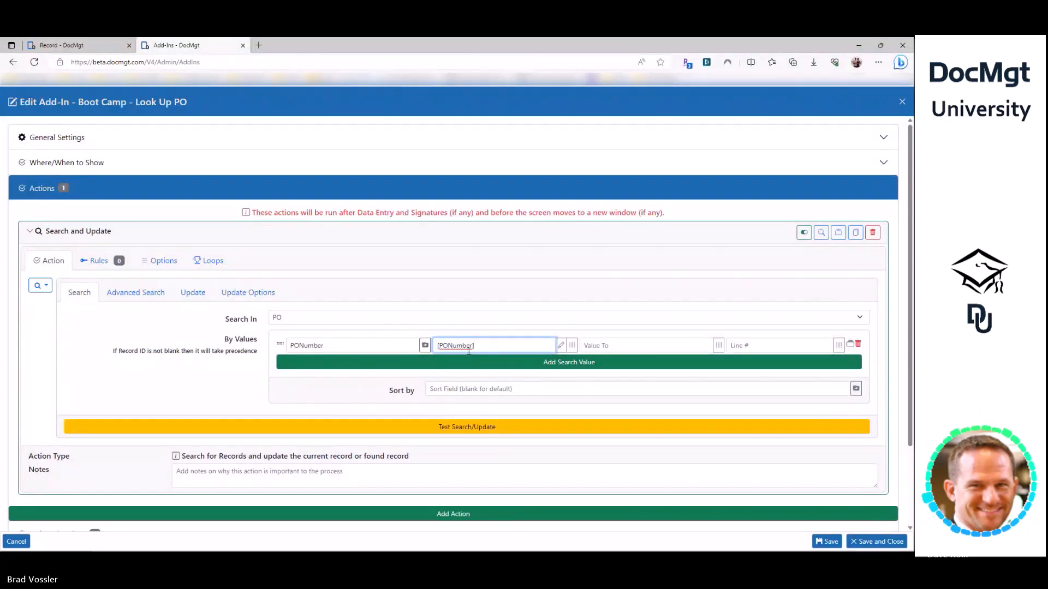
click(193, 293)
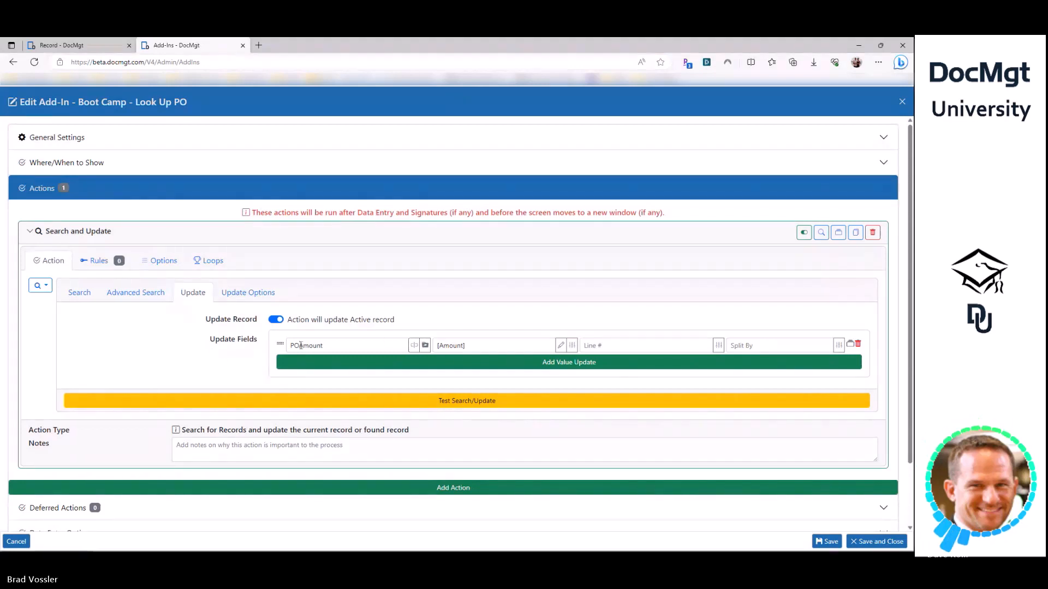
click(437, 343)
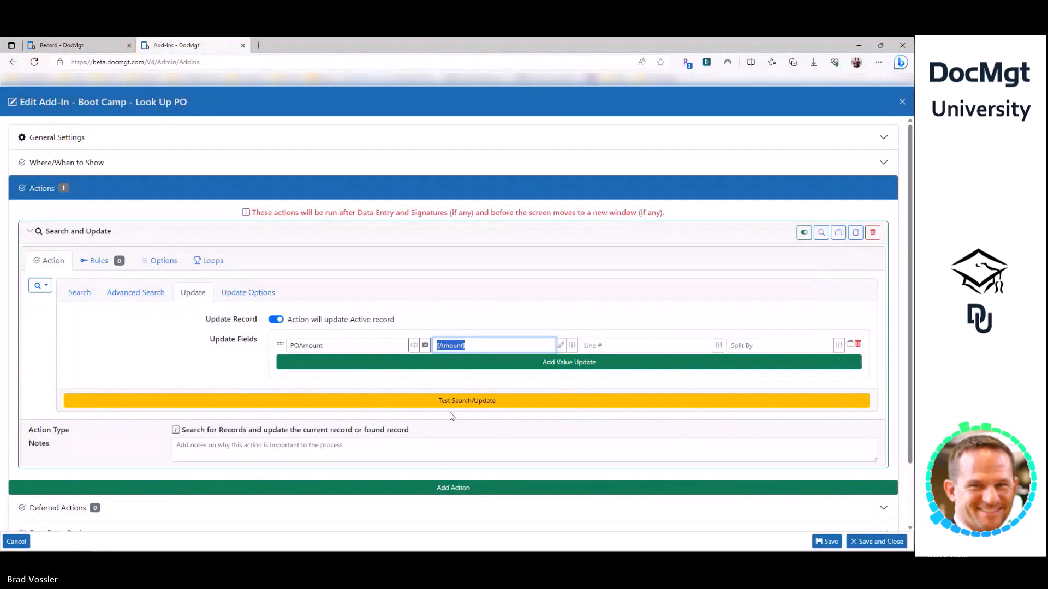
double_click(458, 346)
drag(468, 345, 492, 346)
click(452, 383)
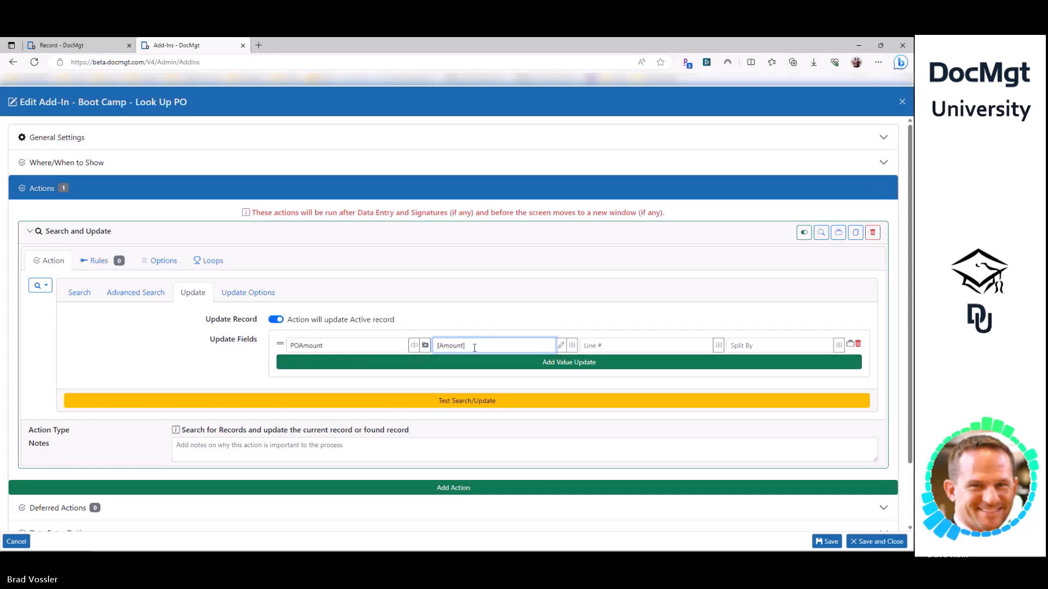
- Inspect the POAmount update field and its [Amount] value once more
drag(472, 347, 436, 346)
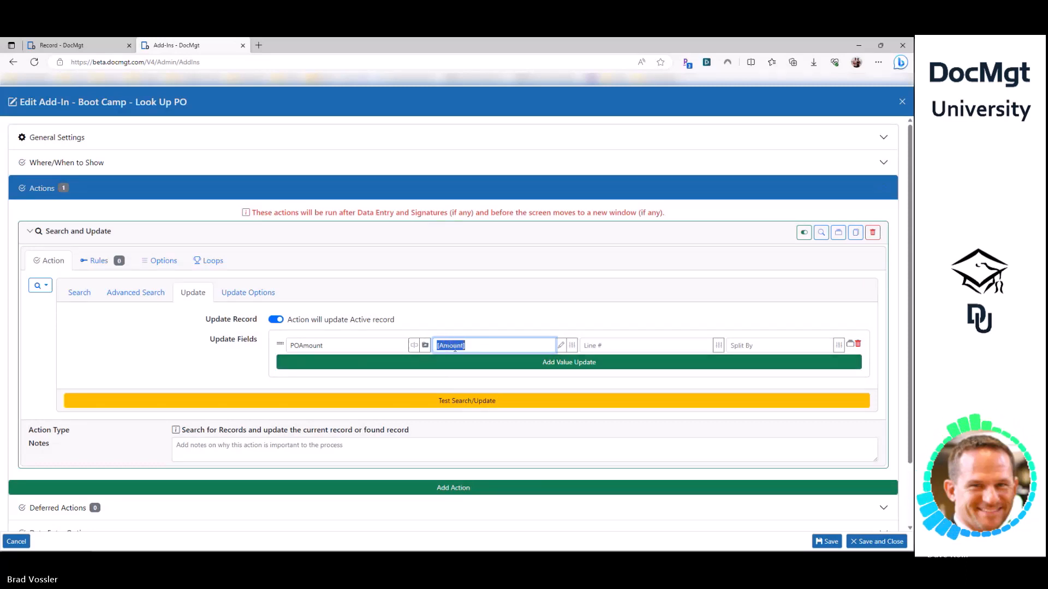
drag(346, 346, 209, 351)
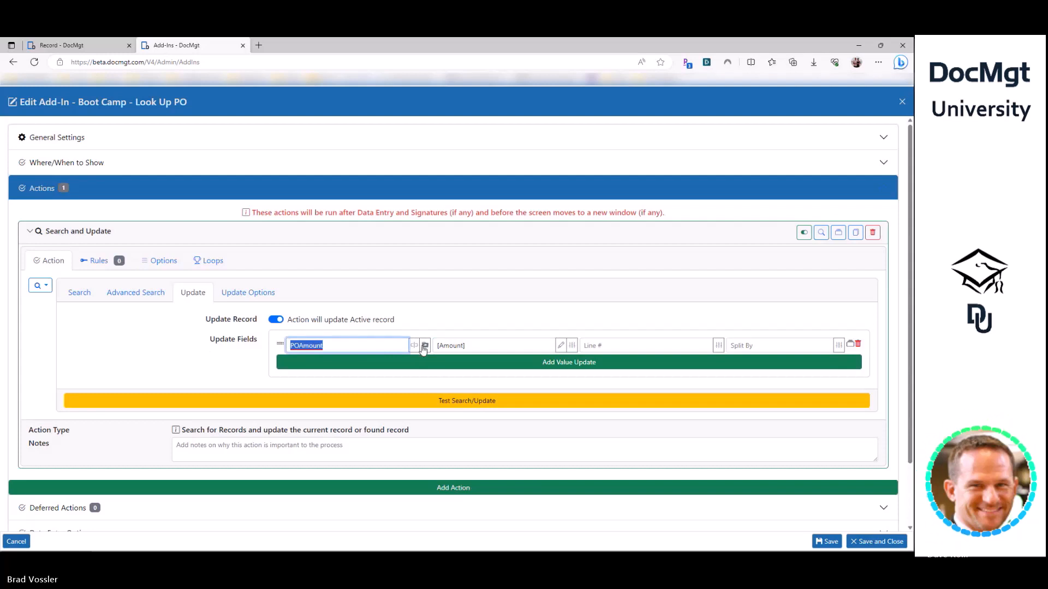
key(Tab)
key(shift+Tab)
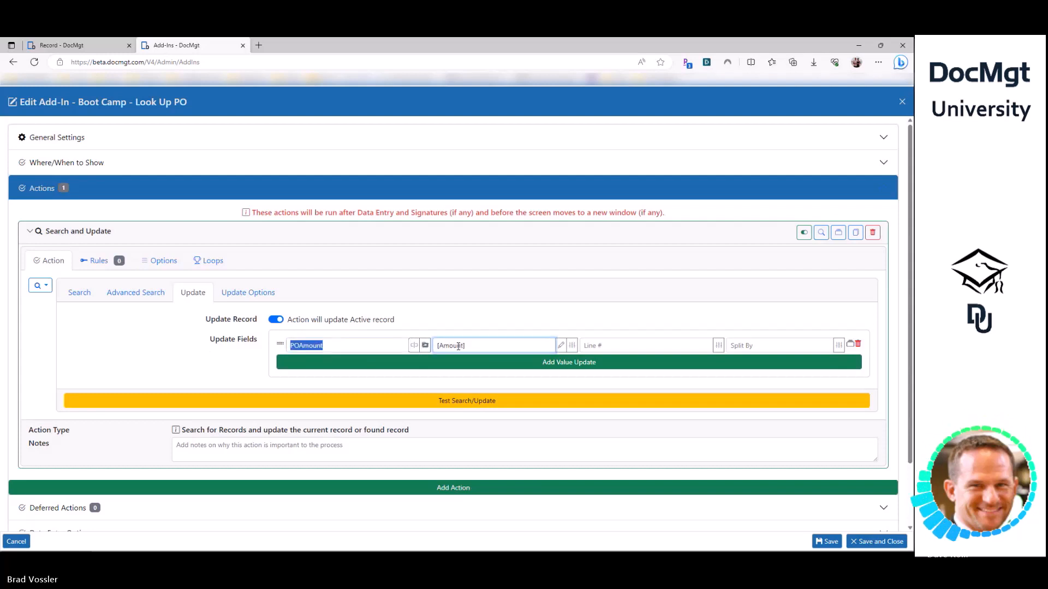
drag(472, 345, 418, 354)
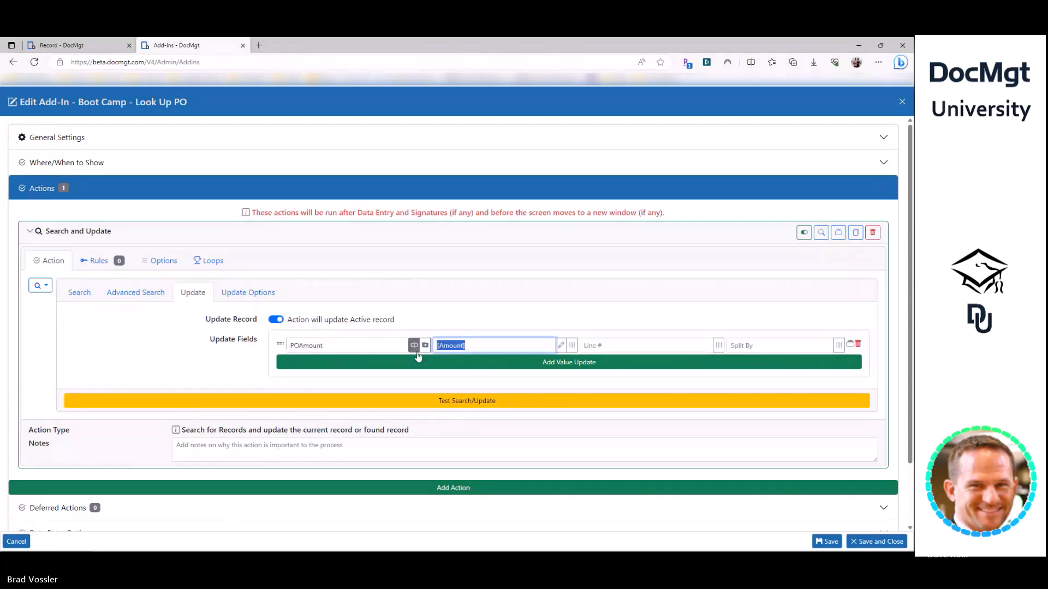
click(451, 344)
double_click(451, 345)
- Save the Look Up PO add-in and return to the AP-Invoices record
click(85, 294)
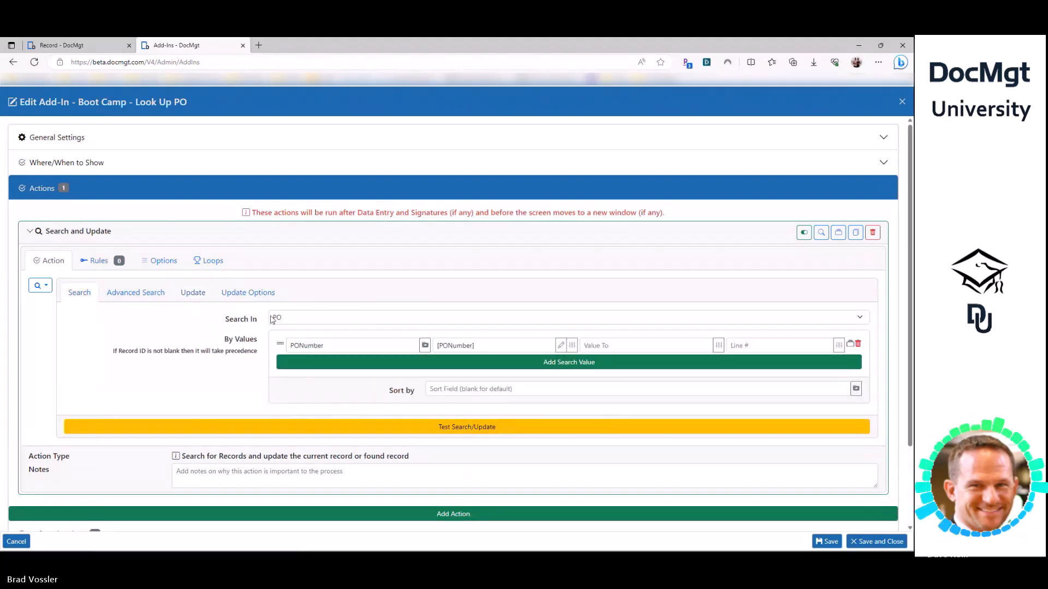
click(193, 293)
click(314, 346)
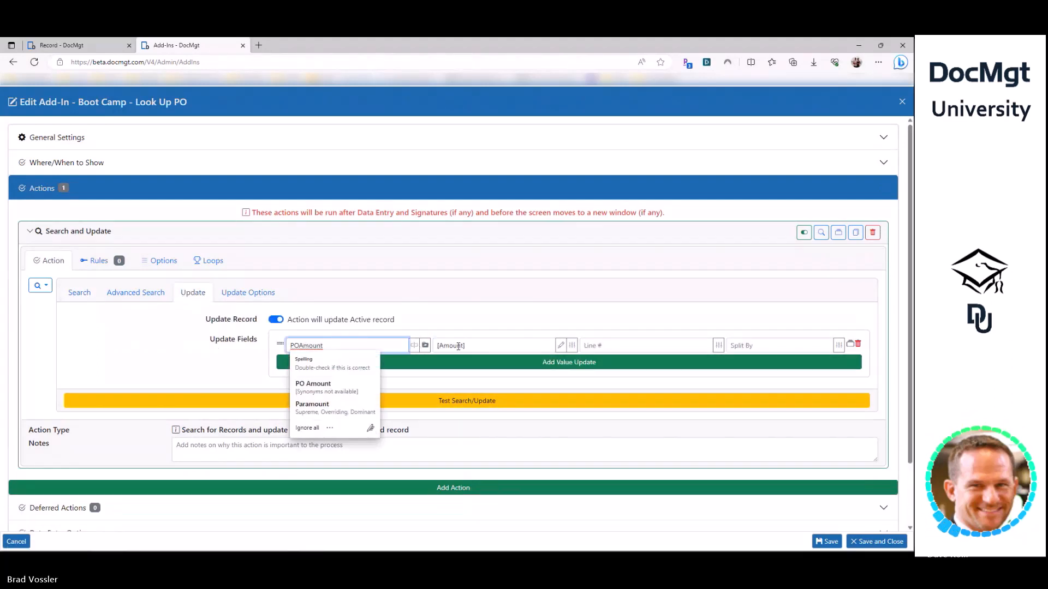
drag(330, 342, 286, 348)
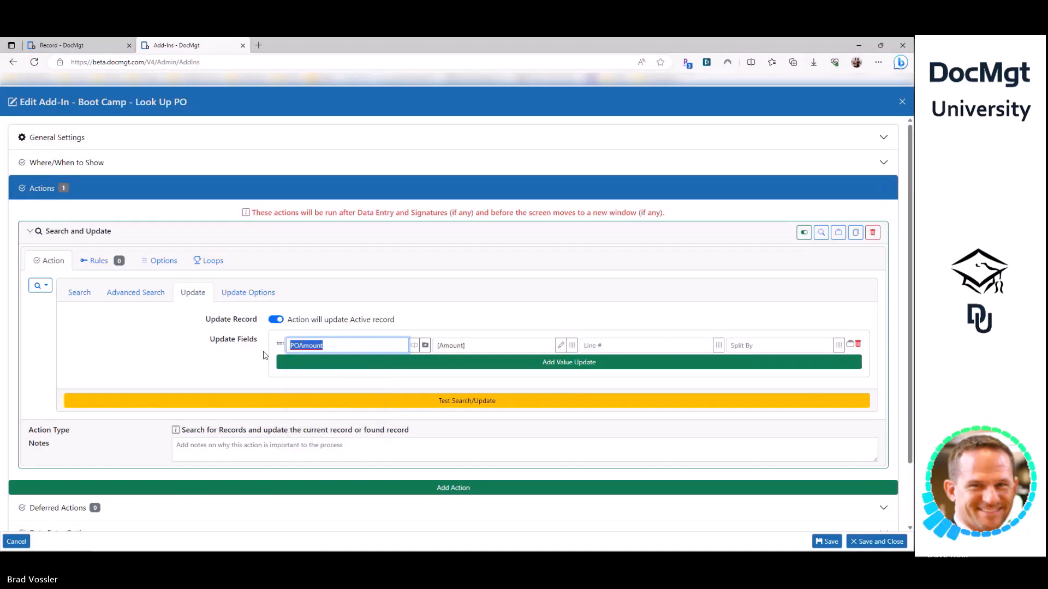
click(829, 543)
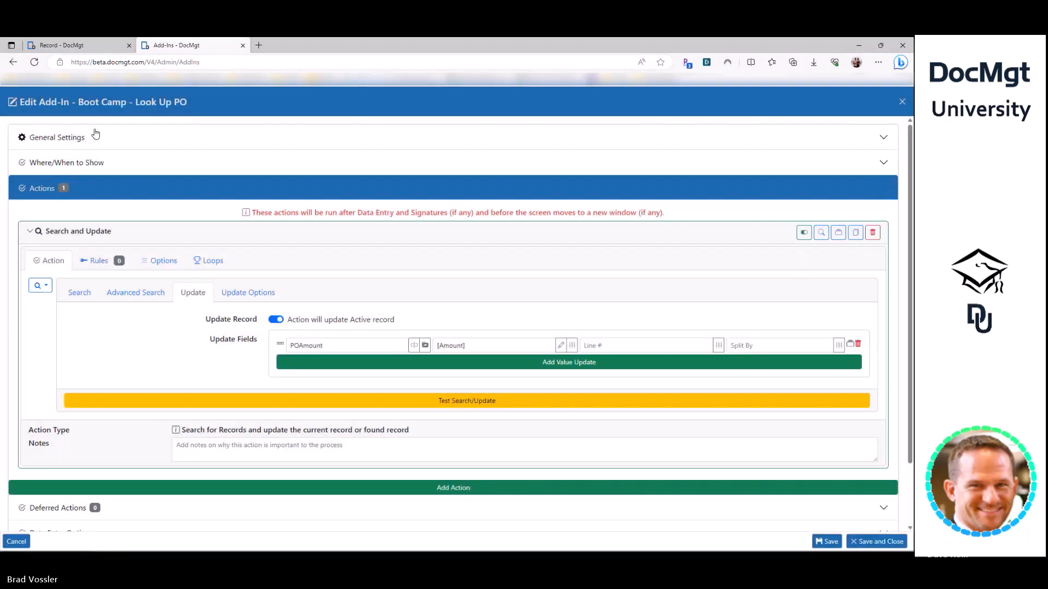
click(81, 46)
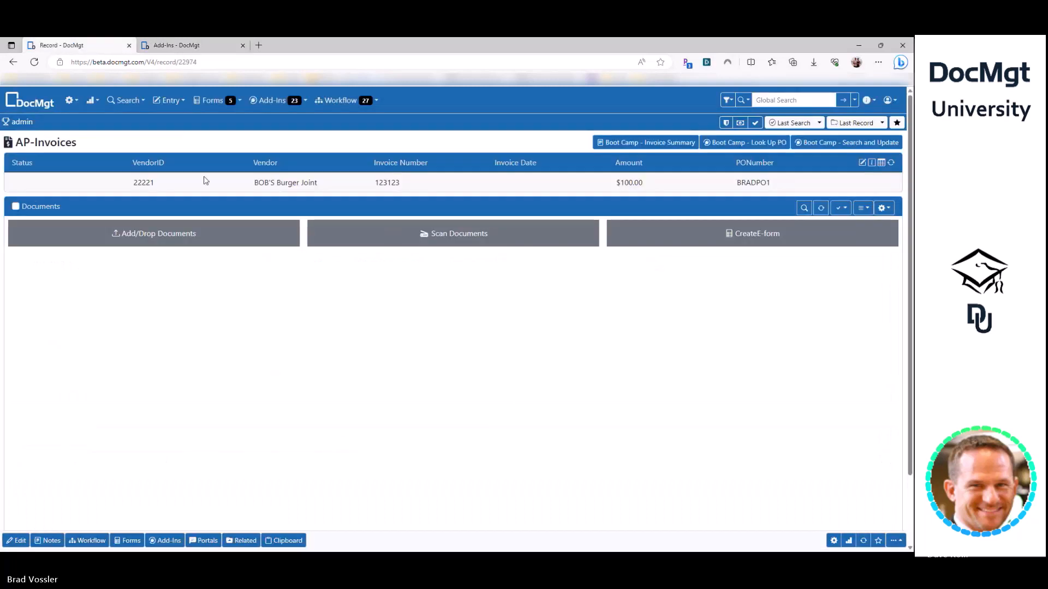
- Check the invoice's PONumber field, then run Boot Camp - Look Up PO to add POAmount 200
double_click(758, 183)
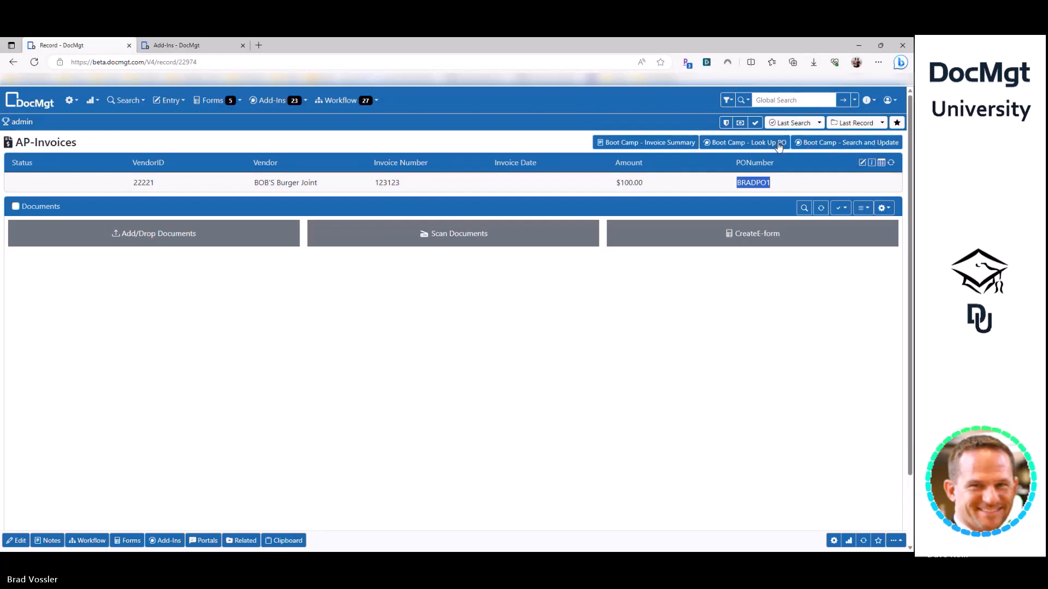
click(186, 46)
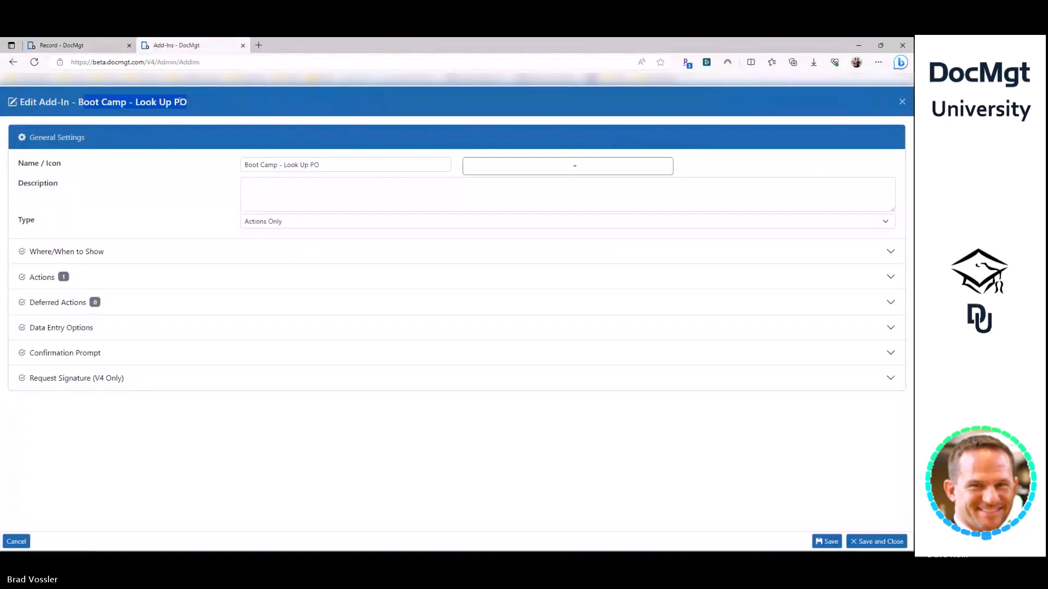
click(82, 46)
click(410, 365)
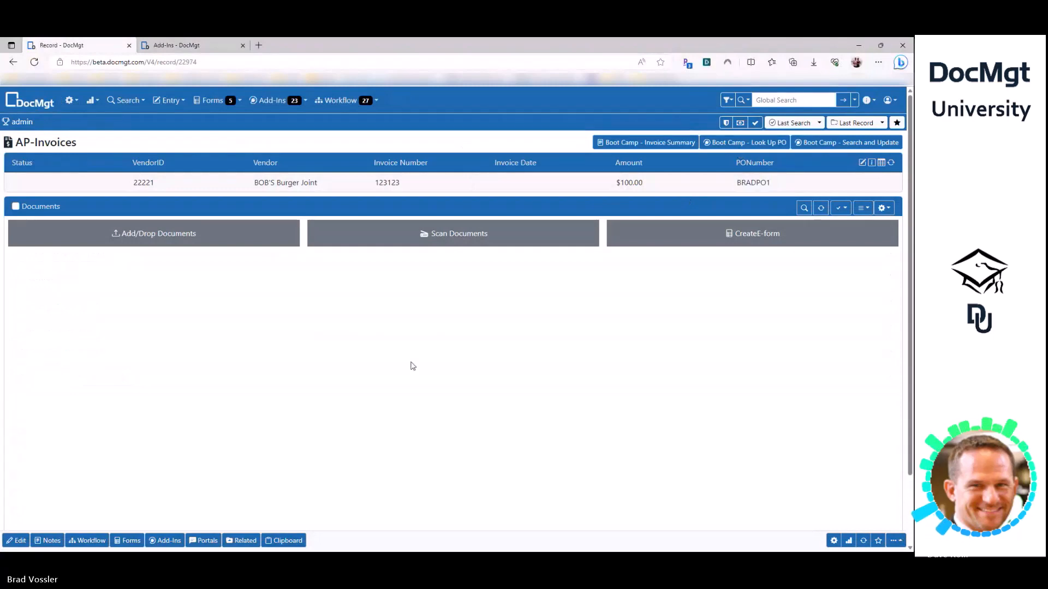
key(ctrl+e)
click(323, 126)
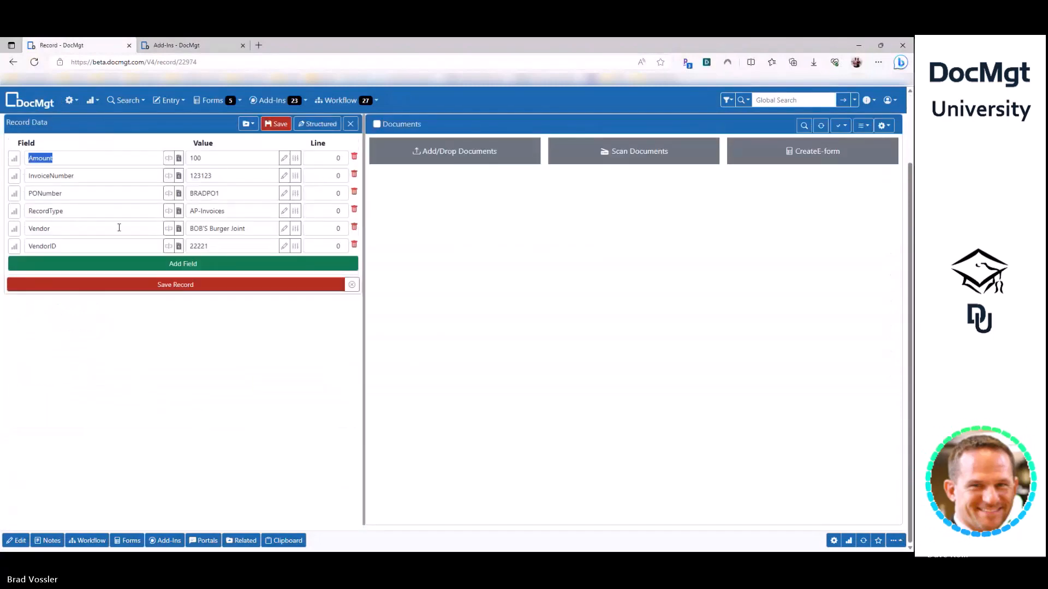
scroll(119, 227, up, 1)
click(67, 229)
double_click(54, 263)
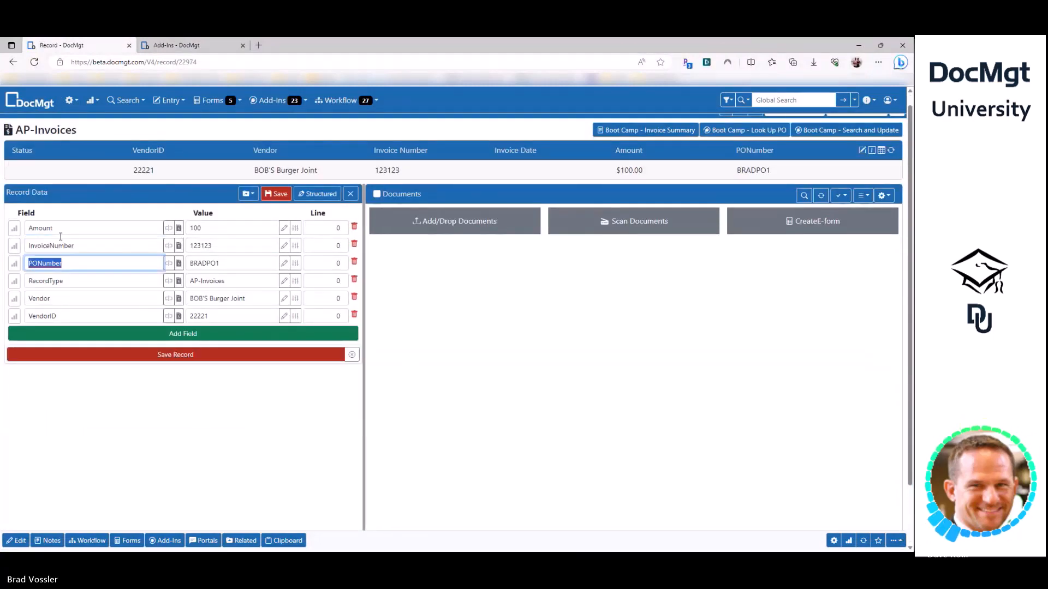
click(48, 281)
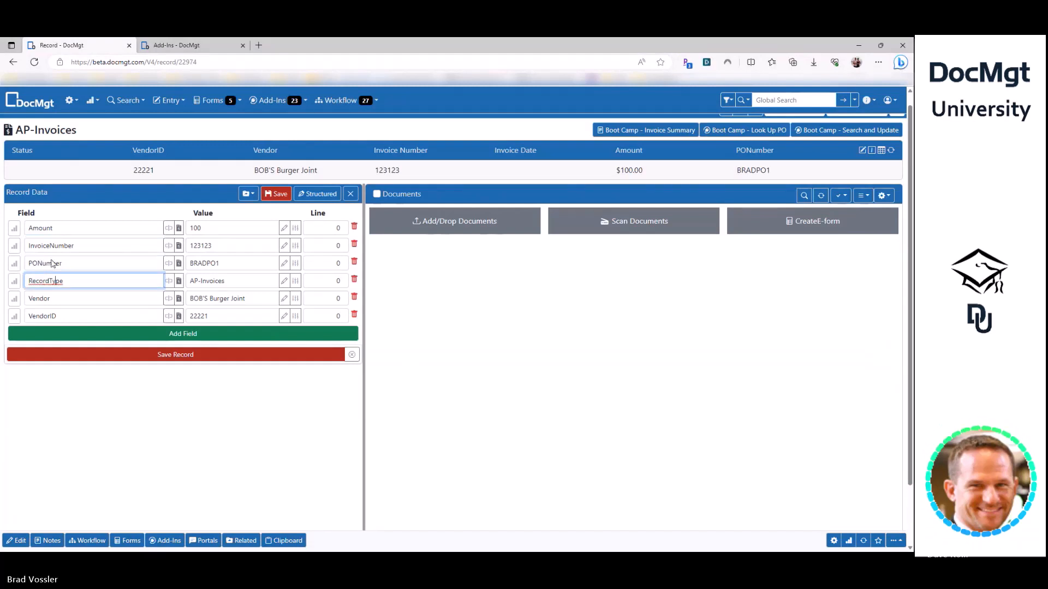
click(763, 133)
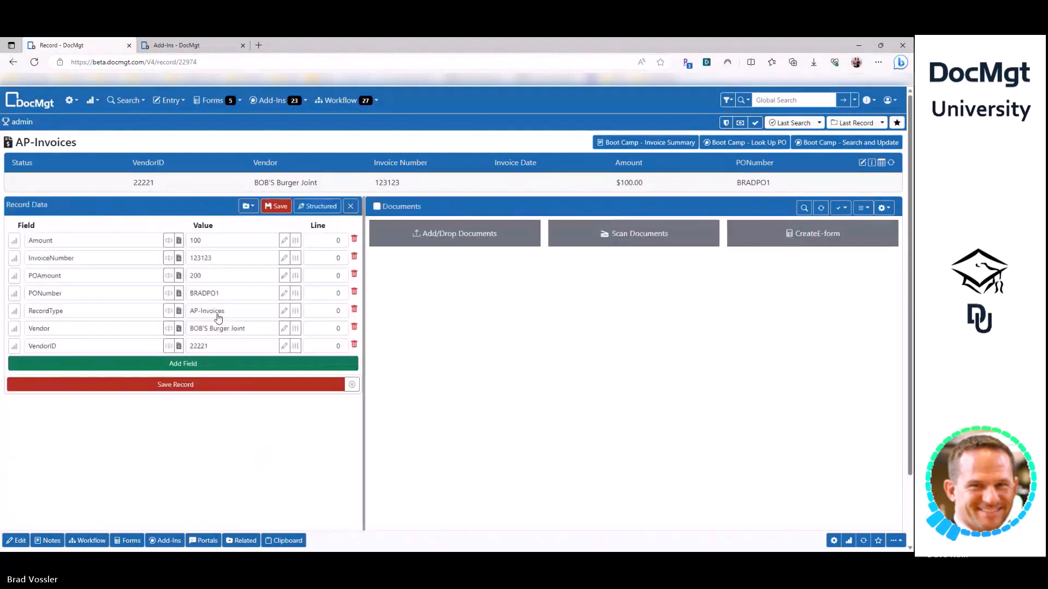
click(52, 195)
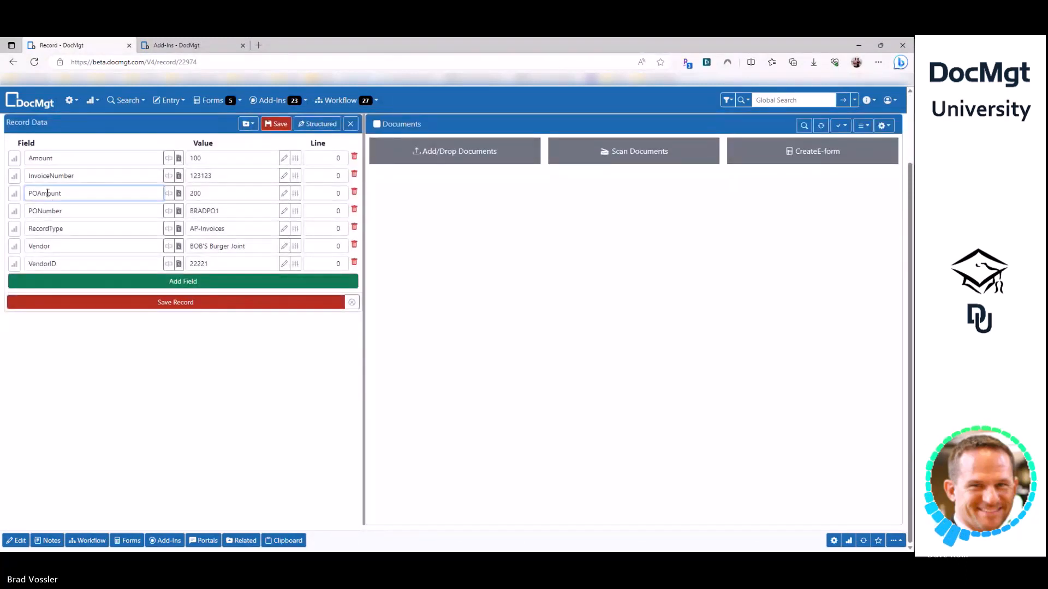
drag(205, 193, 171, 200)
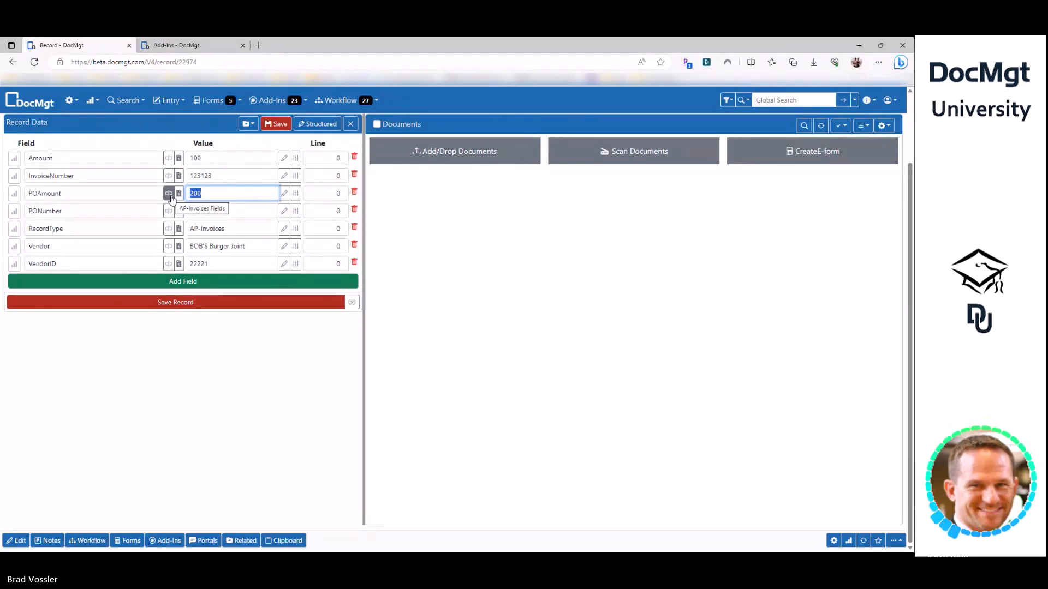
click(58, 195)
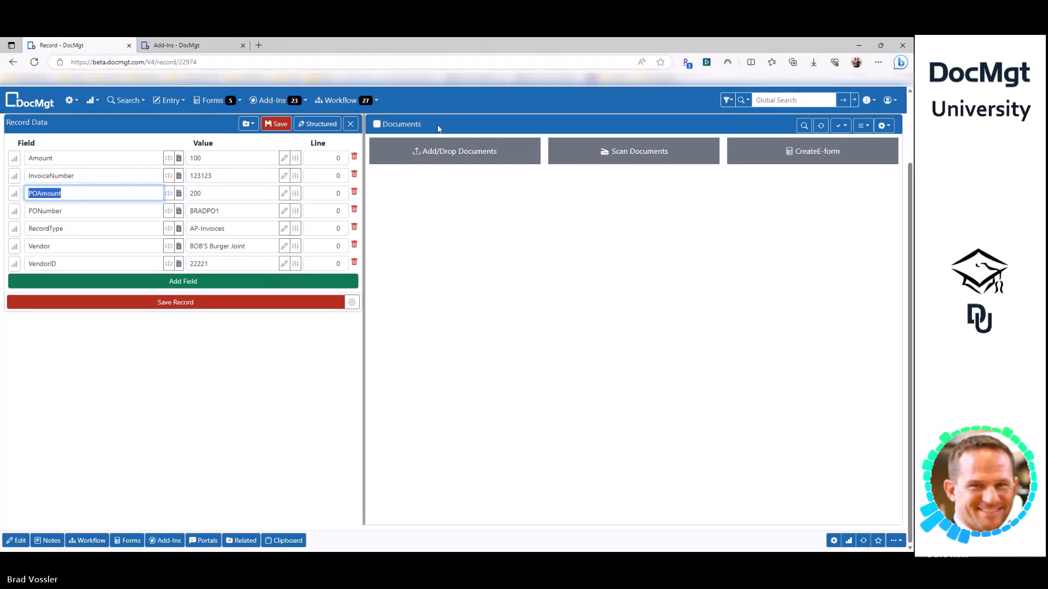
click(235, 189)
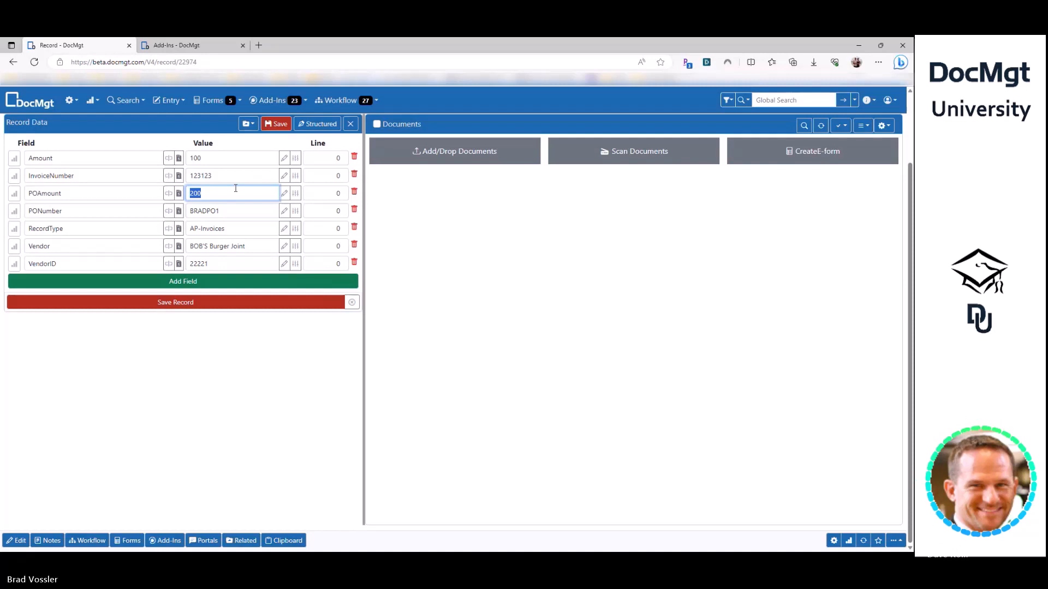
- Switch to the Edit Add-In page for Boot Camp - Look Up PO
click(185, 45)
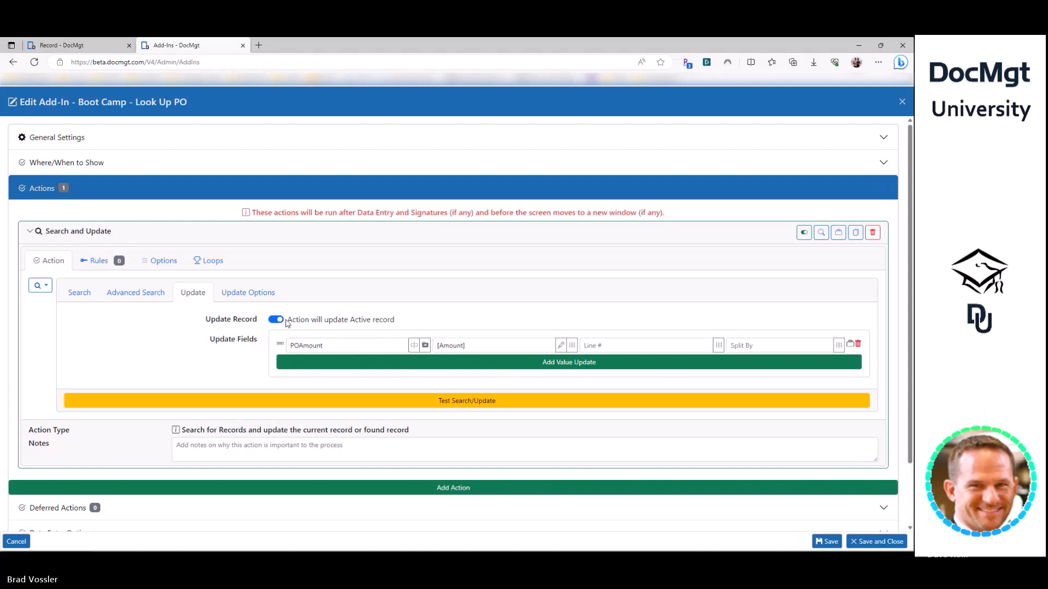
- Make the action update the found PO and rename the update field to RemainingAmount
click(71, 294)
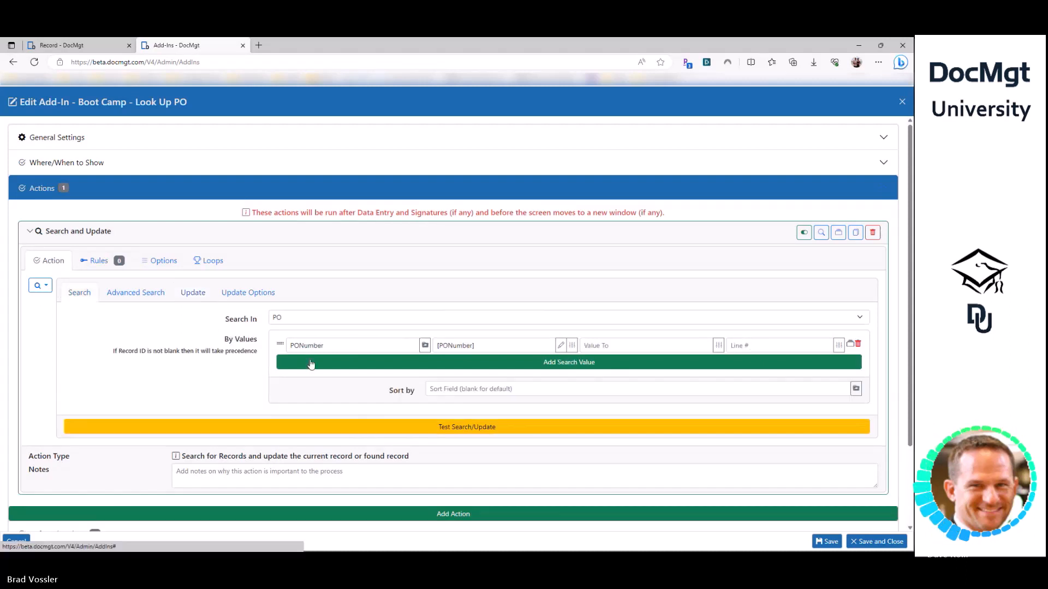
click(194, 298)
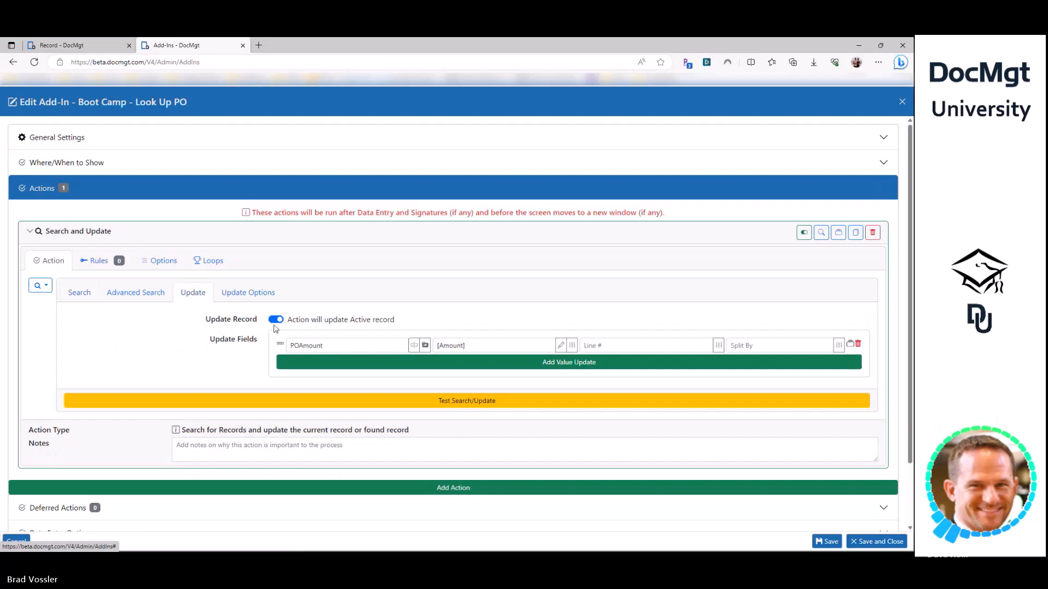
click(334, 322)
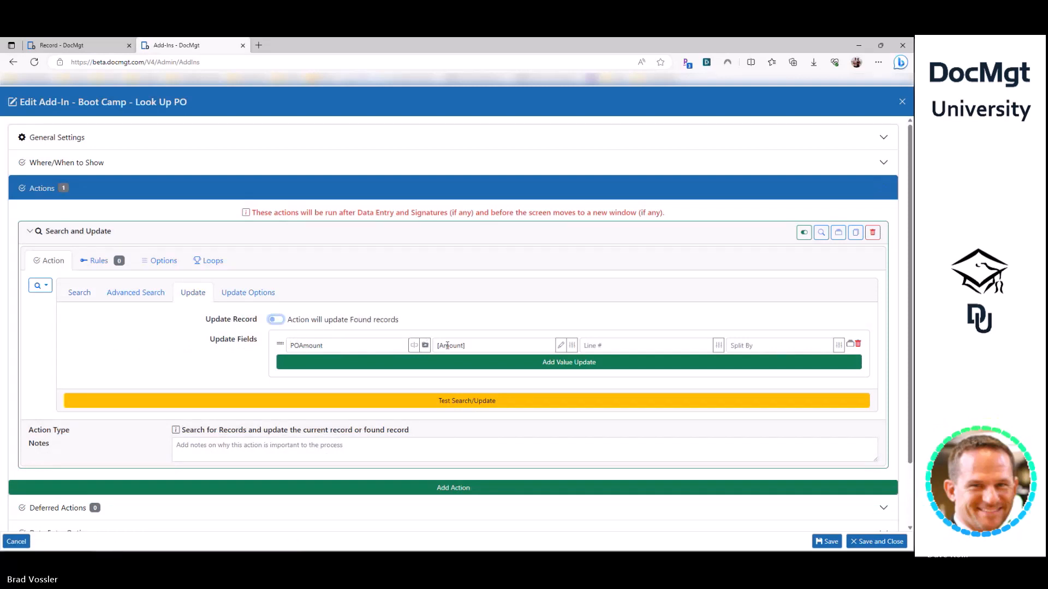
click(330, 349)
click(351, 356)
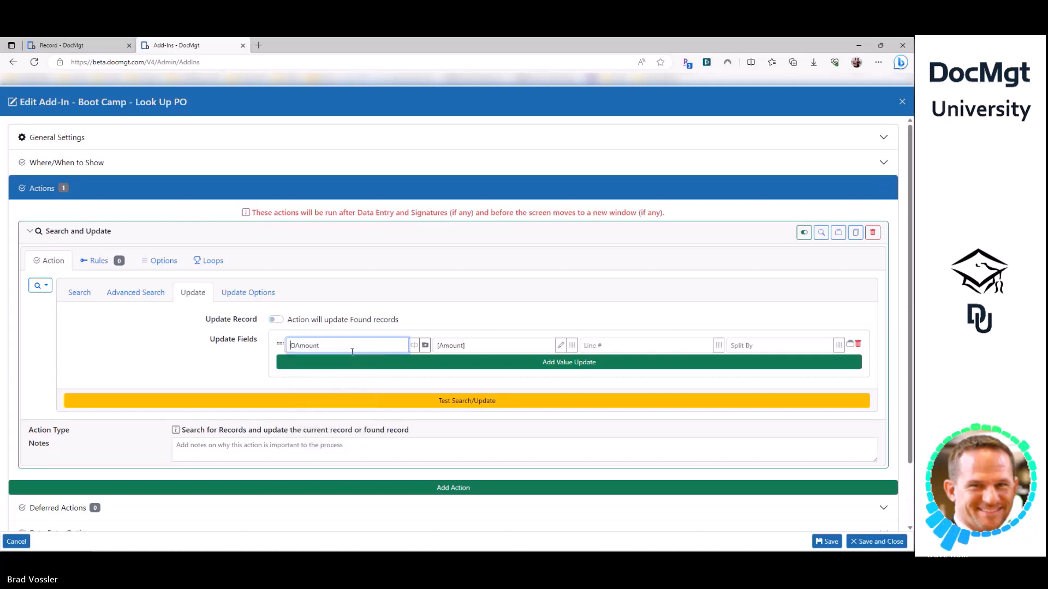
text(Remaining)
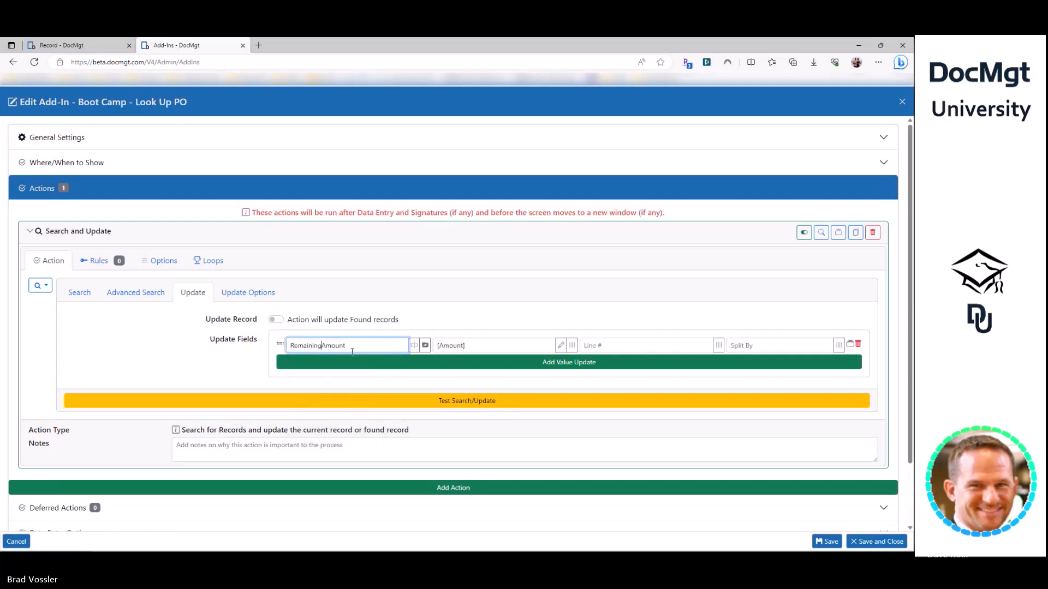
- Set the field's value to the formula [MATH([RemainingAmount]-[Amount])]
click(489, 350)
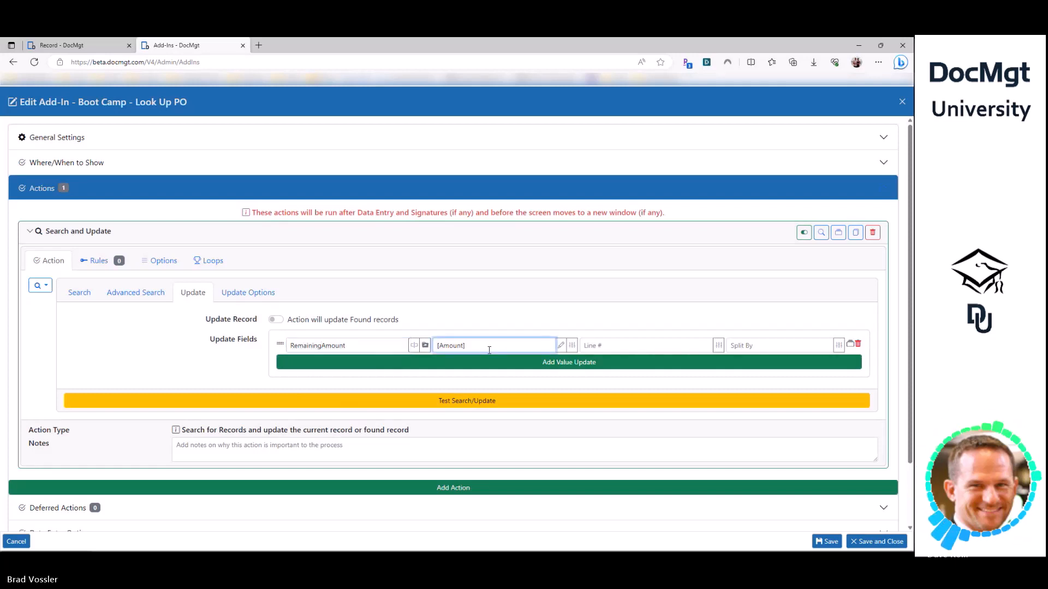
key(Home)
text(Remain)
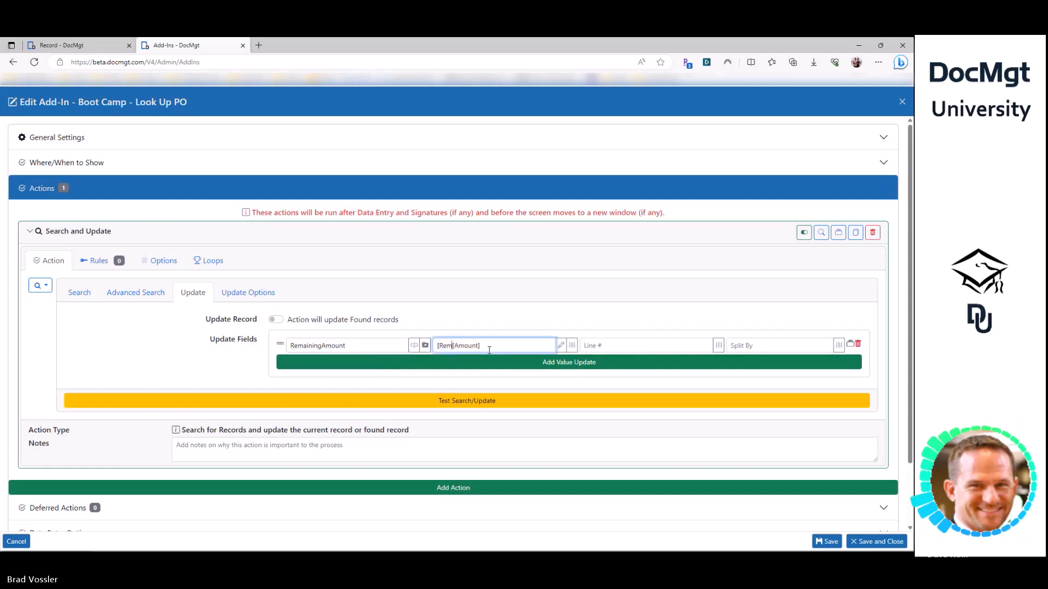
key(shift+Tab)
key(ctrl+c)
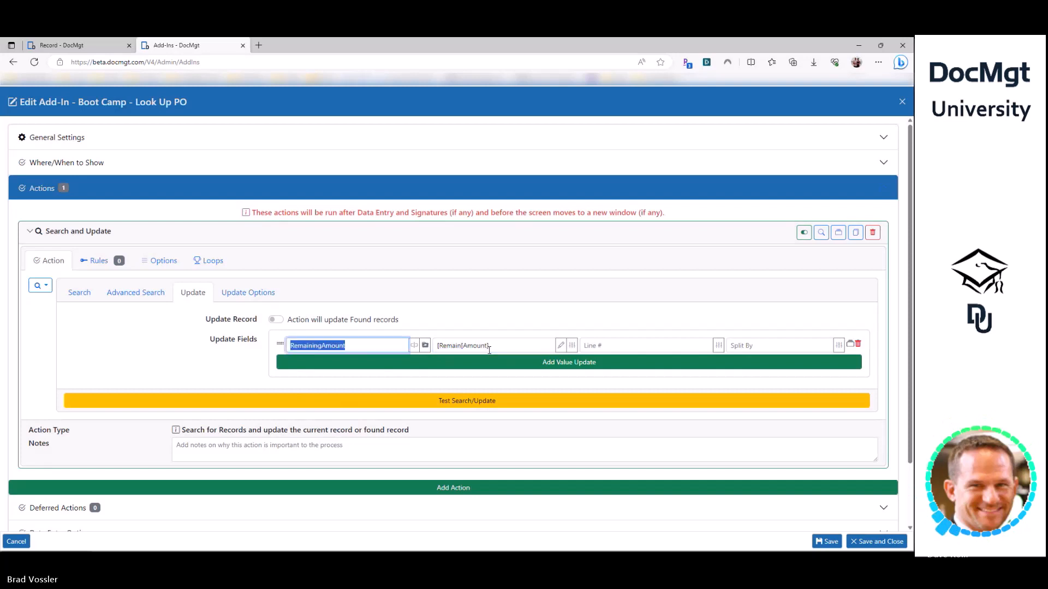
key(Tab)
key(Home)
key(Right)
key(ctrl+shift+Right)
key(ctrl+v)
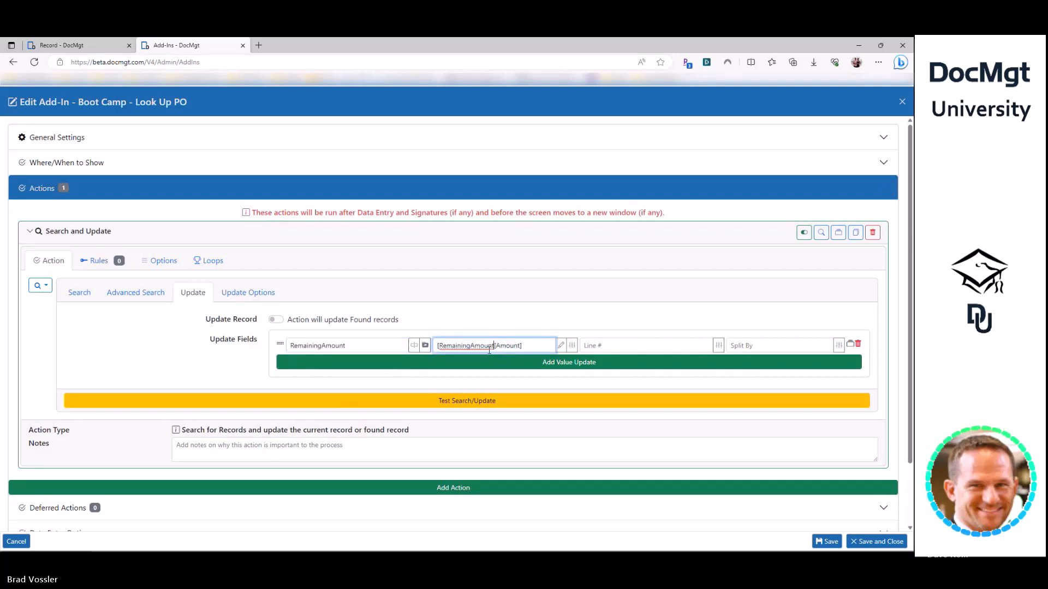
text(]-)
key(Home)
text([MATH(")
key(BackSpace)
text()])
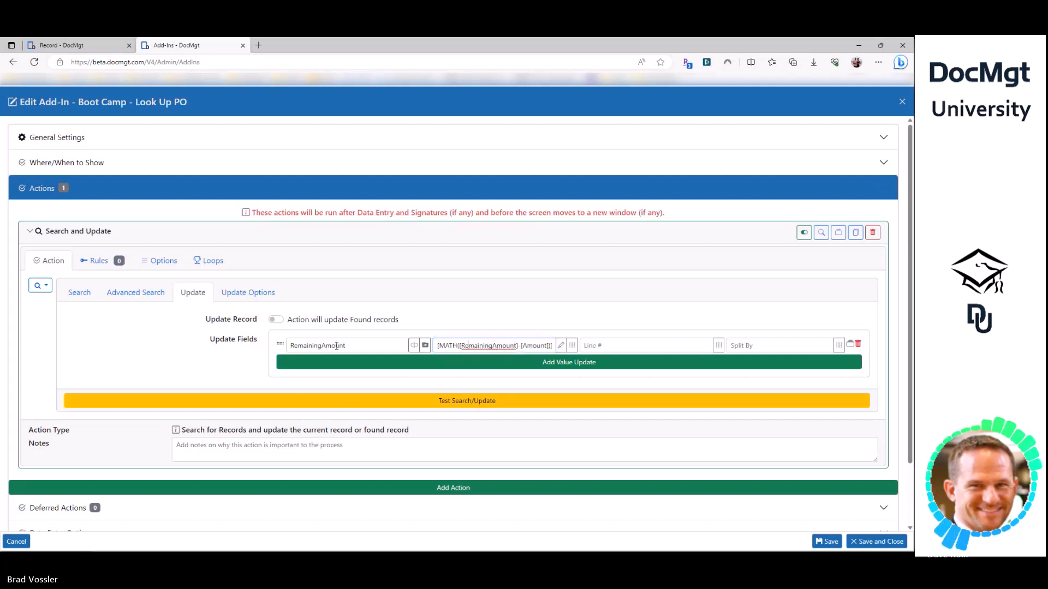
- Review the RemainingAmount field name and the parts of the MATH formula
double_click(333, 346)
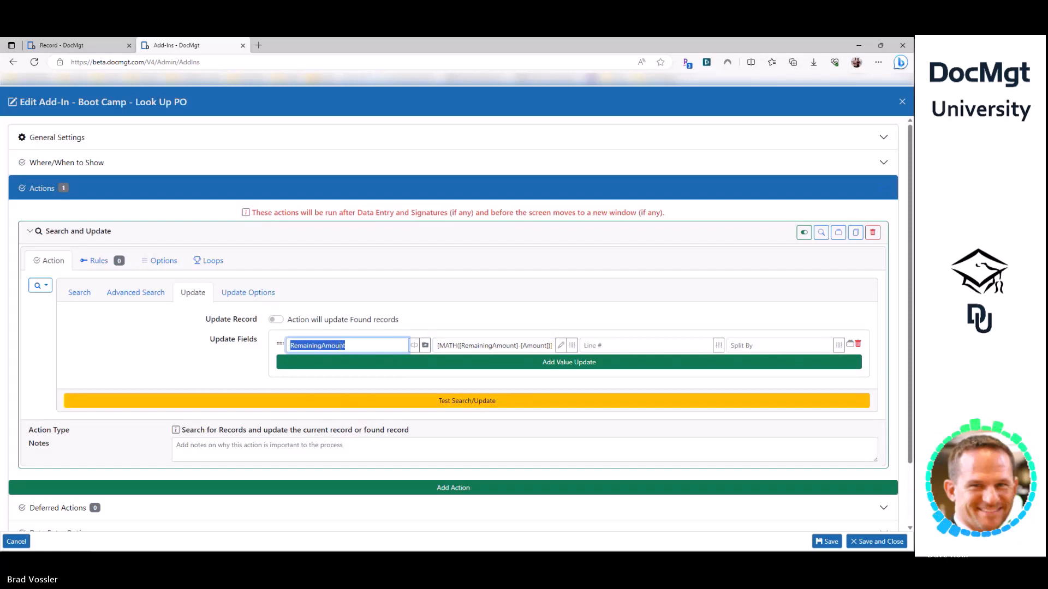
double_click(479, 345)
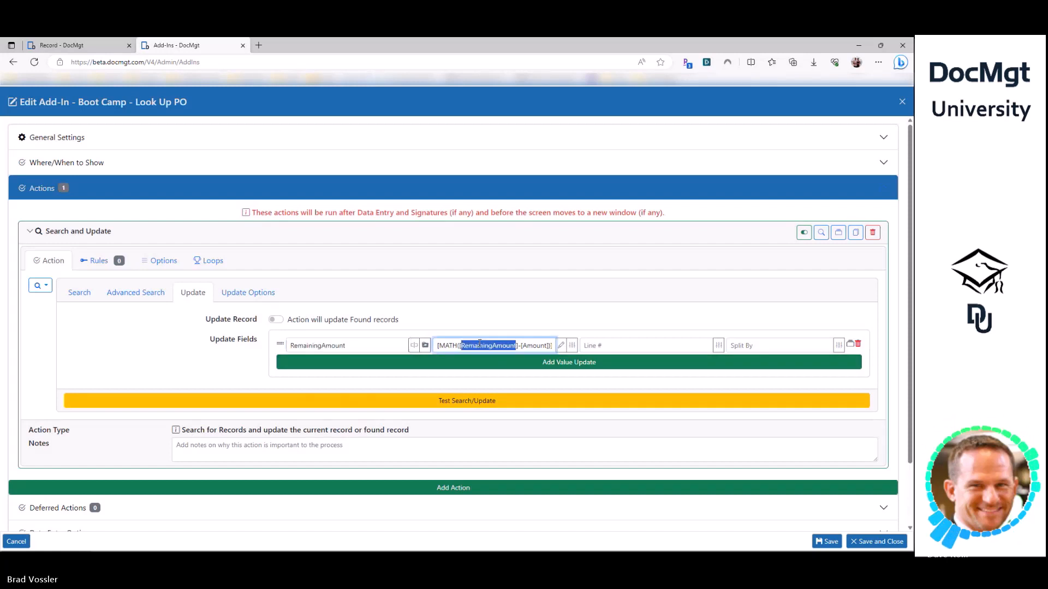
double_click(534, 345)
key(shift+Tab)
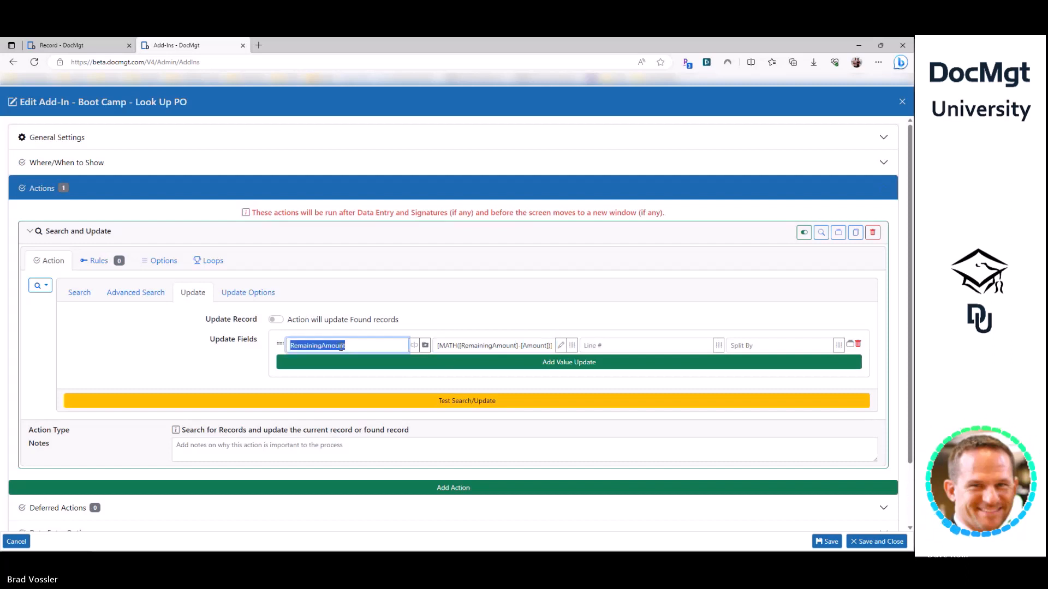
click(480, 347)
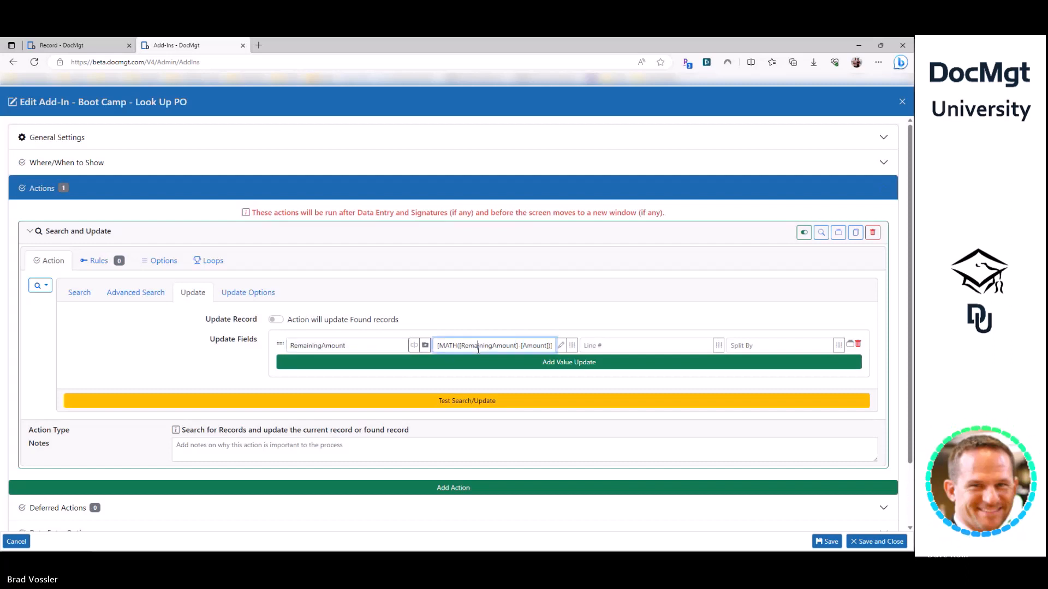
- Show [MATH([RemainingAmount]-[Amount])] in Full Text Edit and place the caret before RemainingAmount
click(560, 347)
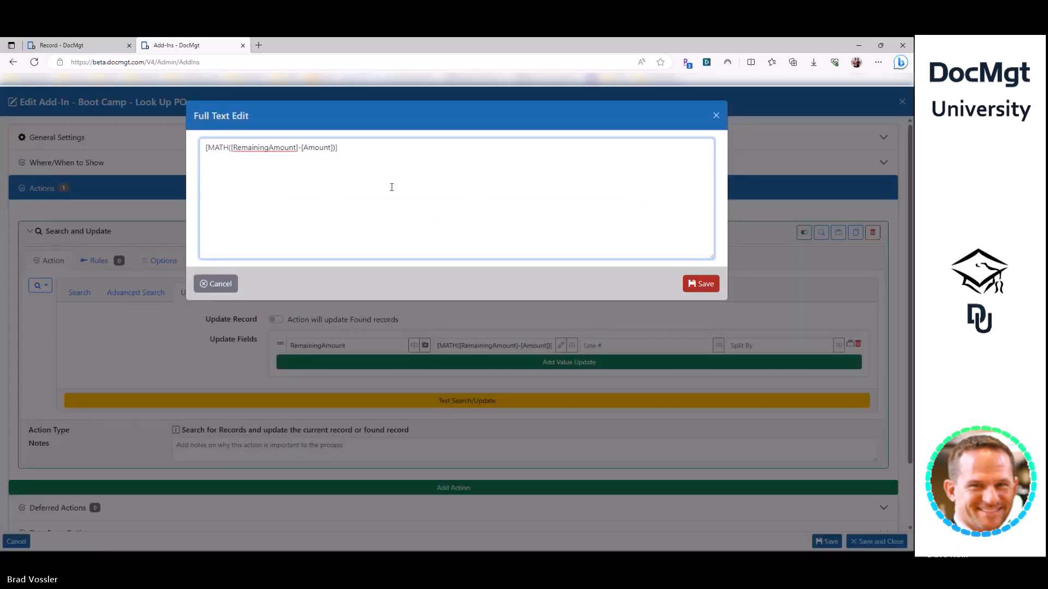
click(216, 284)
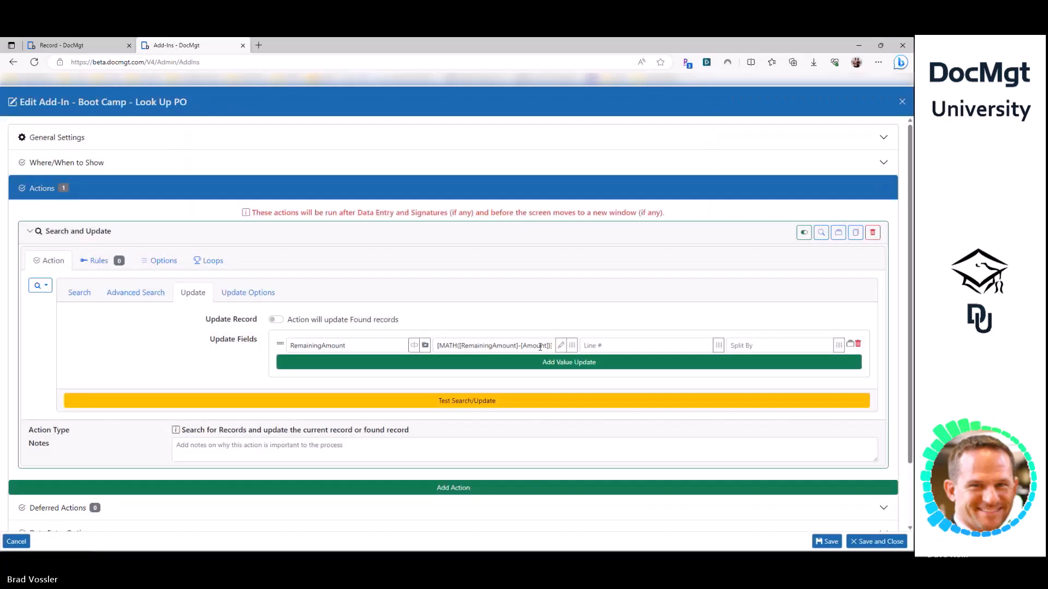
click(560, 346)
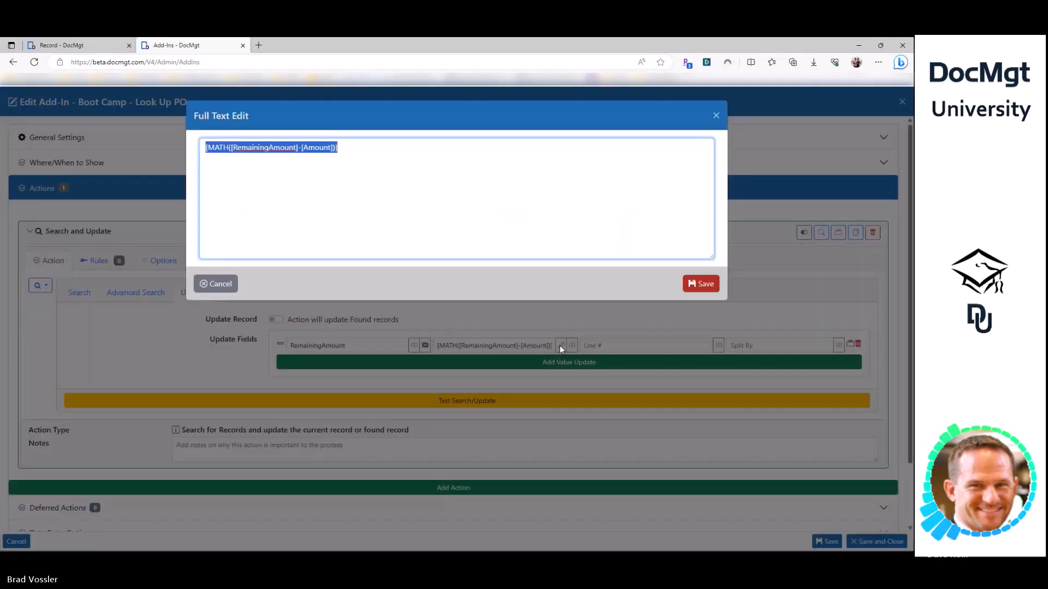
click(369, 164)
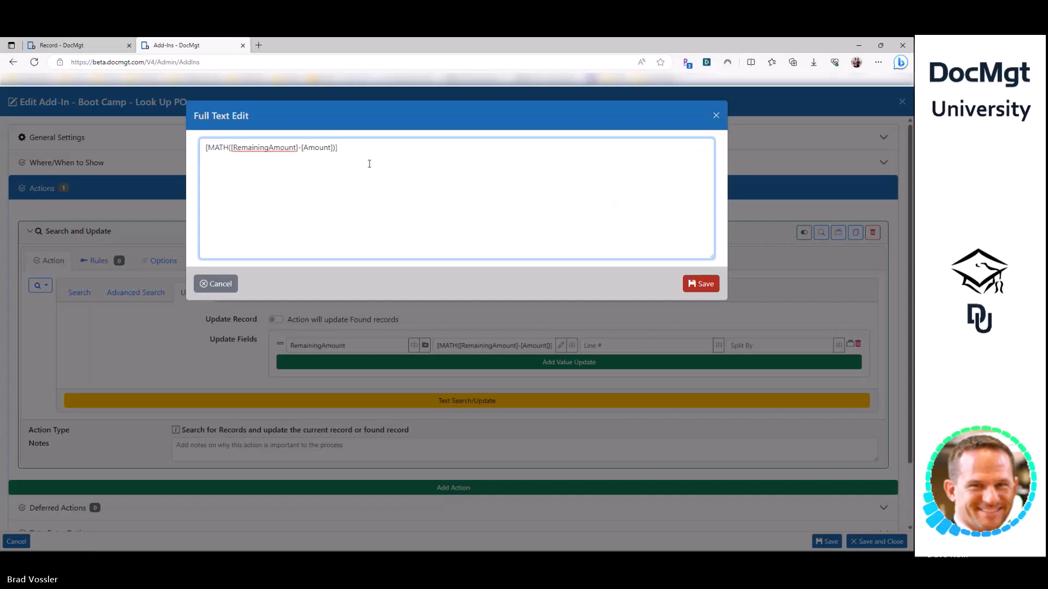
double_click(269, 148)
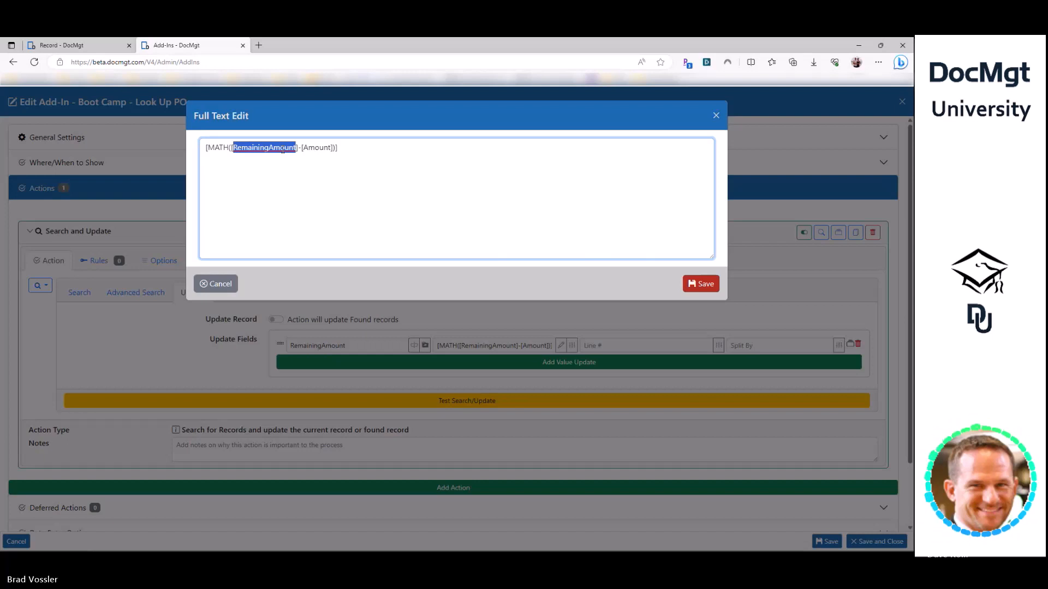
double_click(321, 148)
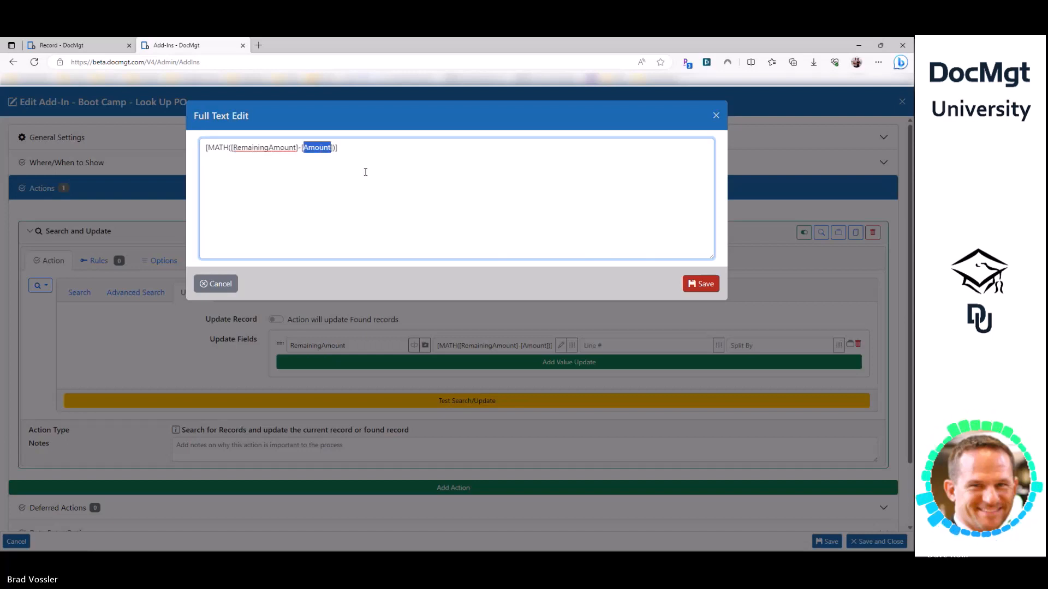
click(300, 149)
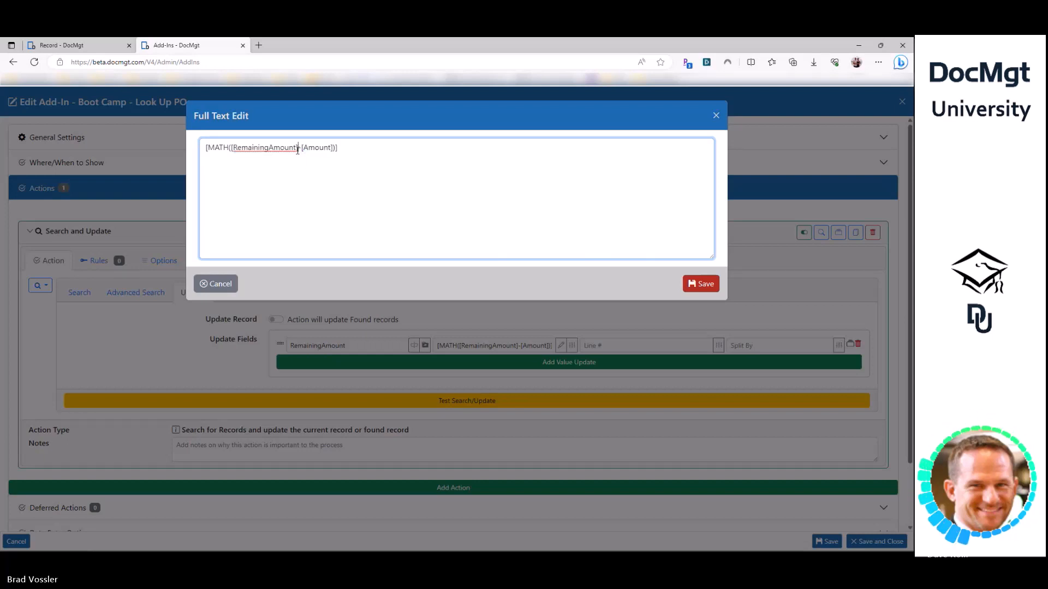
click(332, 149)
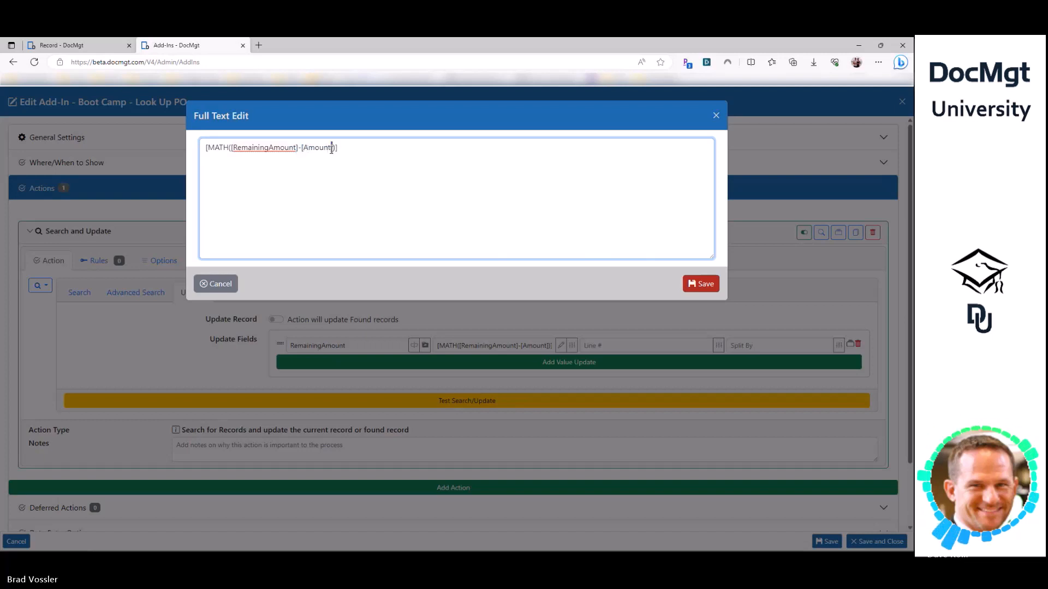
click(231, 148)
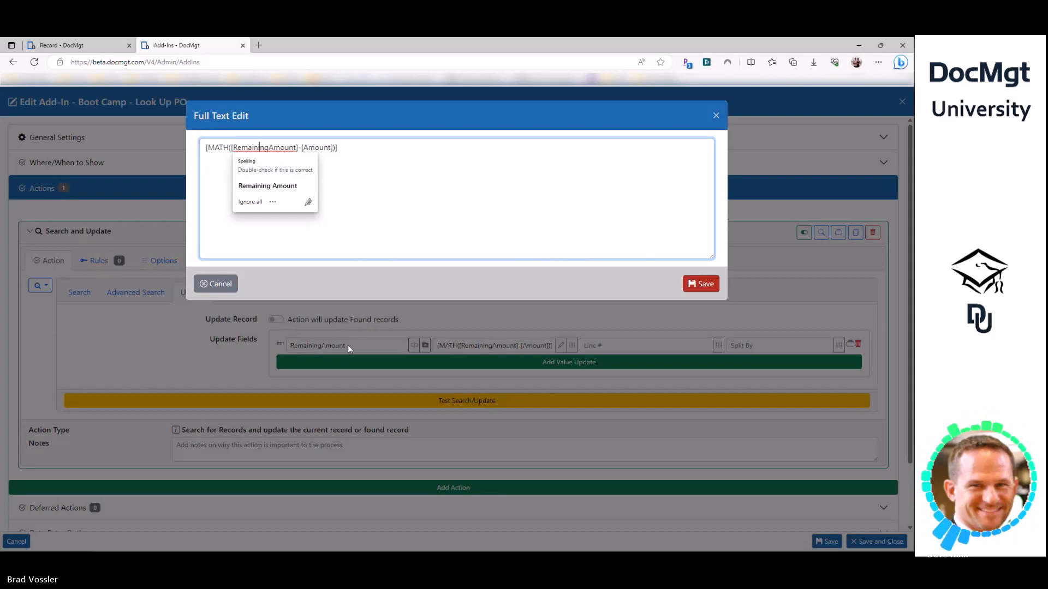
double_click(316, 148)
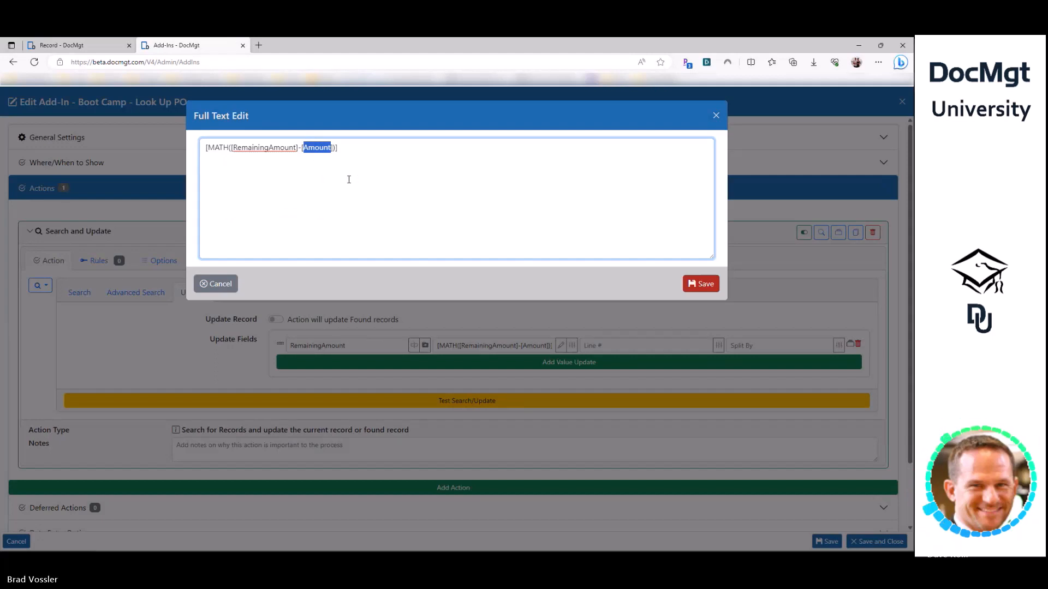
click(296, 148)
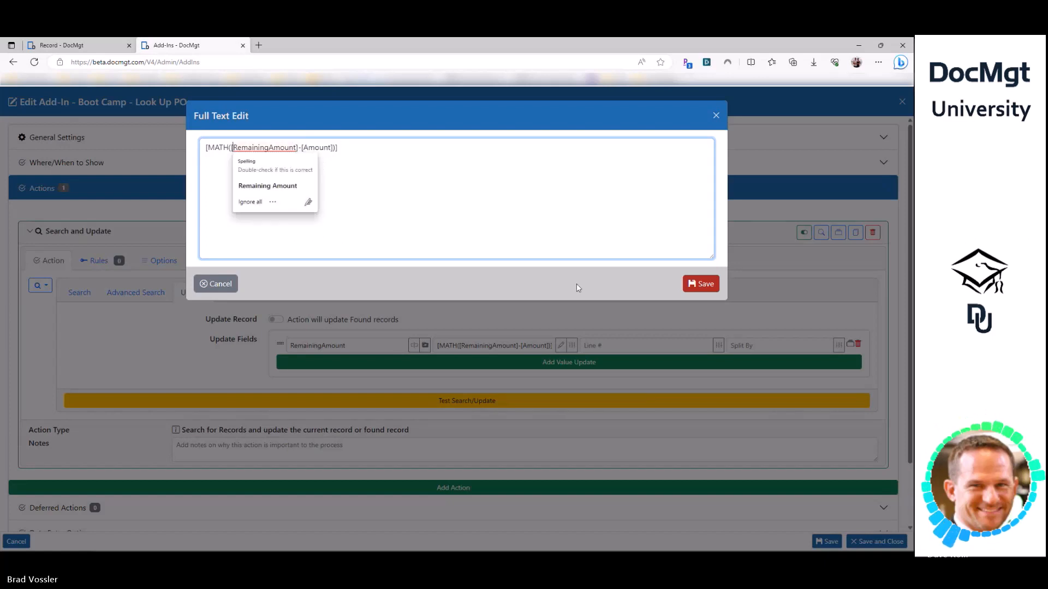
- Wrap RemainingAmount in < > to read [MATH([<RemainingAmount>]-[Amount])] and save the formula
text(<)
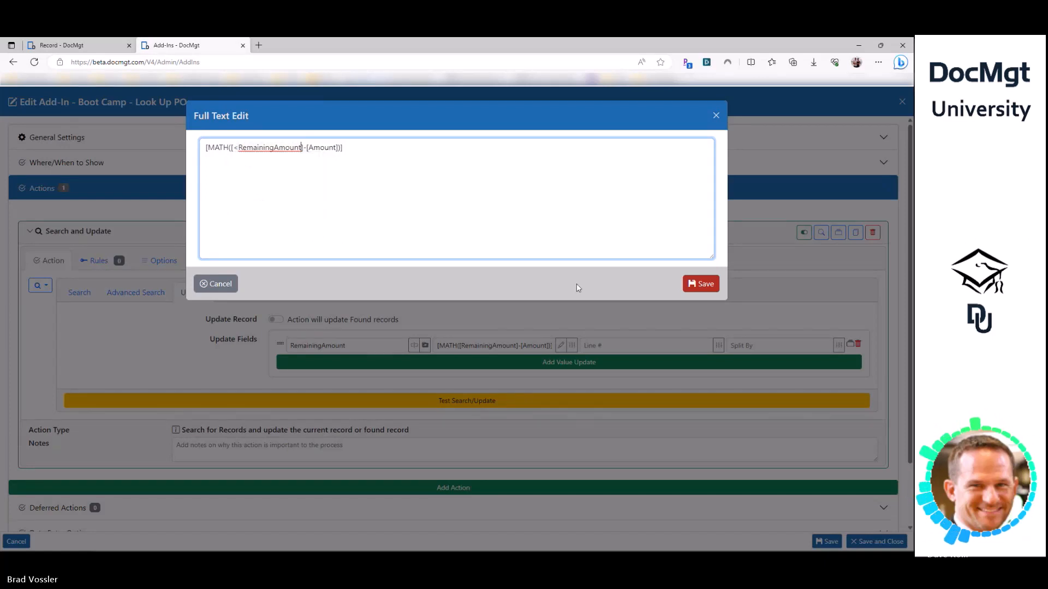
text(>)
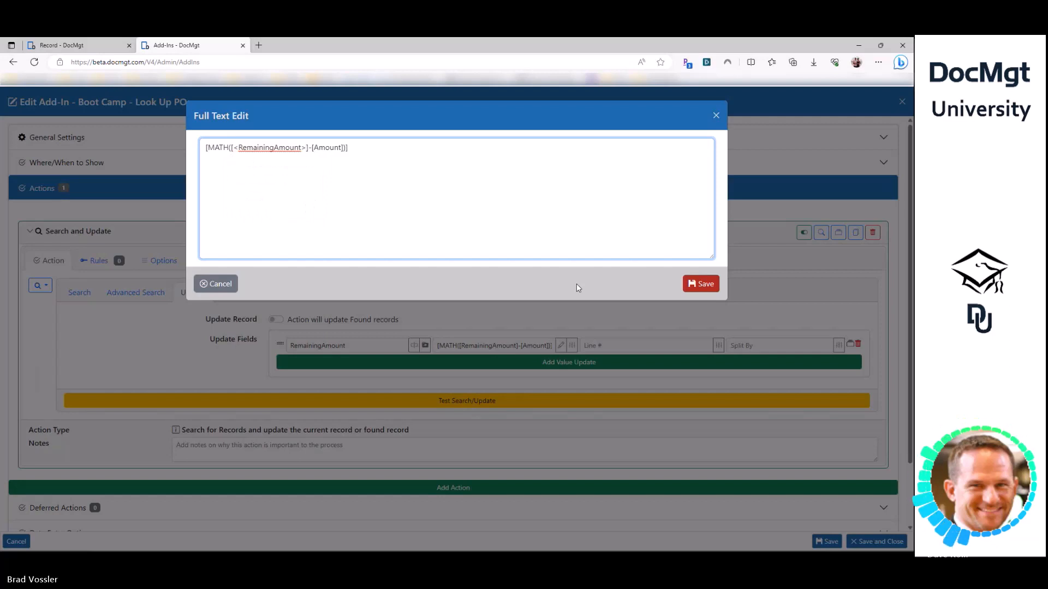
key(shift+Left)
key(shift+Left)
key(shift+Left)
key(shift+Left)
key(shift+Left)
key(shift+Left)
key(shift+Left)
key(shift+Left)
key(shift+Left)
key(shift+Left)
key(shift+Left)
key(shift+Left)
key(shift+Left)
key(shift+Left)
key(shift+Left)
key(shift+Left)
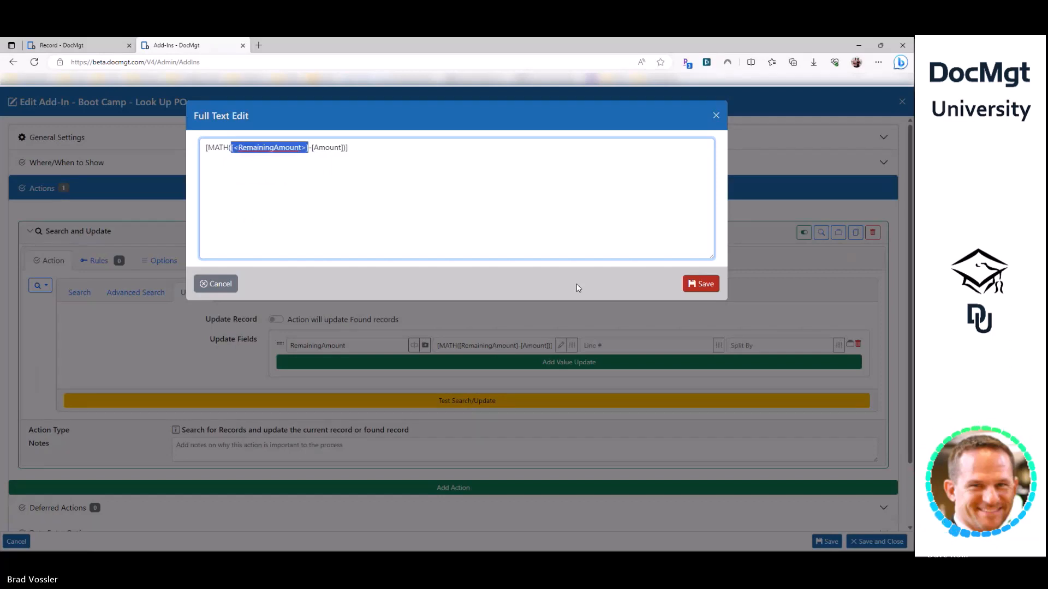
key(Left)
key(shift+Right)
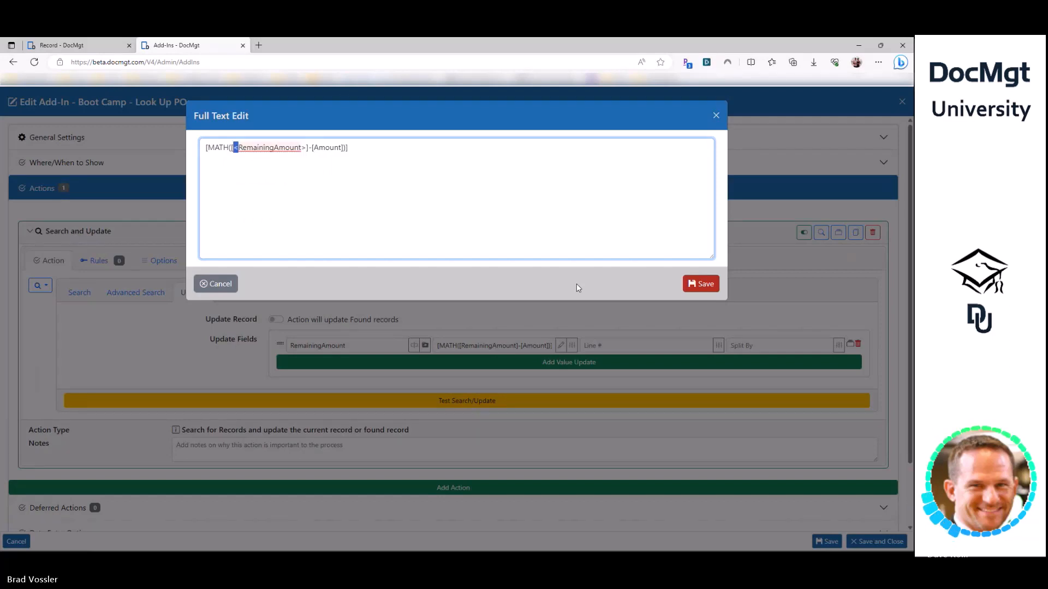
key(ctrl+Right)
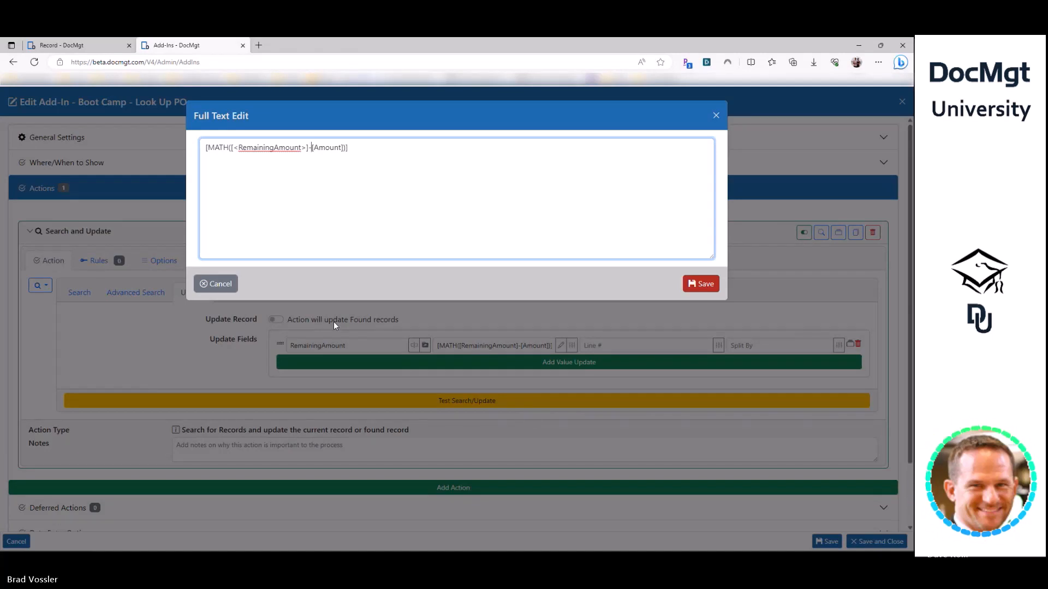
drag(206, 147, 554, 217)
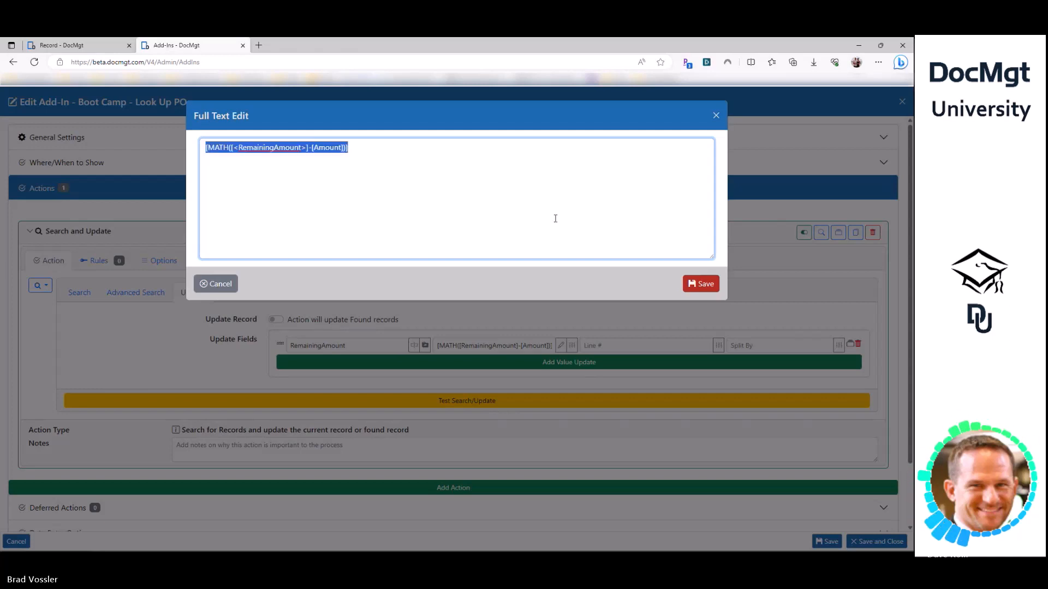
click(702, 285)
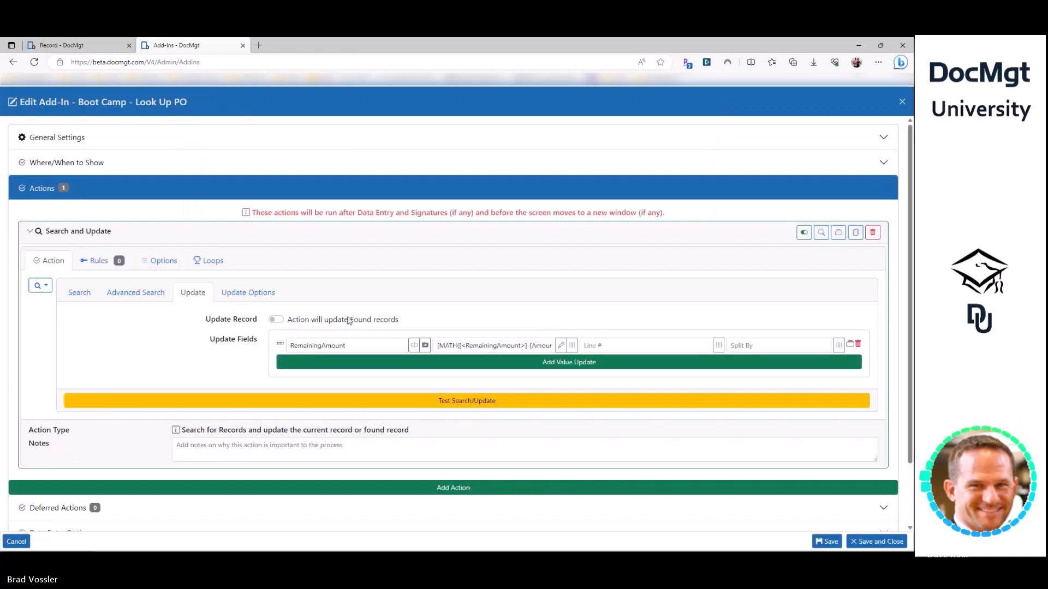
double_click(343, 346)
drag(462, 345, 547, 349)
click(560, 345)
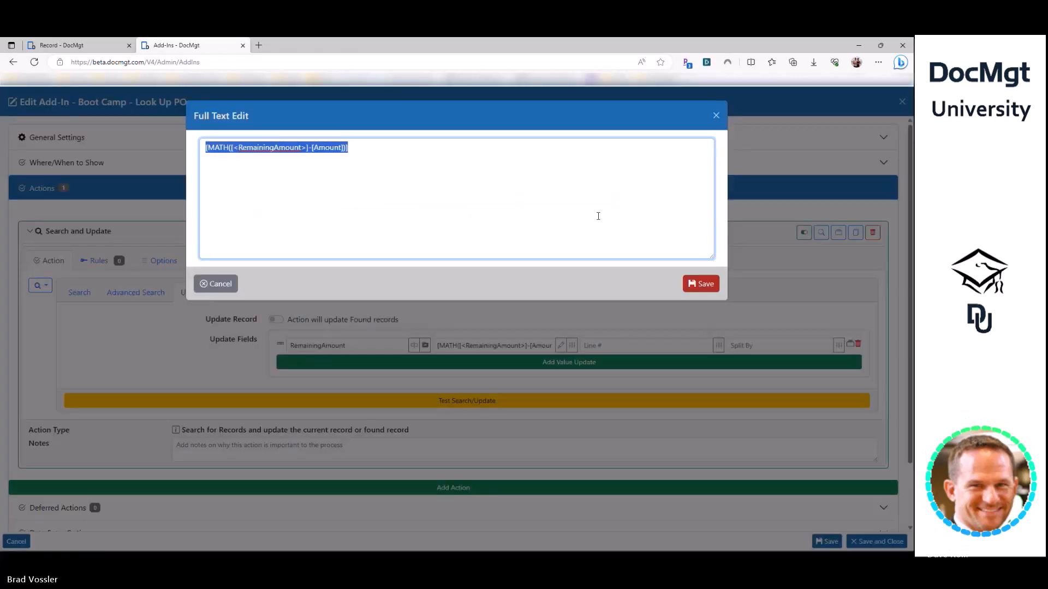
click(601, 149)
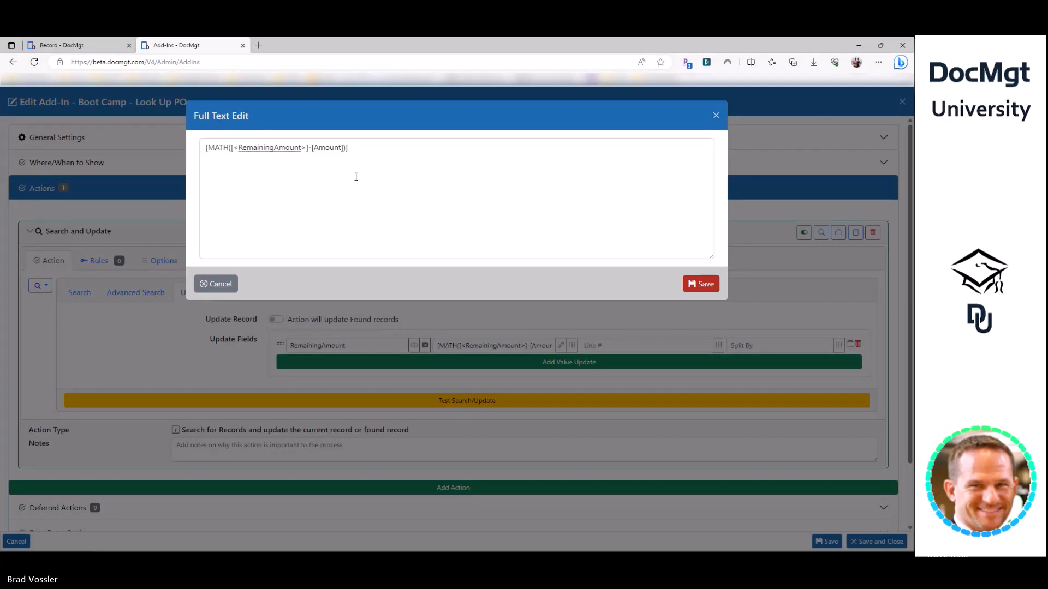
click(642, 256)
click(710, 284)
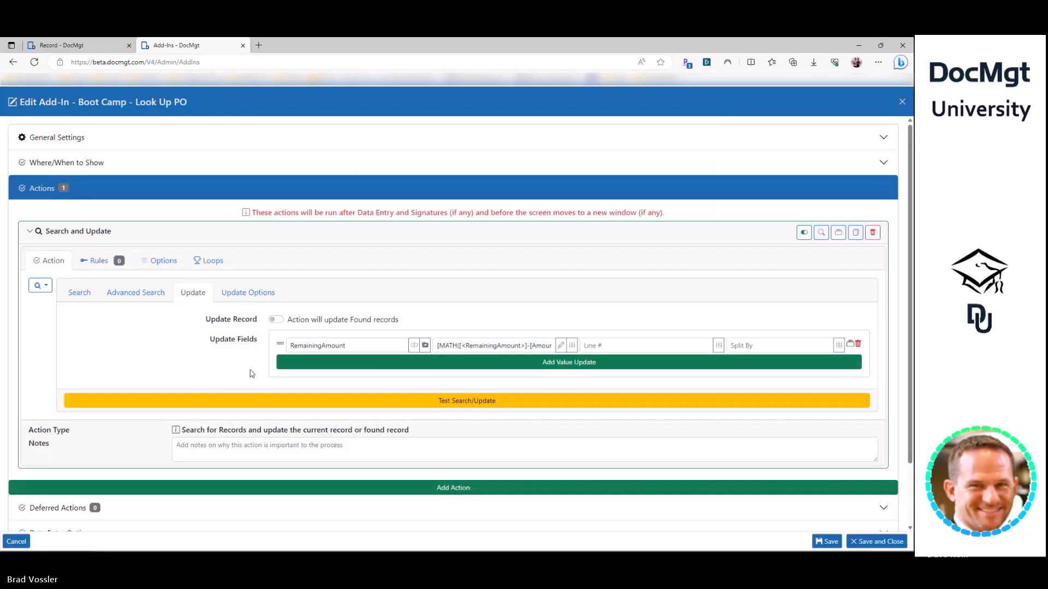
click(312, 363)
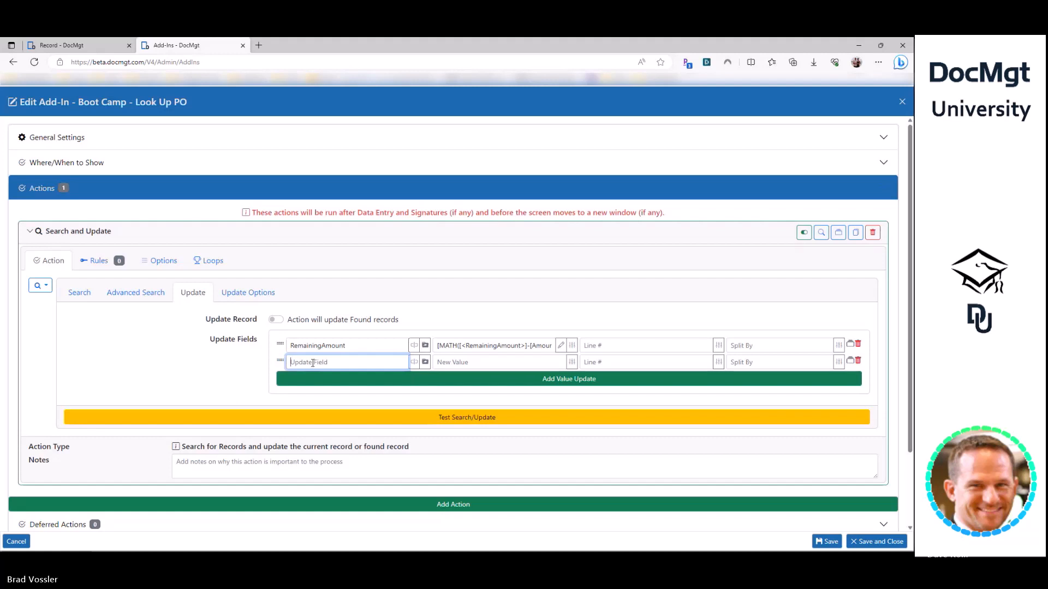
click(858, 361)
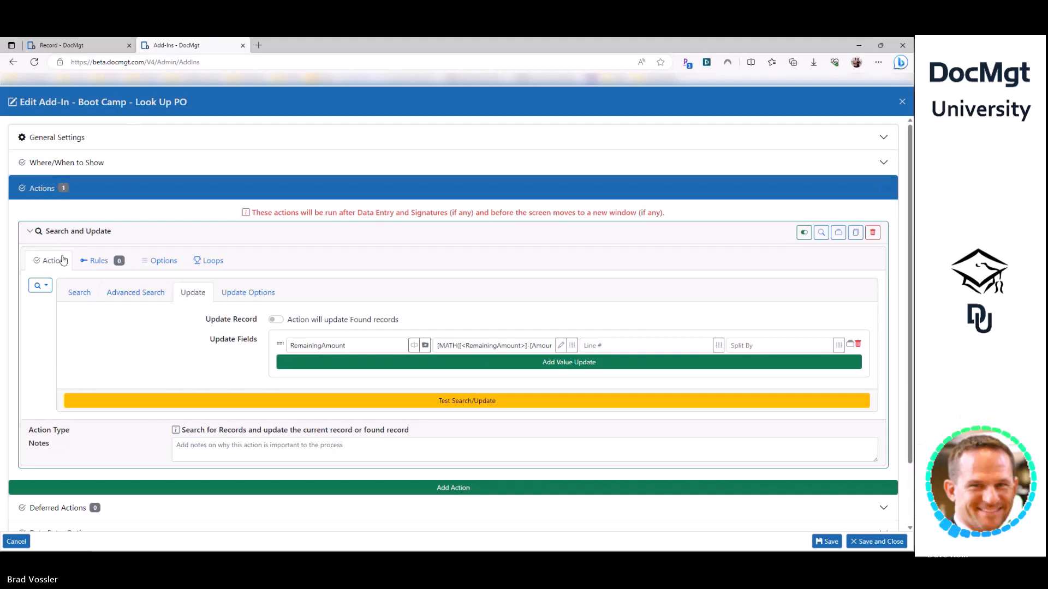
click(856, 232)
scroll(351, 349, down, 2)
scroll(418, 267, down, 1)
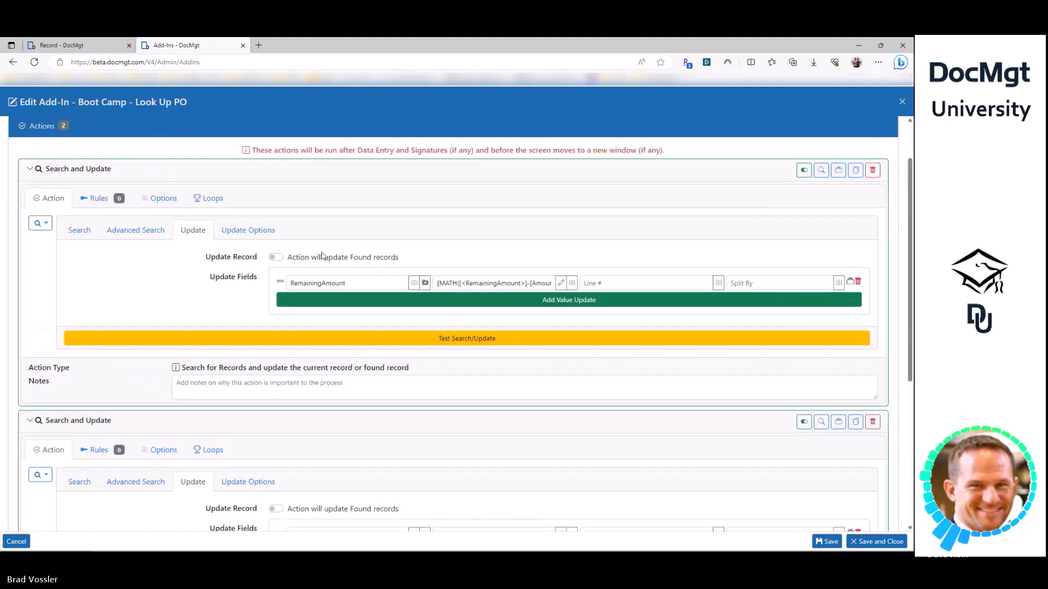
scroll(417, 267, down, 1)
click(275, 447)
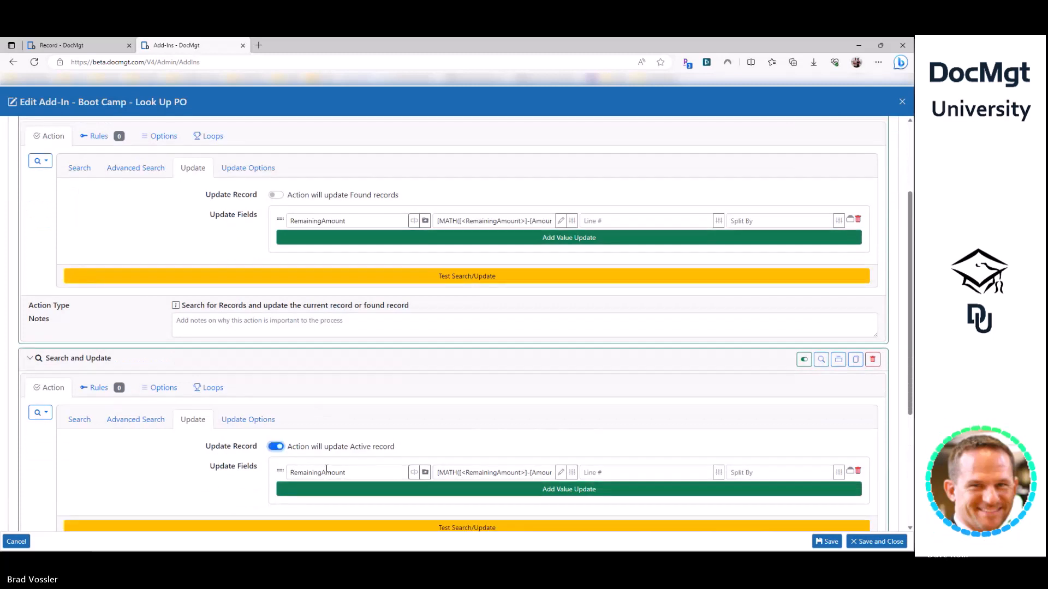
key(Tab)
text(POAm)
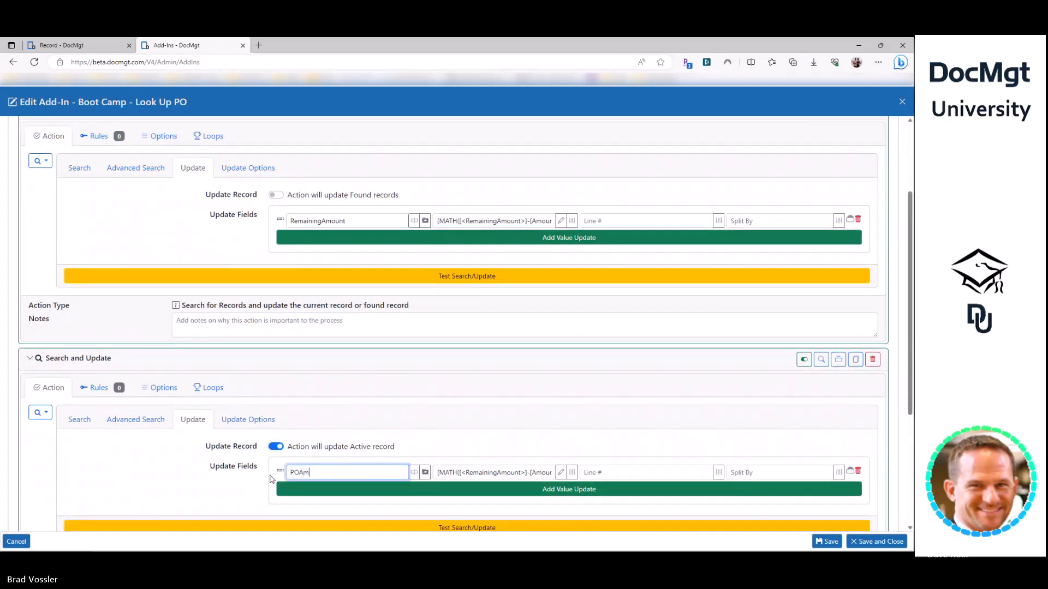
key(Tab)
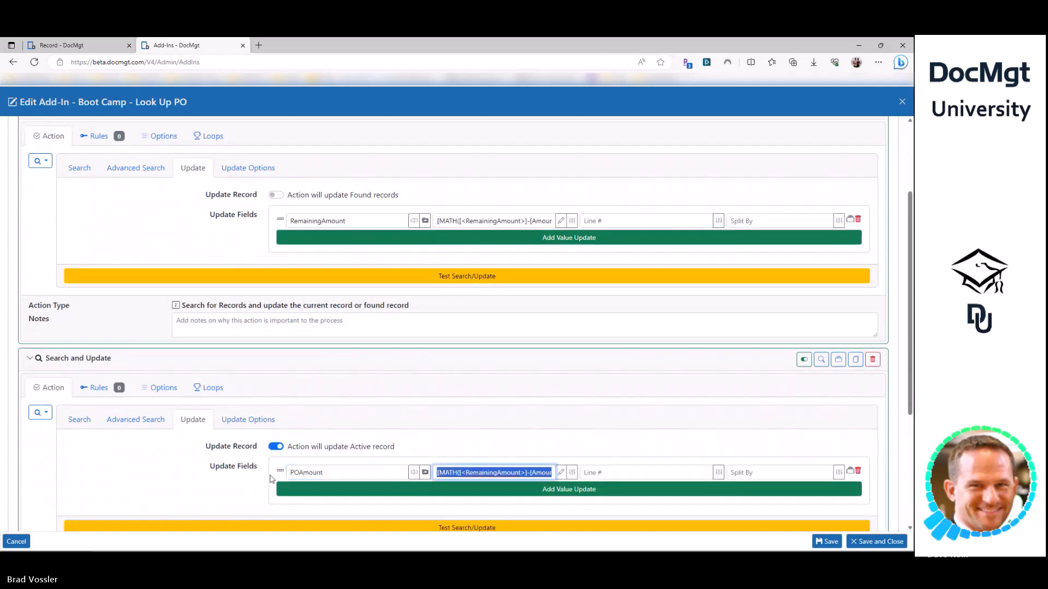
key(BackSpace)
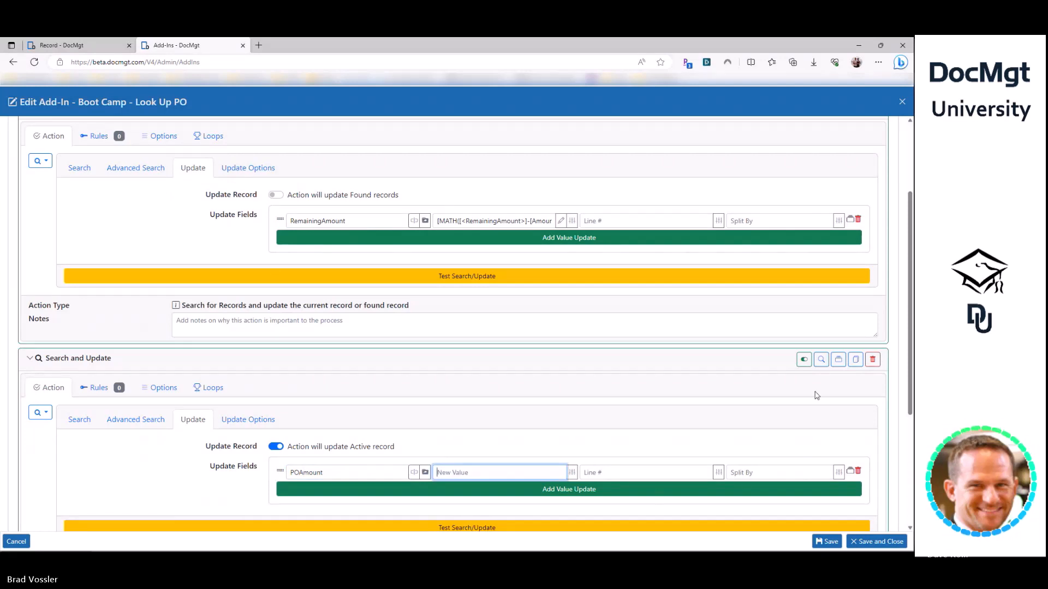
click(873, 359)
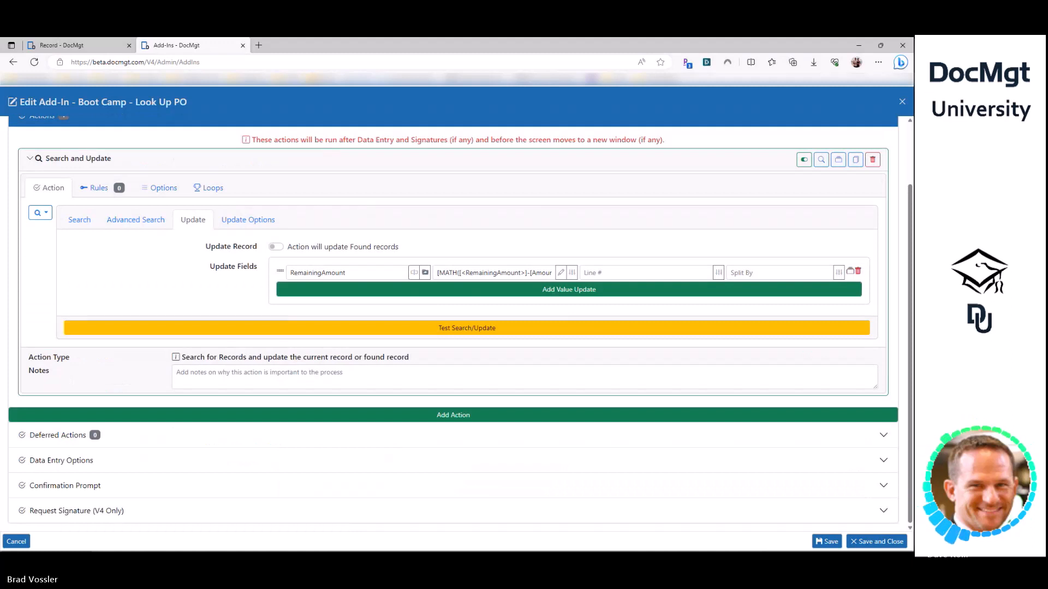
- Cancel out of the Look Up PO editor and open the Search and Run Actions add-in's action
click(177, 359)
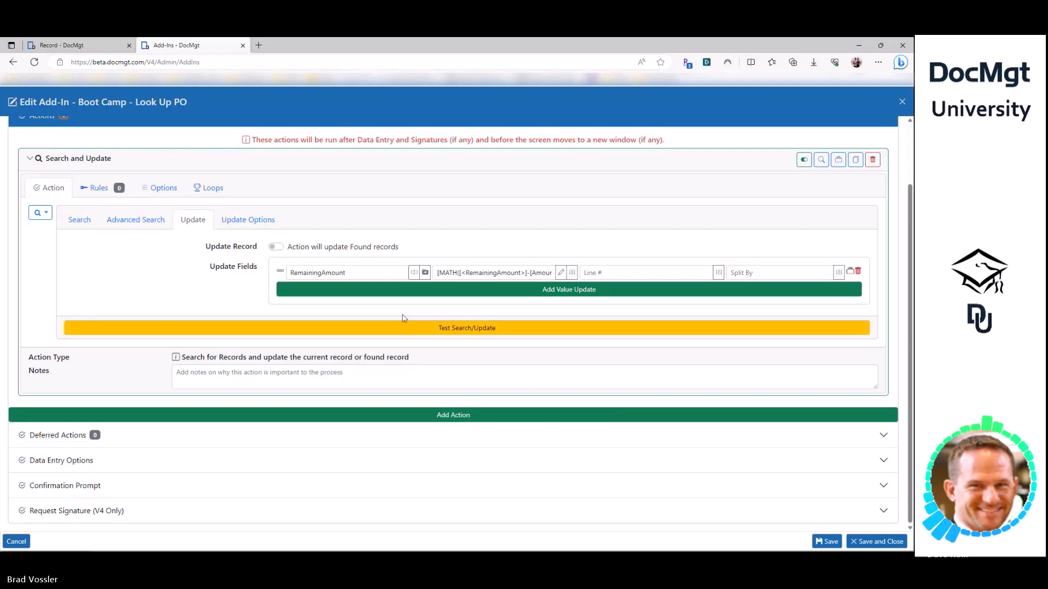
click(16, 542)
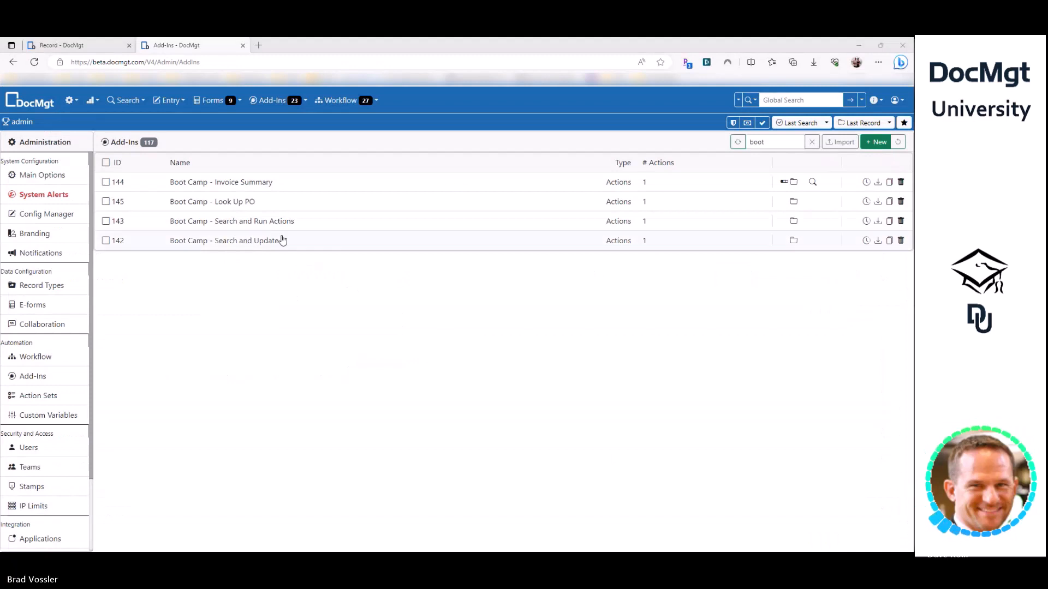
click(281, 222)
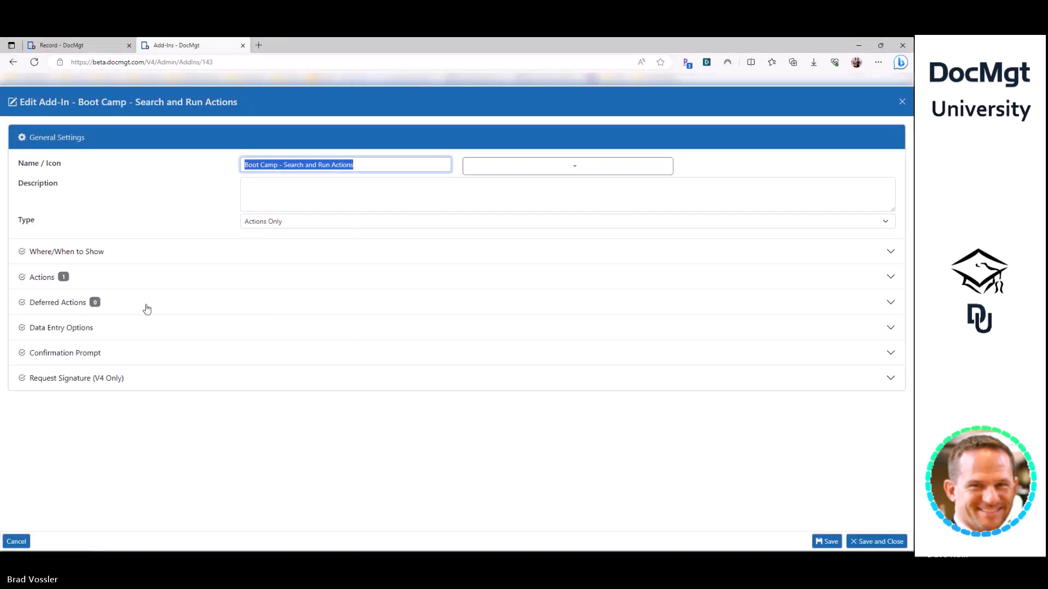
click(140, 277)
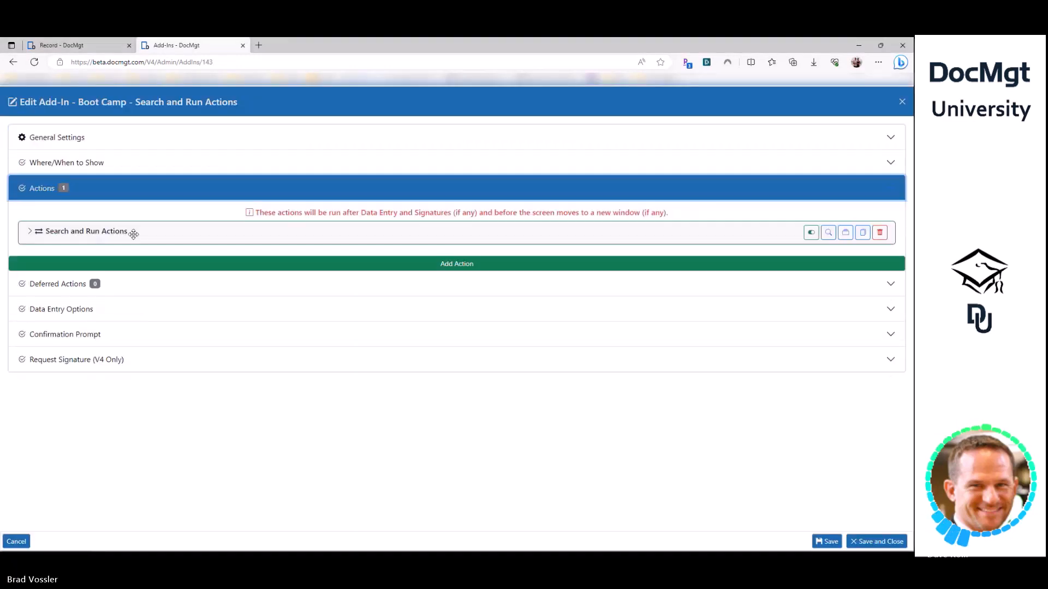
click(131, 231)
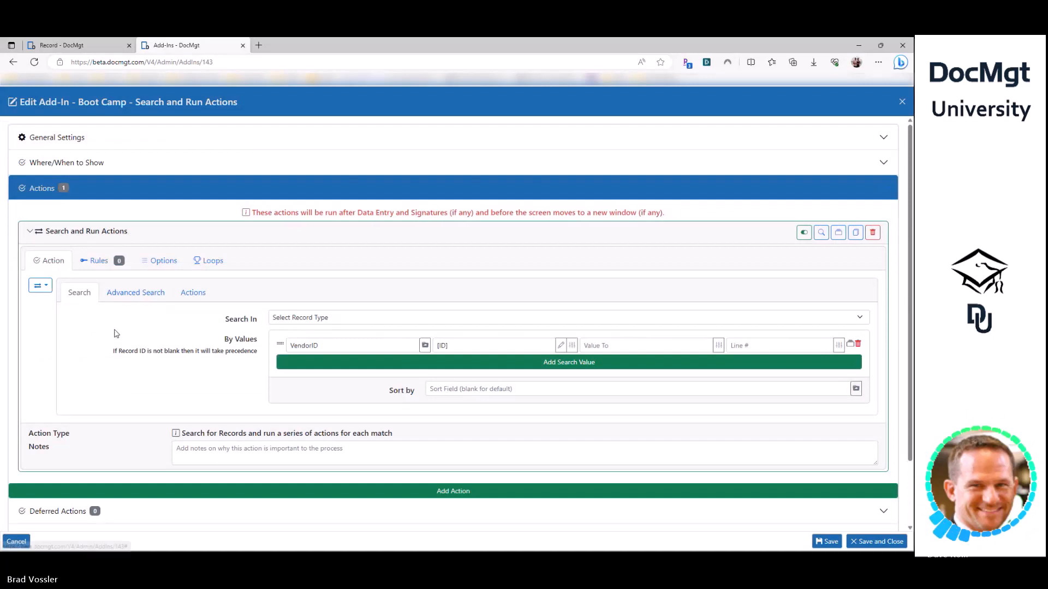
- Review its advanced search settings and Record Field Update action, then close the editor
click(137, 292)
click(76, 292)
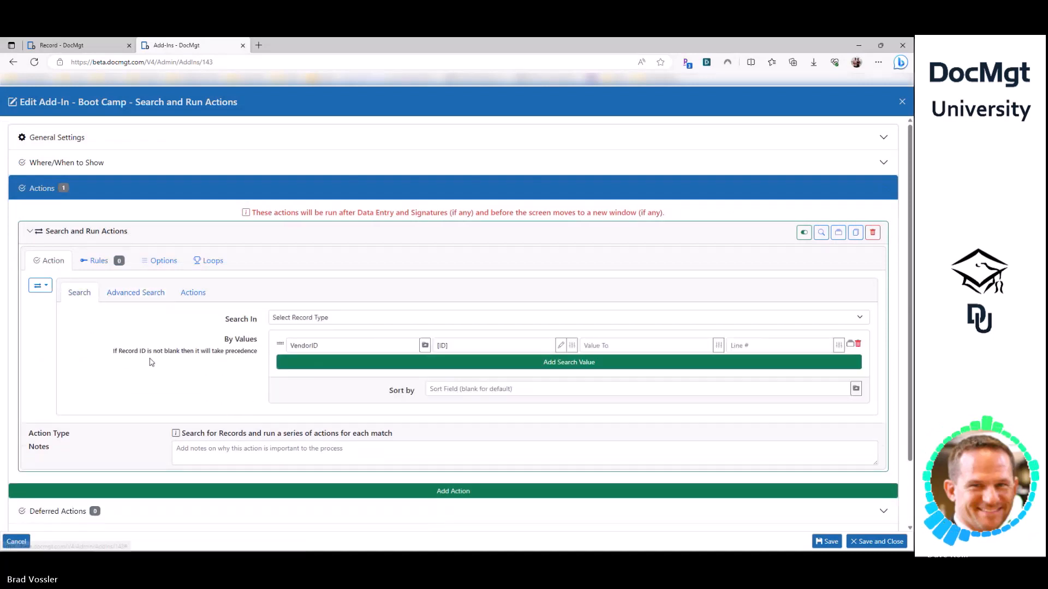
click(193, 293)
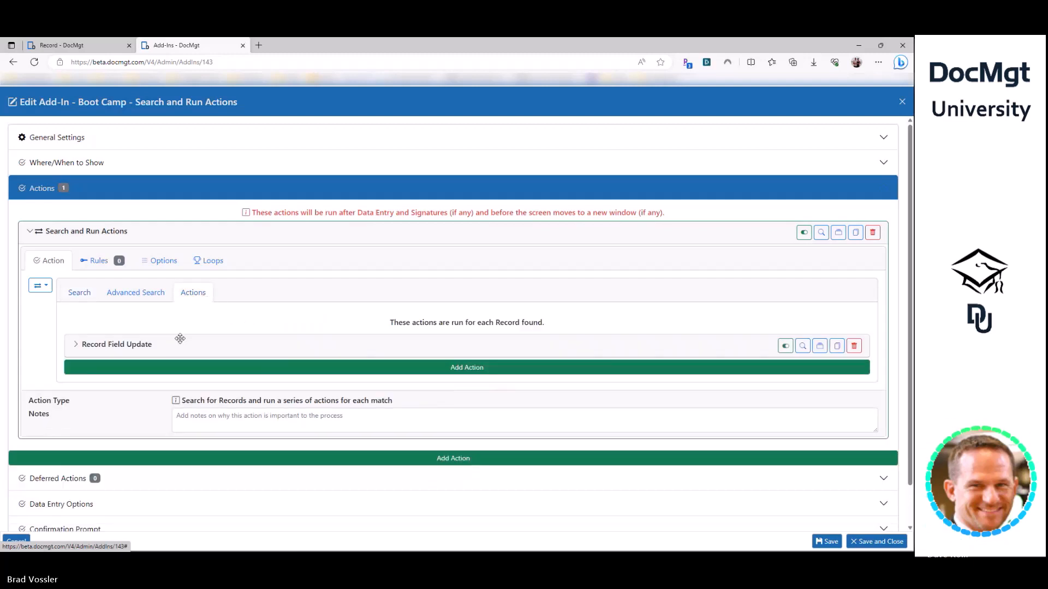
click(148, 345)
scroll(160, 354, down, 1)
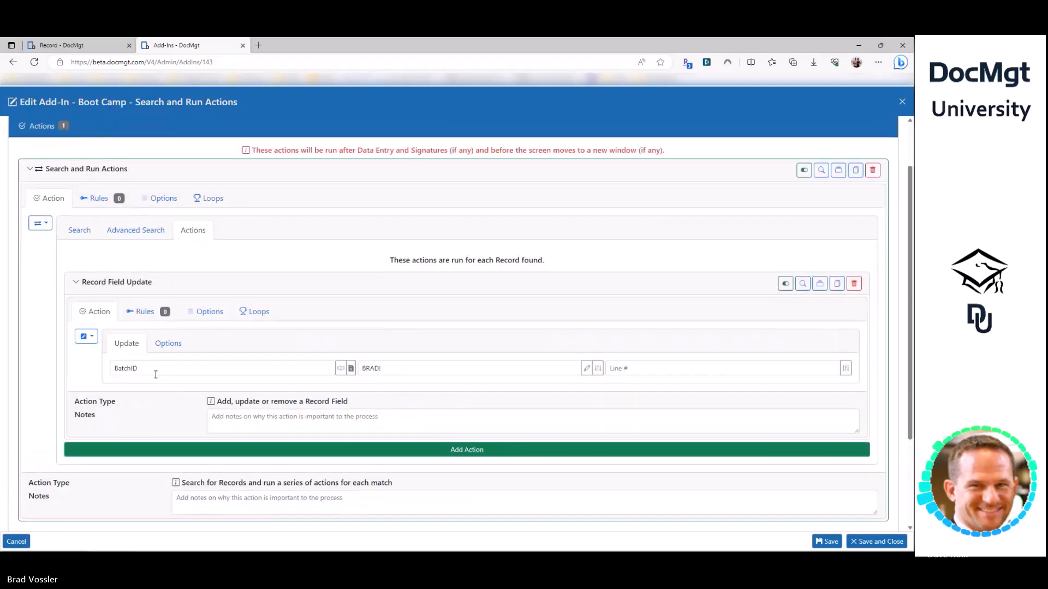
click(78, 230)
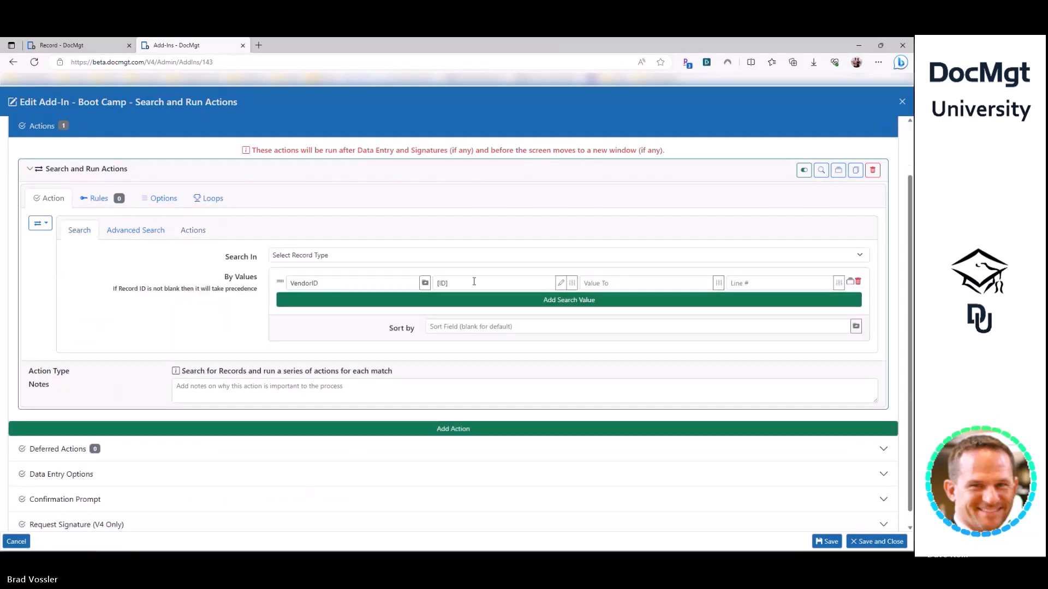
key(Escape)
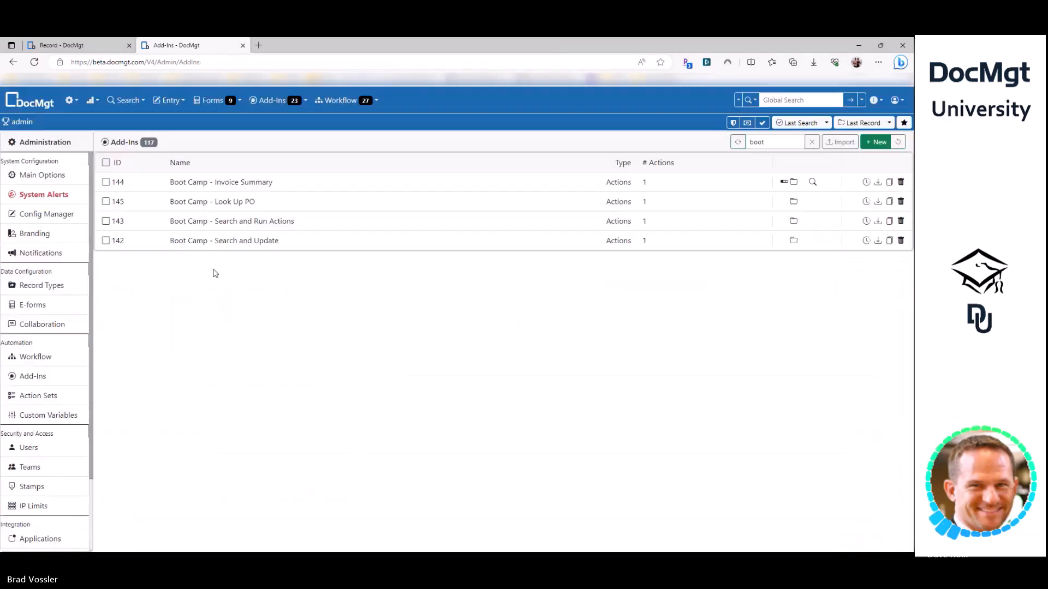
- In the Boot Camp - Look Up PO add-in, disable the Search and Update action
click(234, 201)
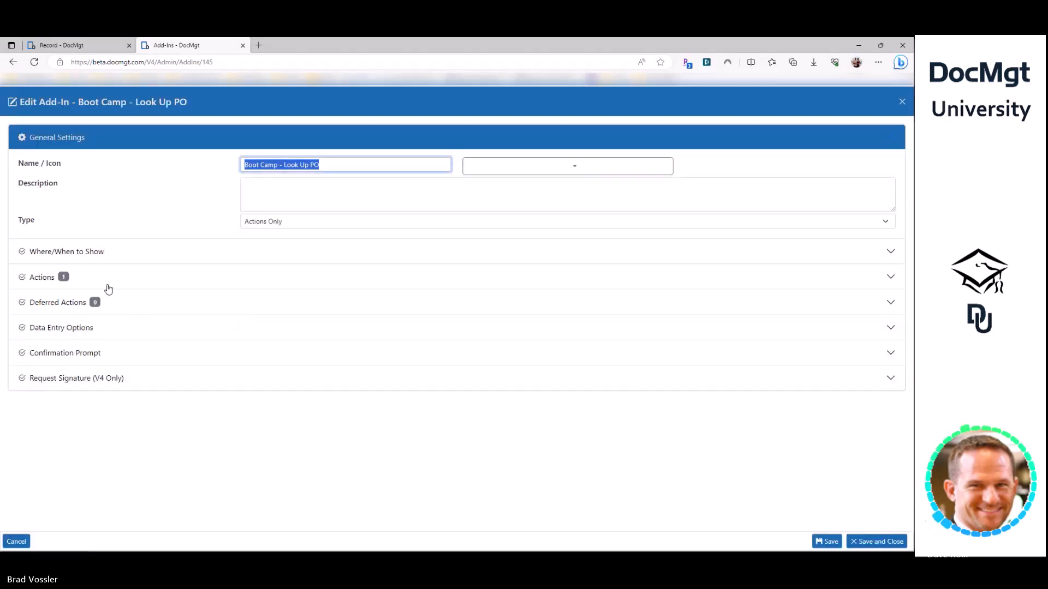
click(98, 274)
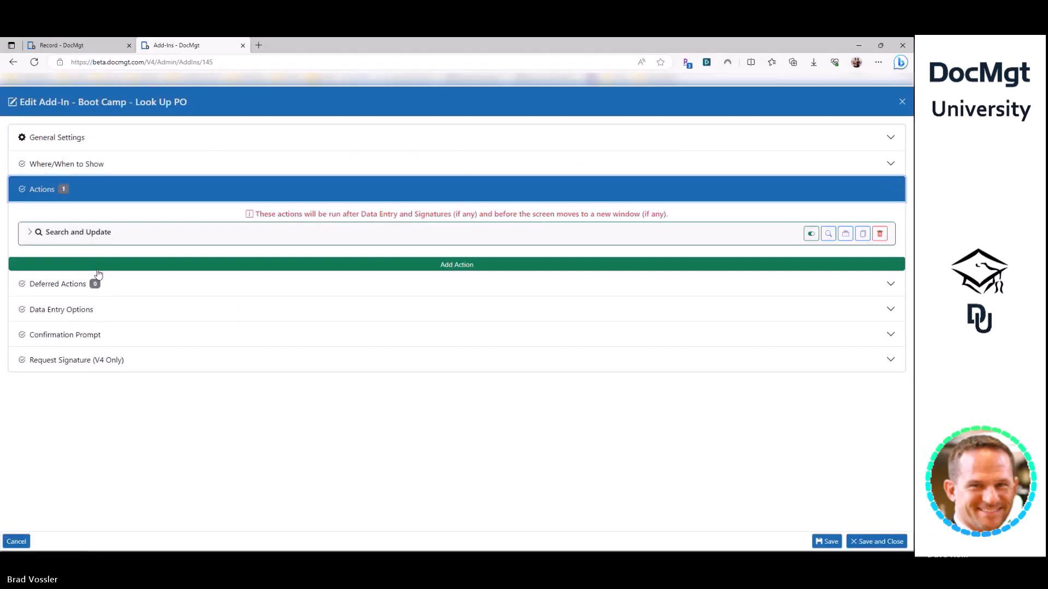
click(105, 232)
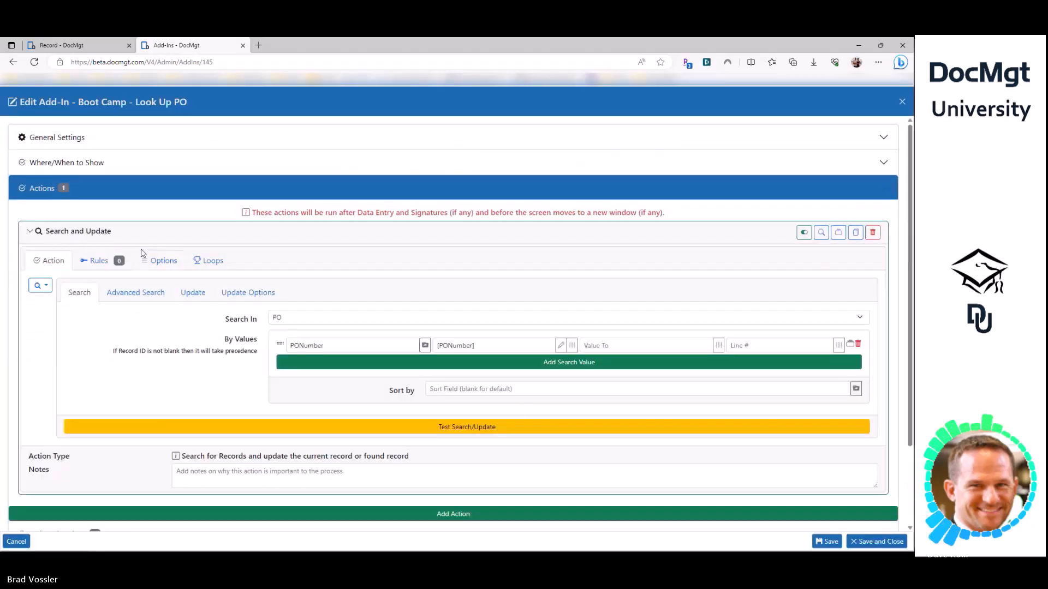
click(129, 230)
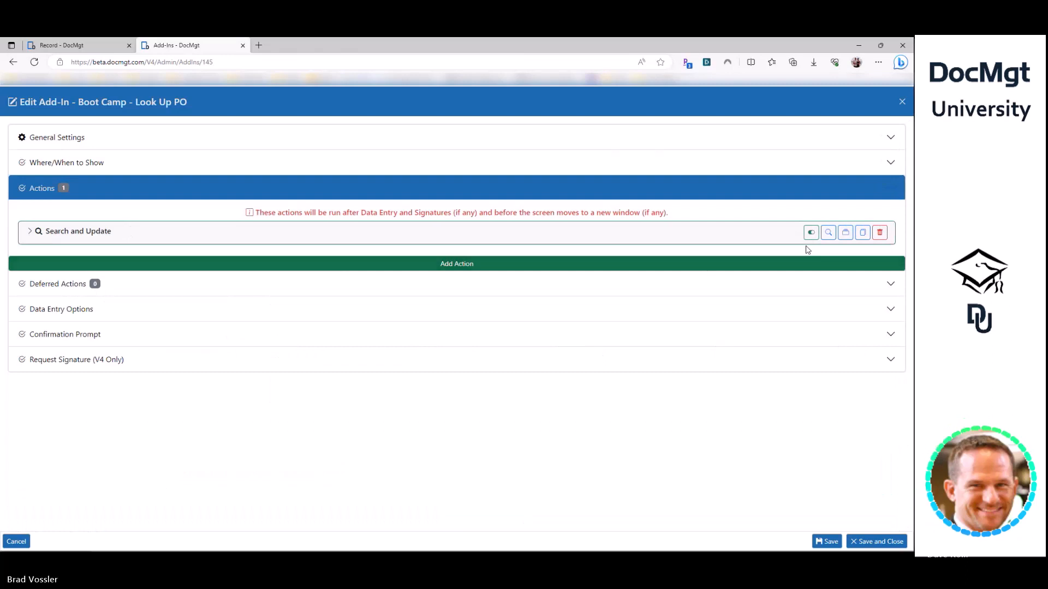
click(811, 232)
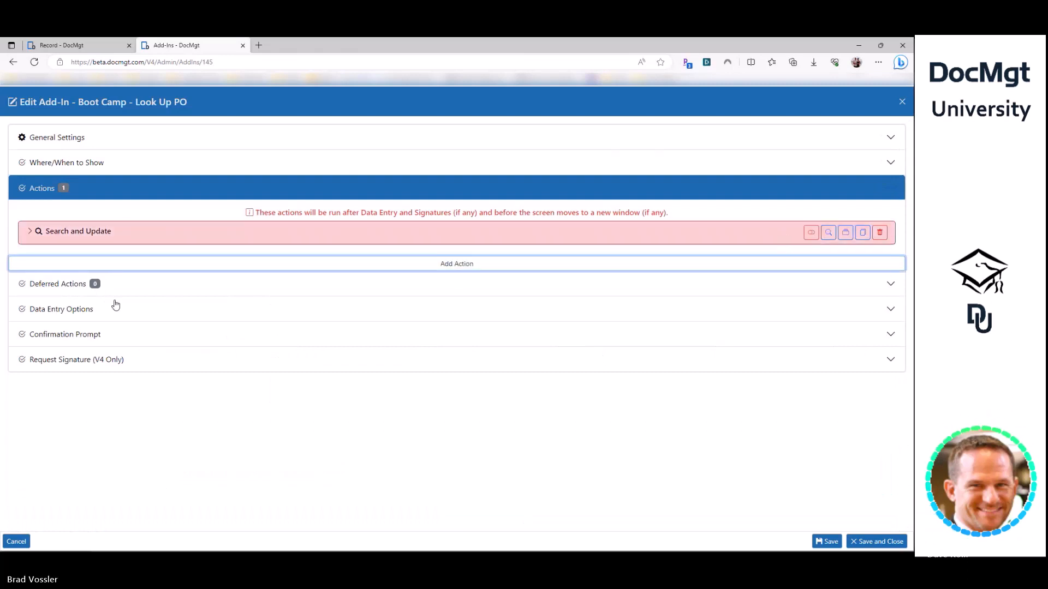
- Add a new Search and Run Actions action that searches in PO records
click(116, 264)
click(41, 313)
text(sea)
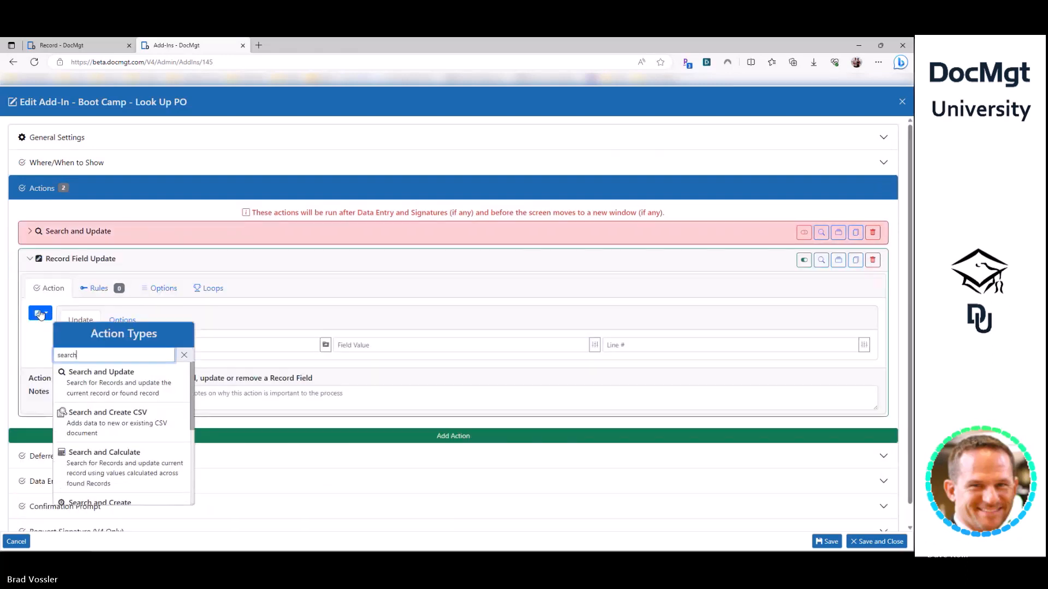
text(rch)
scroll(123, 415, down, 5)
click(138, 452)
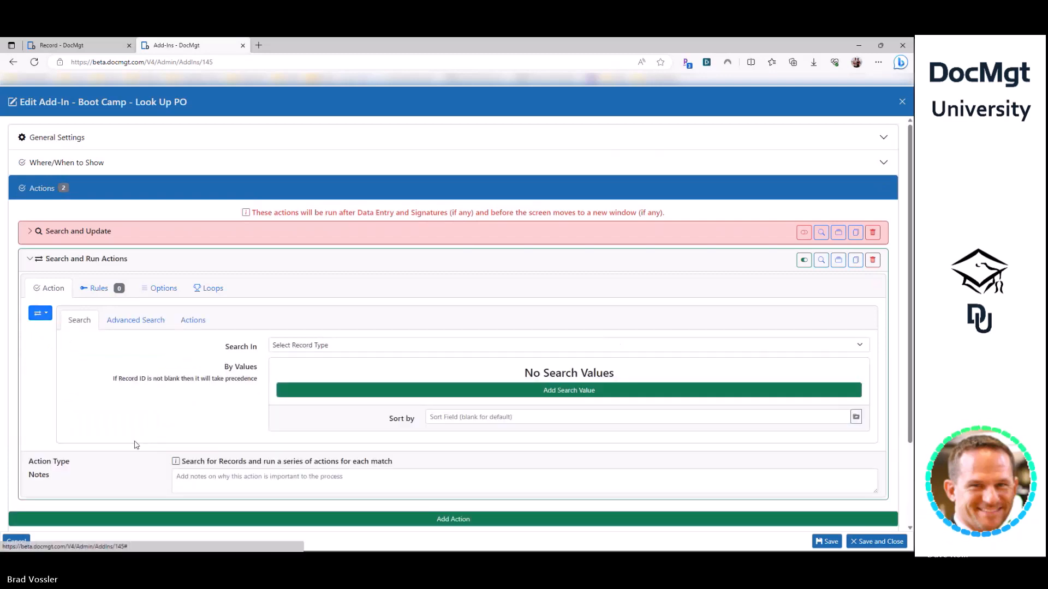
click(300, 346)
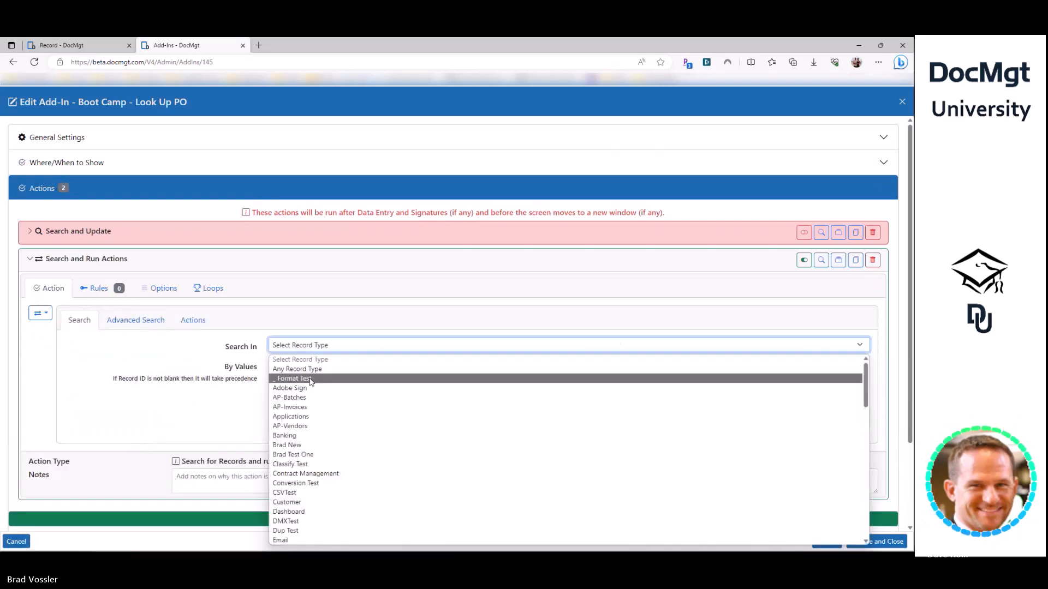
scroll(310, 381, down, 8)
click(300, 498)
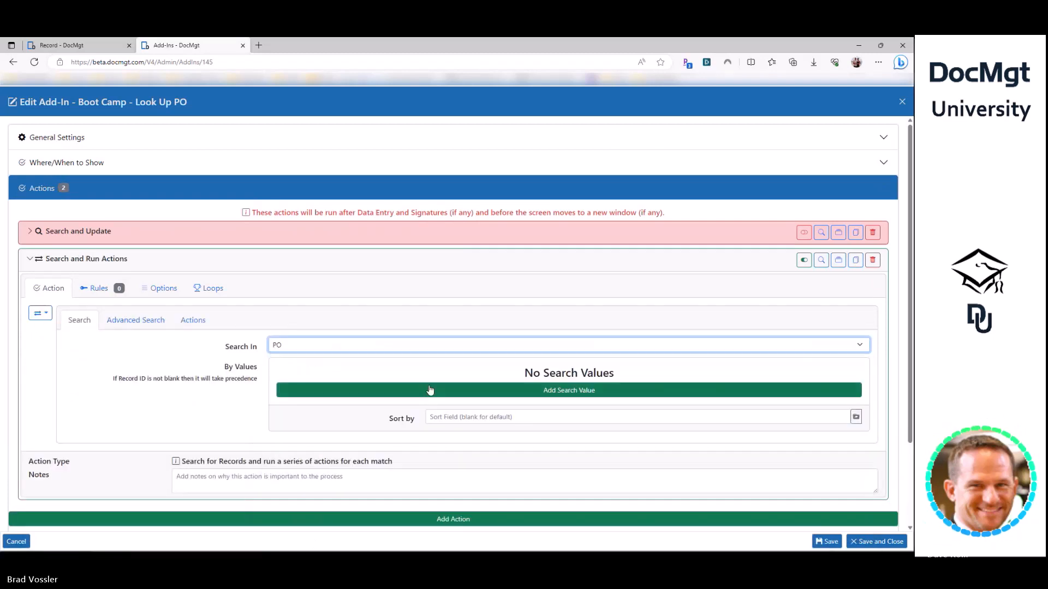
- Add a search criterion where the PO field PONumber equals [PONumber]
click(430, 390)
click(424, 373)
scroll(373, 302, down, 3)
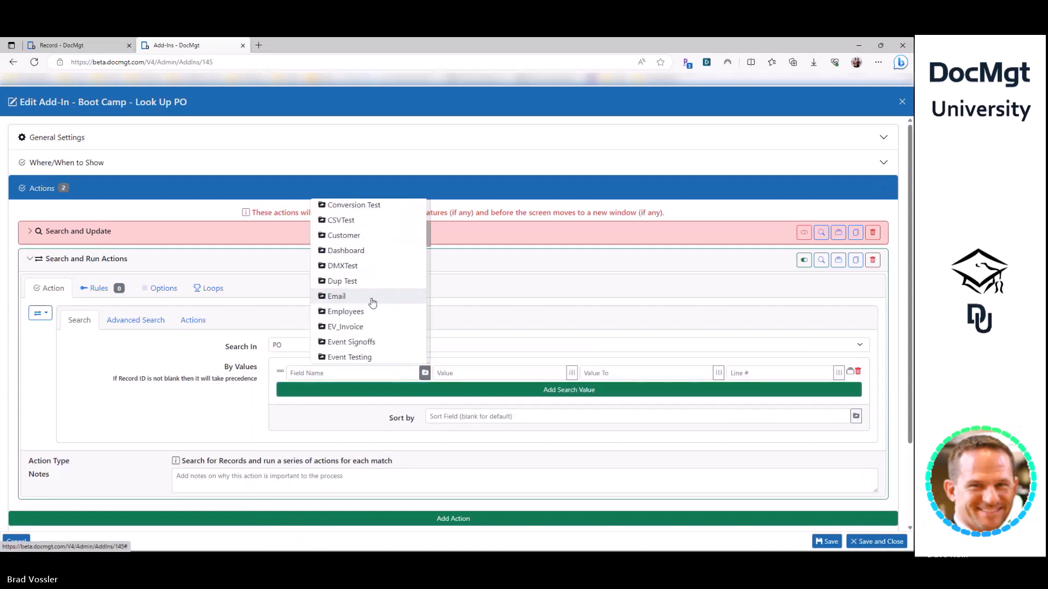
scroll(372, 303, down, 10)
click(335, 230)
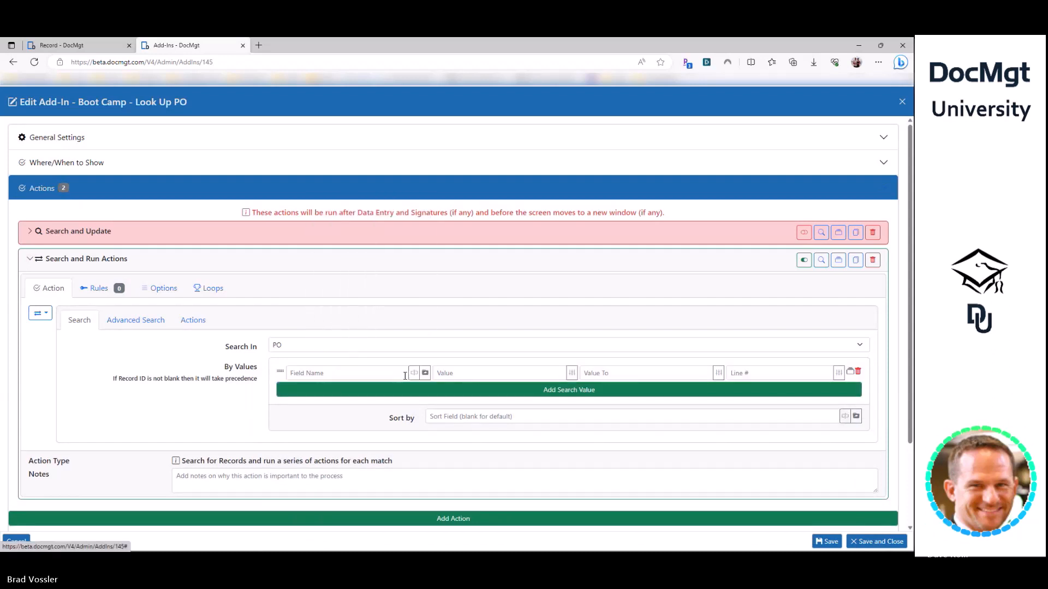
click(415, 373)
click(374, 310)
double_click(330, 374)
key(ctrl+c)
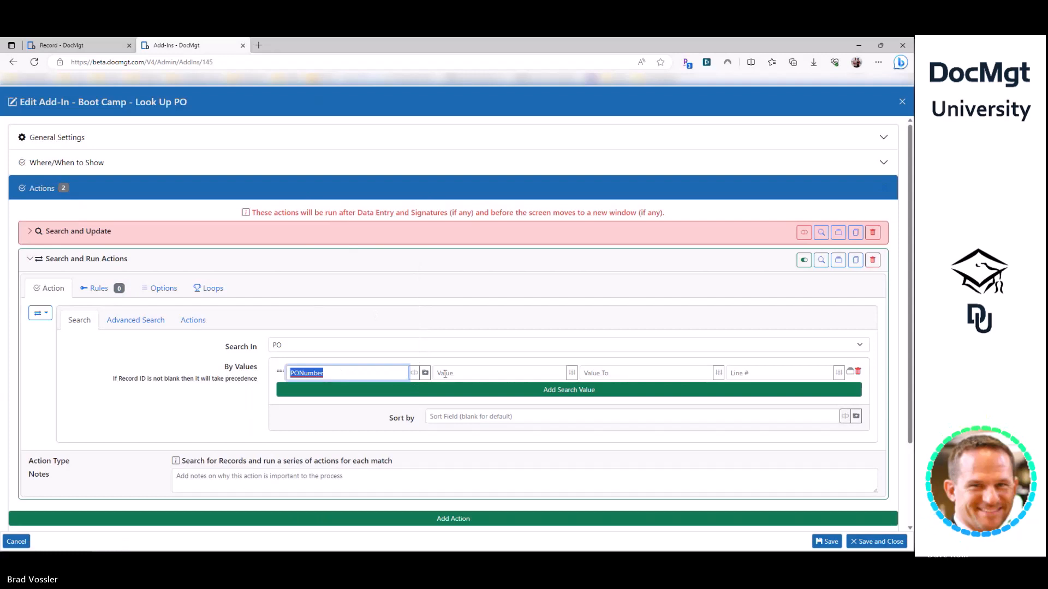
click(445, 374)
text([)
key(ctrl+v)
text(])
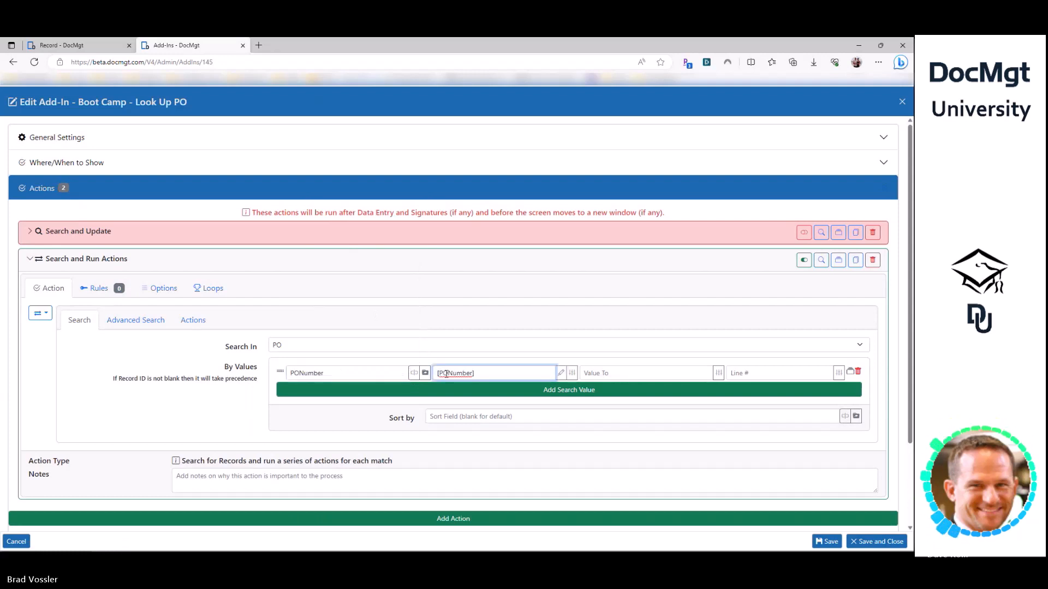
- Add a Record Field Update action to run for each found PO
click(189, 325)
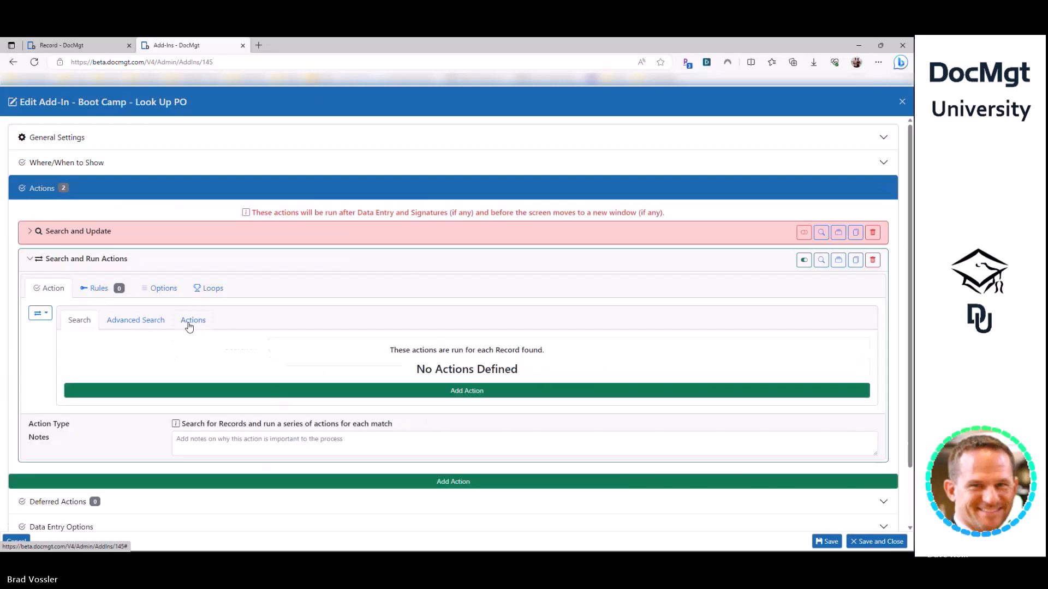
click(185, 394)
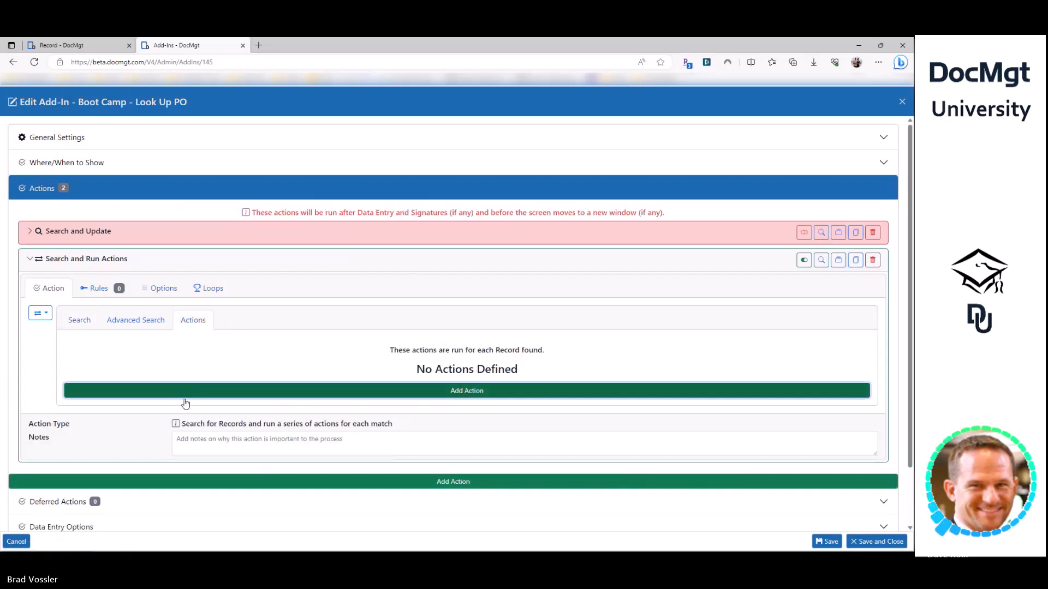
click(123, 457)
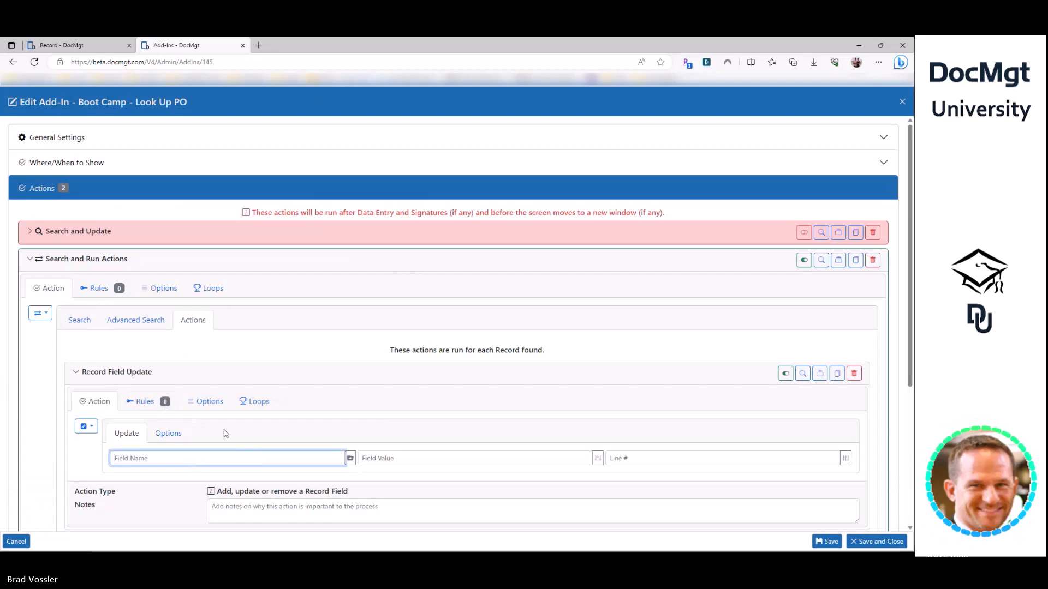
- Set the update's field name to POAmount and its value to [Amount]
click(119, 233)
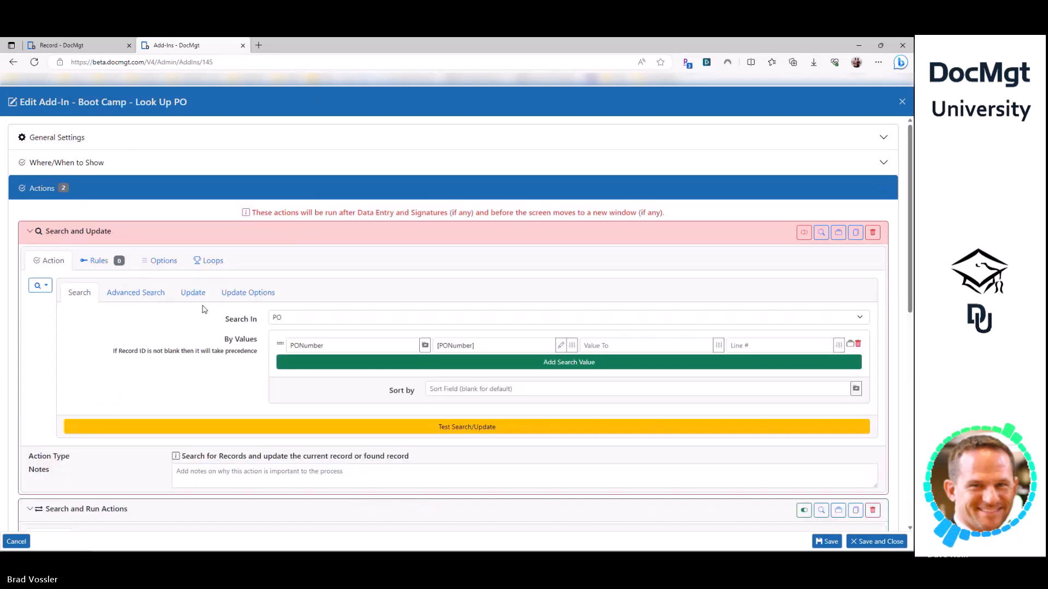
double_click(315, 346)
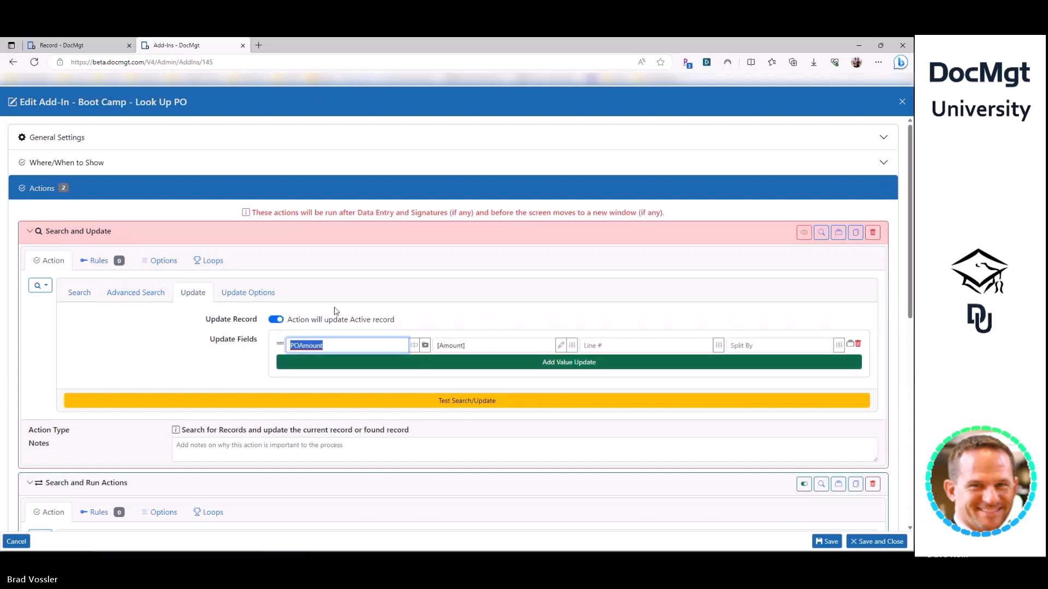
click(113, 231)
scroll(175, 351, down, 3)
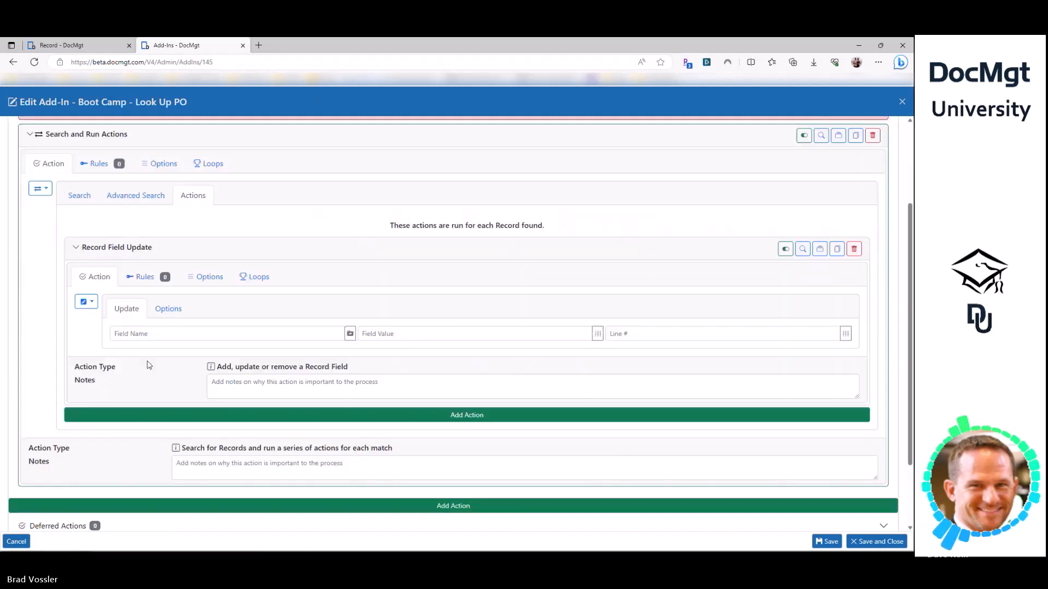
click(139, 334)
text(POAmount)
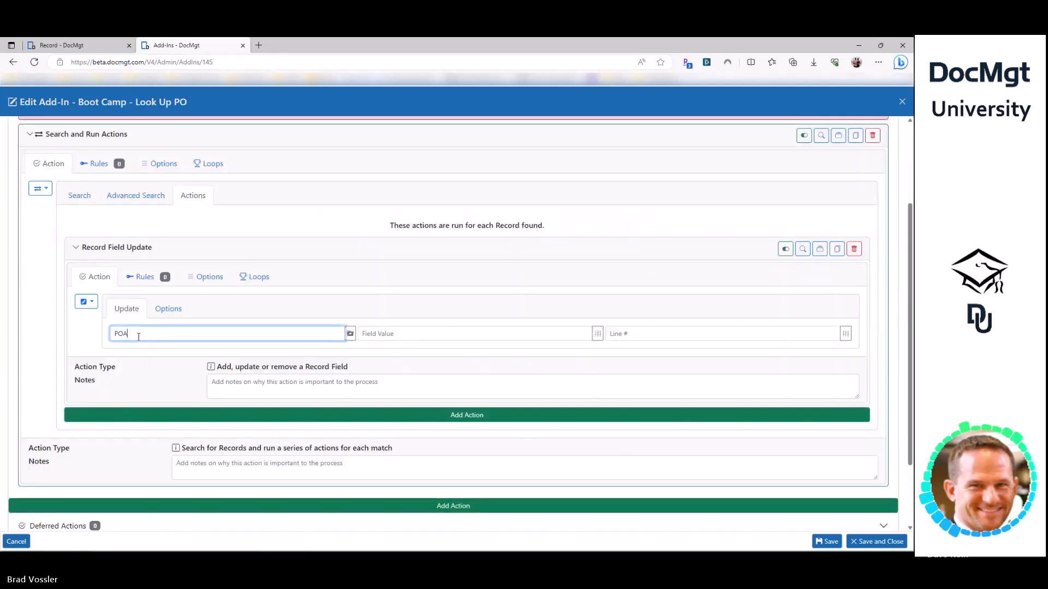
key(Tab)
text(0)
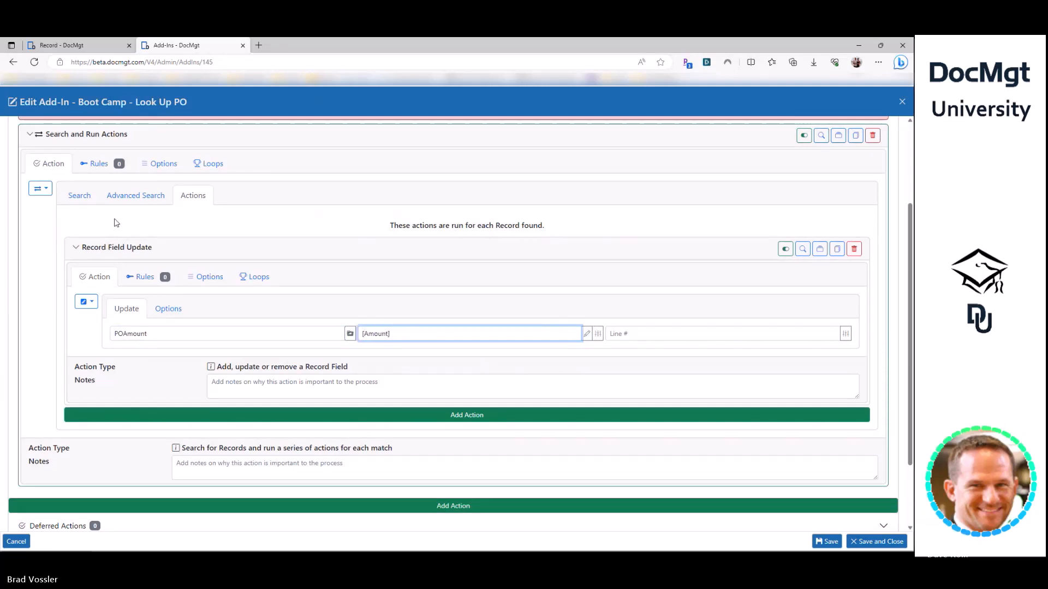
scroll(98, 197, up, 2)
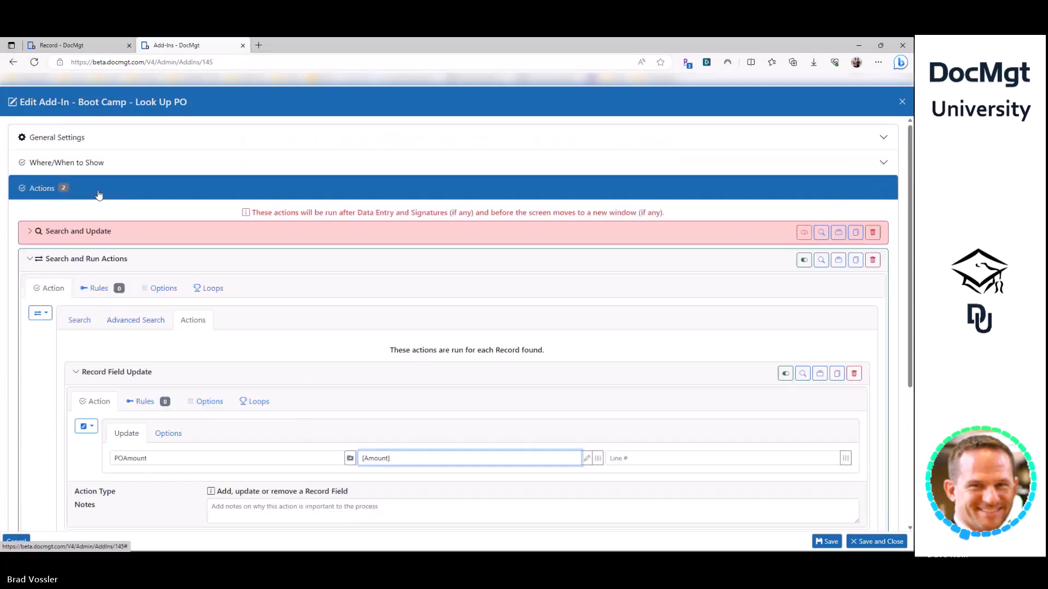
click(108, 236)
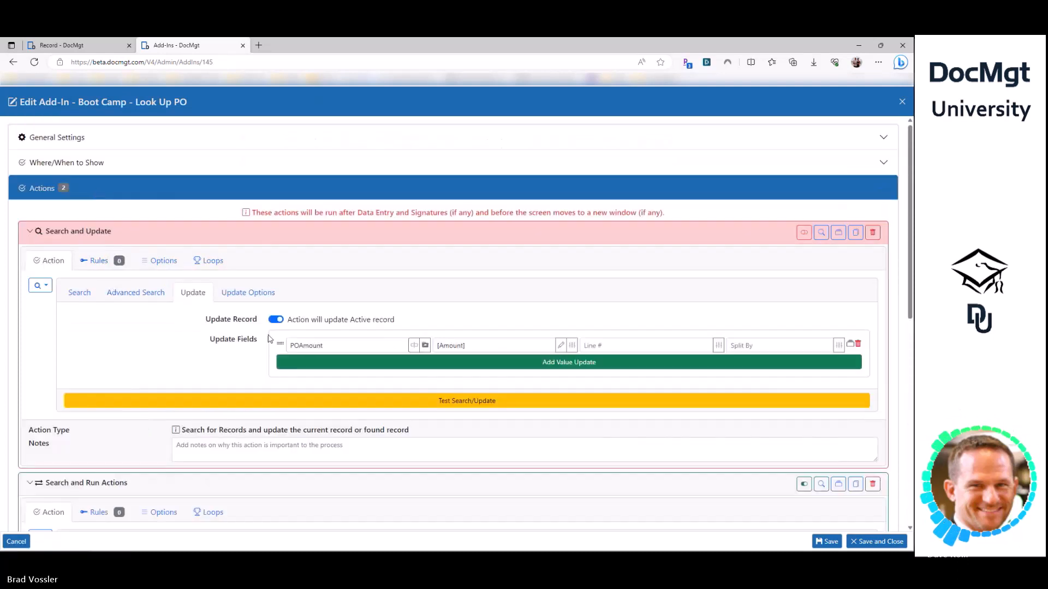
click(84, 231)
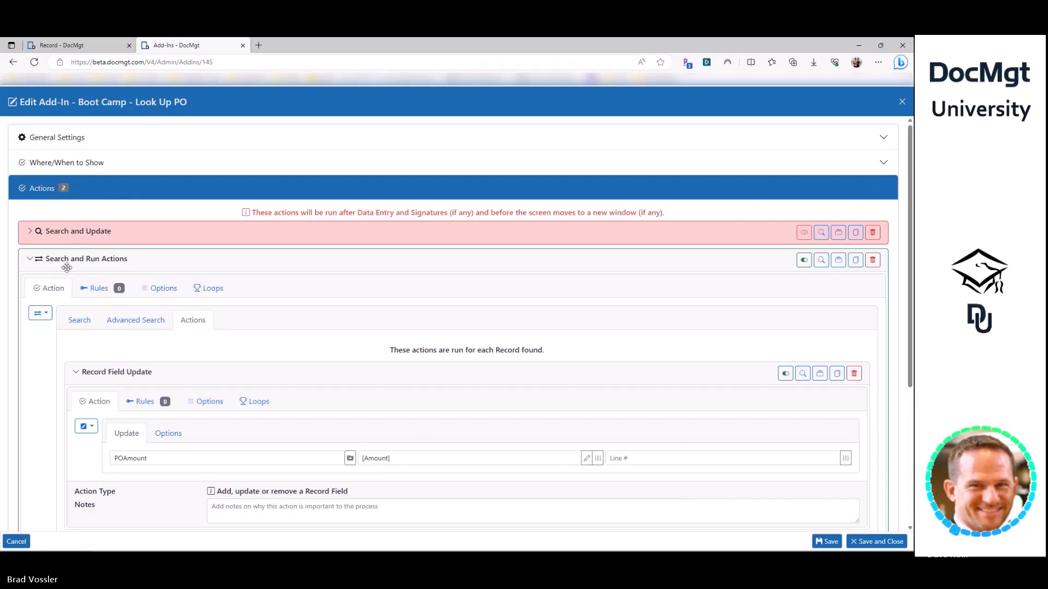
click(79, 320)
click(469, 373)
drag(469, 373, 377, 374)
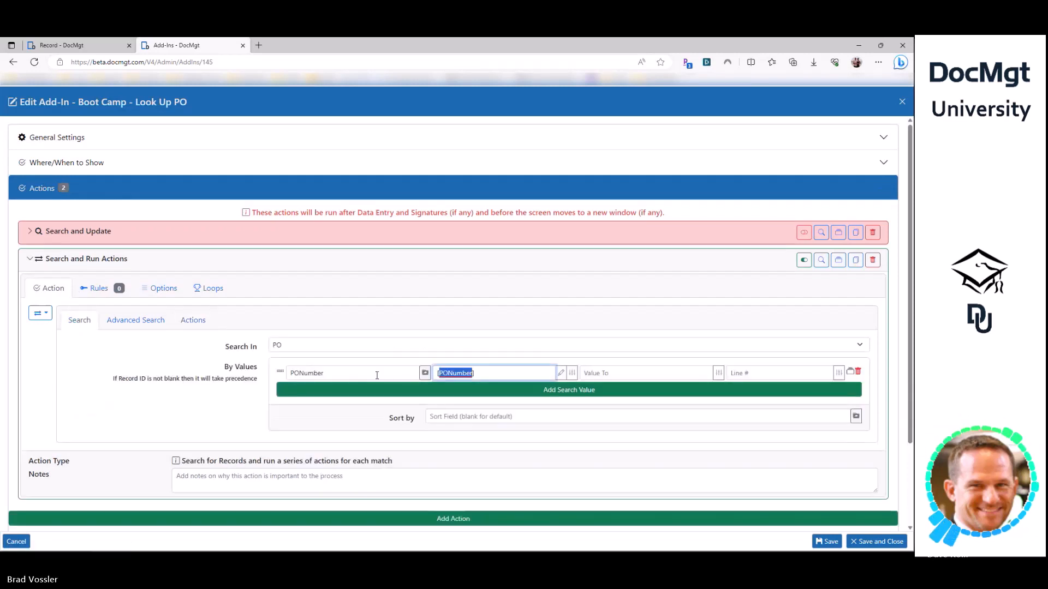
click(210, 390)
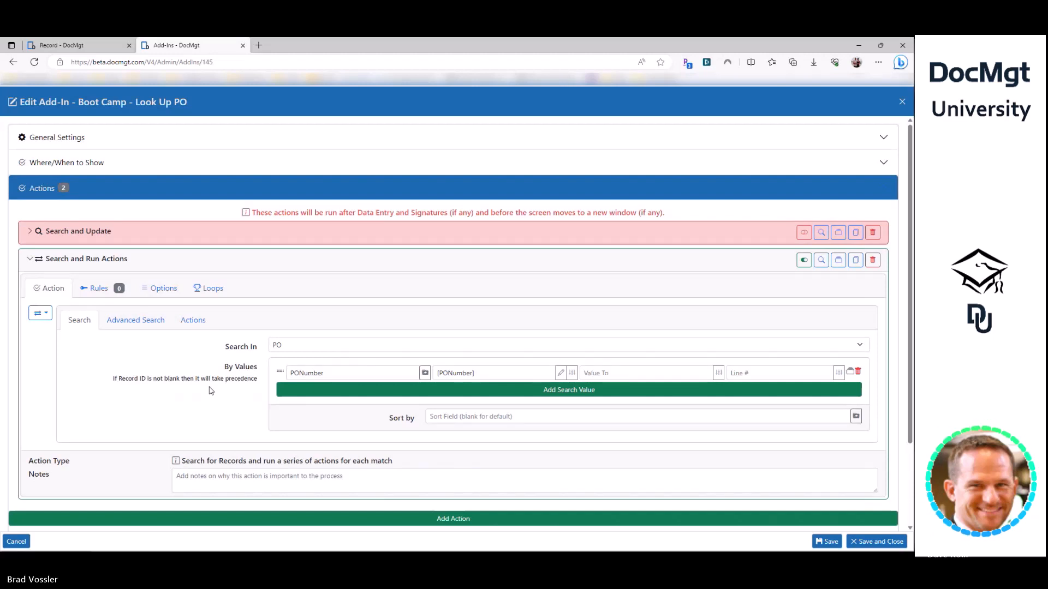
click(188, 319)
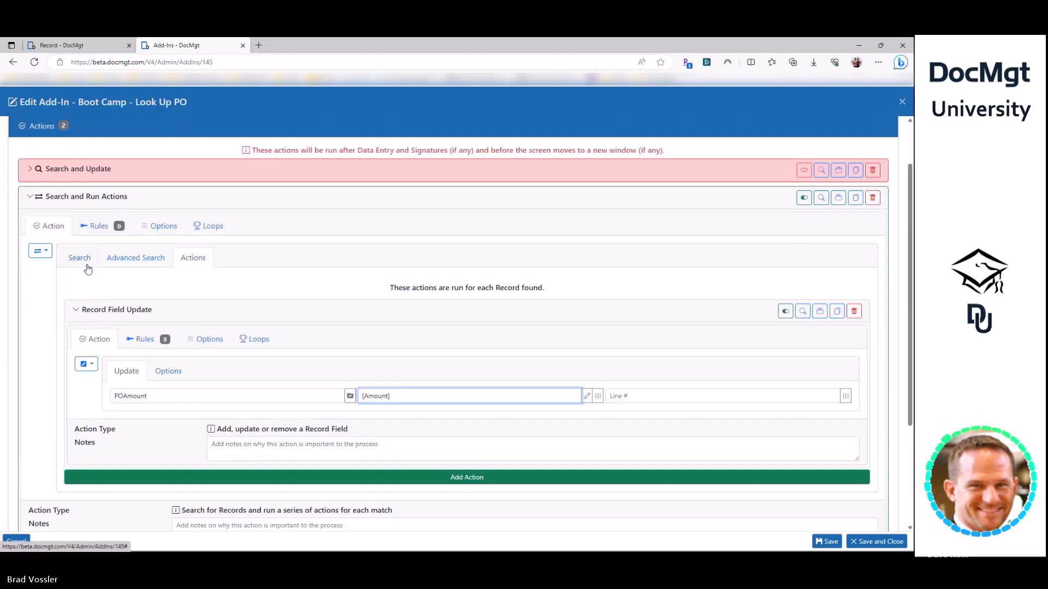
click(86, 265)
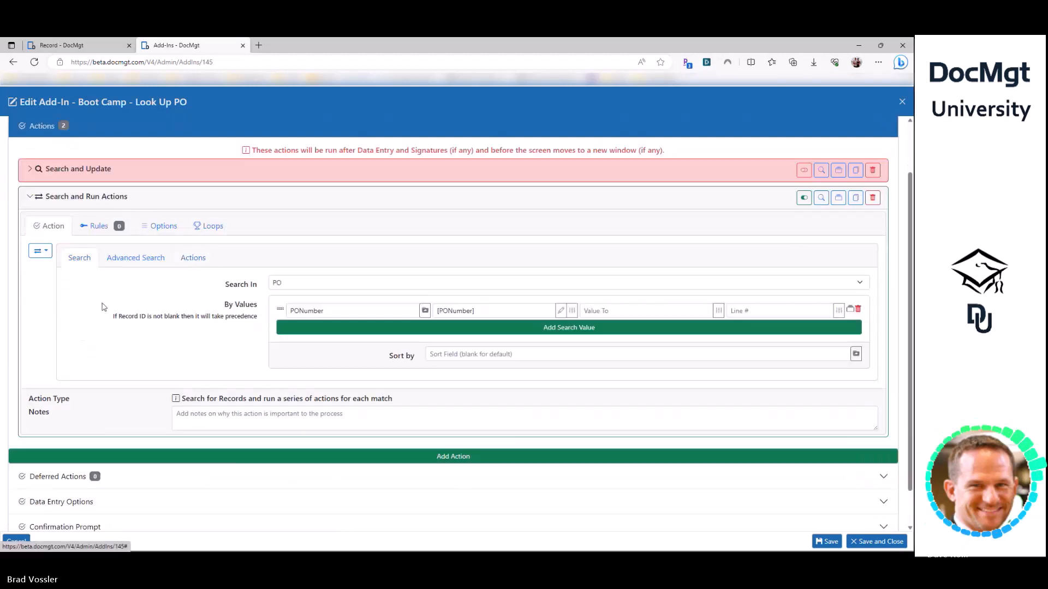
click(190, 259)
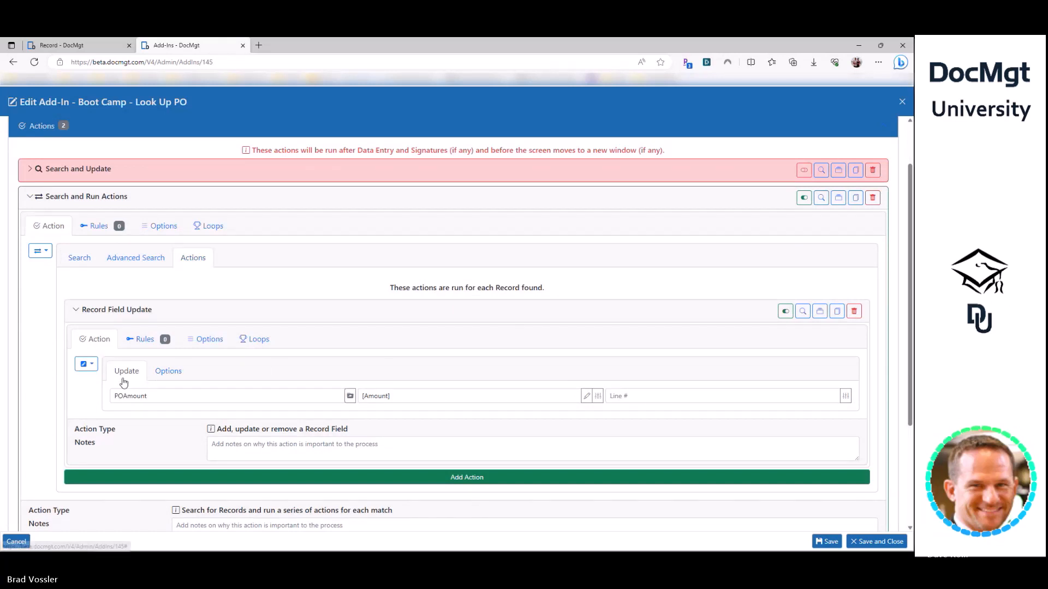
click(87, 262)
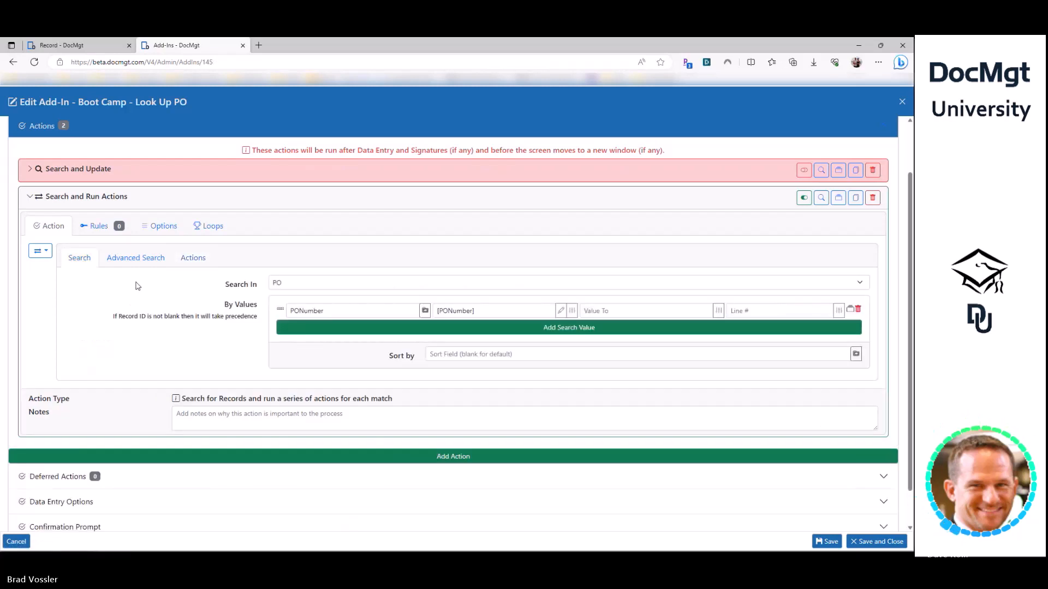
click(192, 259)
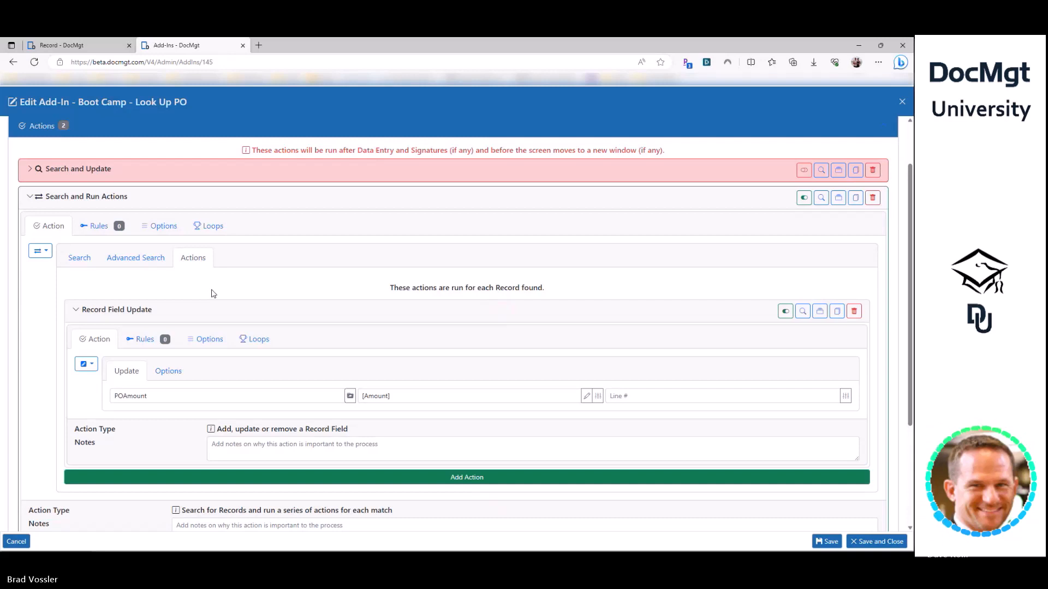
click(167, 395)
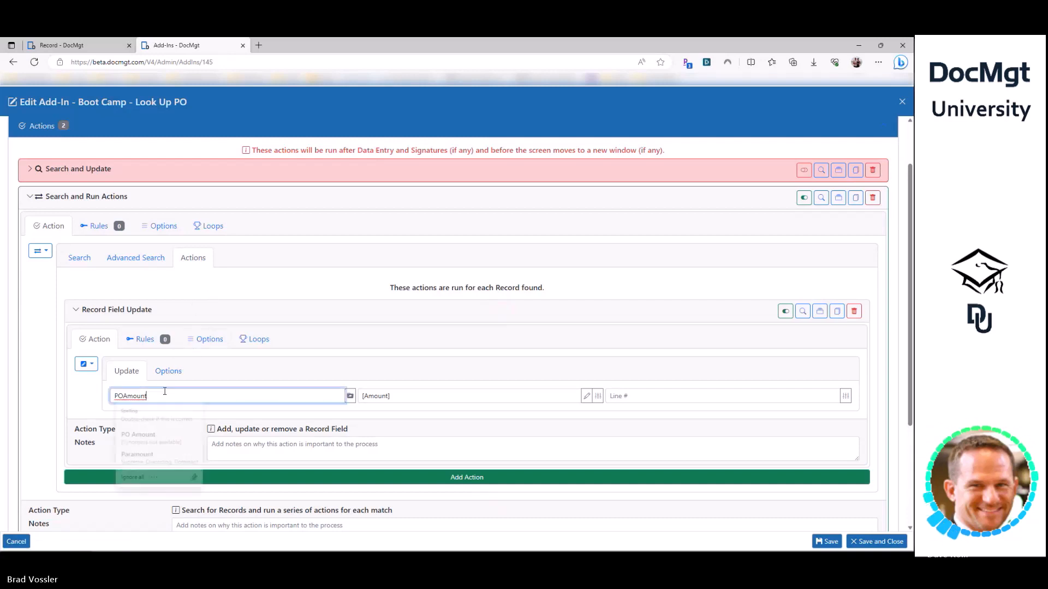
click(146, 311)
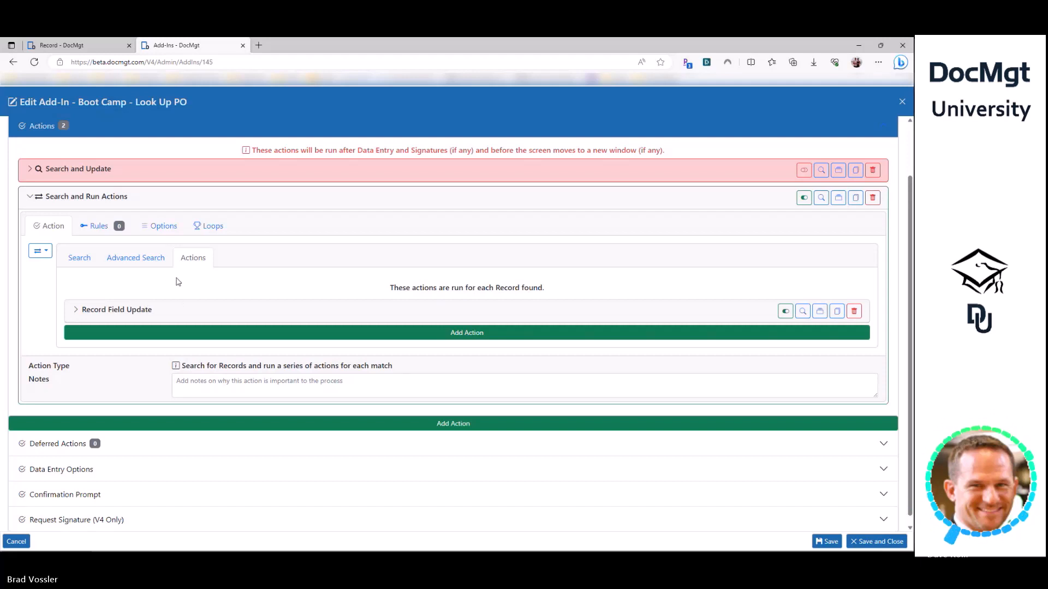
click(174, 313)
click(176, 397)
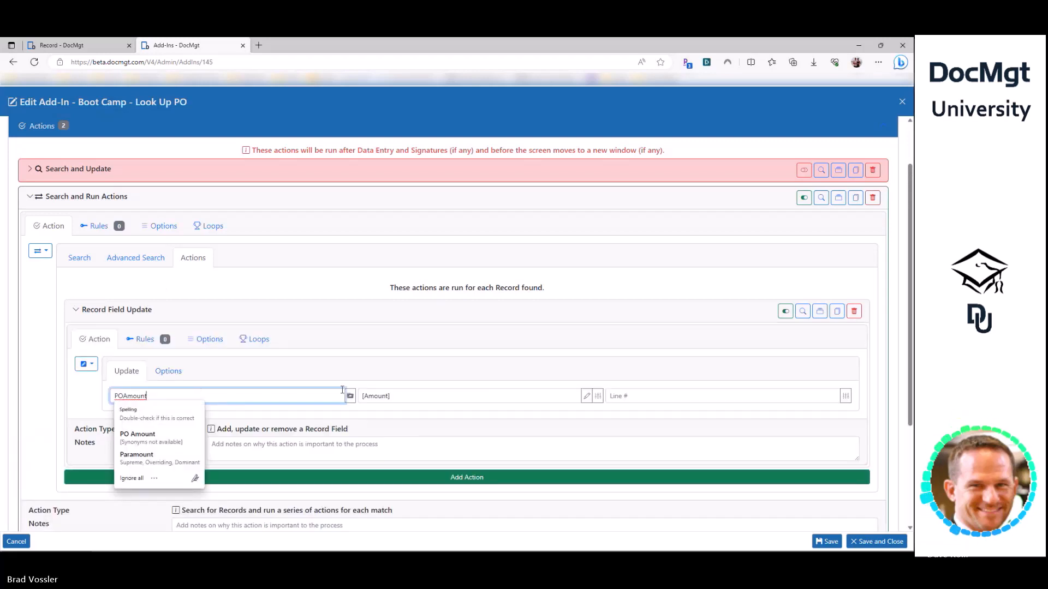
click(373, 394)
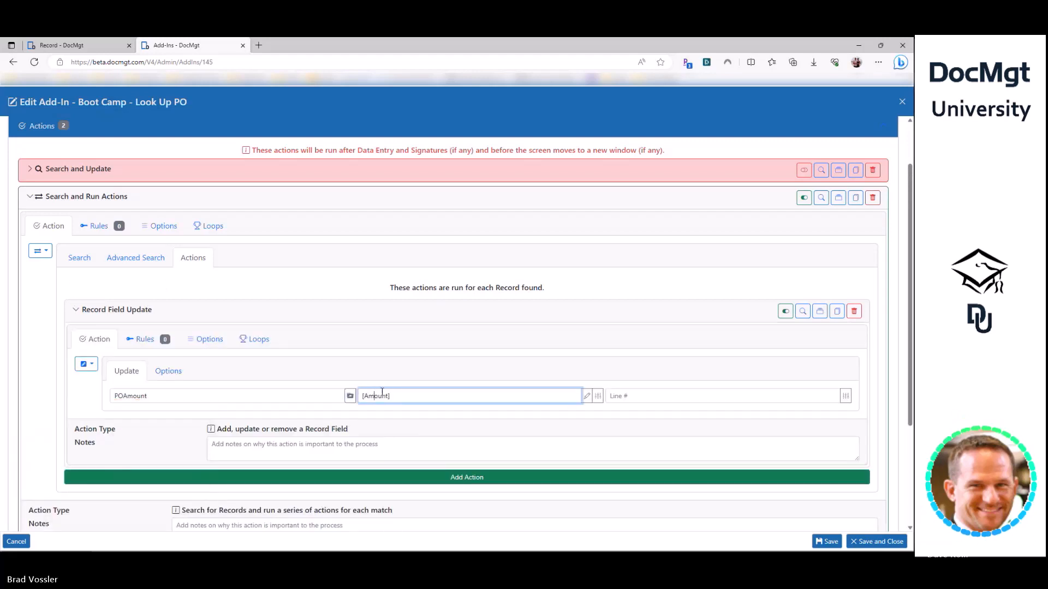
click(245, 398)
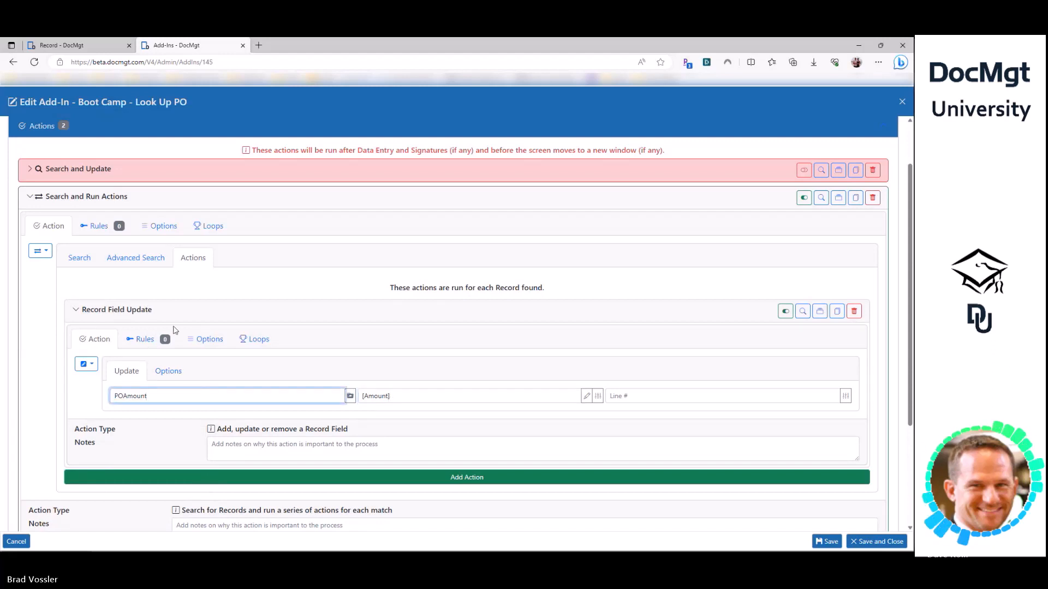
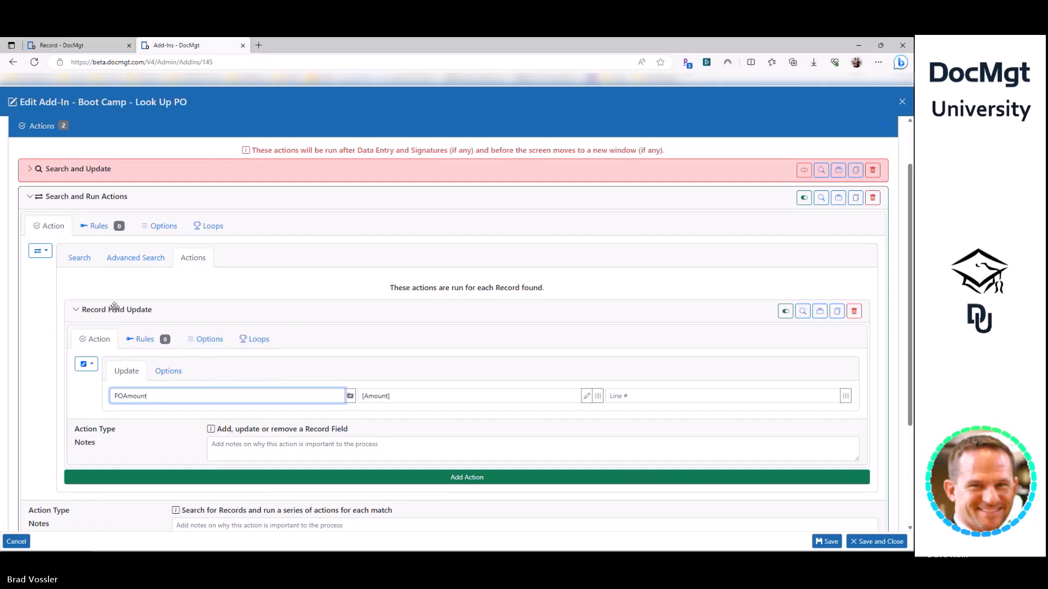
- Switch the nested Record Field Update's Options to apply to the Alternate Record
click(182, 278)
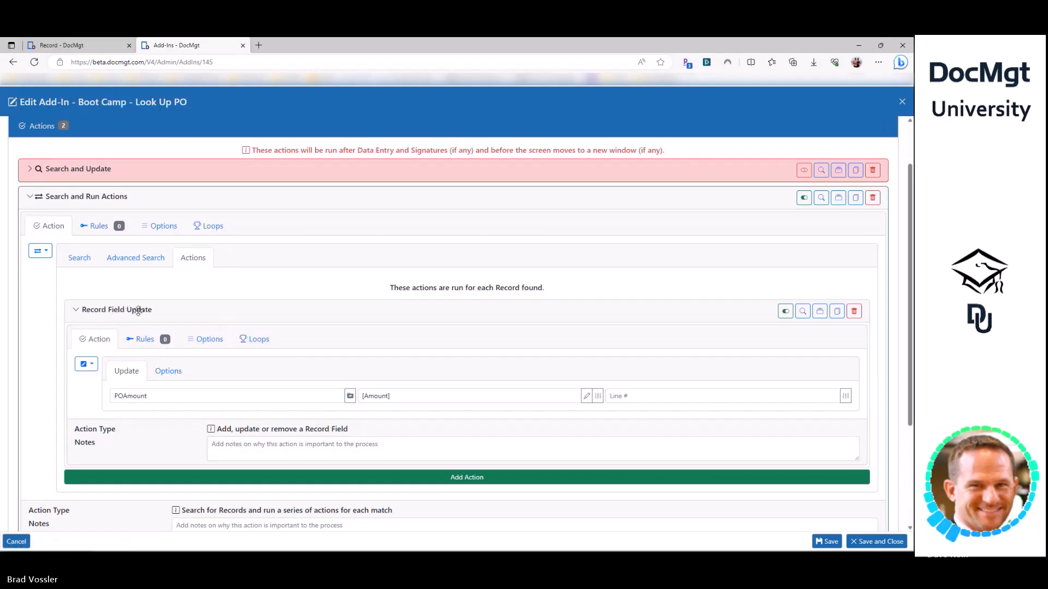
click(160, 376)
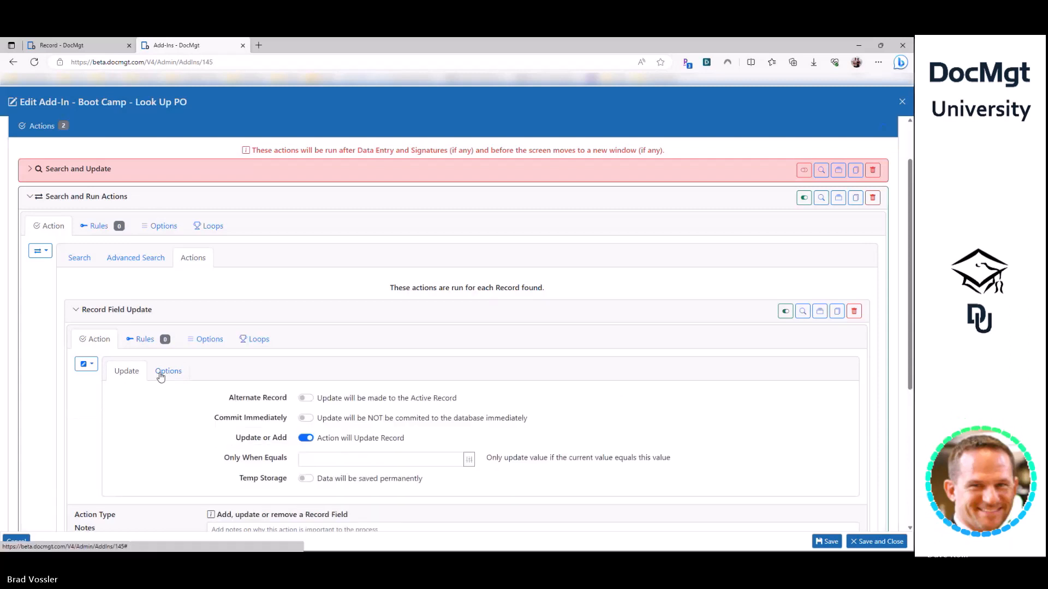
click(305, 399)
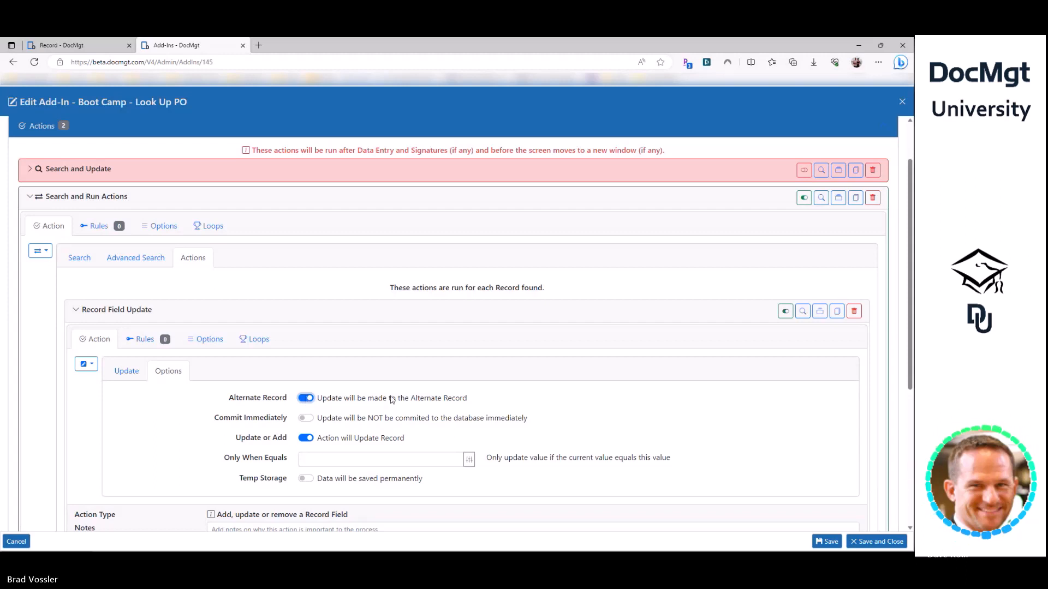
drag(228, 400, 289, 400)
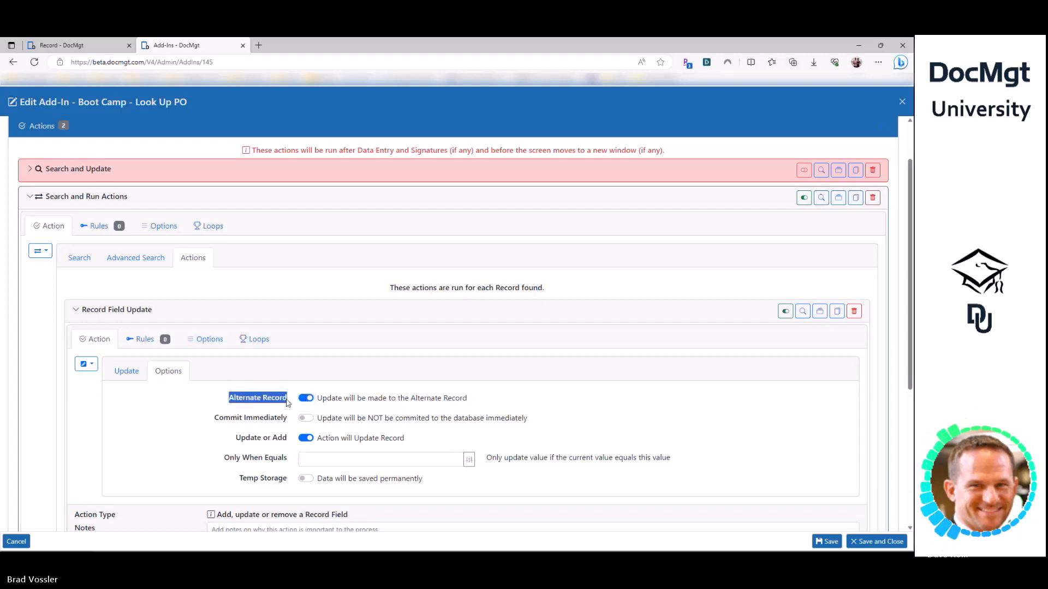
click(213, 401)
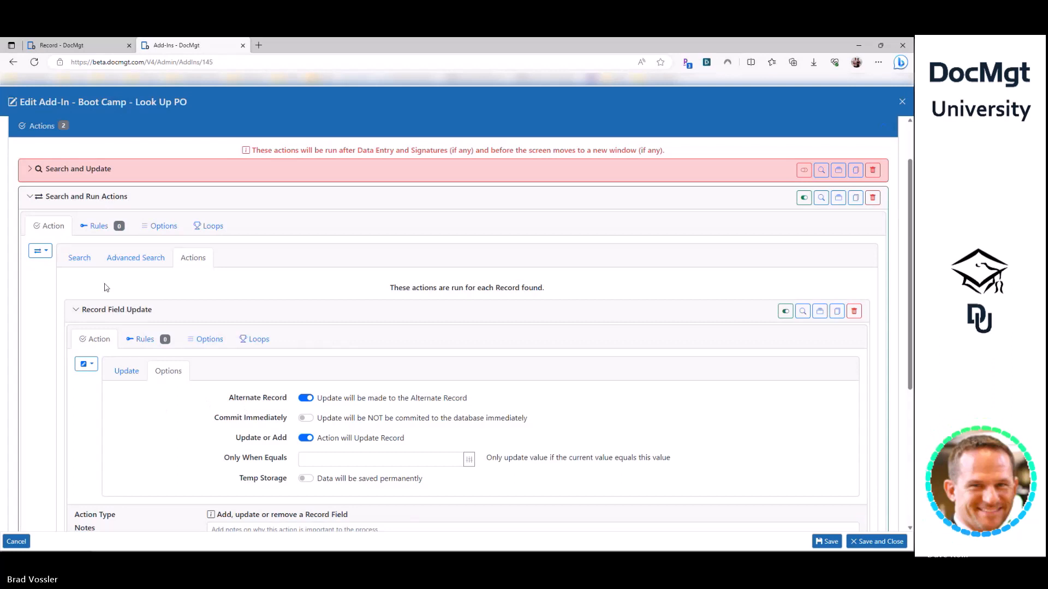
- Review the criteria and the POAmount-to-[Amount] update, then collapse Search and Run Actions
click(70, 261)
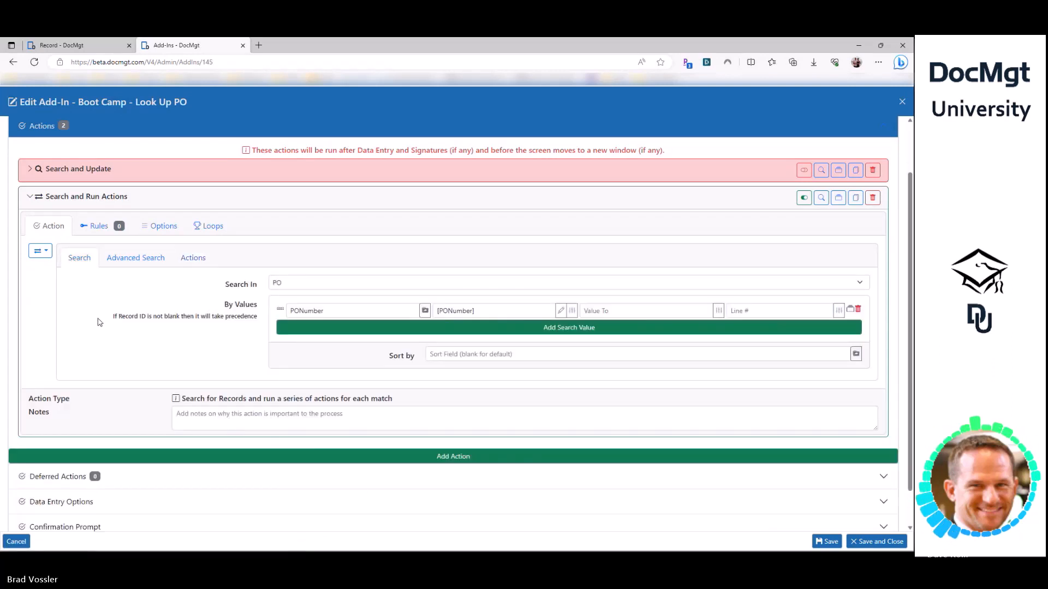
click(200, 262)
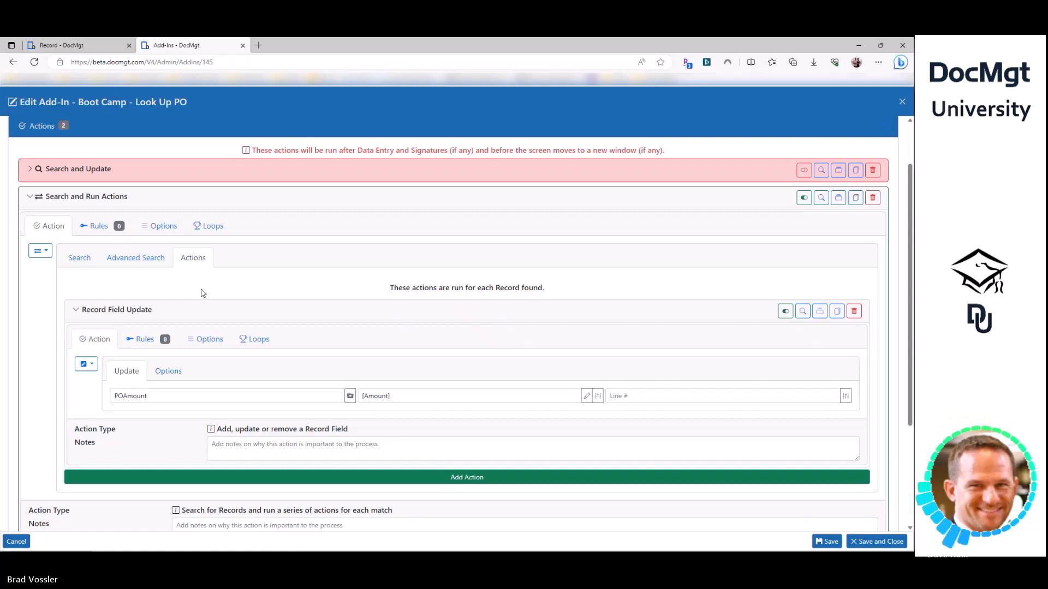
click(168, 373)
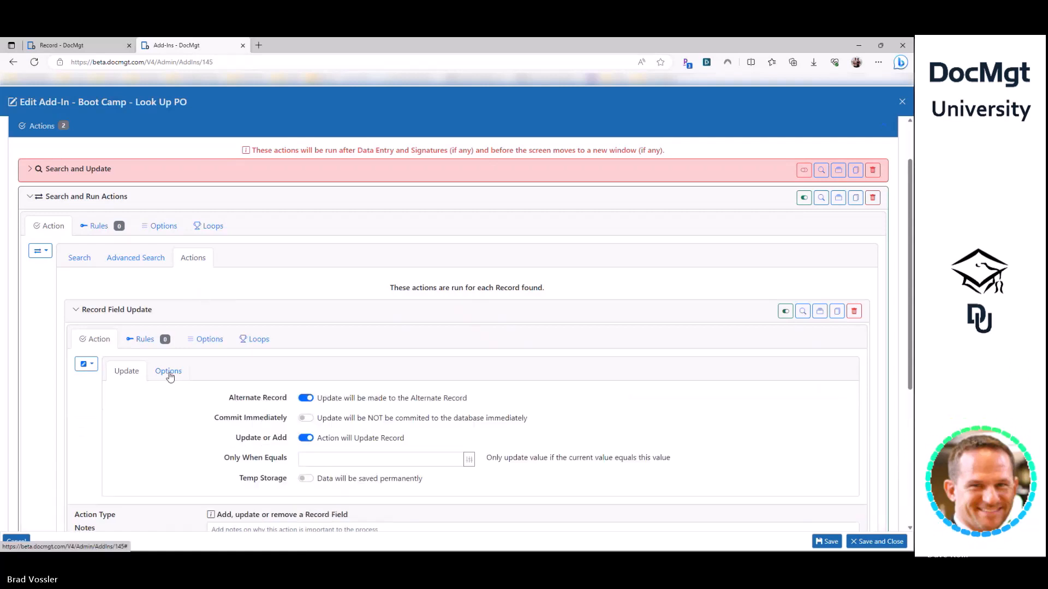
click(169, 372)
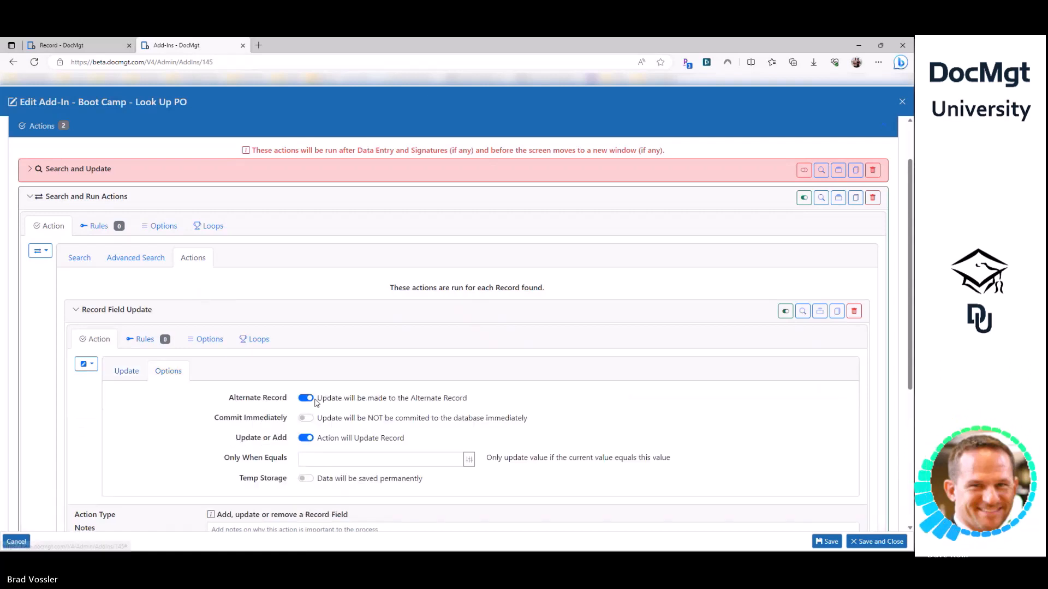
click(127, 372)
double_click(129, 395)
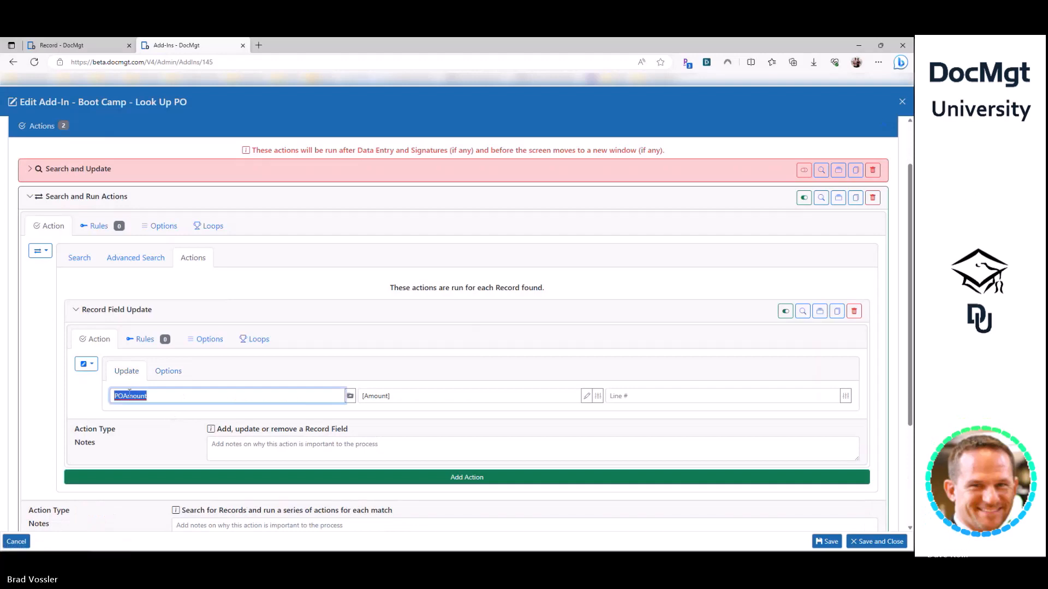
click(392, 395)
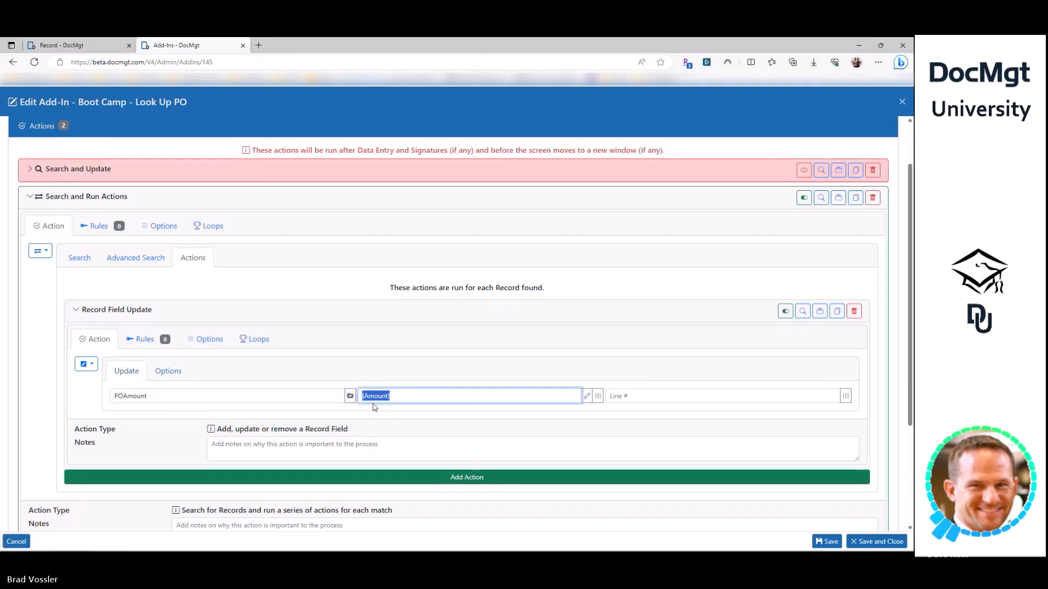
click(170, 396)
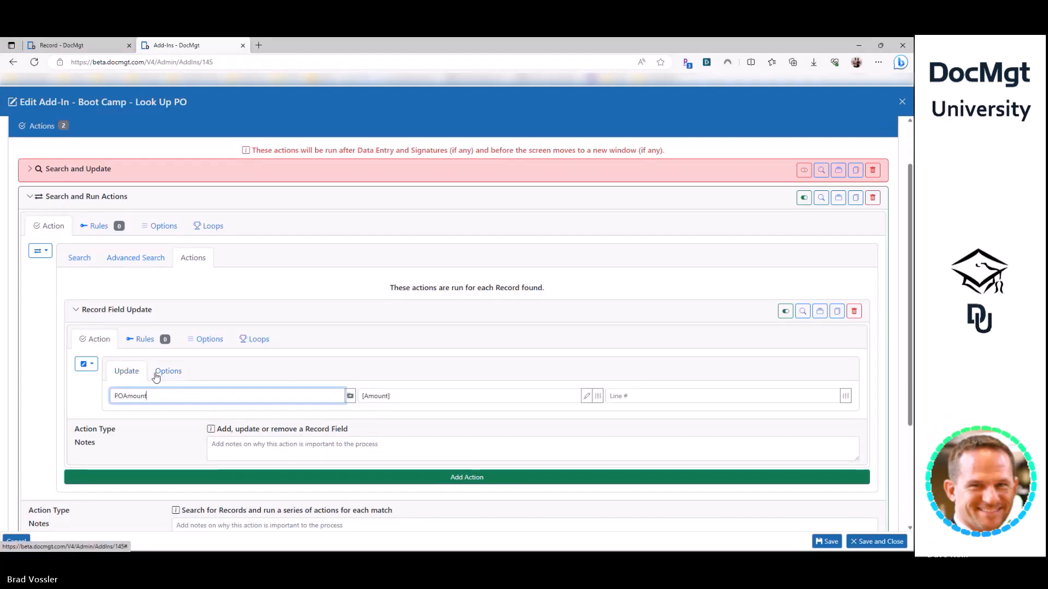
click(156, 435)
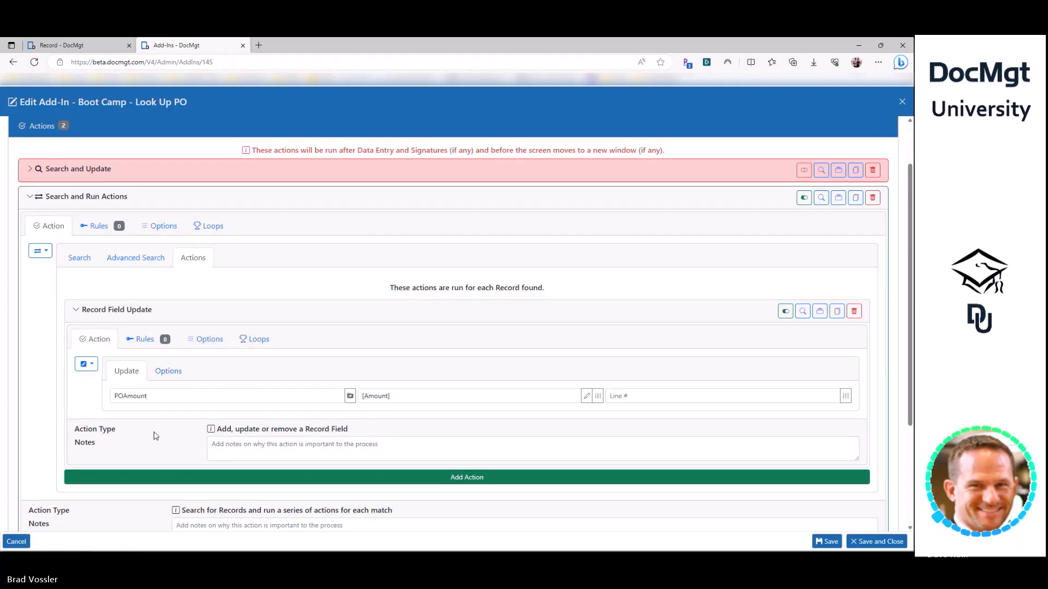
click(101, 196)
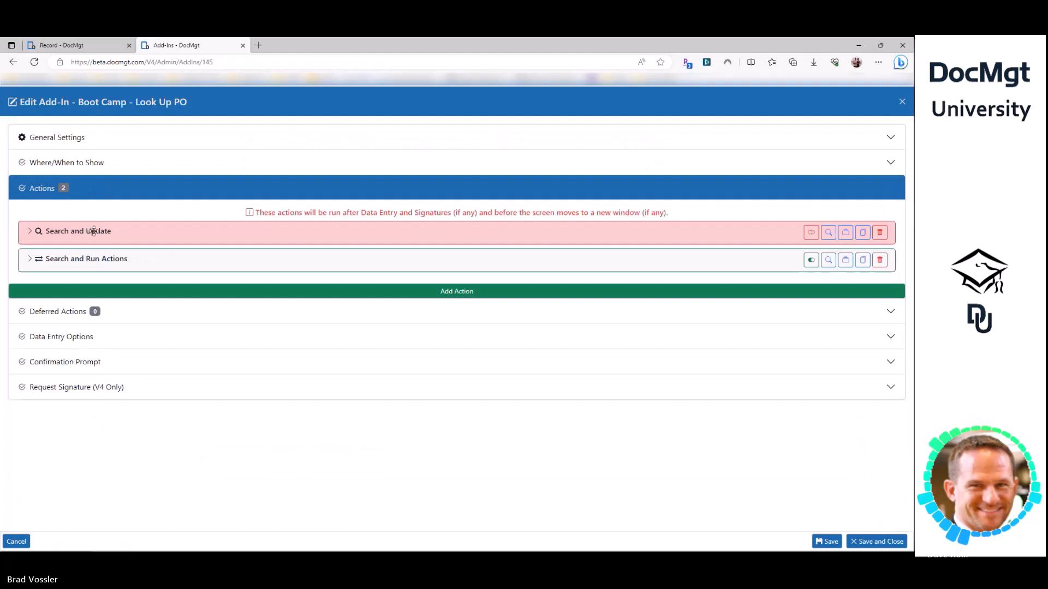
- Expand Search and Update and toggle its Update Record between found records and the active record
click(94, 231)
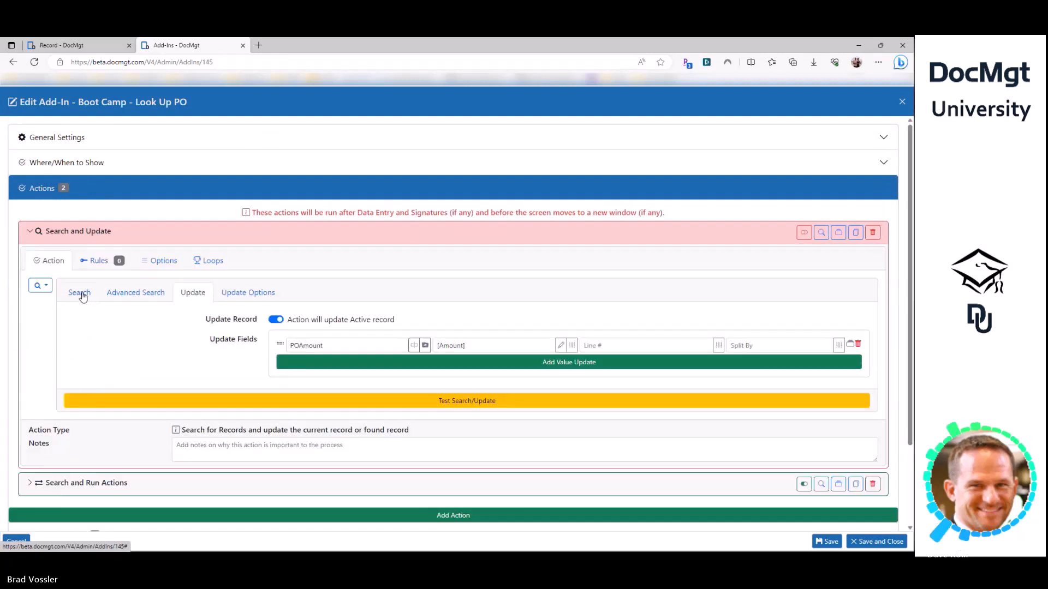
click(279, 321)
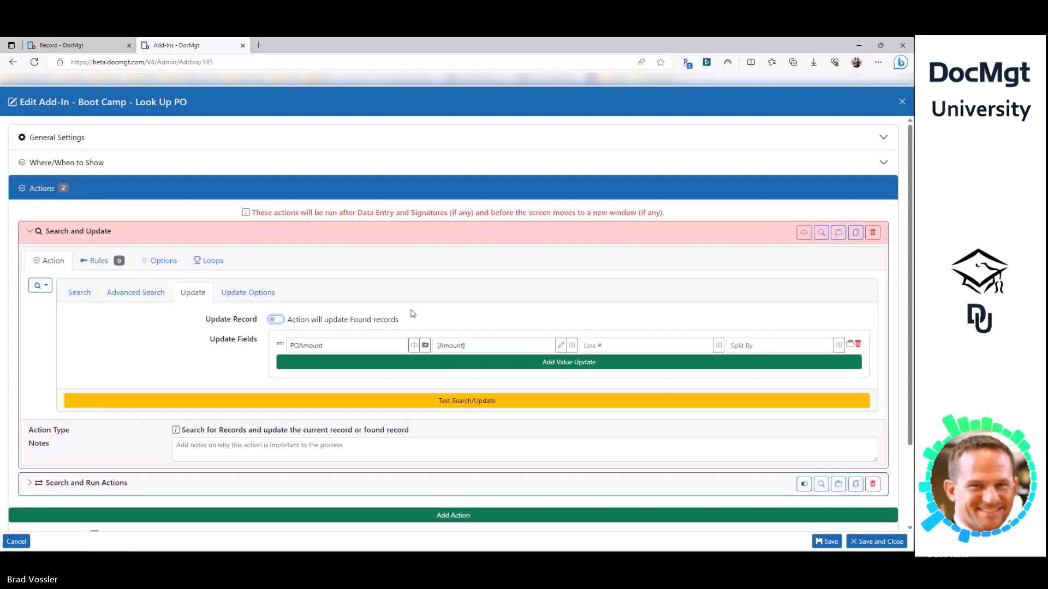
click(363, 321)
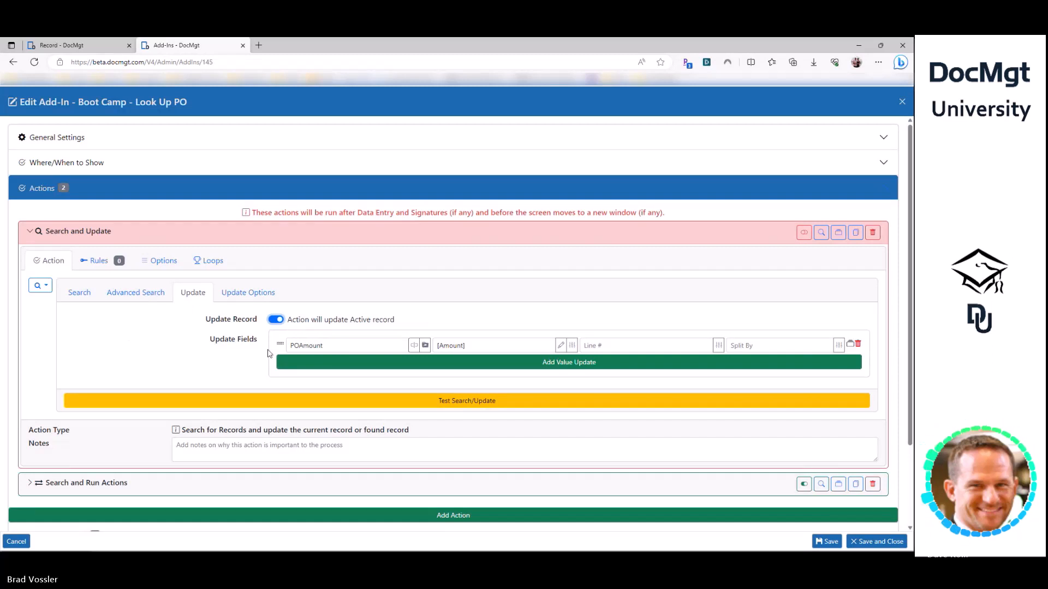
drag(418, 324, 299, 324)
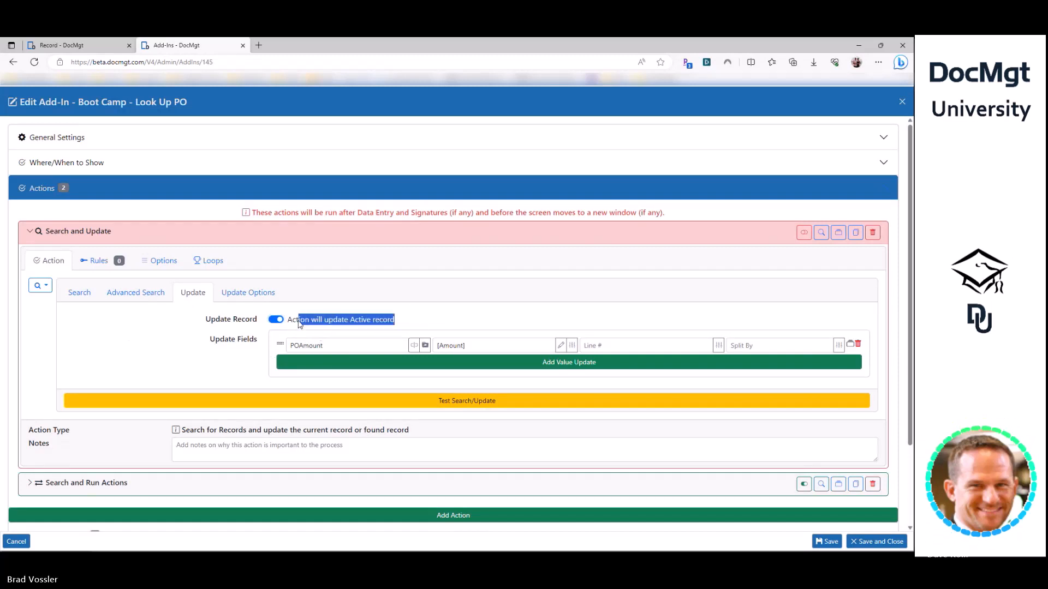
click(223, 348)
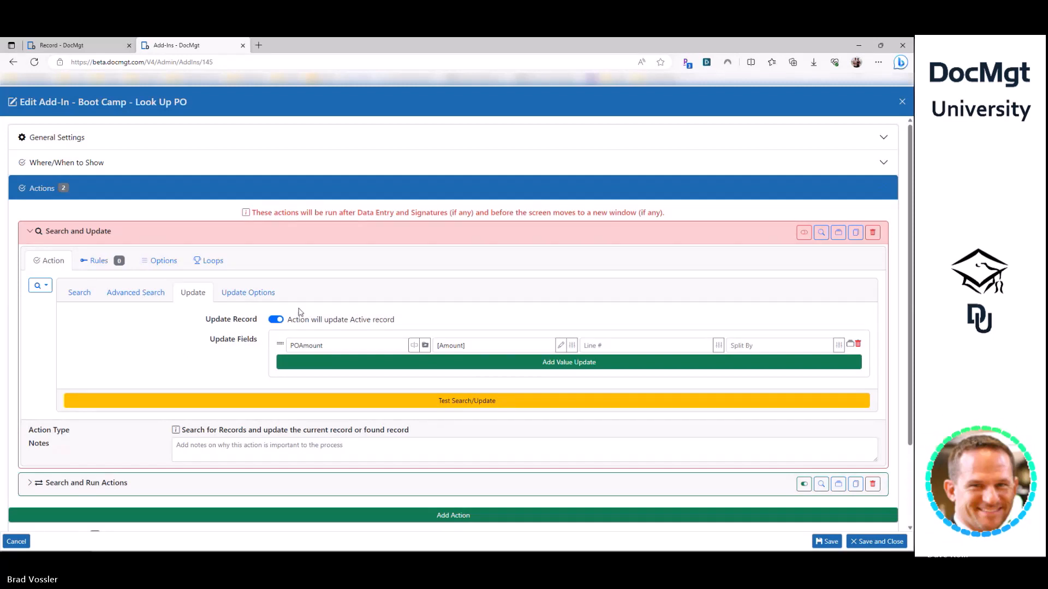
click(300, 320)
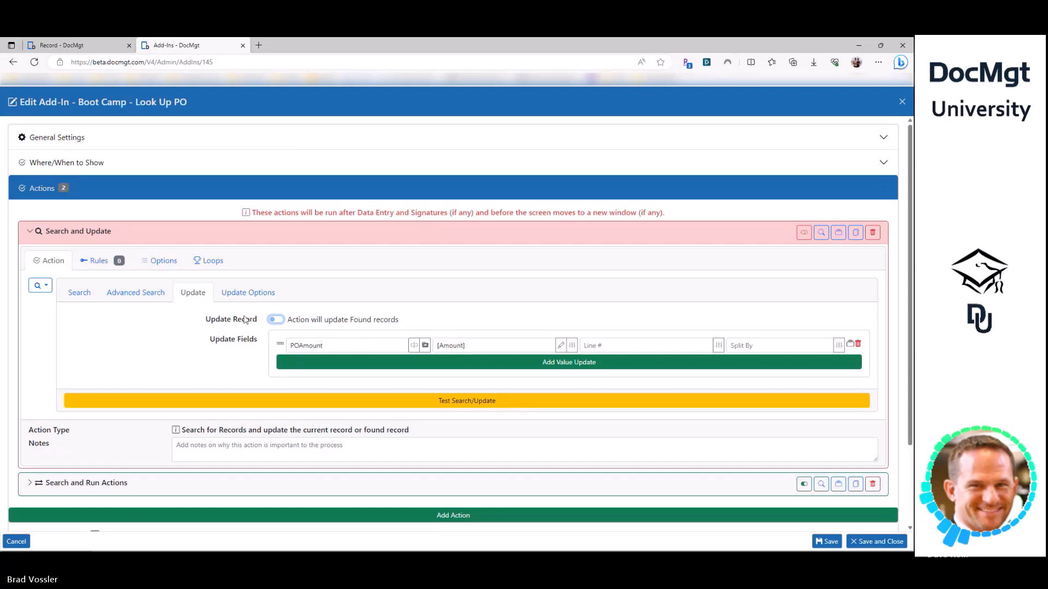
- Set Advanced Search Max Records to 100, collapse Search and Update, and expand Search and Run Actions
click(235, 294)
click(162, 294)
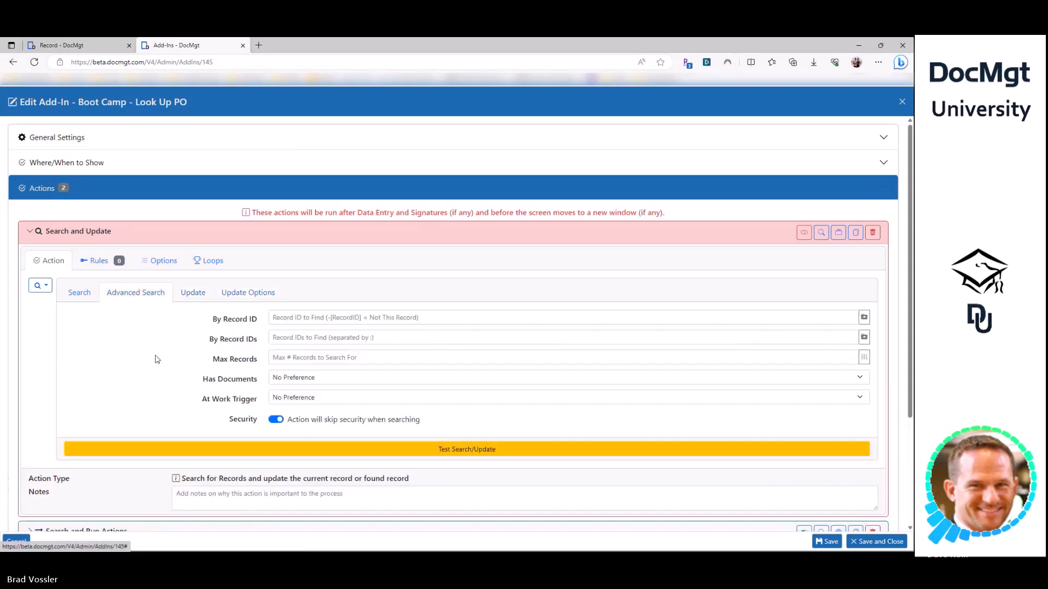
click(268, 357)
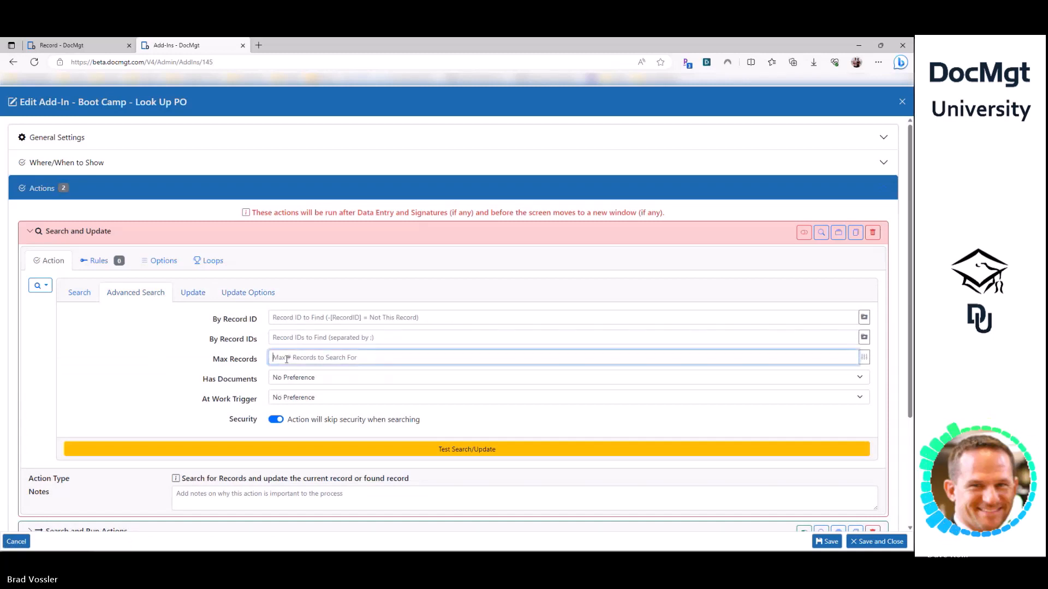
text(100)
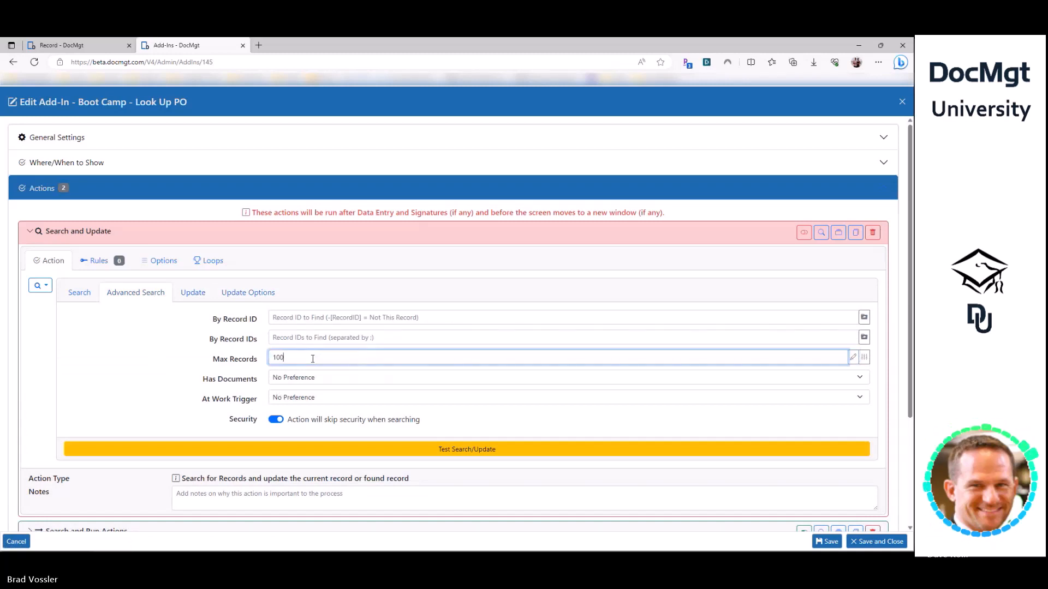
click(194, 293)
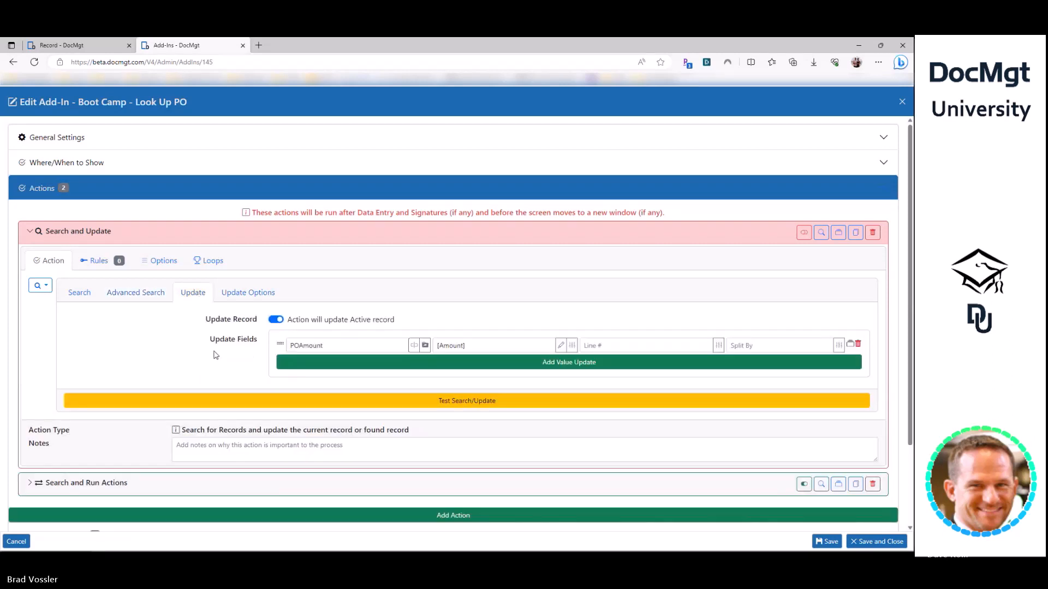
click(166, 233)
click(235, 260)
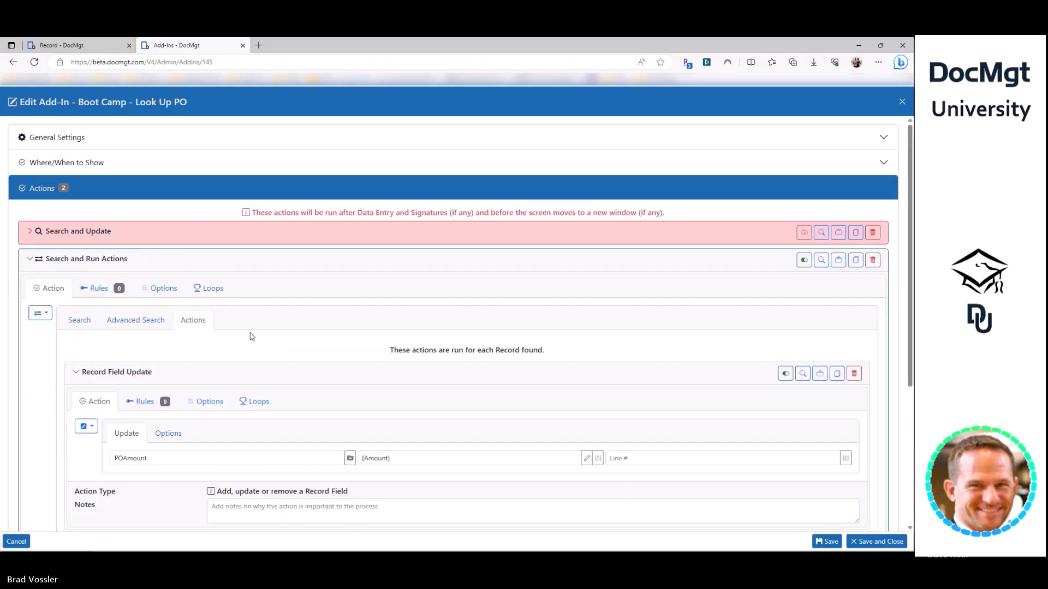
- Check the PO criteria and the nested update's Options and Update tabs, then expand Search and Update
scroll(215, 398, down, 2)
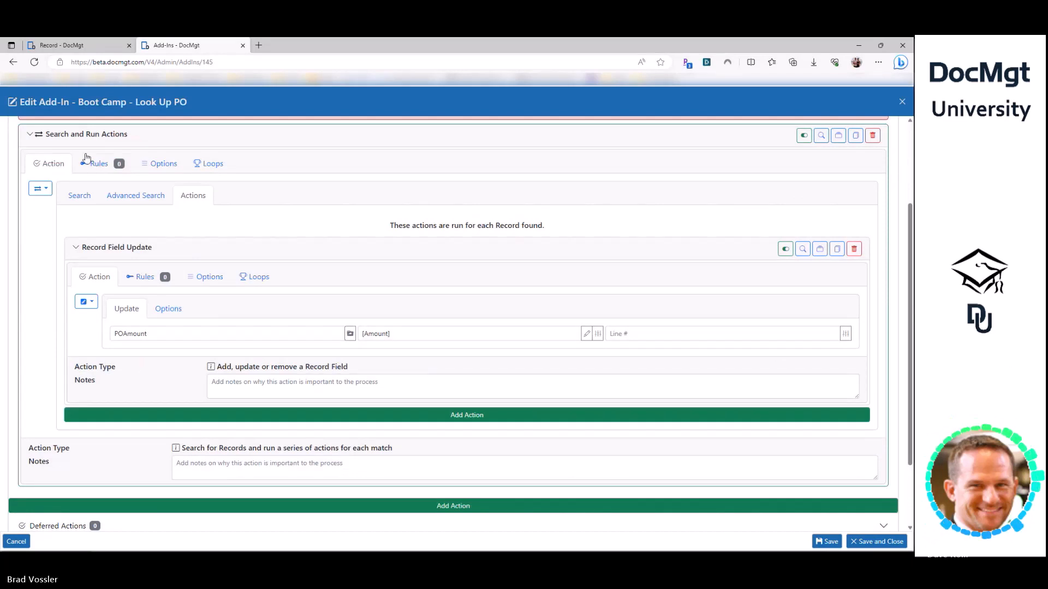
click(81, 198)
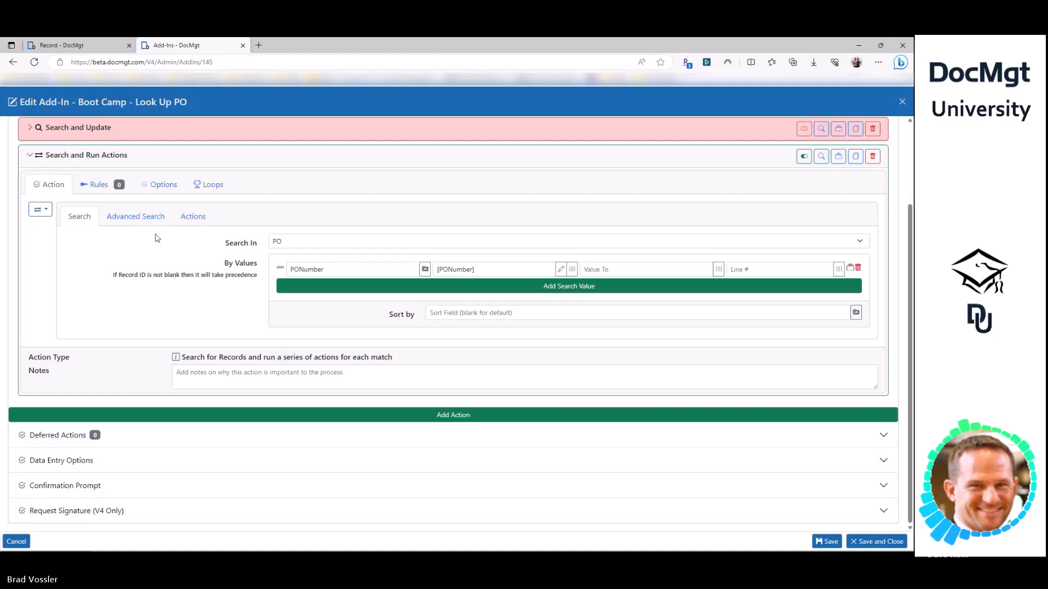
click(193, 219)
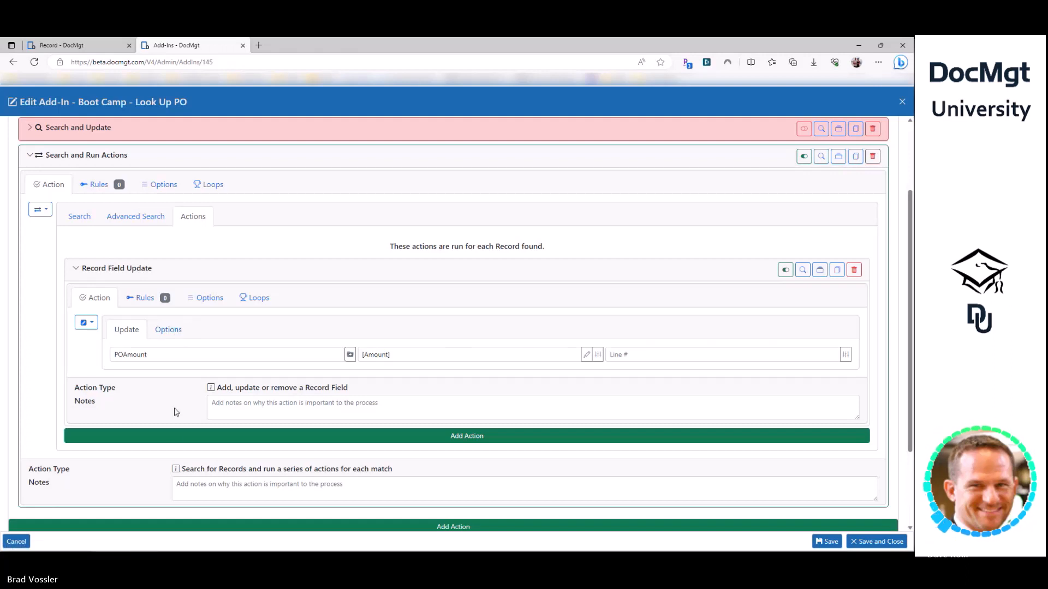
click(160, 333)
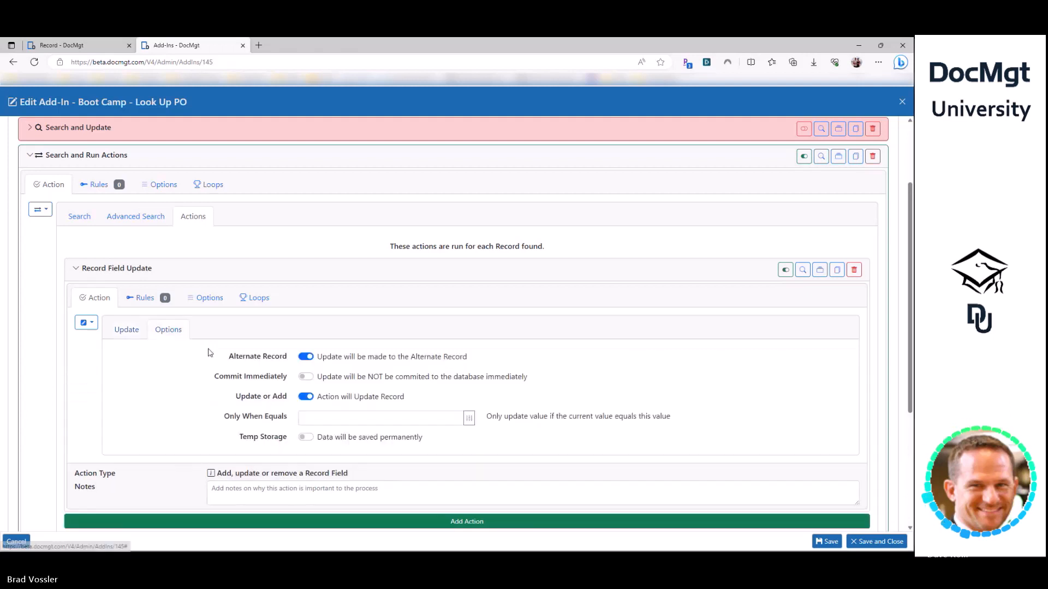
click(131, 330)
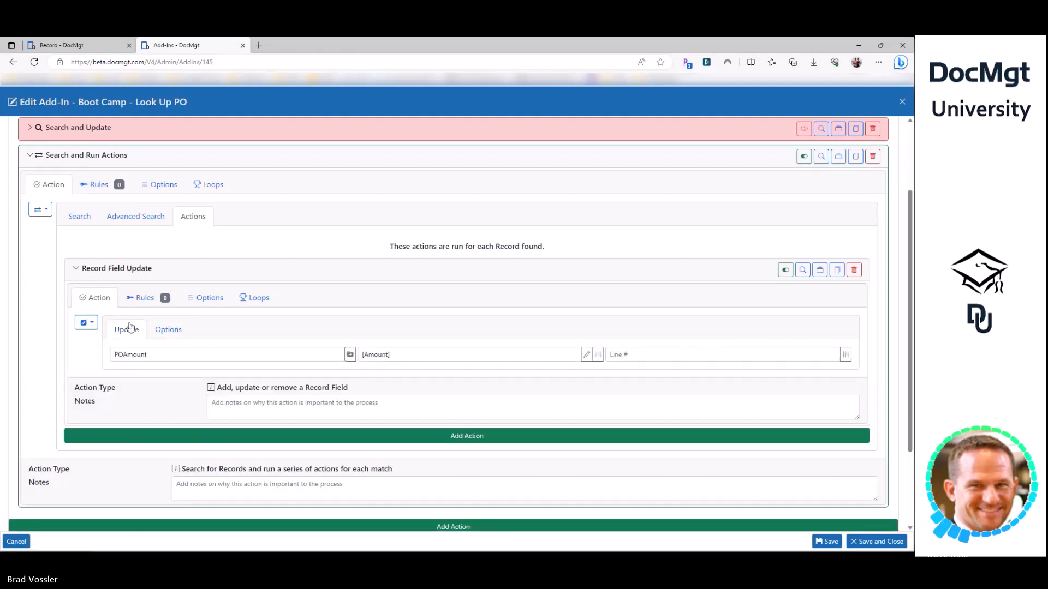
scroll(122, 327, up, 3)
click(77, 231)
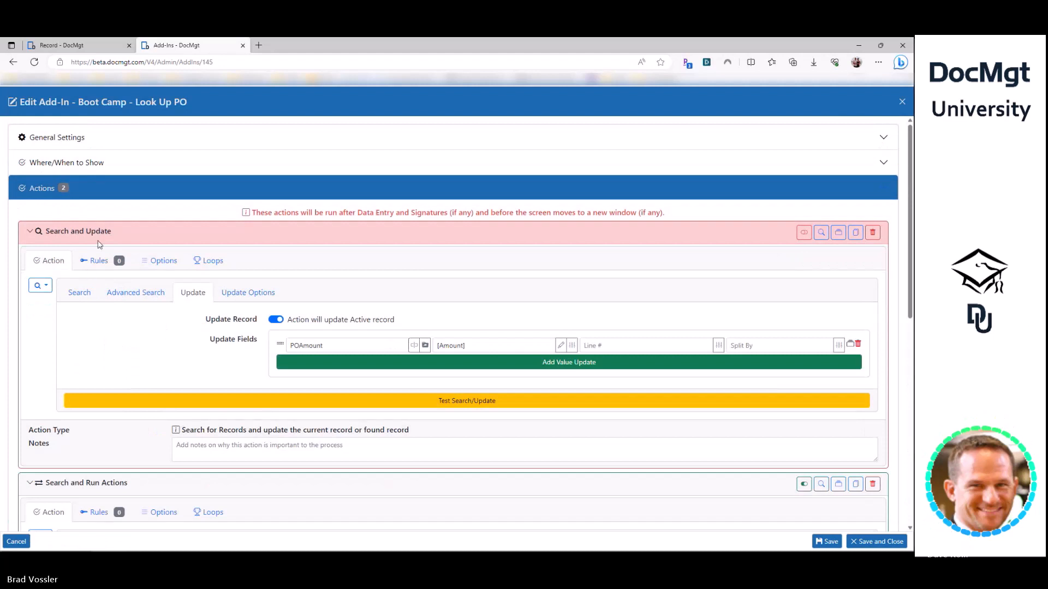
- Collapse Search and Update, enter 1 in Advanced Search Max Records, then clear it again
click(96, 234)
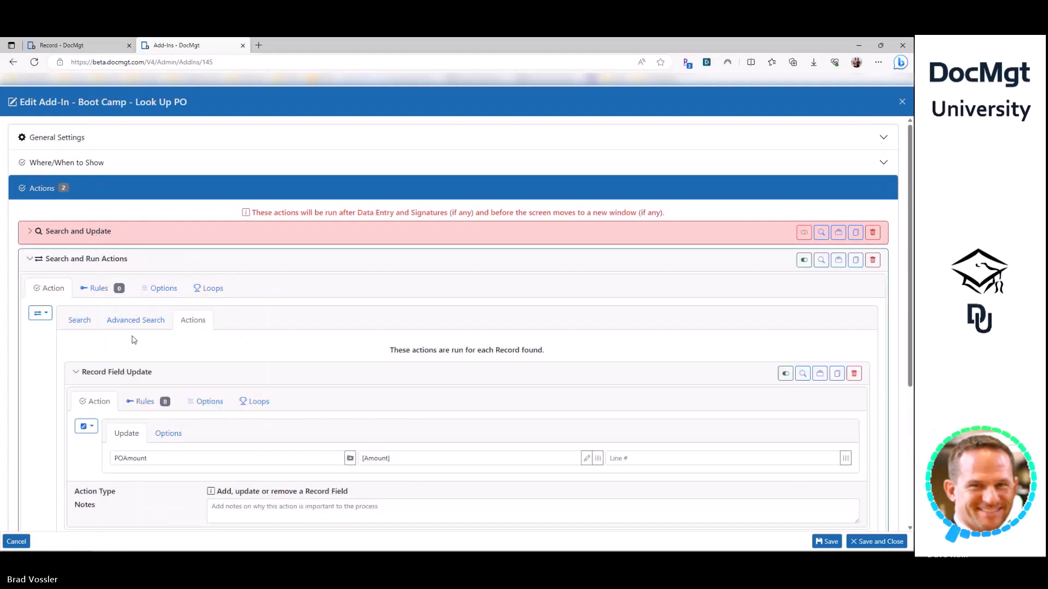
scroll(134, 340, down, 1)
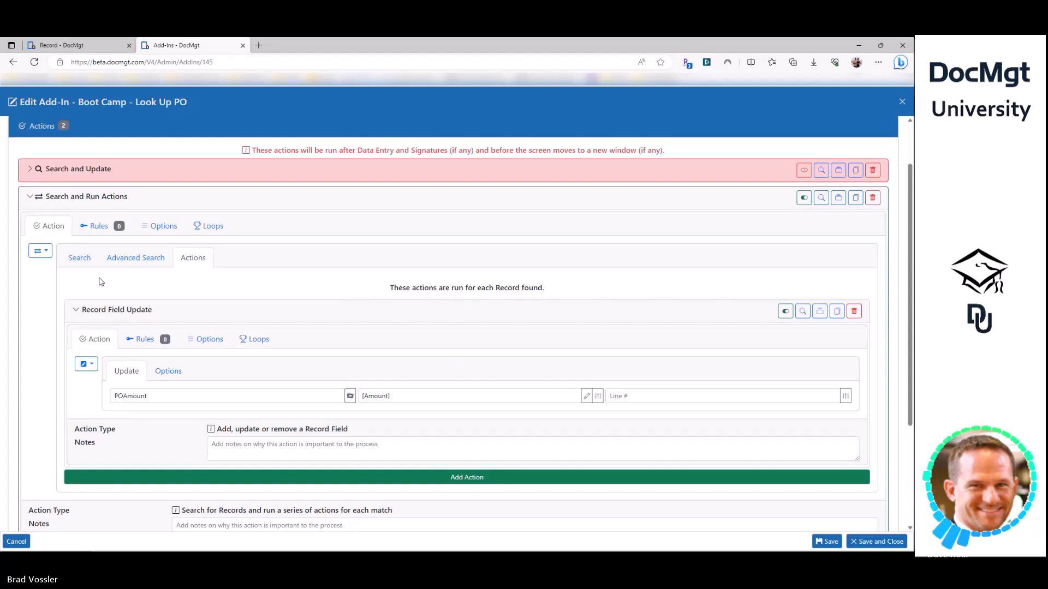
click(133, 258)
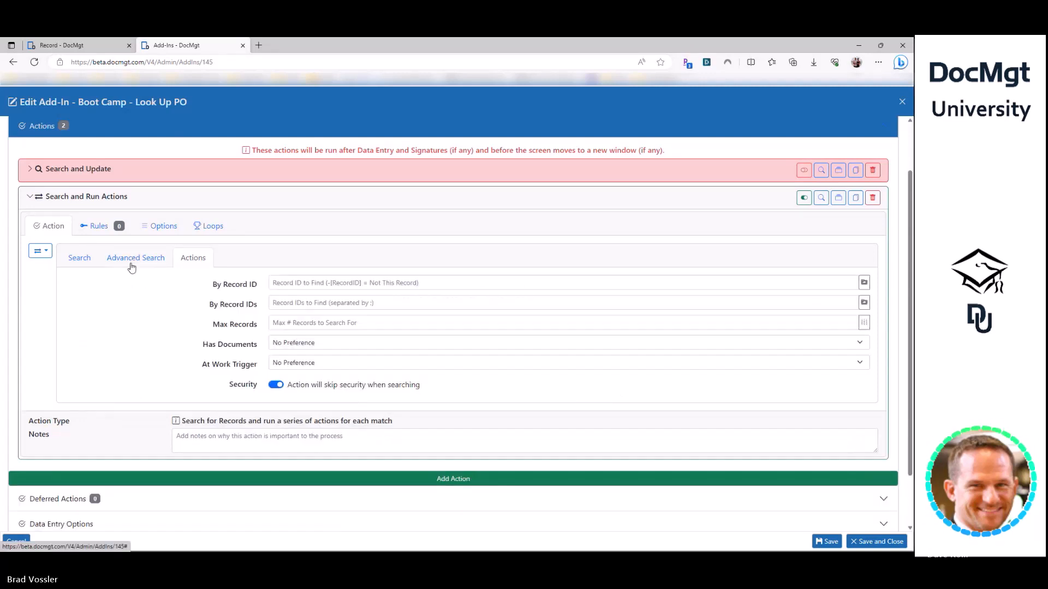
click(234, 324)
text(1)
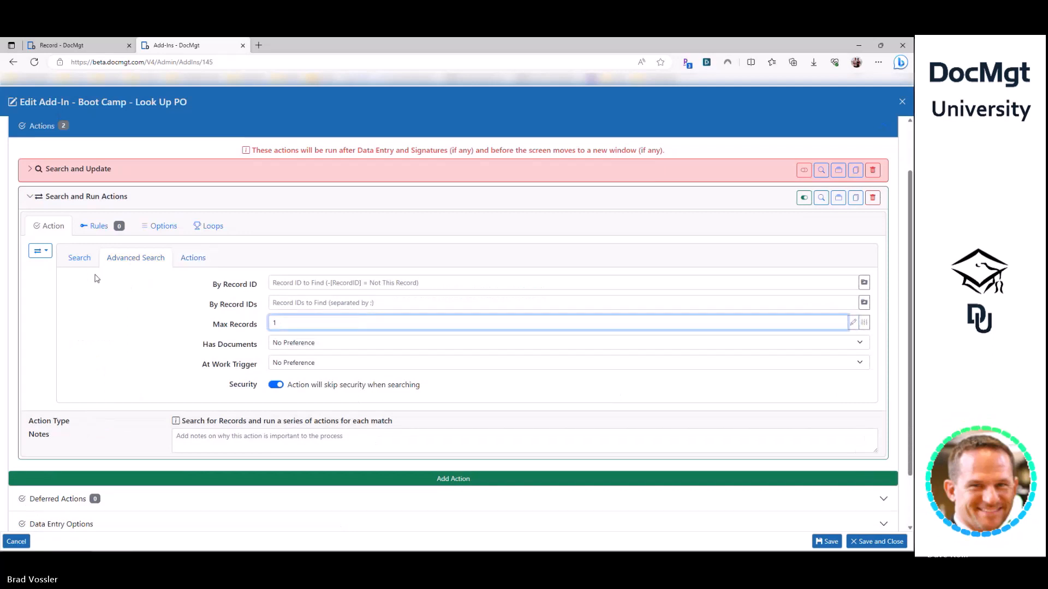
click(80, 258)
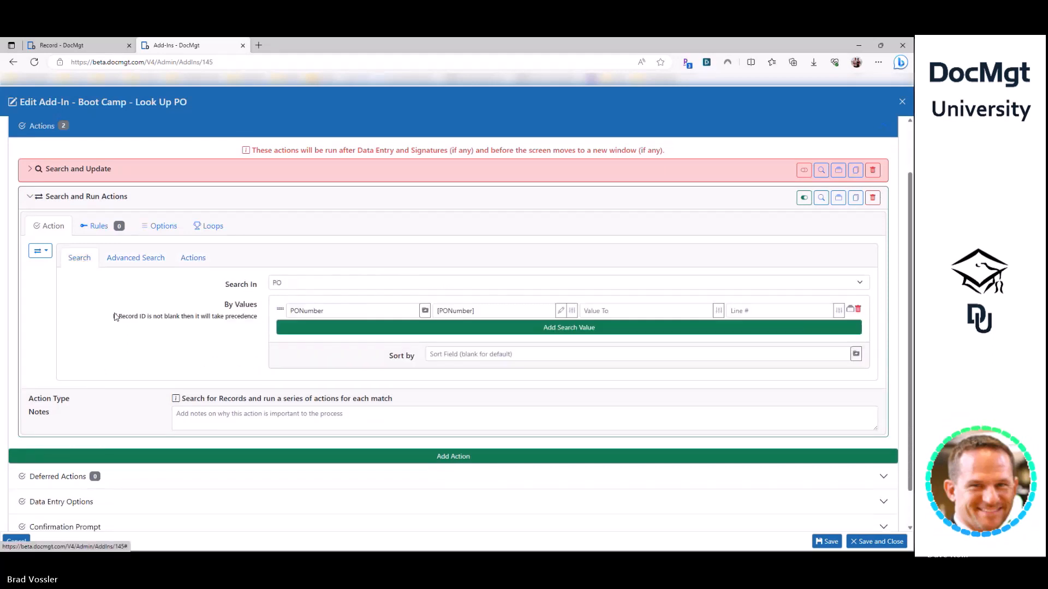
click(189, 268)
click(131, 262)
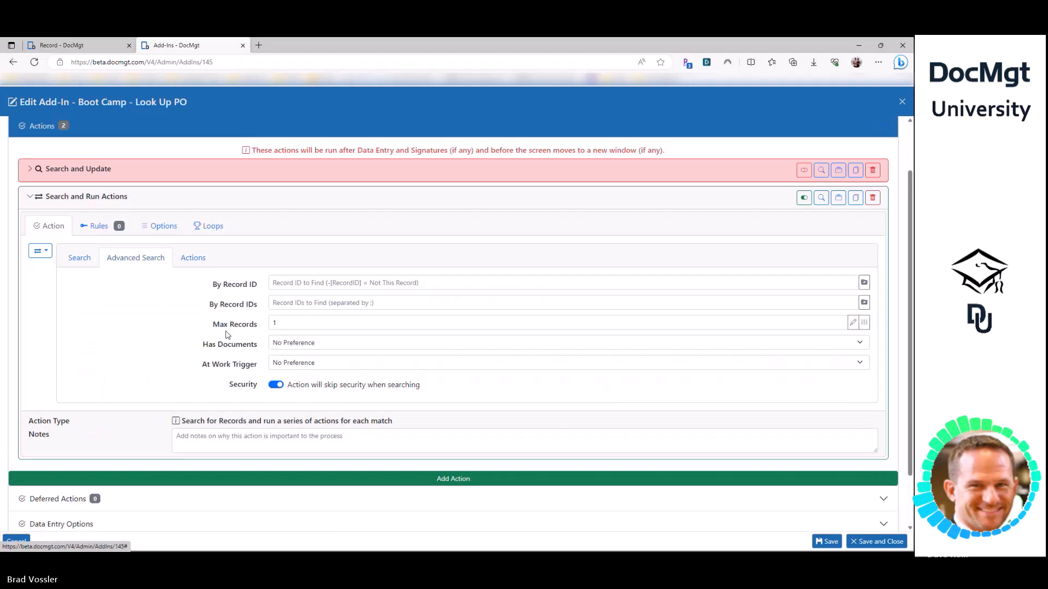
click(278, 324)
key(BackSpace)
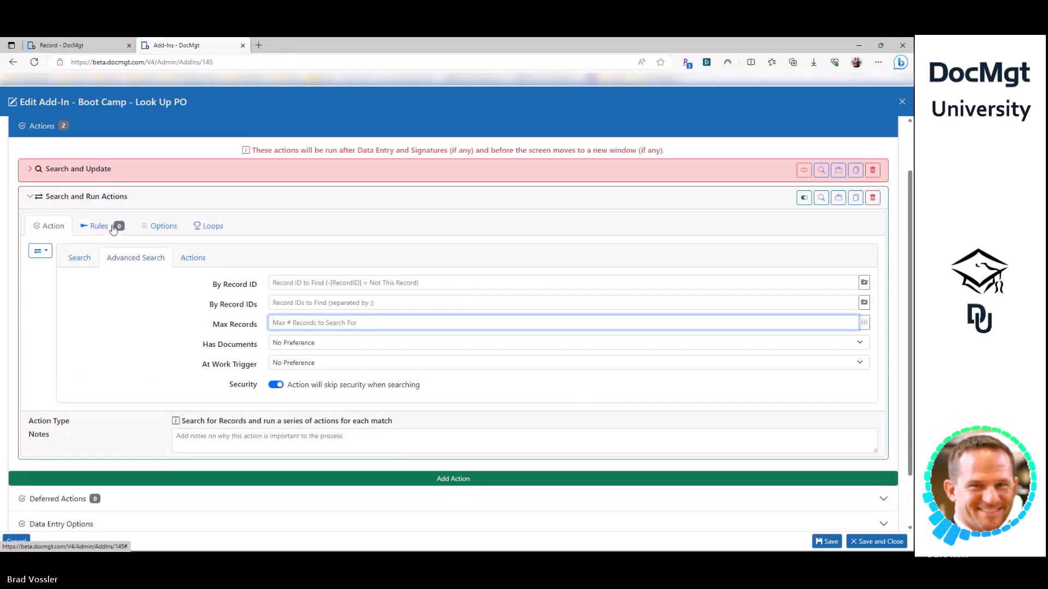
- Return to the Actions sub-tab and re-expand the nested POAmount Record Field Update
click(195, 261)
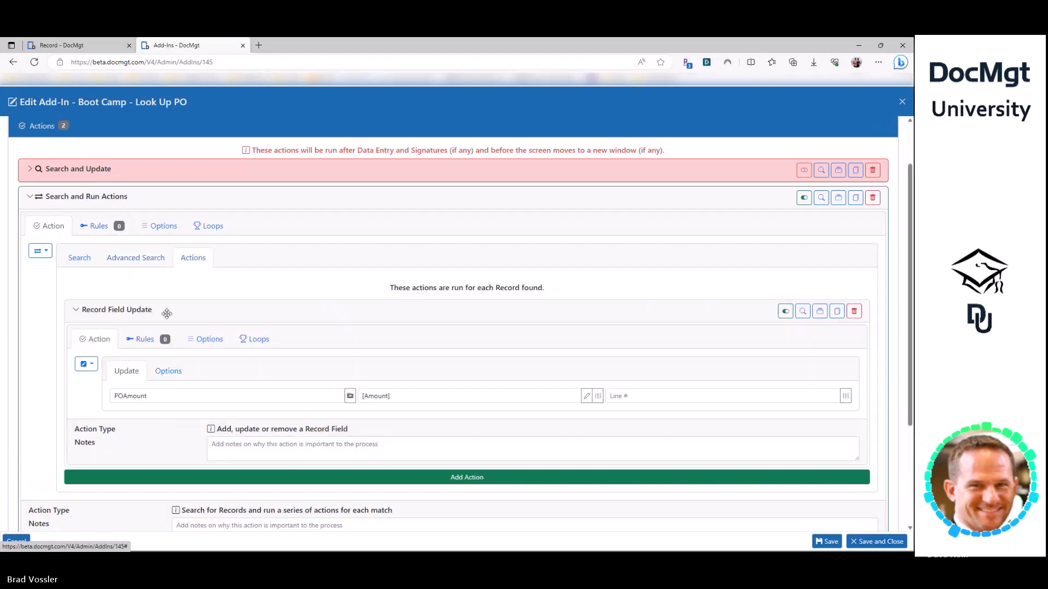
click(167, 314)
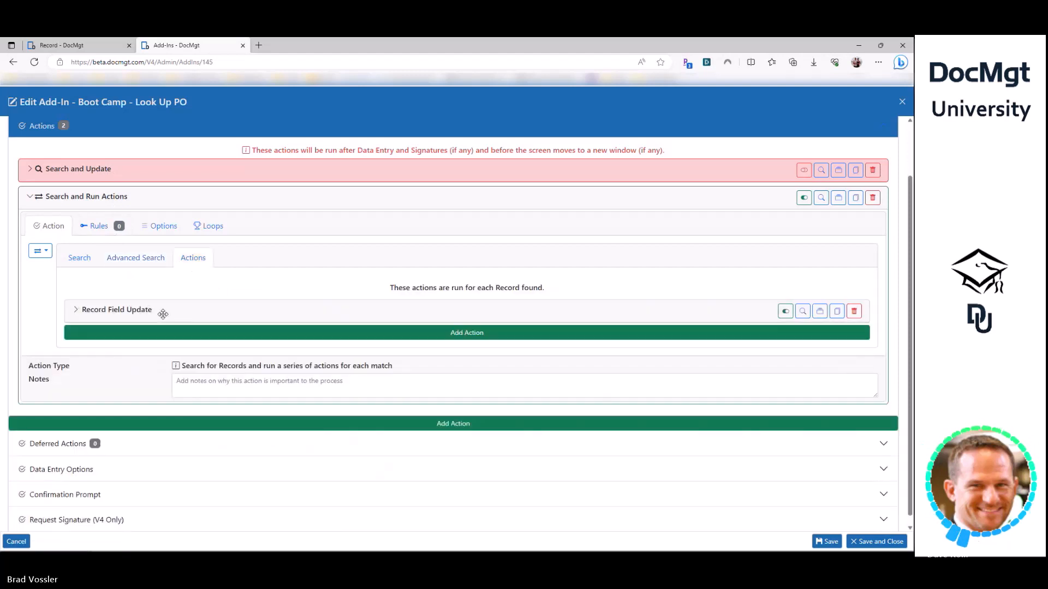
click(132, 311)
double_click(146, 394)
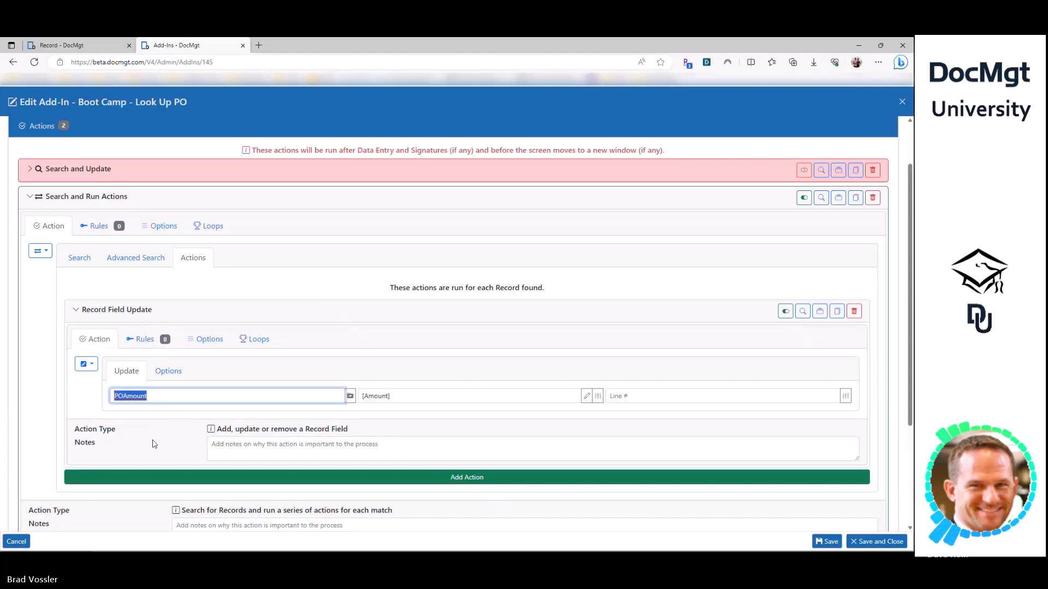
click(150, 442)
- Add a second Record Field Update with the field name RemainingAmount
scroll(152, 388, down, 3)
click(132, 324)
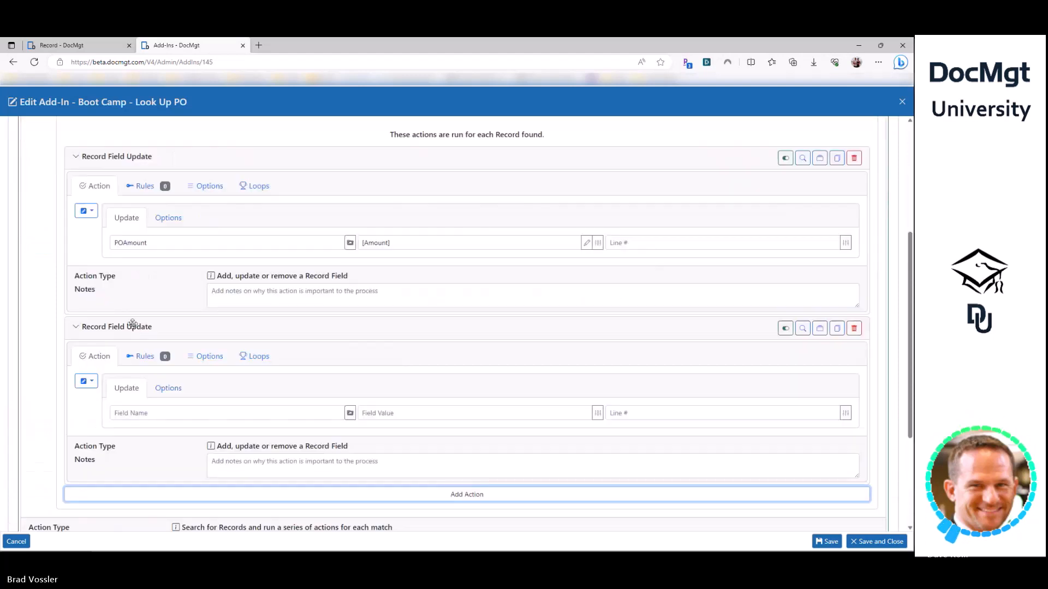
click(139, 413)
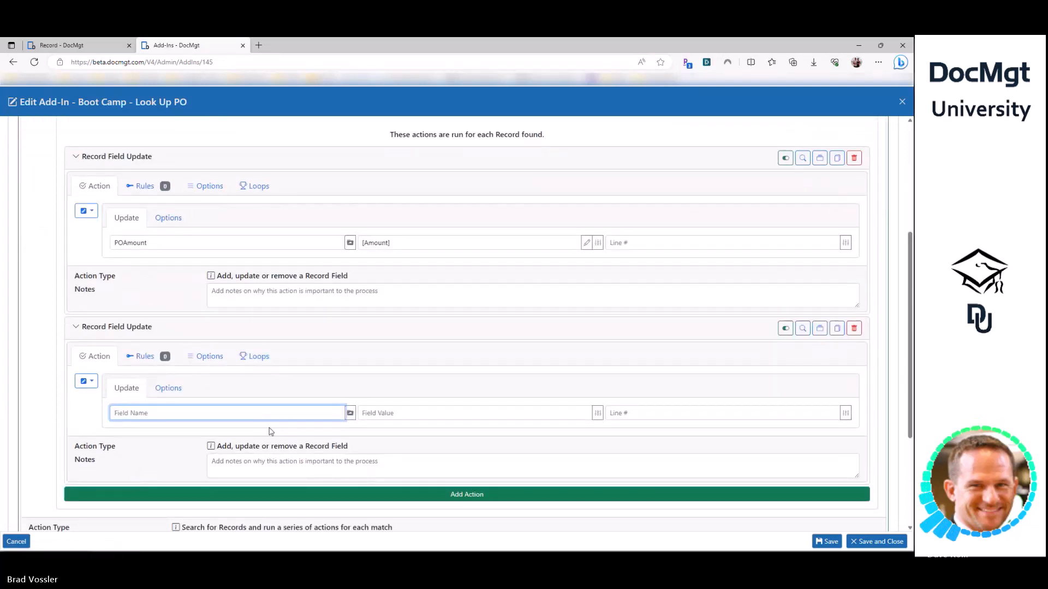
text(RemainingAmount)
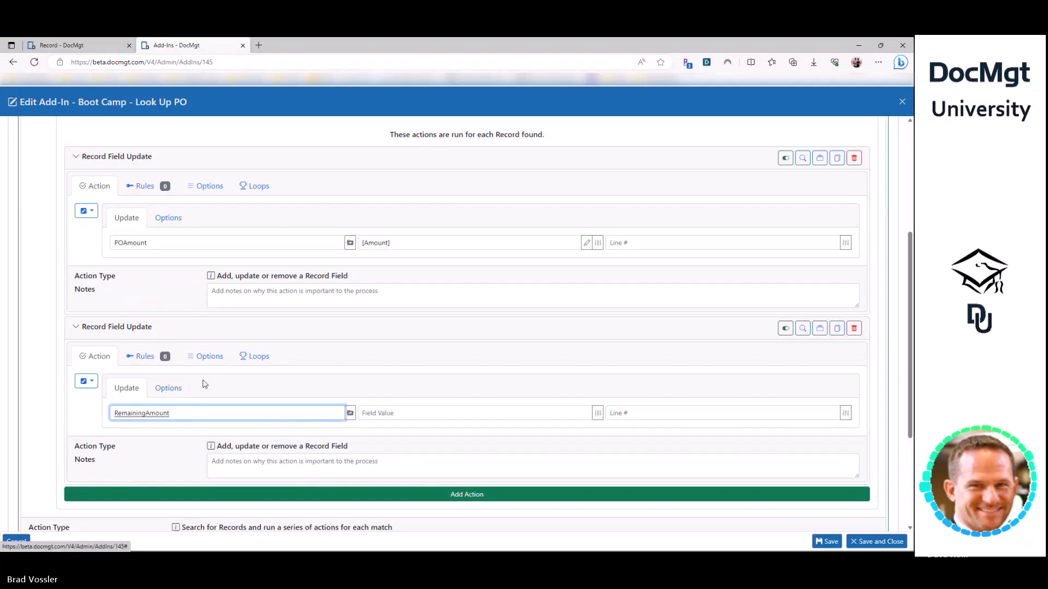
click(169, 389)
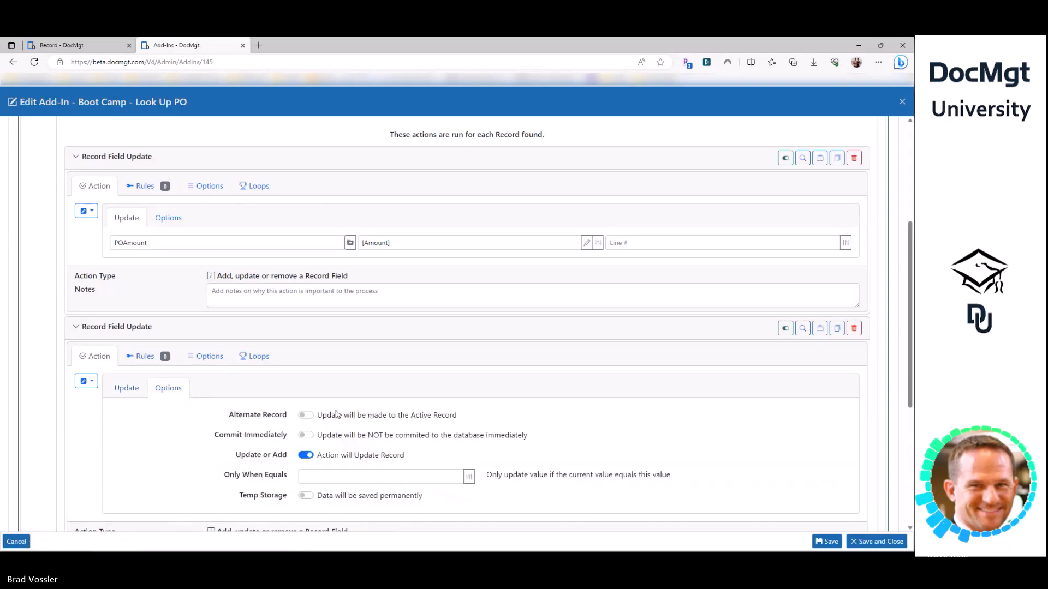
click(126, 389)
right_click(194, 414)
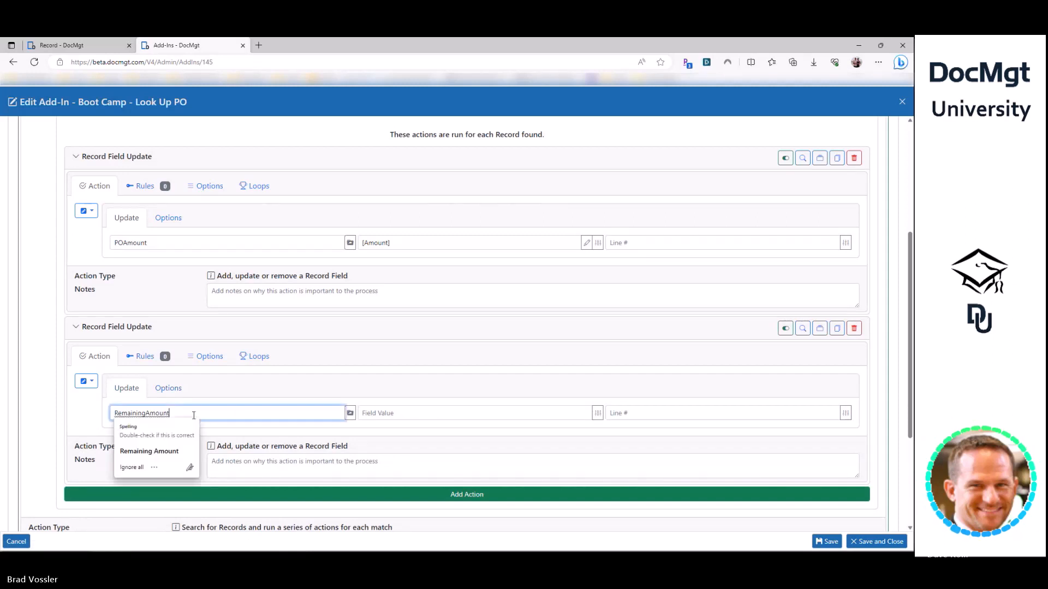
key(Escape)
- Set its field value to [MATH([RemainingAmount]-[<Amount>])]
key(Tab)
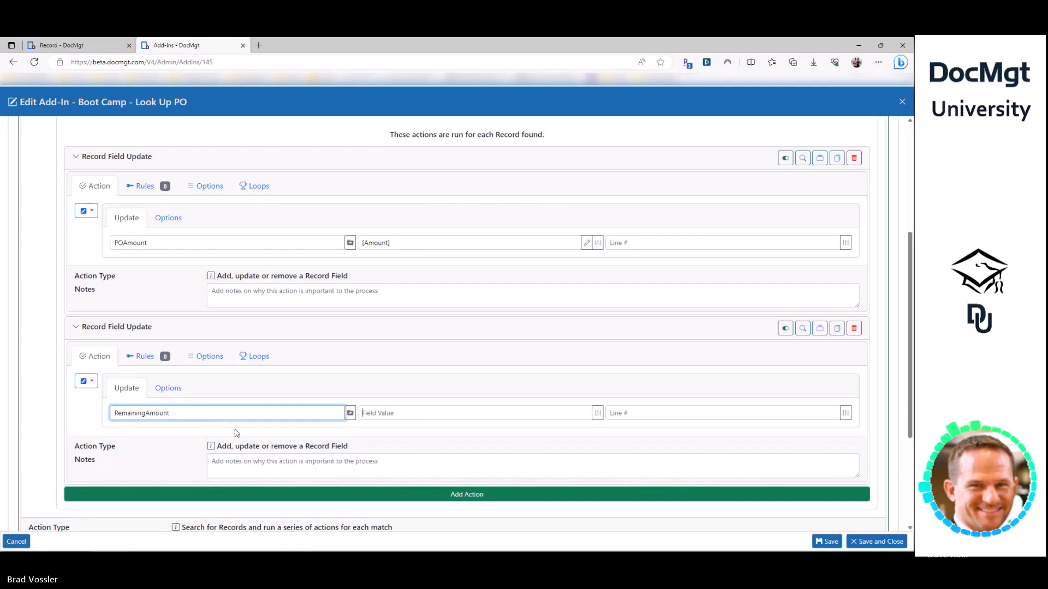
text([MATH()
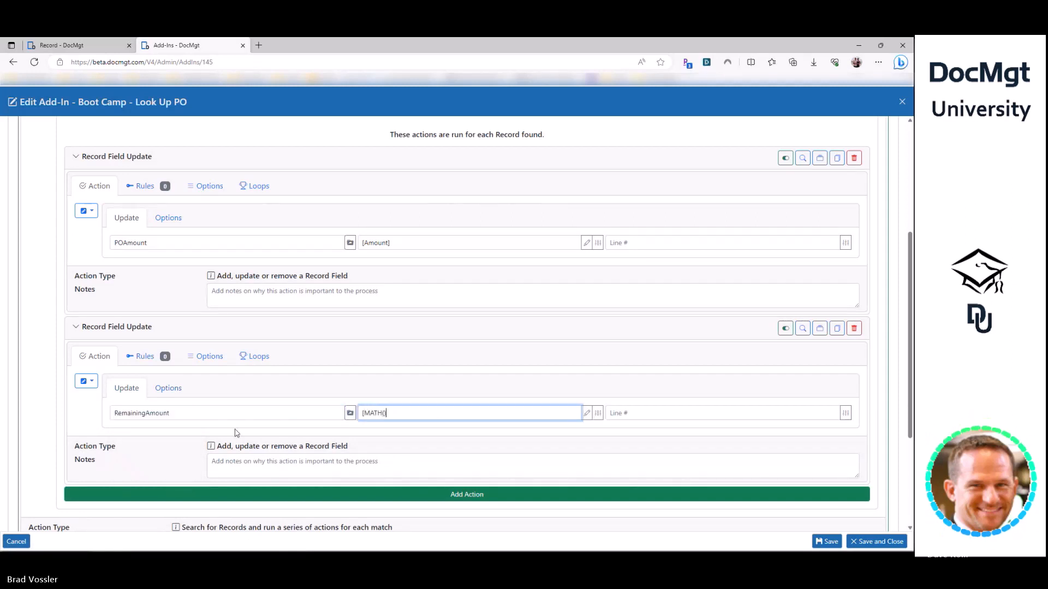
key(shift+Tab)
key(ctrl+c)
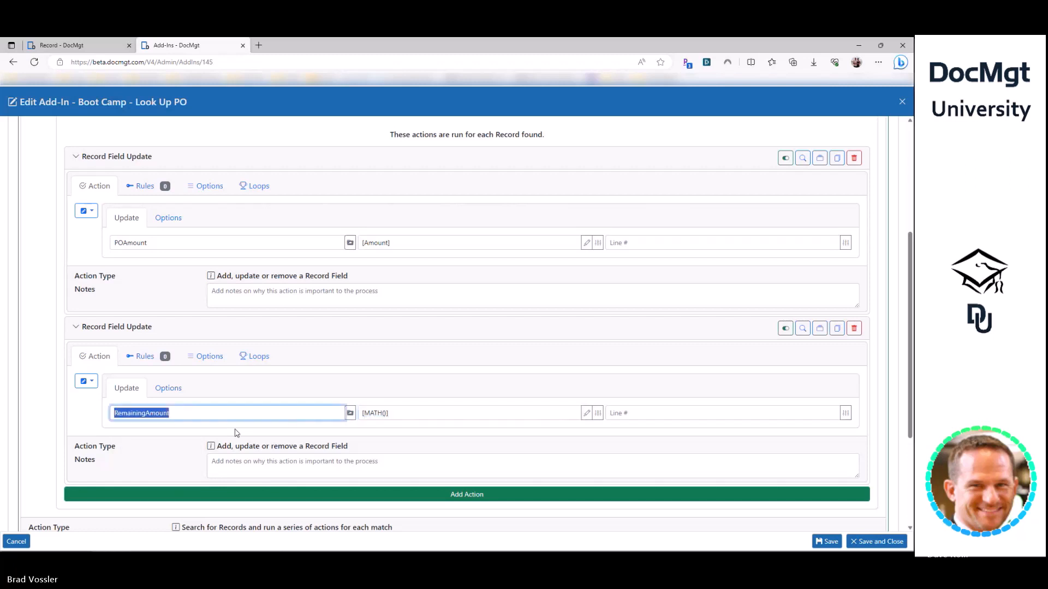
key(Tab)
key(Right)
key(ctrl+v)
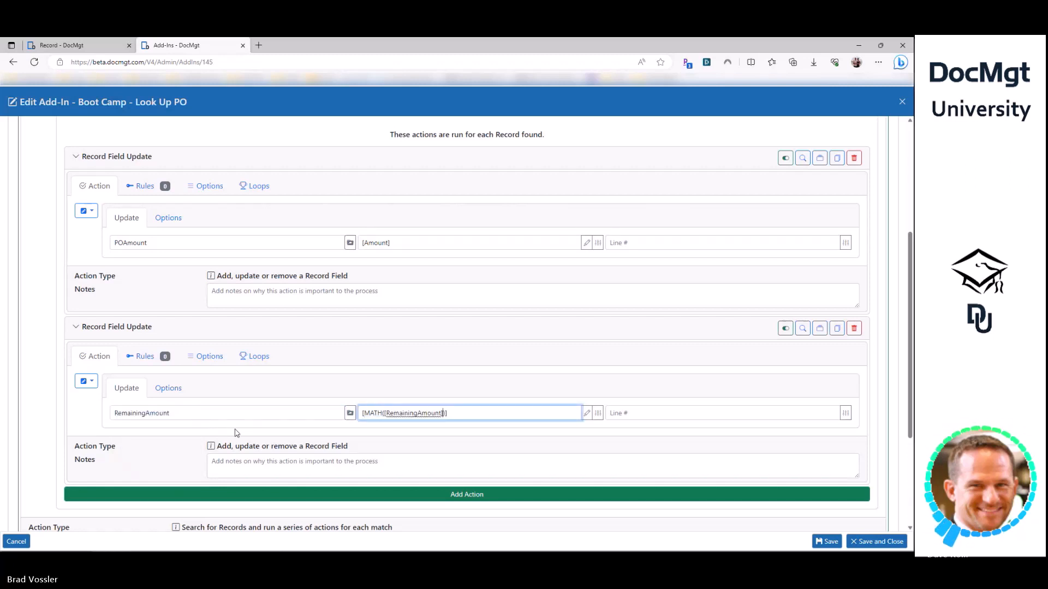
text(-[Amun)
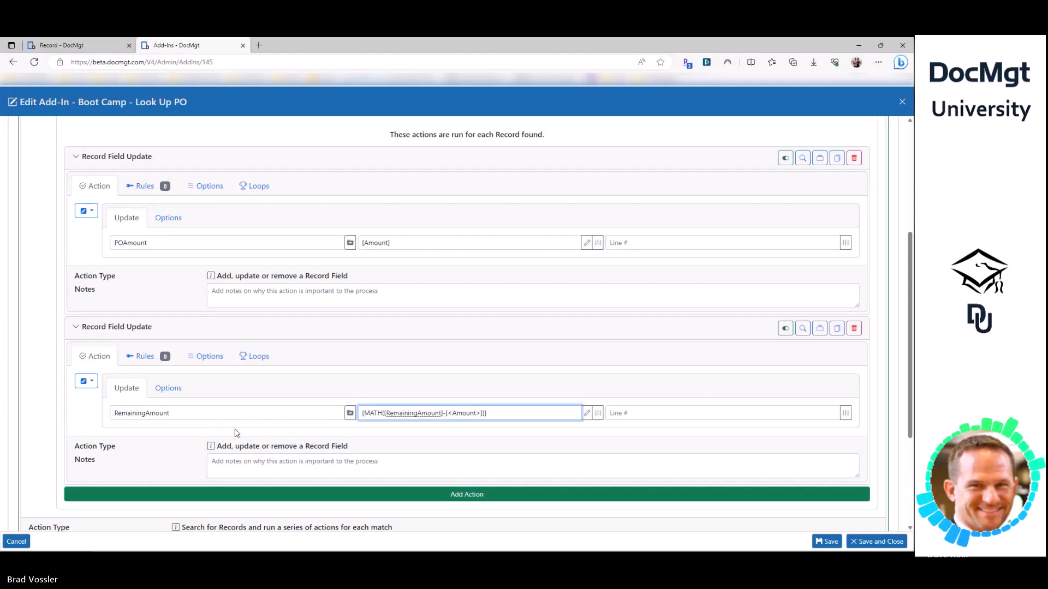
double_click(429, 415)
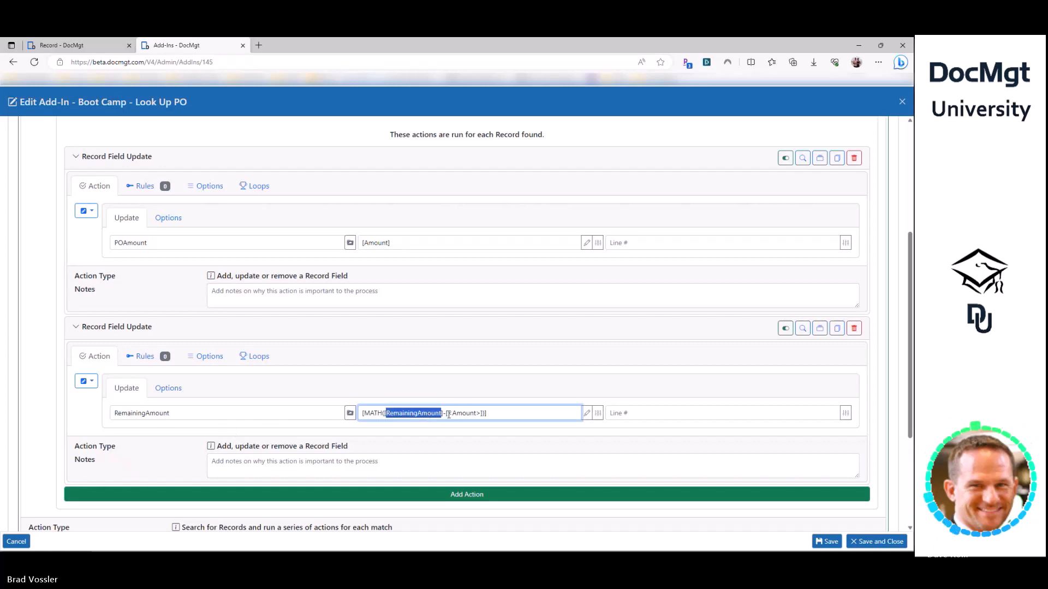
drag(443, 415, 483, 415)
click(497, 414)
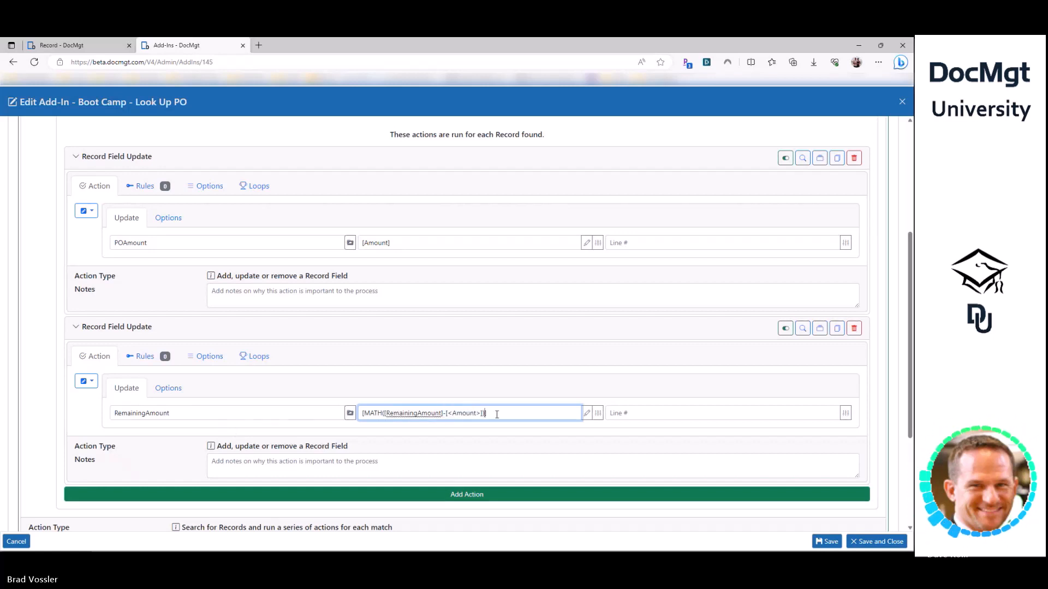
double_click(137, 412)
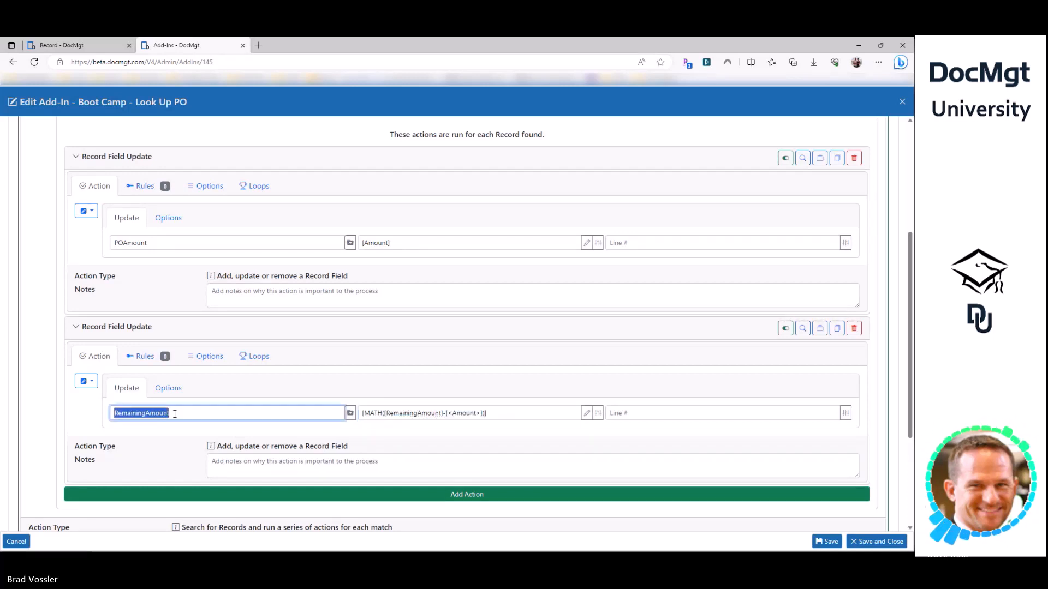
- Review the POAmount and RemainingAmount updates and the RemainingAmount math expression
click(166, 388)
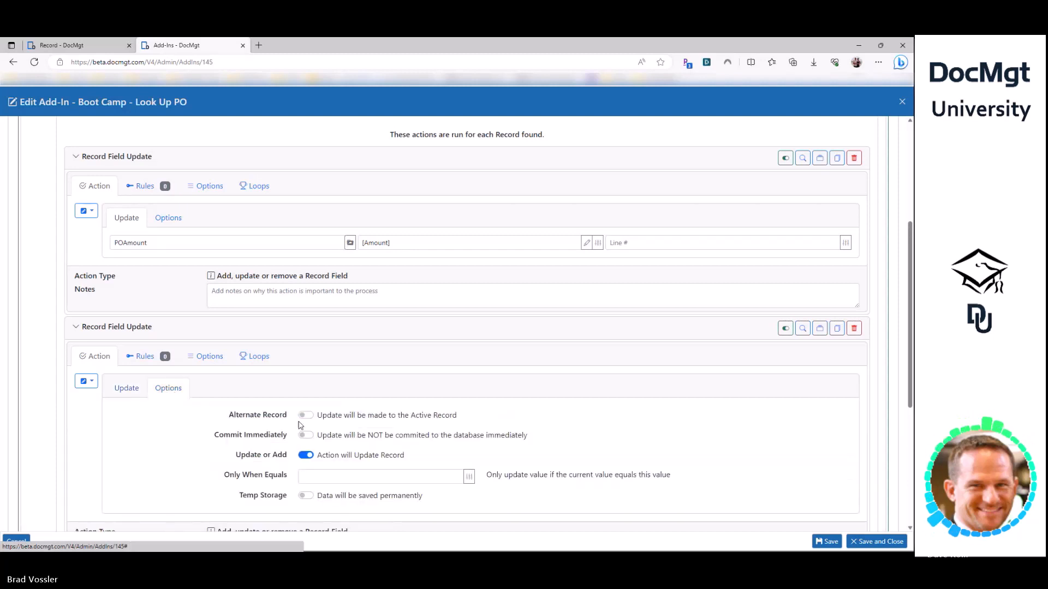
click(126, 388)
double_click(167, 416)
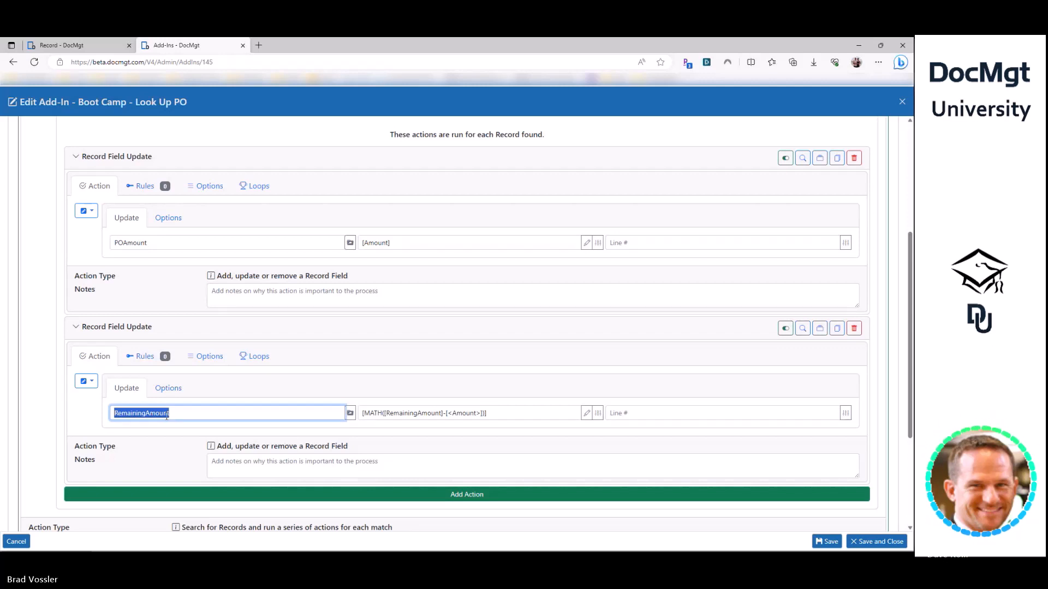
click(166, 416)
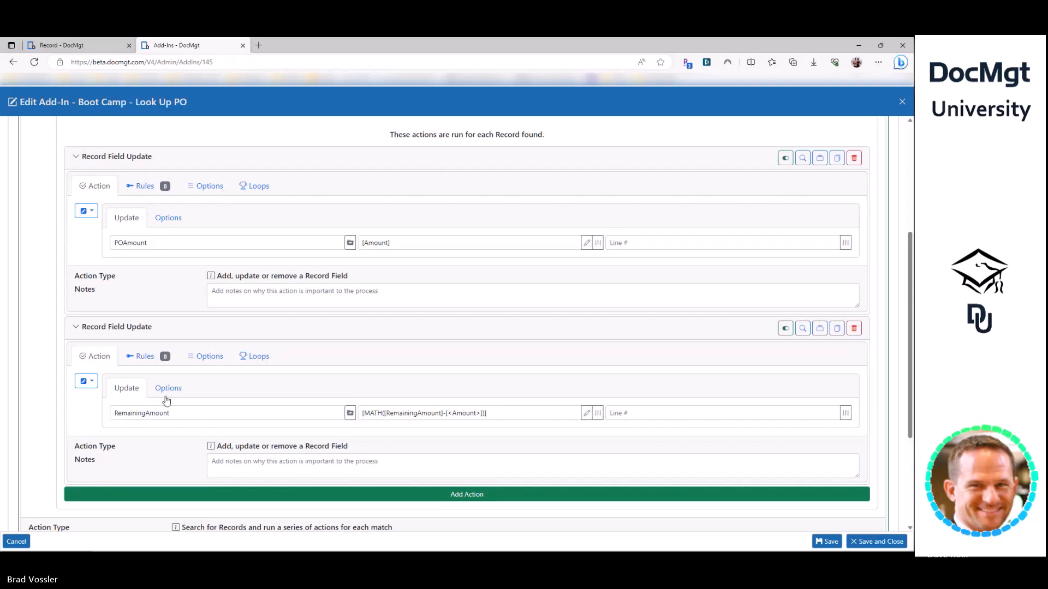
scroll(131, 295, up, 3)
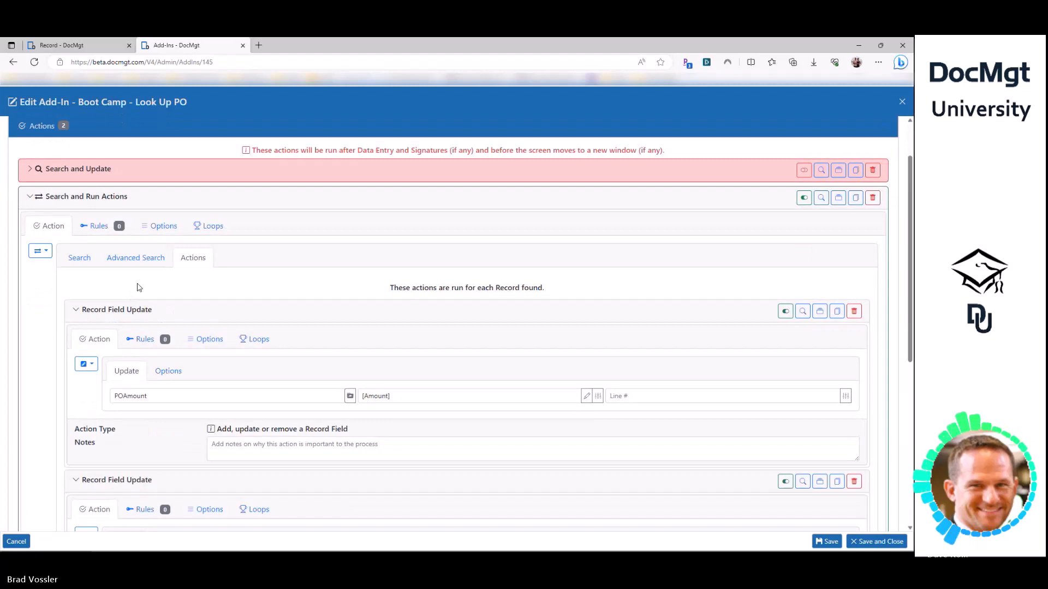
double_click(161, 396)
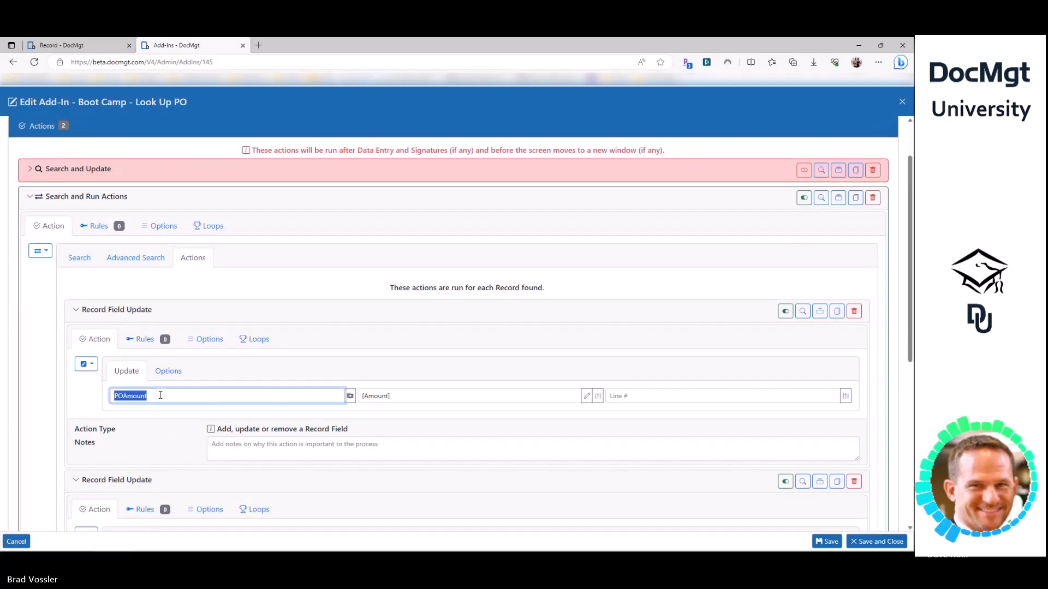
click(176, 374)
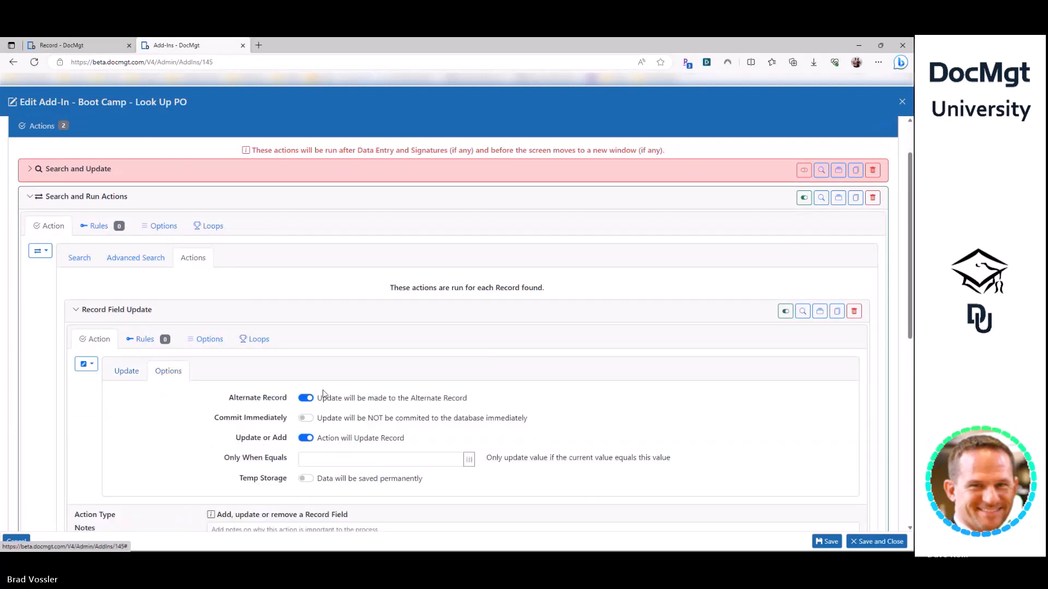
click(126, 371)
scroll(137, 414, down, 3)
click(142, 445)
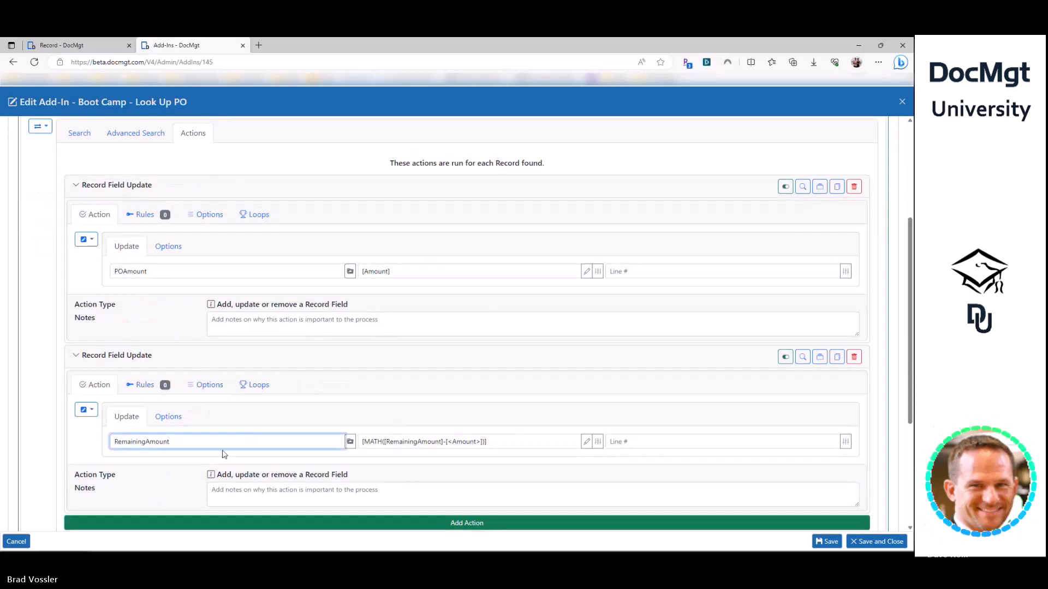
key(Tab)
click(497, 444)
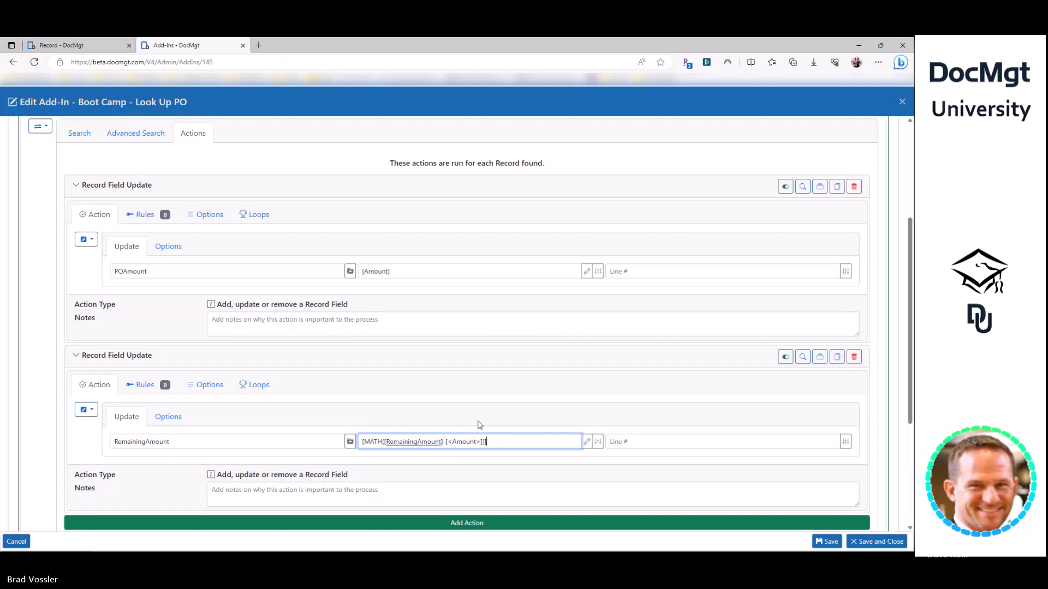
- Save the Look Up PO add-in and switch back to the AP-Invoices record tab
click(827, 540)
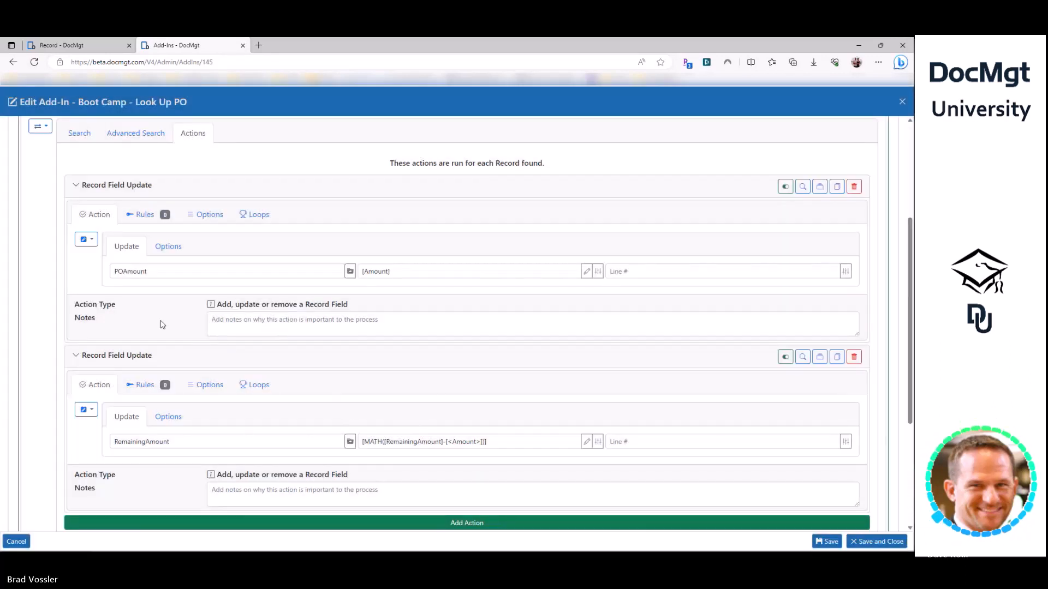
double_click(193, 441)
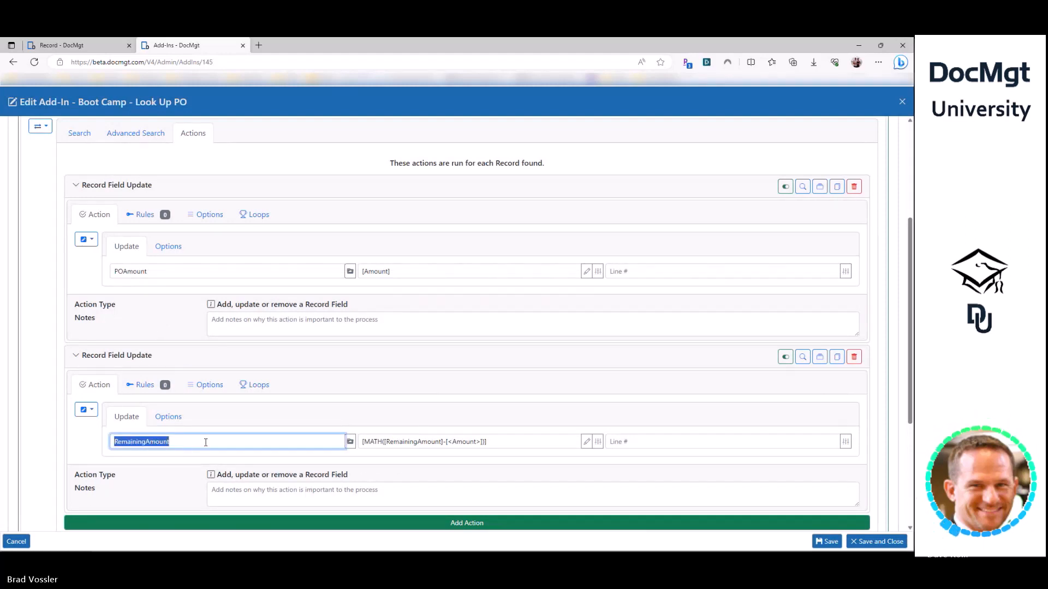
key(ctrl+Tab)
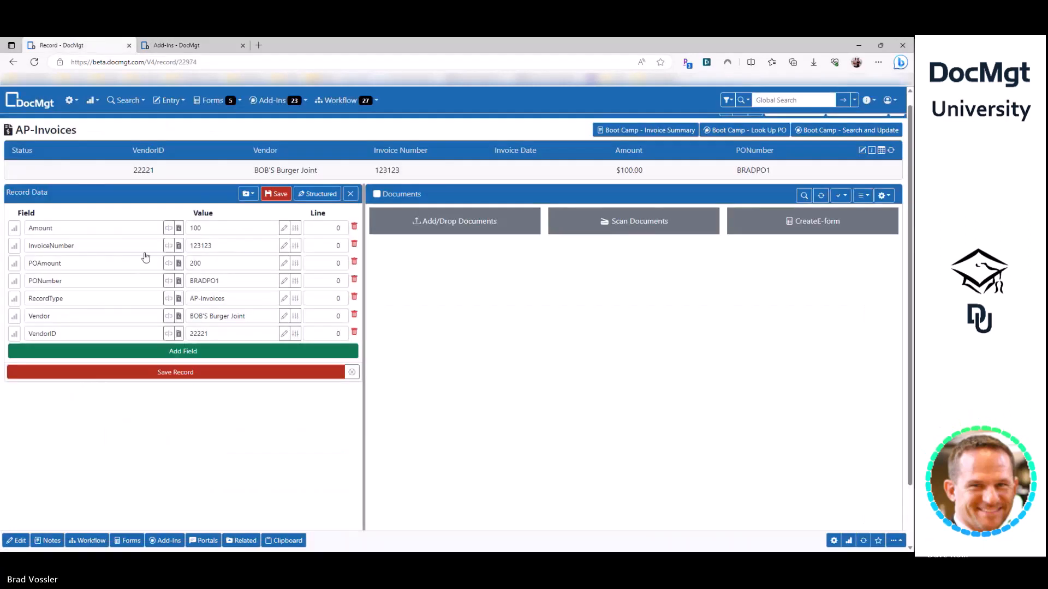
- Open Variable Testing's Test Data and fill Record ID with the current invoice record
click(71, 101)
click(313, 224)
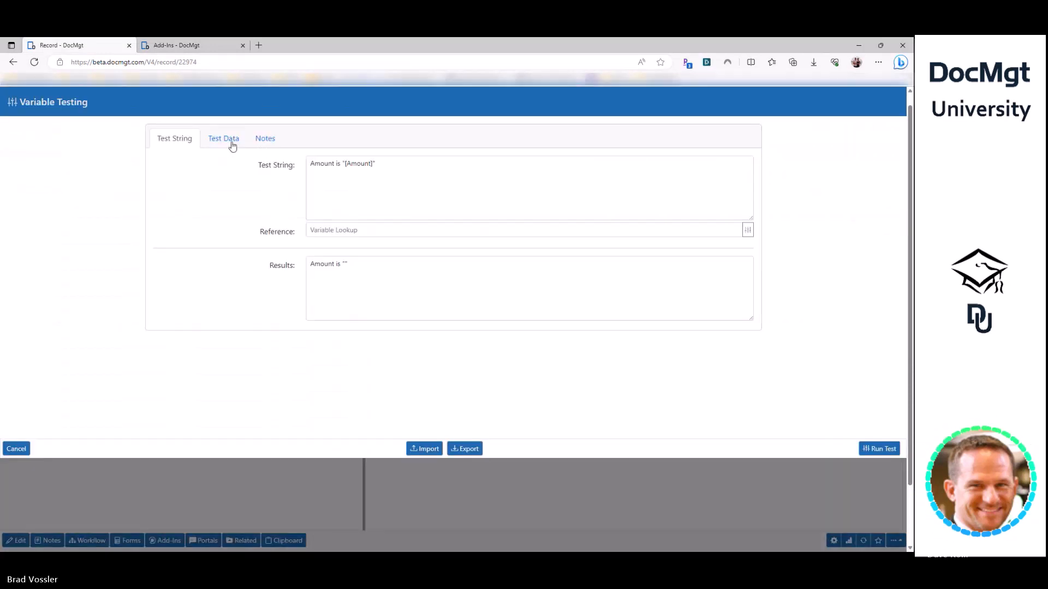
click(233, 146)
click(301, 196)
click(431, 197)
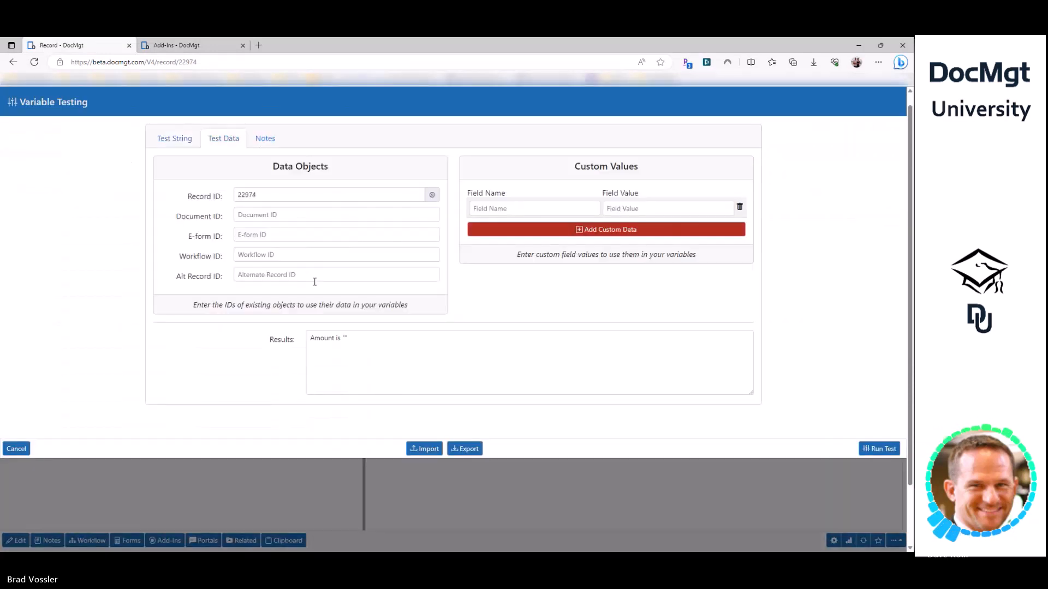
click(284, 276)
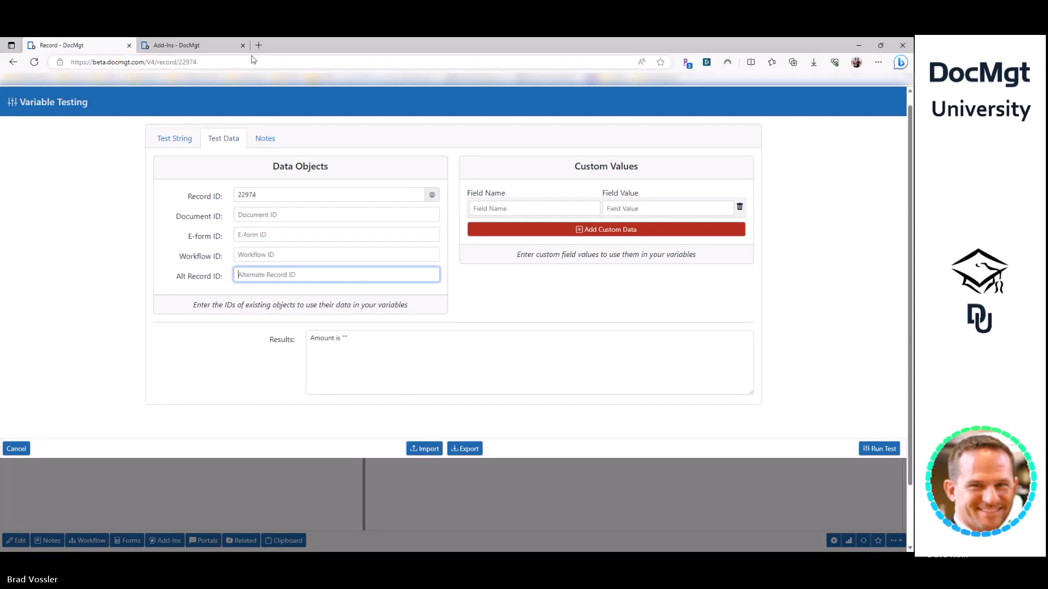
- Search the PO folder, open BRADPO1 and copy its record number from the address
click(218, 45)
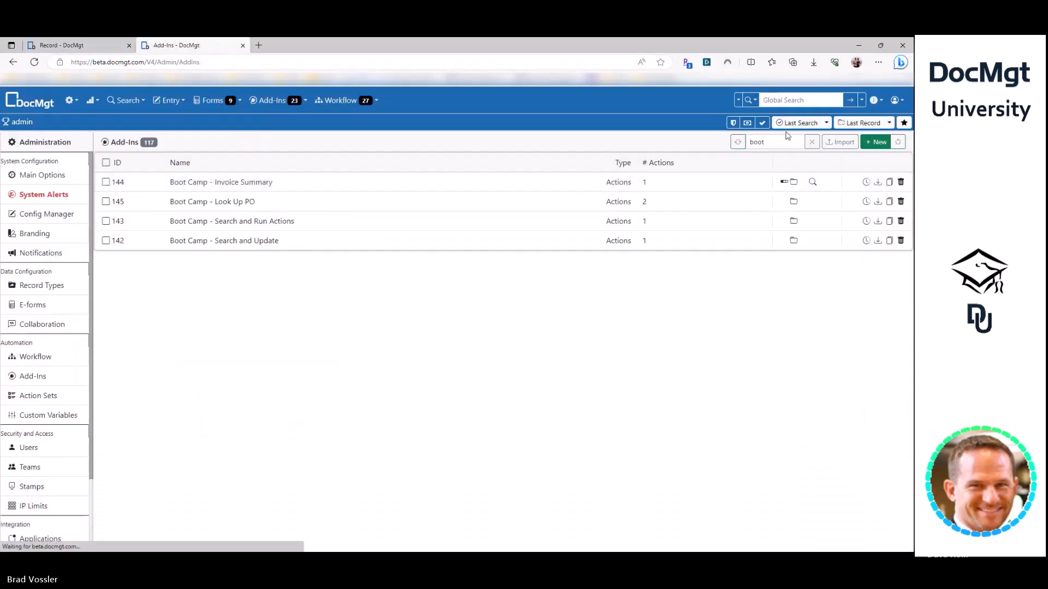
click(751, 100)
scroll(732, 279, down, 8)
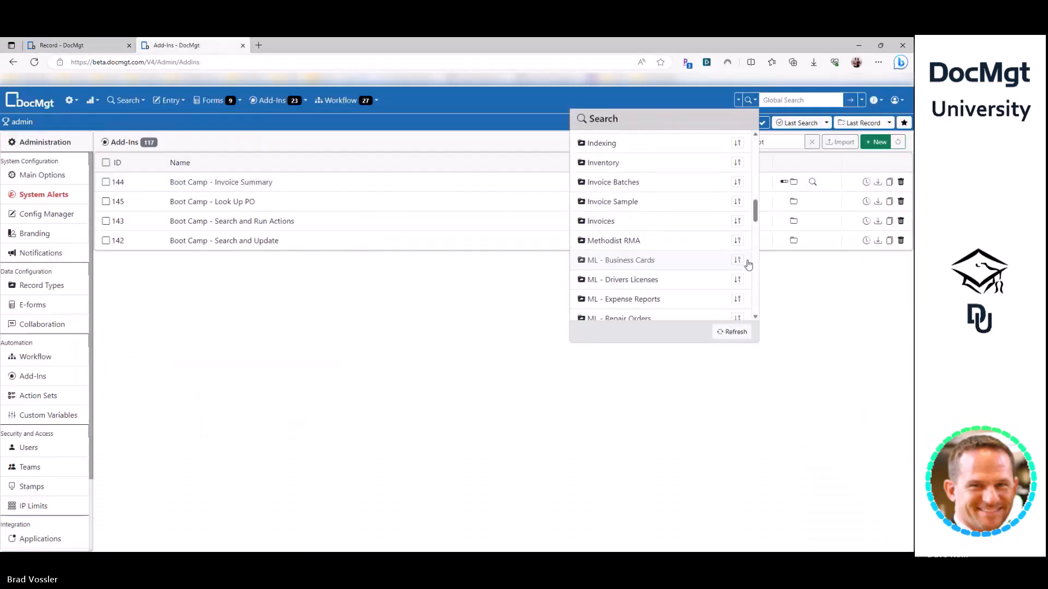
click(737, 244)
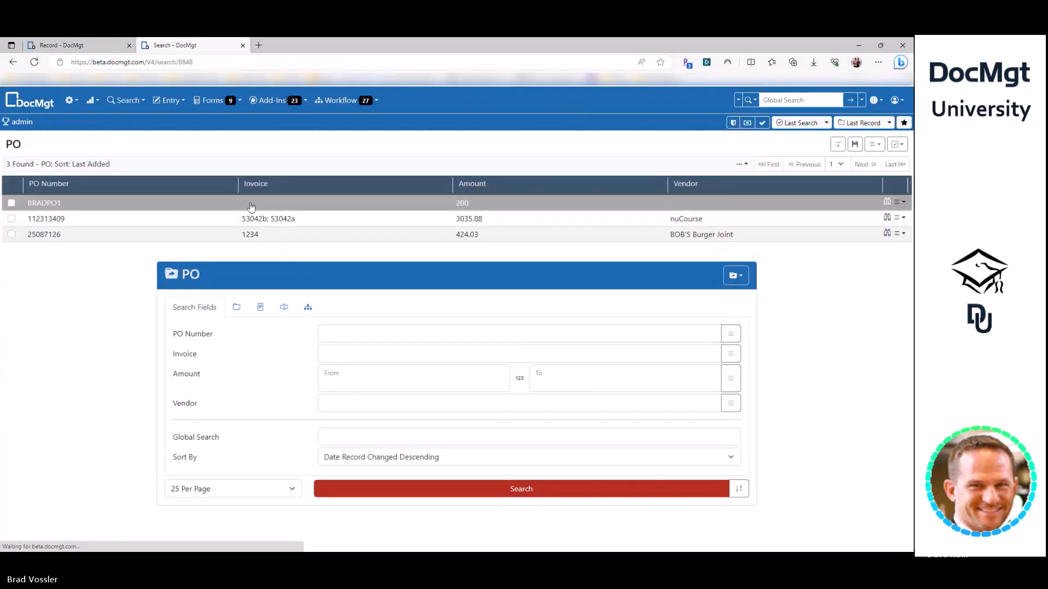
click(246, 207)
double_click(185, 62)
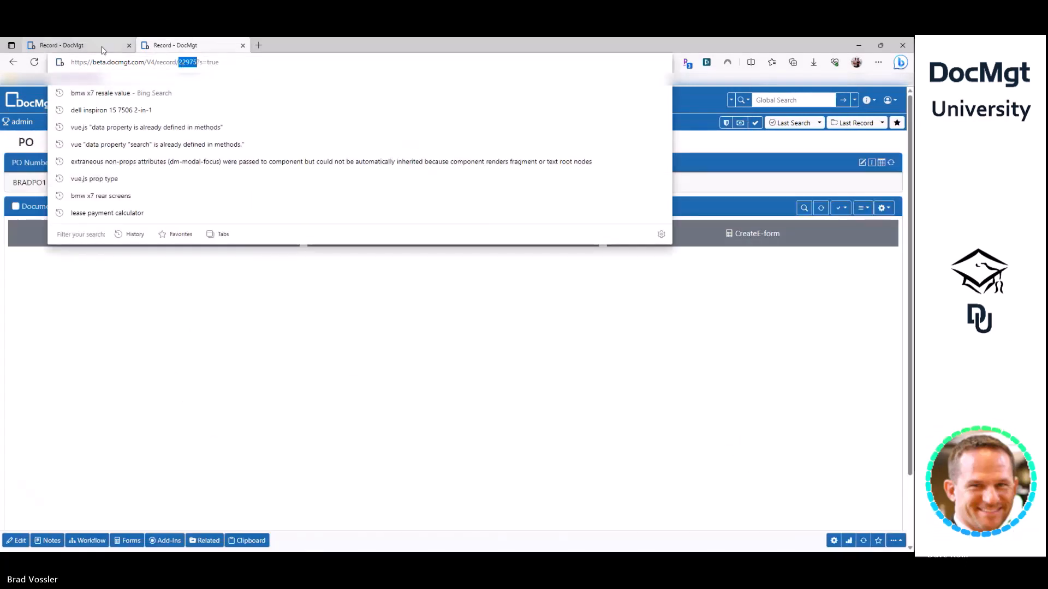
- Return to the invoice record and reopen Variable Testing's Test Data
click(71, 45)
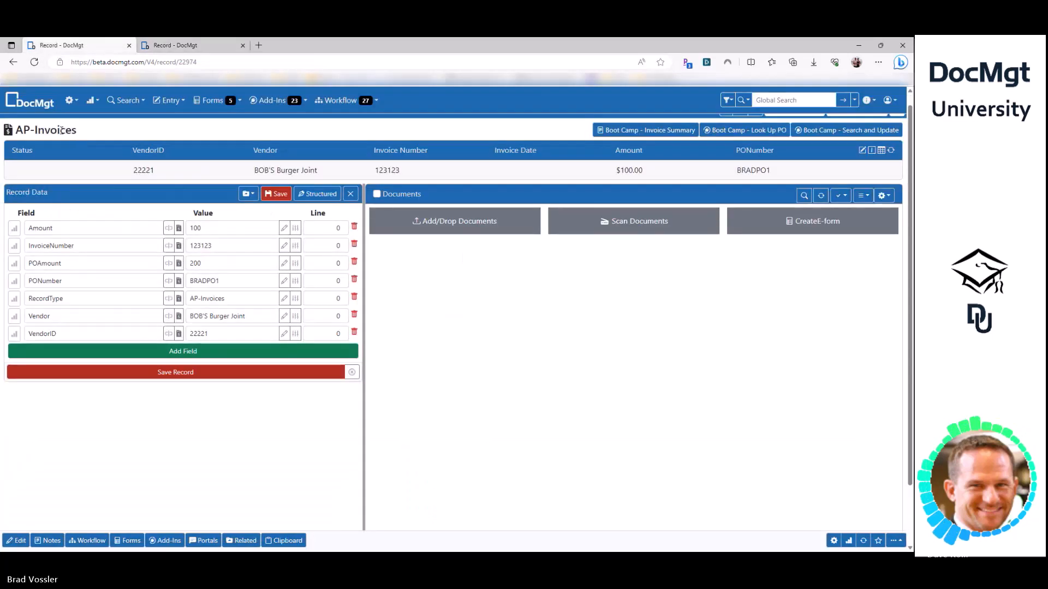
click(70, 100)
click(334, 227)
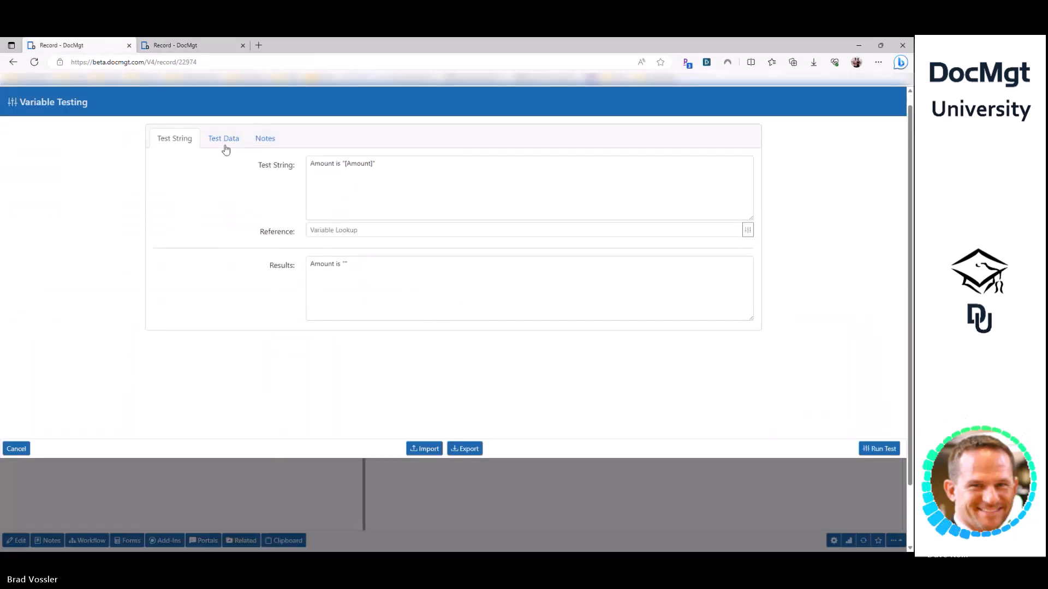
click(236, 145)
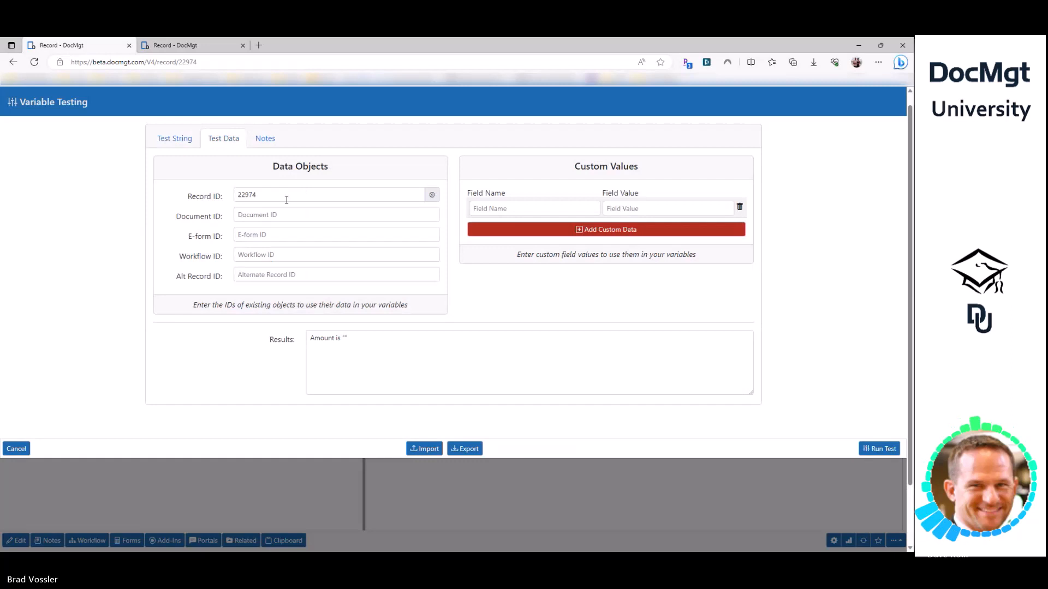
- Set Alt Record ID to 22975 and add a PO Amount line using [<Amount>] to the test string
click(271, 274)
text(22975)
double_click(245, 195)
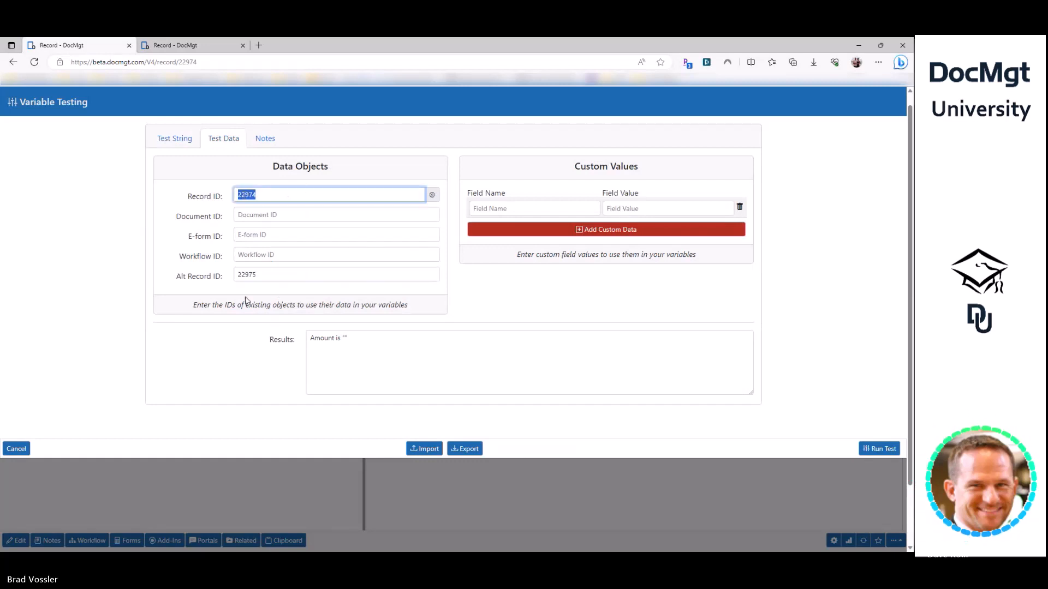
click(180, 143)
click(472, 211)
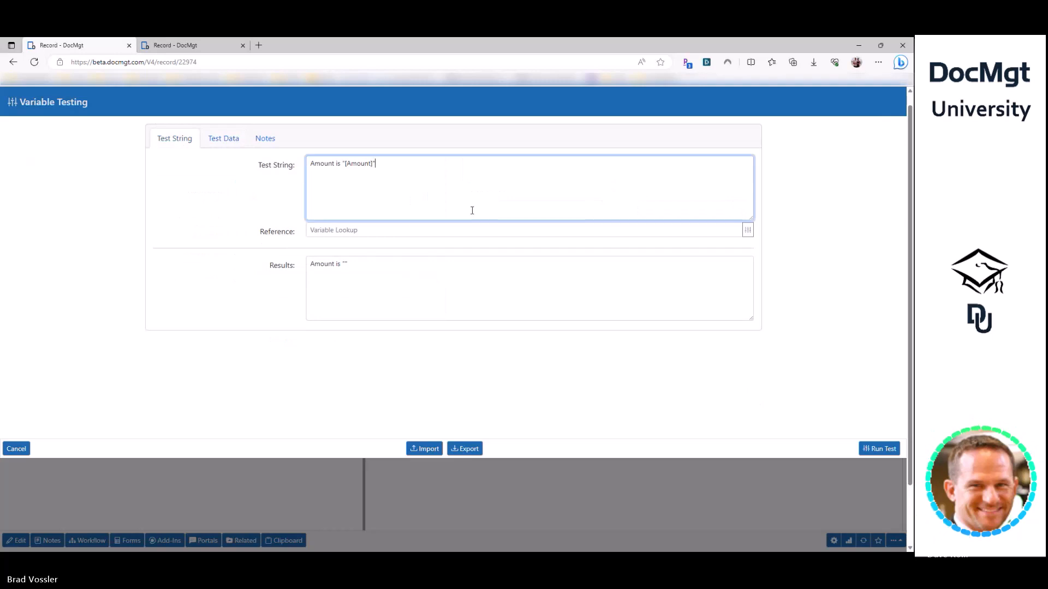
key(ctrl+a)
key(ctrl+c)
key(End)
key(Return)
key(ctrl+v)
key(Home)
text(PO)
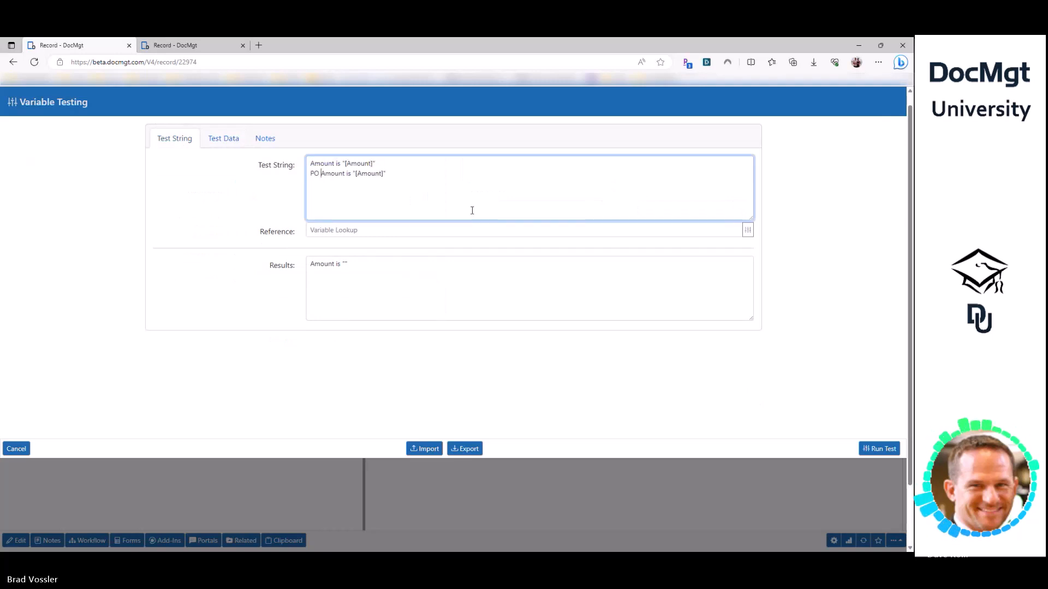
key(ctrl+Right)
key(ctrl+Right)
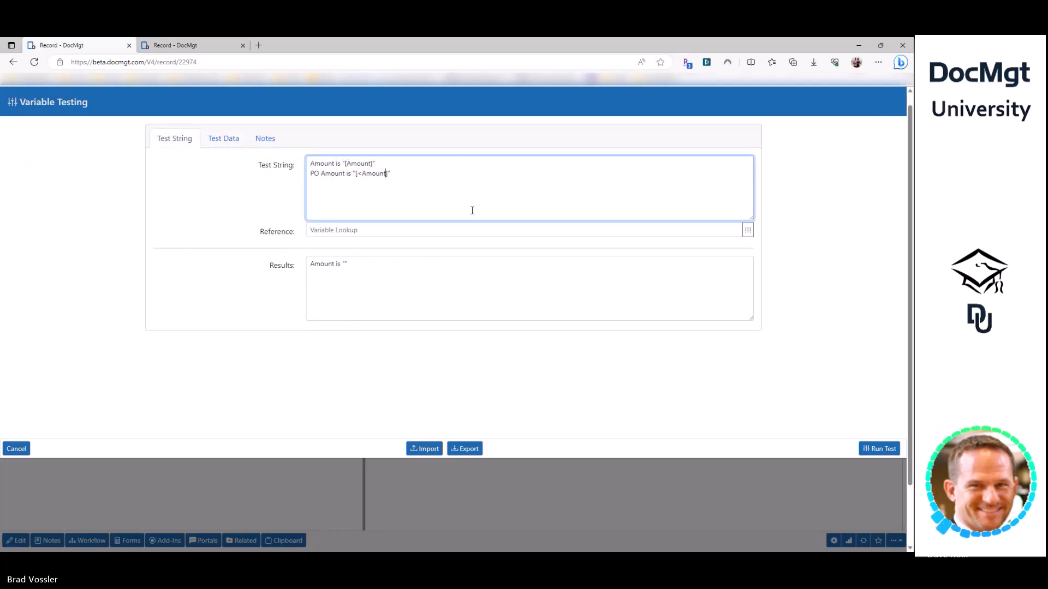
- Run the test and check that the PO amount reads 200
click(879, 449)
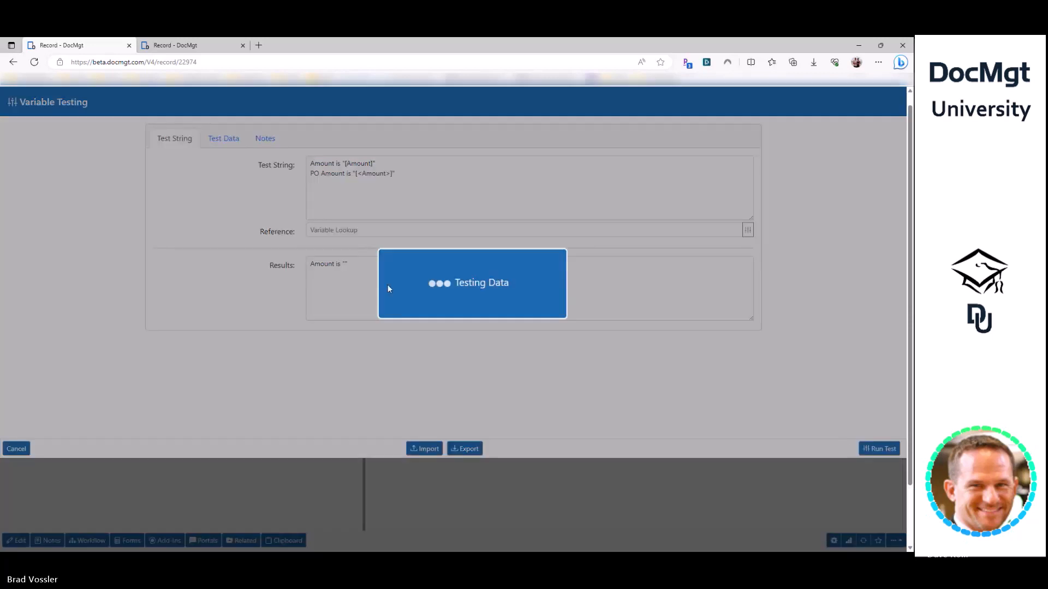
click(333, 304)
key(ctrl+a)
click(396, 290)
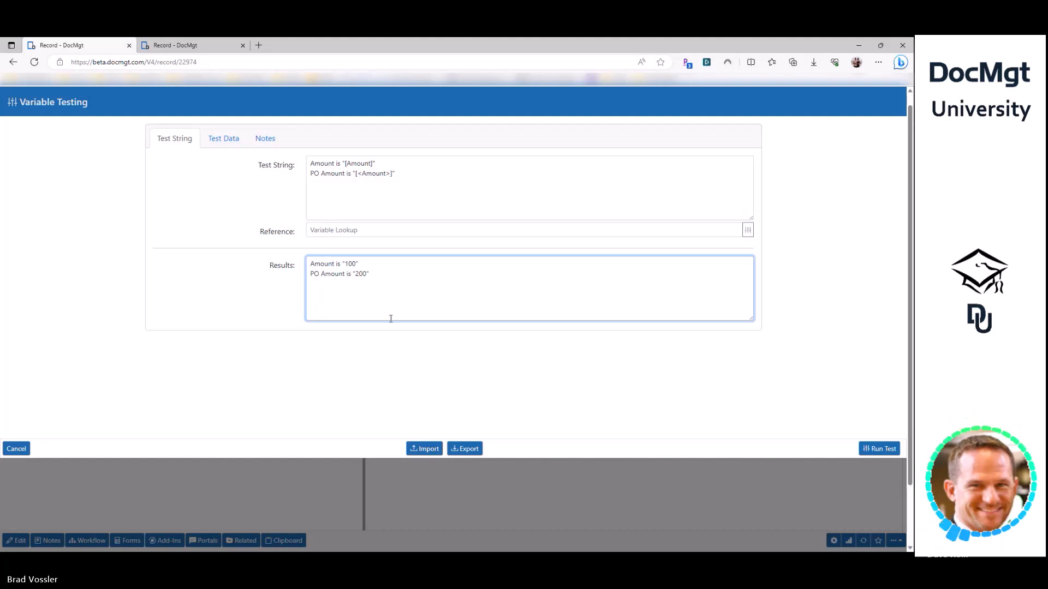
- Swap the record IDs, putting 22974 in Alt Record ID, and rerun the test
click(233, 141)
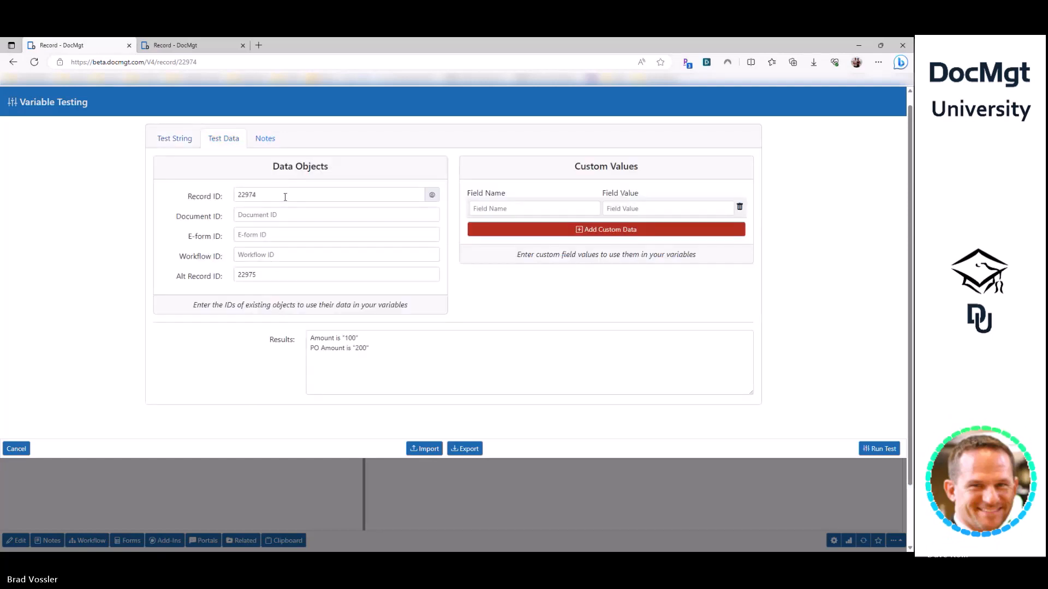
click(278, 196)
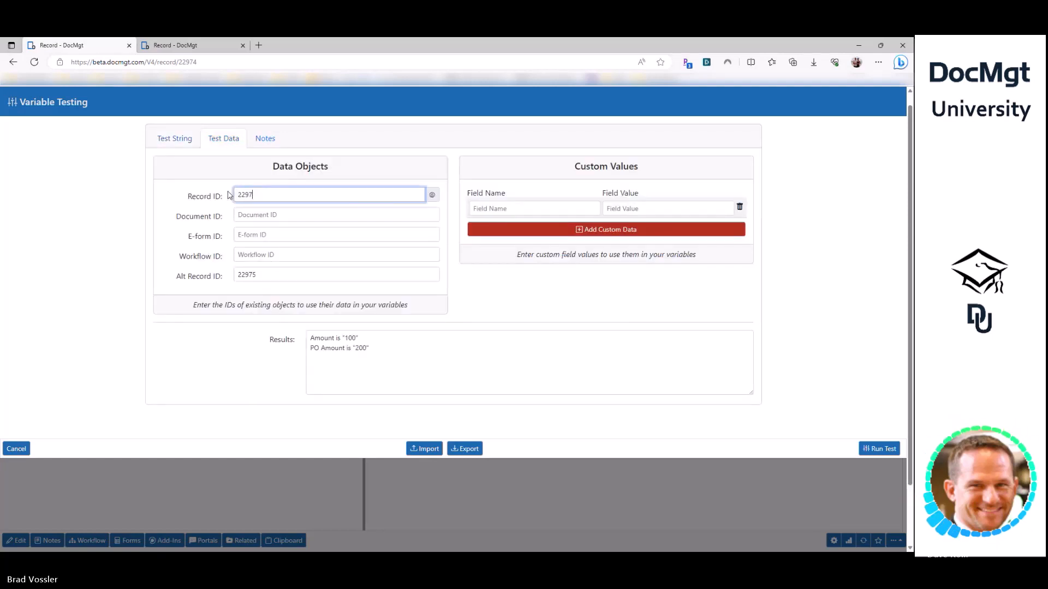
key(Tab)
key(Tab)
key(Tab)
key(Tab)
key(Tab)
text(2297)
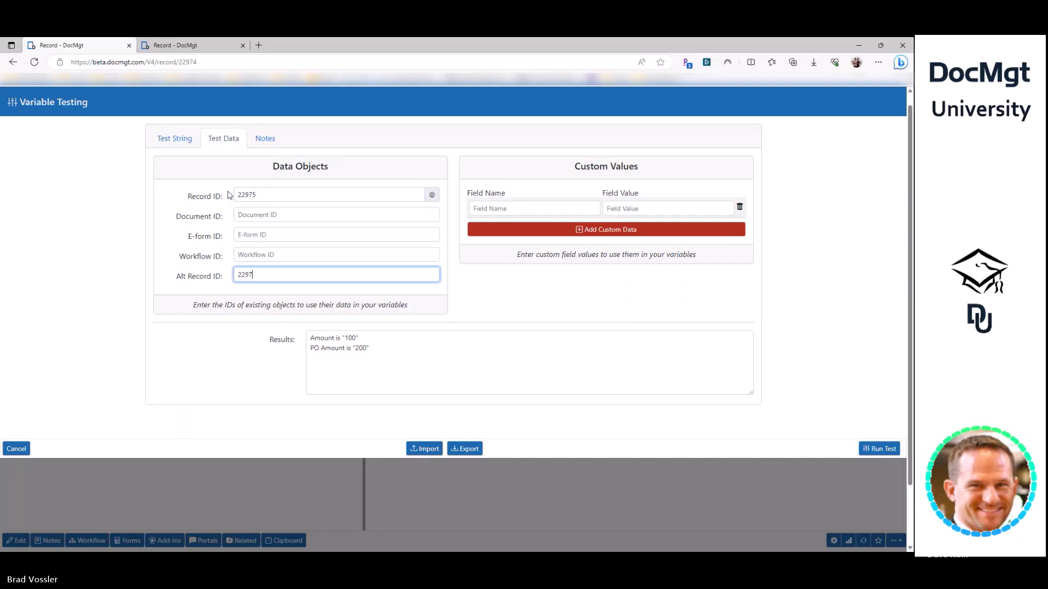
text(4)
click(880, 449)
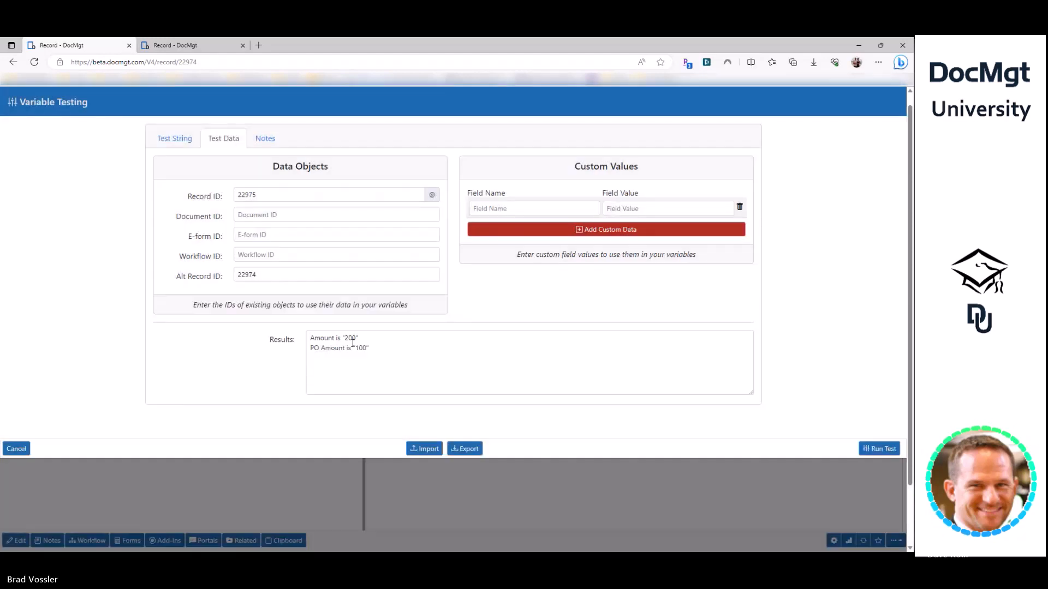
click(353, 342)
key(ctrl+a)
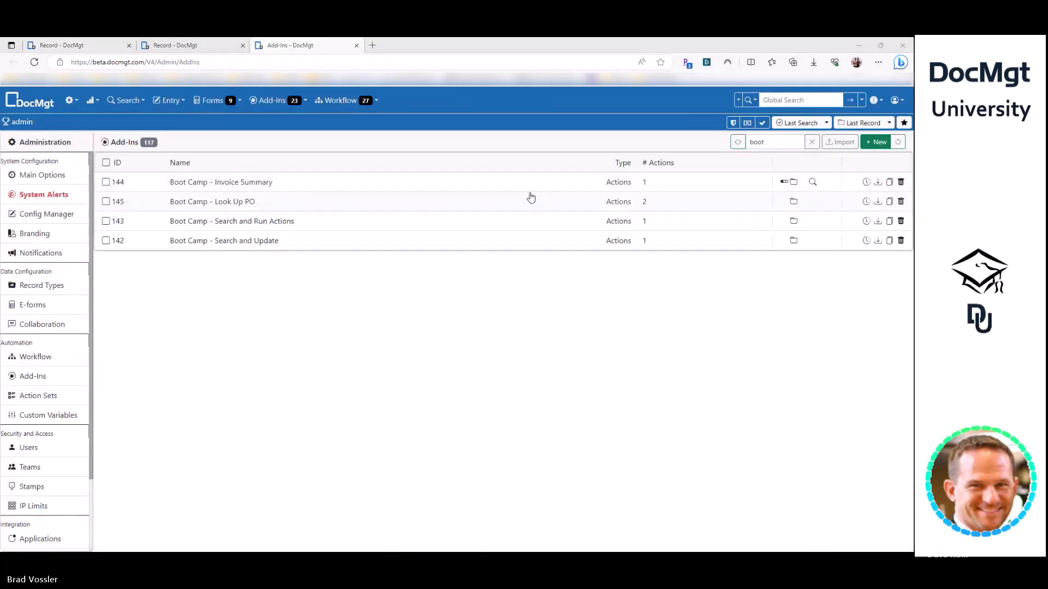
- Turn on Record Add-In List and Show in main Record screen for AP-Invoices, then return to the record
click(871, 143)
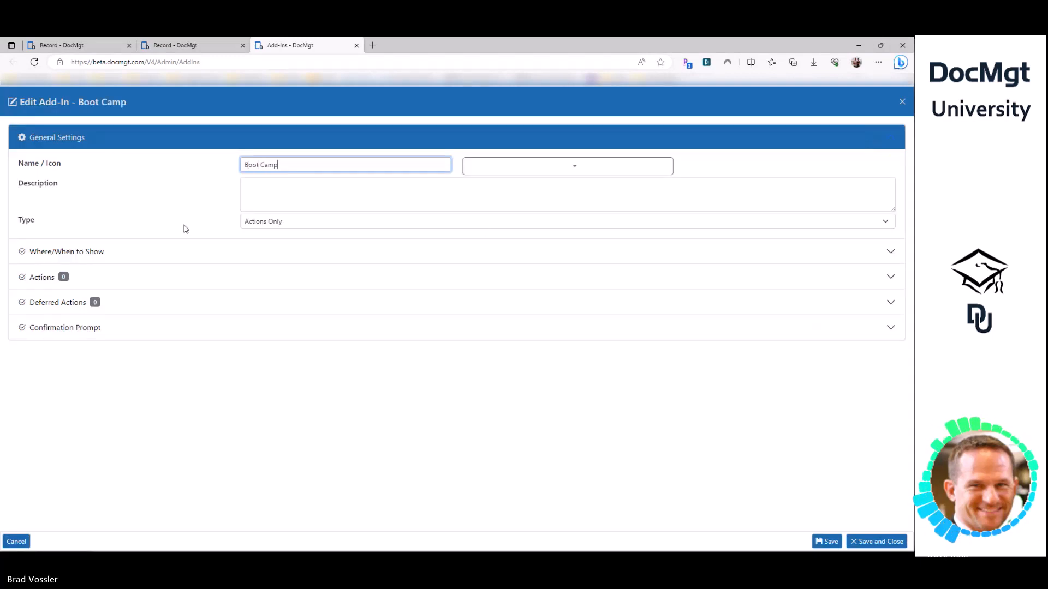
click(156, 251)
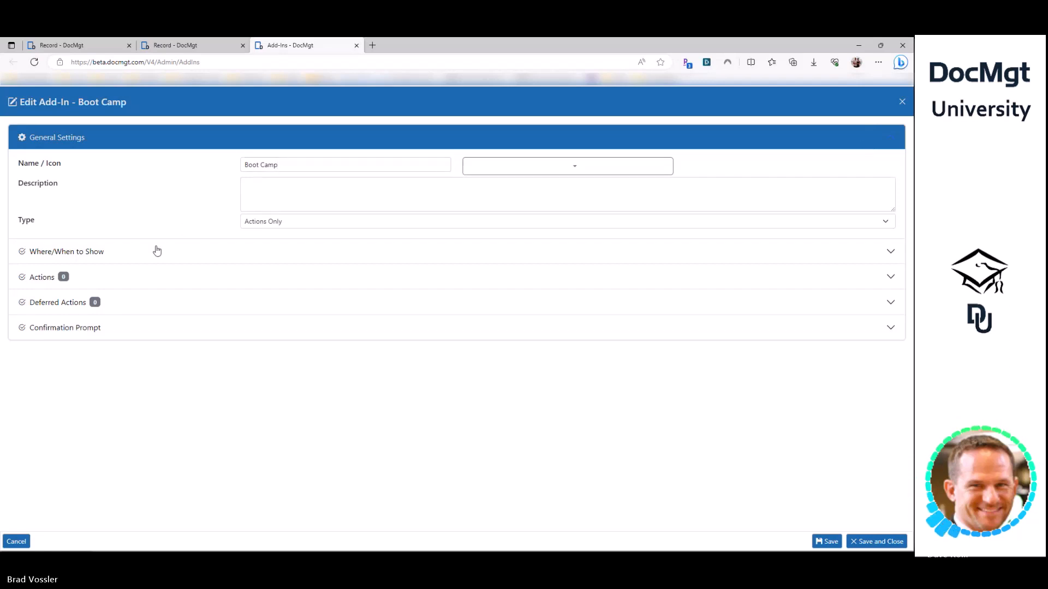
click(286, 225)
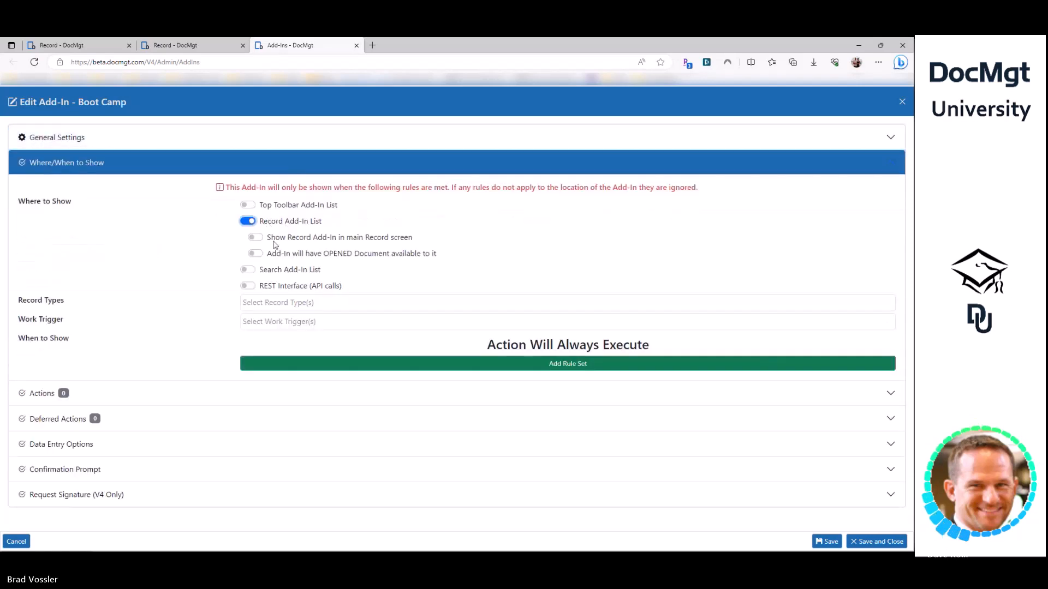
click(279, 305)
click(276, 349)
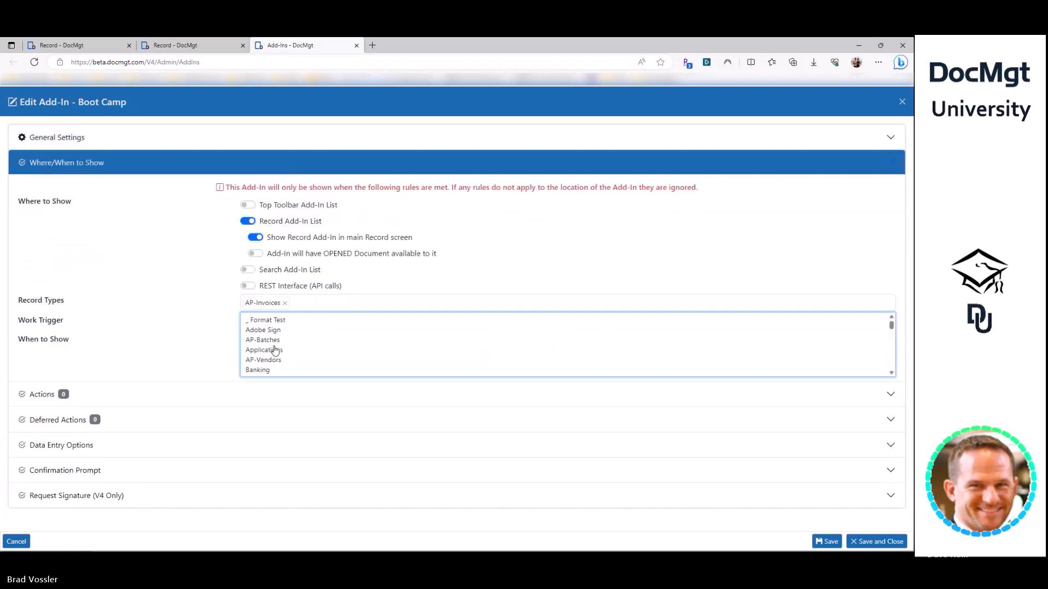
click(133, 405)
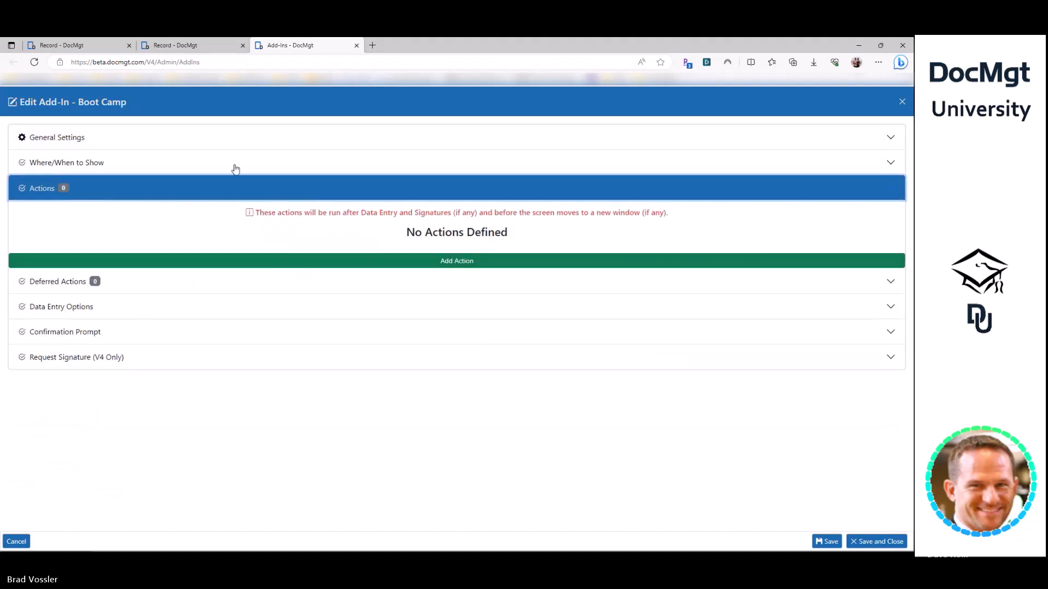
click(82, 45)
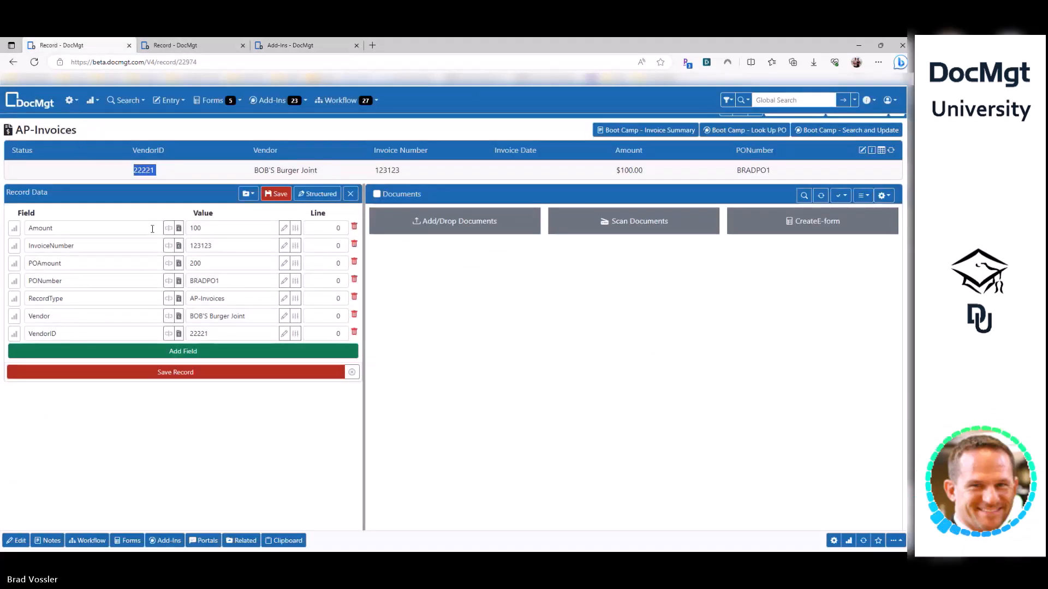
- Open the invoice's related AP-Vendors record and list that vendor's linked invoices
click(243, 538)
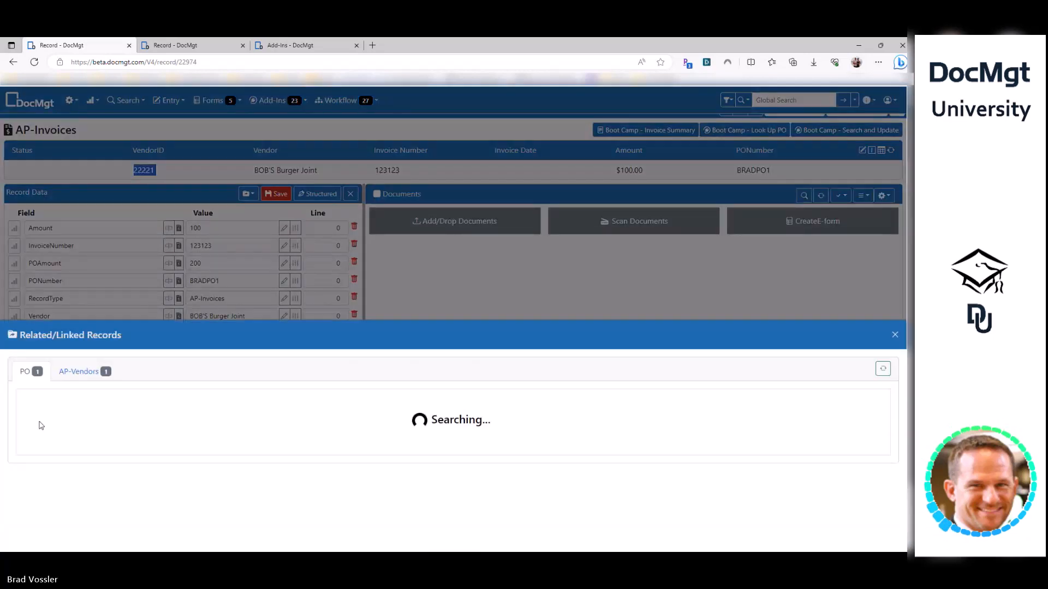
click(82, 373)
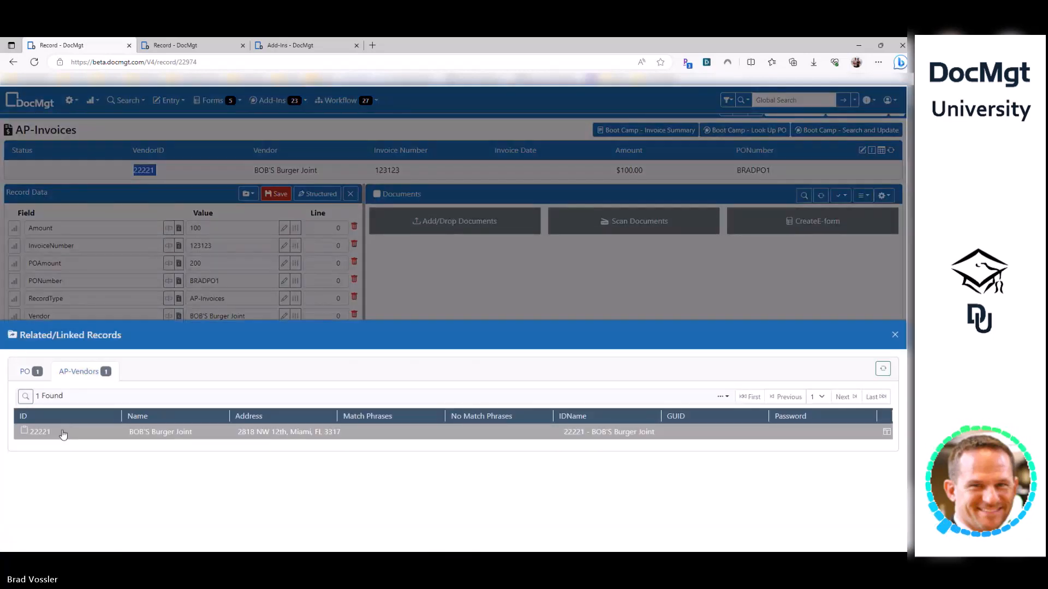
click(63, 431)
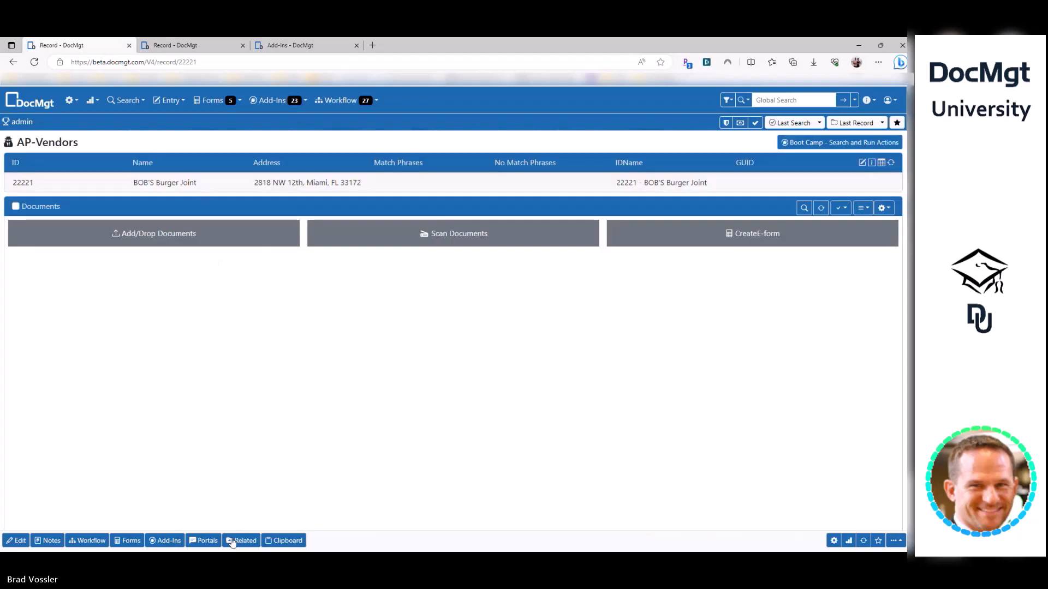
click(244, 540)
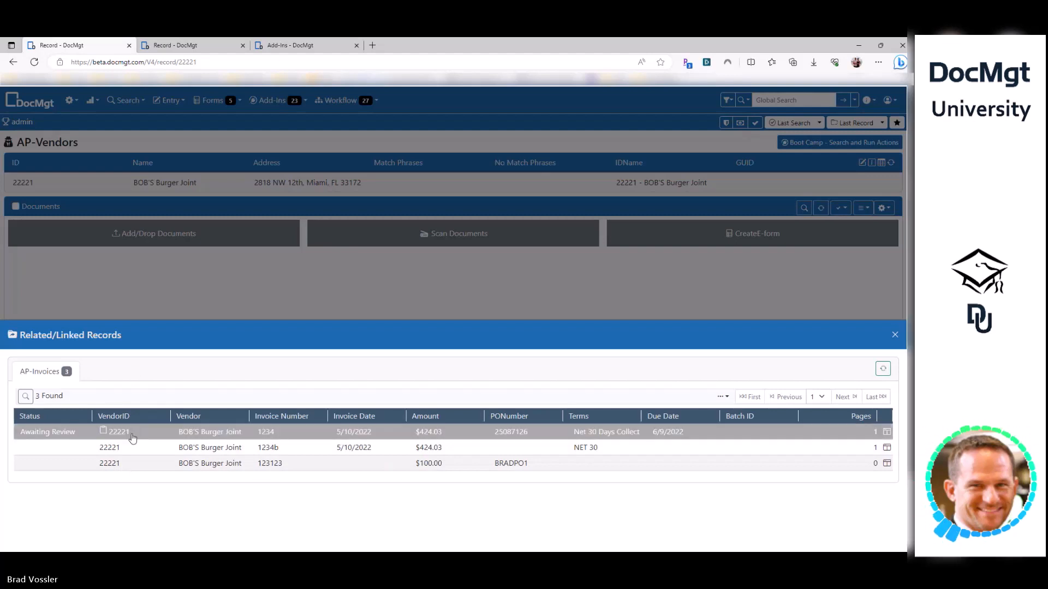
click(166, 272)
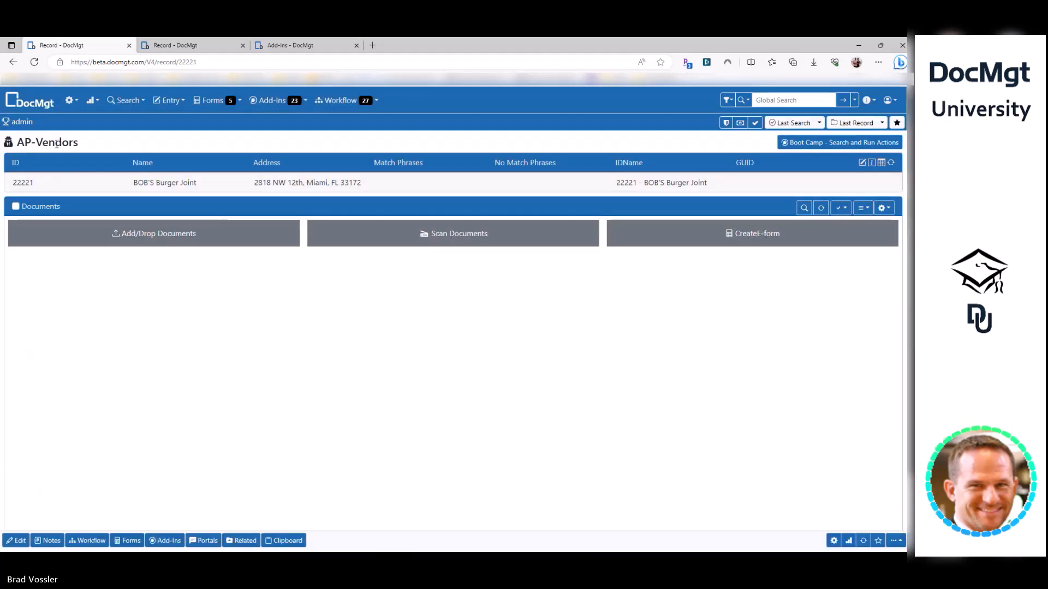
drag(82, 145, 17, 145)
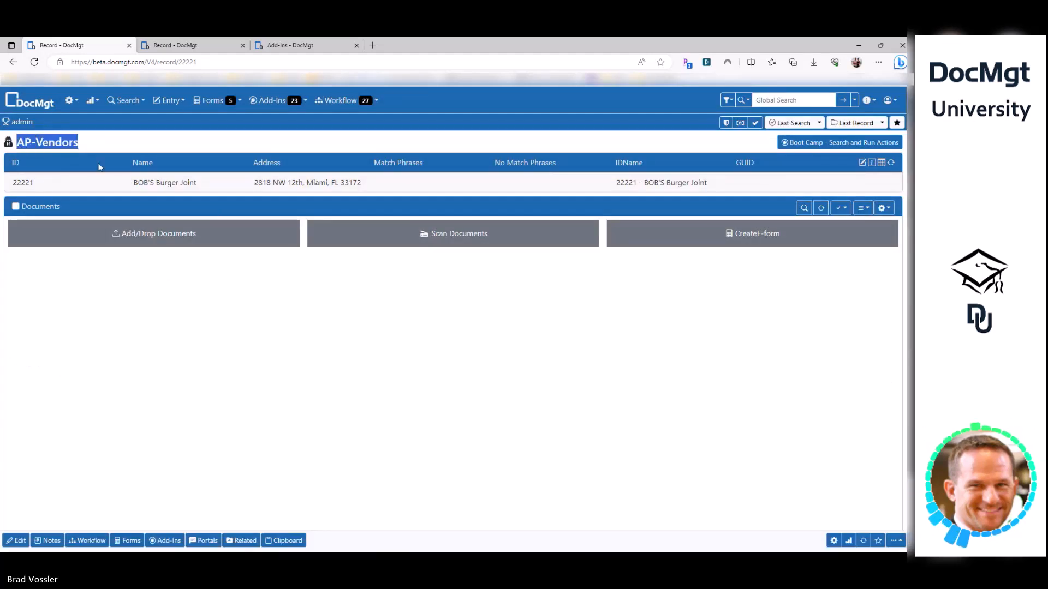
click(145, 189)
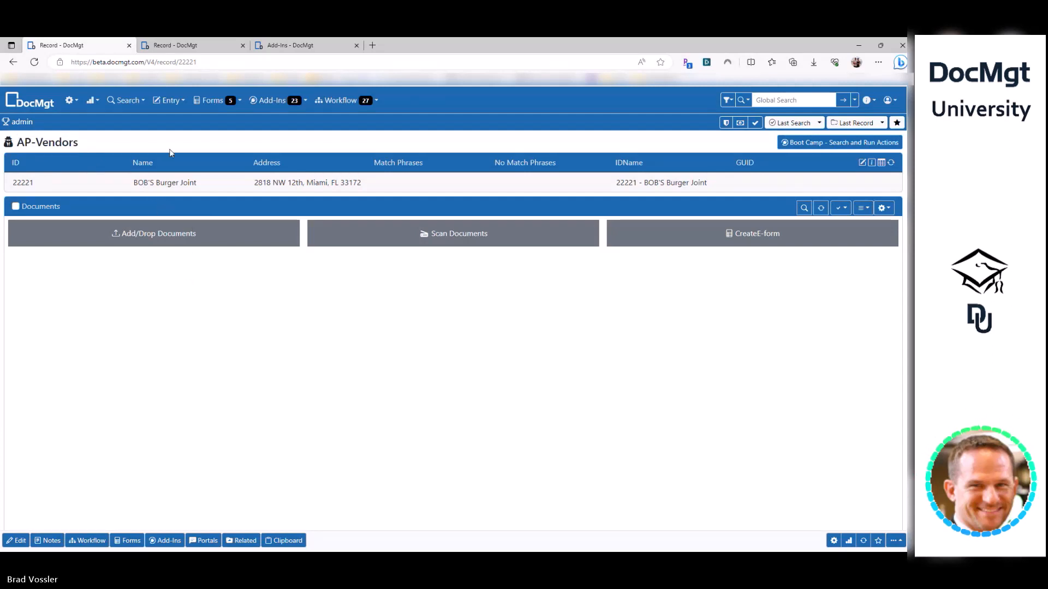
- Search AP-Invoices by VendorID 2 in the second tab, then return to the Boot Camp add-in editor
click(188, 47)
click(744, 101)
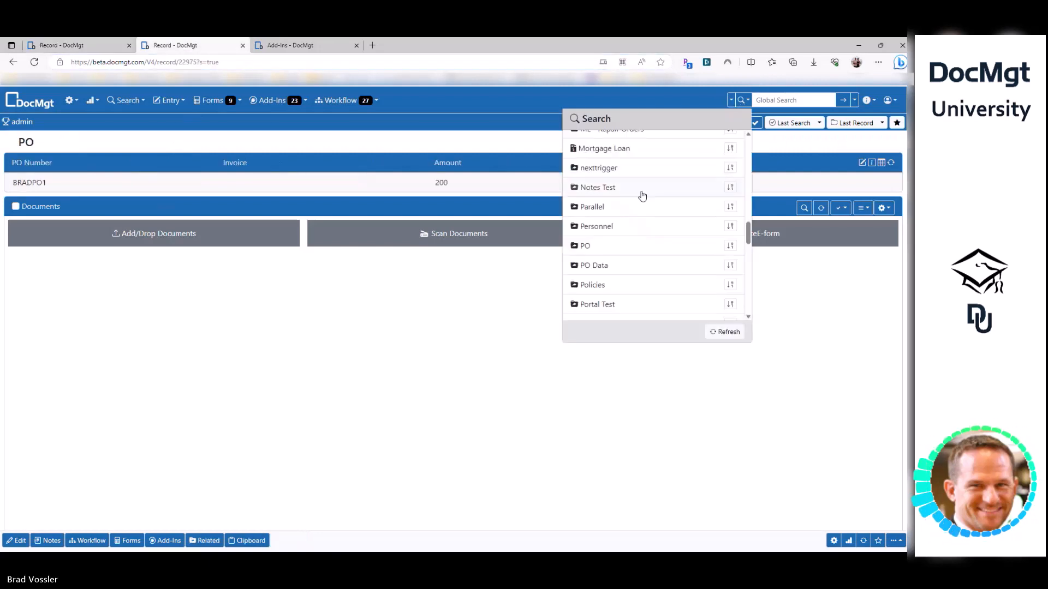
scroll(641, 194, up, 9)
click(628, 203)
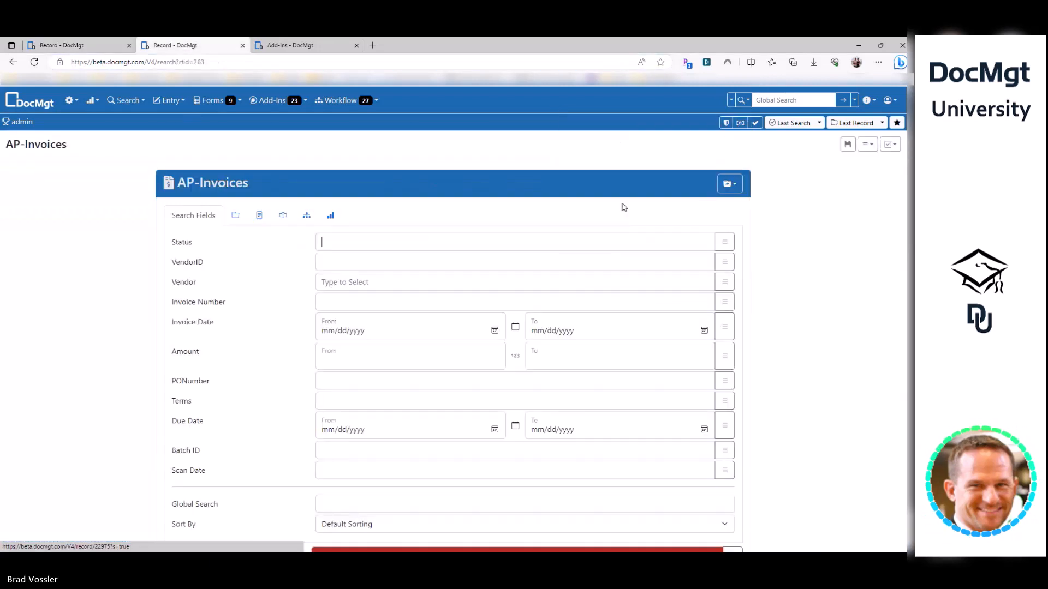
click(339, 261)
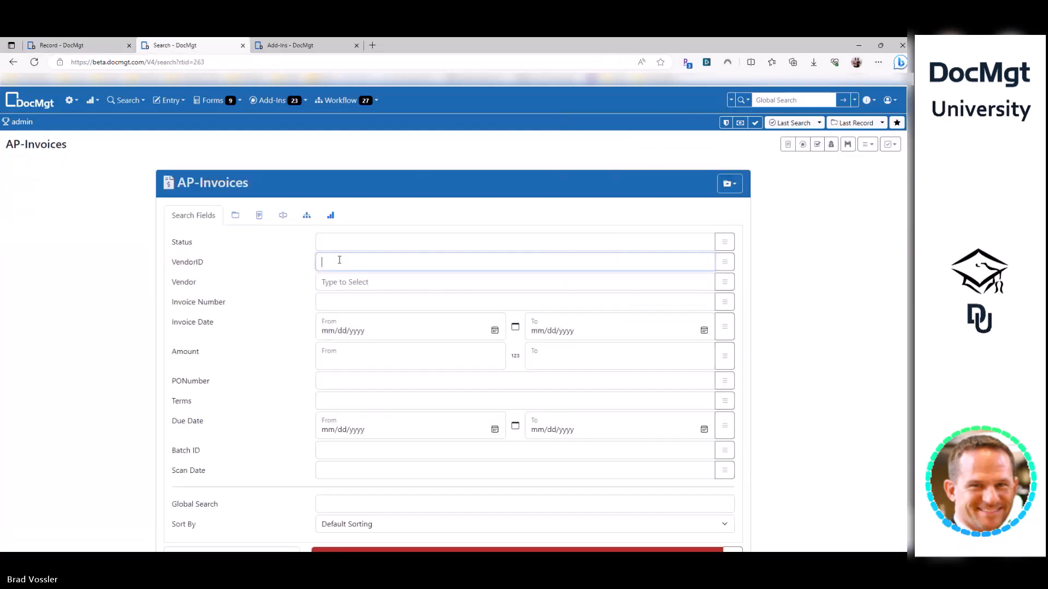
text(2222)
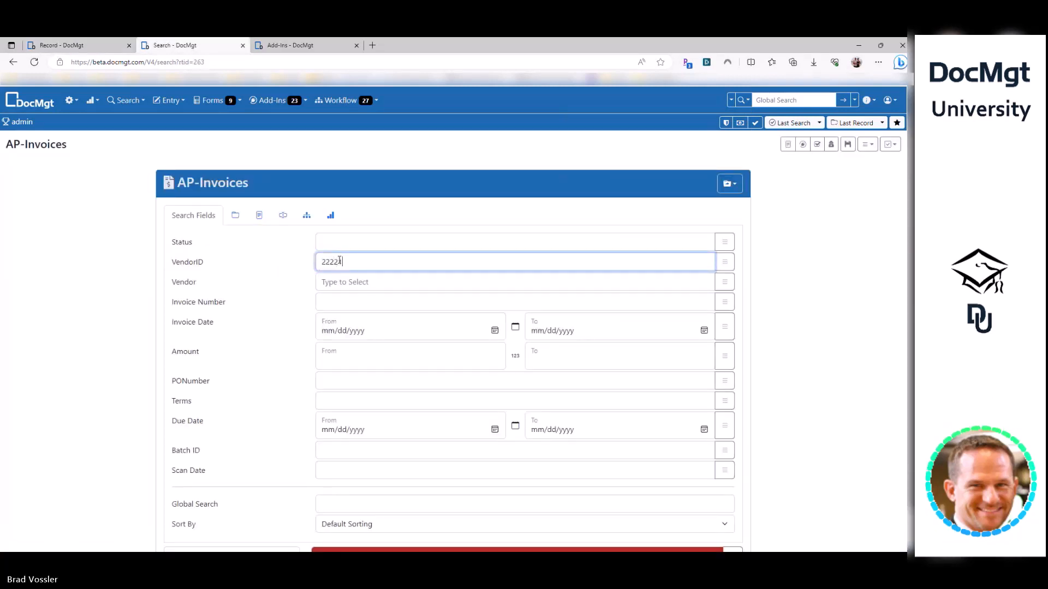
key(Return)
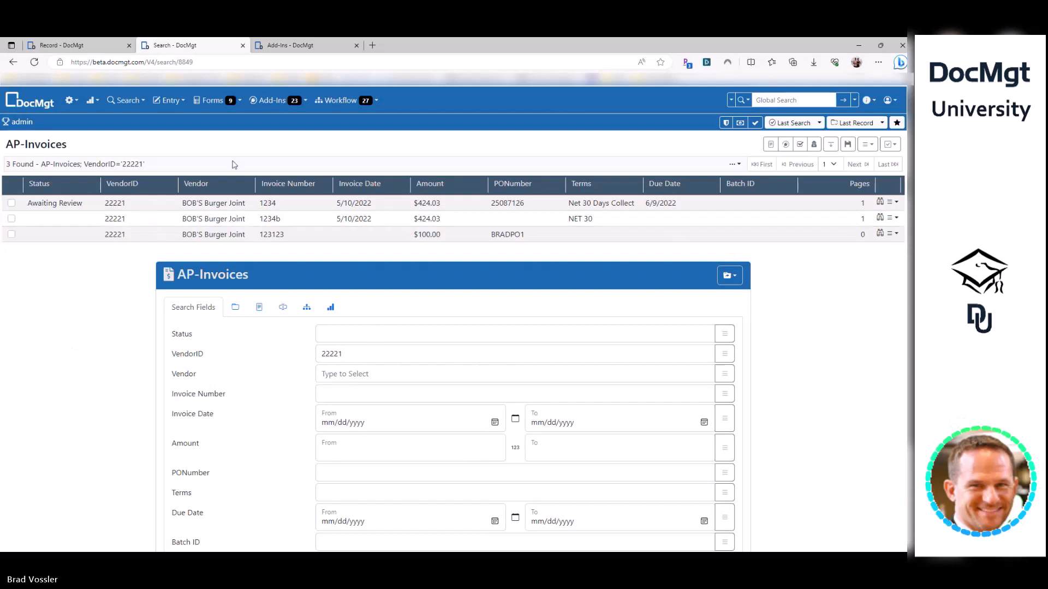
click(281, 45)
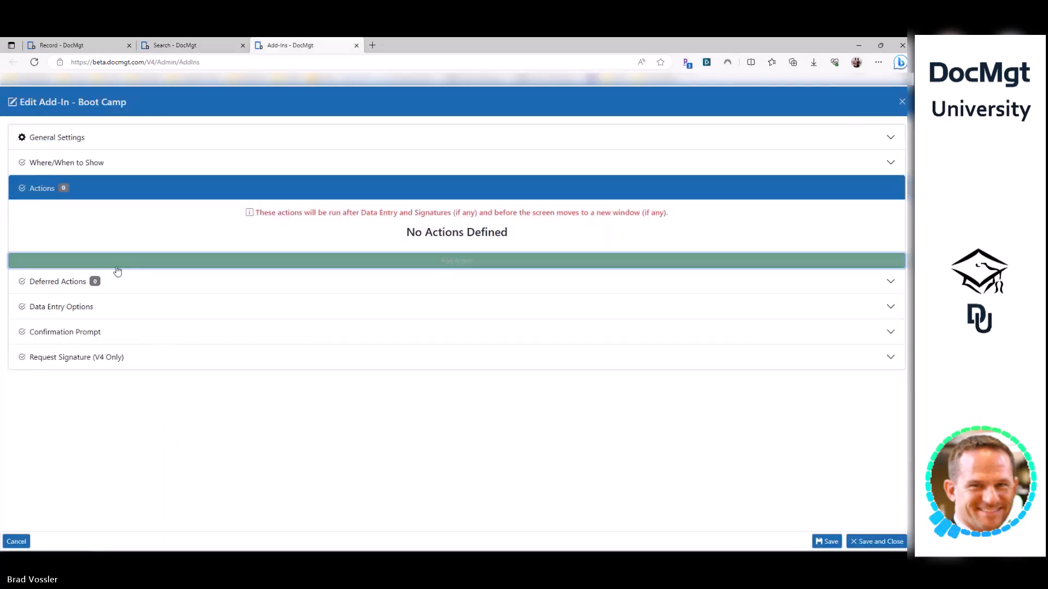
- Add a Search and Update action that searches AP-Invoices records matching on the VendorID field
click(58, 268)
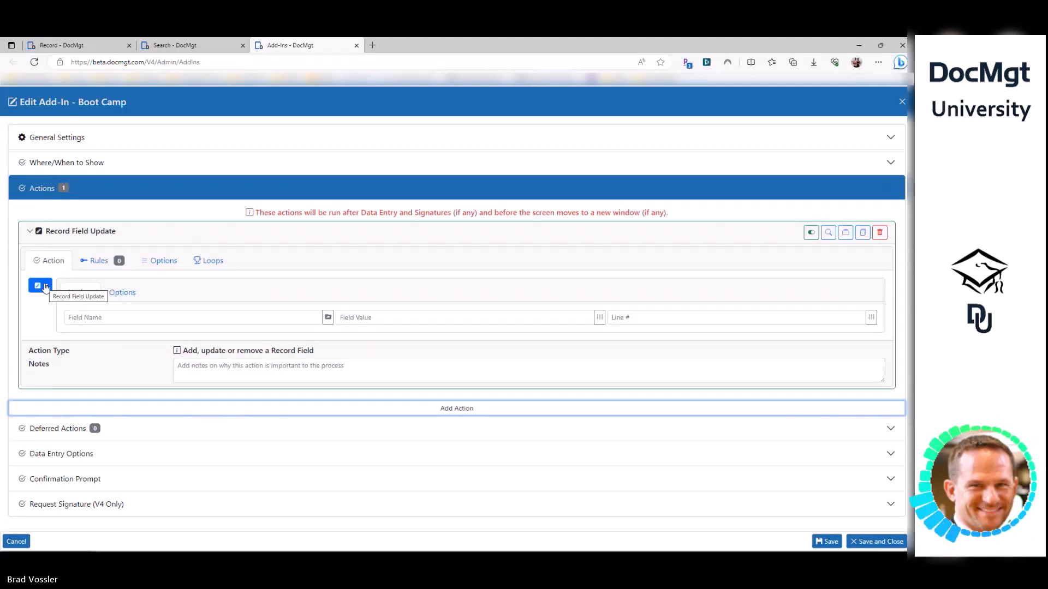
click(45, 288)
text(search)
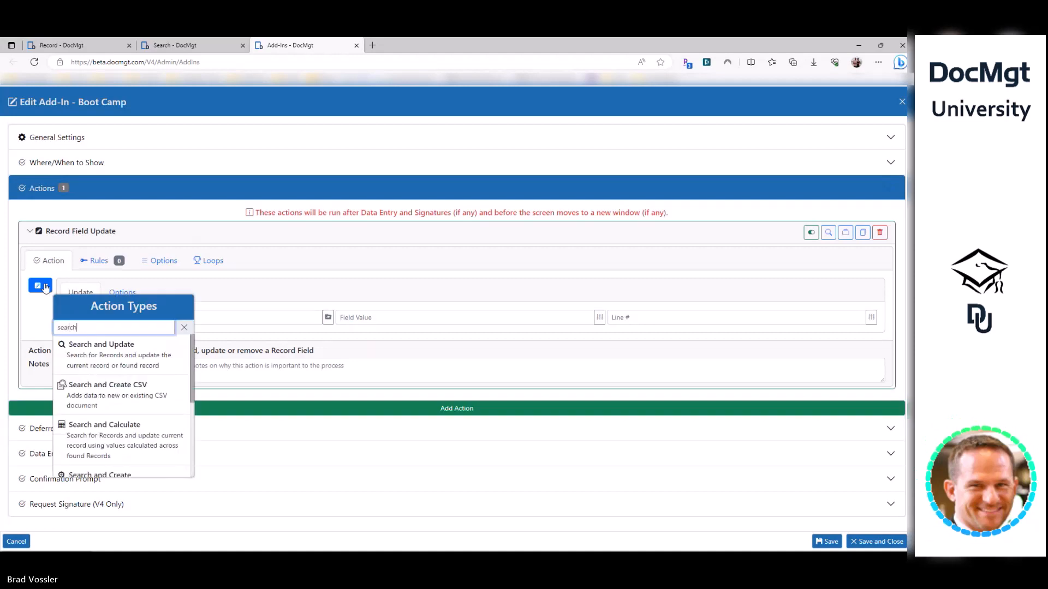
click(112, 360)
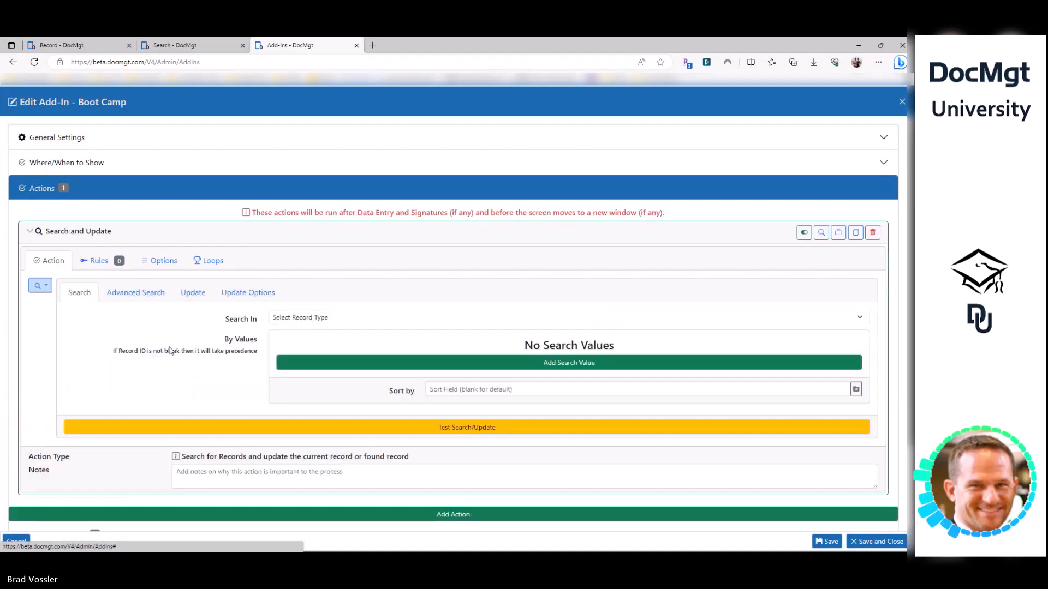
click(292, 318)
click(311, 377)
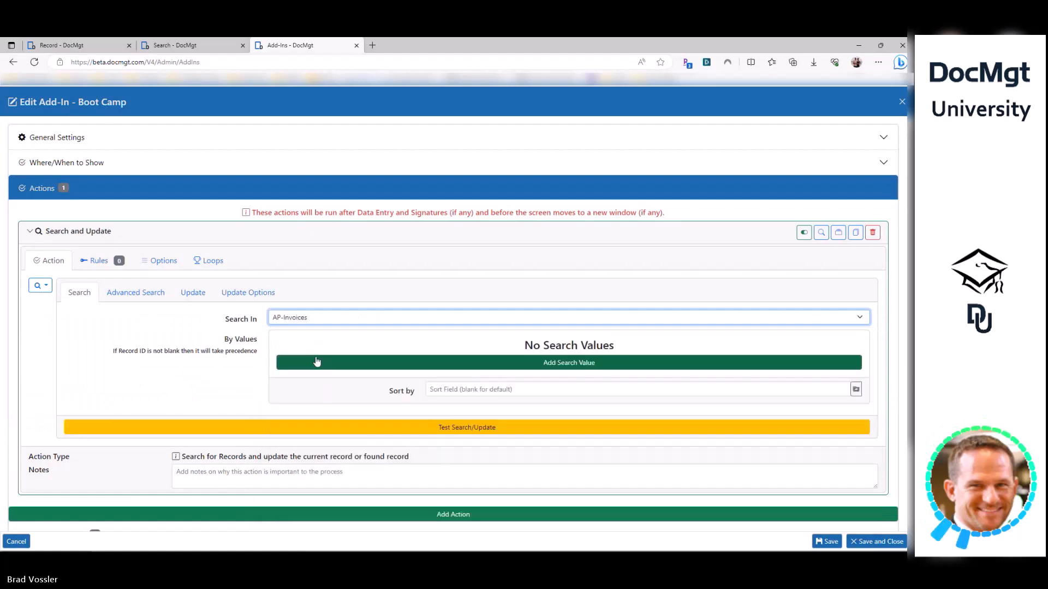
click(316, 361)
click(425, 345)
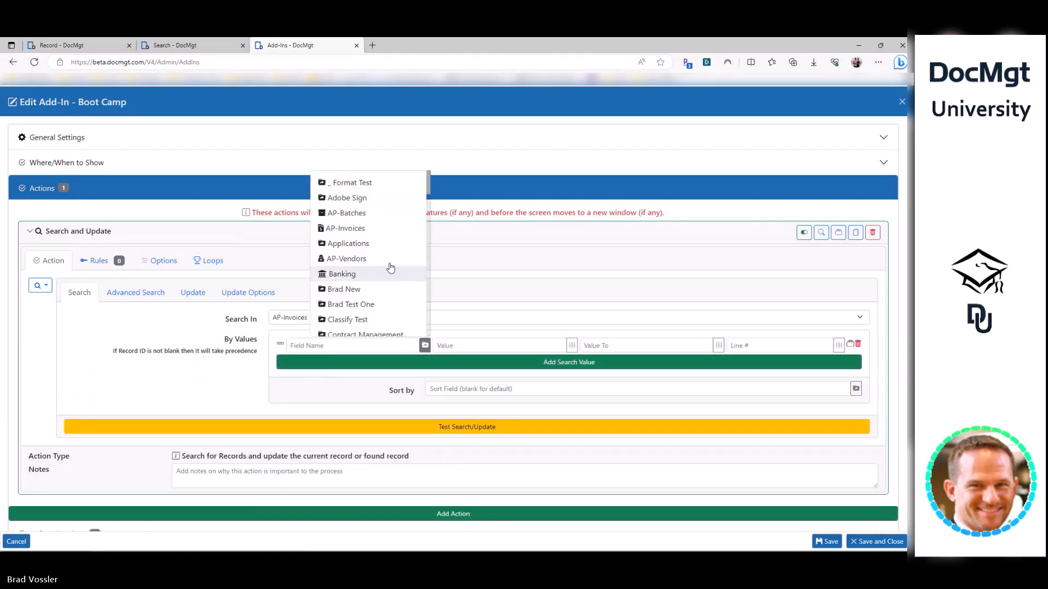
click(346, 228)
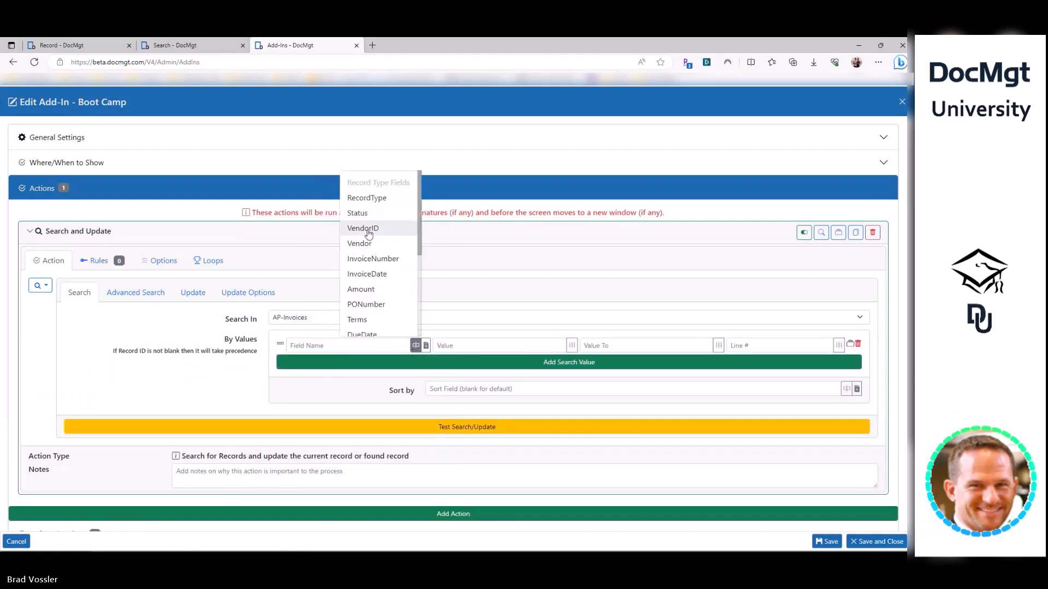
click(368, 229)
- Copy the vendor record's ID field name and add an empty field-update row to the action
click(82, 46)
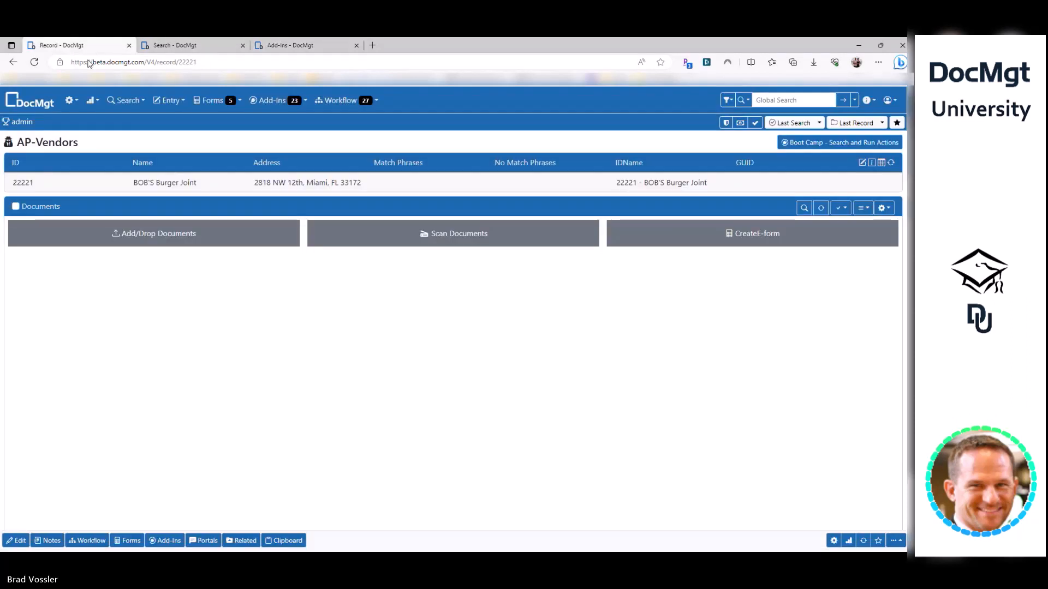
click(16, 541)
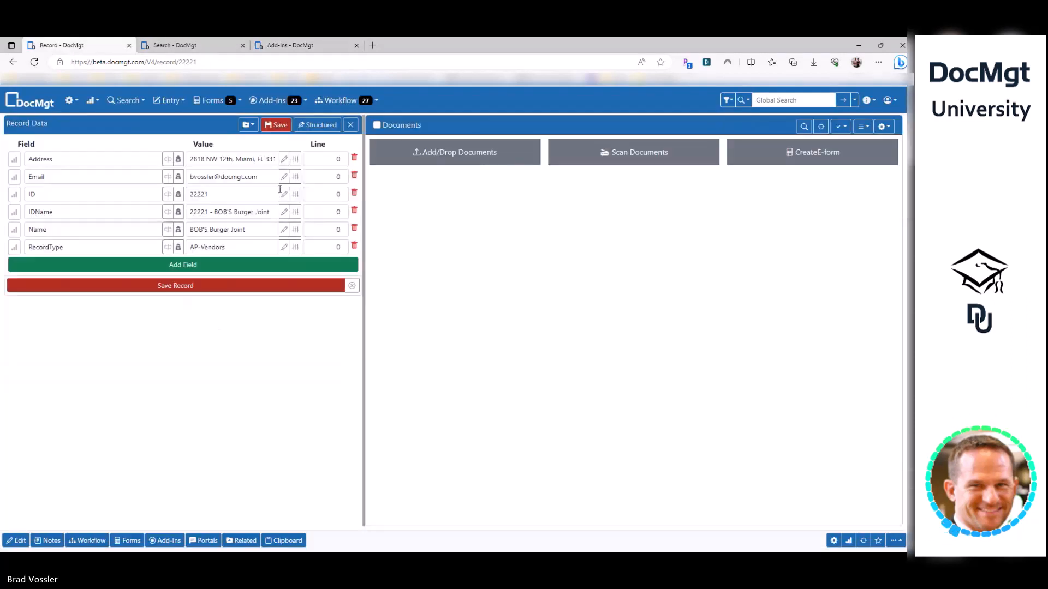
double_click(42, 195)
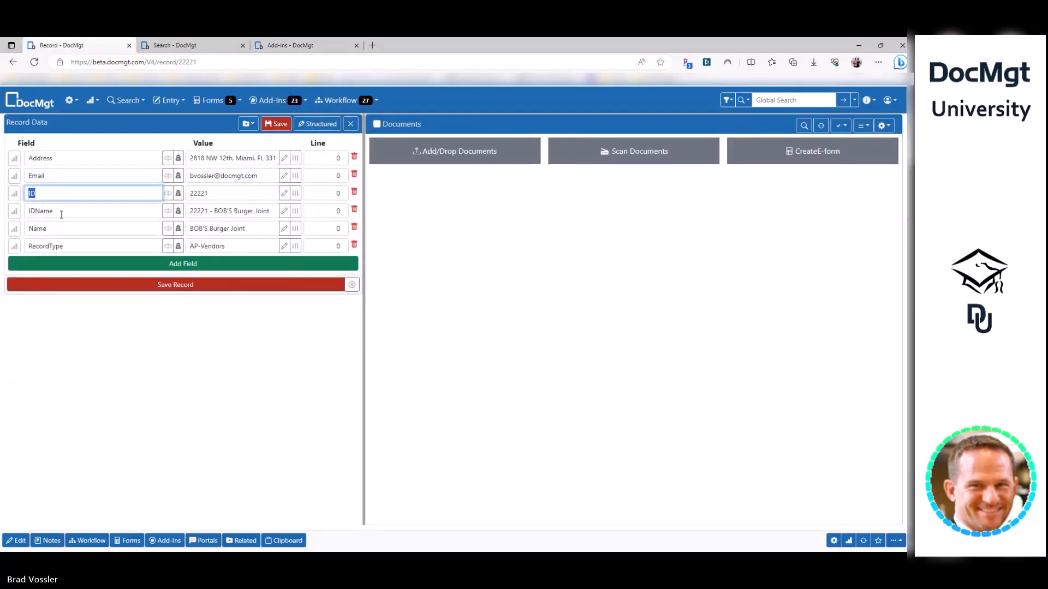
key(ctrl+shift+Tab)
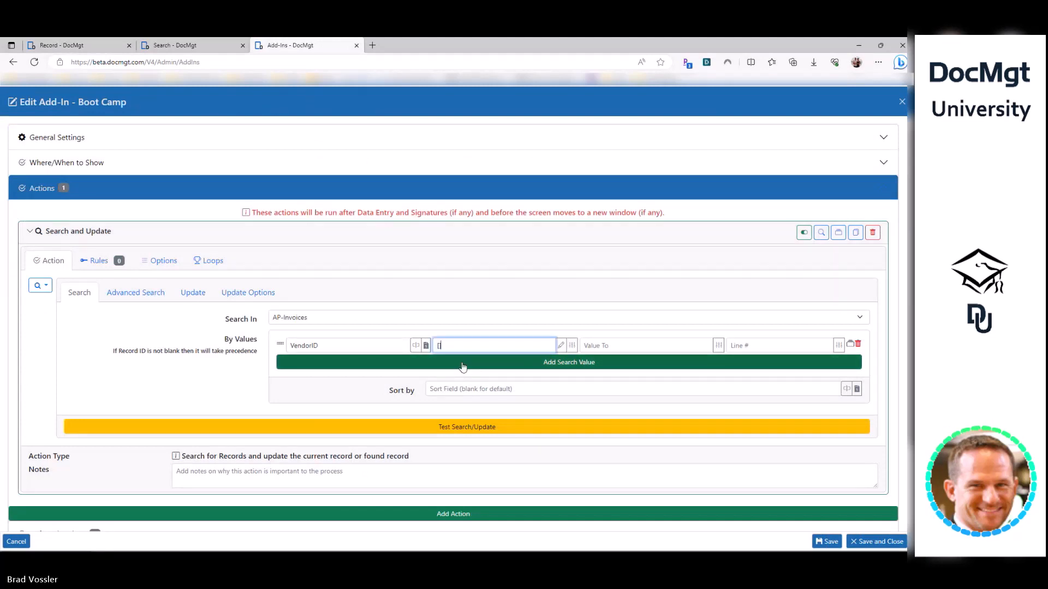
key(shift+Tab)
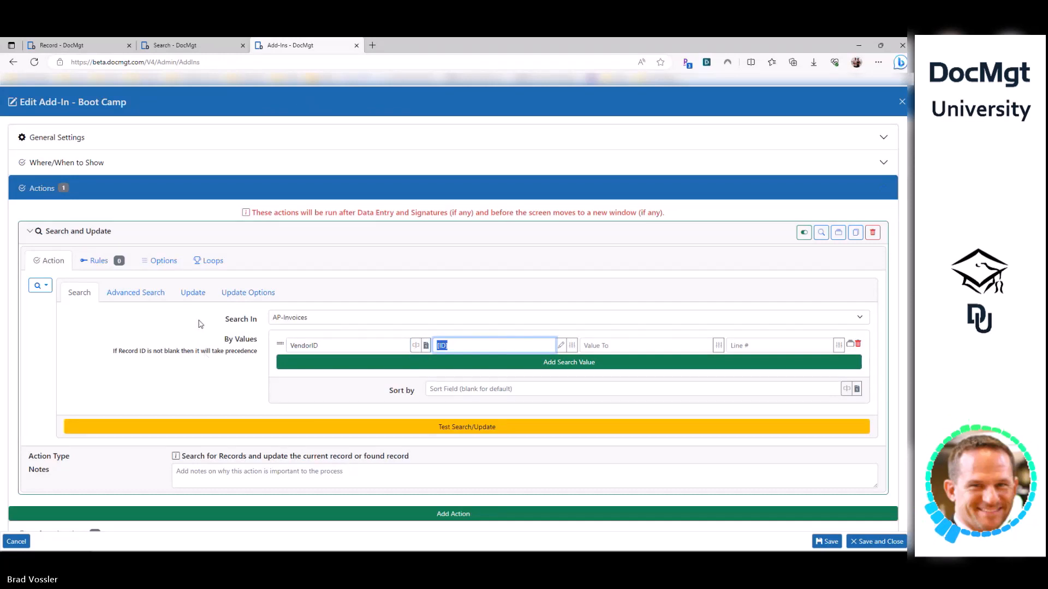
click(193, 292)
click(290, 362)
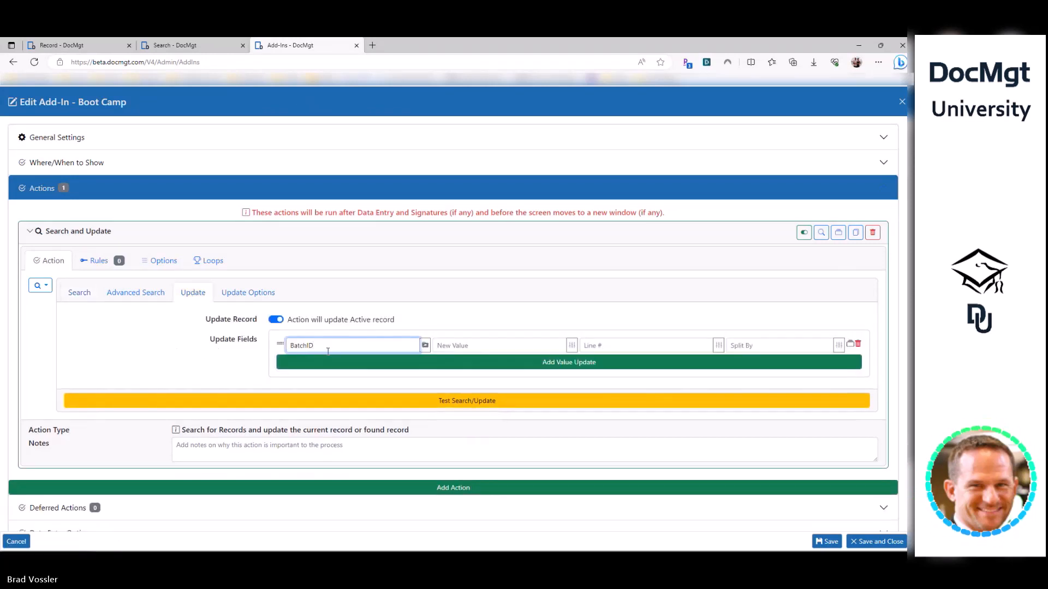
- Set the update field to AP-Invoices BatchID and enter its new test value
click(424, 346)
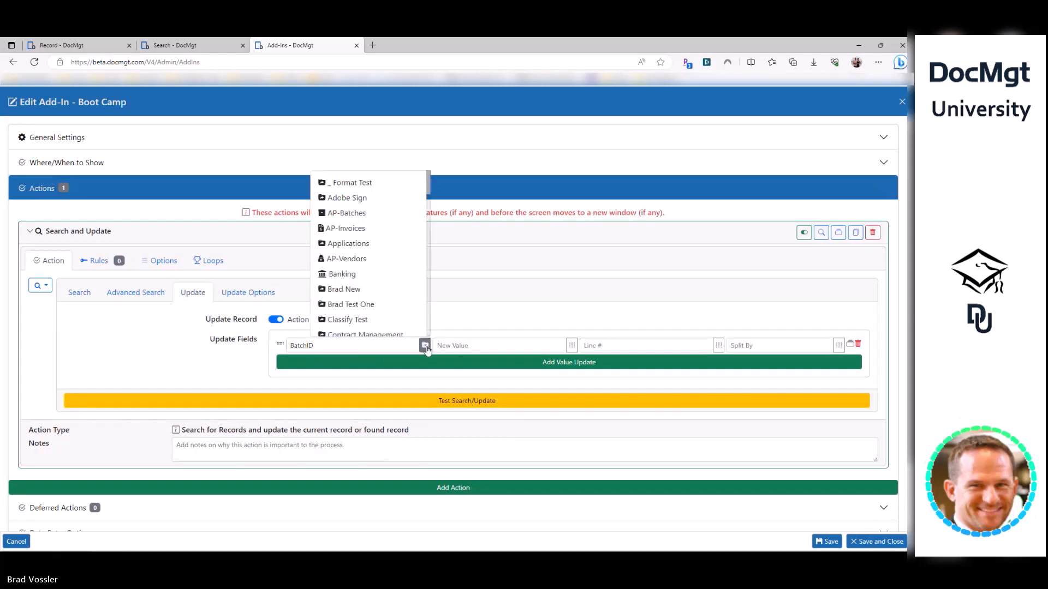
click(364, 229)
click(417, 344)
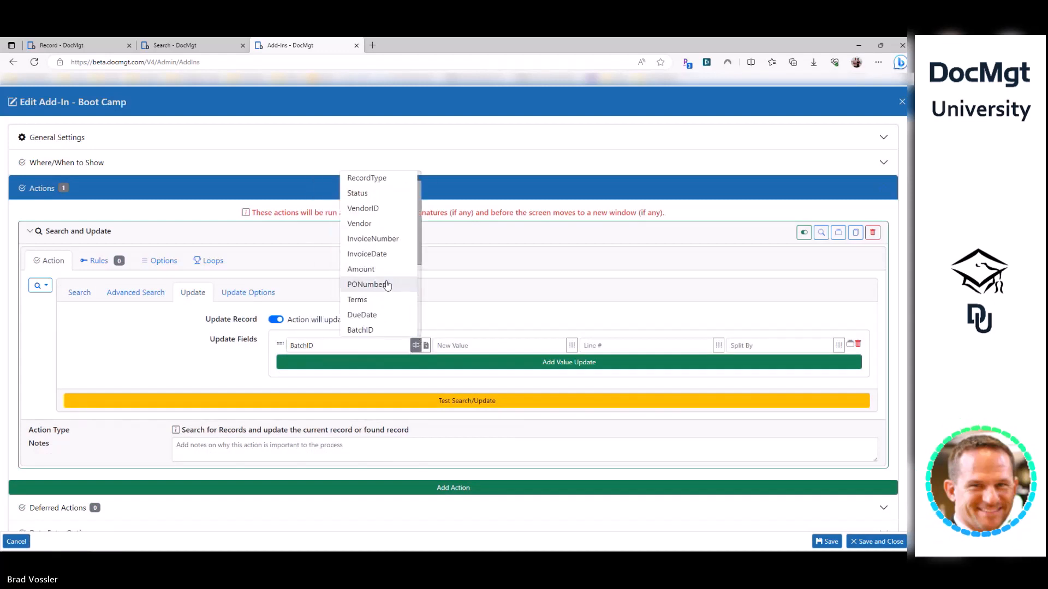
scroll(366, 289, down, 1)
click(363, 299)
click(496, 347)
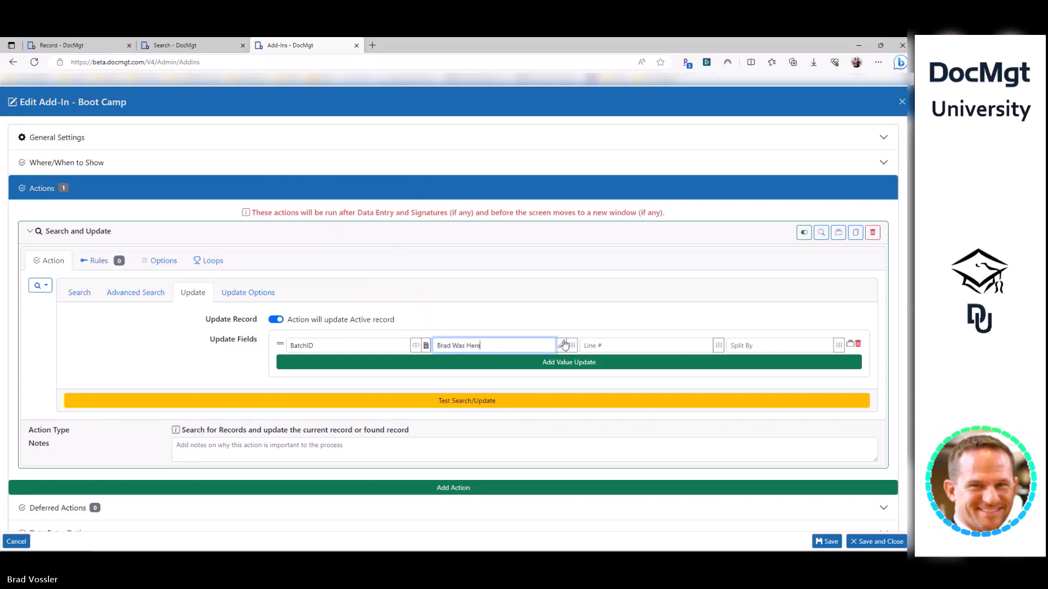
click(82, 294)
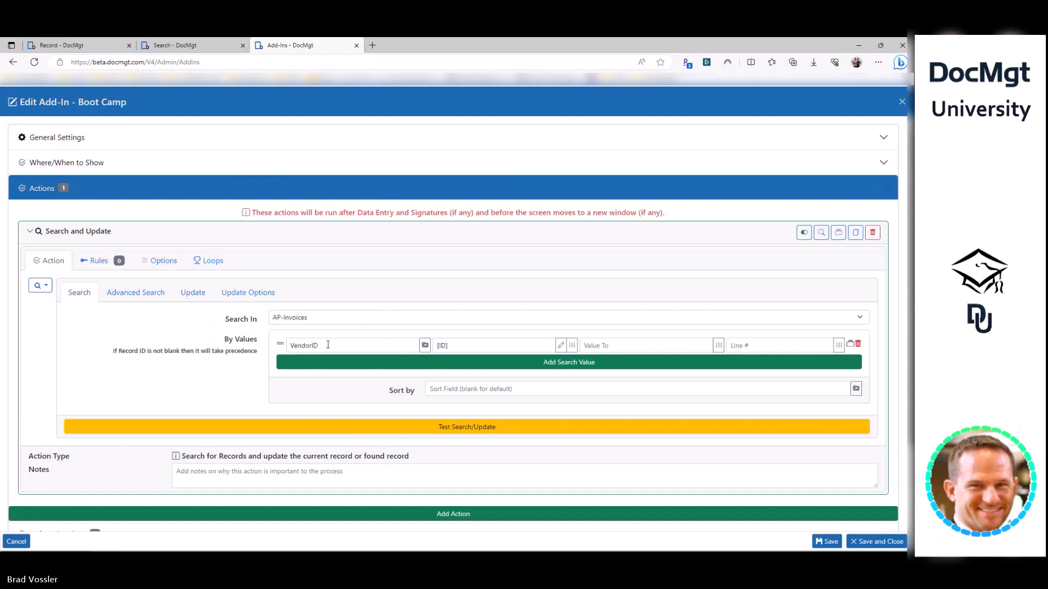
click(194, 293)
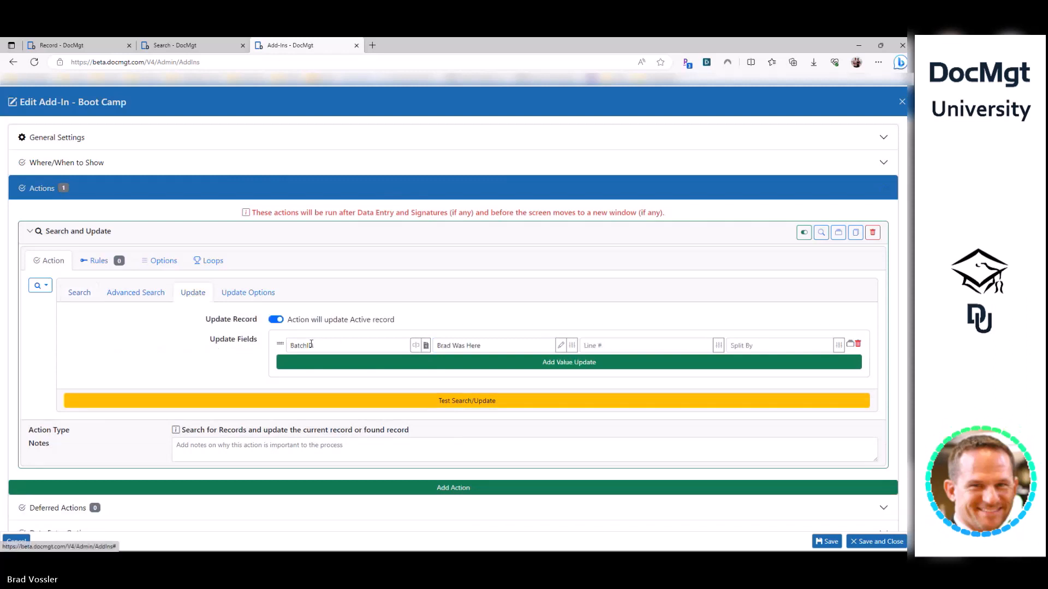
triple_click(507, 344)
- Leave the Advanced Search Max Records limit empty, then save and close the add-in
click(131, 300)
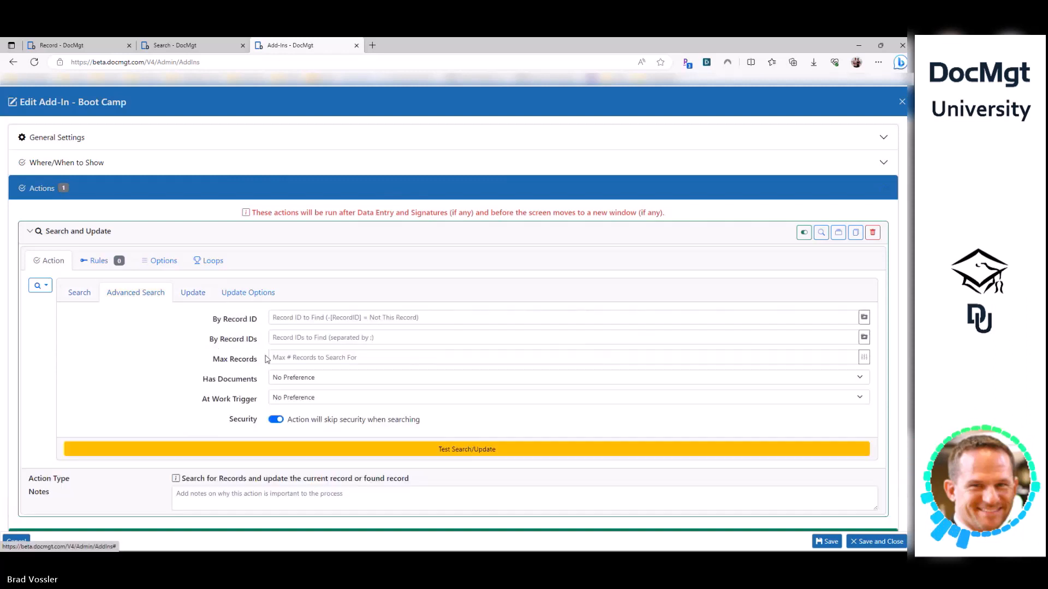
click(412, 358)
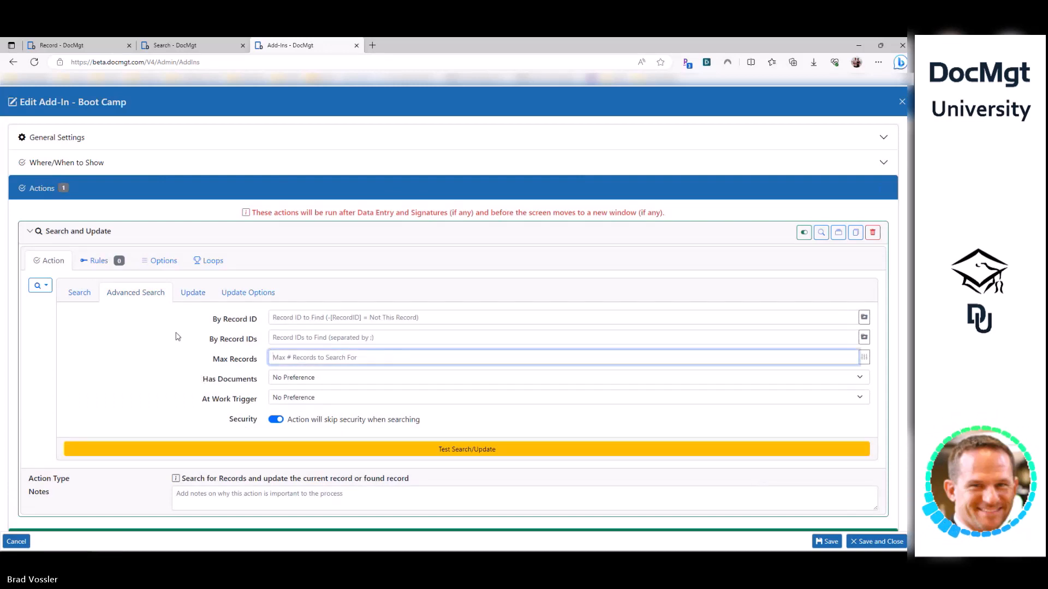
click(171, 350)
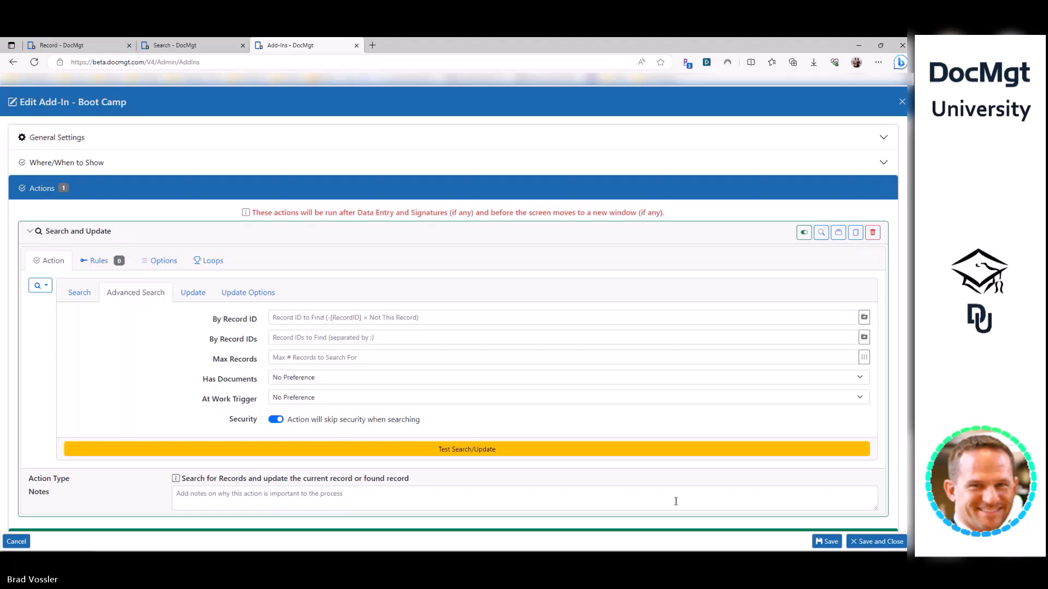
click(857, 543)
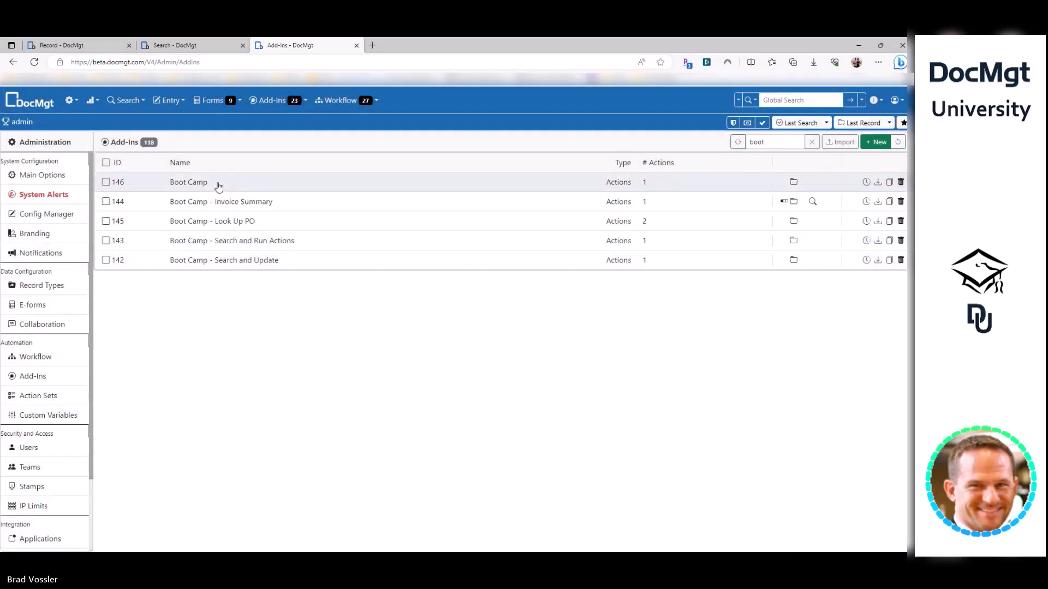
- Rename add-in 146 to 'Boot Camp - Update Invoices from Vendor' and save it
click(217, 184)
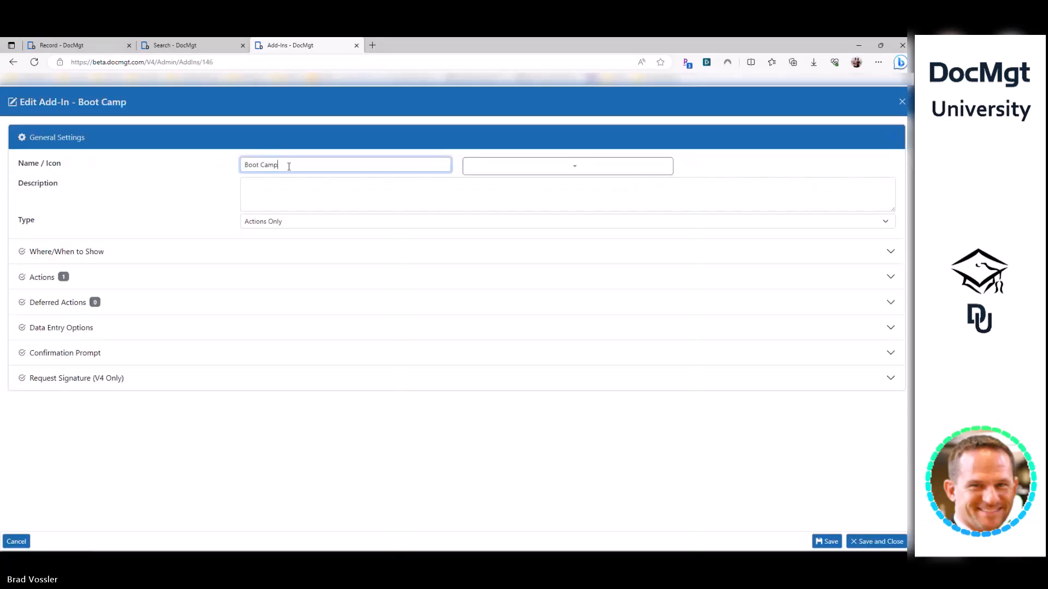
text(Update Invoices from Vendor)
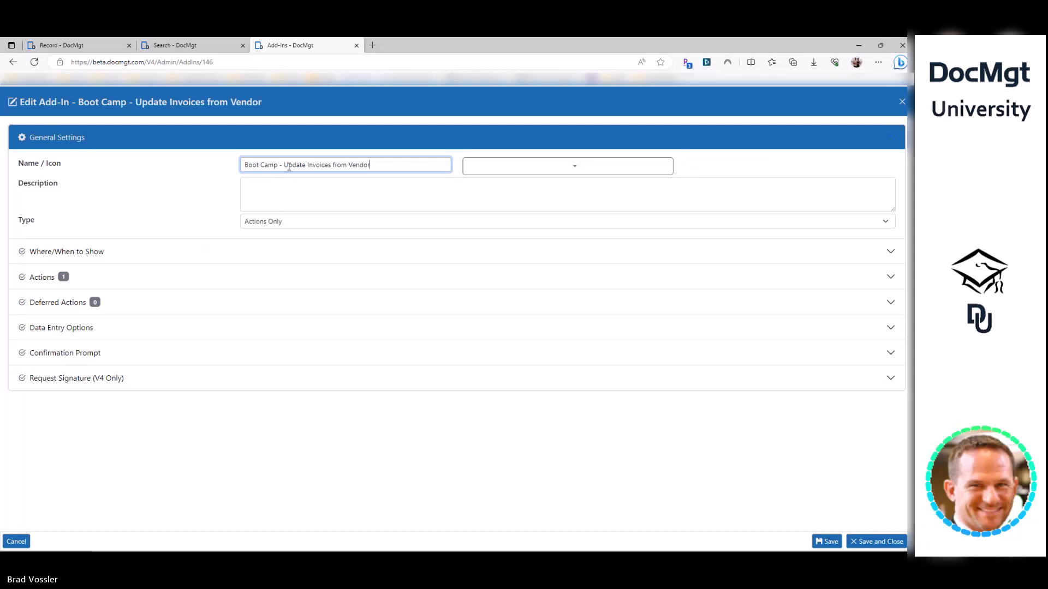
click(875, 542)
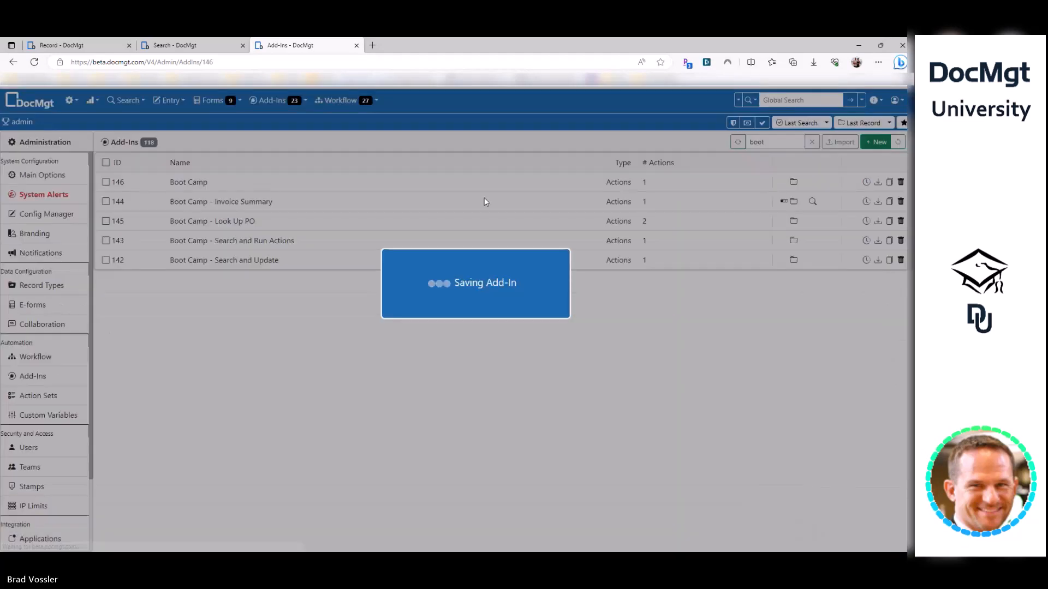
- Check the vendor record's add-ins list, reload the record, and return to the Add-Ins list
click(98, 46)
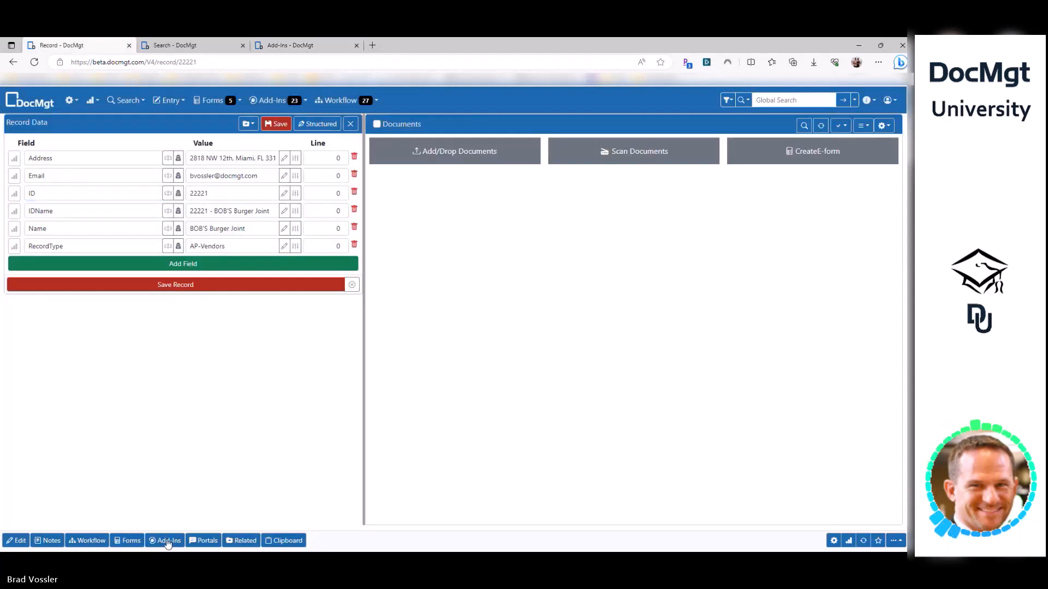
click(166, 541)
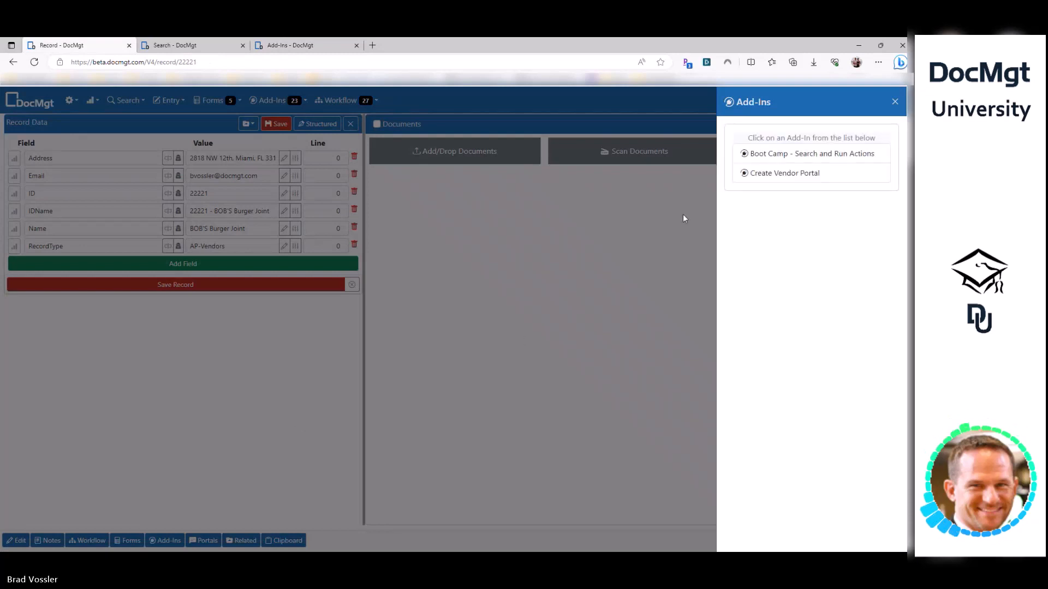
click(601, 247)
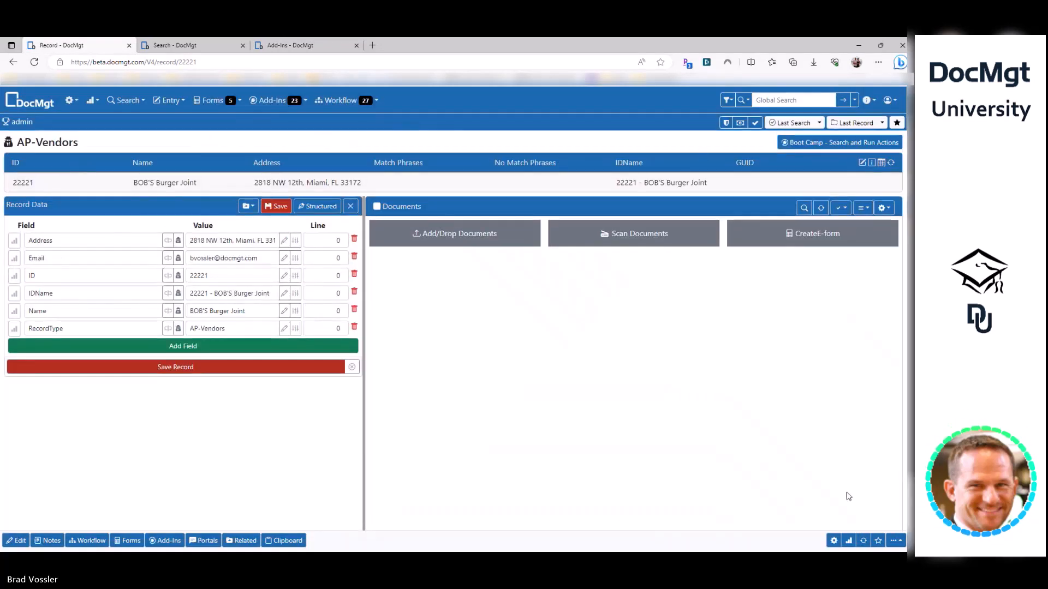
click(862, 541)
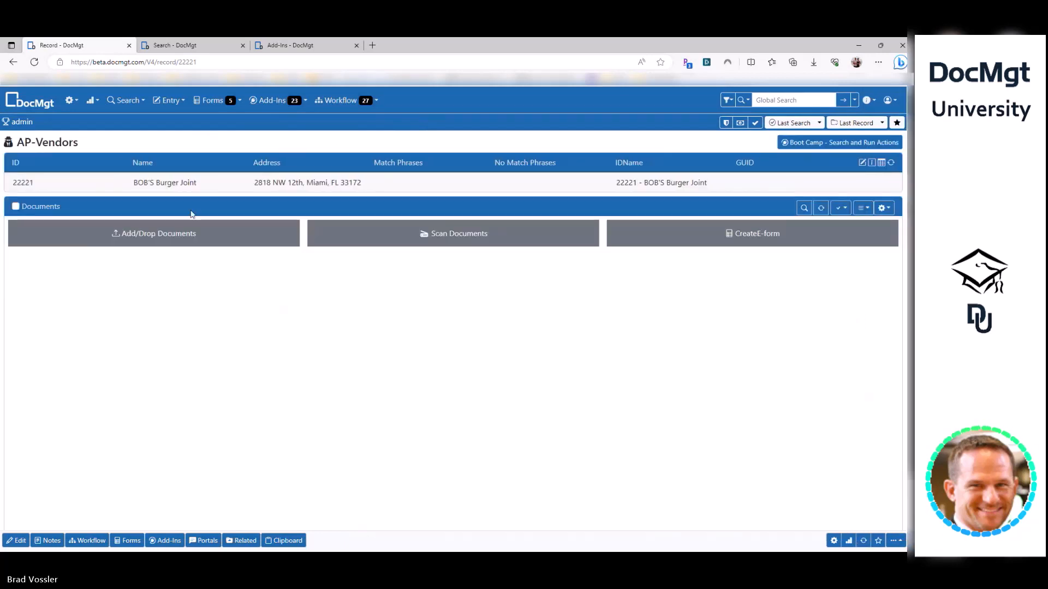
click(174, 46)
click(290, 46)
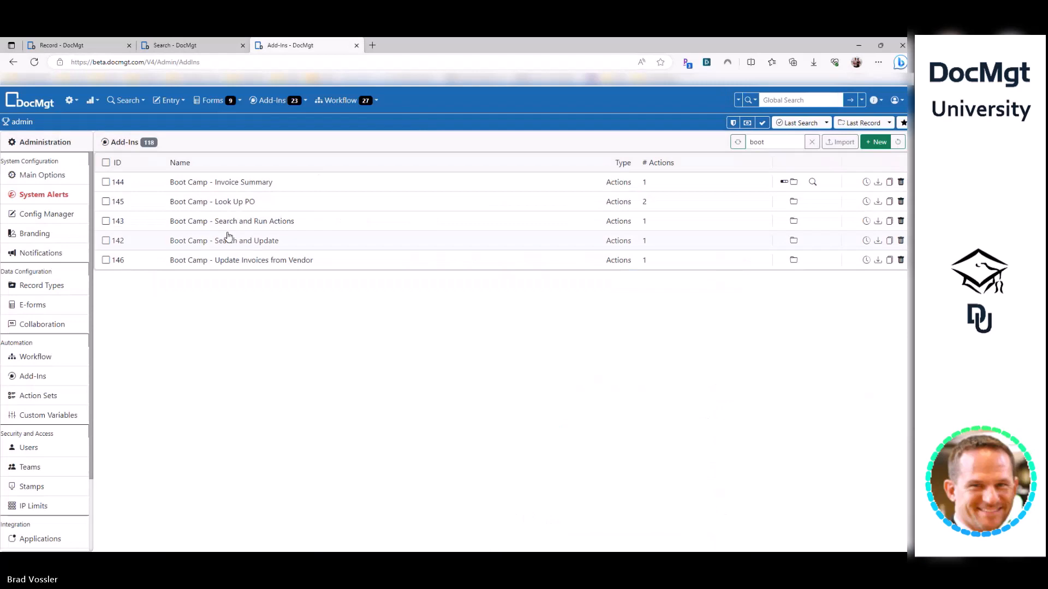
click(227, 182)
- Switch the Update Invoices from Vendor add-in's record type from AP-Invoices to AP-Vendors and save
key(Escape)
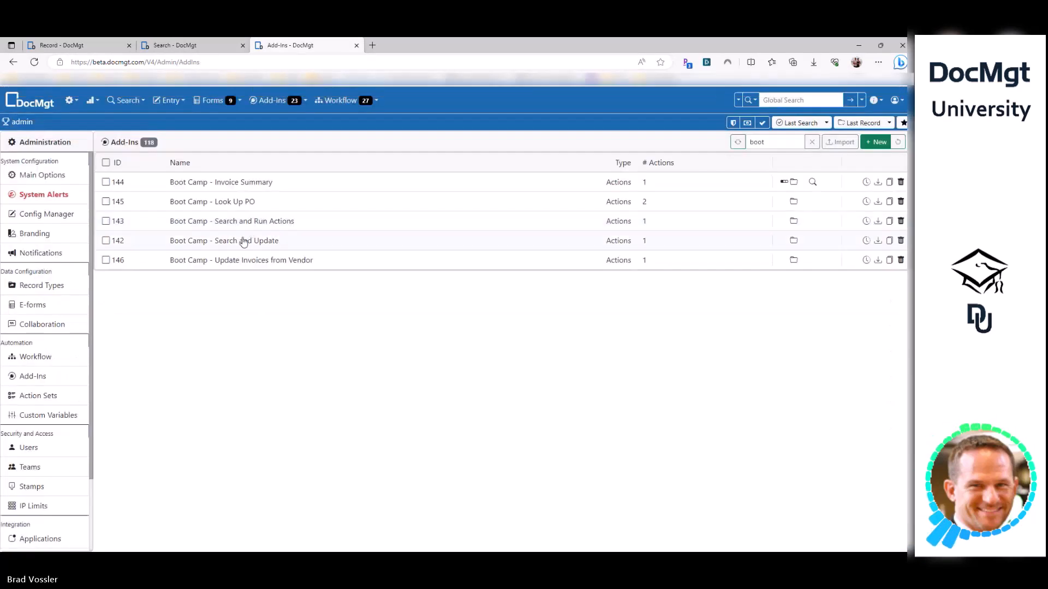
click(273, 260)
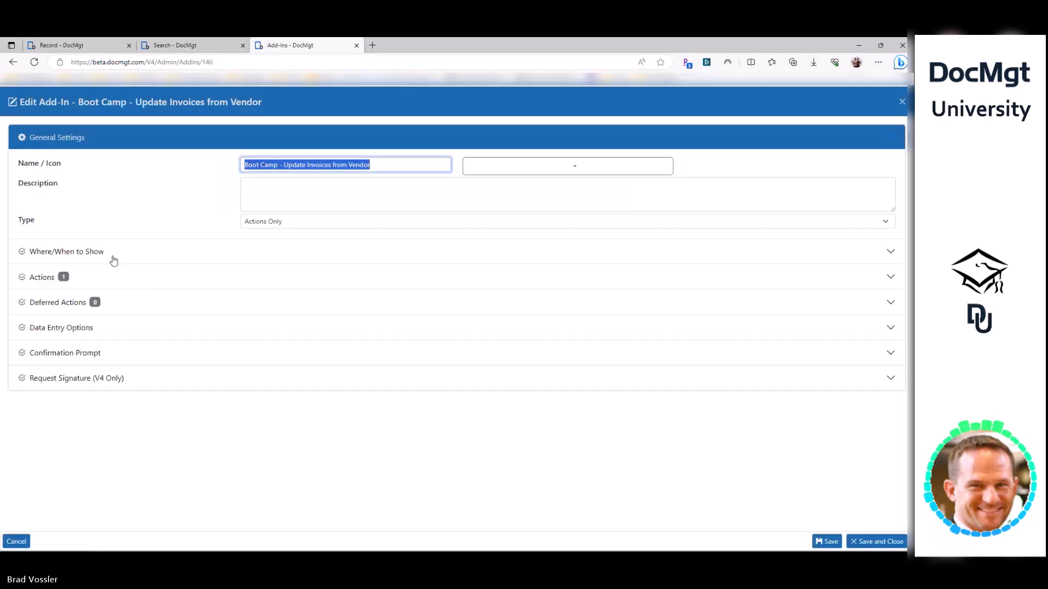
click(115, 252)
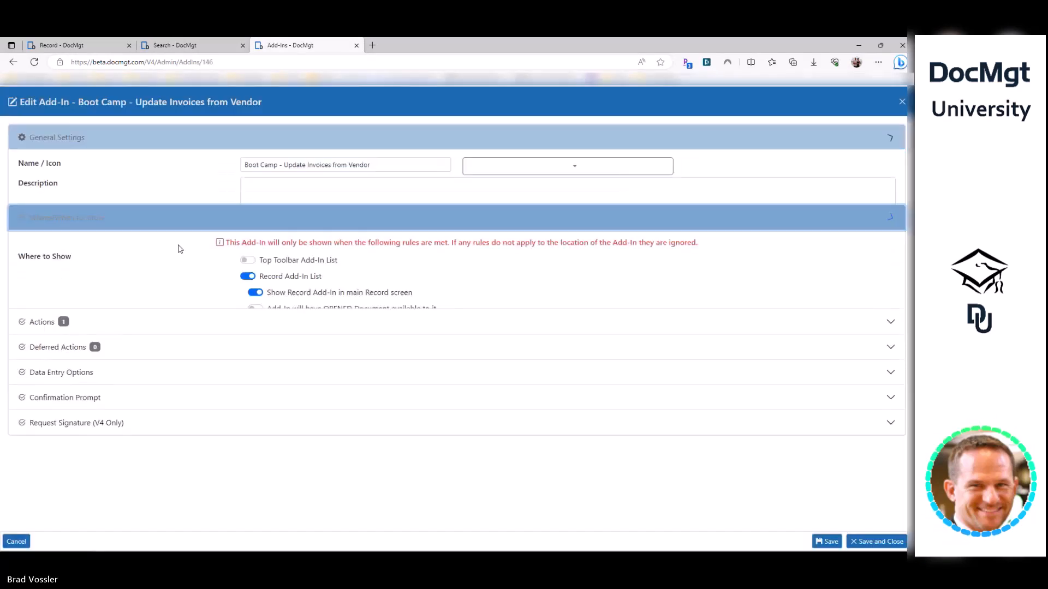
click(284, 304)
scroll(273, 349, down, 2)
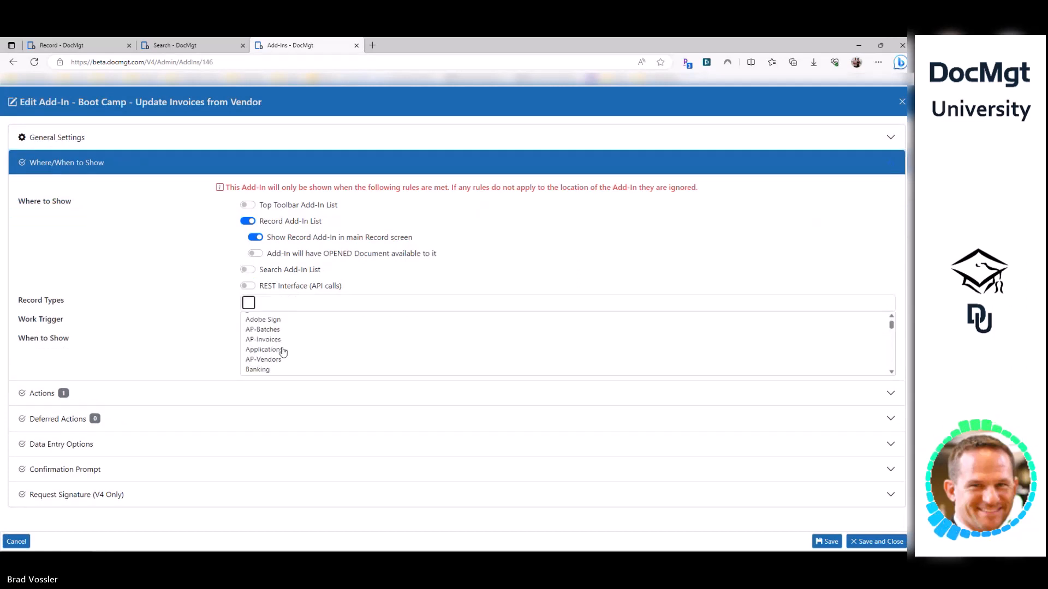
click(267, 355)
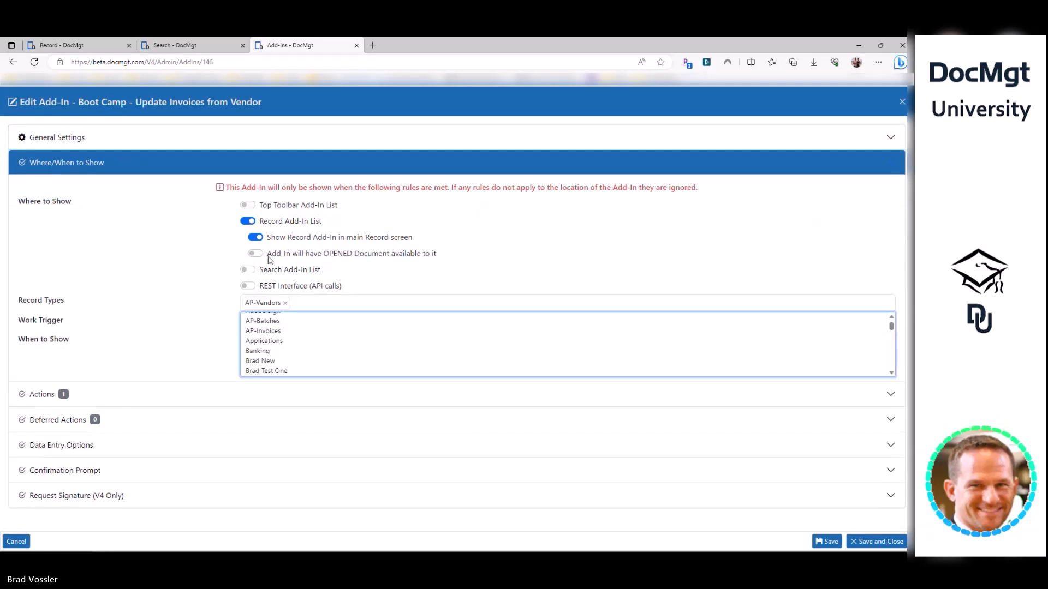
click(876, 542)
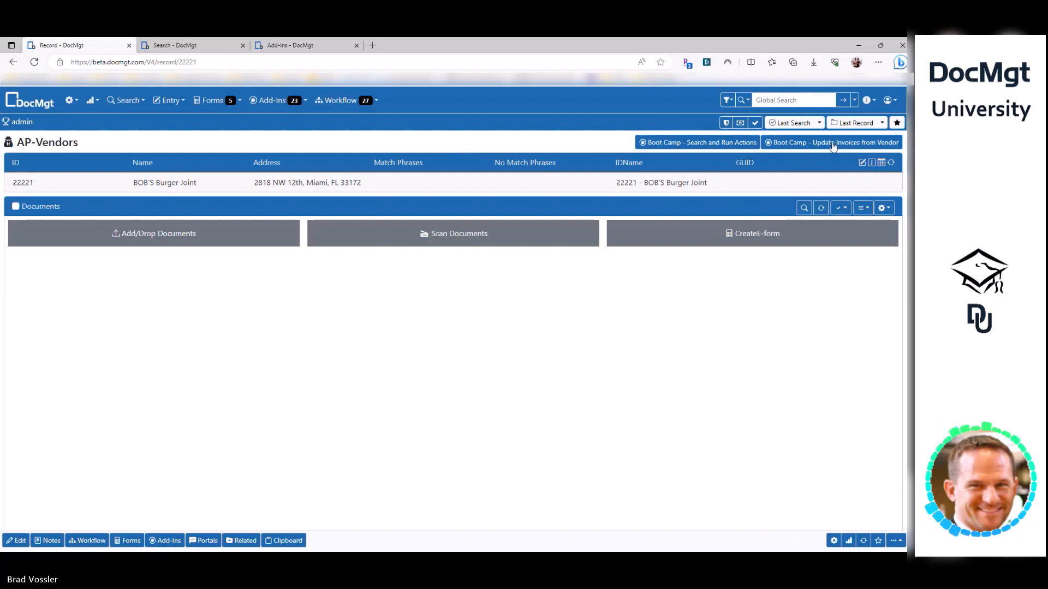
- Run Boot Camp - Update Invoices from Vendor on the vendor record, then go to the Add-Ins list
click(841, 143)
click(845, 144)
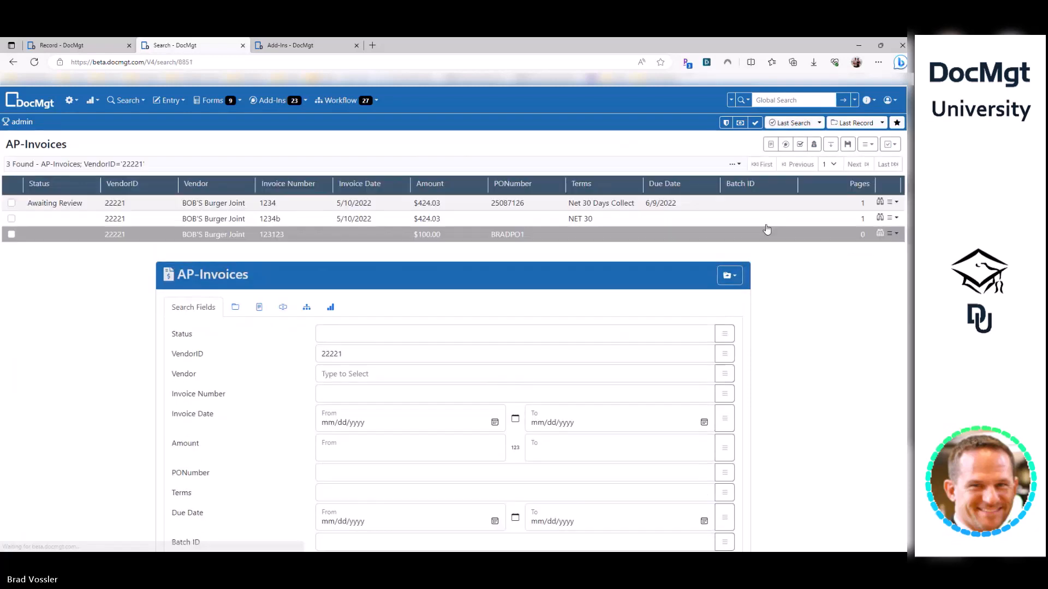
click(292, 46)
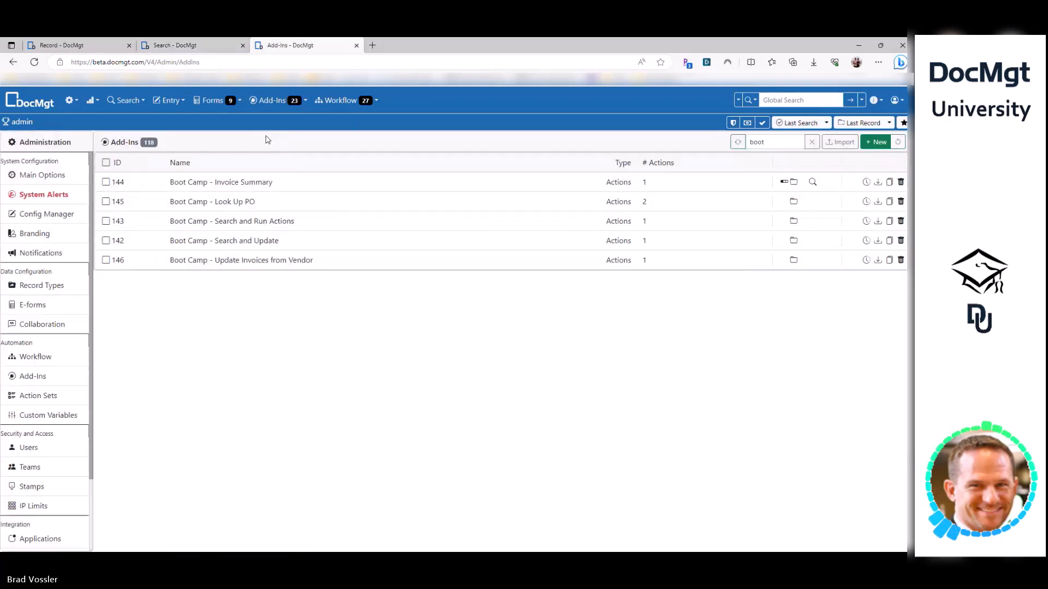
- Set the Search and Update action's VendorID search value to 2221
click(261, 260)
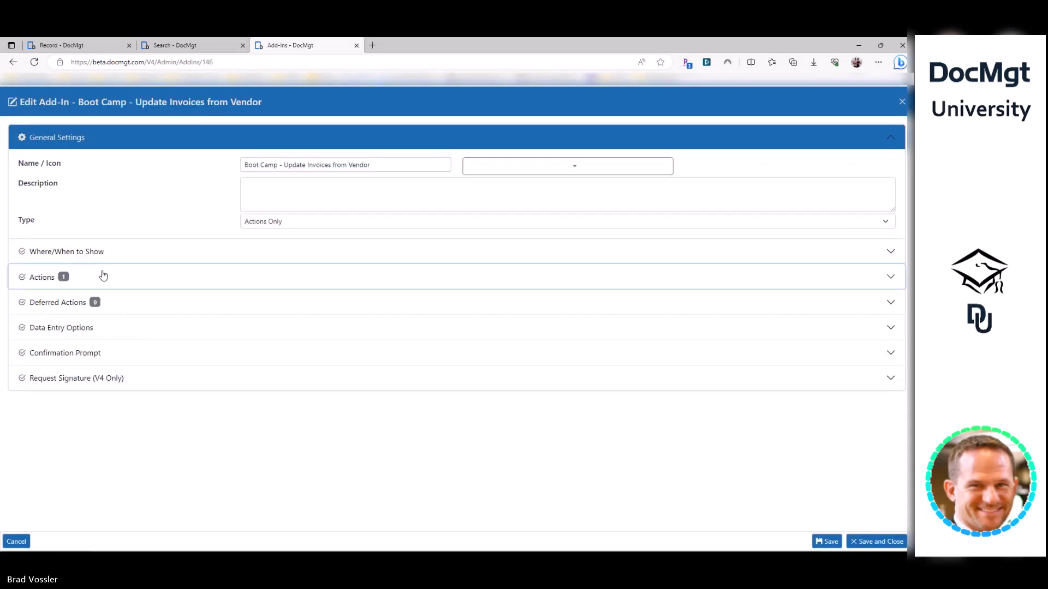
click(100, 273)
click(109, 233)
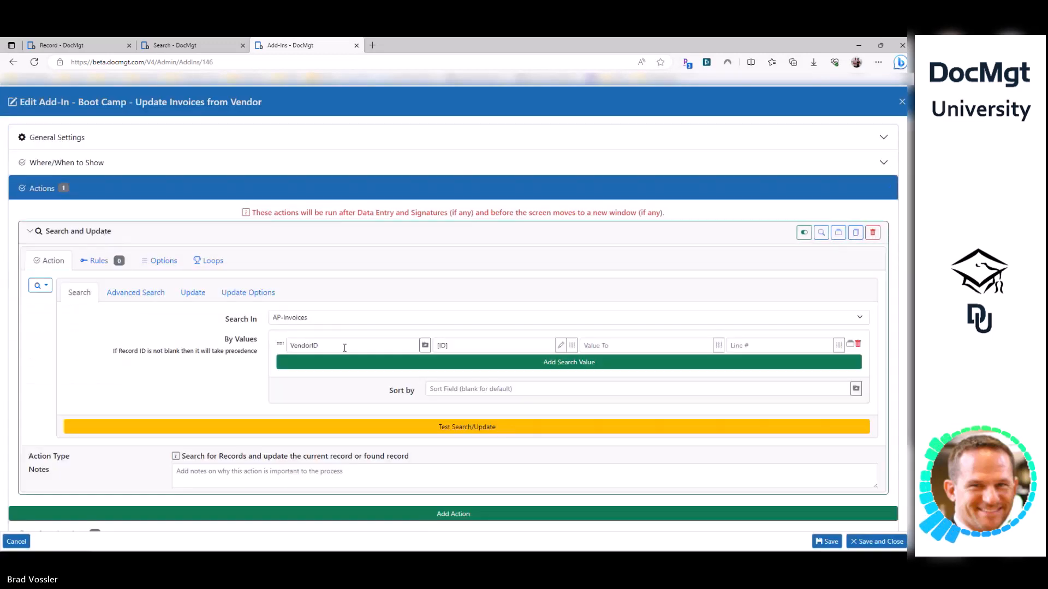
click(439, 346)
click(193, 293)
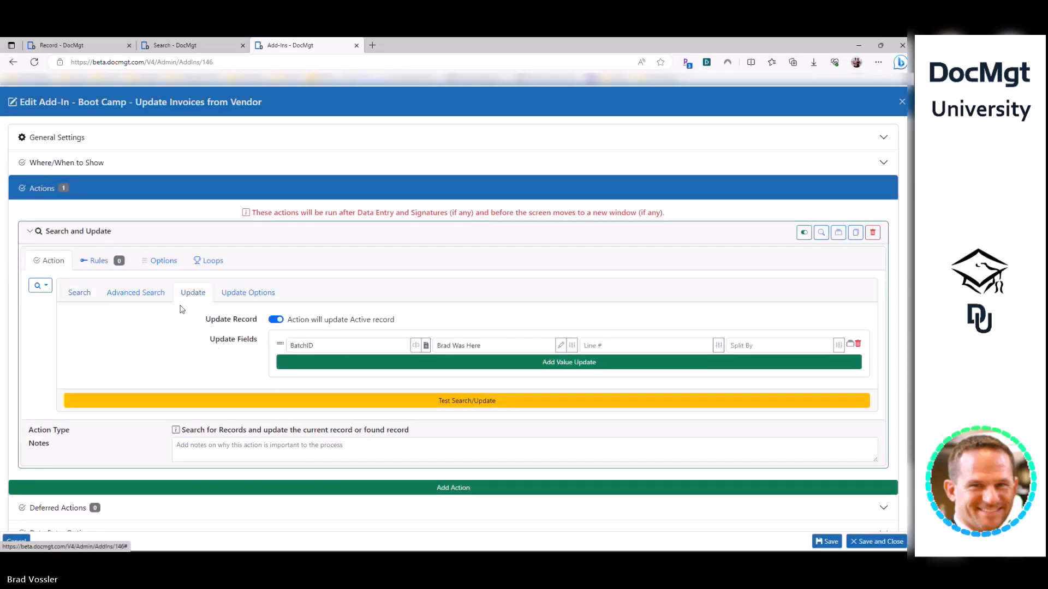
click(79, 293)
click(446, 345)
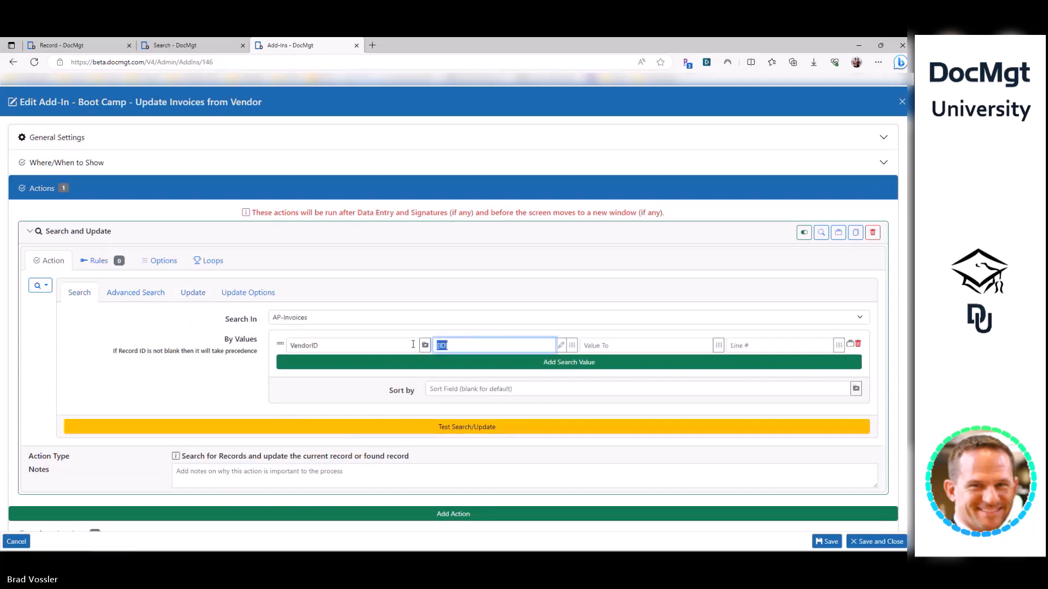
text(2221)
- Test the search and update, close the results, and view the AP-Invoices search results
click(453, 426)
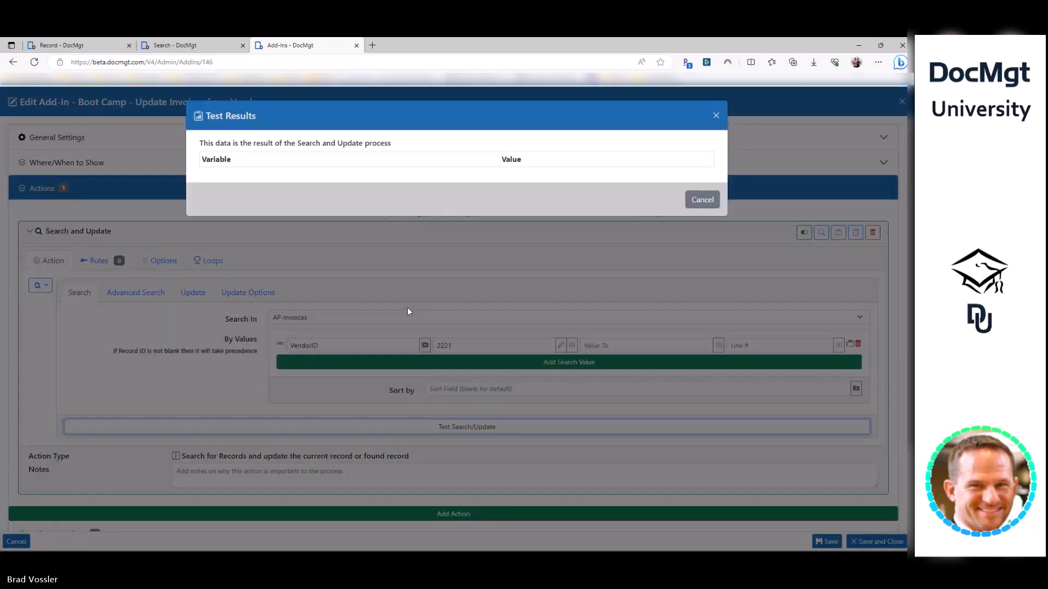
drag(212, 160, 234, 160)
click(331, 338)
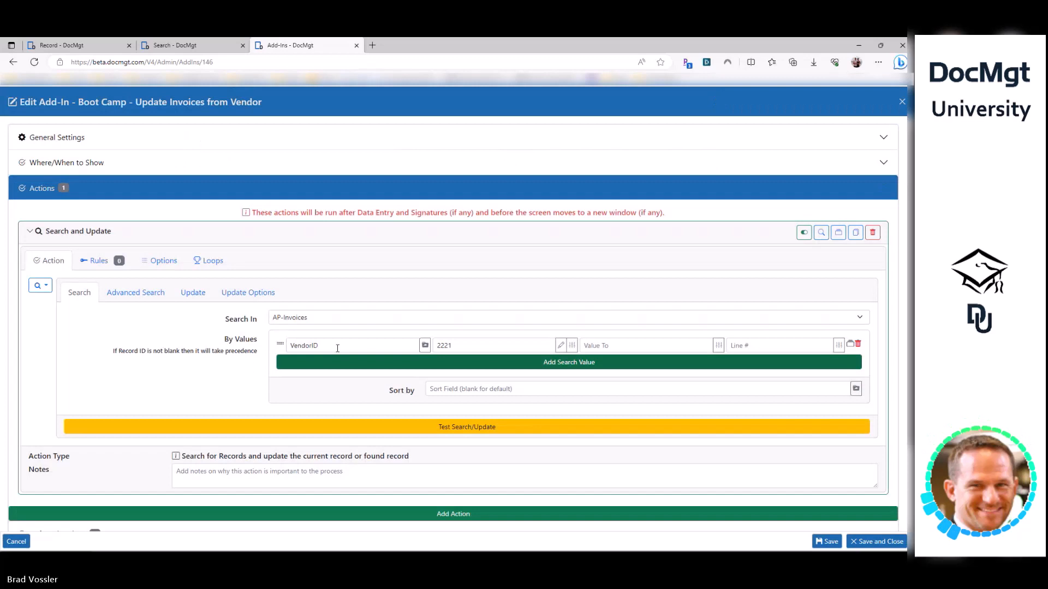
click(173, 47)
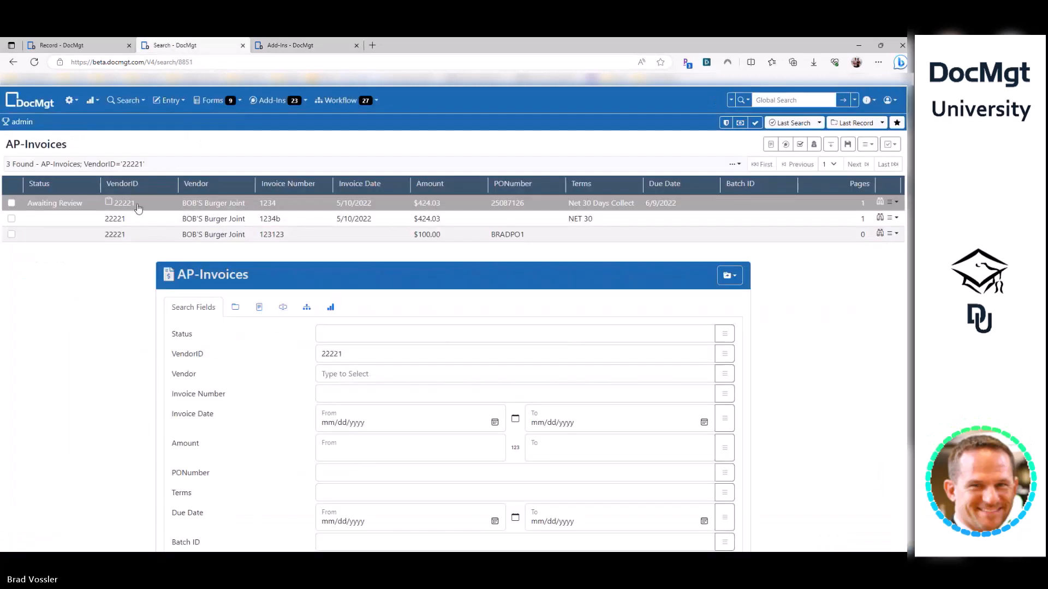
- Inspect the Awaiting Review invoice's raw fields for its VendorID, then return to the add-in editor
click(181, 207)
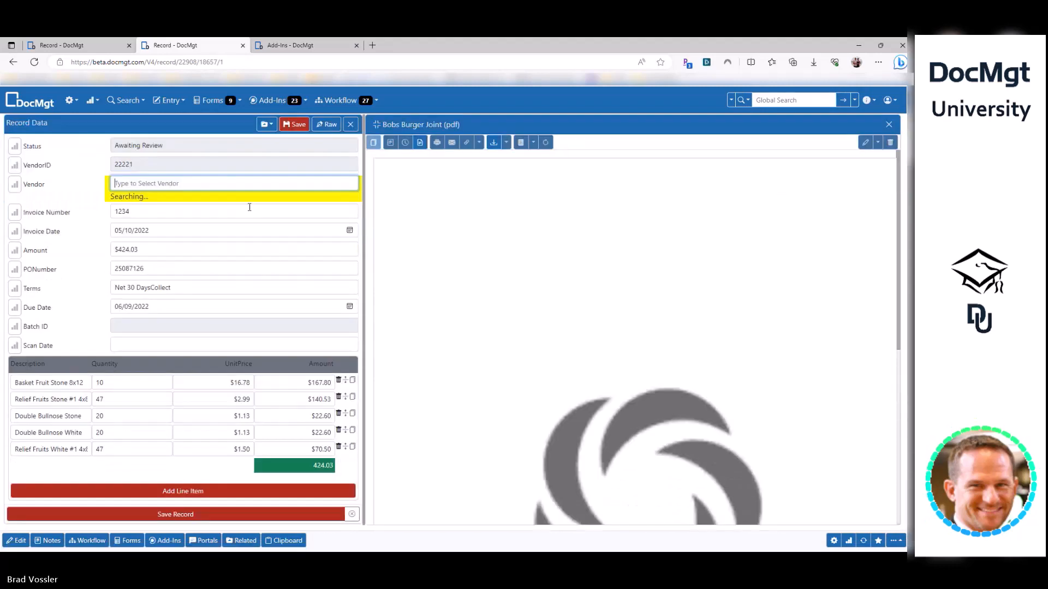
click(326, 123)
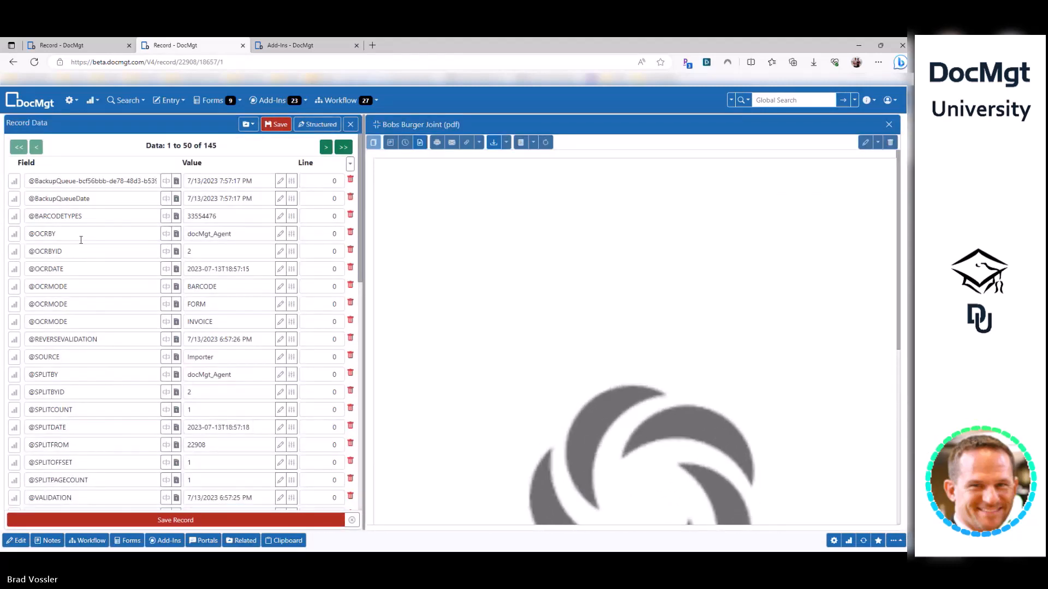
scroll(352, 147, down, 6)
scroll(329, 182, up, 6)
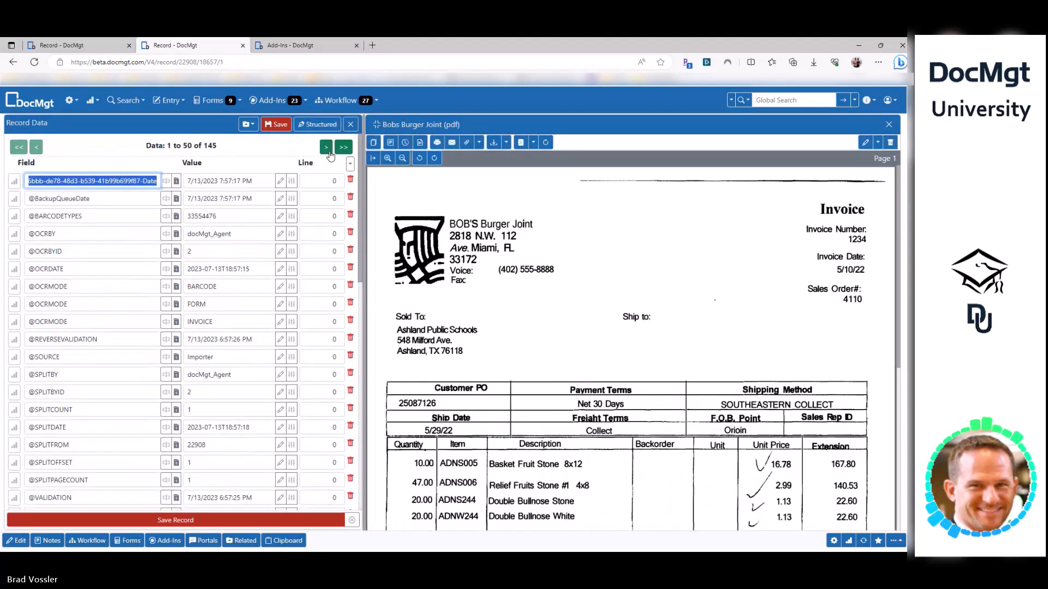
click(326, 148)
scroll(162, 316, down, 7)
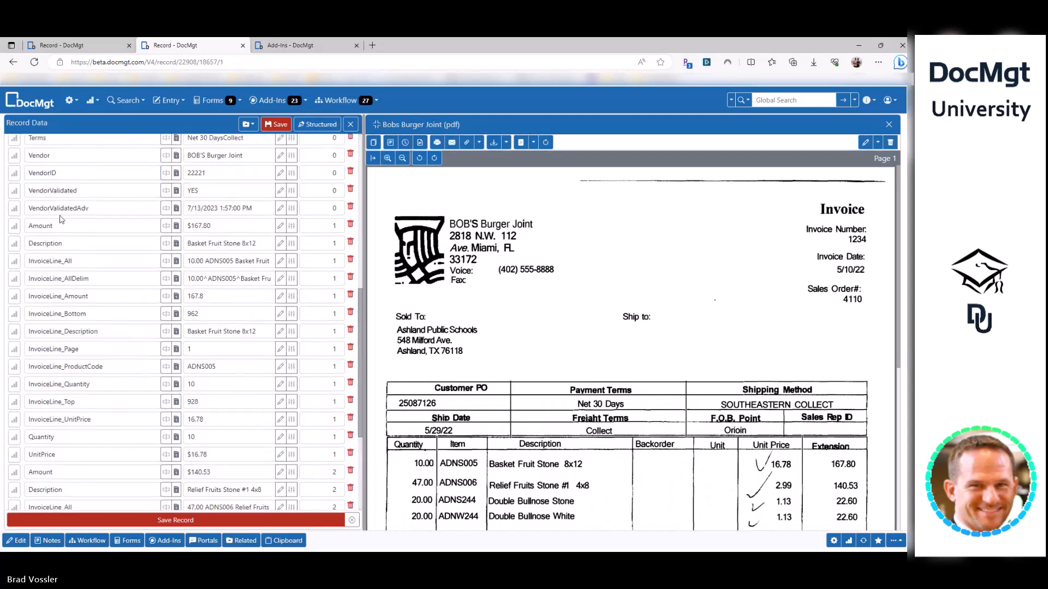
click(82, 173)
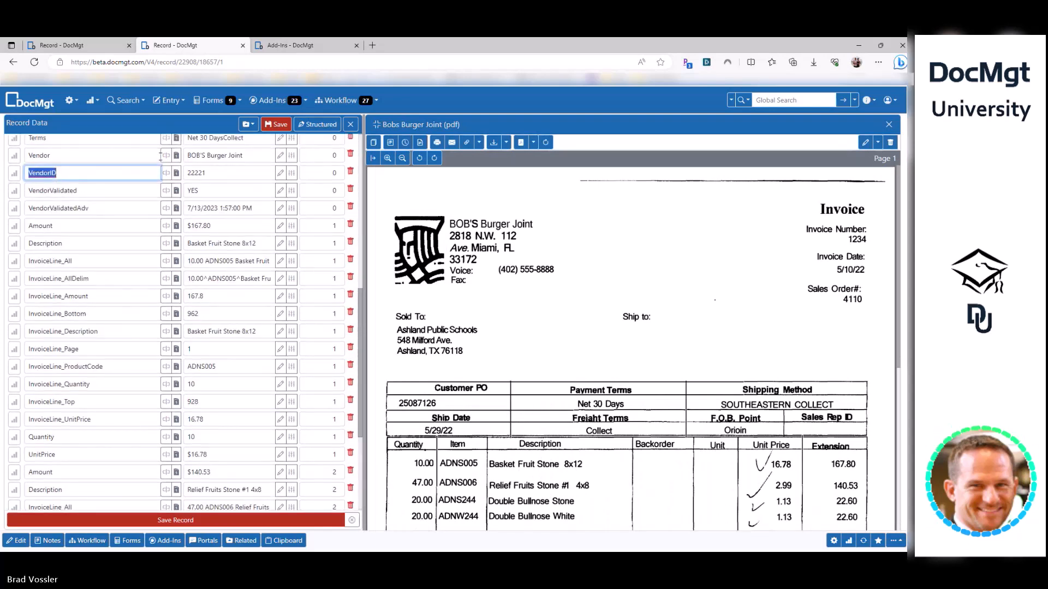
key(ctrl+Tab)
click(339, 341)
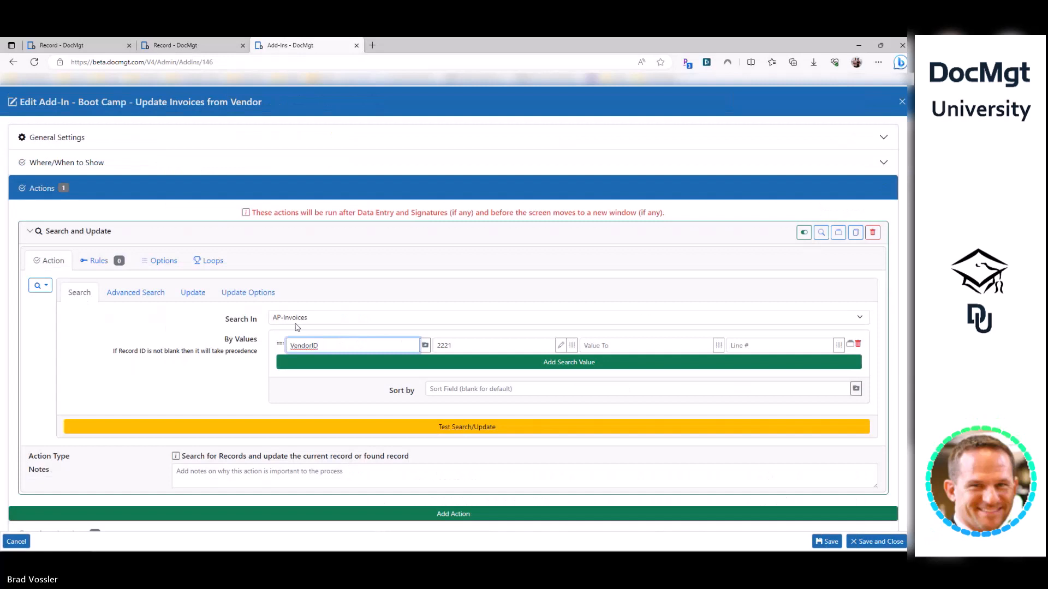
- Correct the VendorID search value to 22221, test the search, and save the add-in
double_click(459, 352)
key(shift+Tab)
key(Tab)
key(Home)
text(2)
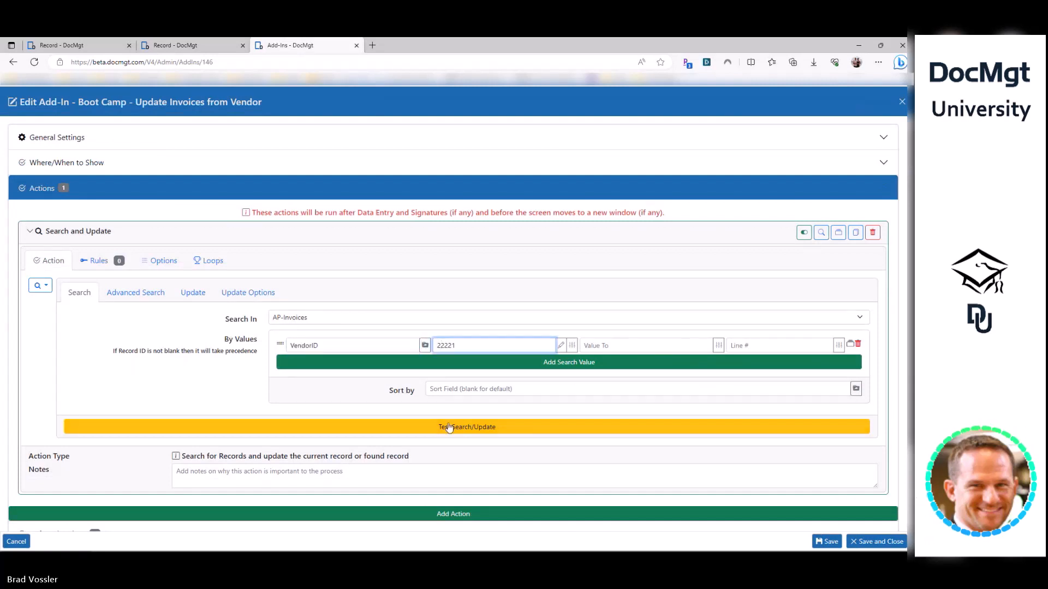
click(449, 428)
click(440, 347)
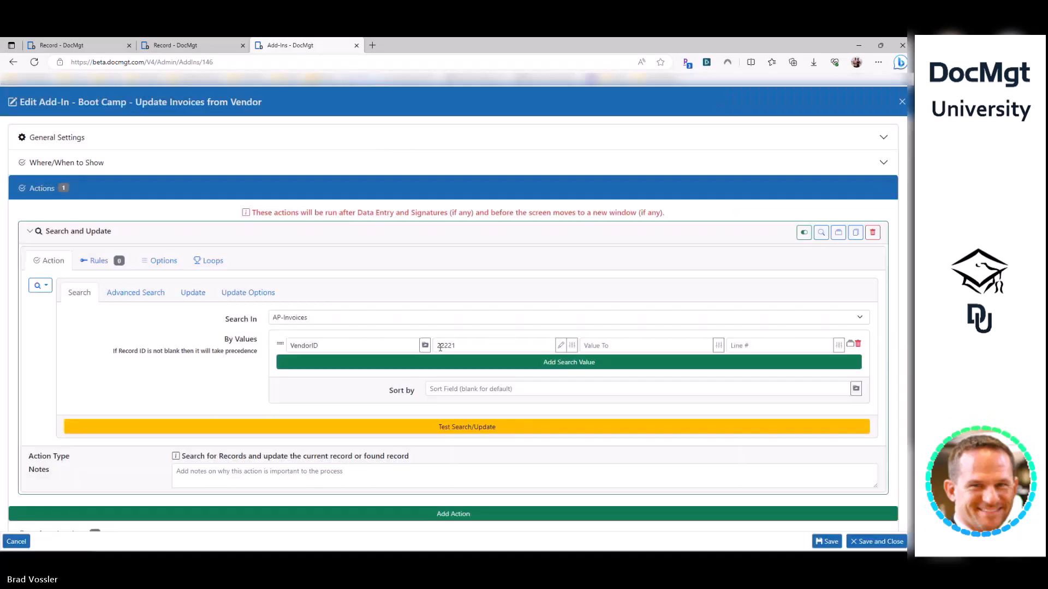
click(827, 541)
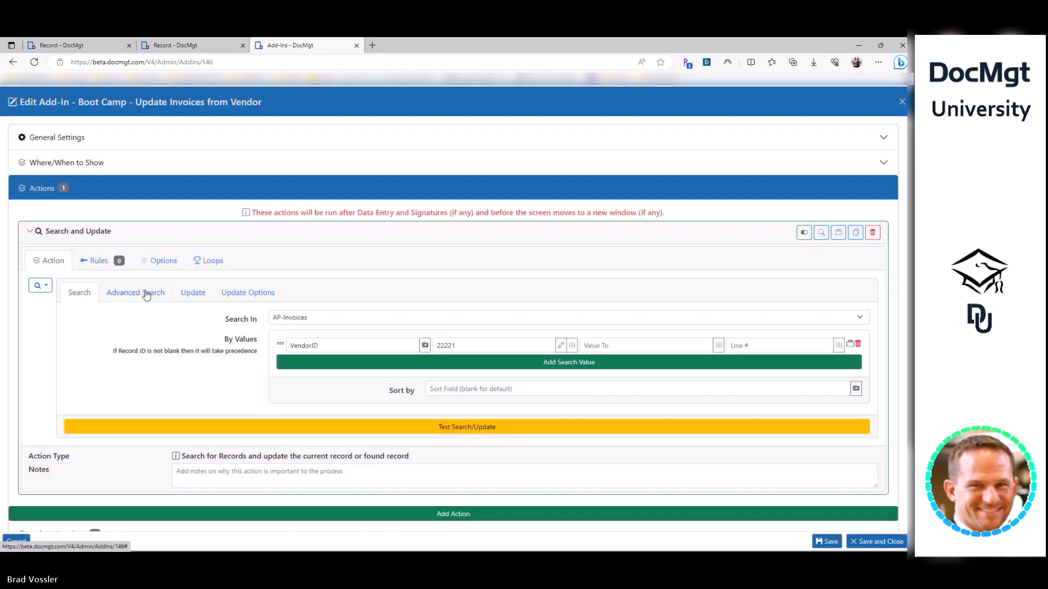
- Turn off Update Record so found invoices are updated, save, and view the vendor record
click(192, 293)
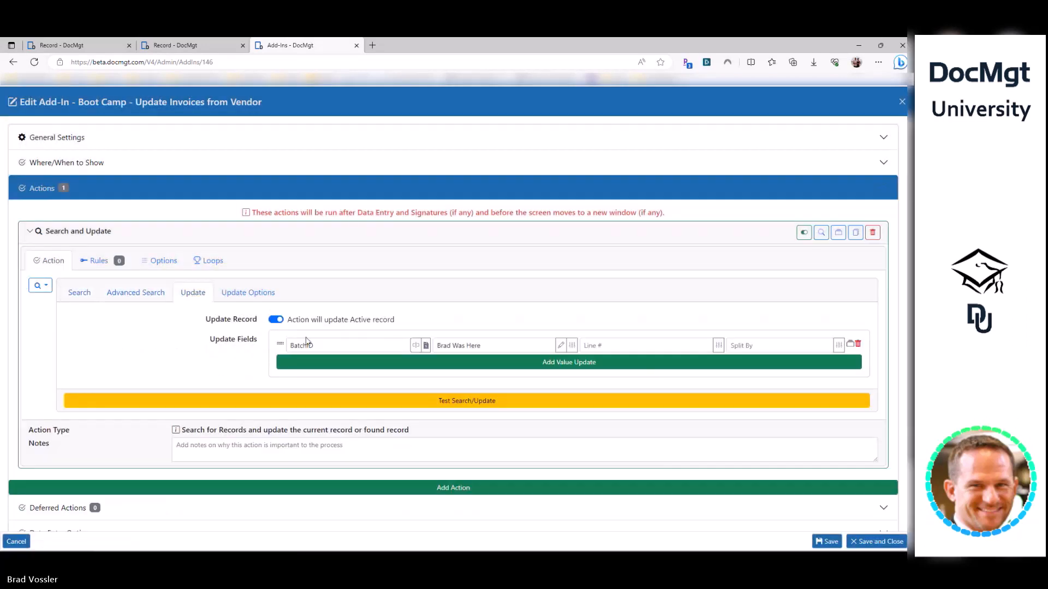
click(276, 320)
click(826, 540)
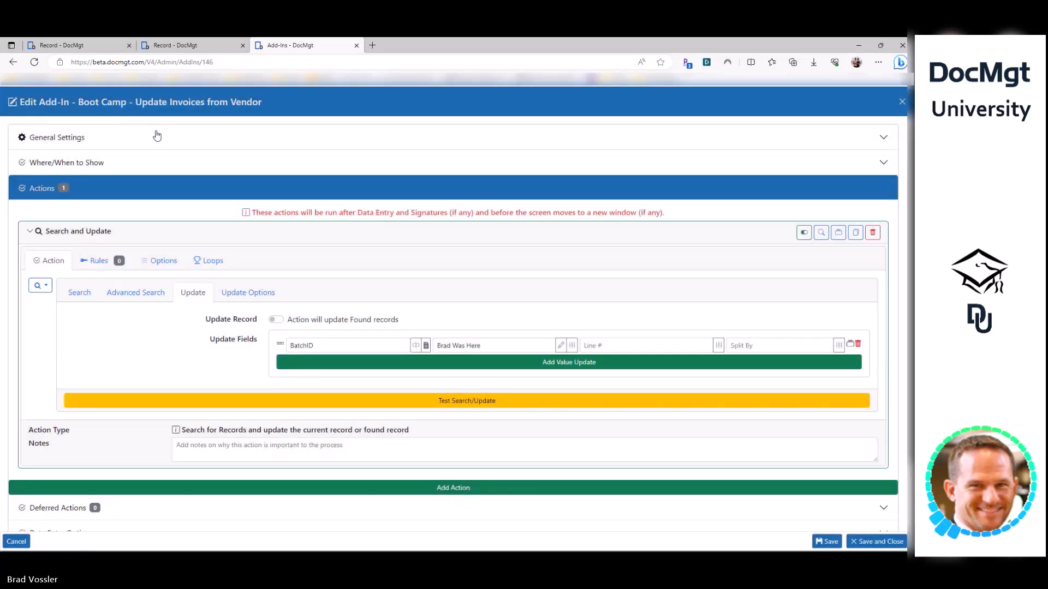
click(77, 46)
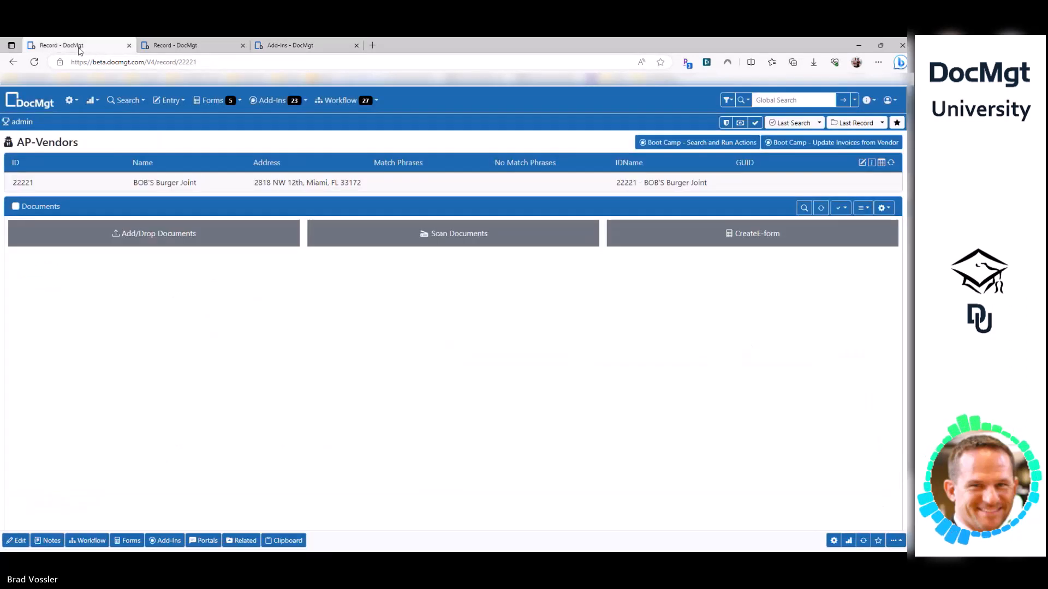
- Delete the vendor record's stray BatchID, run the add-in, and check the invoices' Batch IDs
click(863, 541)
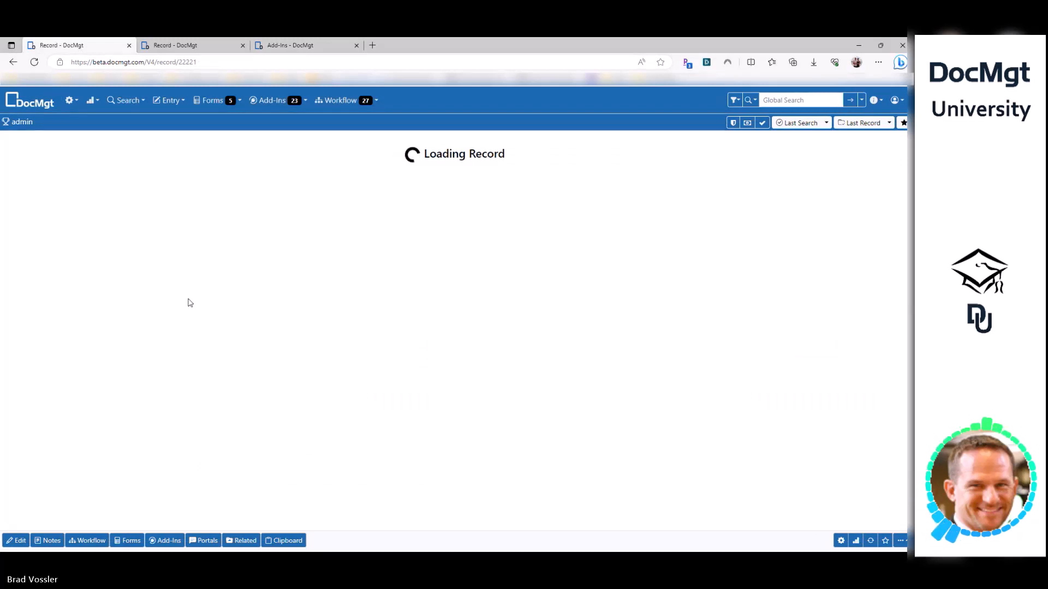
click(203, 173)
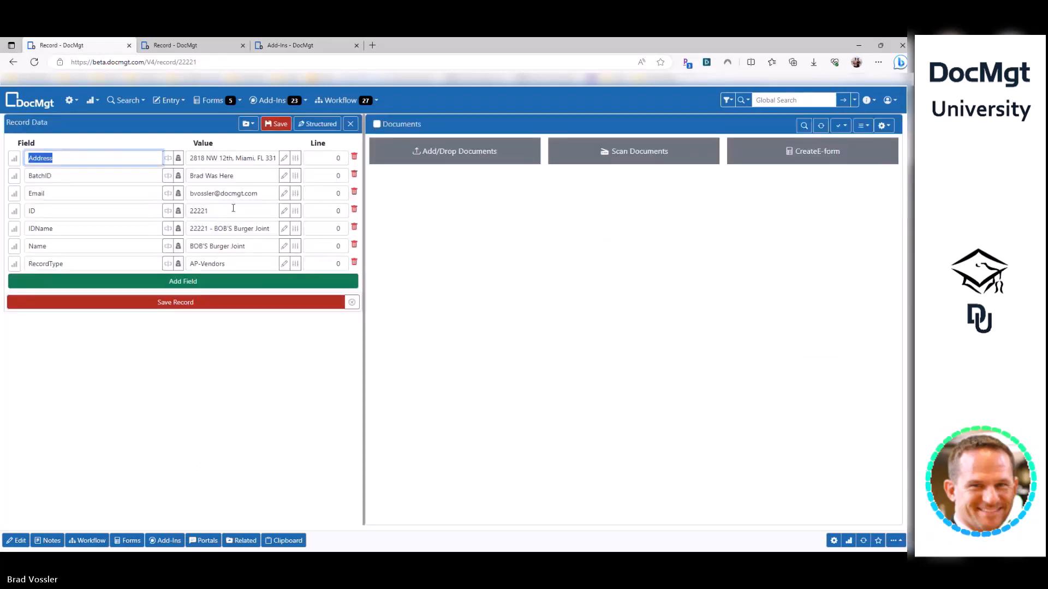
drag(241, 176, 97, 174)
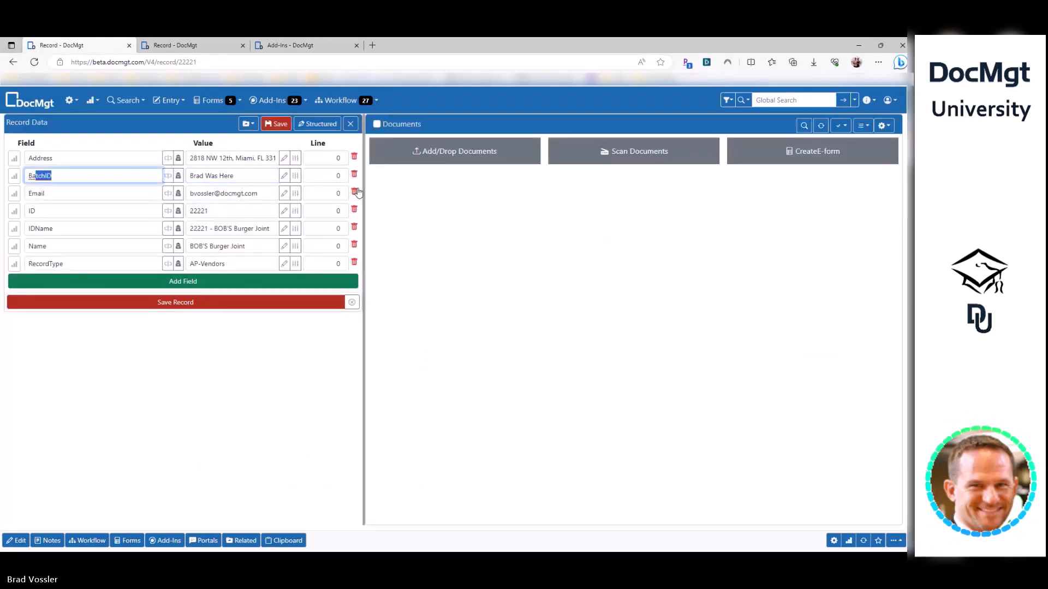
click(176, 303)
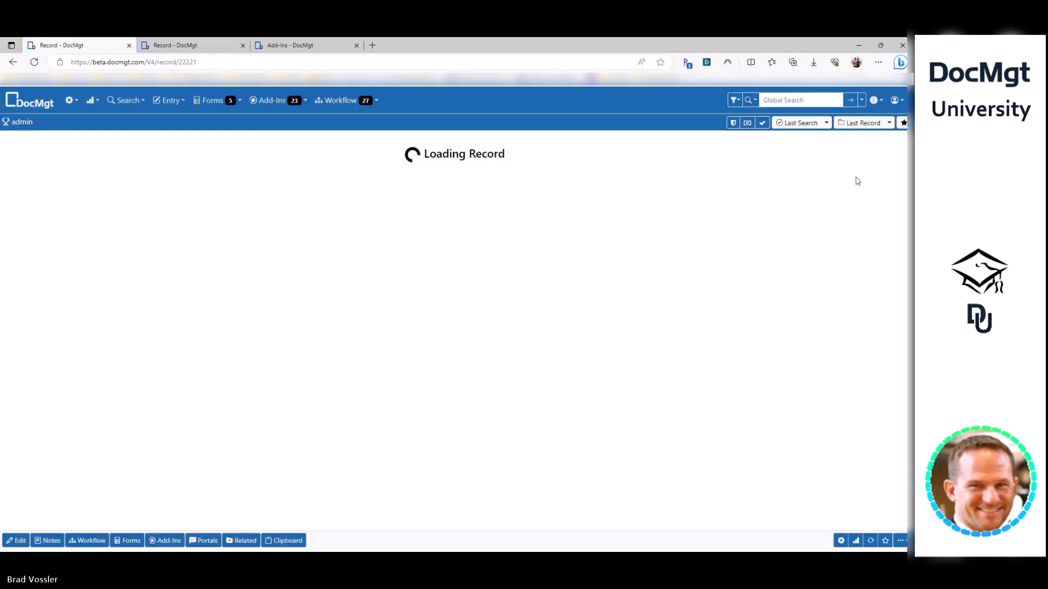
click(842, 145)
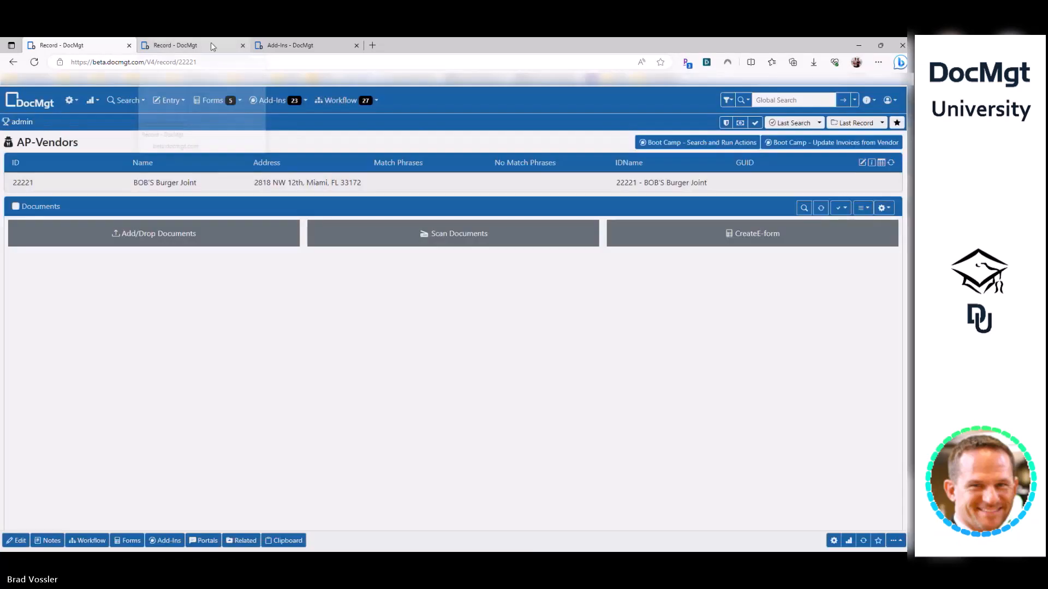
click(211, 45)
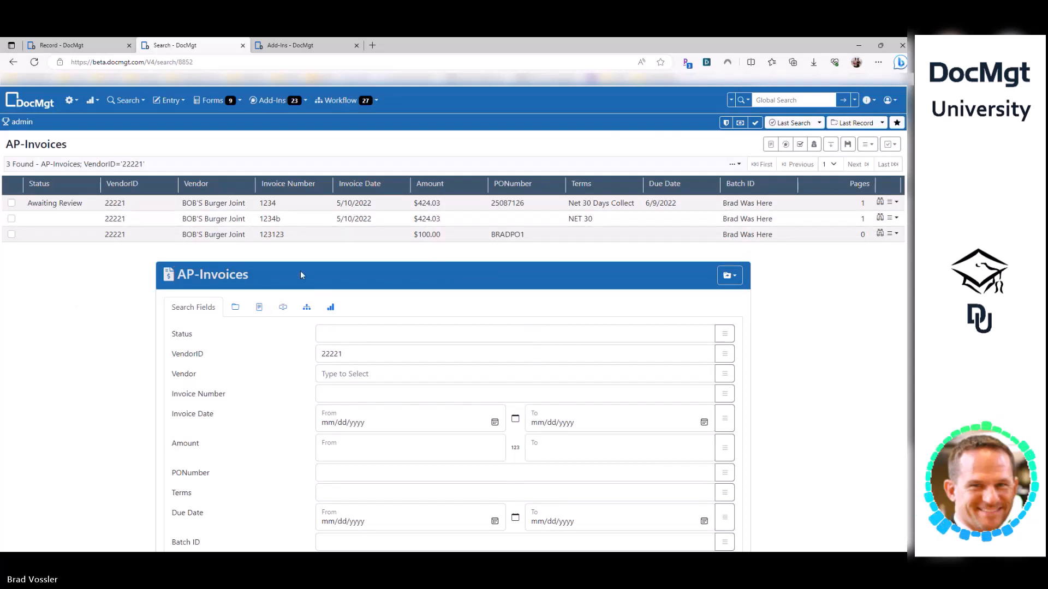
- Open the nuCourse PO record with invoices 53042a and 53042b, amount 3035.88, in a new tab
key(ctrl+Tab)
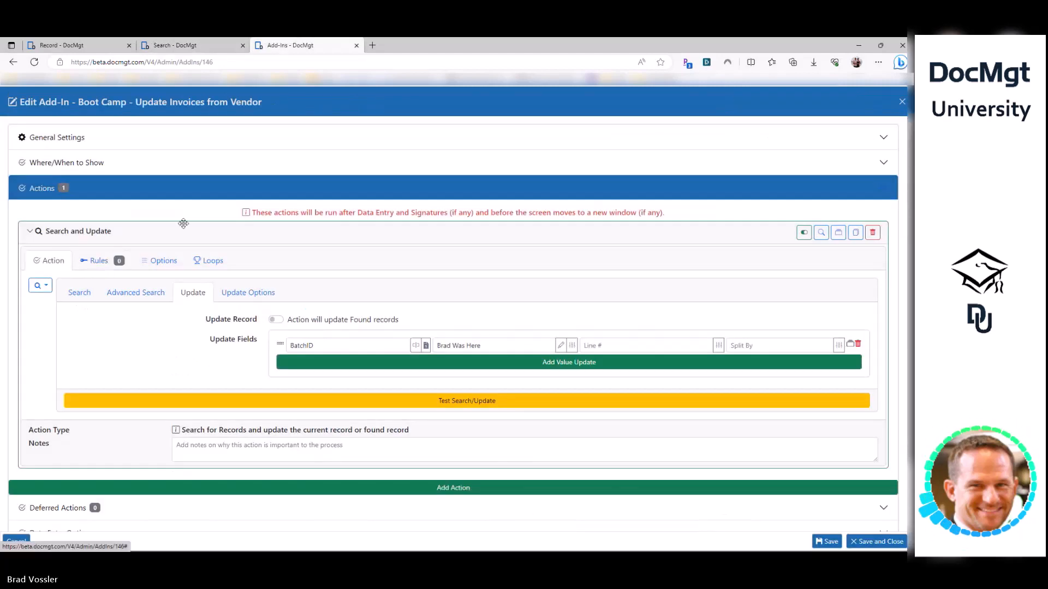
key(ctrl+Tab)
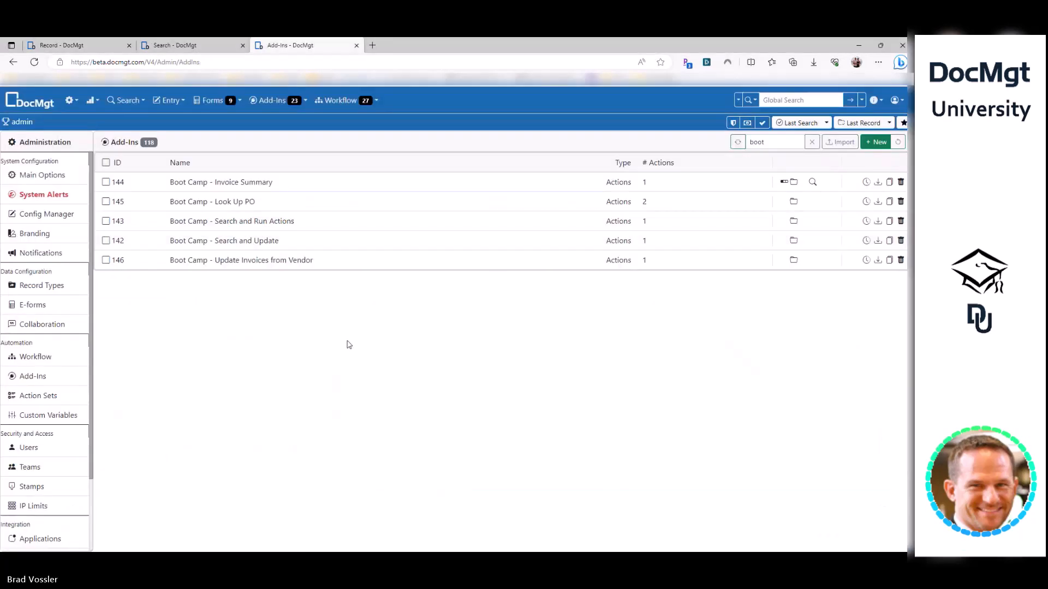
click(87, 46)
click(744, 102)
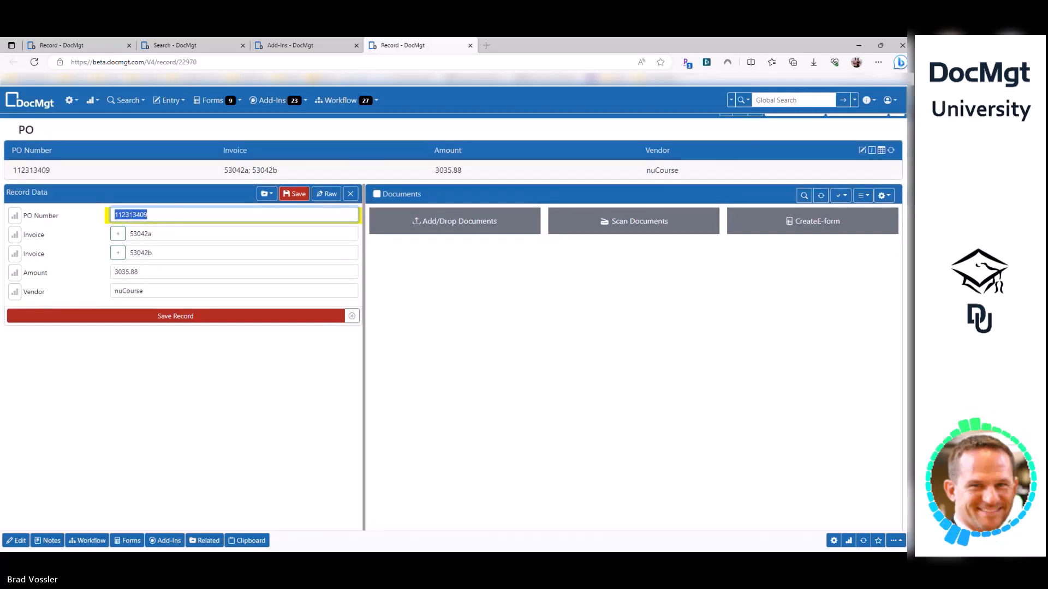
click(168, 234)
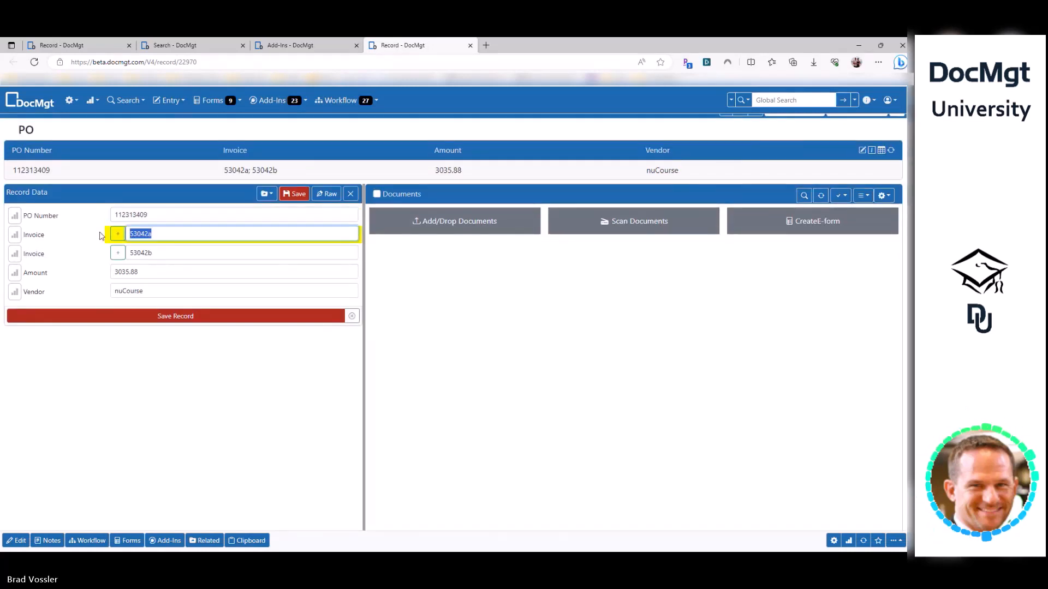
click(137, 215)
double_click(138, 214)
click(293, 350)
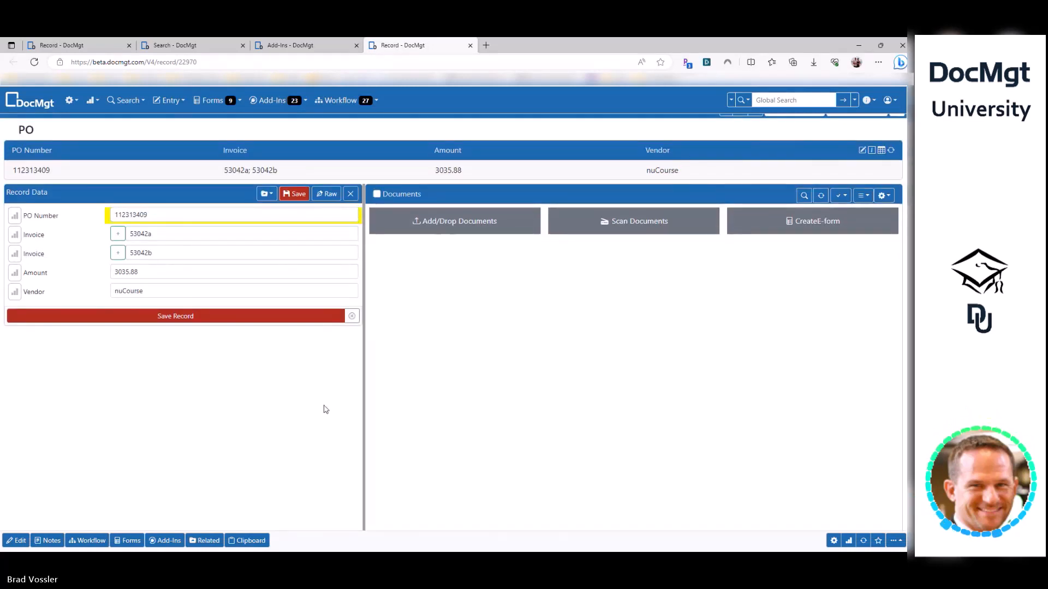
click(169, 234)
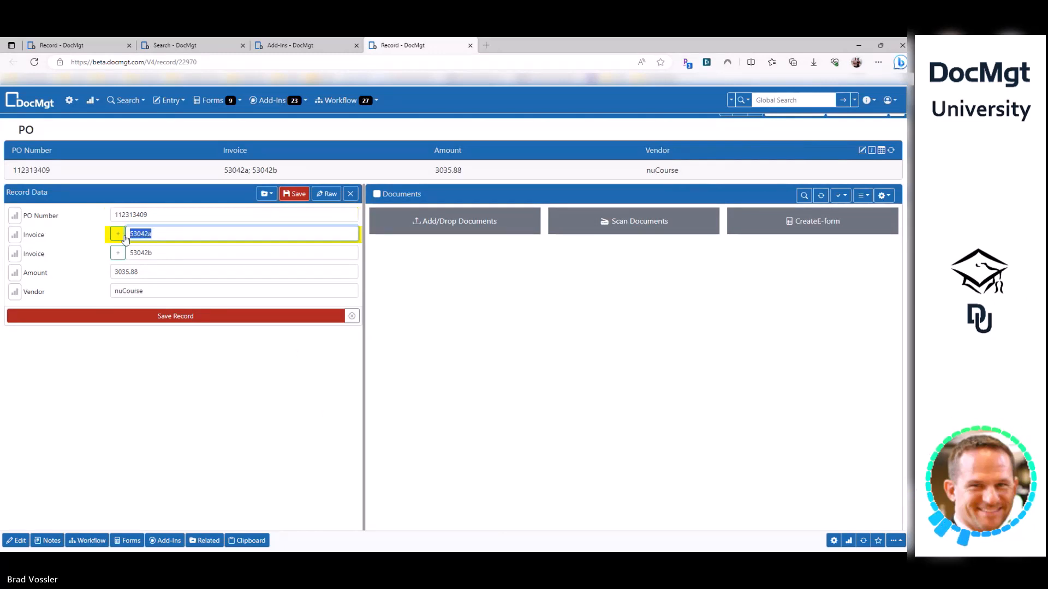
click(159, 253)
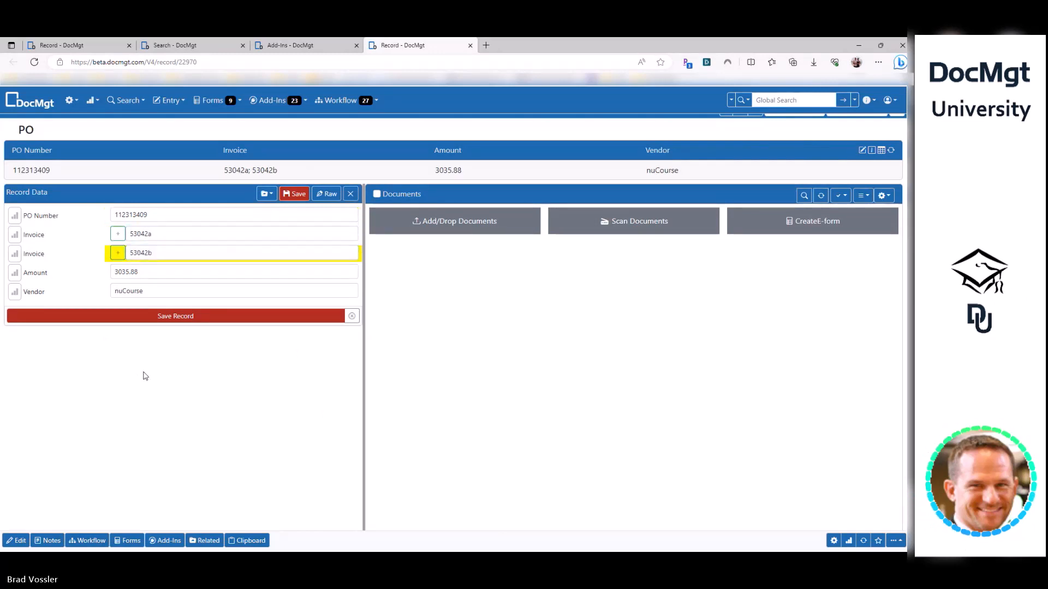
click(135, 234)
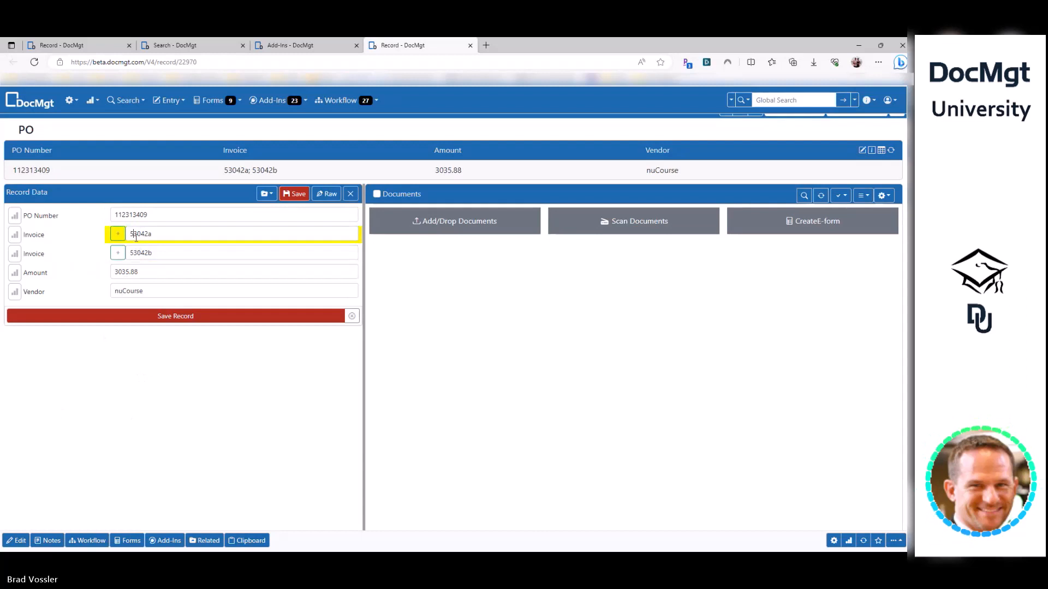
click(140, 254)
click(171, 401)
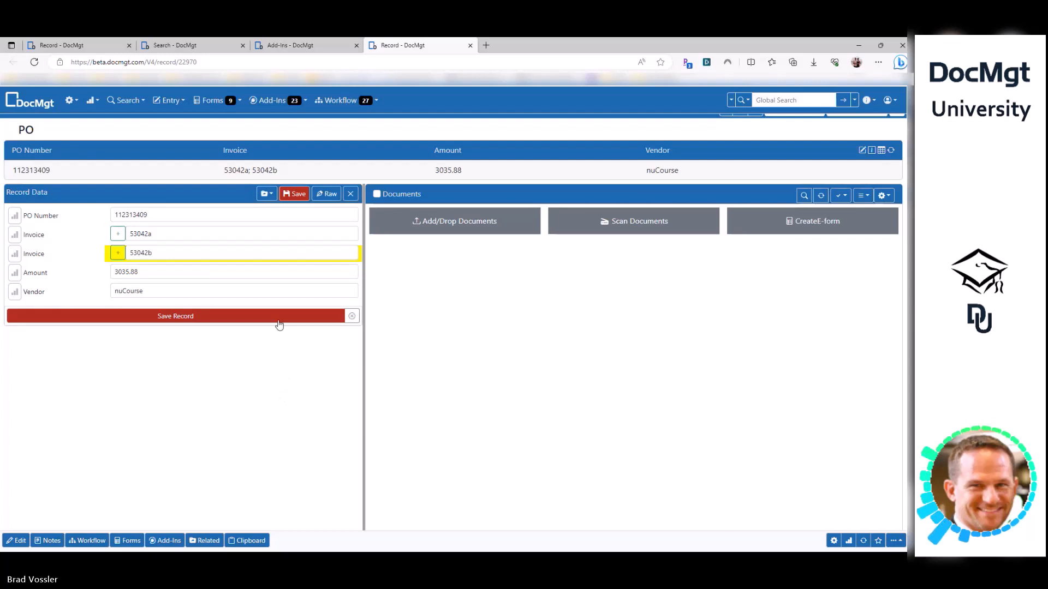
- Create a new add-in named 'Boot Camp - Loop from PO to Invoices'
click(307, 46)
click(872, 142)
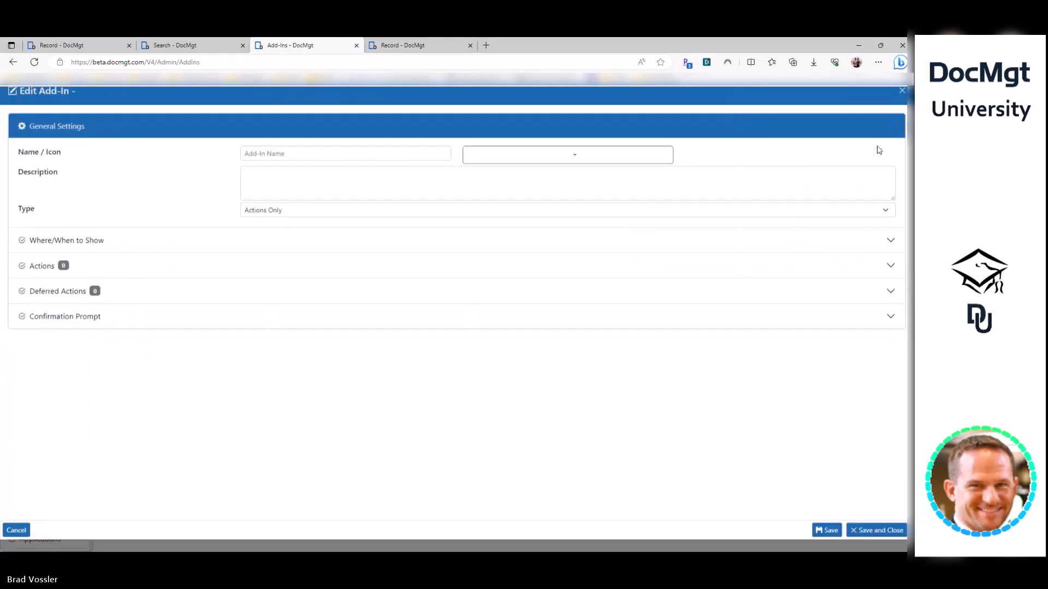
text(Boot Camp - Loop)
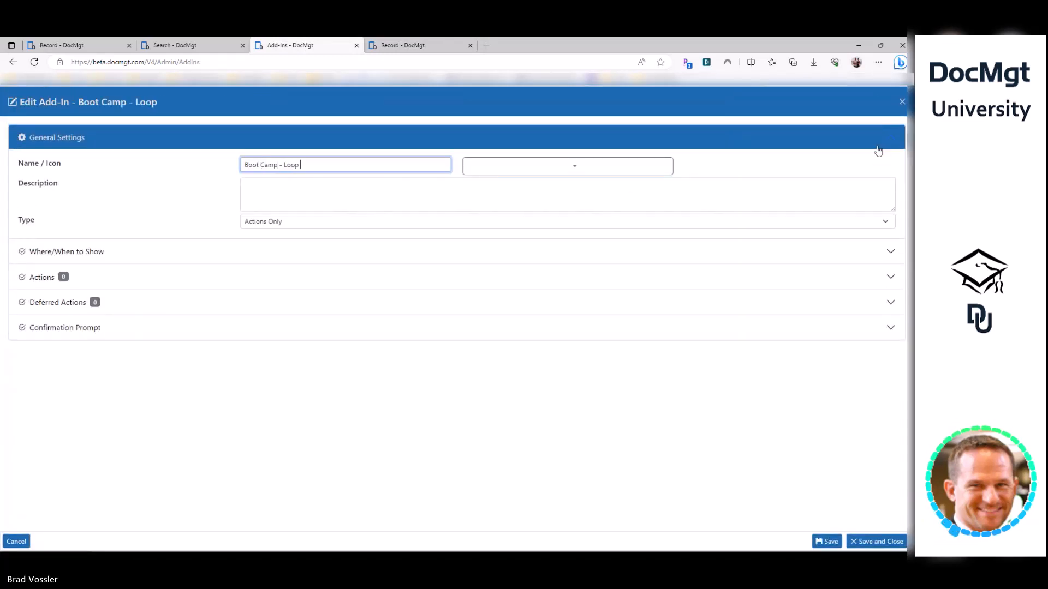
text( from PO to Invoices)
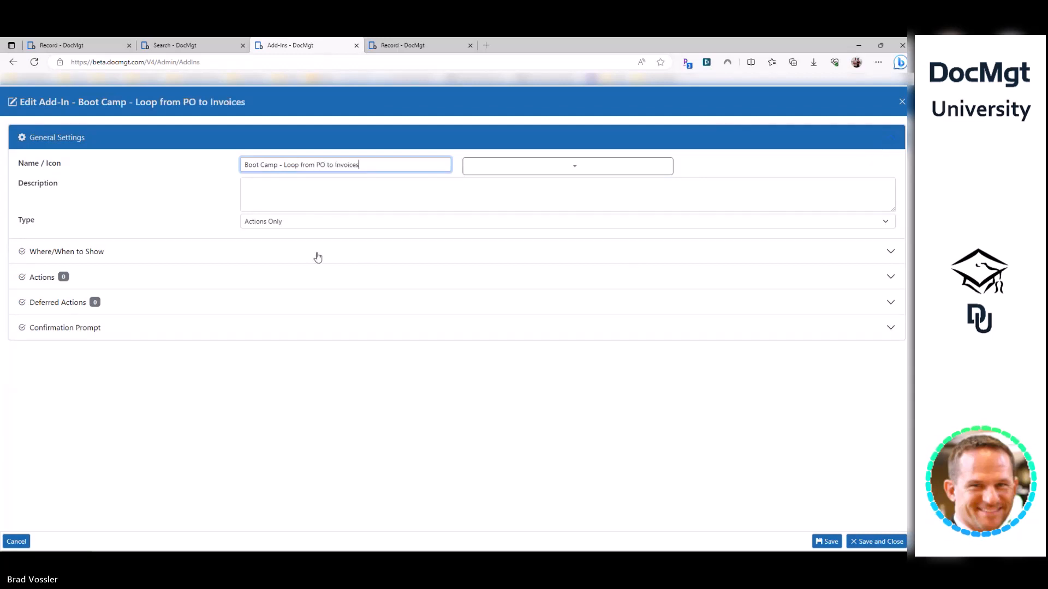
- Show the add-in in the Record Add-In List, limited to the PO record type
click(318, 257)
click(288, 221)
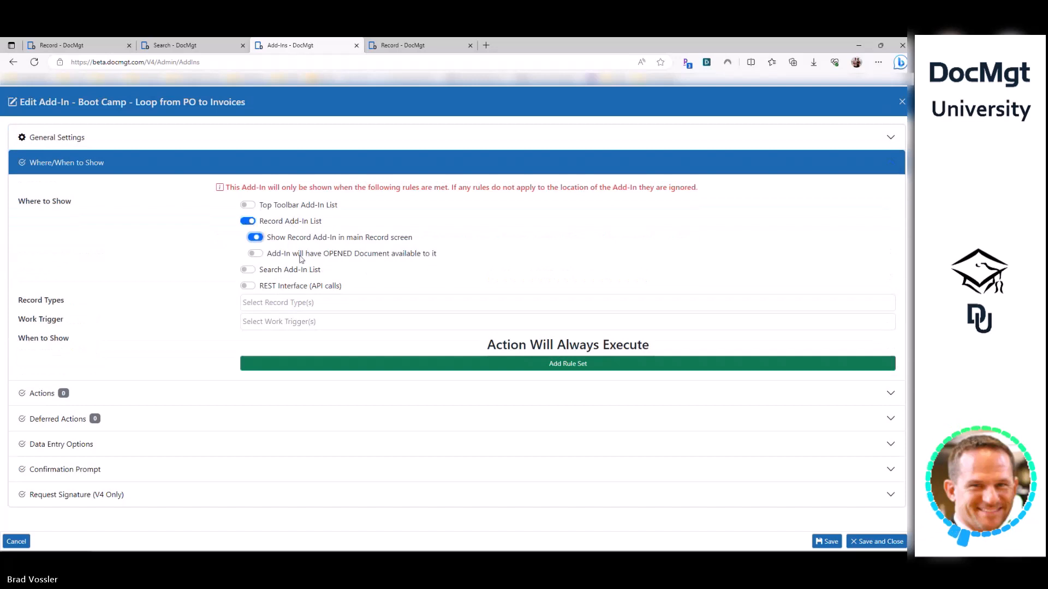
click(289, 303)
scroll(286, 355, down, 2)
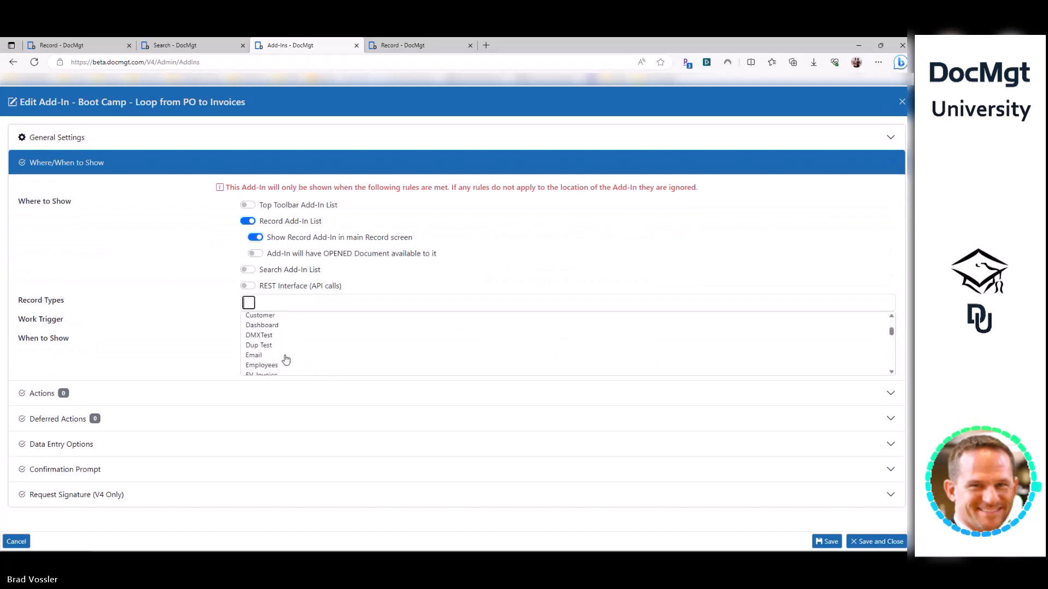
text(po)
click(267, 340)
click(214, 379)
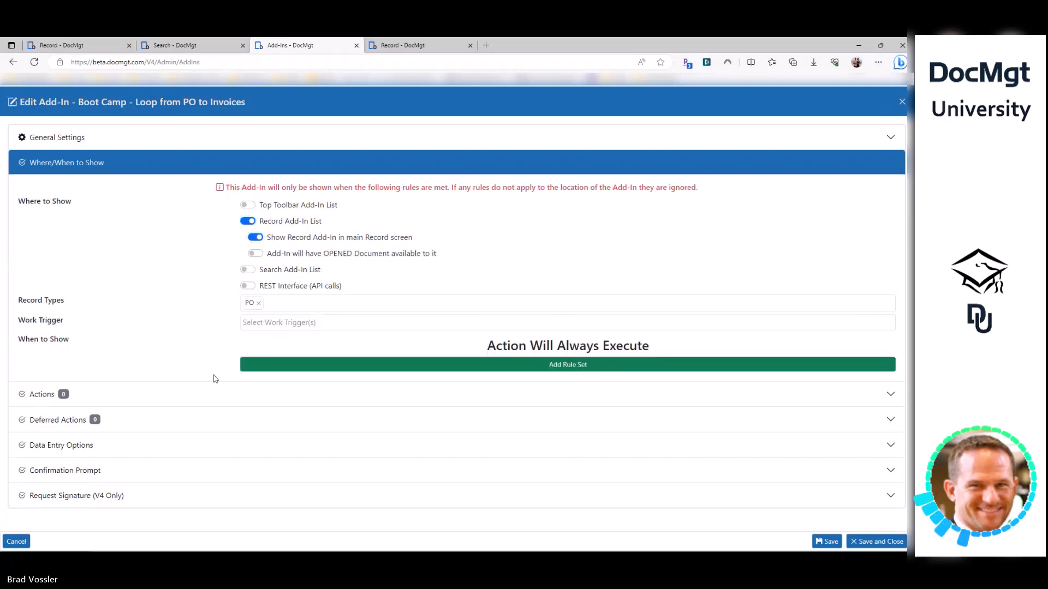
click(213, 390)
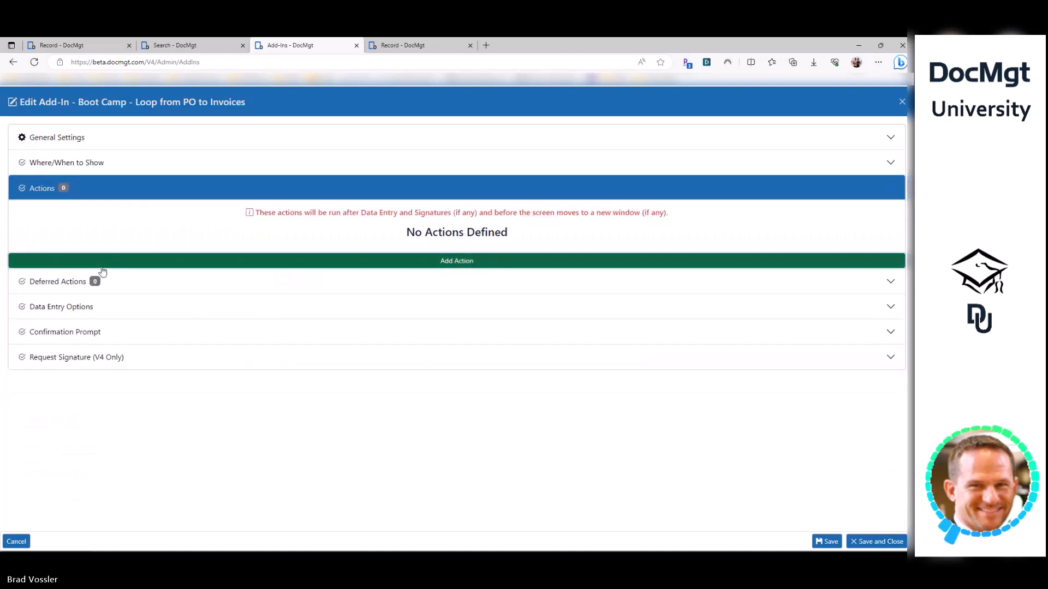
- Add a new action to the add-in and set its type to Document Loop
click(101, 262)
click(41, 285)
text(loop)
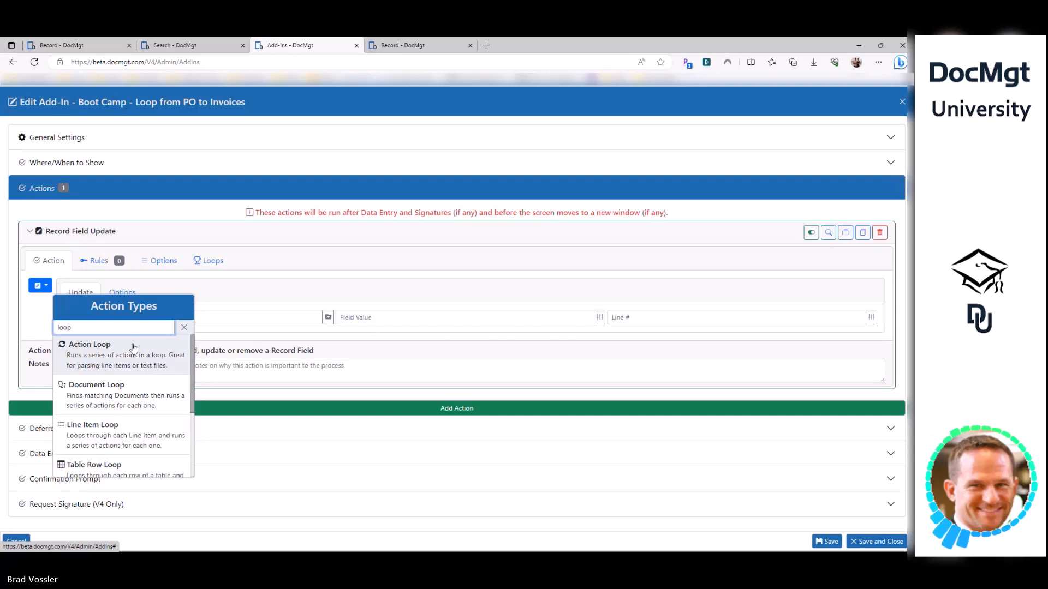
scroll(132, 398, down, 1)
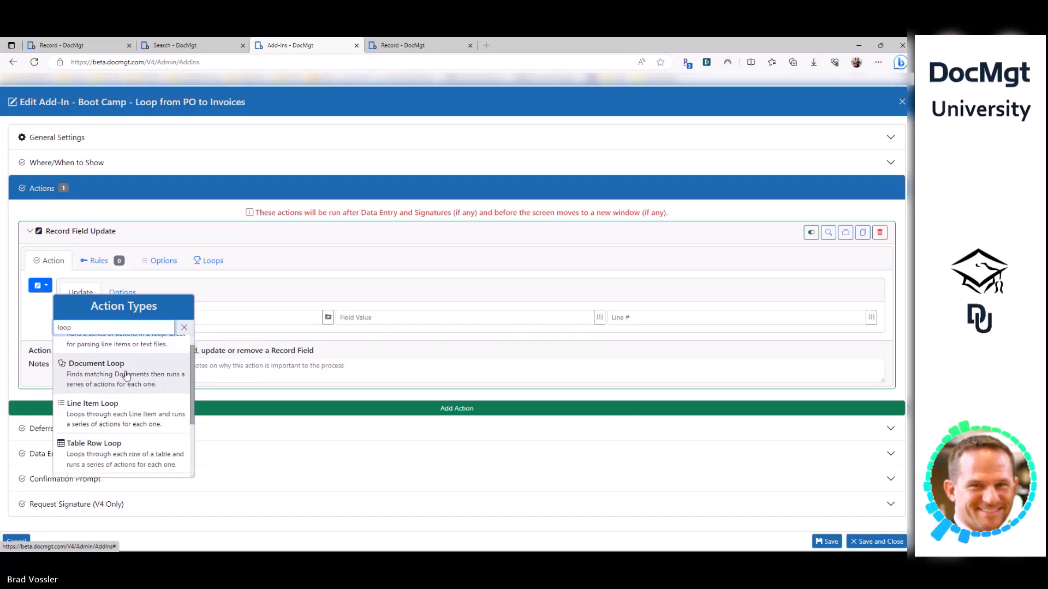
click(126, 376)
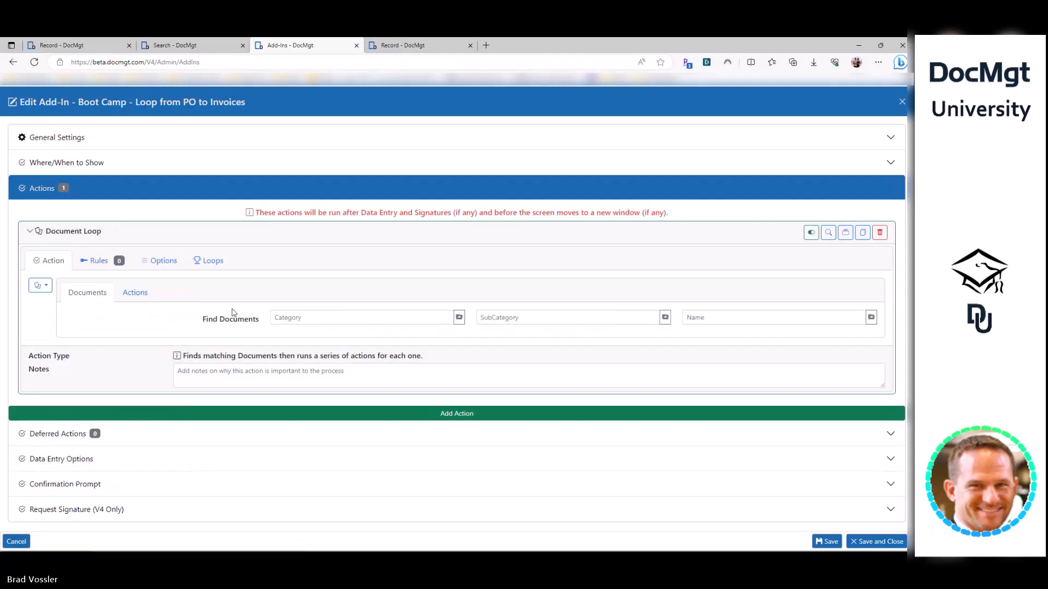
- Change the action type to Action Loop and nest a collapsed Record Field Update inside it
click(40, 285)
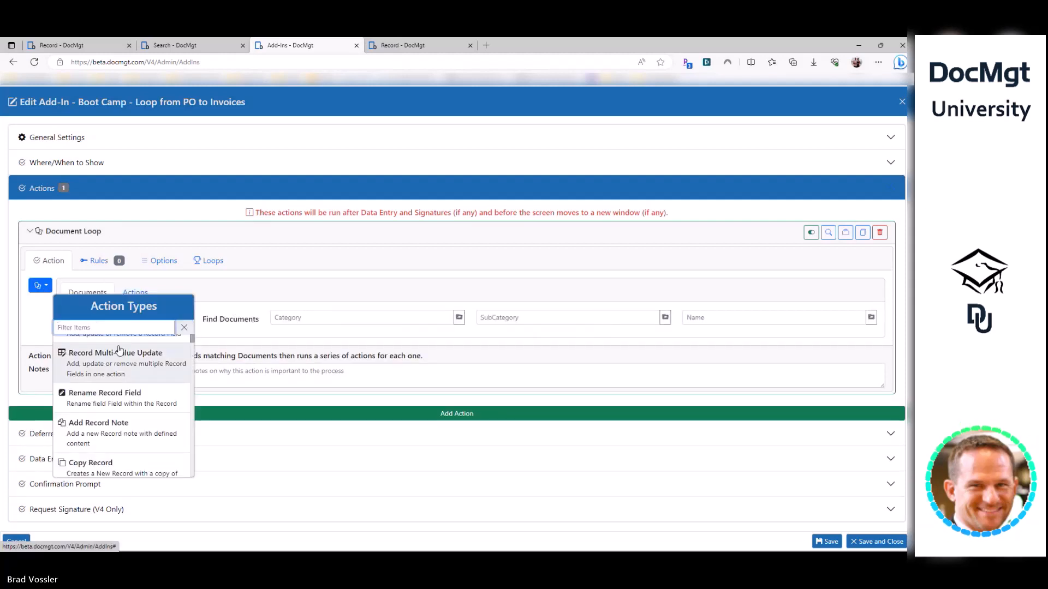
text(loop)
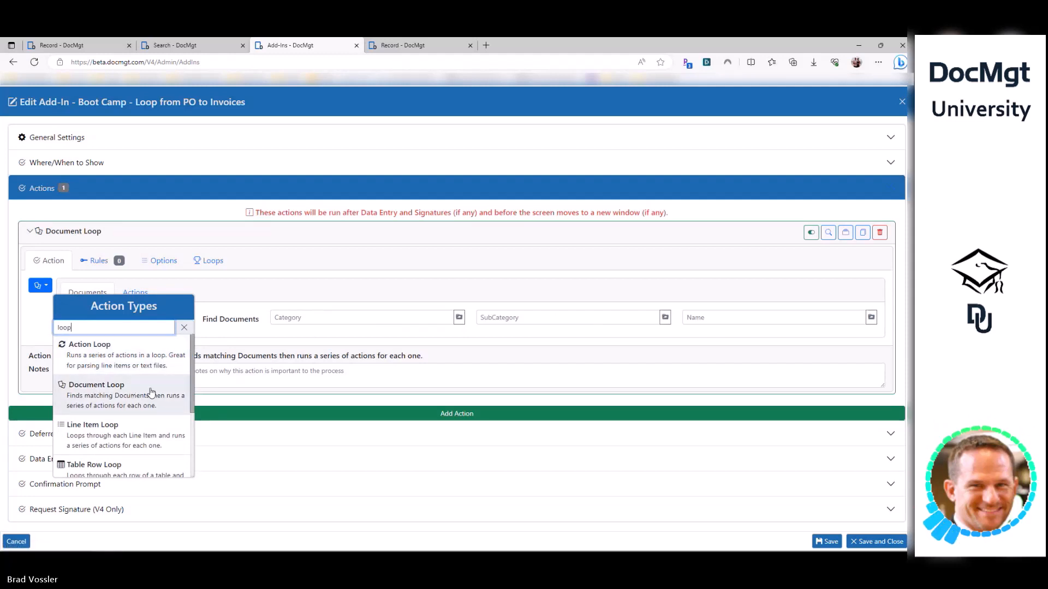
scroll(118, 406, down, 1)
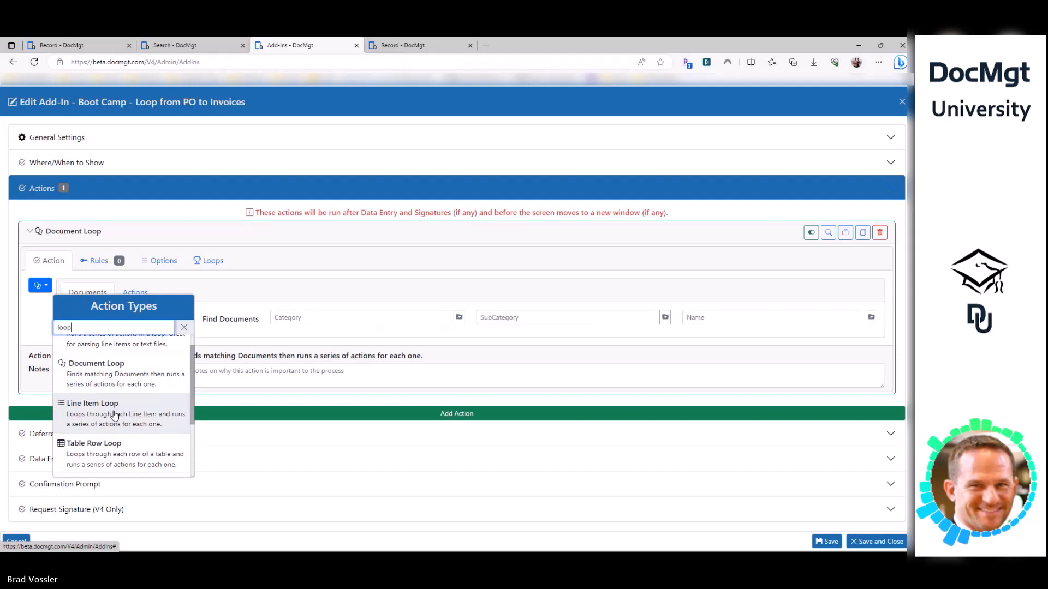
scroll(114, 415, down, 2)
scroll(112, 439, down, 2)
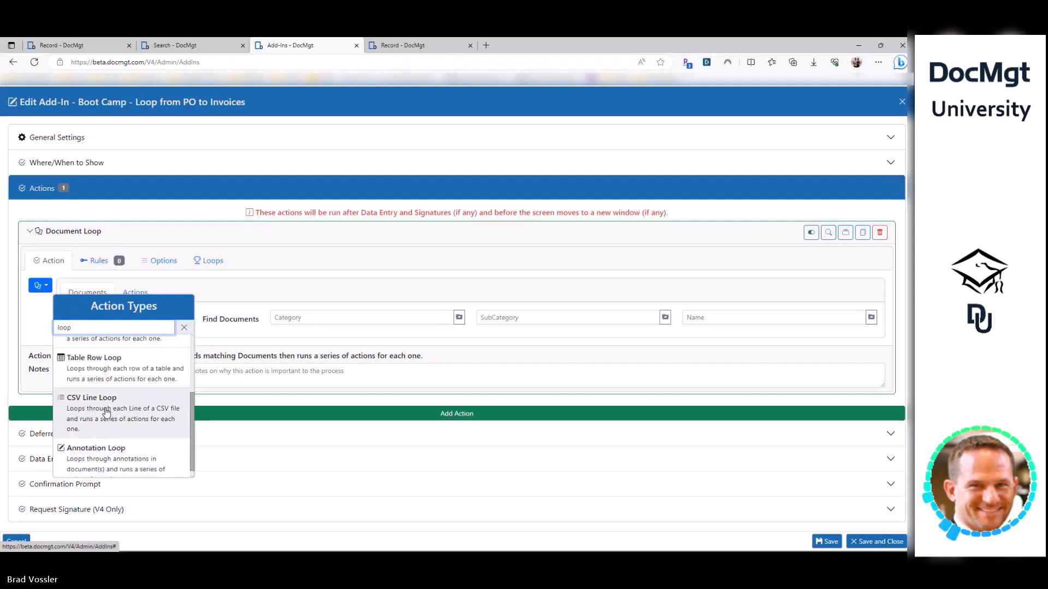
scroll(109, 426, down, 1)
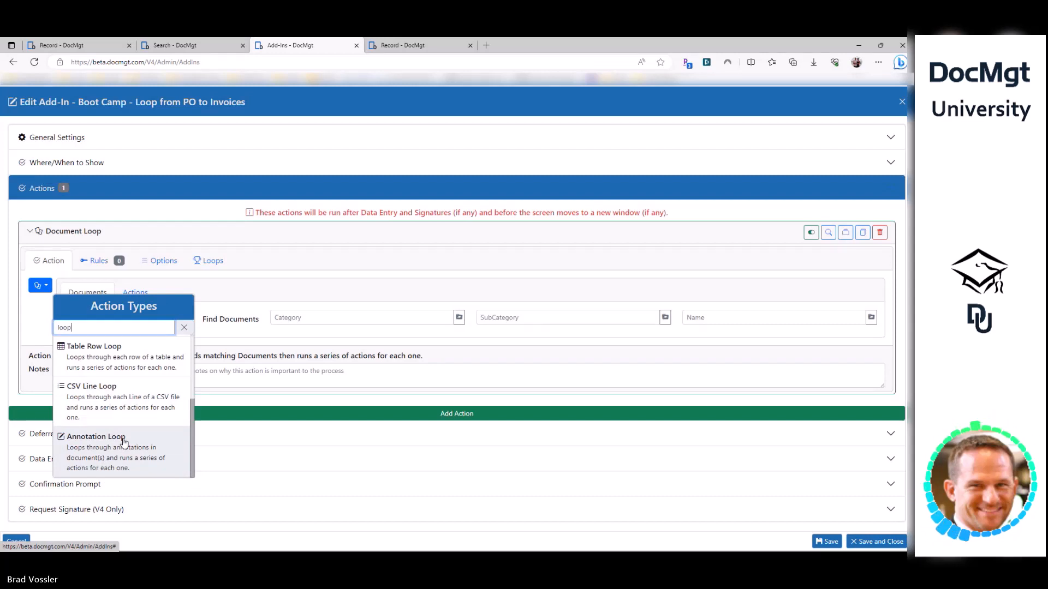
scroll(124, 442, up, 5)
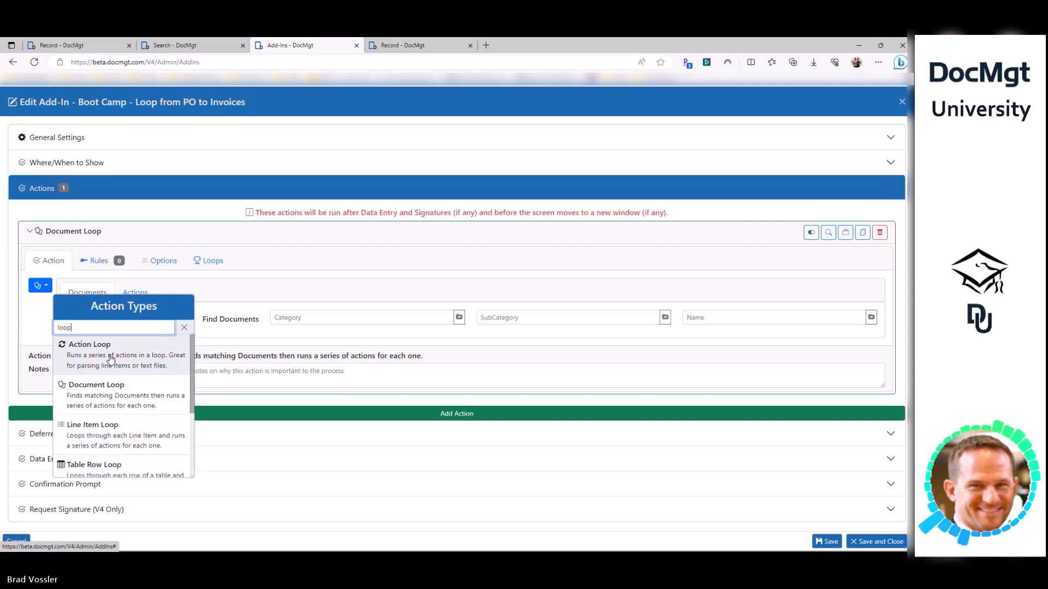
click(111, 359)
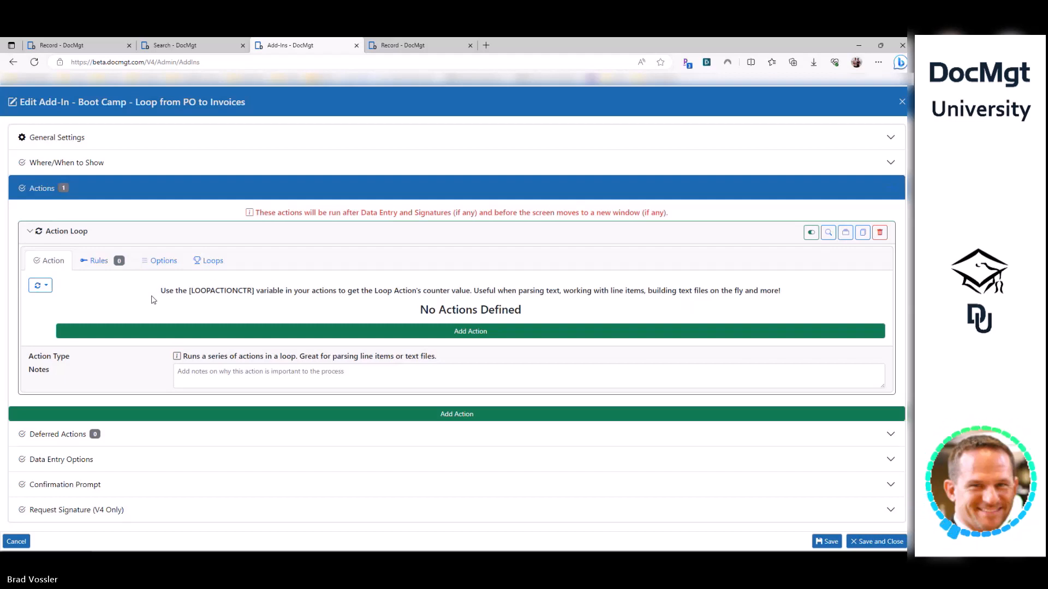
click(183, 331)
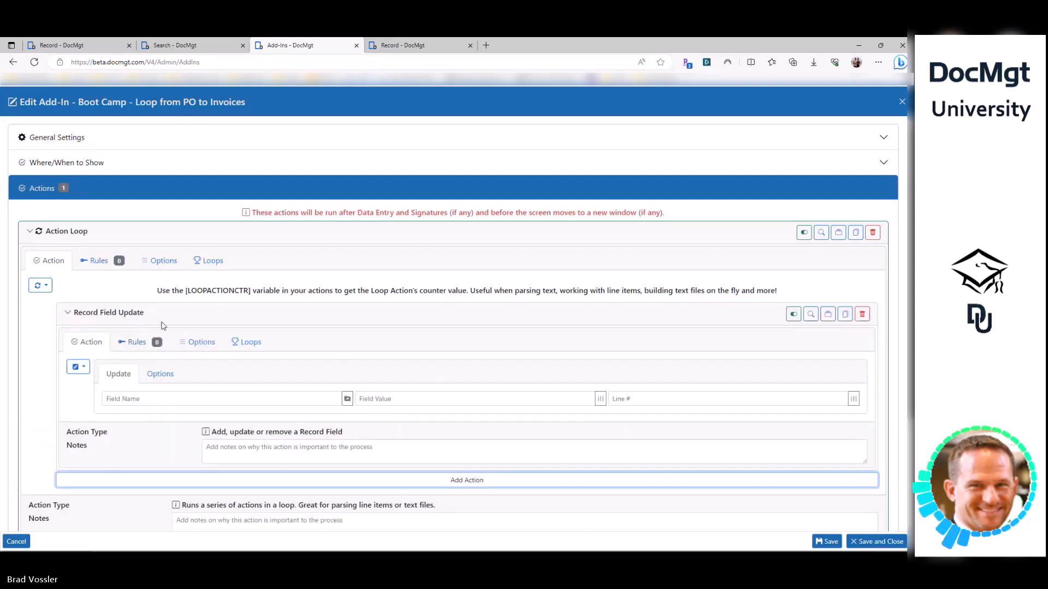
click(112, 316)
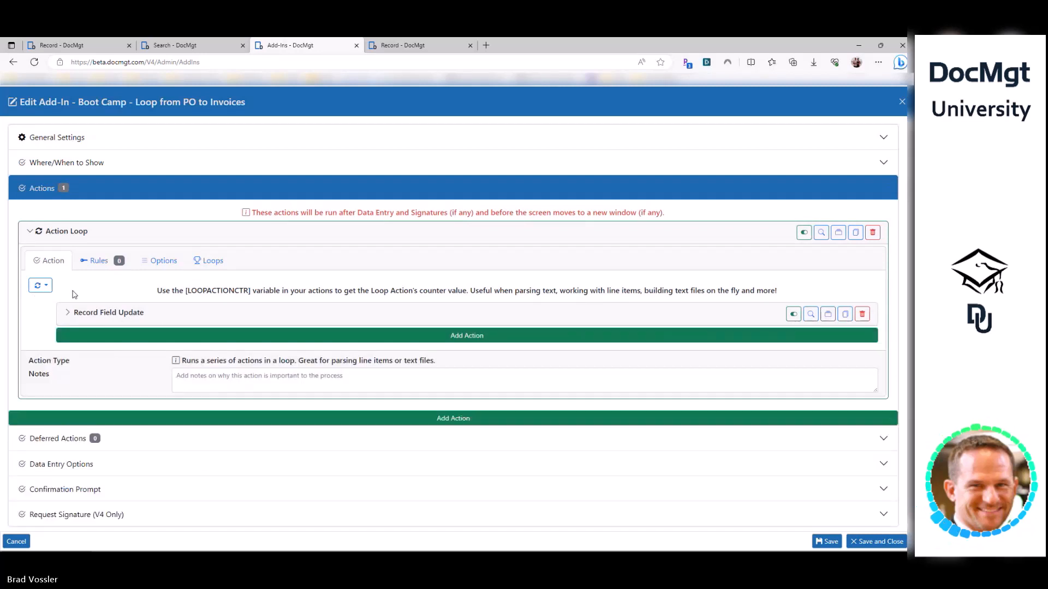
- Set the Action Loop's repeat count to 10 on the Loops tab
click(212, 264)
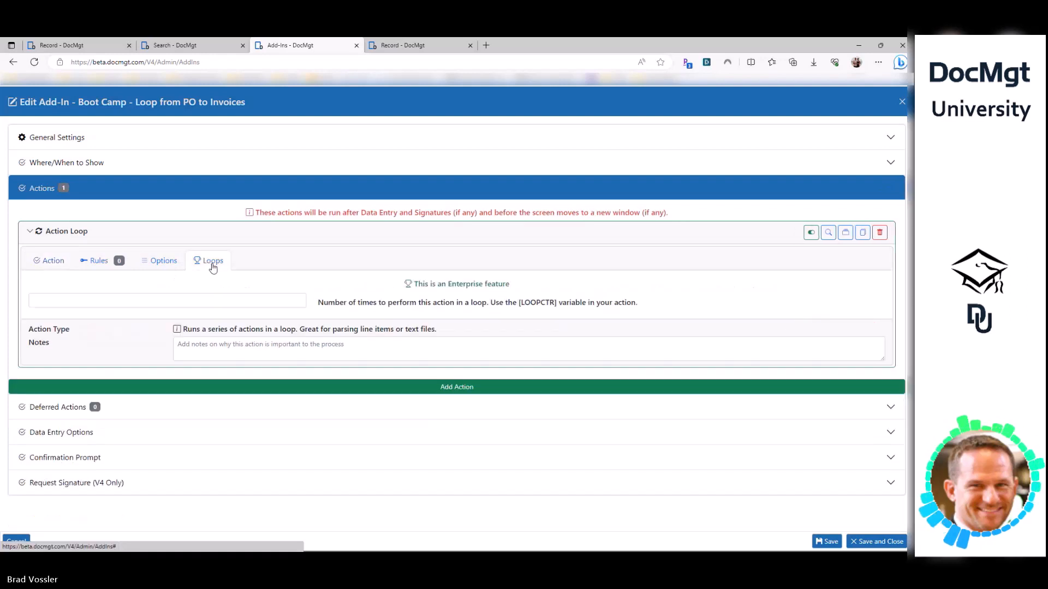
click(194, 296)
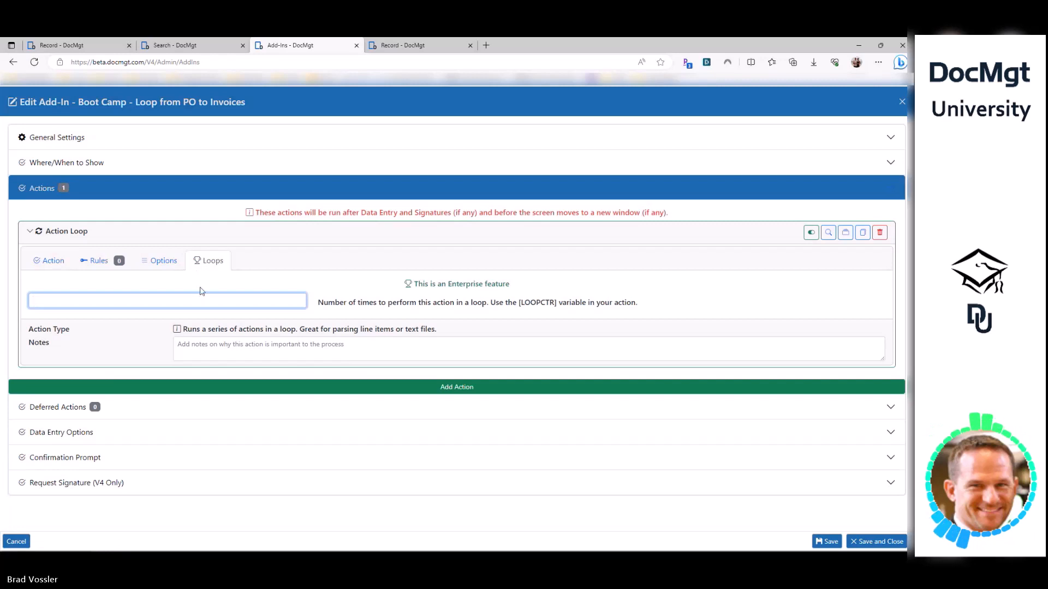
text(10)
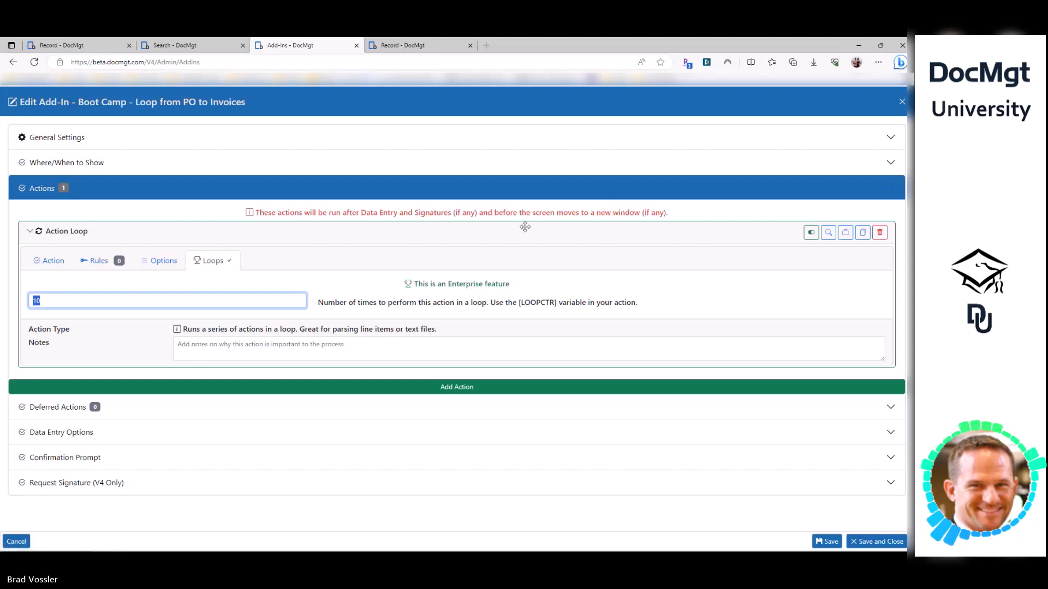
- Check the PO record's second Invoice value 53042b, then return to the add-in editor
click(71, 45)
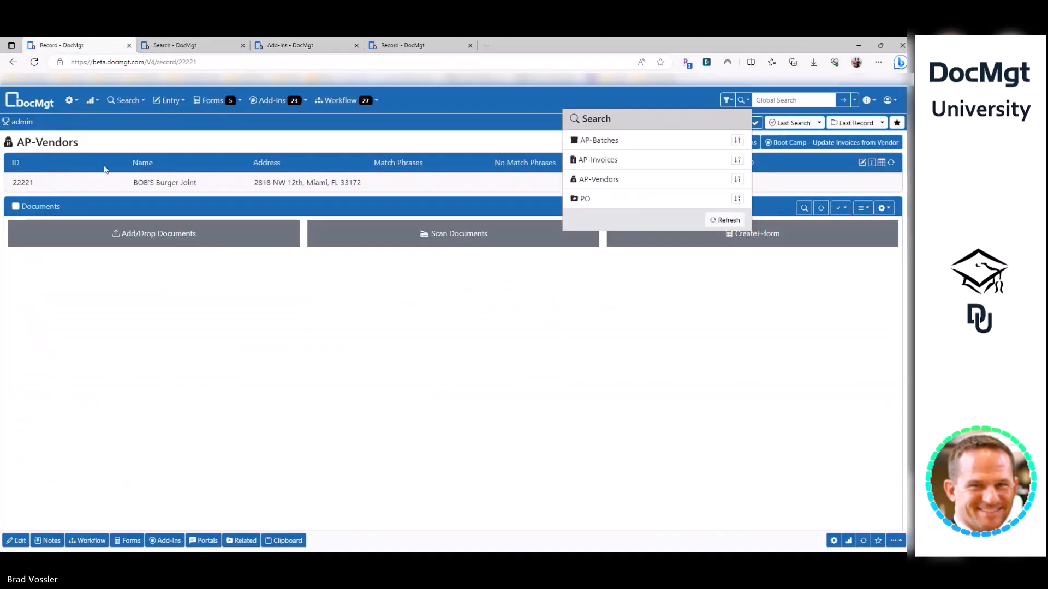
click(404, 46)
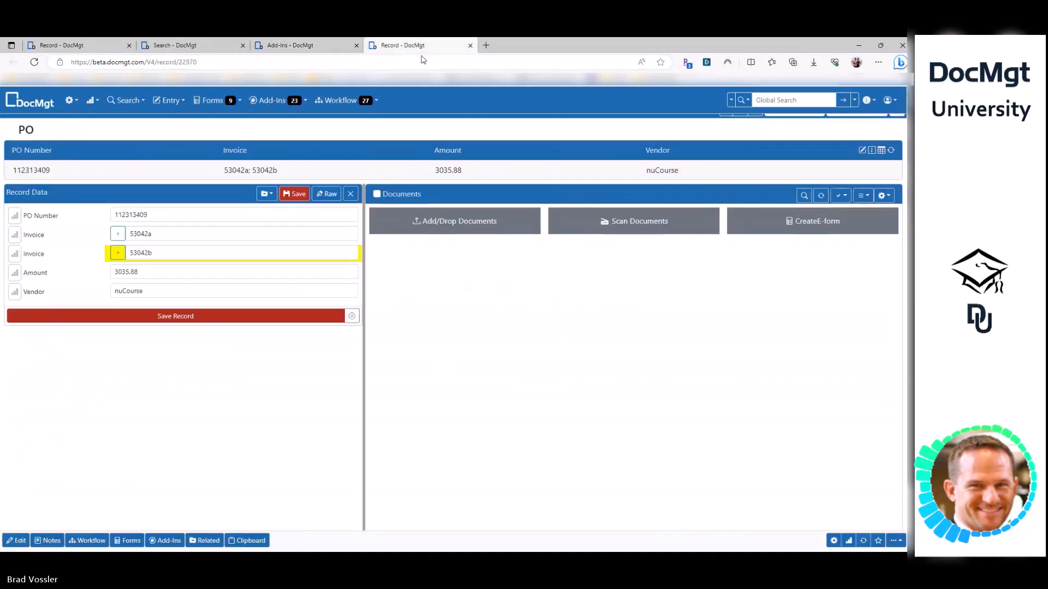
double_click(141, 253)
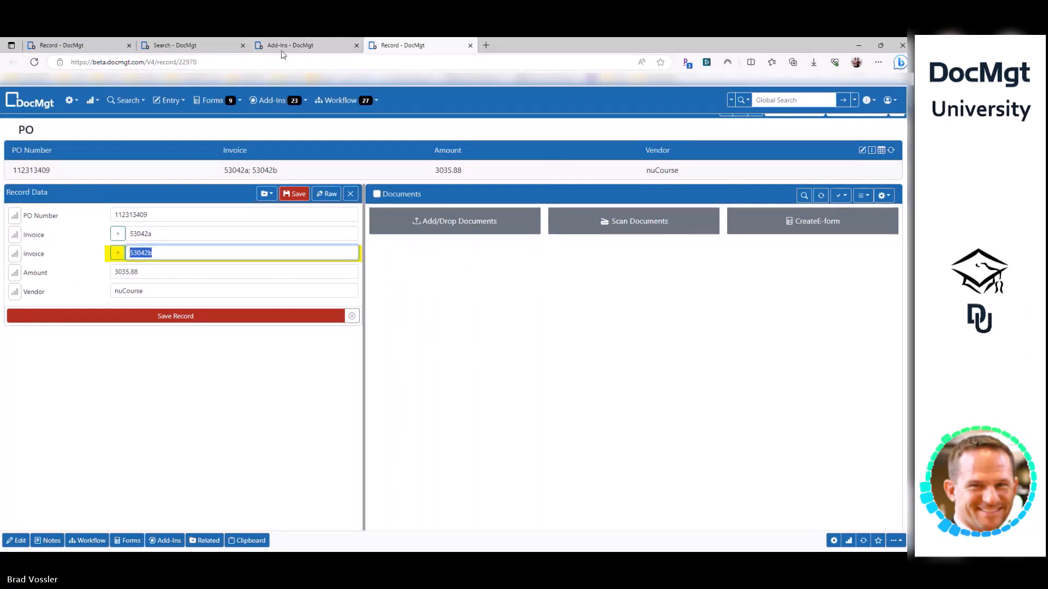
click(295, 45)
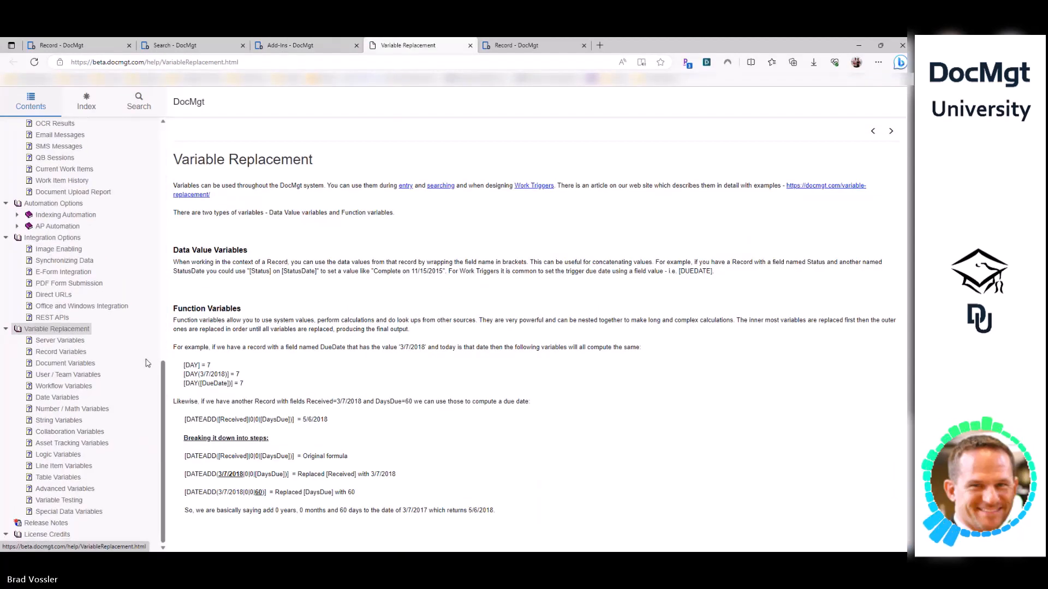
scroll(147, 363, down, 1)
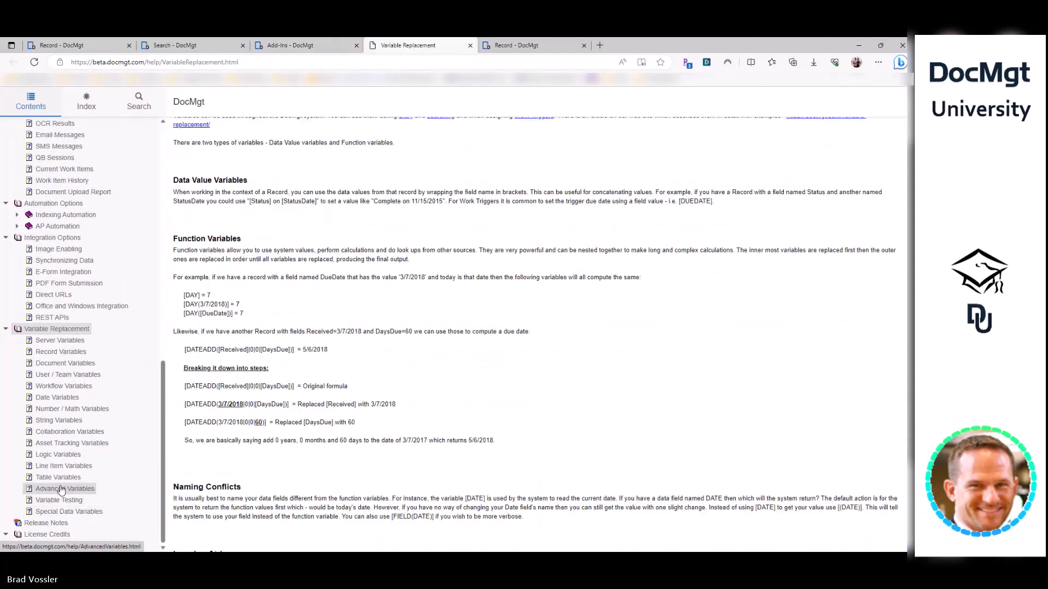
- Find the FIELDCOUNT record variable in Help and copy its [FIELDCOUNT(fieldname)] syntax
click(62, 490)
scroll(208, 318, down, 7)
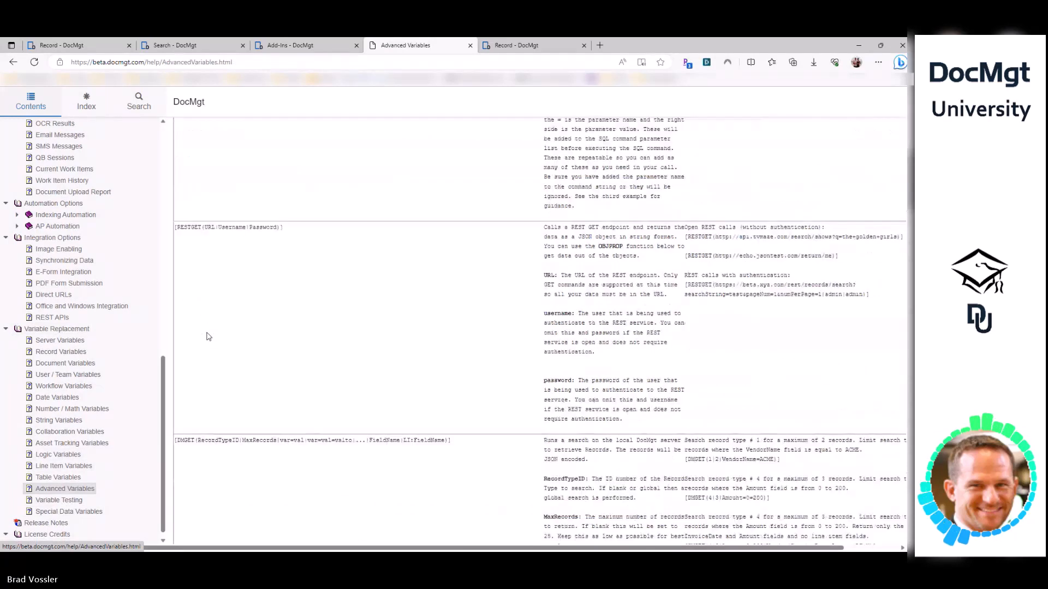
click(73, 353)
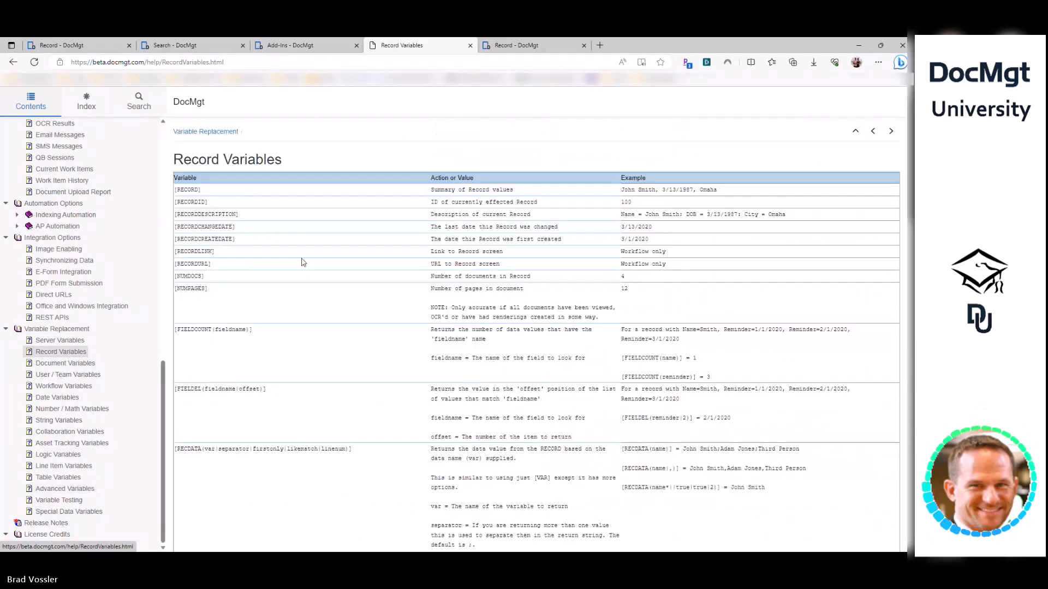
scroll(241, 288, down, 1)
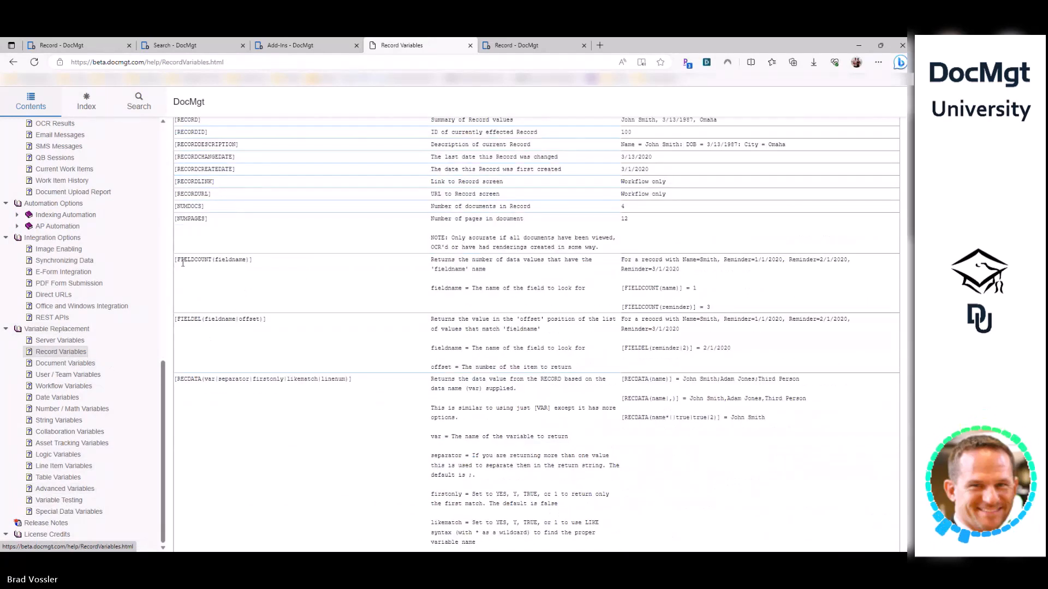
mouse_move(177, 261)
mouse_down()
mouse_move(262, 261)
mouse_move(176, 262)
mouse_up()
key(ctrl+c)
double_click(229, 262)
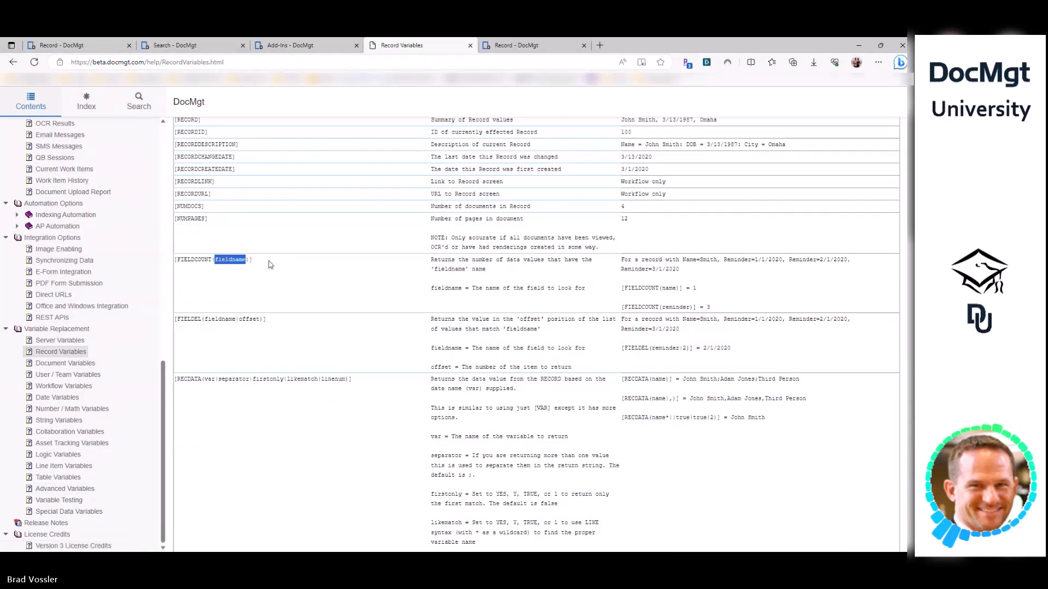
drag(256, 262, 181, 263)
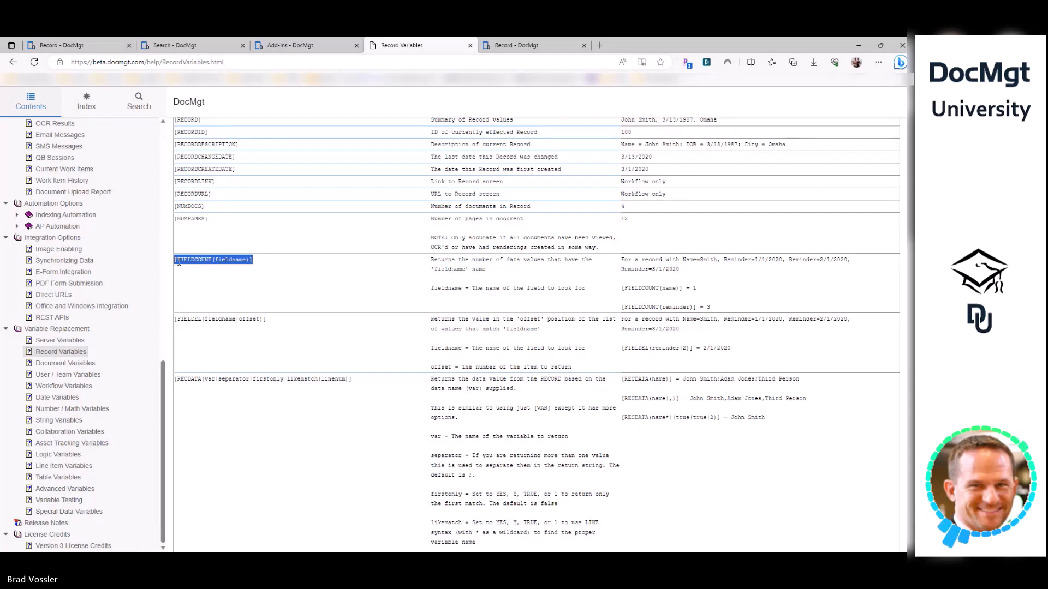
click(289, 46)
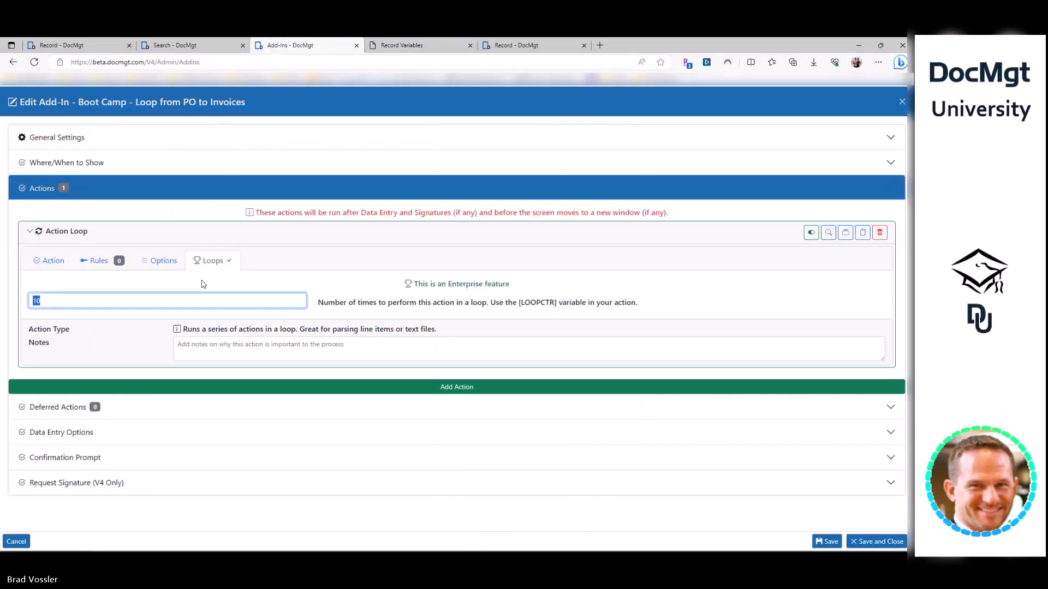
- Set the loop count to [FIELDCOUNT(Invoice)], using the Invoice field name from the PO's raw fields
key(ctrl+v)
double_click(90, 300)
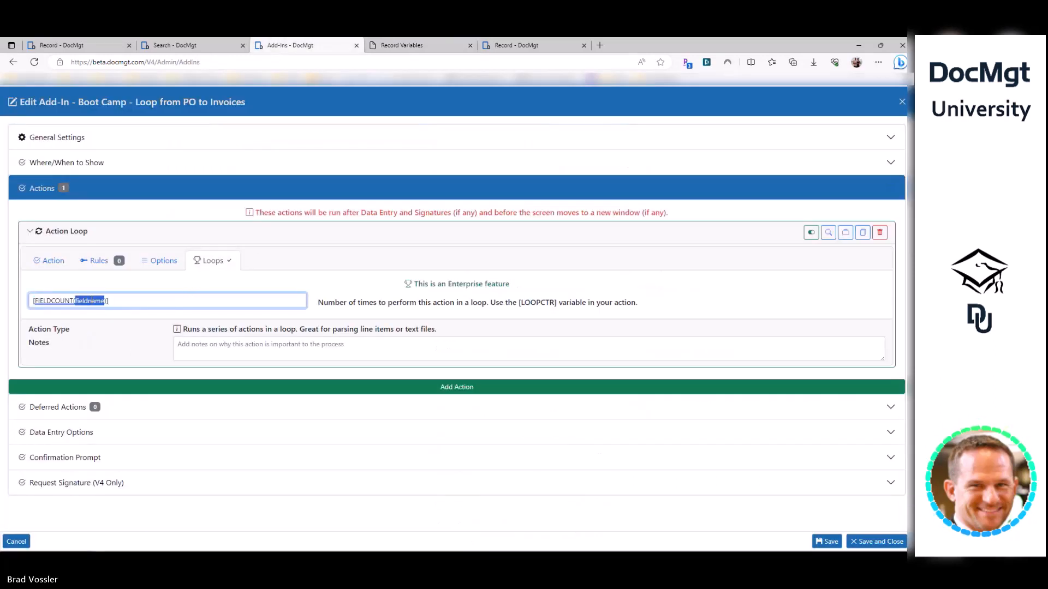
click(510, 45)
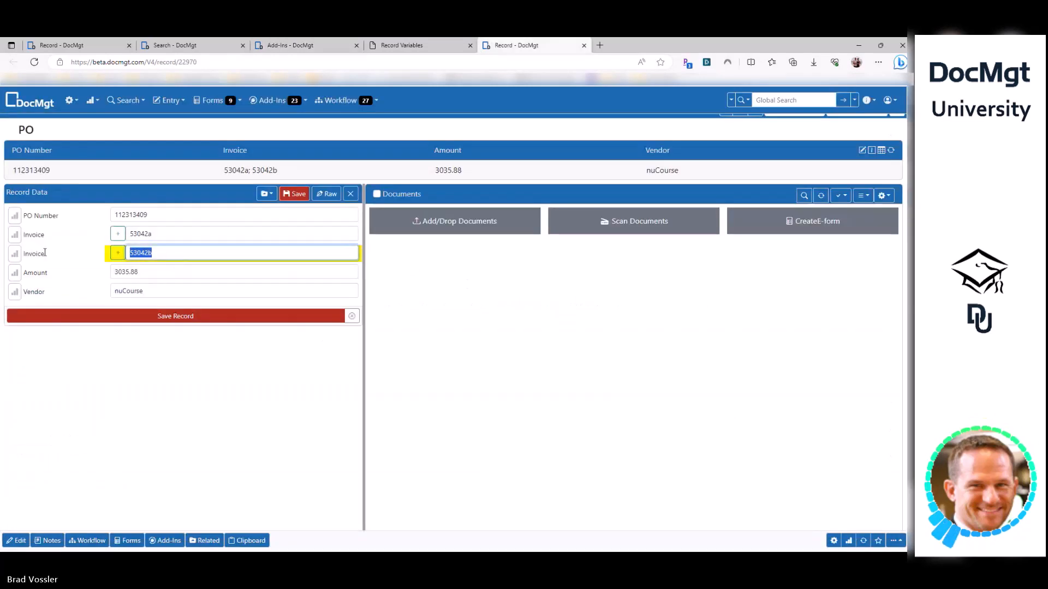
click(327, 194)
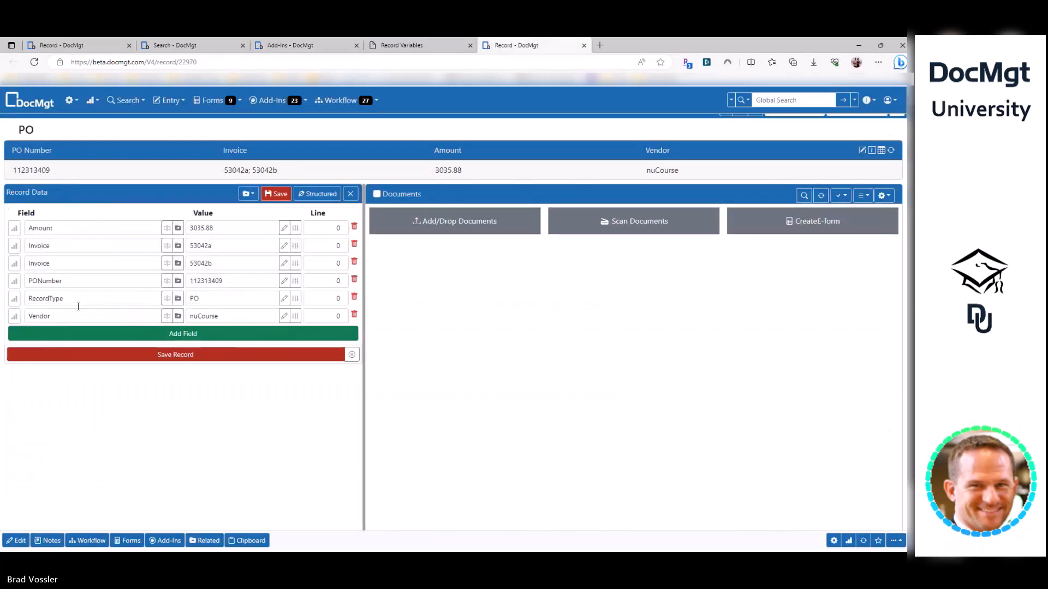
double_click(56, 260)
key(ctrl+c)
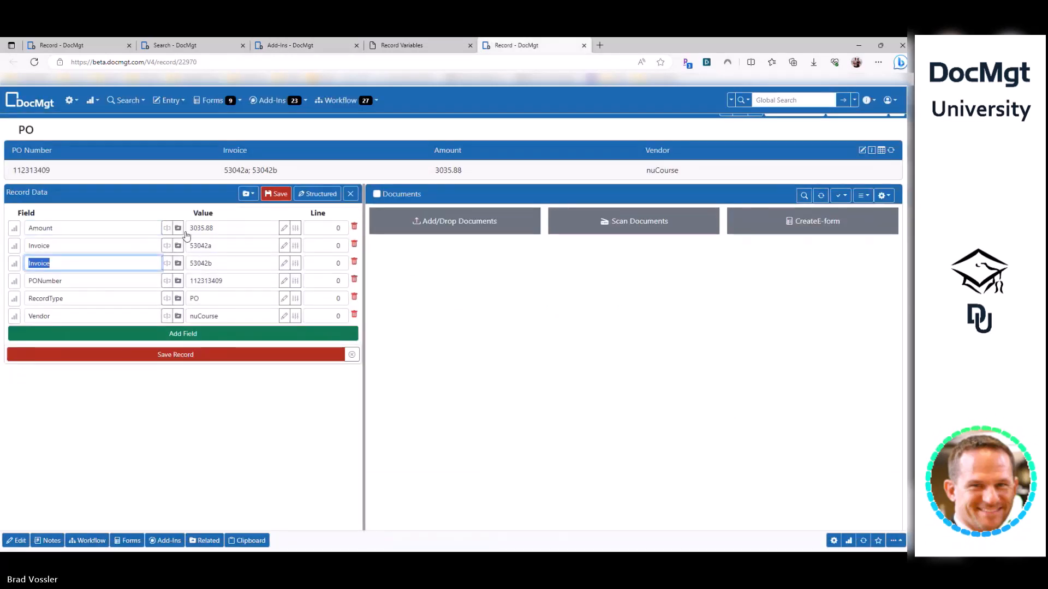
click(332, 48)
key(ctrl+v)
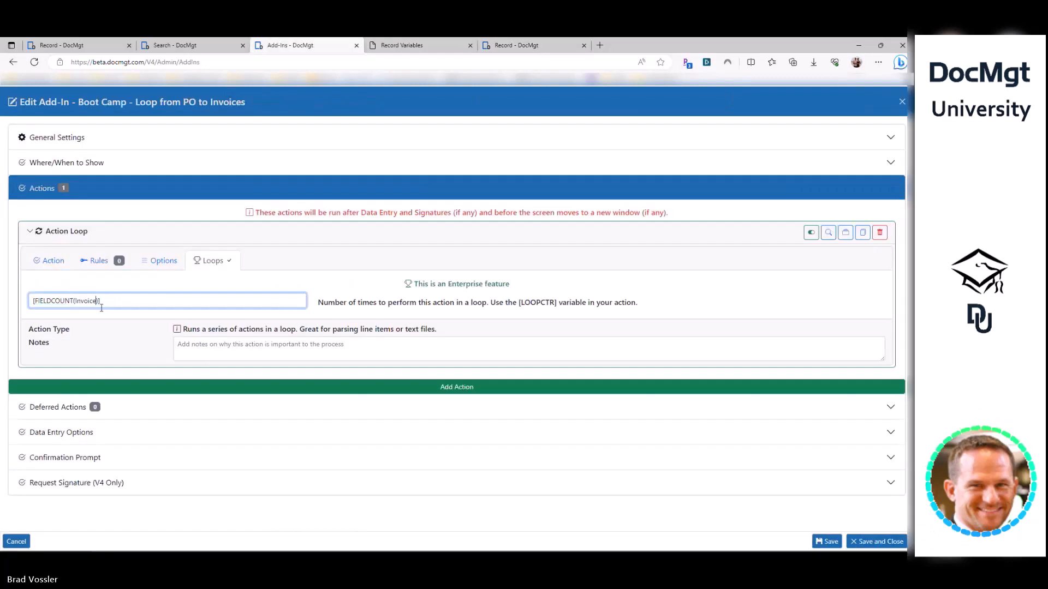
key(ctrl+a)
key(ctrl+c)
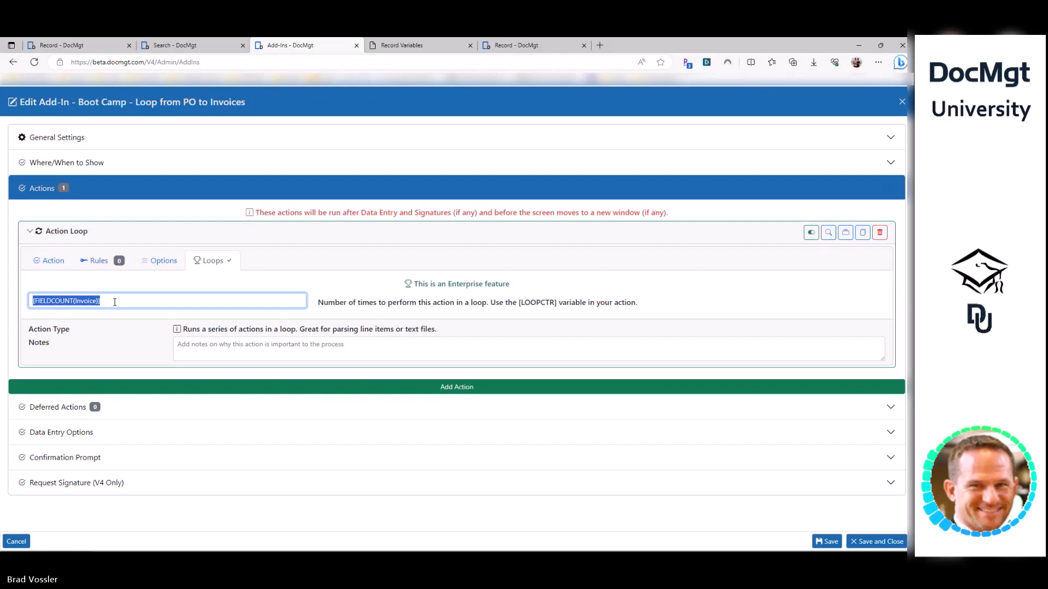
click(532, 46)
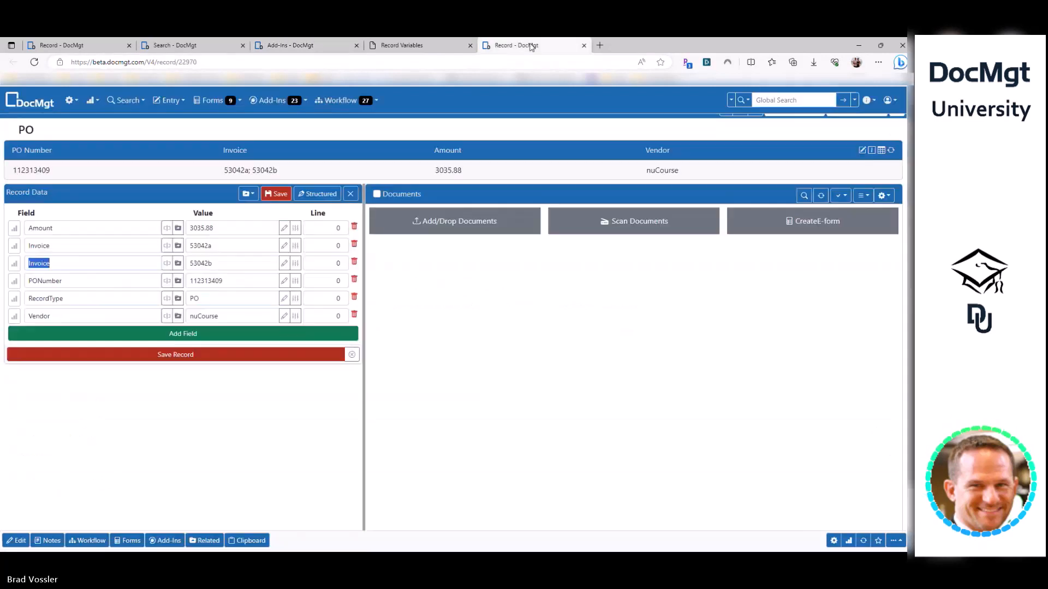
- Open Variable Testing and fill in the current PO record's ID as test data
click(272, 100)
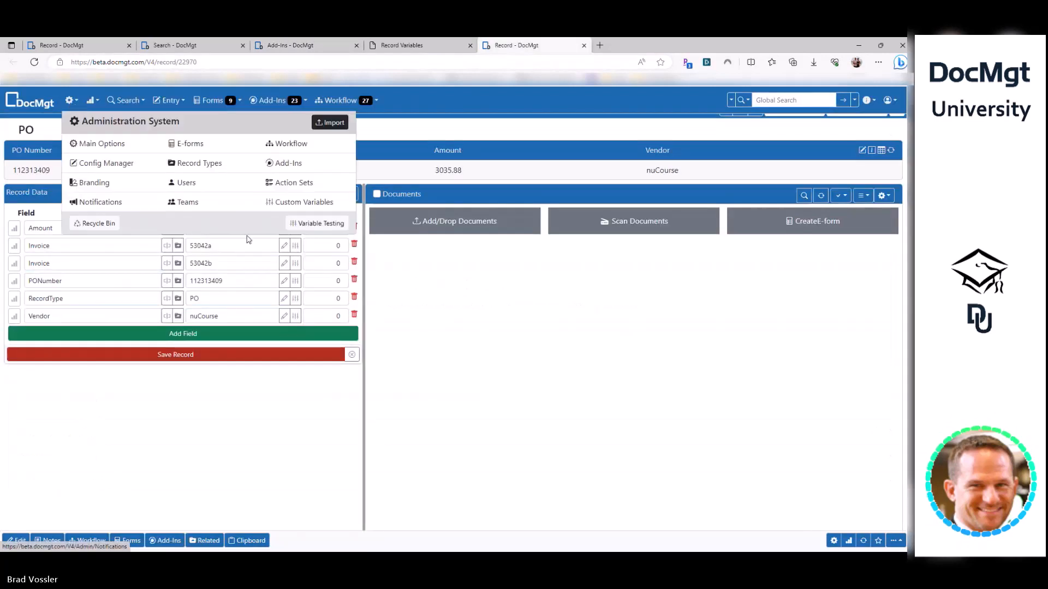
click(314, 220)
click(223, 139)
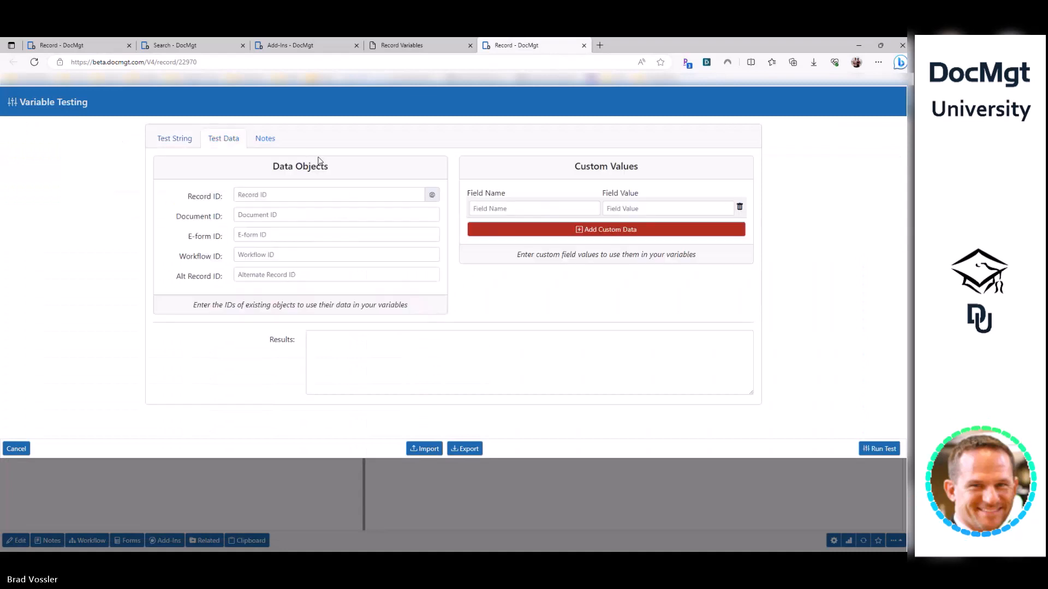
click(432, 197)
- Test [FIELDCOUNT(Invoice)] and confirm it returns 2
click(188, 143)
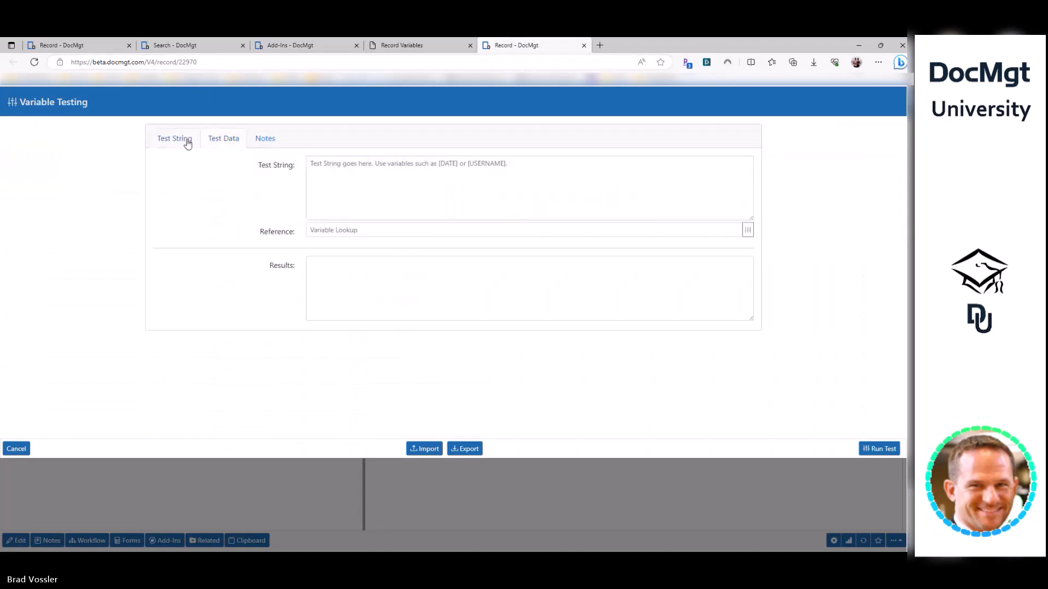
click(393, 190)
key(ctrl+v)
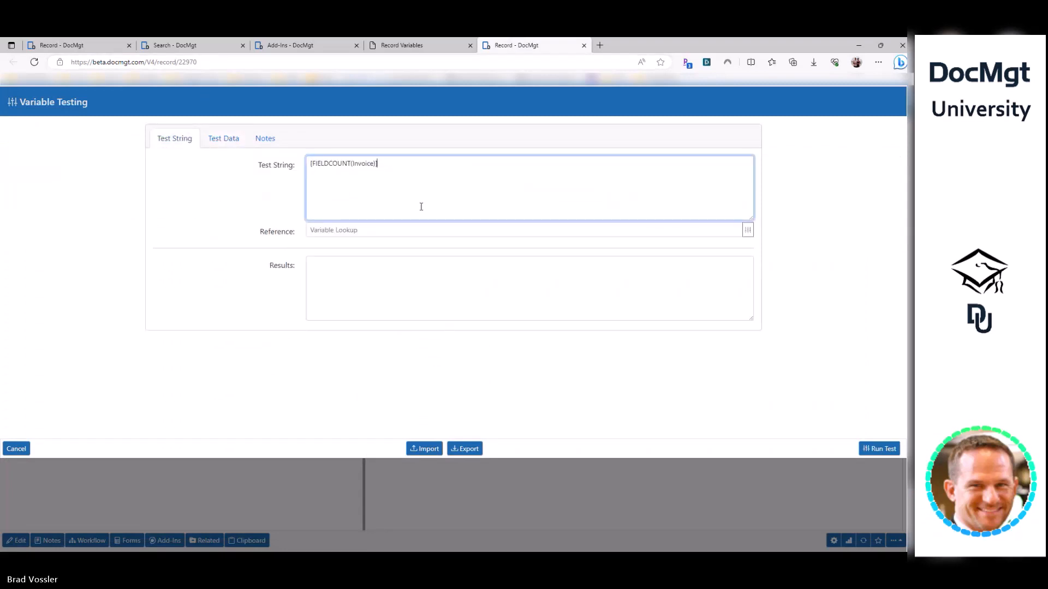
click(869, 449)
double_click(314, 266)
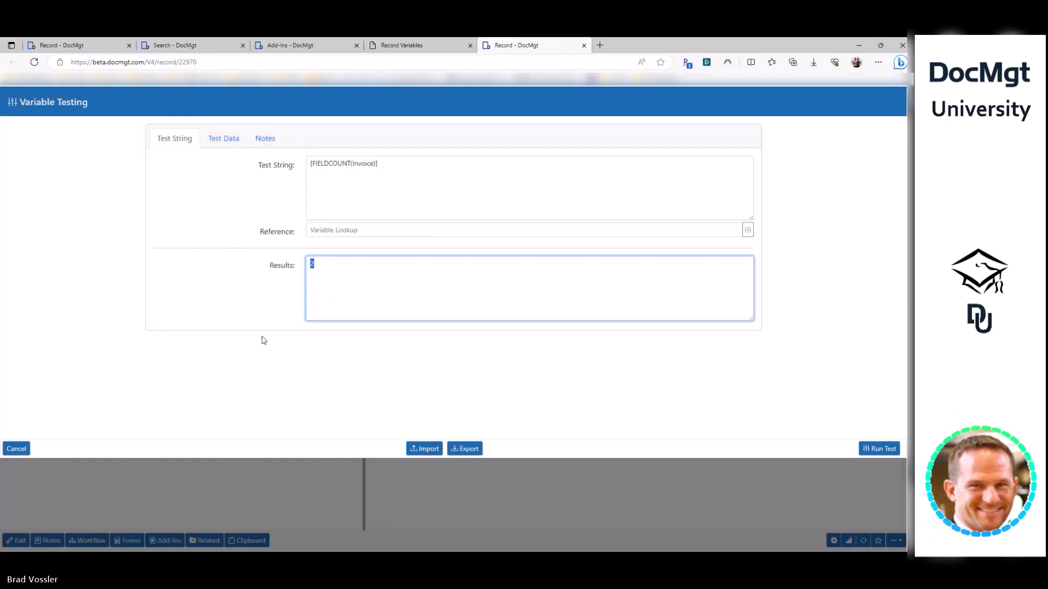
click(326, 48)
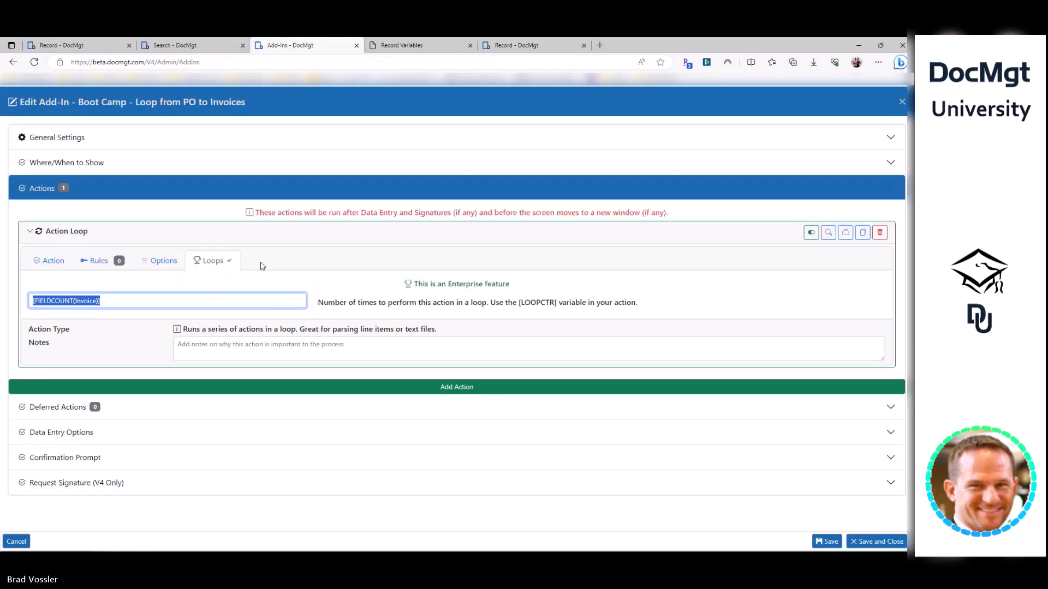
- Expand the loop's nested Record Field Update and begin the field name with 'Rem'
click(53, 265)
click(174, 314)
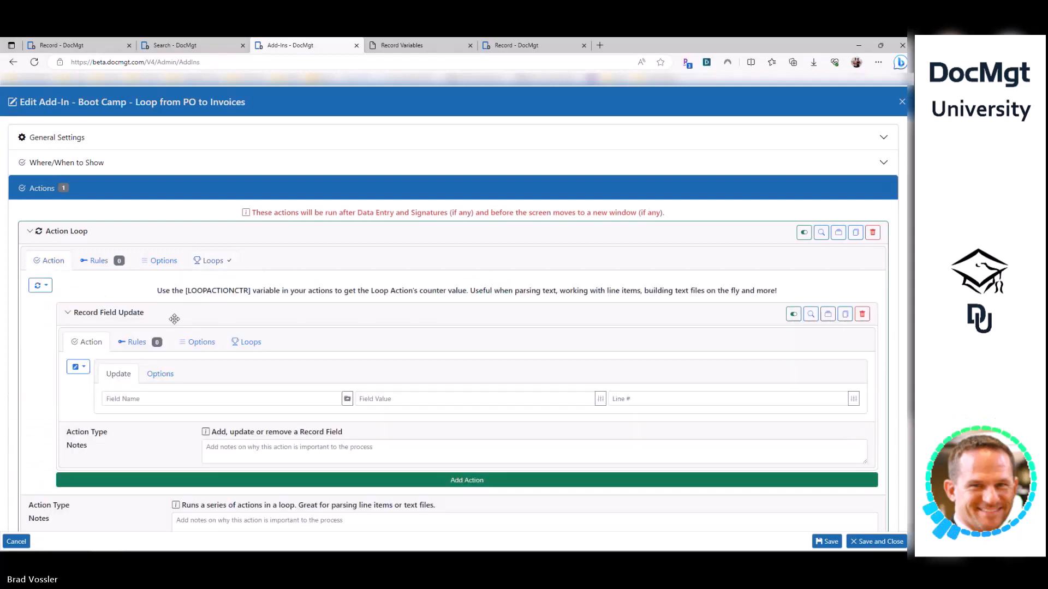
click(201, 400)
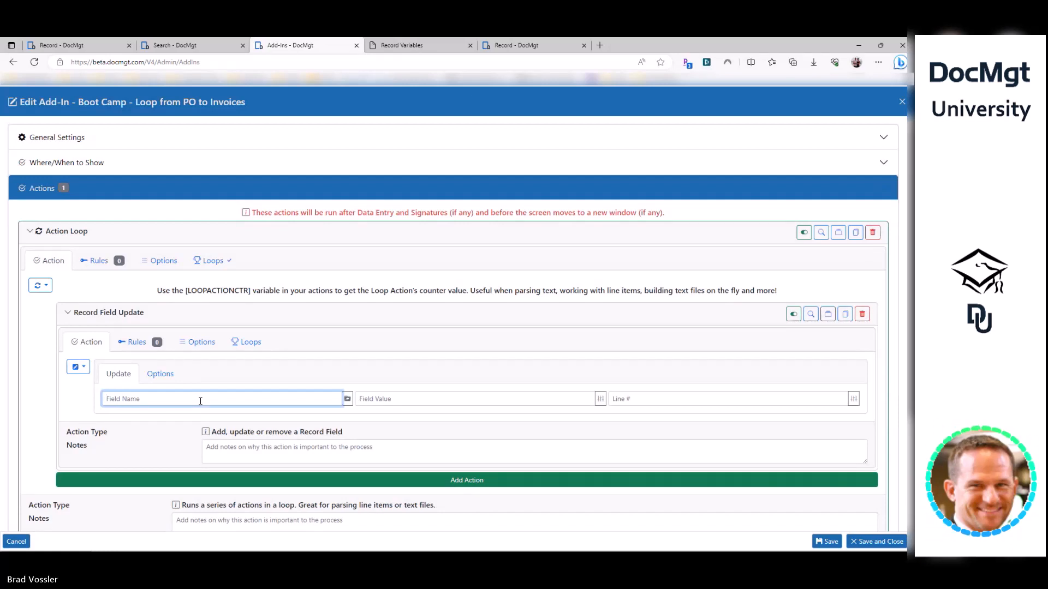
text(RemingAmount)
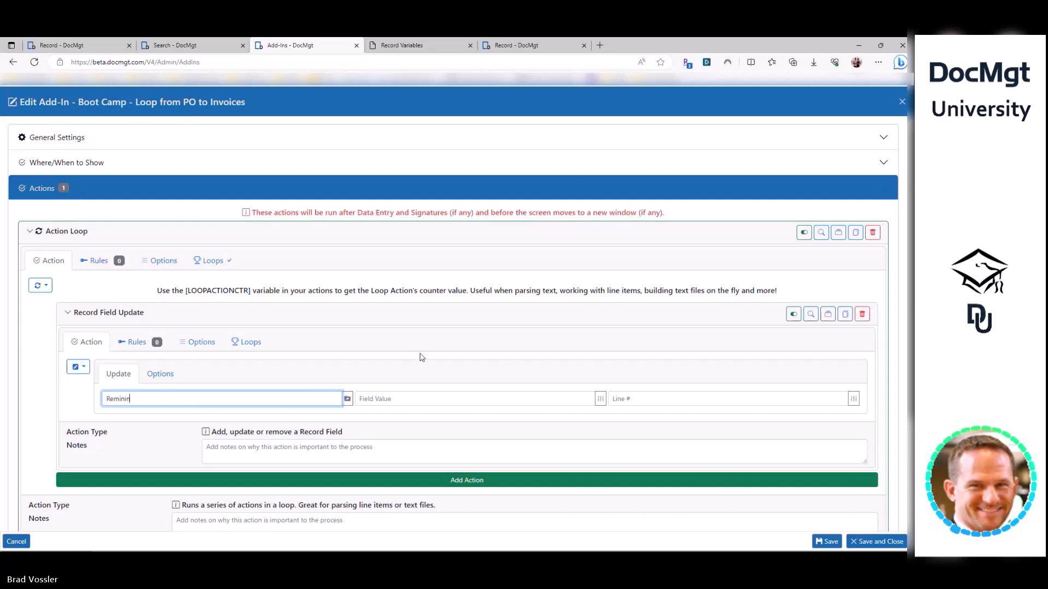
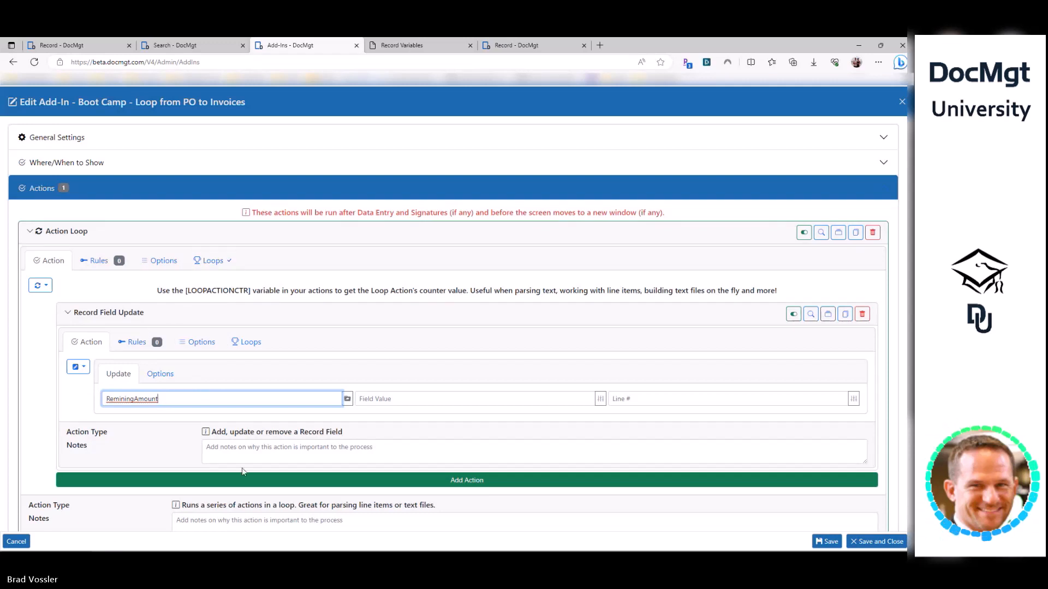
- Add a new Record Field Update above the remaining-amount update and name its field 'ThisInvoice'
click(133, 481)
drag(133, 484, 125, 313)
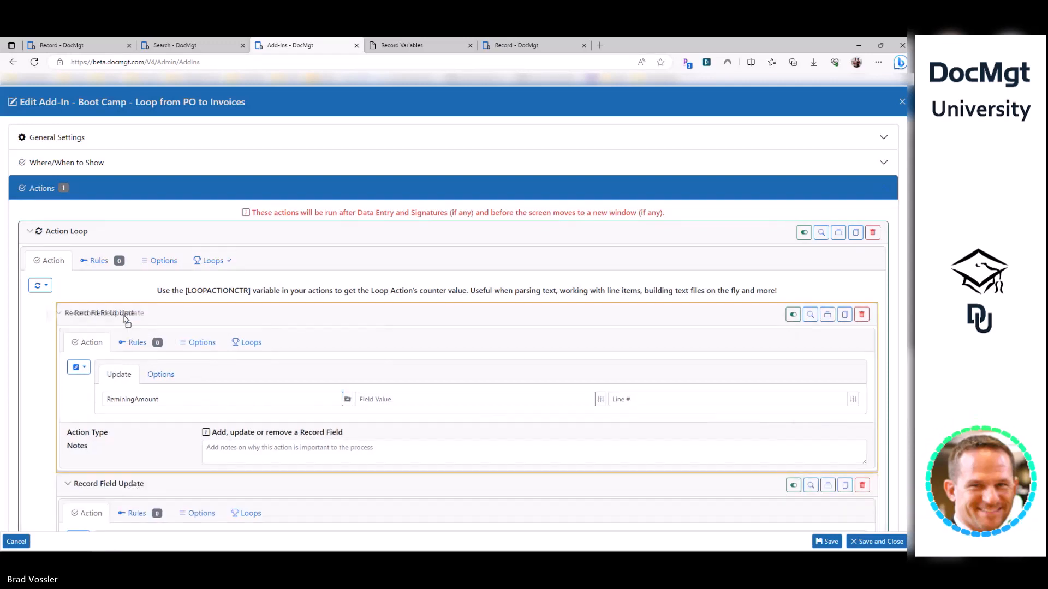
click(151, 397)
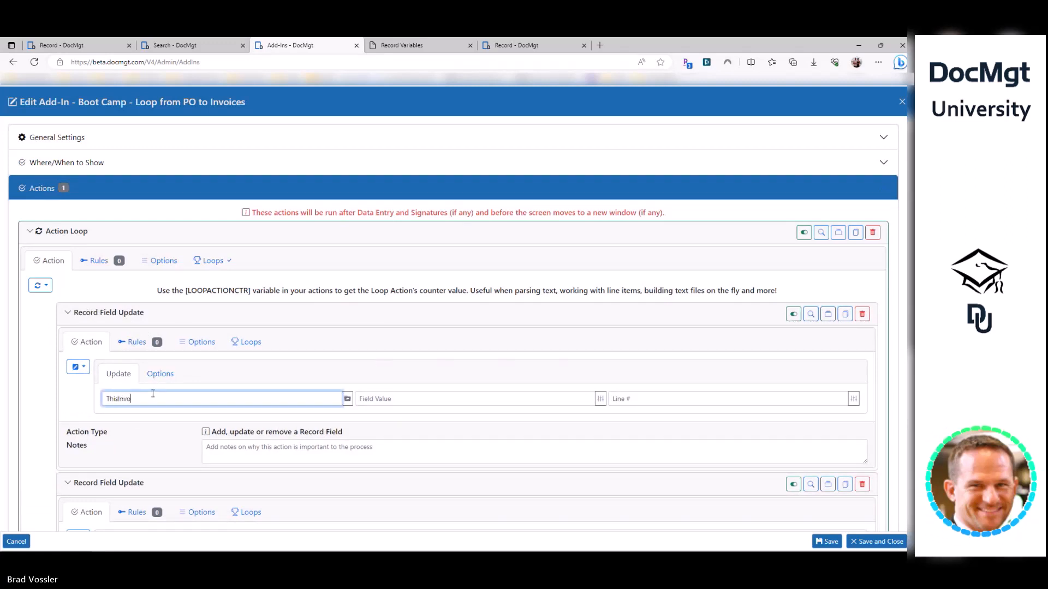
text(ThisInvoice)
scroll(157, 362, down, 1)
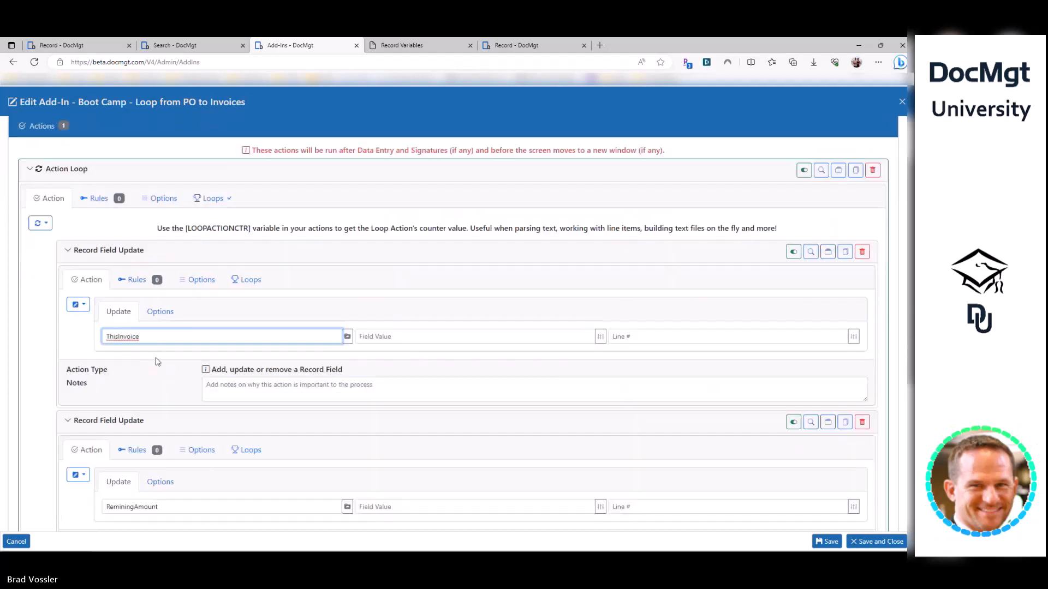
click(396, 339)
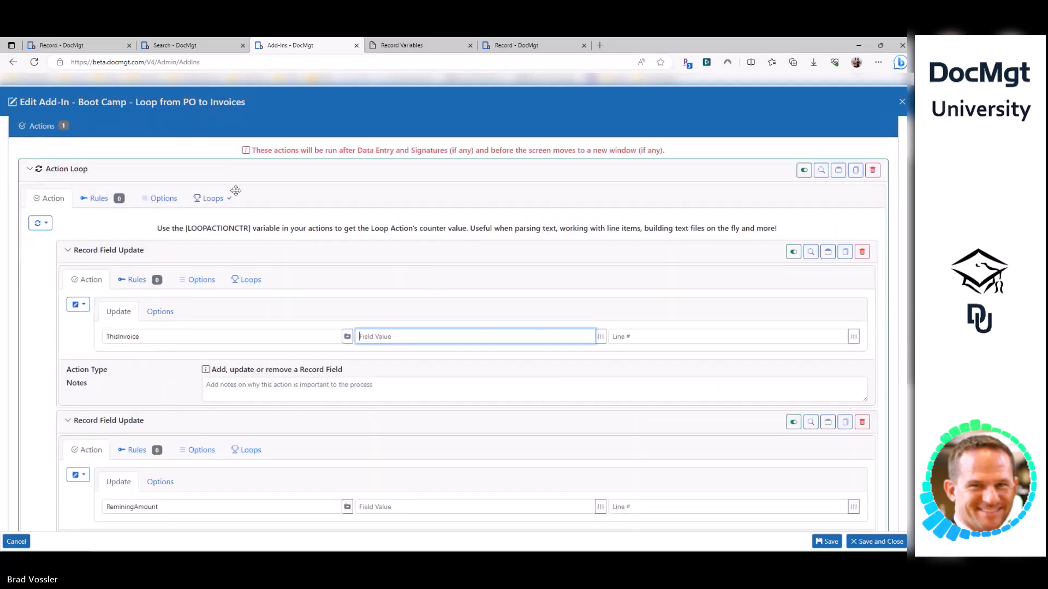
scroll(160, 309, up, 1)
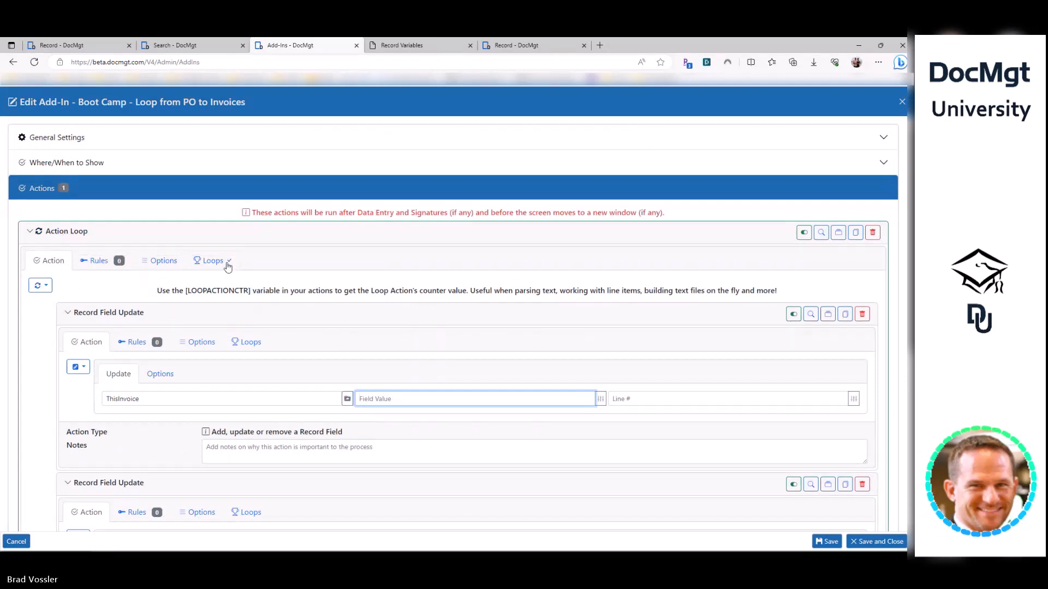
- Compare the loop's repeat-count expression with the FIELDCOUNT test result
click(212, 261)
drag(196, 301, 32, 302)
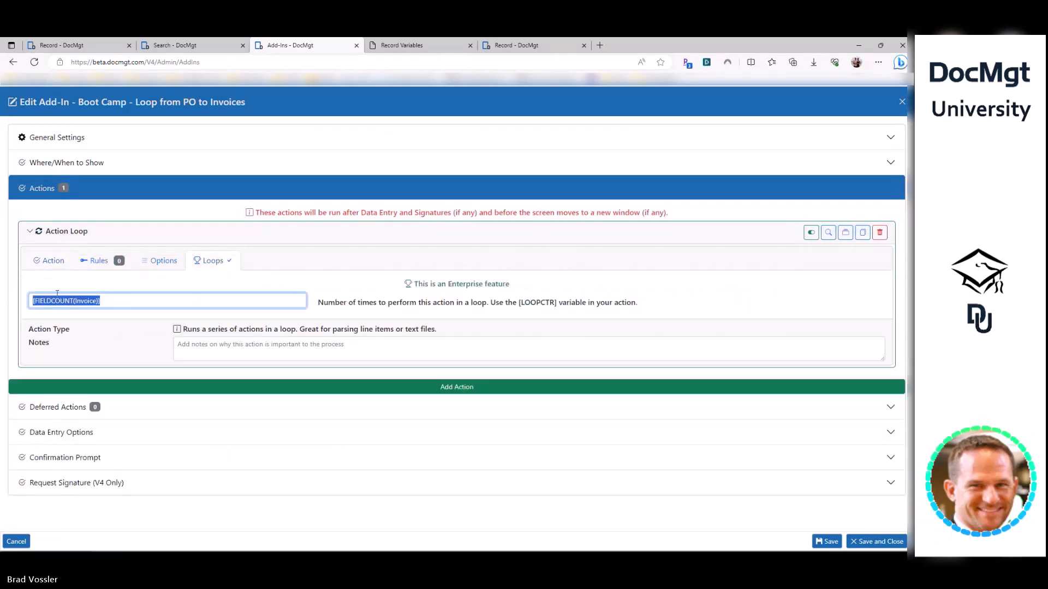
click(516, 45)
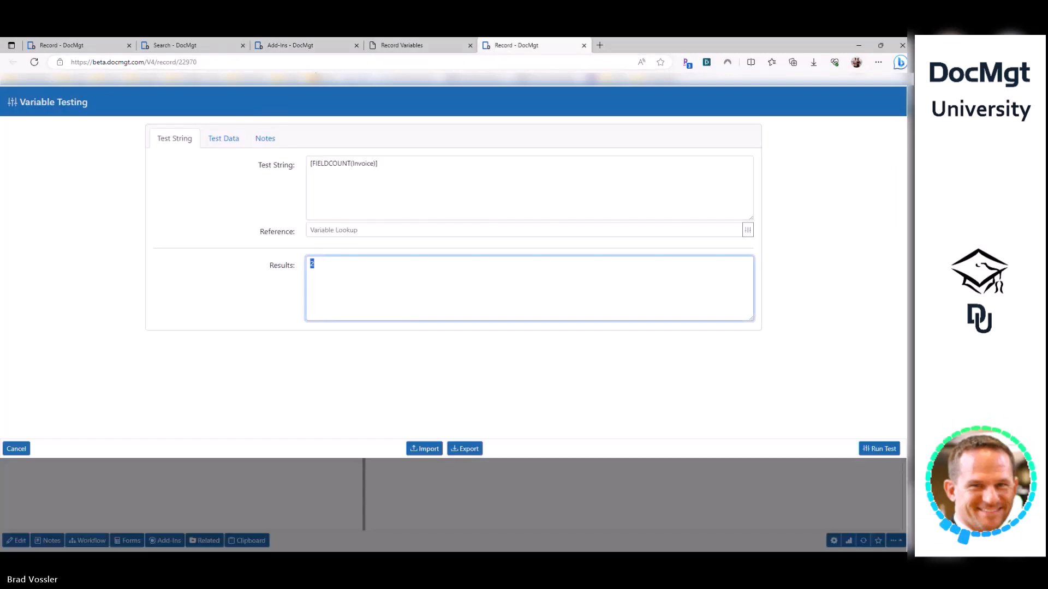
click(308, 49)
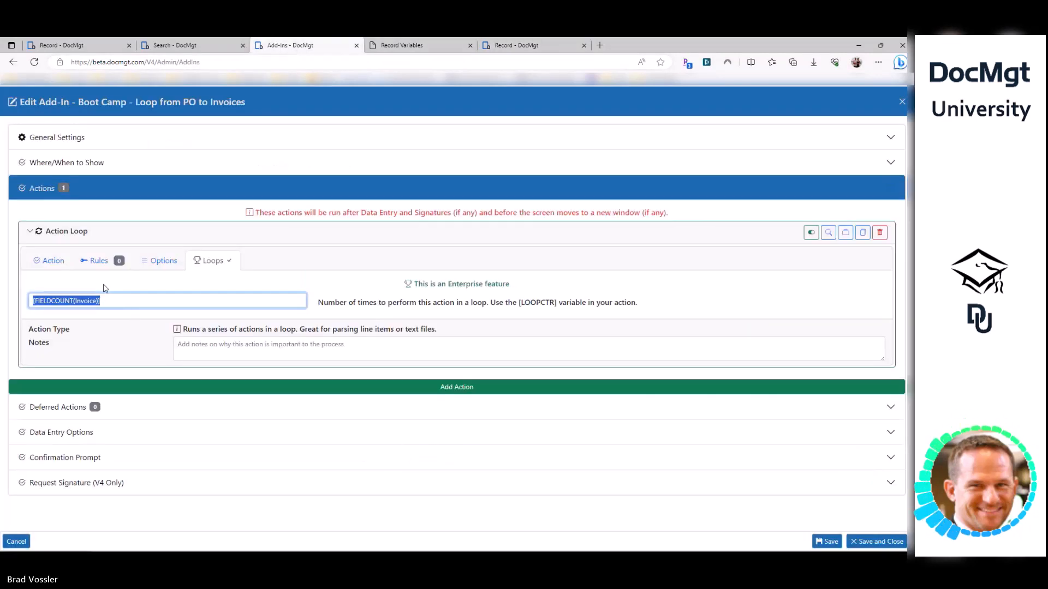
click(52, 261)
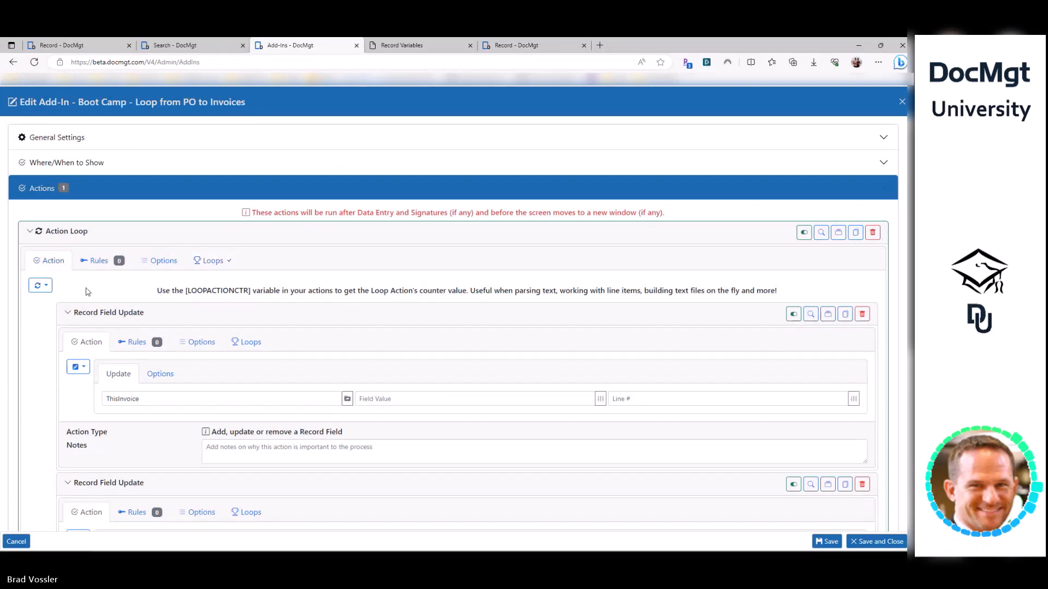
- Set the new update's value to [LOOPACTIONCTR] and complete the field name as ThisInvoiceCounter
drag(186, 290, 250, 290)
key(ctrl+c)
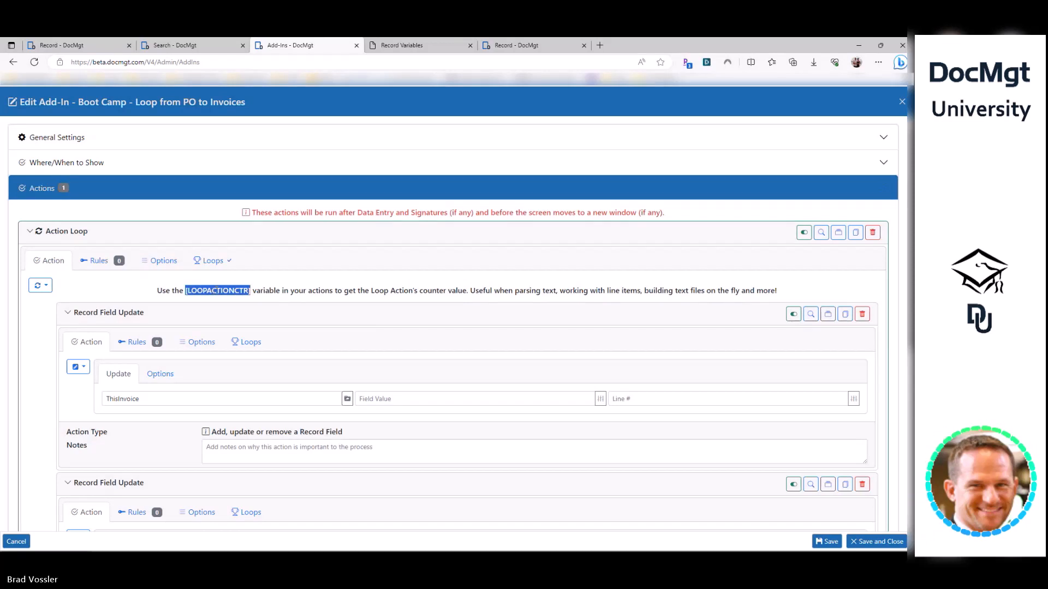
click(362, 399)
key(ctrl+v)
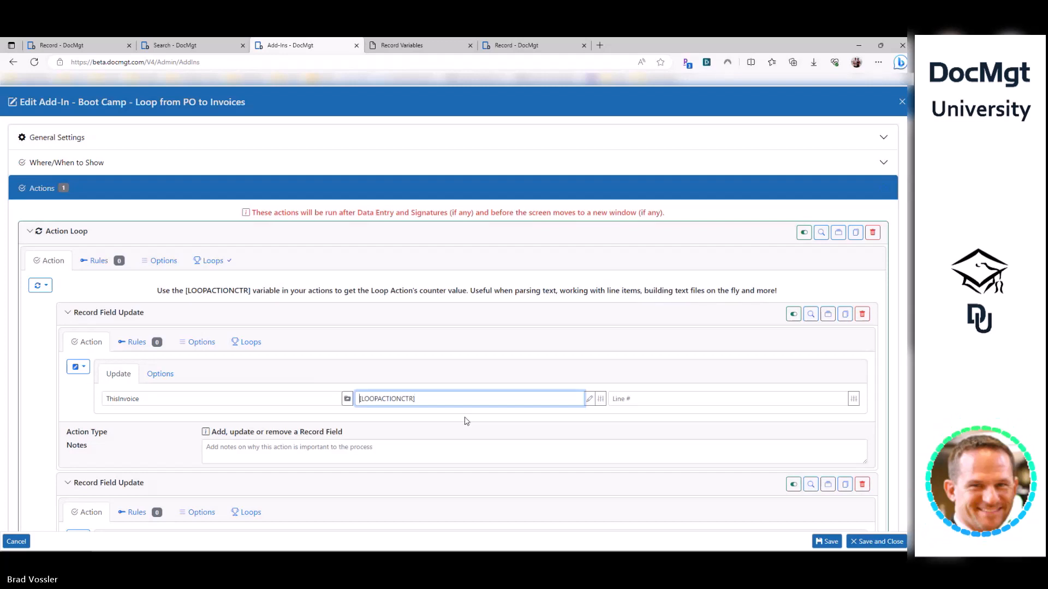
key(shift+Tab)
key(End)
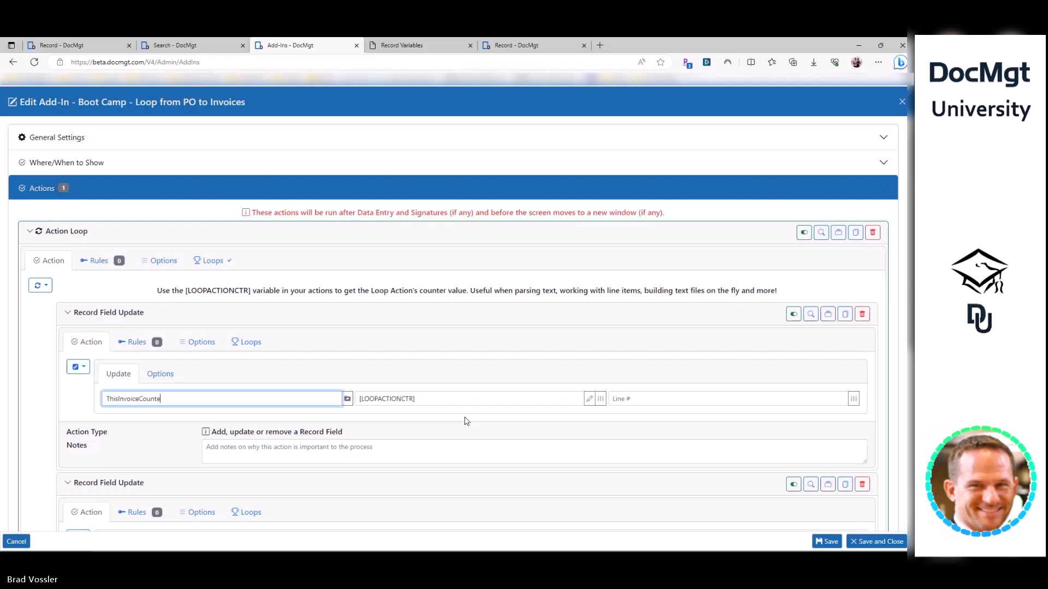
text(r)
- Review the ThisInvoiceCounter = [LOOPACTIONCTR] update, then bring up the Record Variables help
double_click(139, 401)
drag(431, 400, 359, 400)
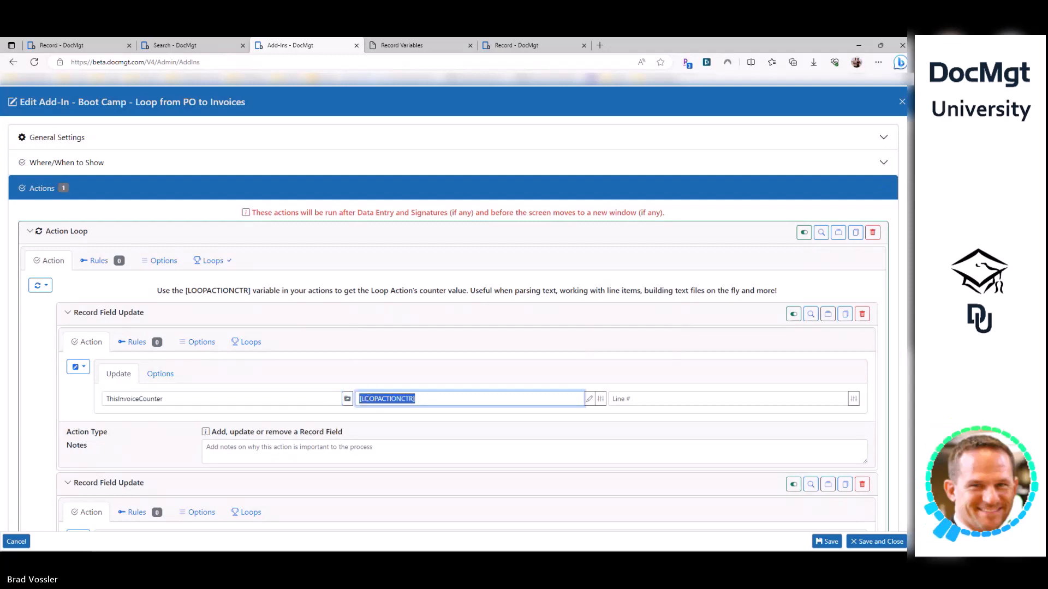
double_click(390, 400)
drag(430, 400, 355, 402)
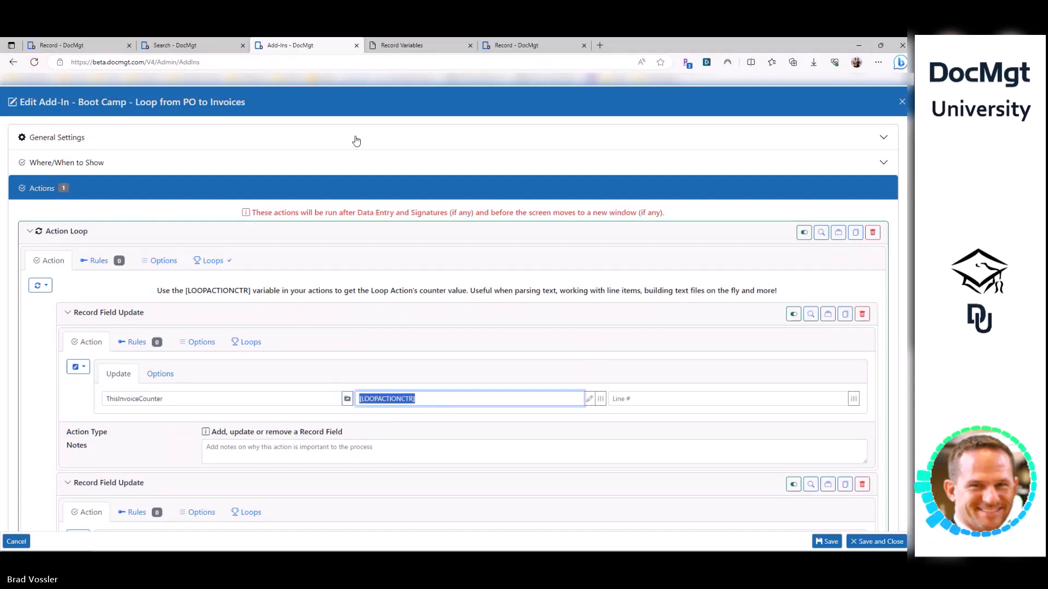
click(402, 45)
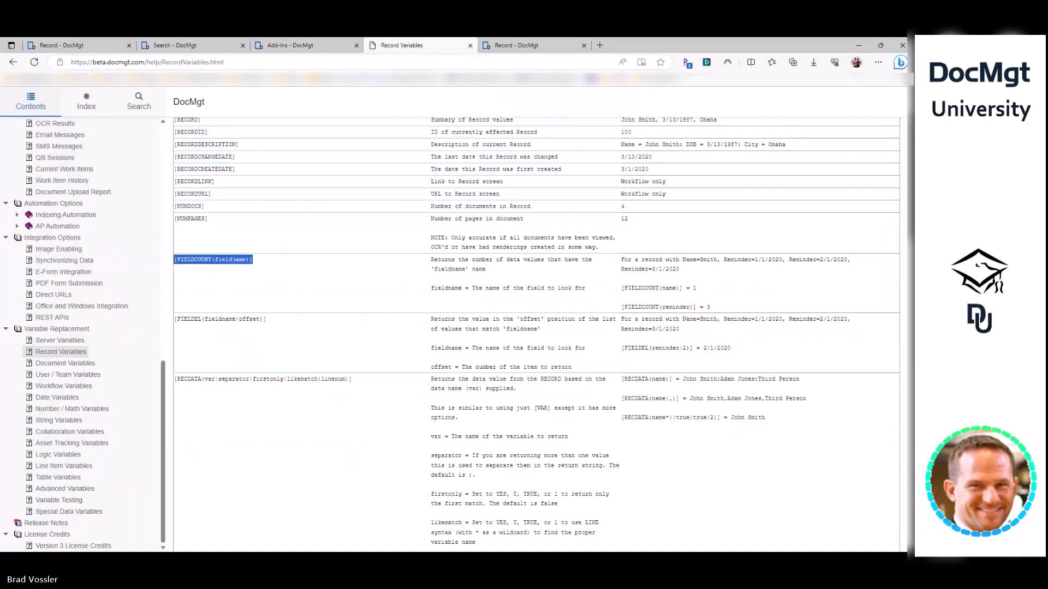
- Copy the RECDATA syntax from help and add it as a second test line using Invoice
click(229, 281)
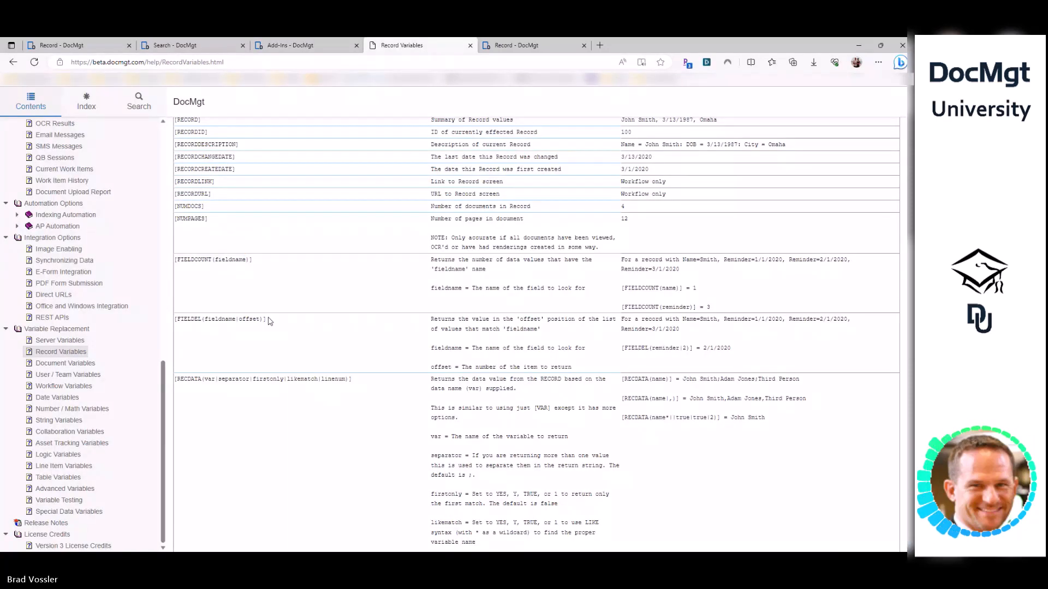
drag(176, 379, 343, 379)
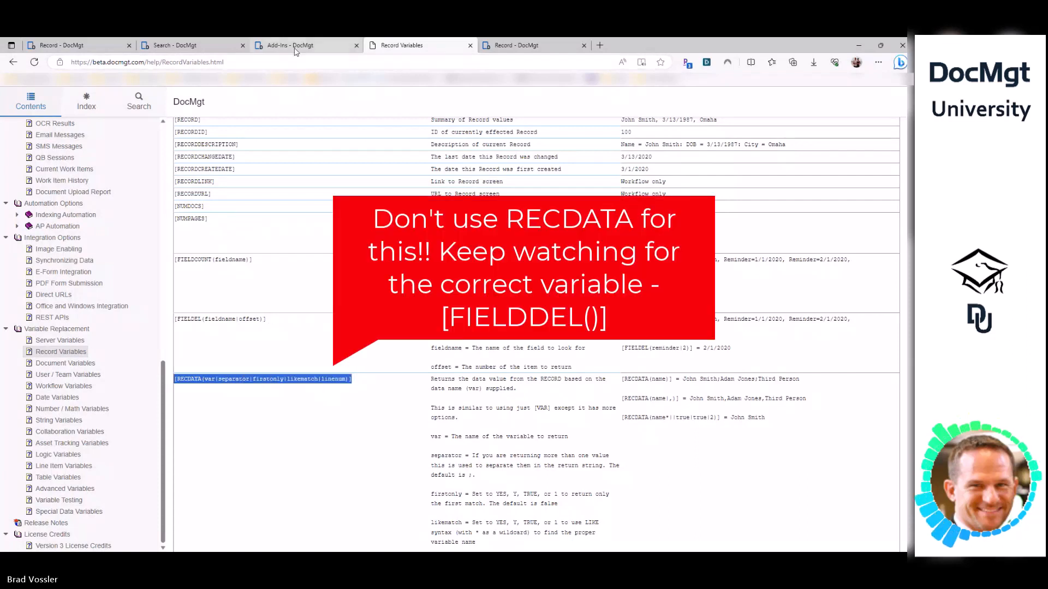
click(203, 379)
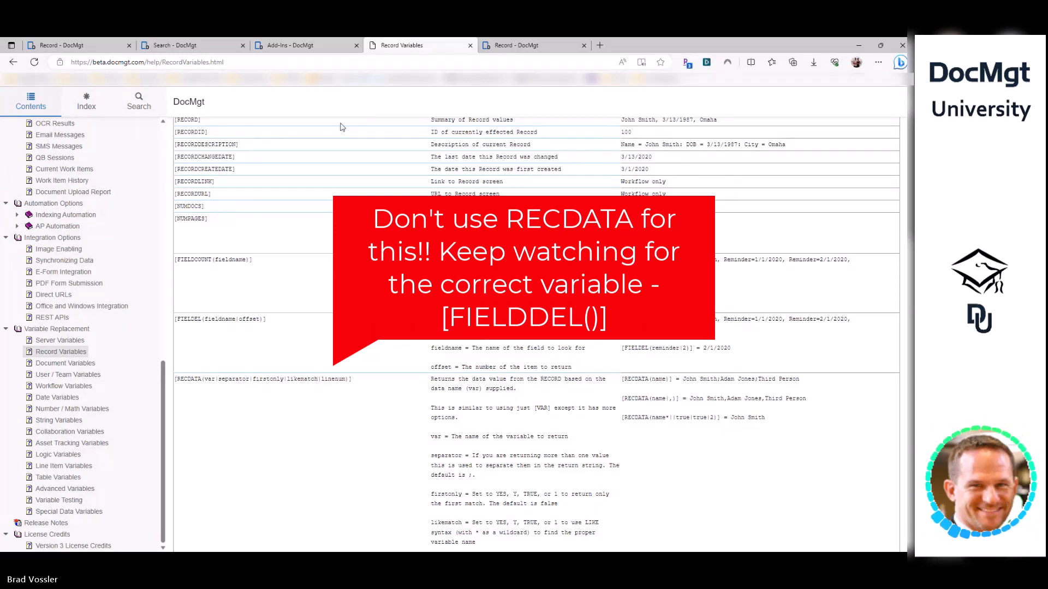
click(322, 47)
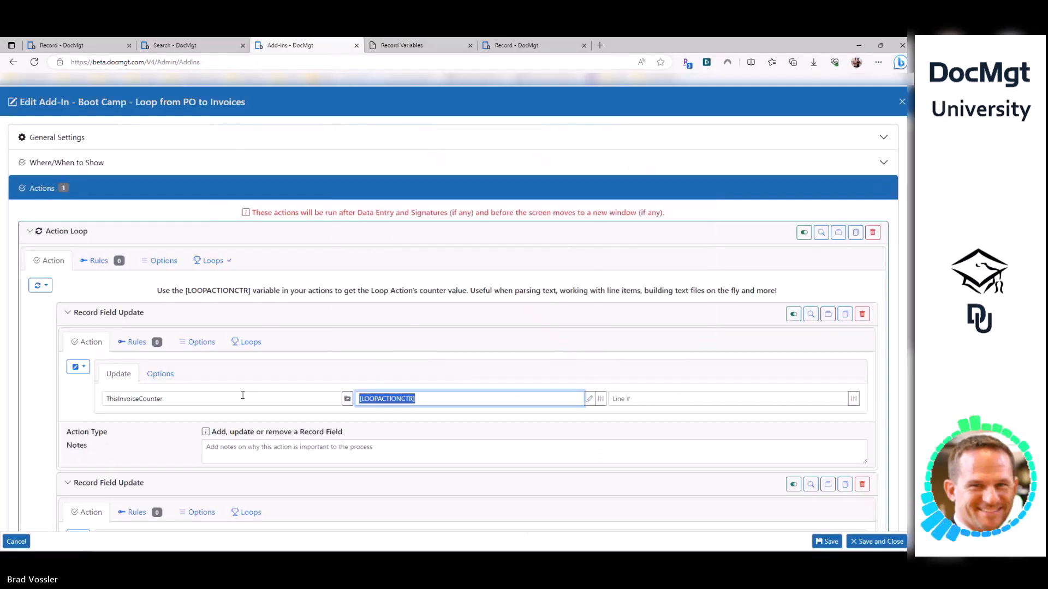
key(Home)
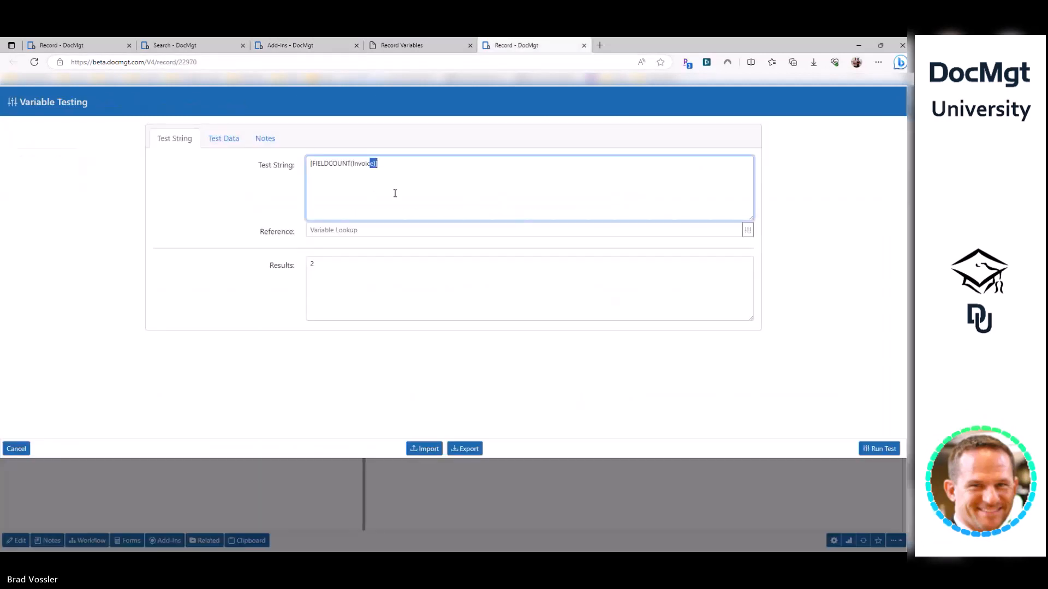
key(Return)
key(Return)
text([RECDATA(var|separator|firstonly|likematch|linenum)])
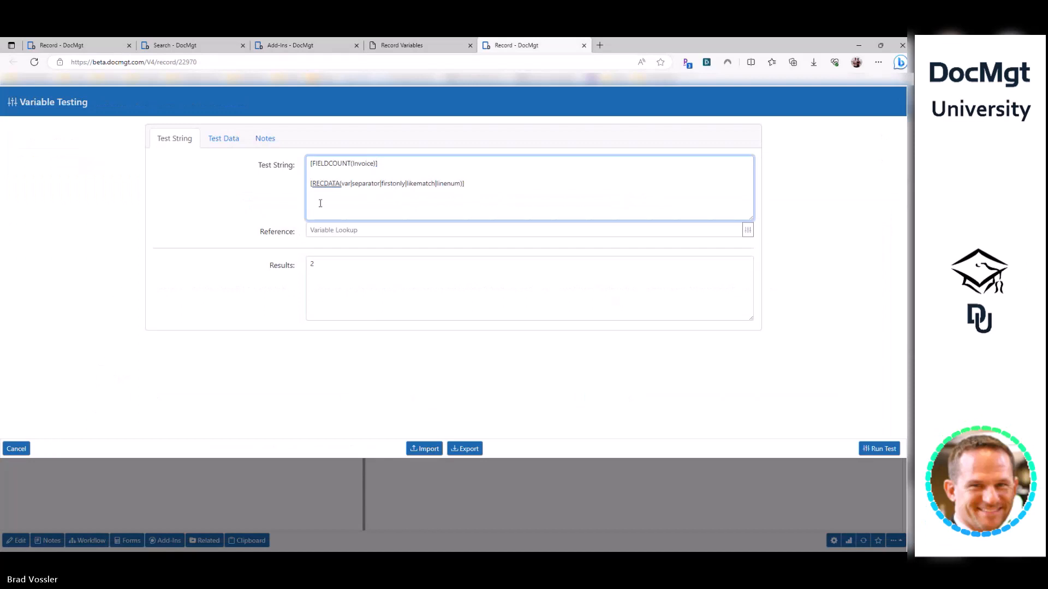
double_click(363, 163)
key(ctrl+c)
double_click(345, 184)
key(ctrl+v)
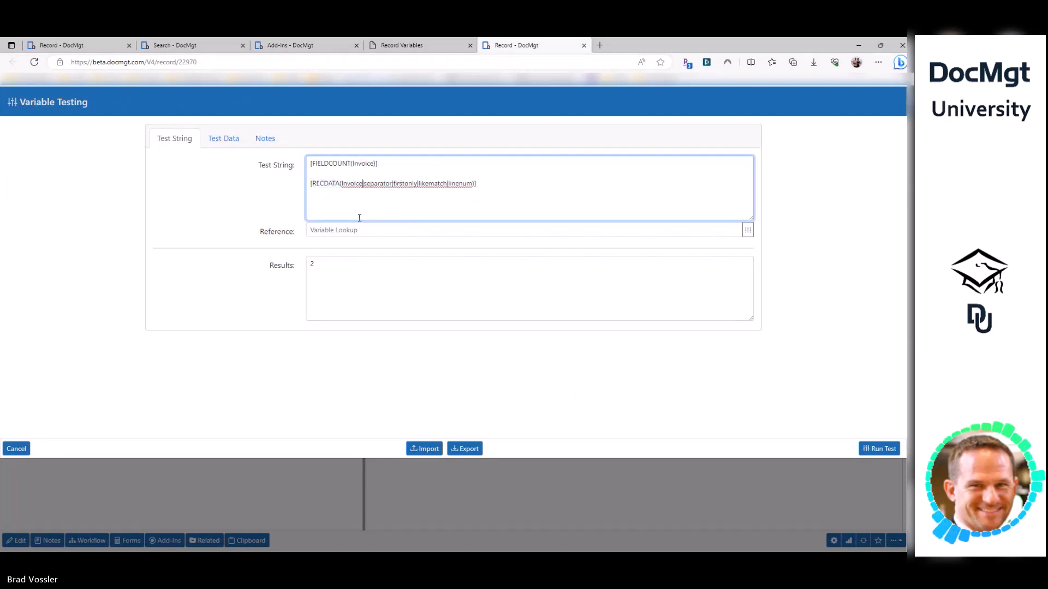
- Edit the test line to [RECDATA(Invoice||true||1)] and run the test
double_click(378, 184)
key(BackSpace)
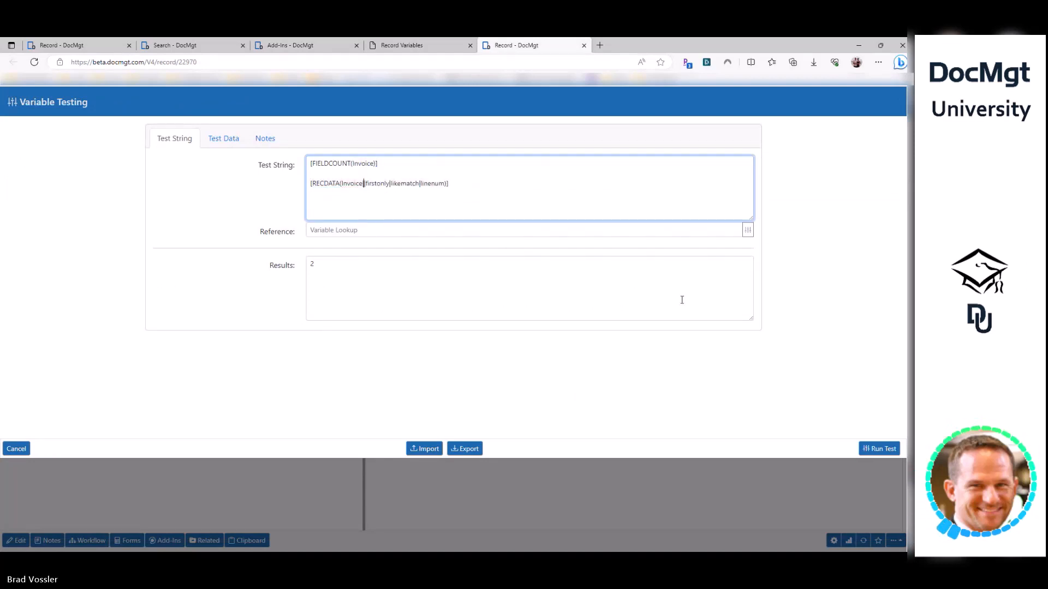
key(Right)
key(ctrl+shift+Right)
text(true)
key(ctrl+shift+Right)
key(ctrl+shift+Right)
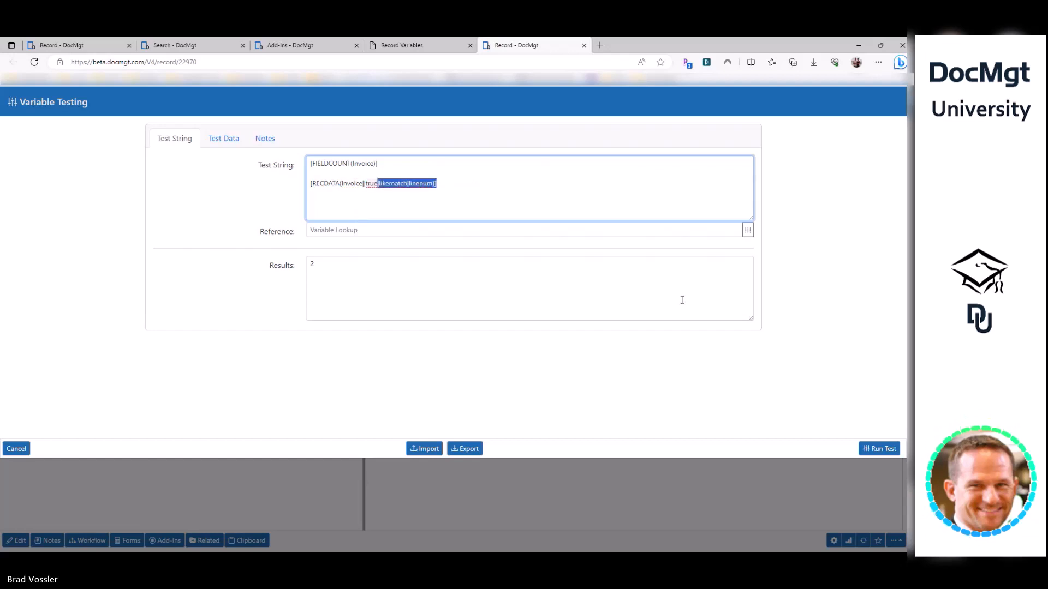
key(Left)
key(Delete)
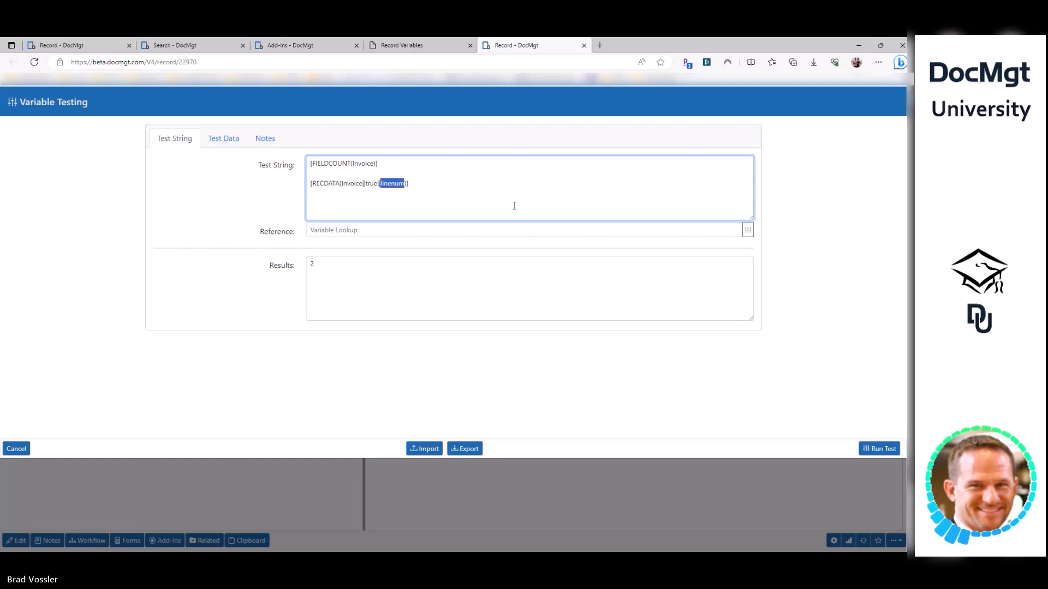
text(1)
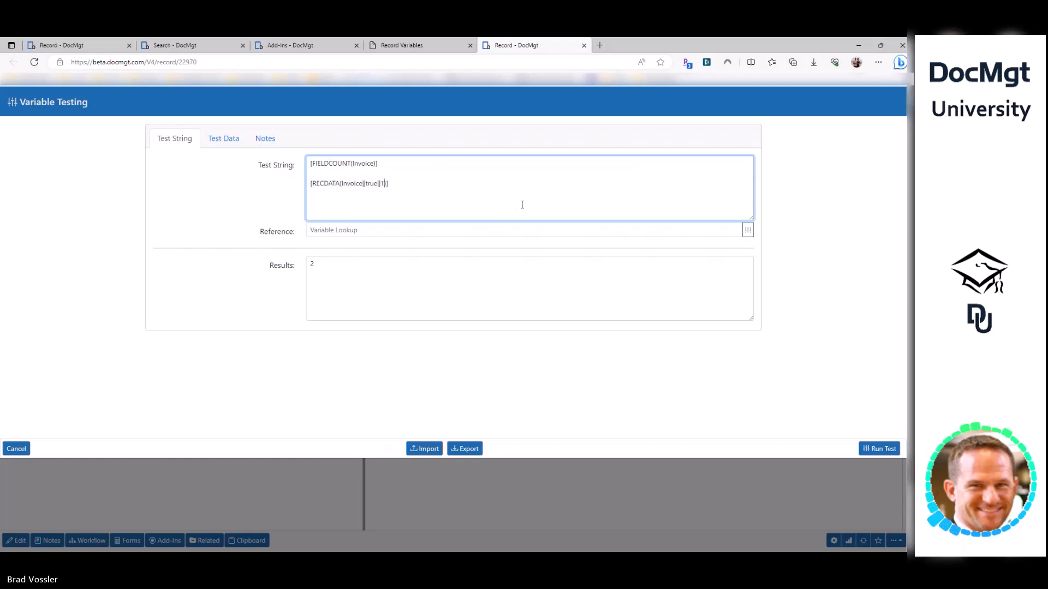
click(867, 449)
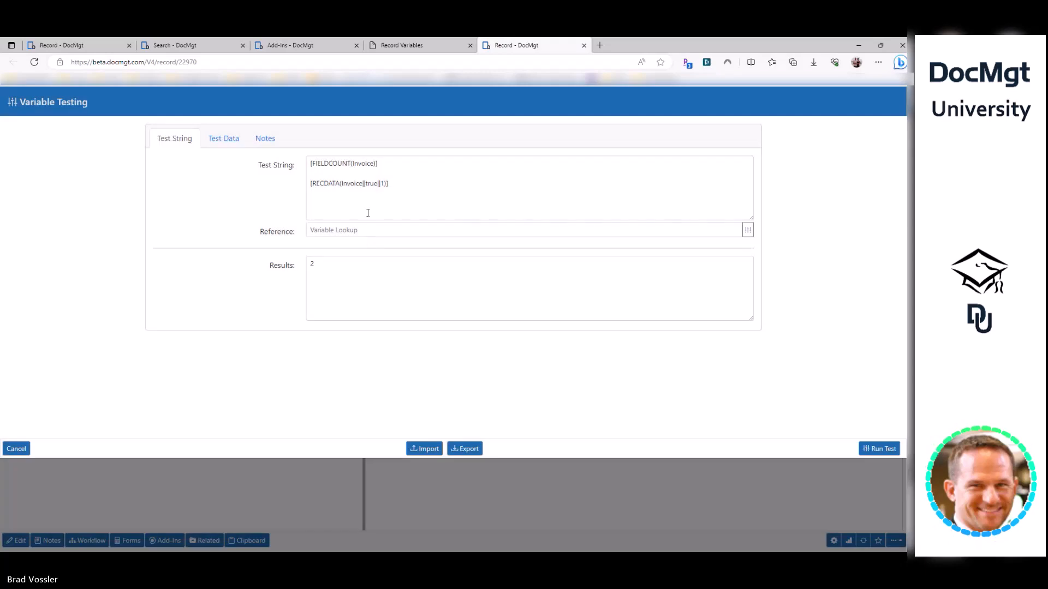
click(405, 184)
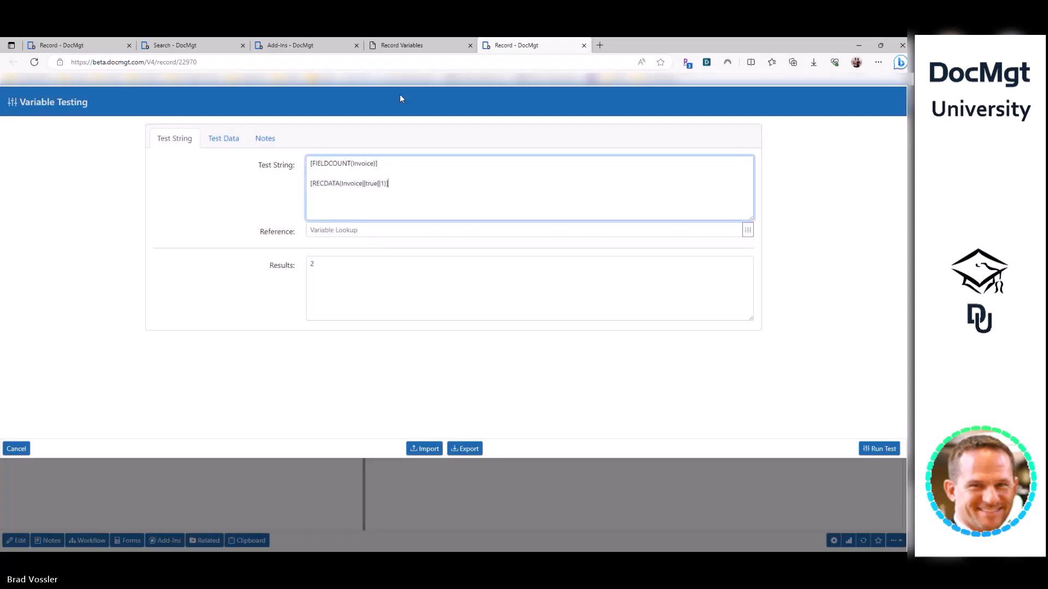
- Take the FIELDEL syntax from the Record Variables help and select the RECDATA test line
click(402, 45)
scroll(259, 342, down, 5)
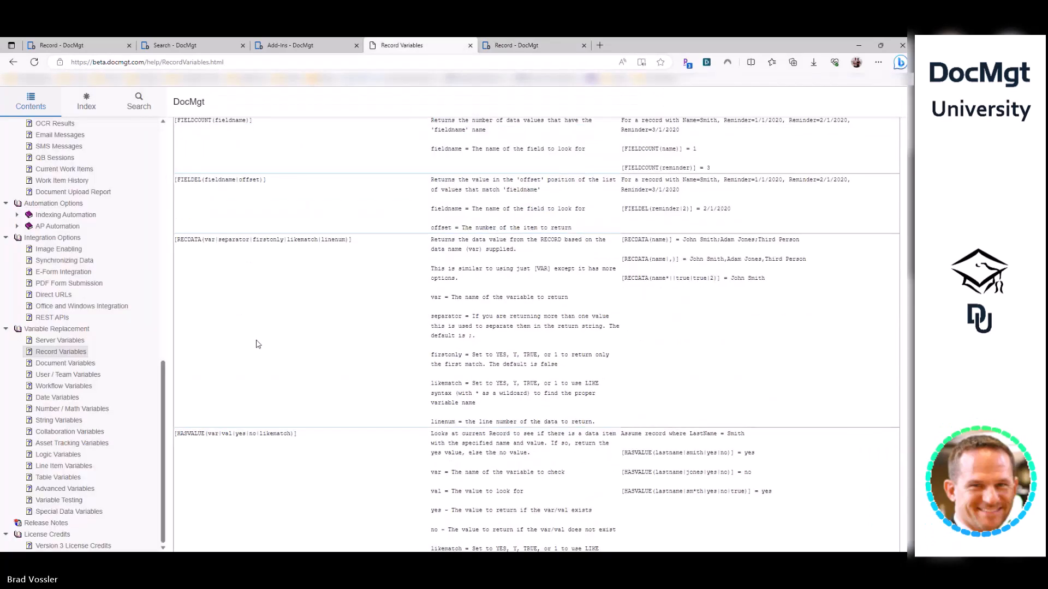
scroll(222, 271, up, 4)
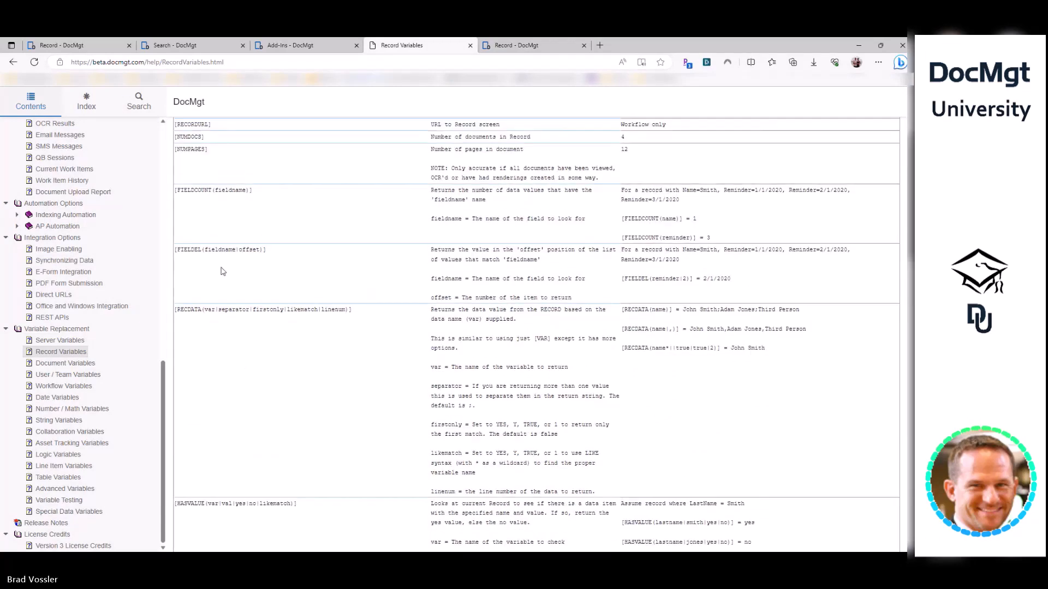
mouse_move(268, 252)
mouse_down()
mouse_move(173, 249)
mouse_move(279, 256)
mouse_up()
key(ctrl+c)
click(175, 249)
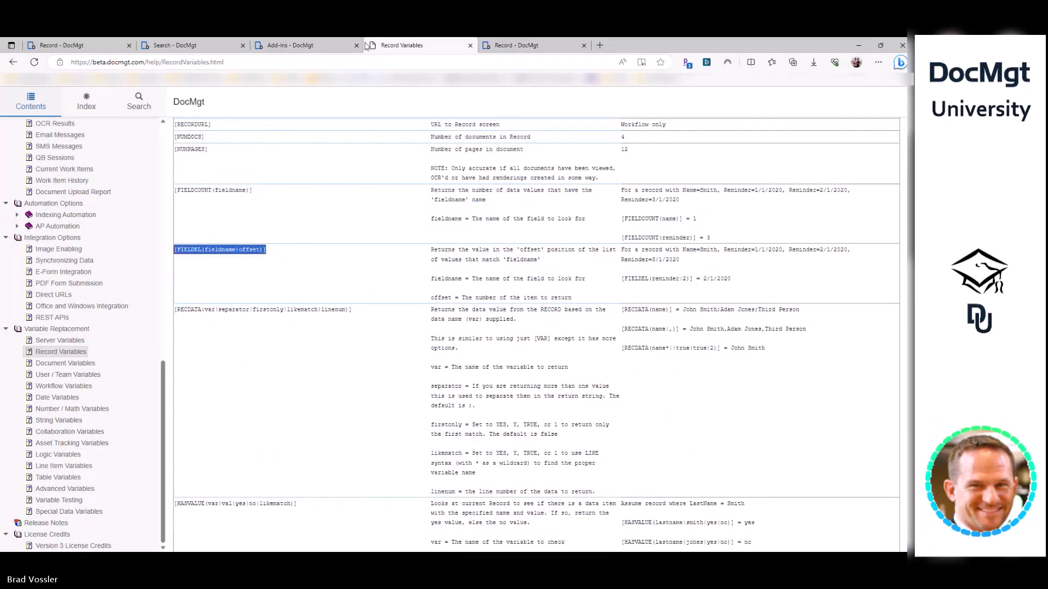
click(328, 45)
click(524, 45)
drag(388, 184, 308, 184)
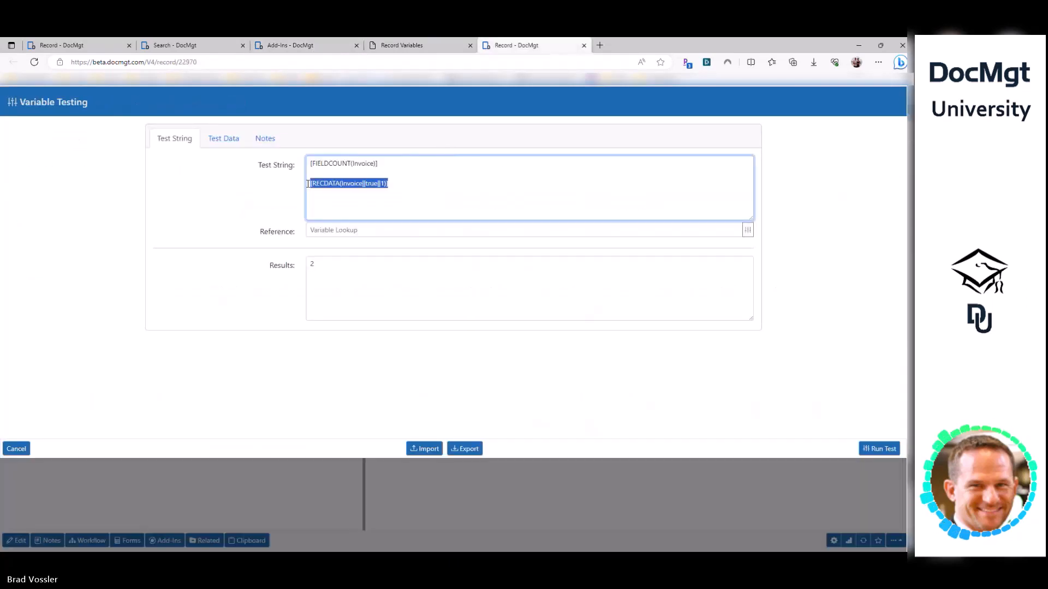
- Replace the RECDATA line with [FIELDEL(Invoice|1)] and test it, returning 53042a
key(ctrl+v)
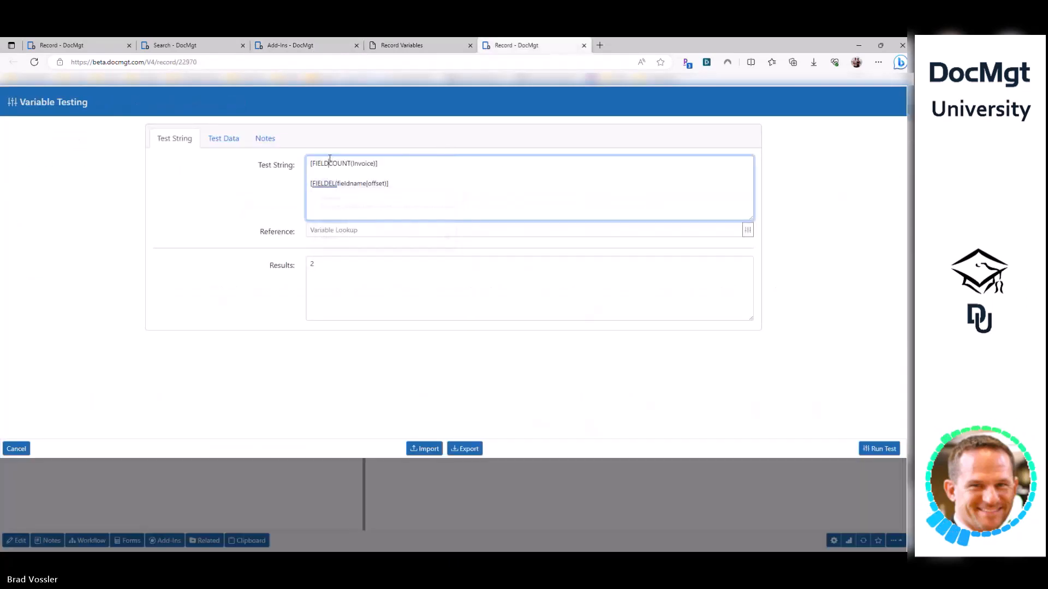
double_click(362, 163)
click(354, 183)
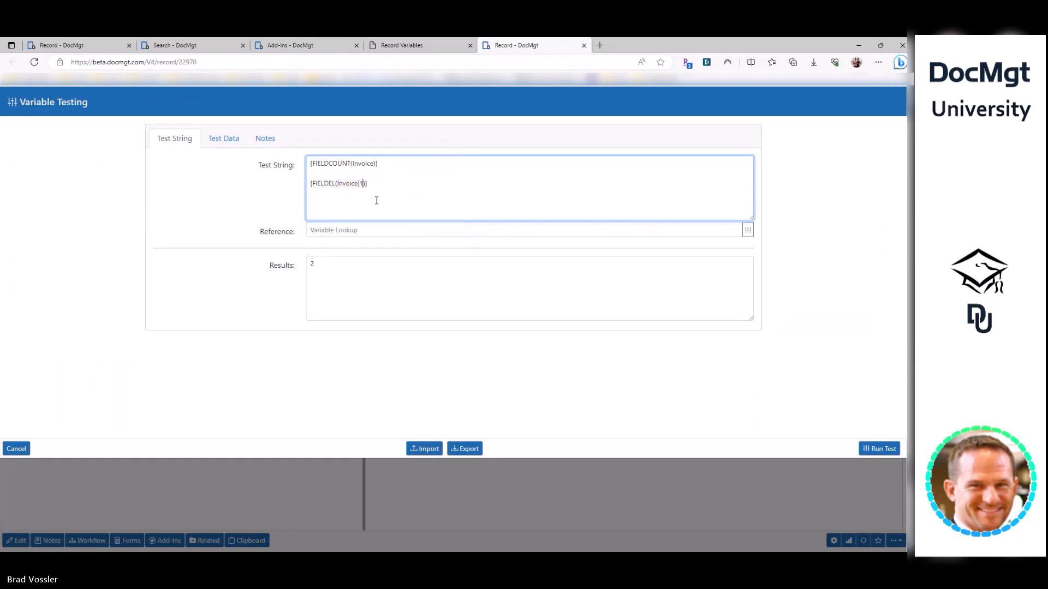
drag(310, 184, 343, 184)
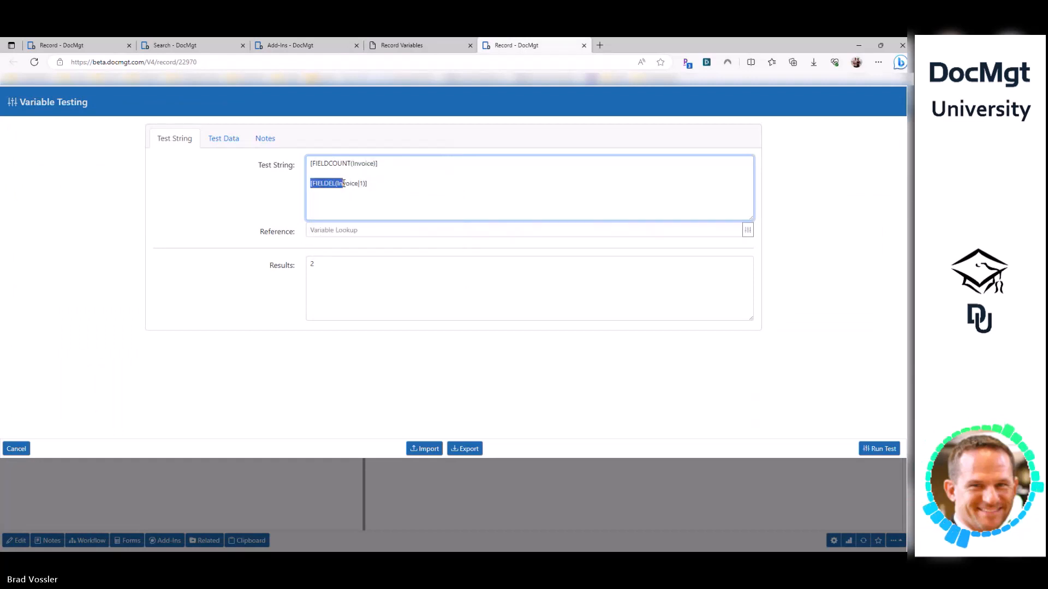
click(879, 449)
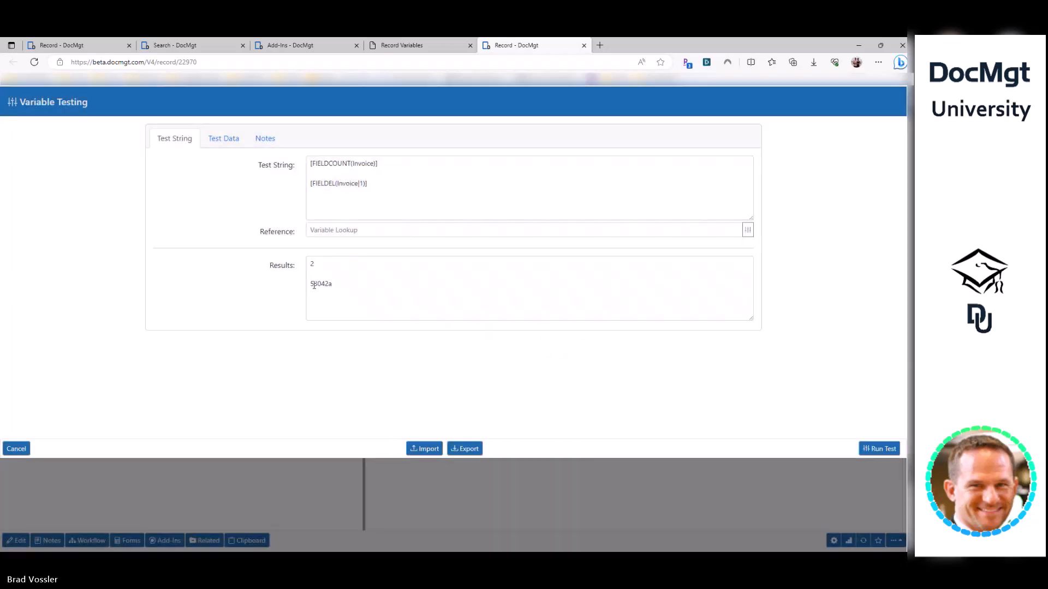
- Retest with offset 2 to get 53042b, revert to offset 1, and copy the expression
double_click(361, 184)
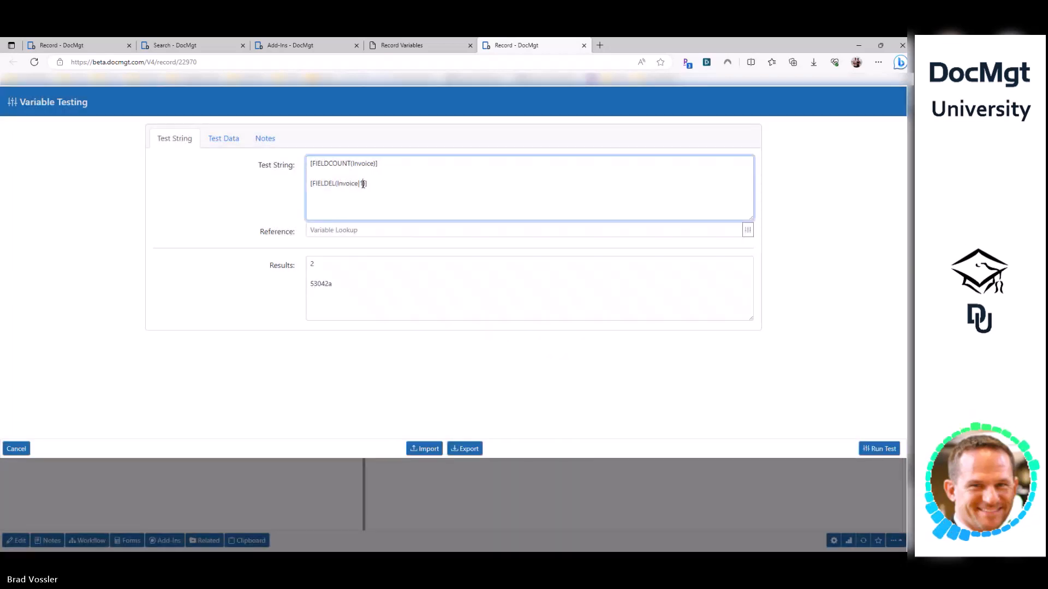
click(870, 449)
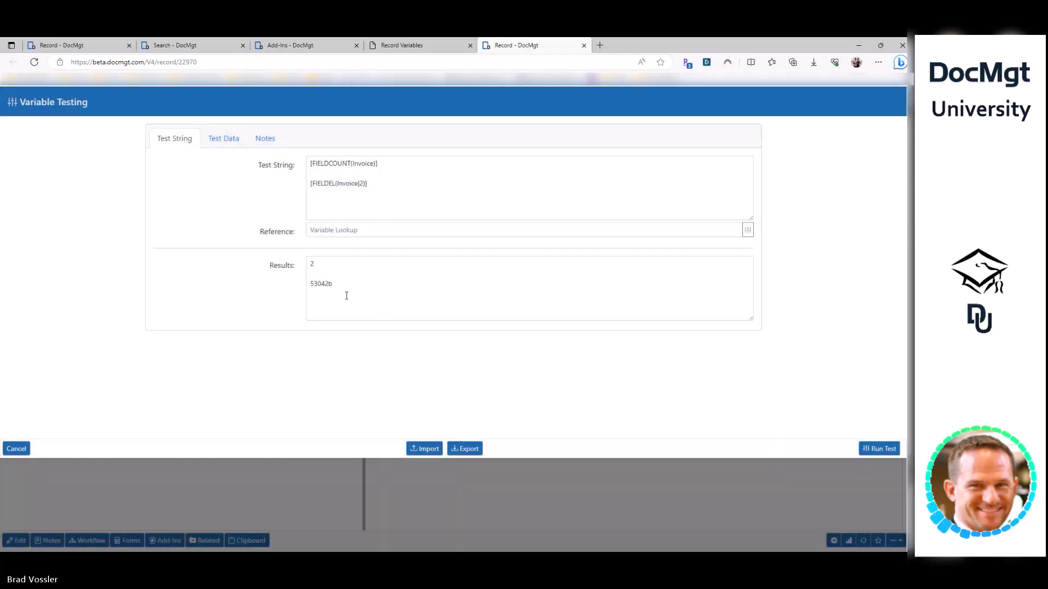
click(350, 275)
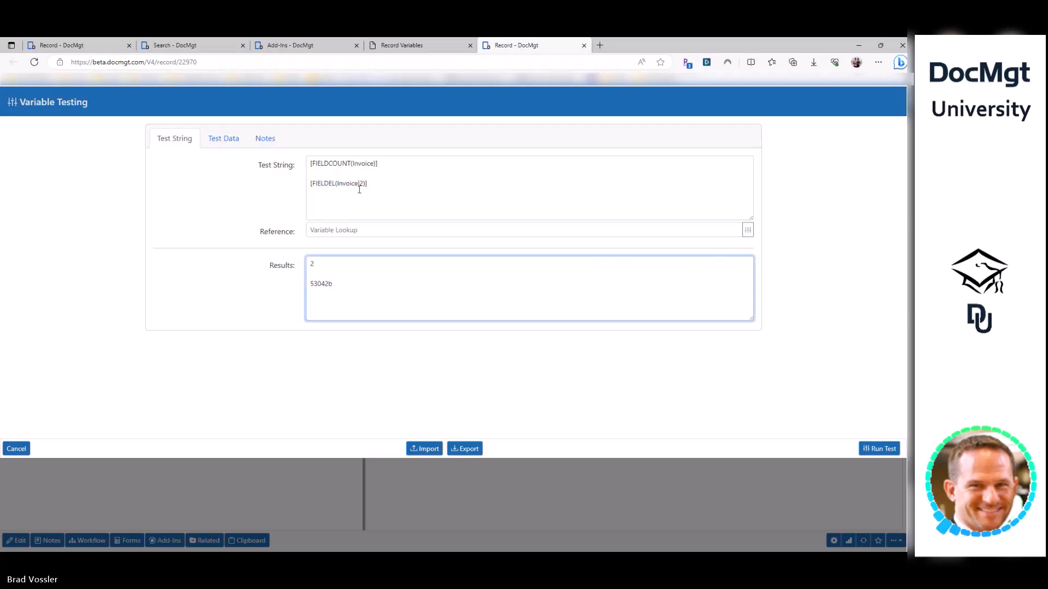
double_click(361, 184)
text(1)
click(874, 450)
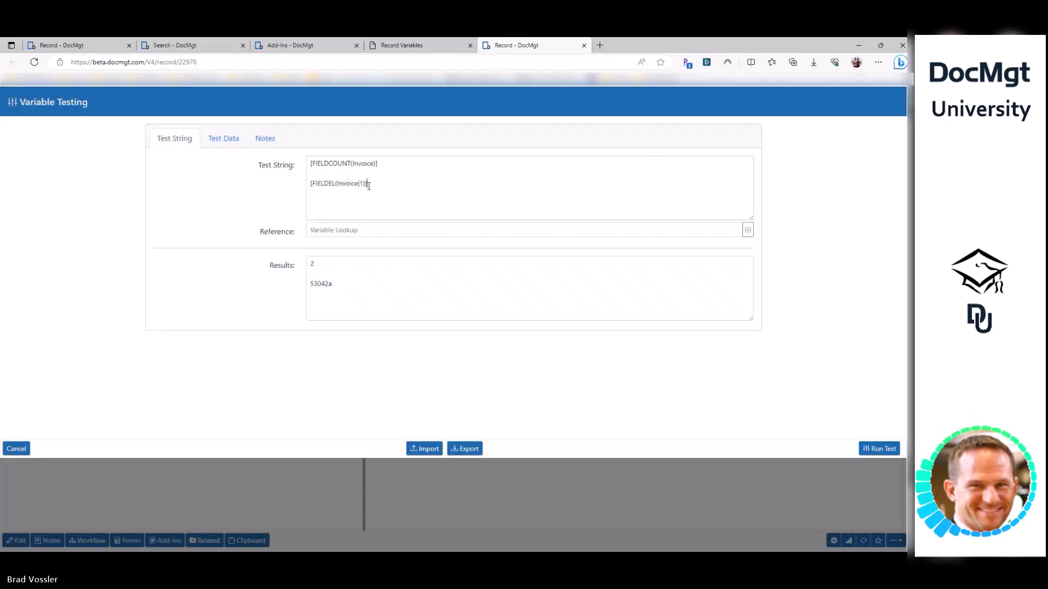
drag(369, 184, 310, 189)
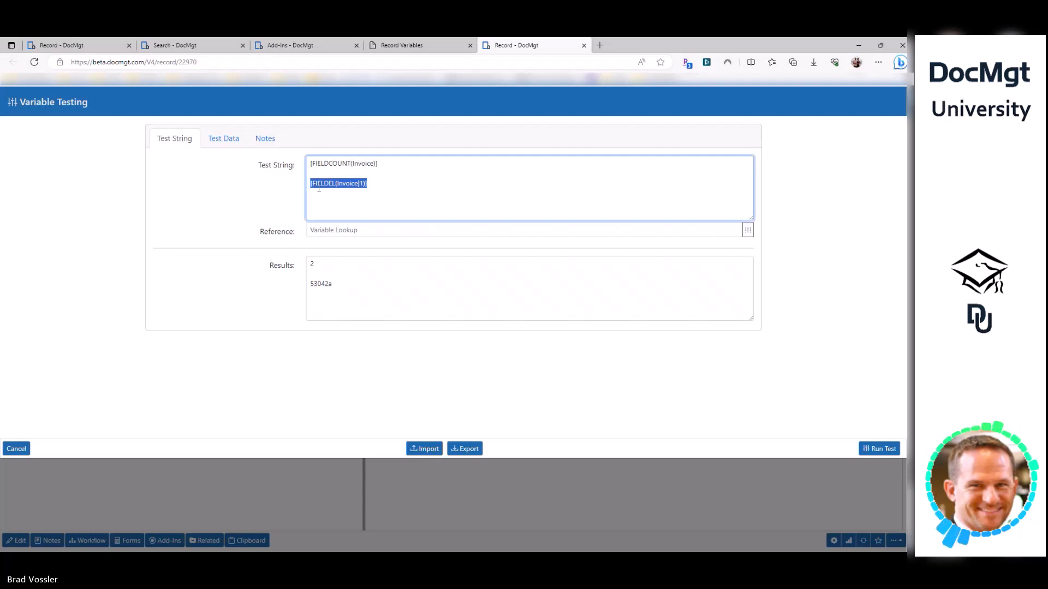
click(289, 46)
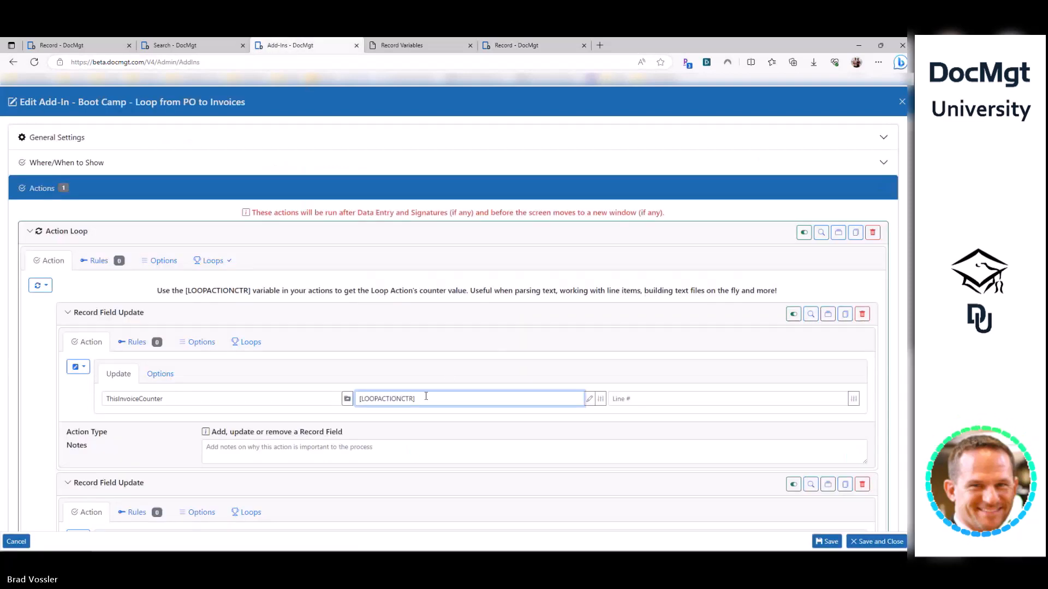
- Set the value to [FIELDEL(Invoice|[LOOPACTIONCTR])] and rename the field to ThisInvoice
key(Home)
text([FIELDEL(Invoice|1)])
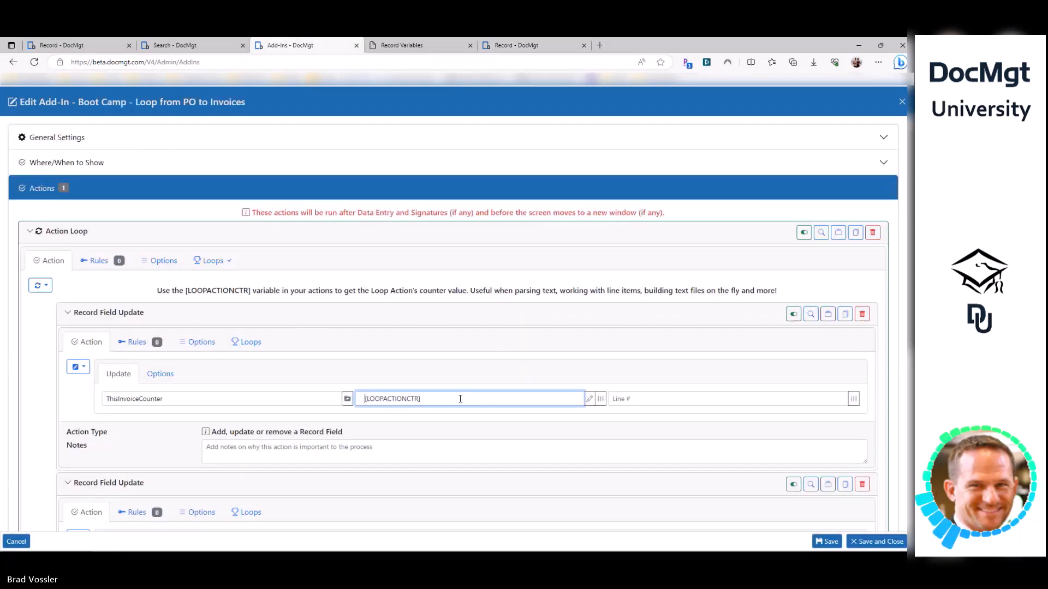
text(_)
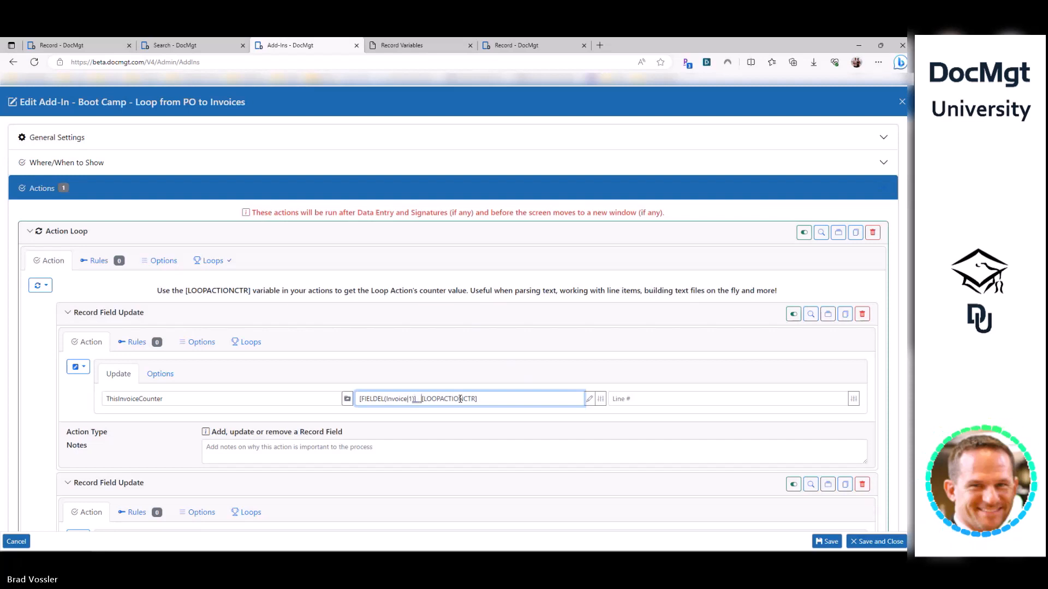
key(shift+End)
key(ctrl+c)
key(BackSpace)
key(BackSpace)
key(ctrl+v)
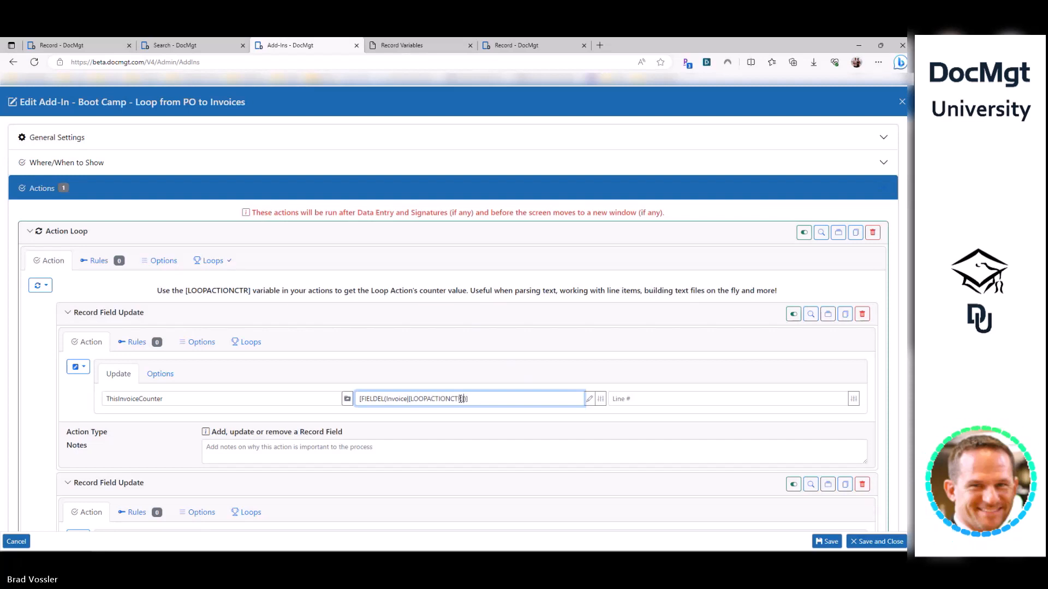
click(269, 399)
key(ctrl+a)
key(End)
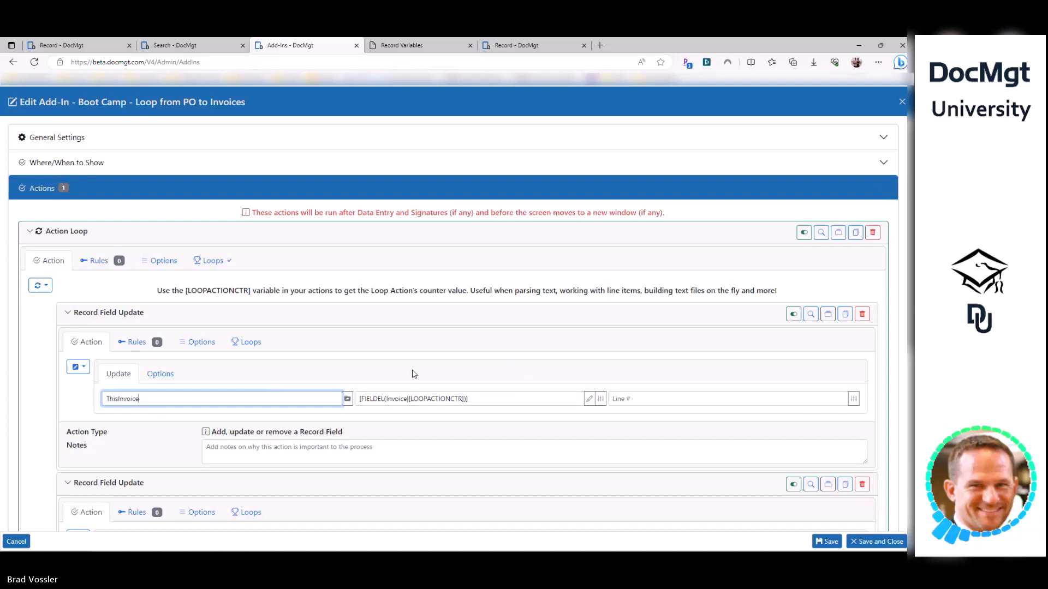
- Compare the FIELDEL value against the 53042a result on the Variable Testing page
drag(478, 399, 401, 184)
click(516, 45)
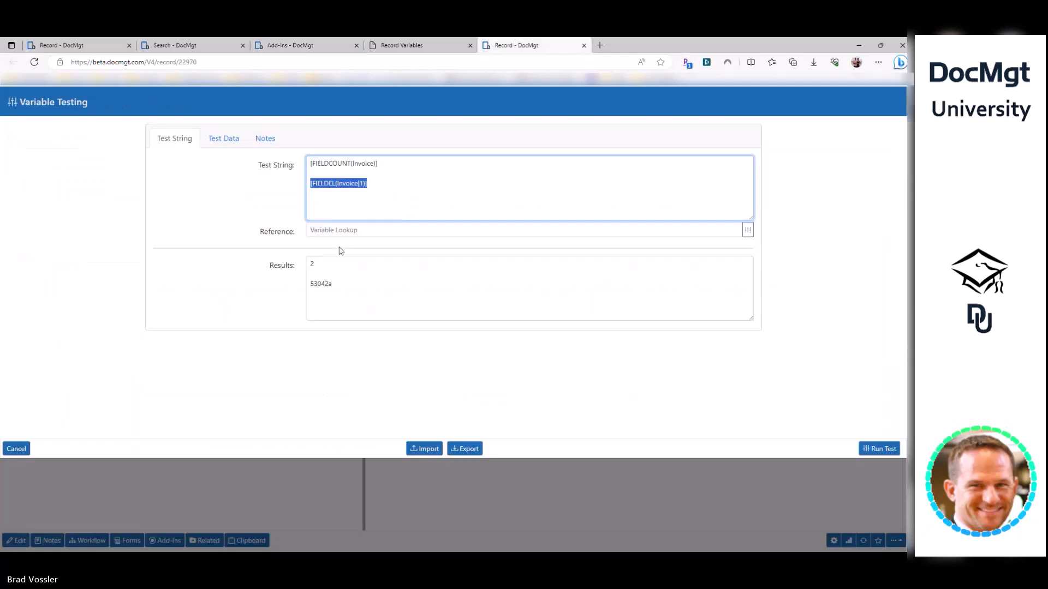
double_click(320, 285)
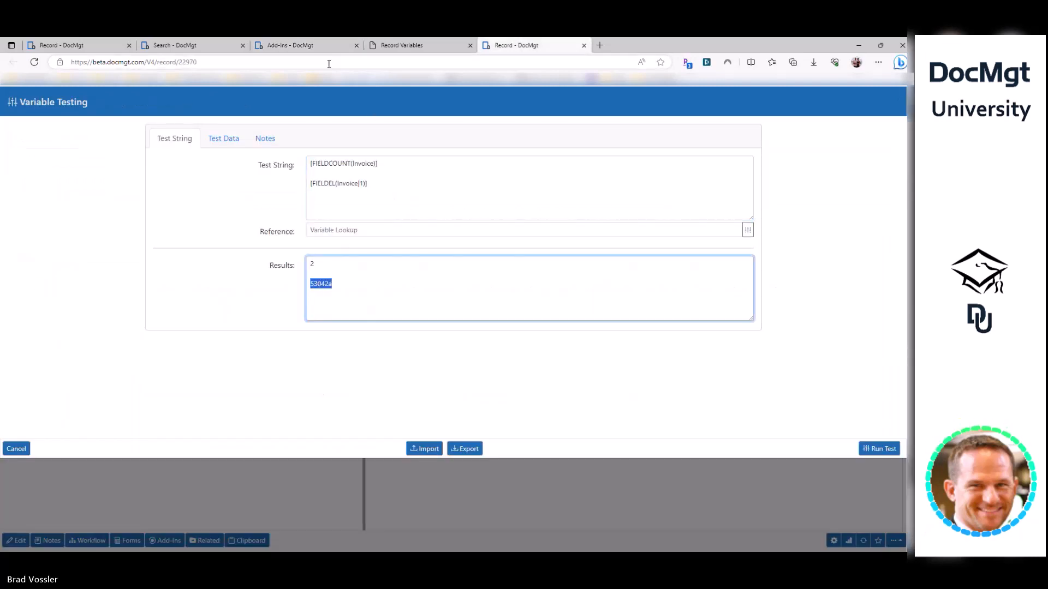
click(289, 46)
click(431, 400)
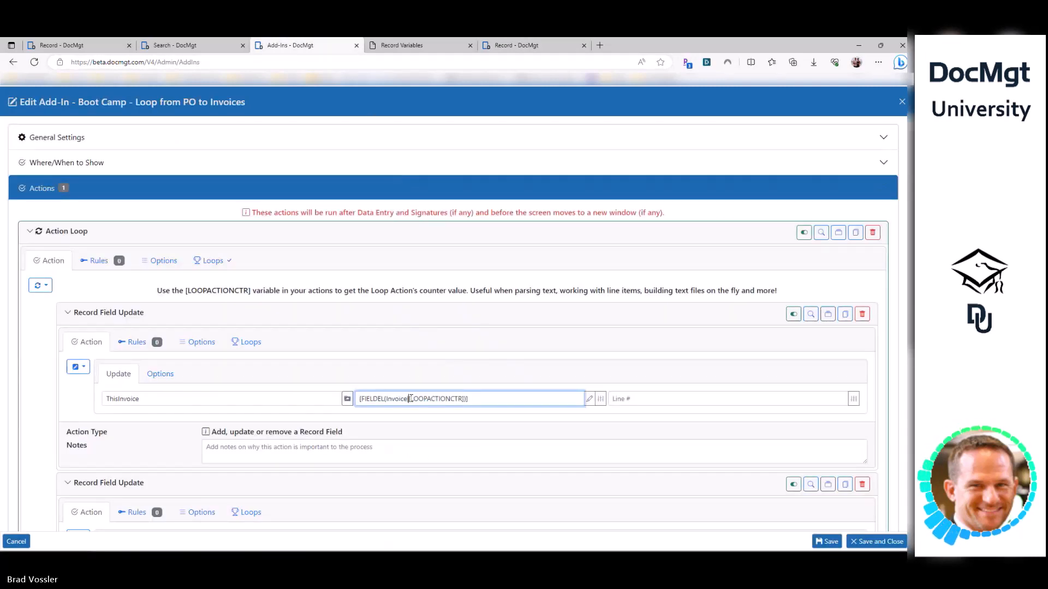
drag(409, 399, 465, 399)
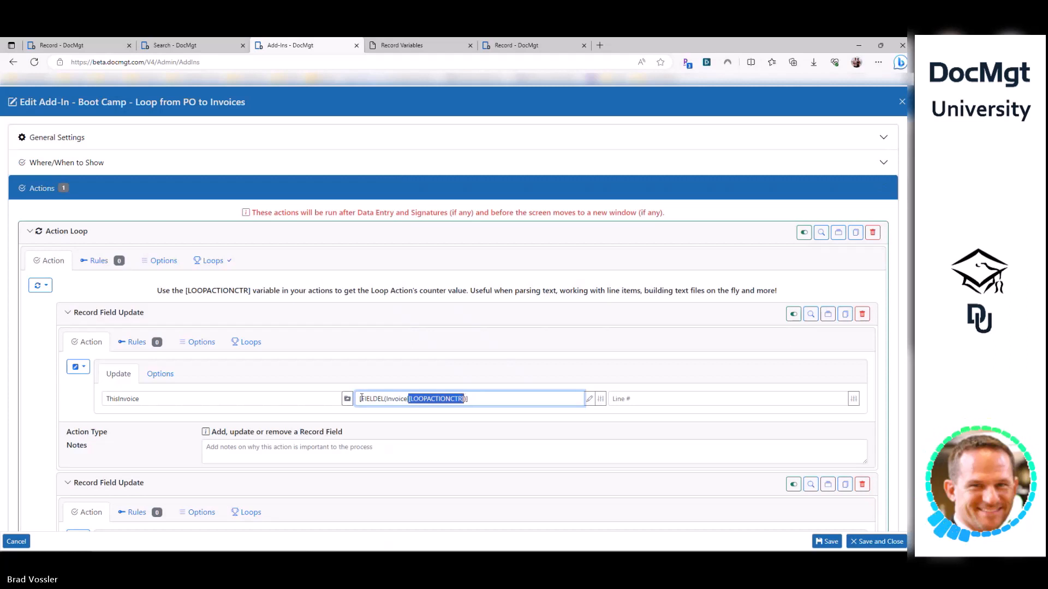
drag(362, 399, 496, 399)
- Review the finished ThisInvoice = [FIELDEL(Invoice|[LOOPACTIONCTR])] update
click(122, 401)
scroll(125, 328, down, 2)
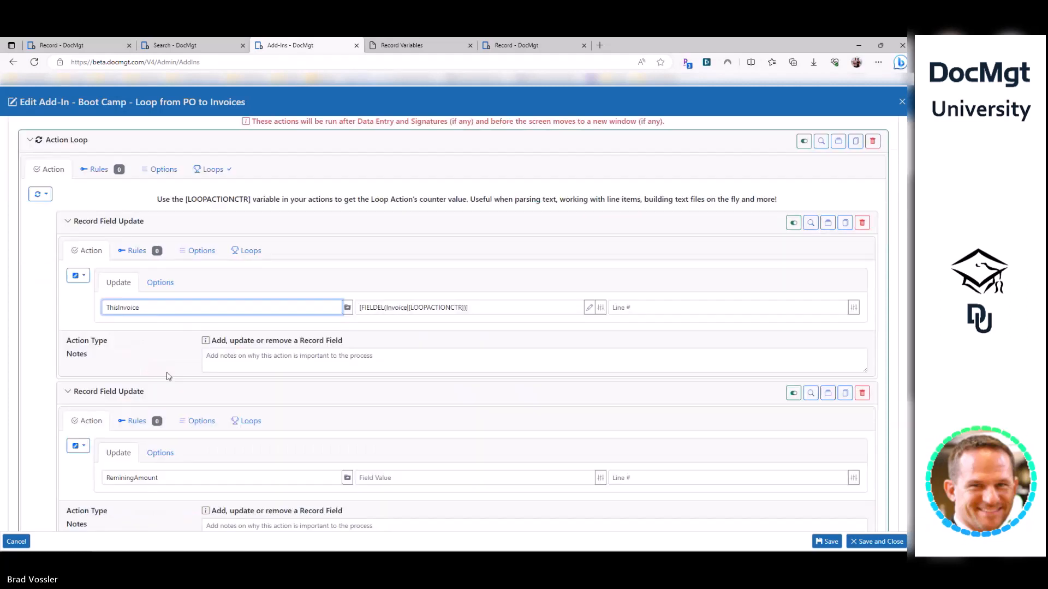
scroll(131, 257, up, 1)
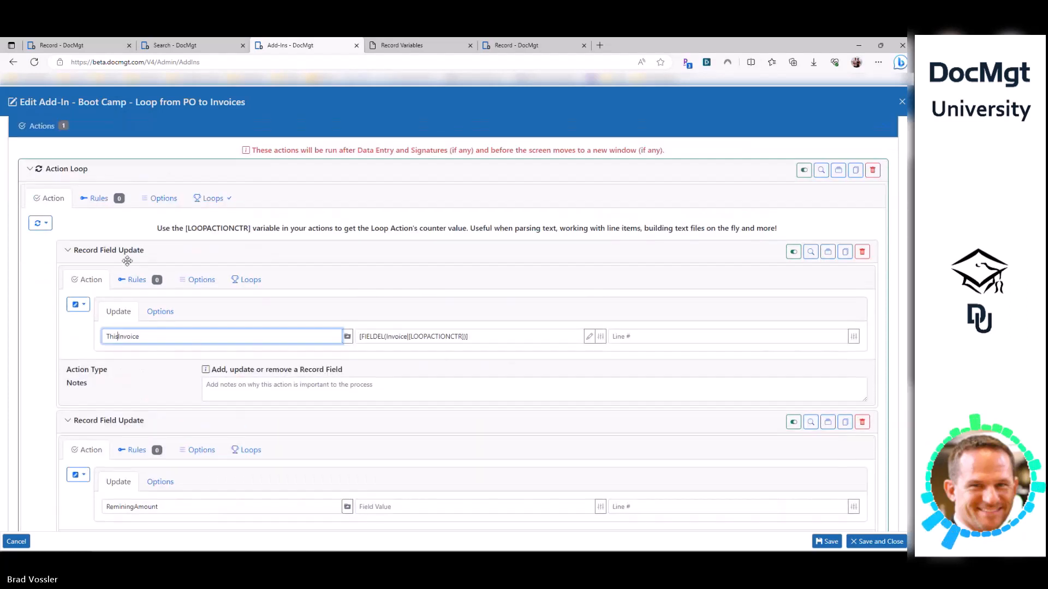
double_click(136, 336)
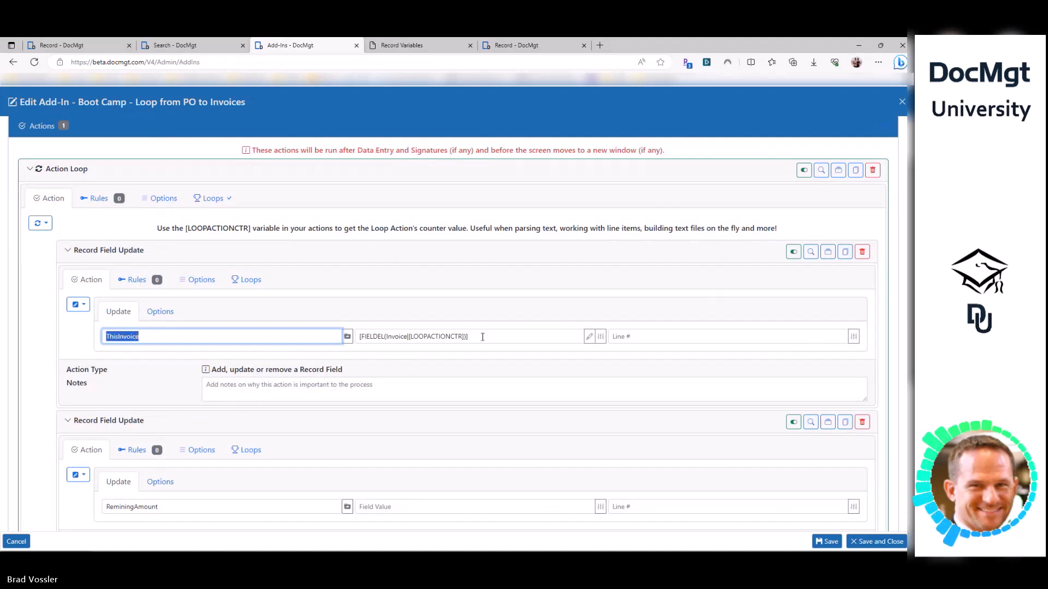
drag(469, 336, 366, 336)
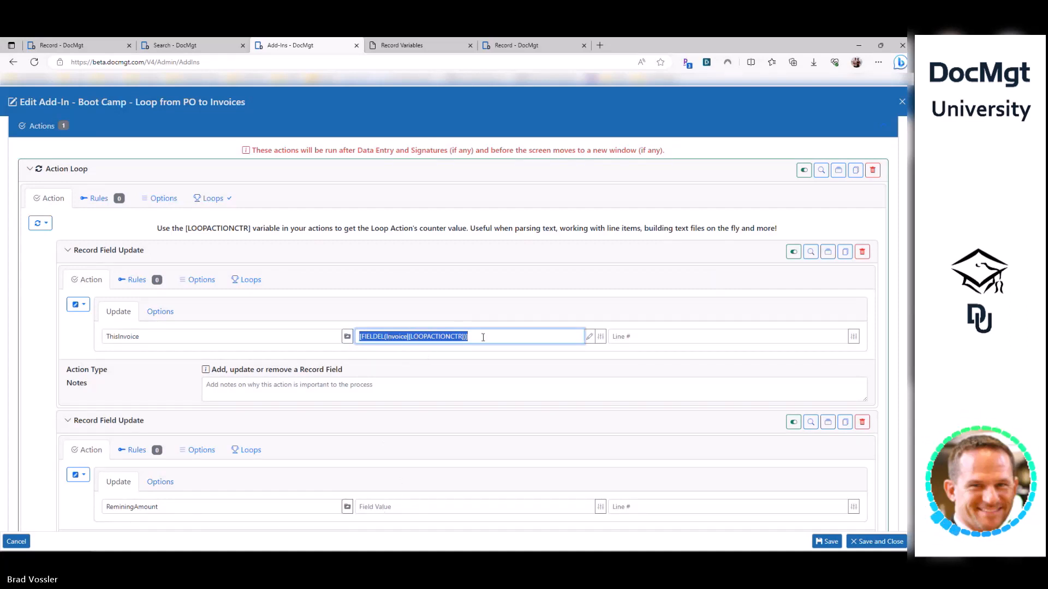
double_click(141, 336)
drag(476, 339, 358, 337)
double_click(432, 336)
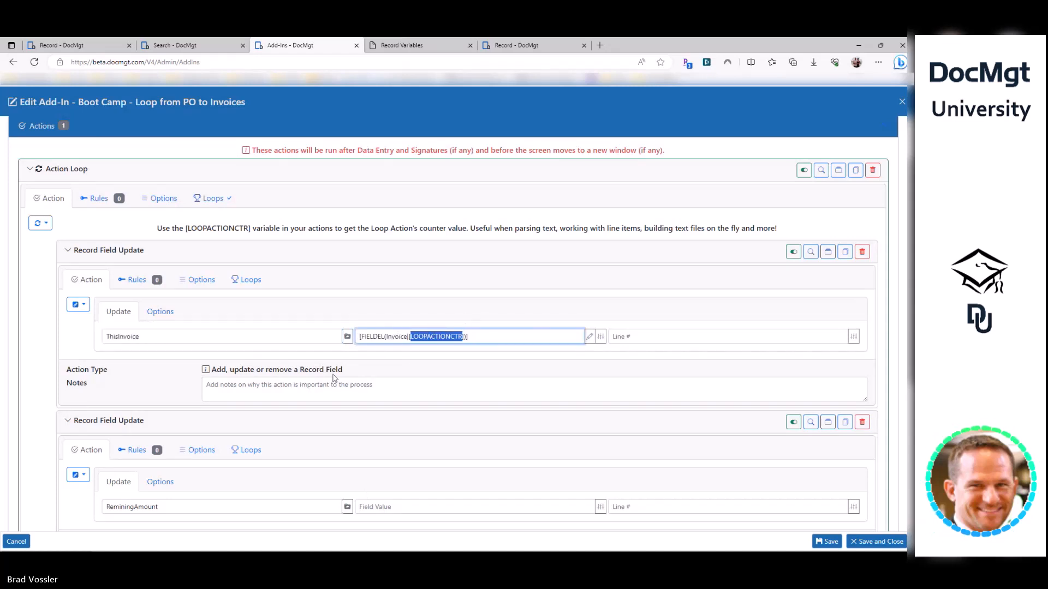
double_click(161, 342)
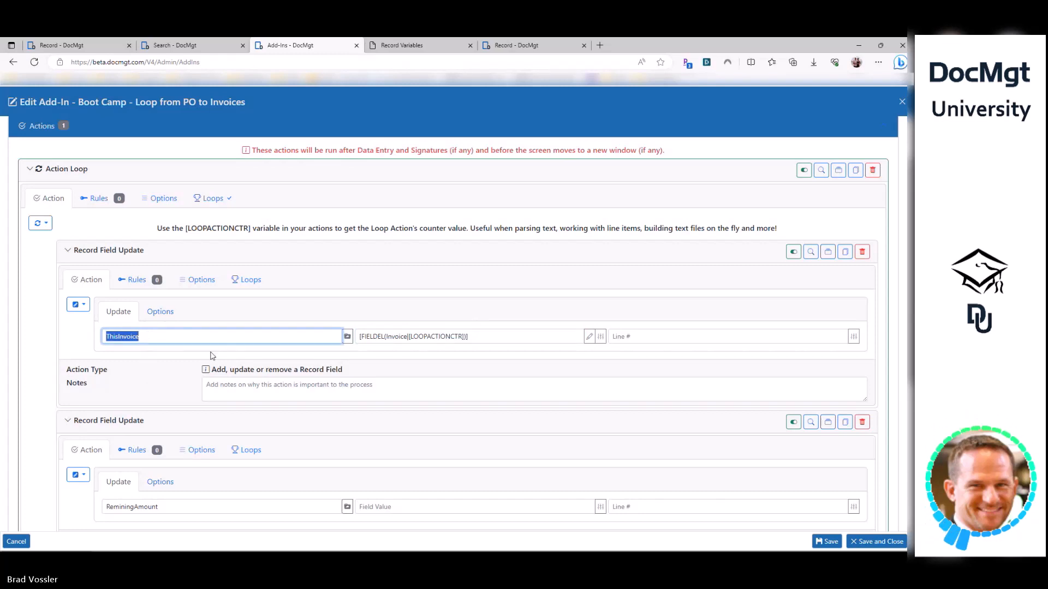
scroll(215, 450, down, 2)
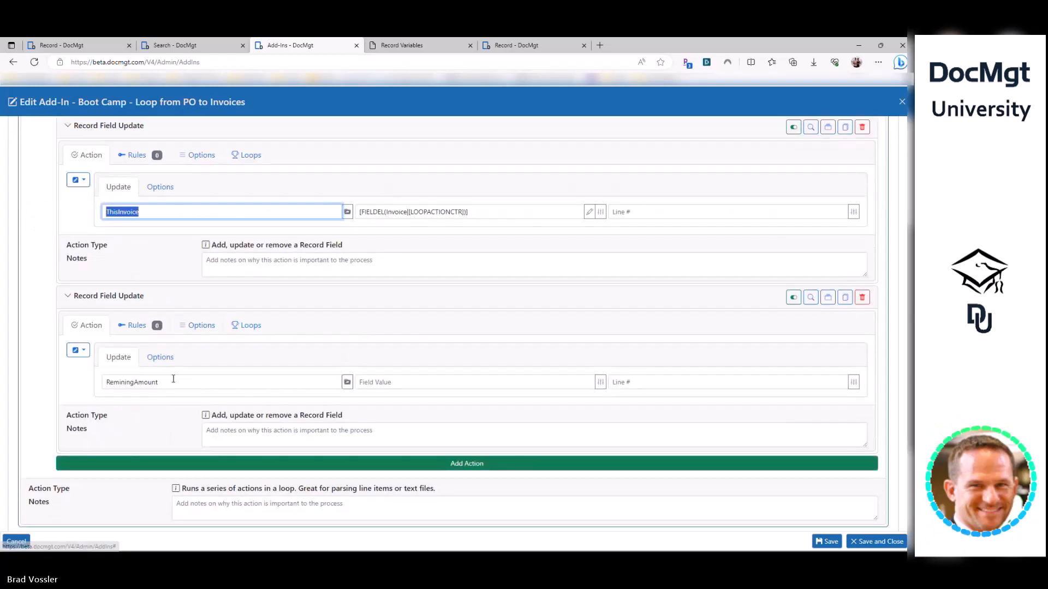
- Remove the RemainingAmount field update from the loop, leaving only ThisInvoice
click(179, 381)
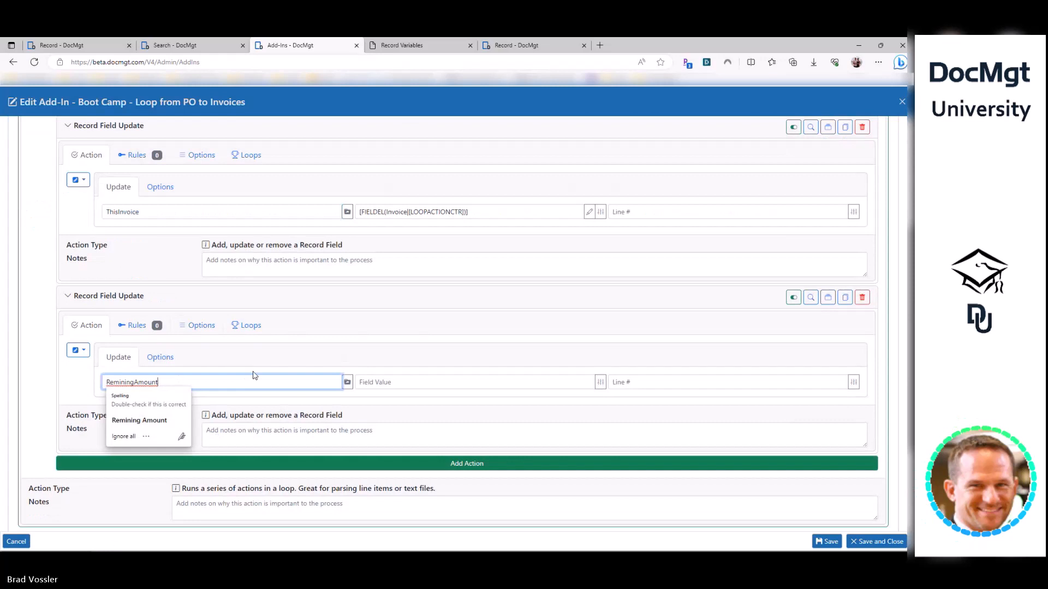
key(ctrl+a)
key(BackSpace)
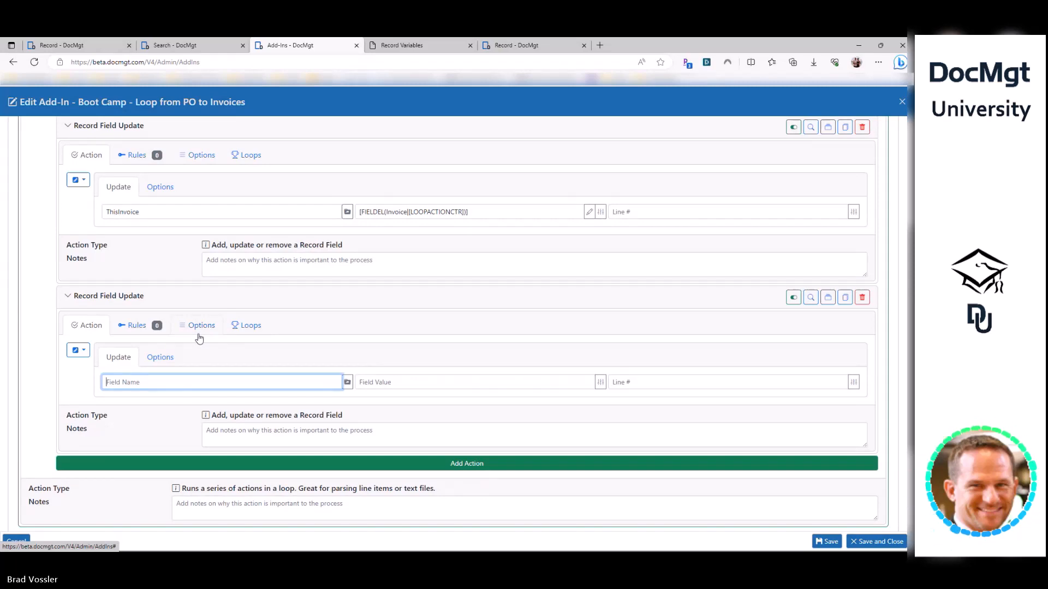
click(862, 298)
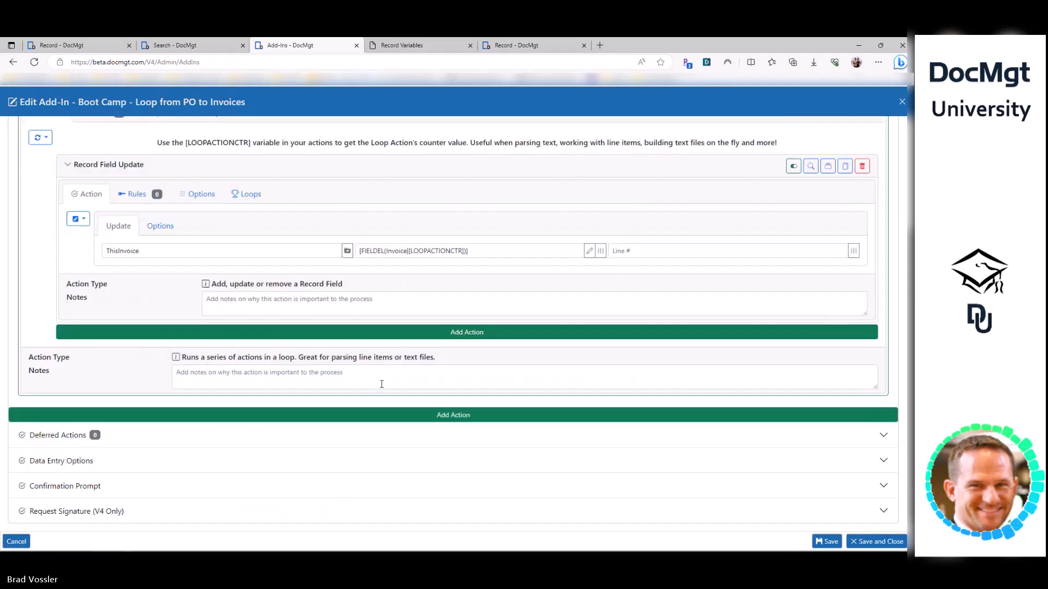
scroll(198, 309, up, 1)
scroll(198, 310, up, 1)
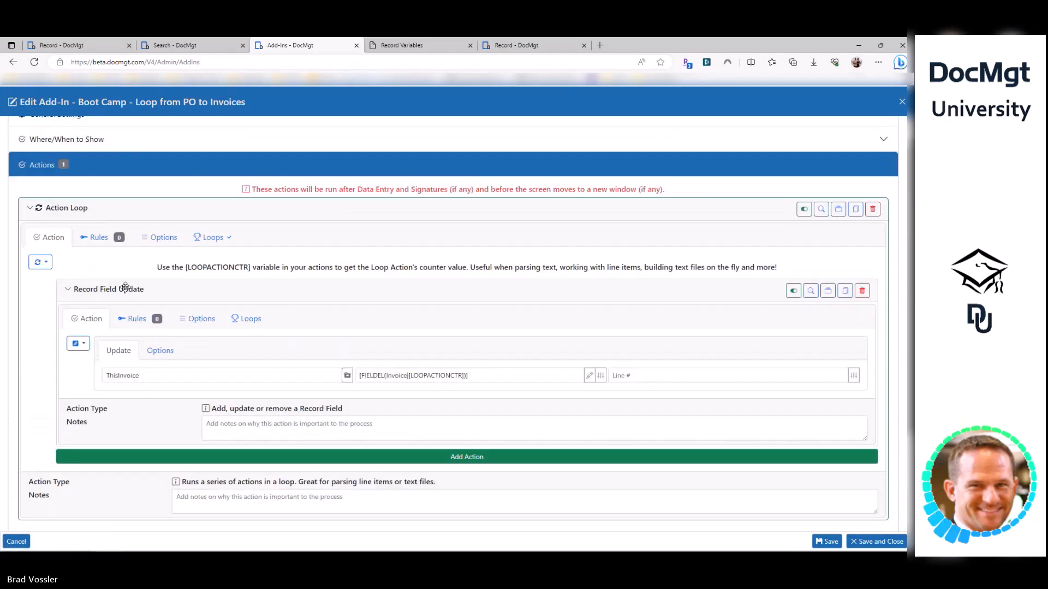
double_click(148, 376)
key(ctrl+c)
- Add a Search and Update action to the loop that searches AP-Invoices
click(133, 456)
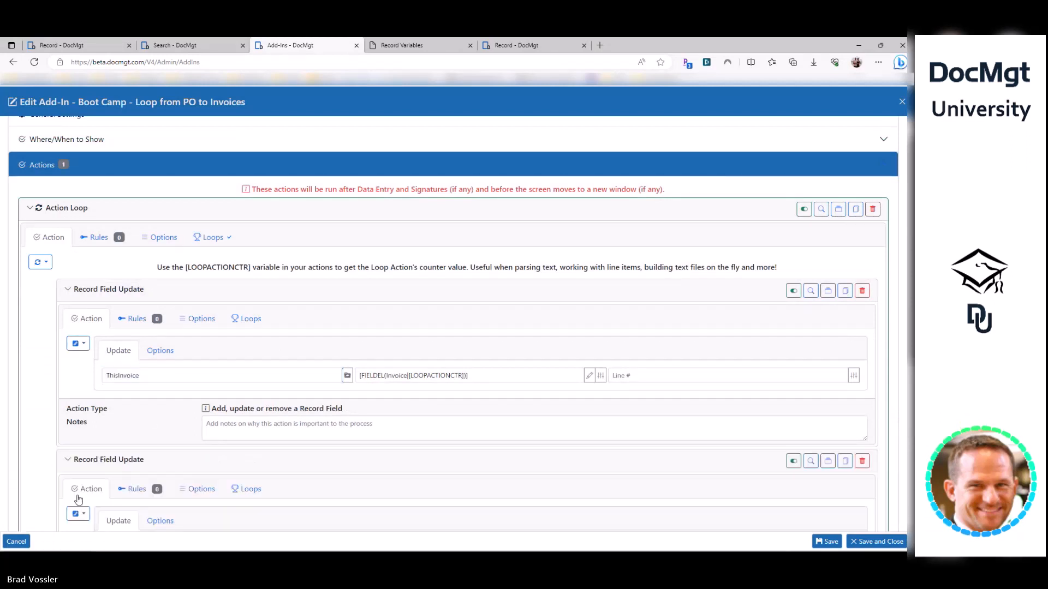
click(85, 515)
text(search)
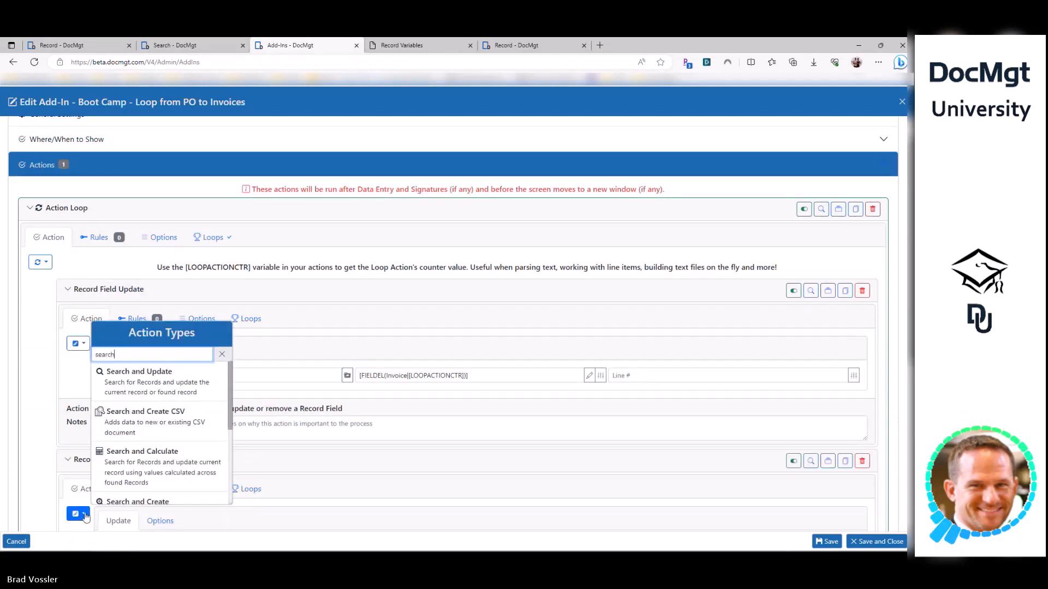
click(204, 375)
scroll(223, 354, down, 1)
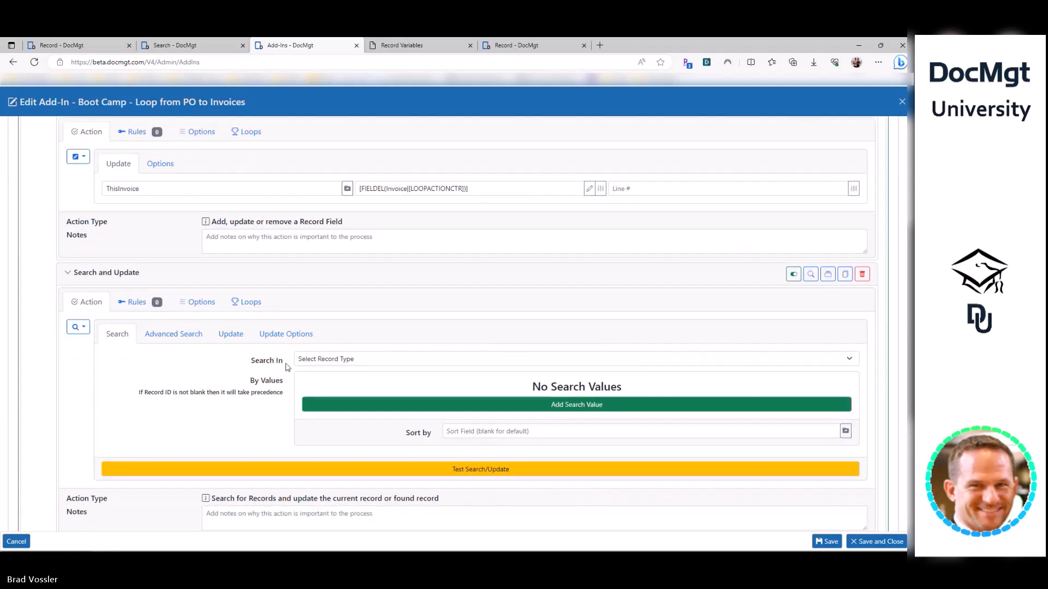
click(319, 359)
click(327, 211)
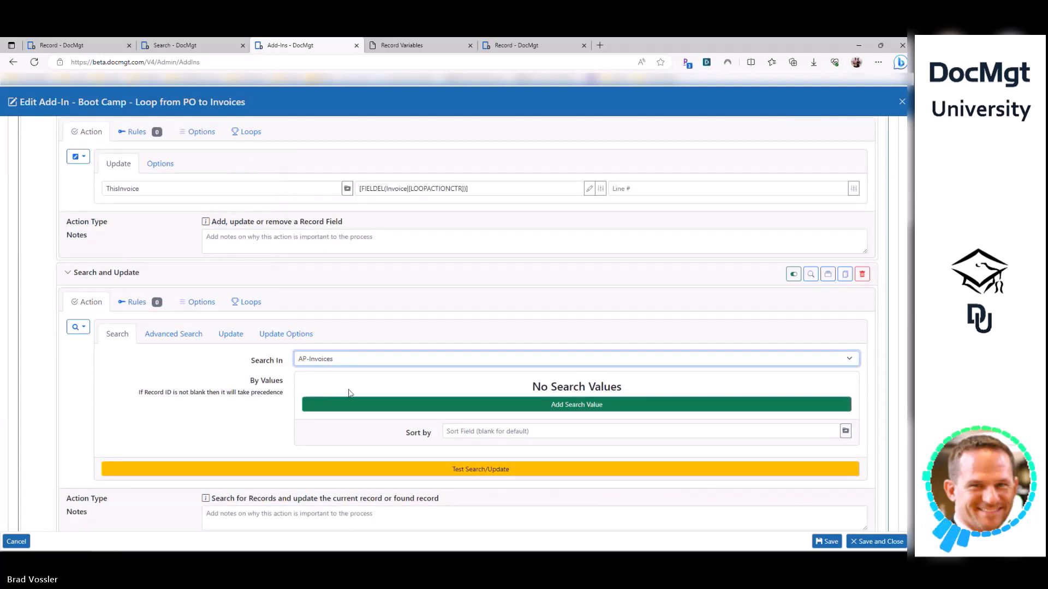
- Add the search criterion InvoiceNumber equals [ThisInvoice]
click(346, 404)
click(442, 387)
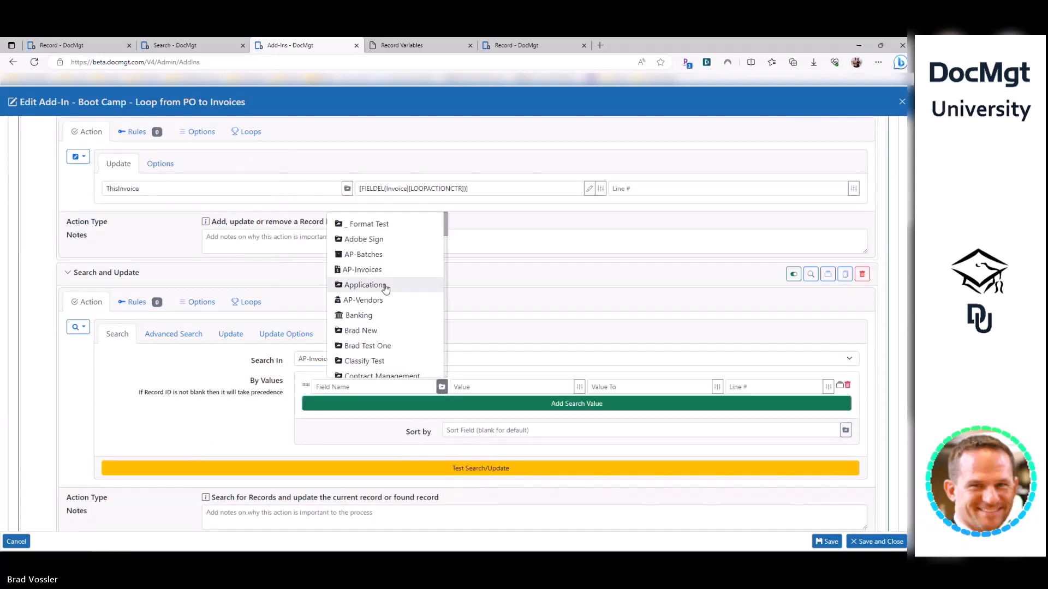
click(362, 269)
click(443, 387)
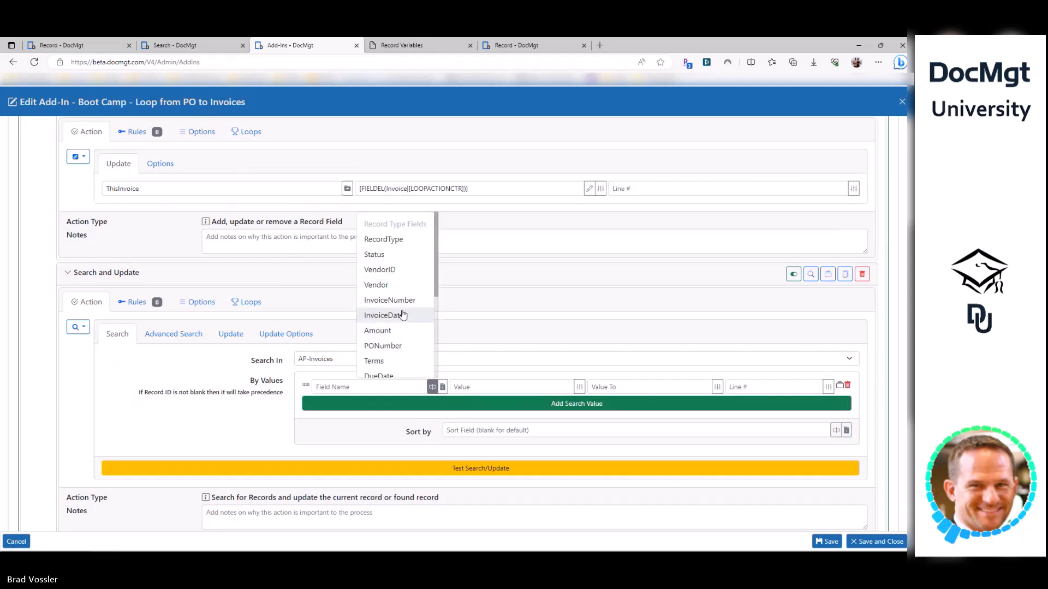
click(403, 300)
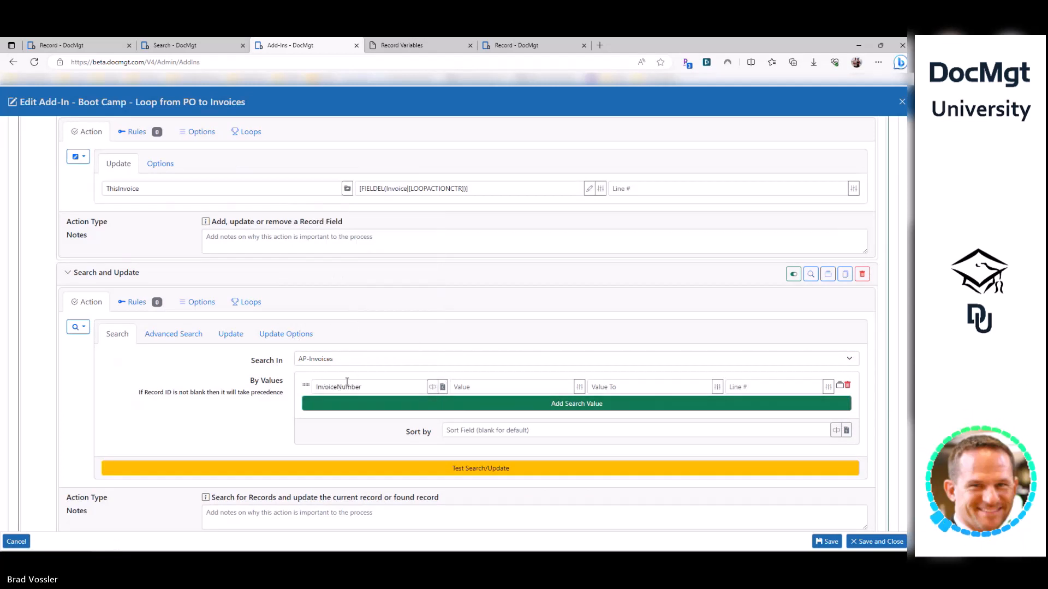
click(472, 384)
click(400, 384)
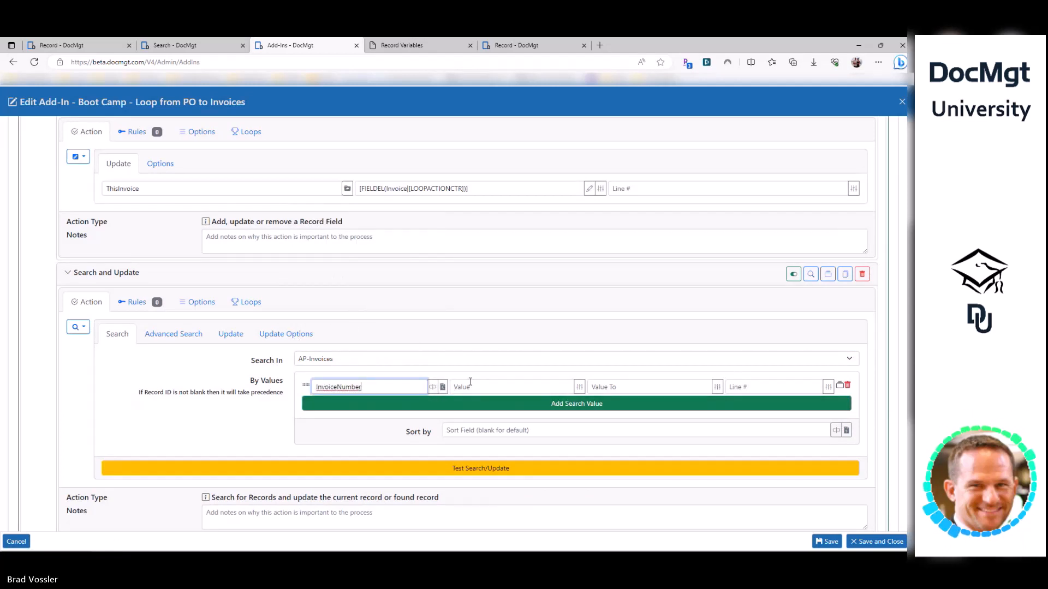
click(471, 385)
key(ctrl+v)
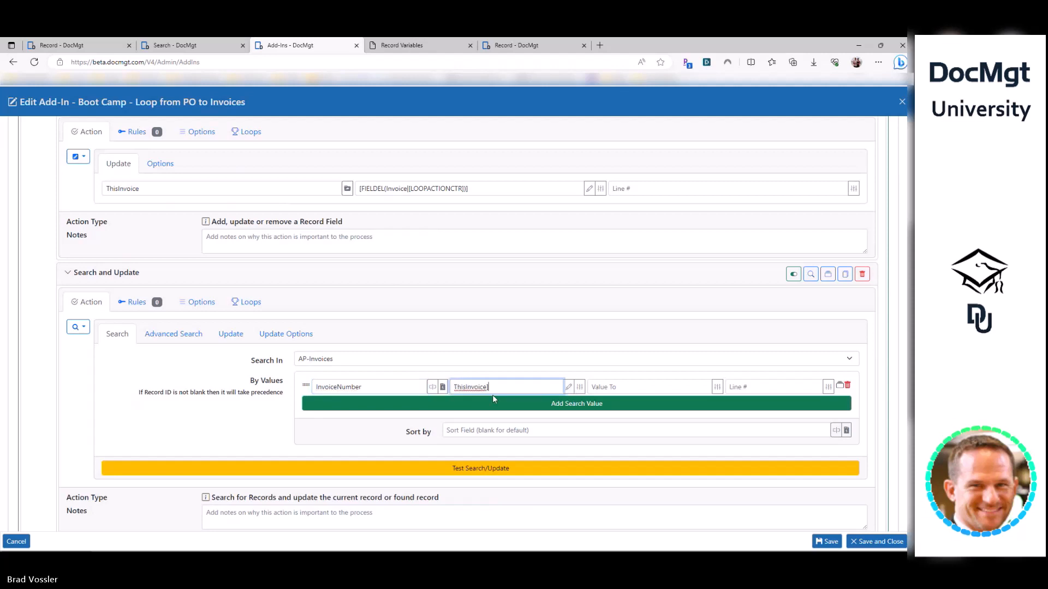
key(Home)
text([)
key(End)
text(])
key(Tab)
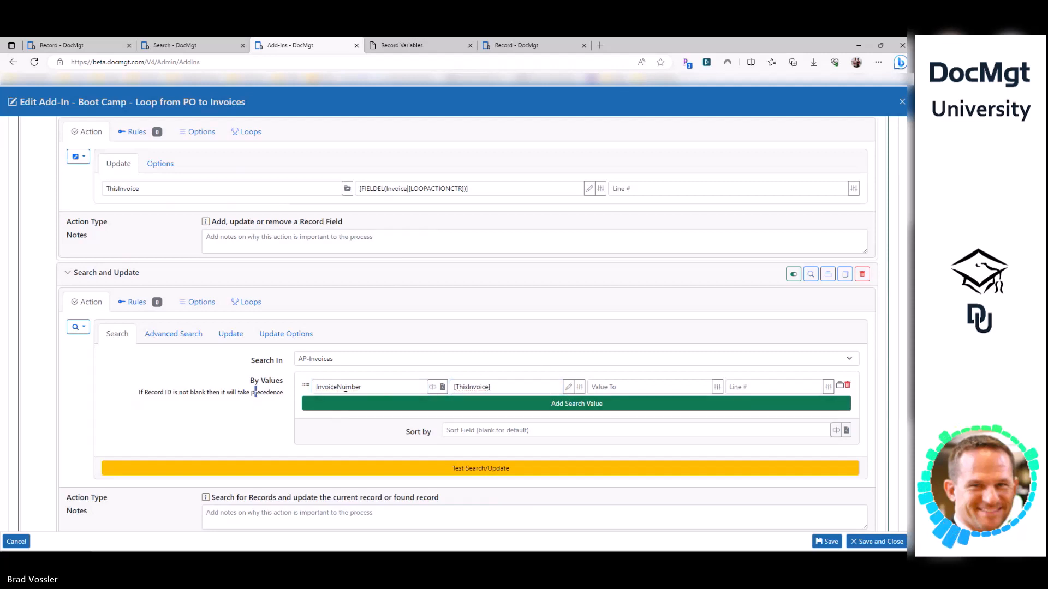
- Match the [ThisInvoice] criterion to the loop's FIELDEL expression and view the Update settings
drag(365, 388, 310, 388)
drag(494, 387, 426, 387)
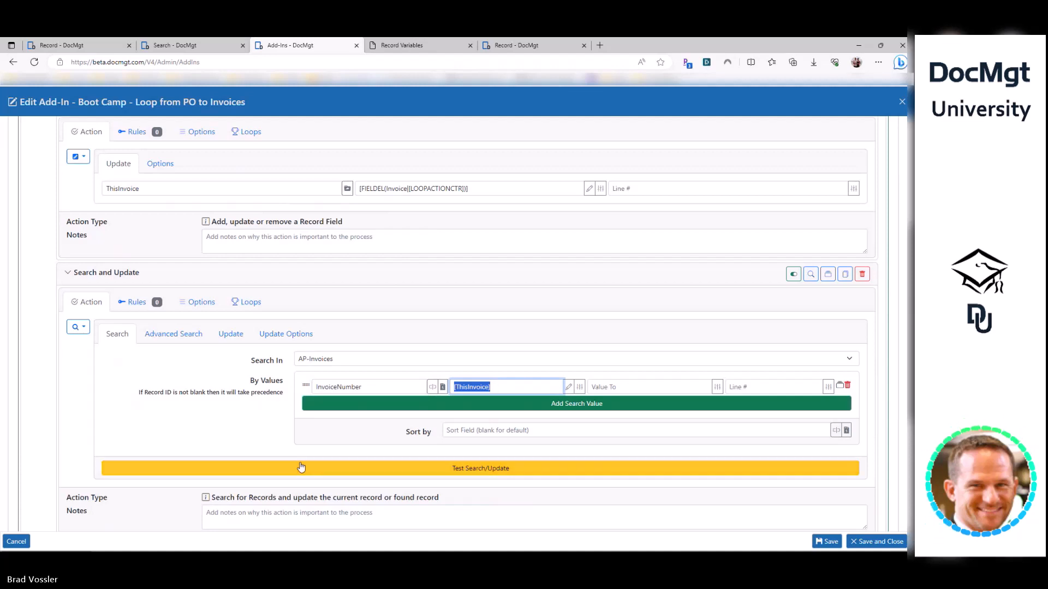
click(173, 191)
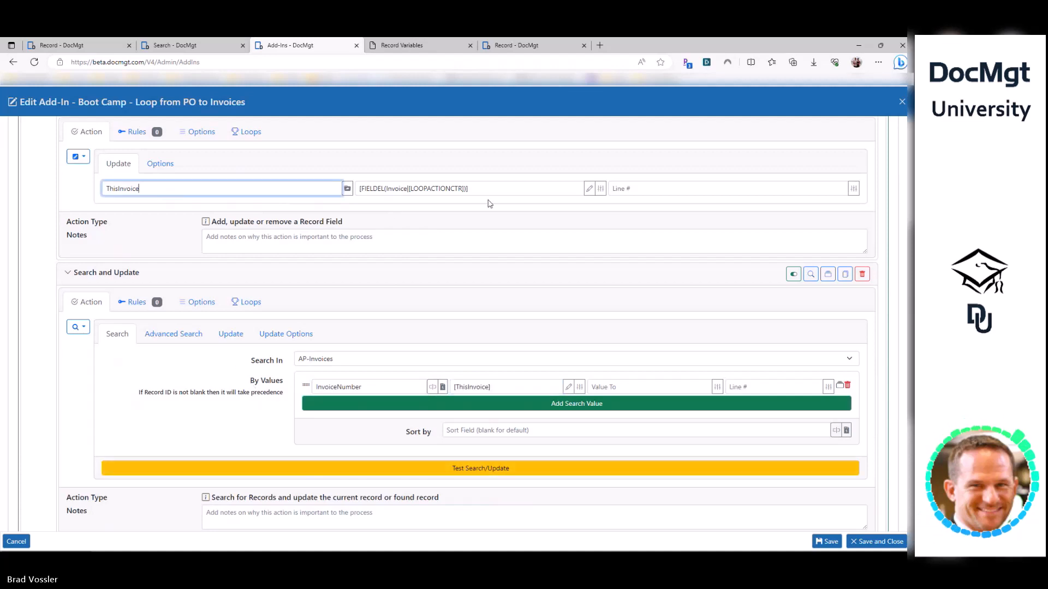
drag(470, 189, 304, 193)
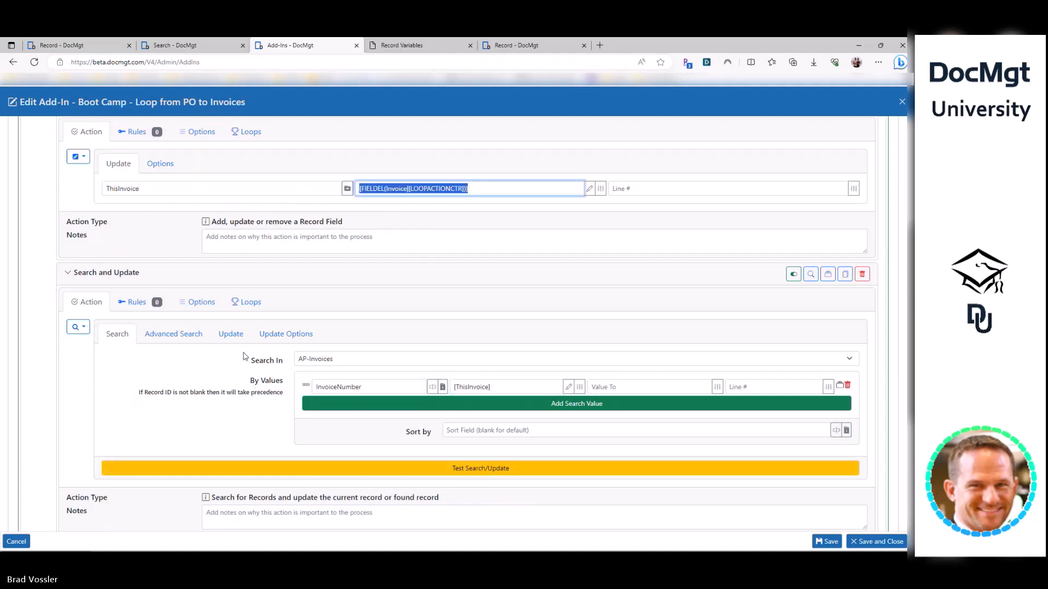
click(231, 334)
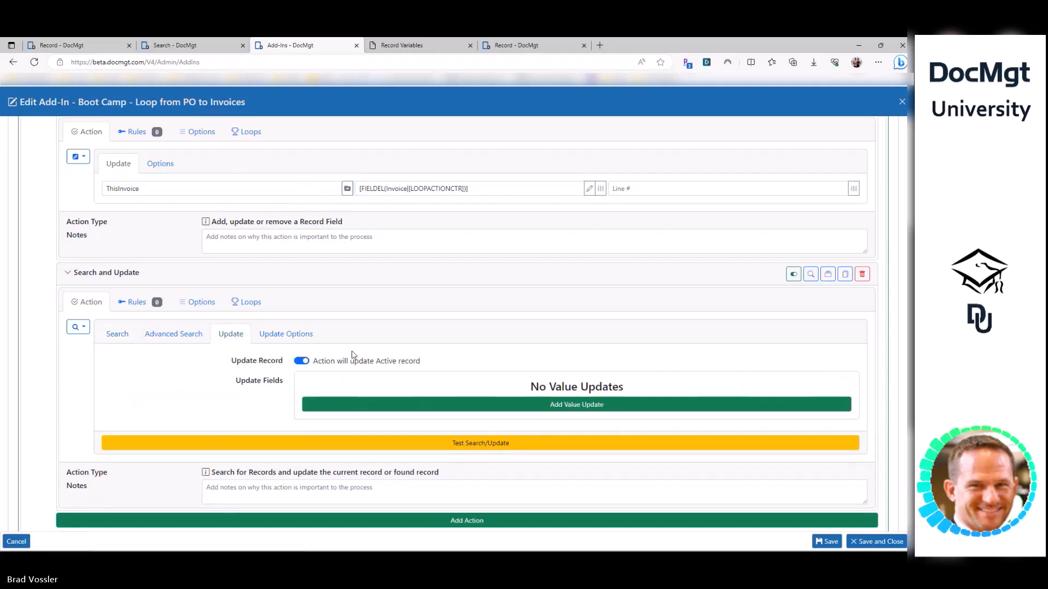
- Add a RemainingAmount update field whose MATH value subtracts [Amount]
drag(429, 366, 316, 363)
click(328, 404)
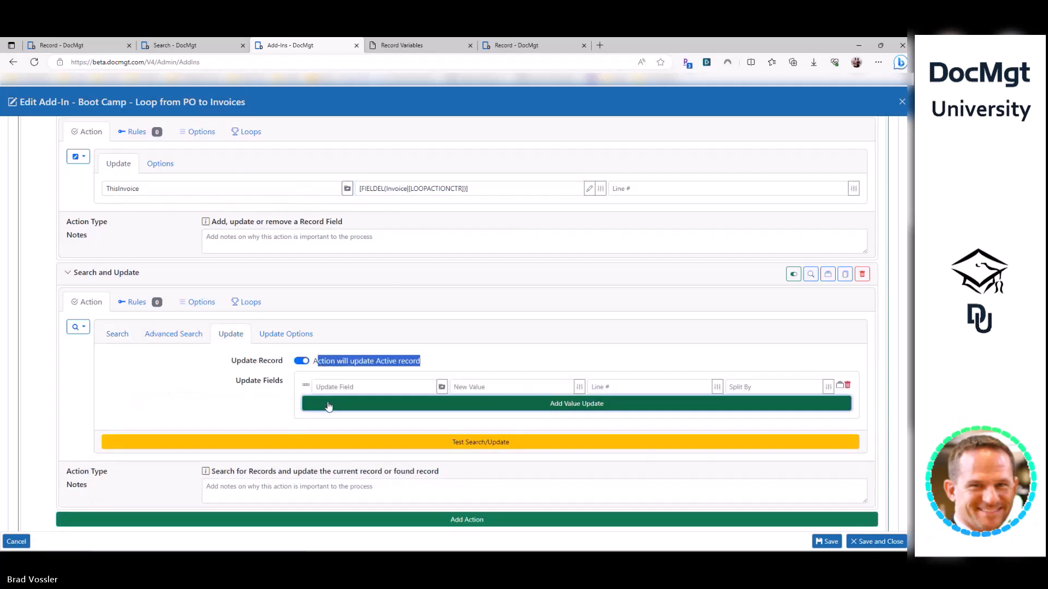
text(RemainingAmount)
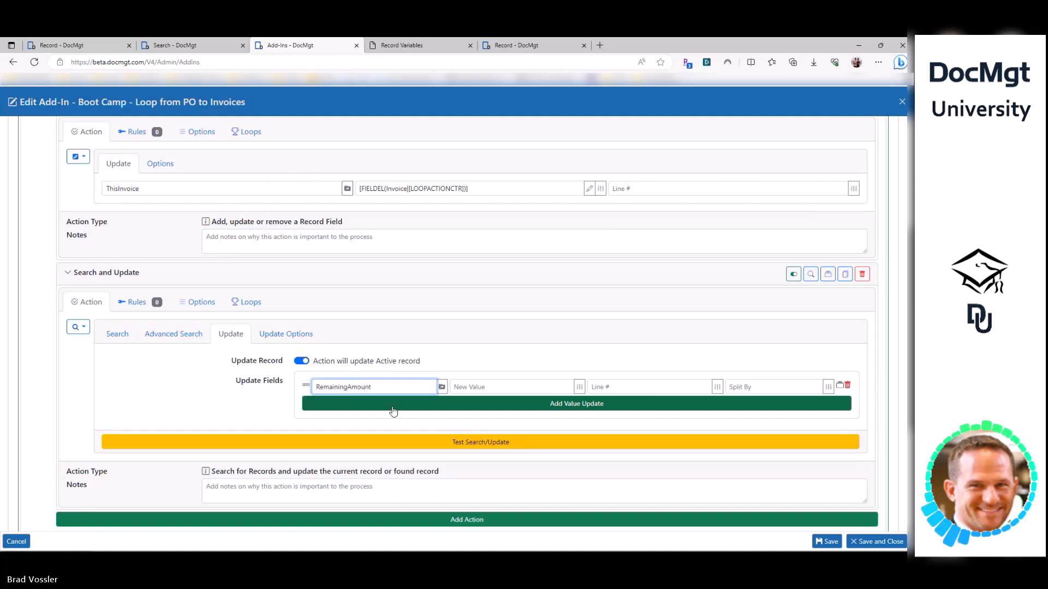
key(Tab)
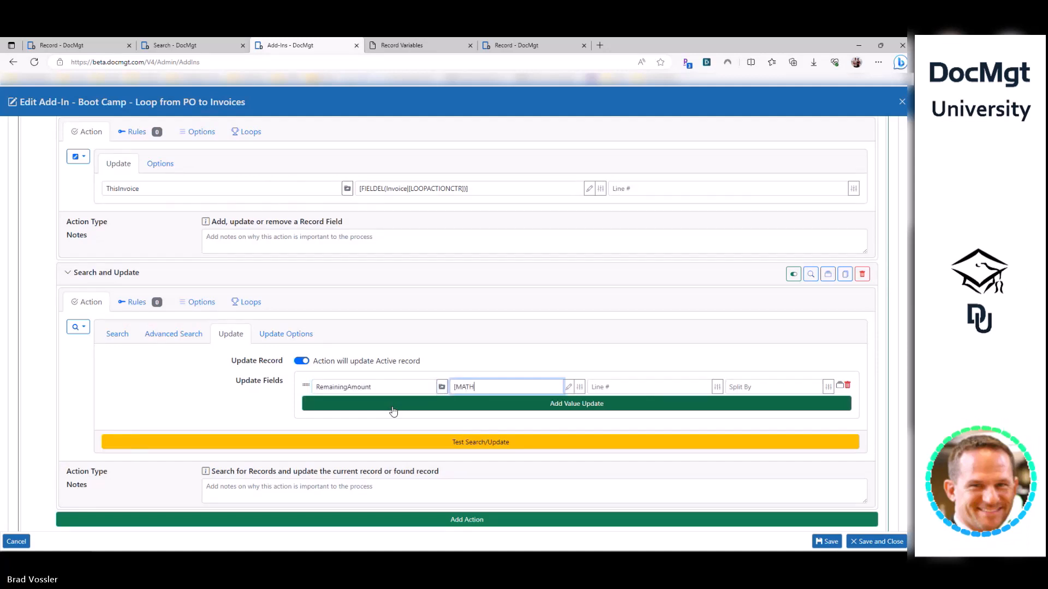
key(shift+Tab)
key(ctrl+c)
key(Tab)
key(End)
text(]-)
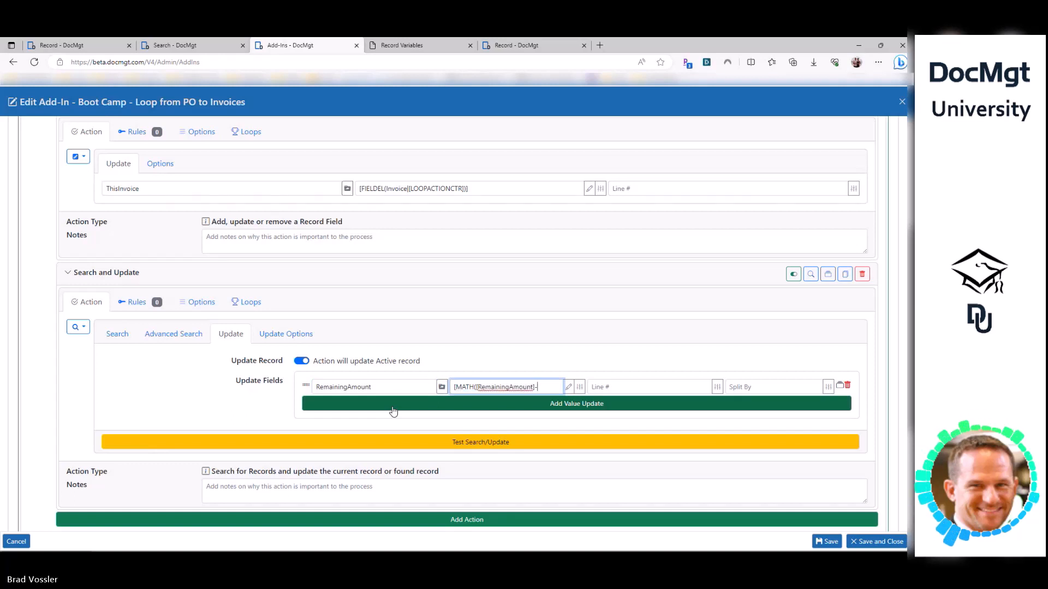
text([Am)
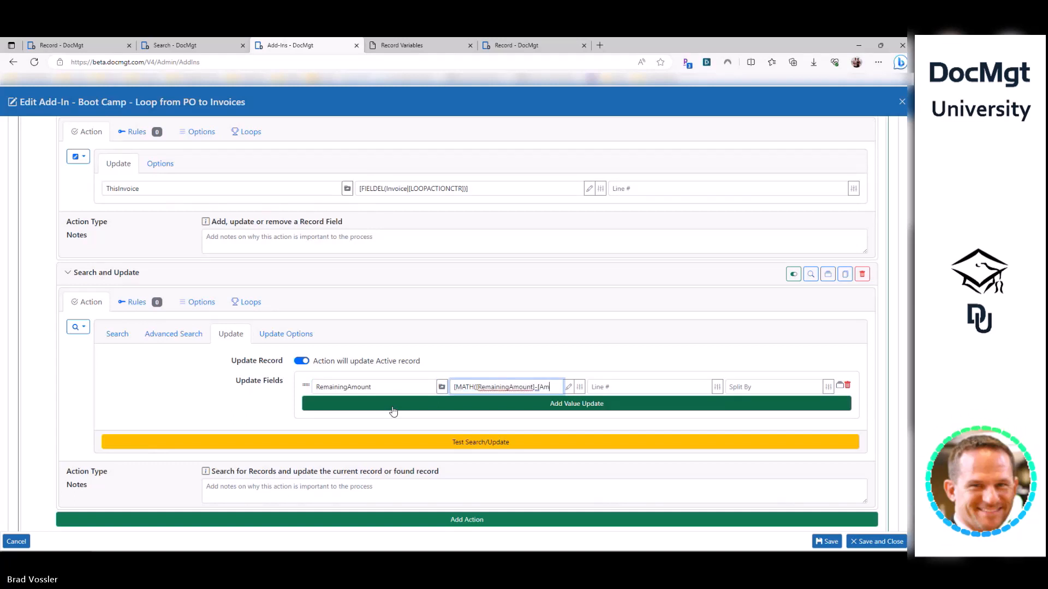
text(ount)
text(])])
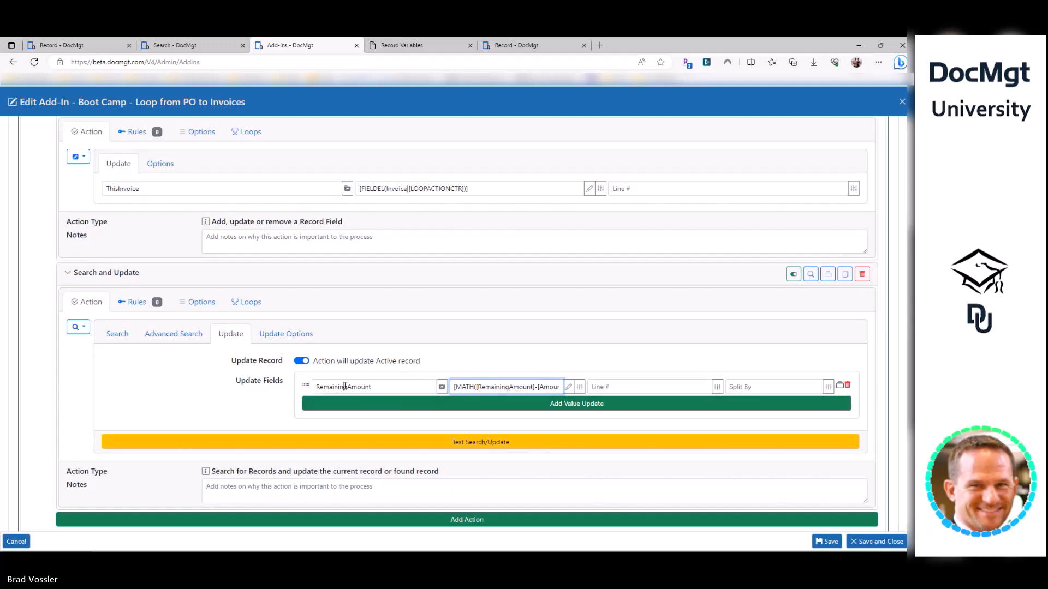
- Check the variables on the record page, then return to the add-in editor
double_click(348, 388)
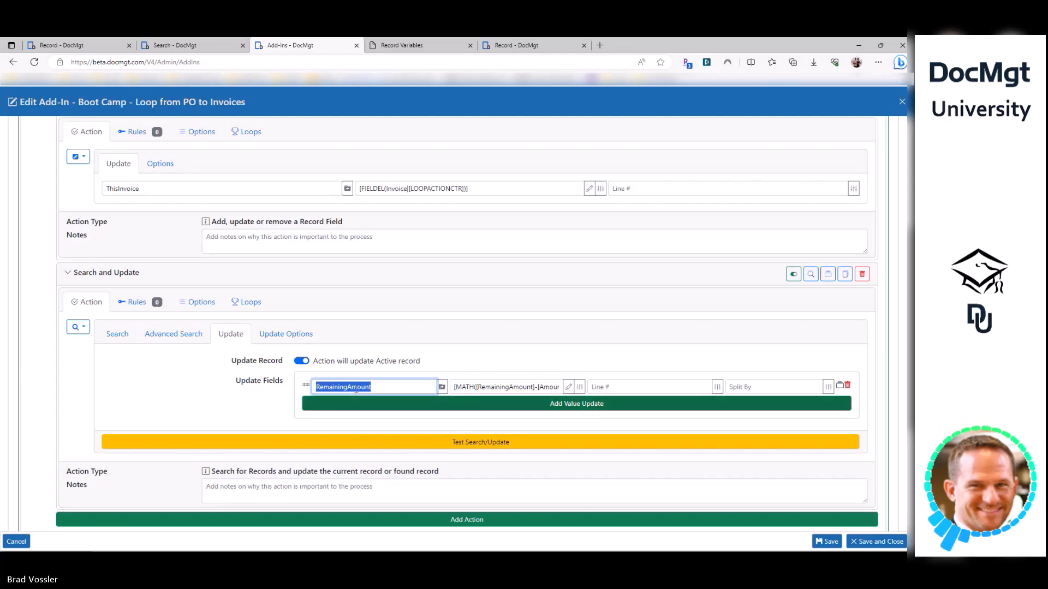
scroll(253, 159, up, 4)
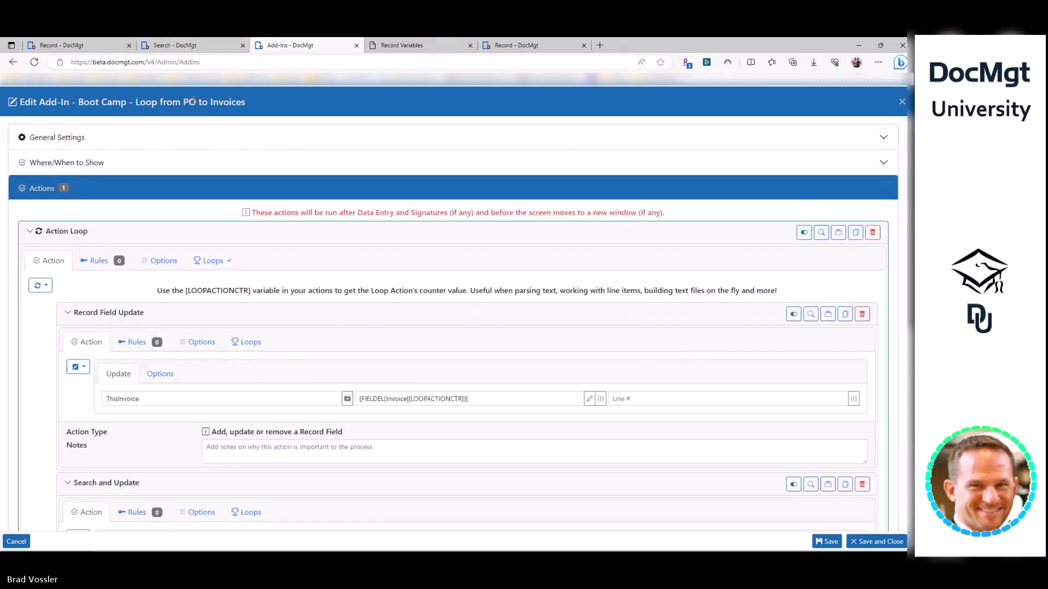
scroll(235, 182, down, 4)
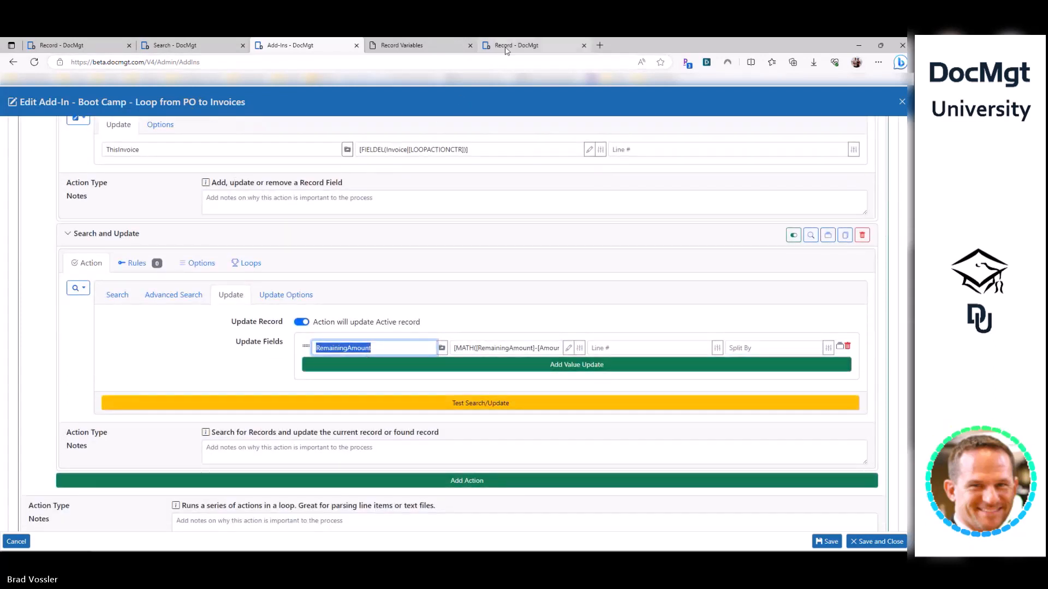
click(524, 45)
key(Escape)
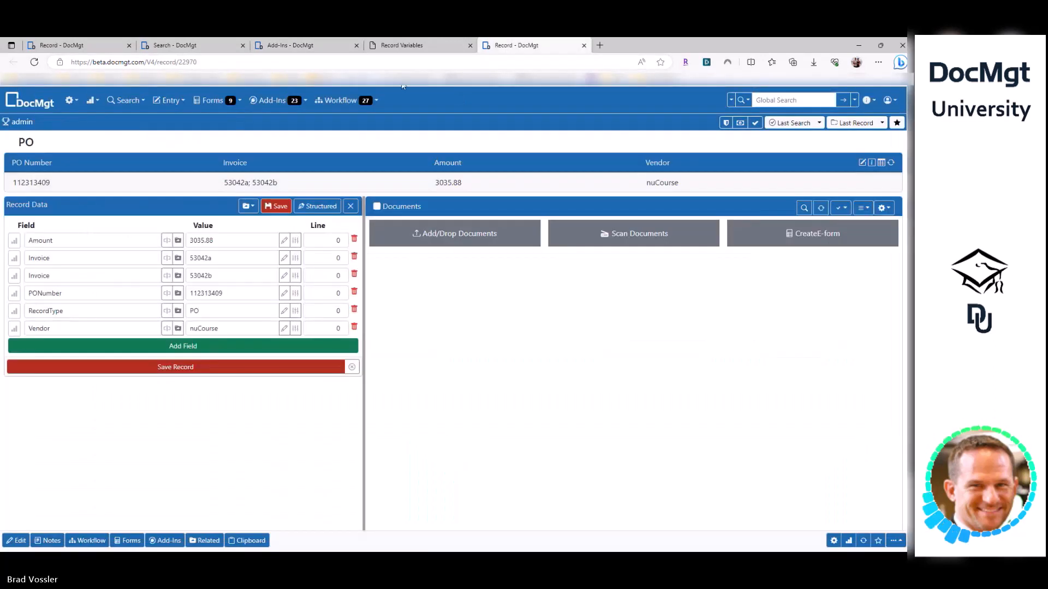
click(289, 45)
scroll(299, 241, down, 2)
scroll(344, 322, up, 2)
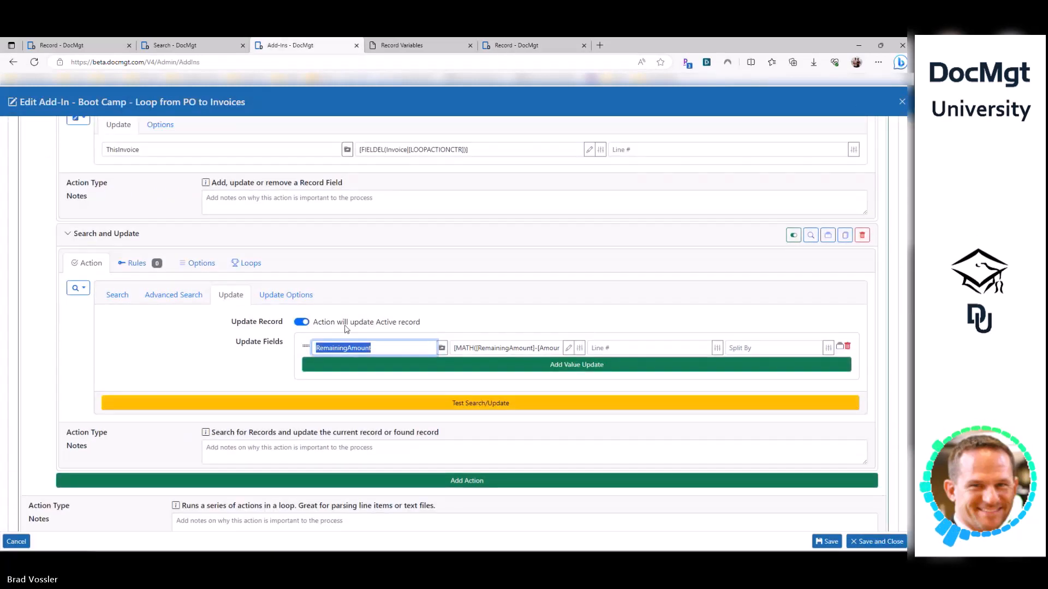
- Review the Search and Update criteria and its RemainingAmount minus Amount formula
drag(420, 322, 337, 322)
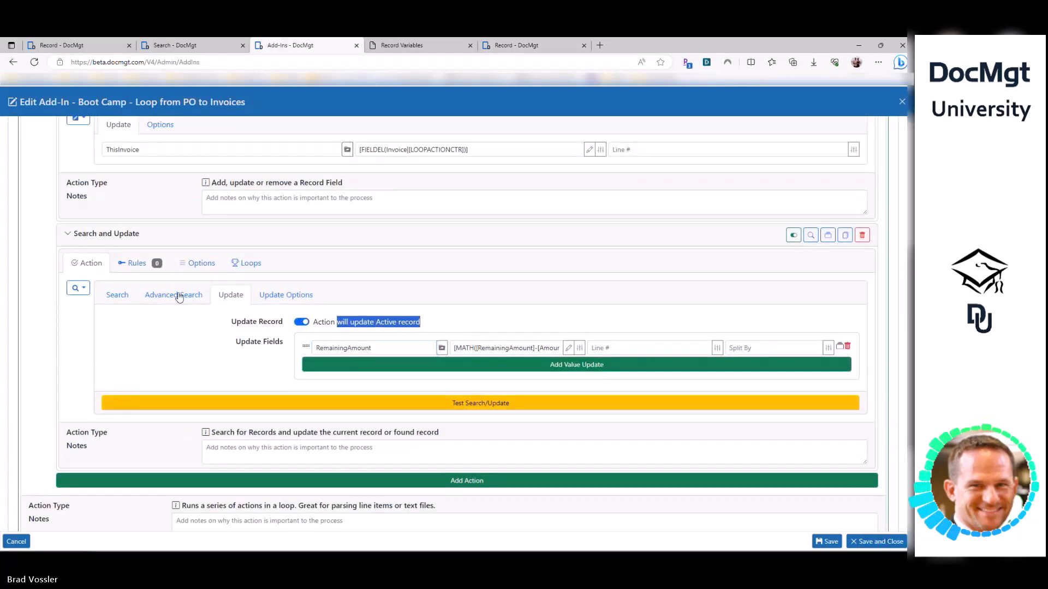
click(380, 322)
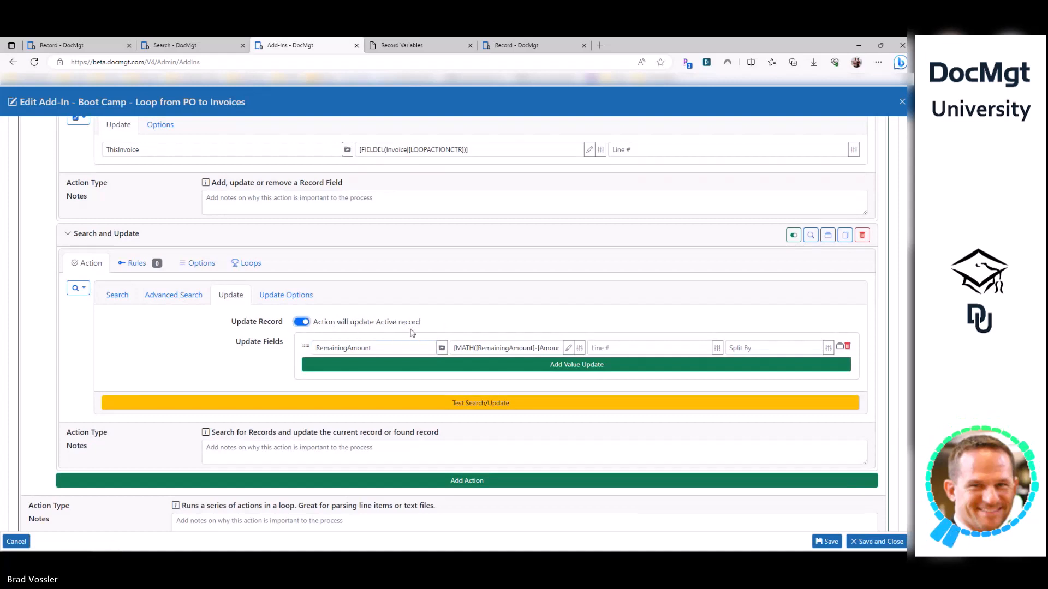
click(513, 347)
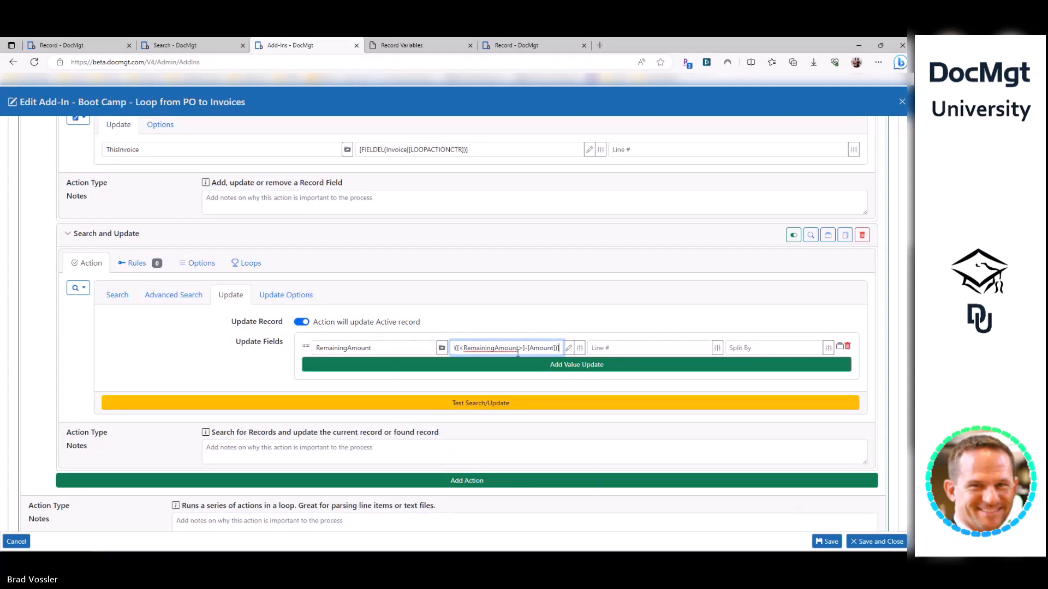
click(347, 350)
click(110, 296)
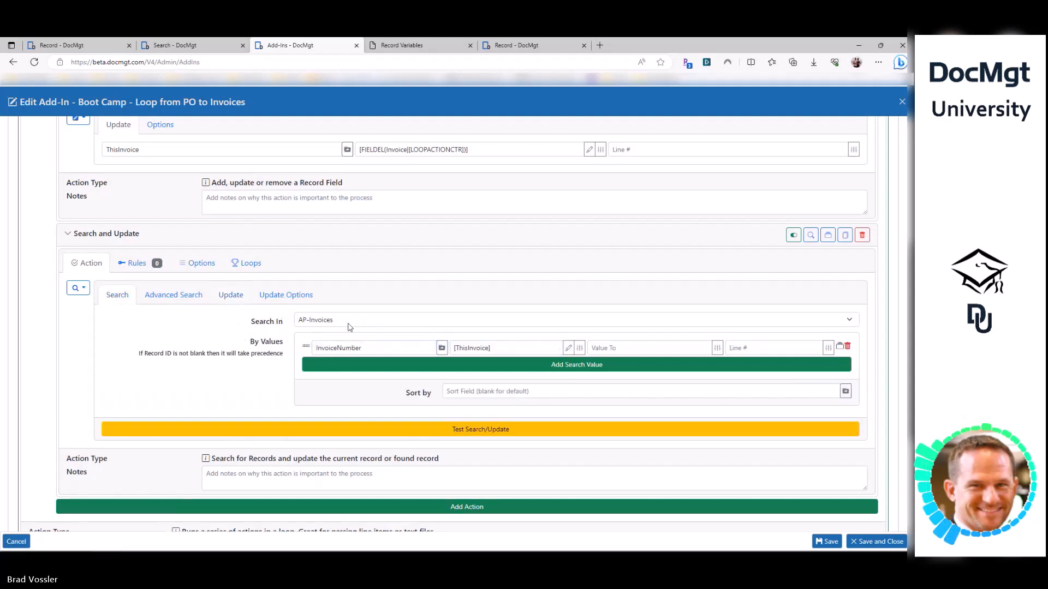
click(231, 295)
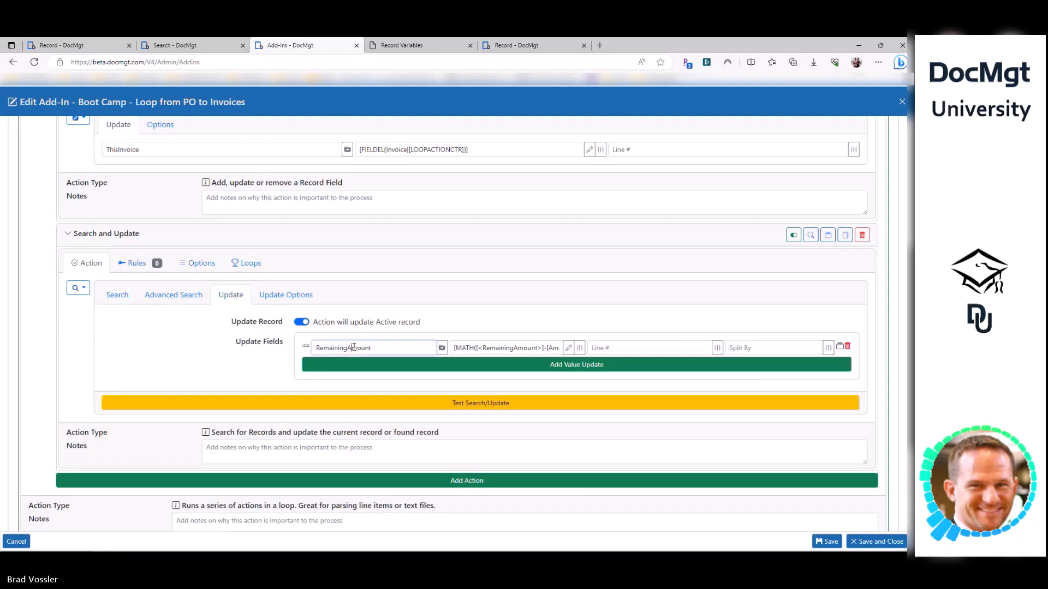
double_click(353, 348)
drag(542, 347, 568, 352)
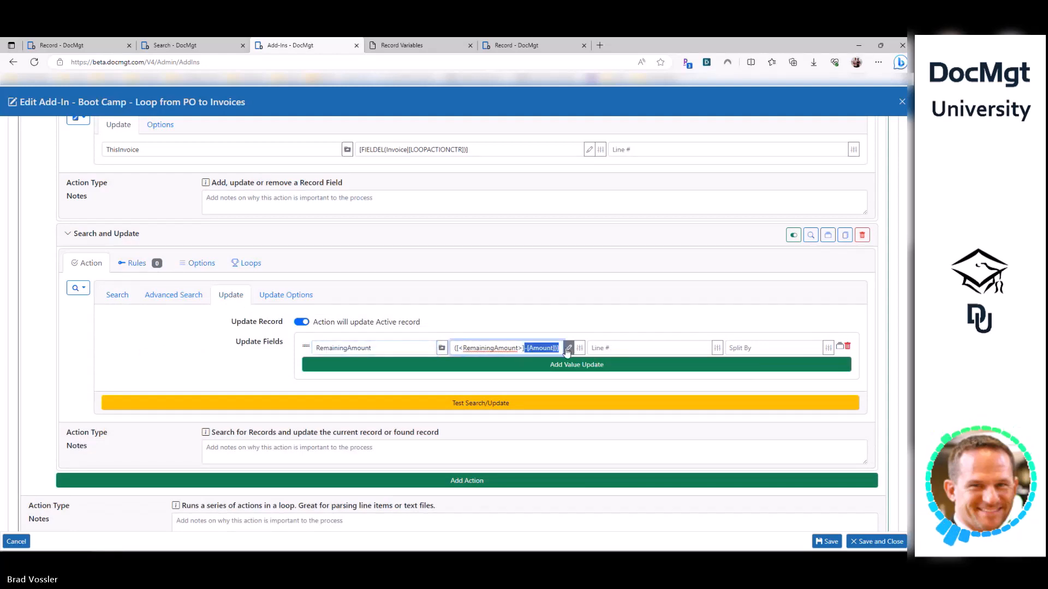
click(231, 350)
- Review the ThisInvoice FIELDEL value and the RemainingAmount MATH expression, then save and close
scroll(224, 338, up, 4)
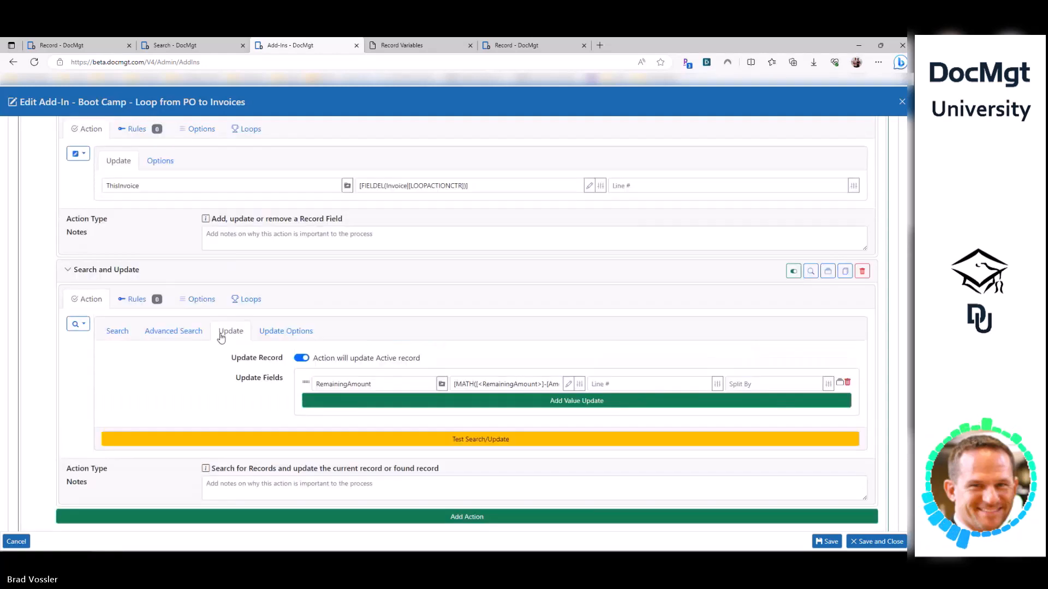
scroll(16, 262, up, 1)
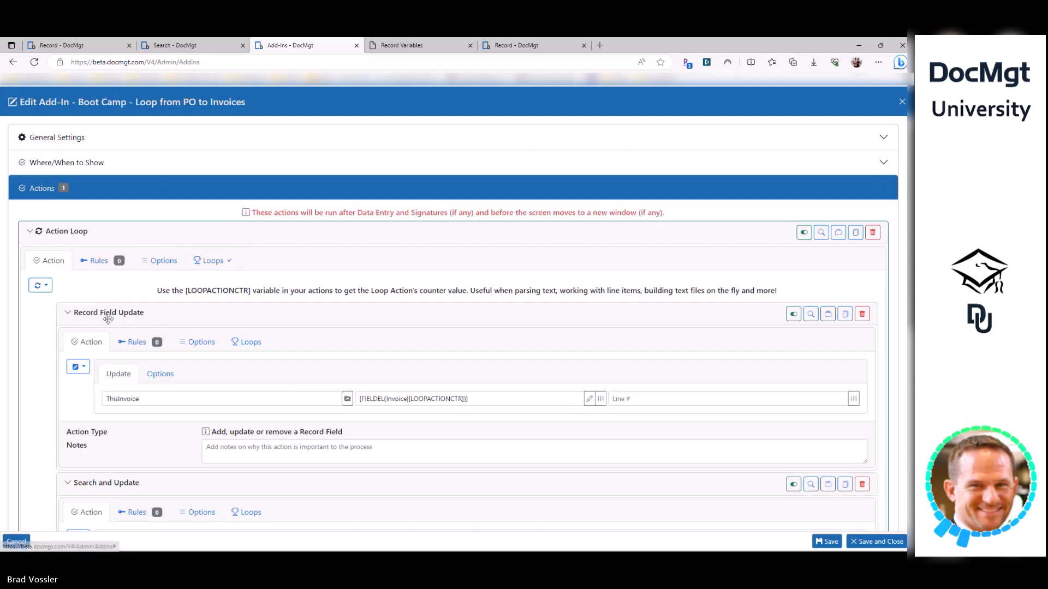
double_click(150, 400)
click(470, 399)
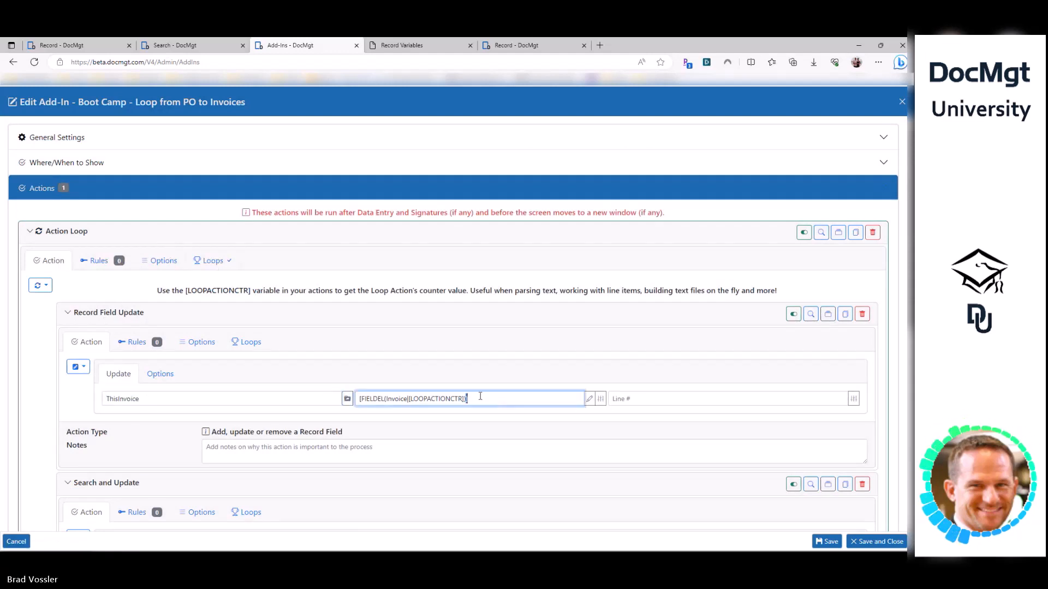
scroll(375, 376, down, 3)
click(328, 411)
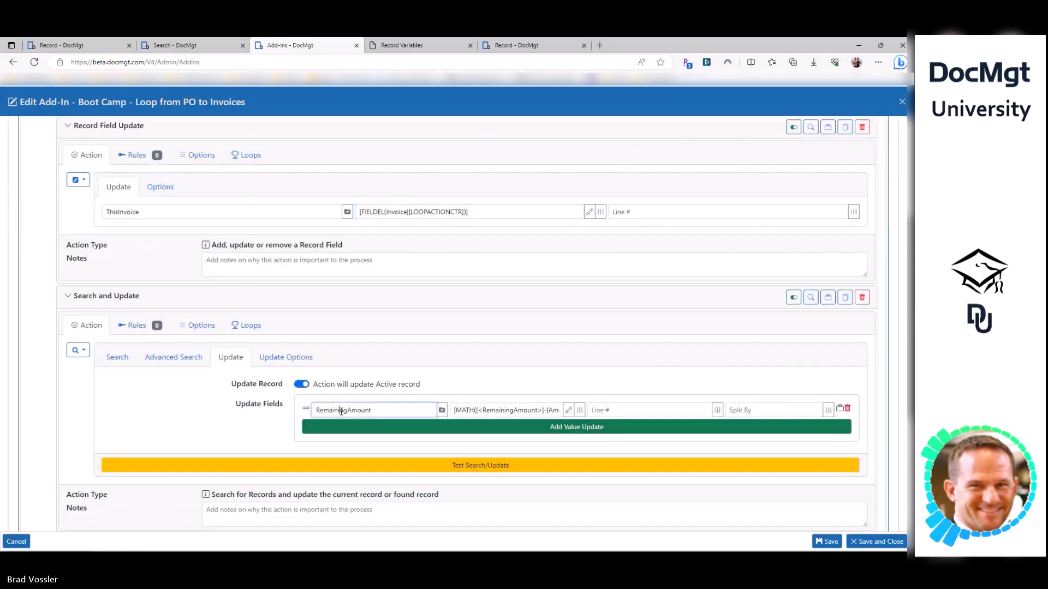
click(469, 410)
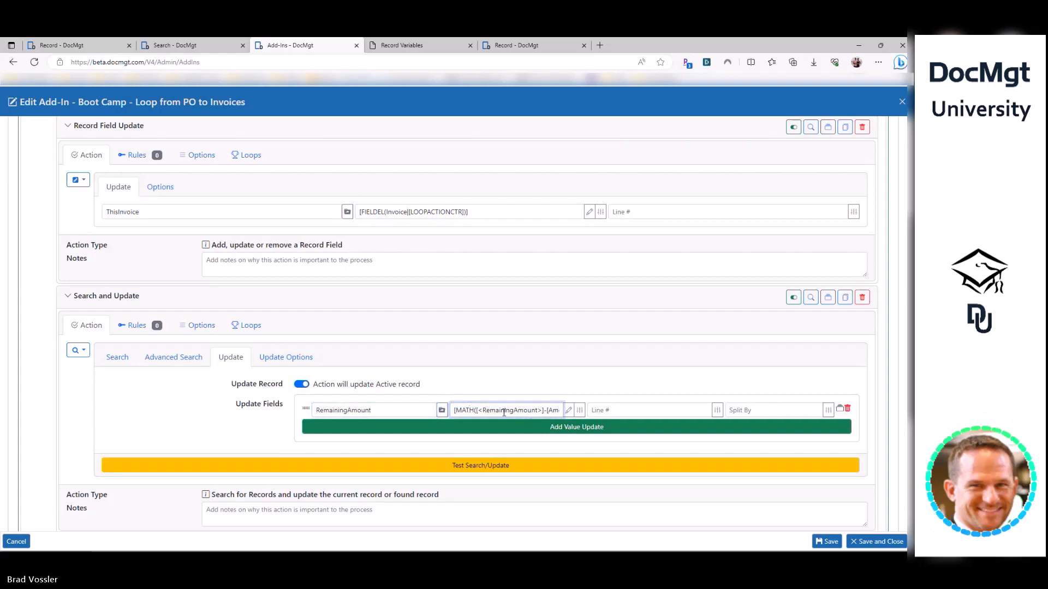
drag(548, 410, 589, 409)
click(526, 410)
scroll(223, 418, down, 1)
scroll(224, 418, down, 2)
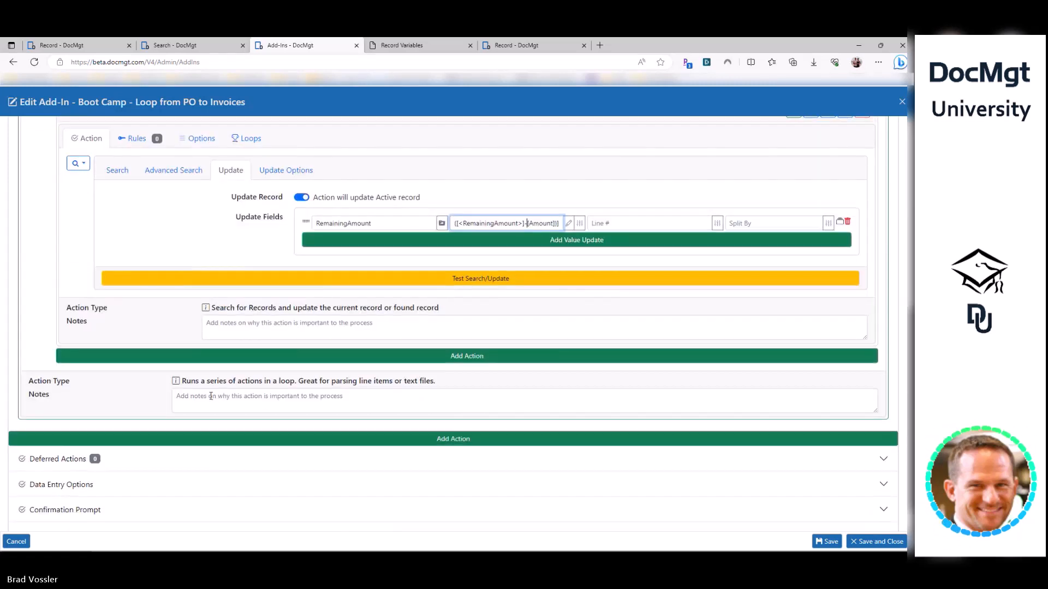
click(865, 542)
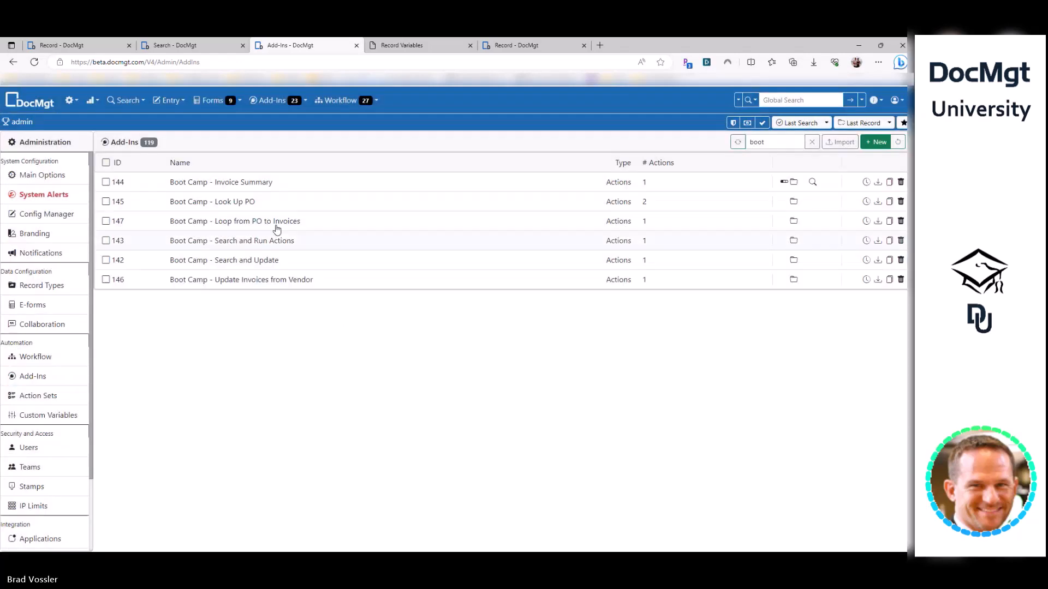
- Reopen the add-in and check the Action Loop's loop count setting
click(276, 220)
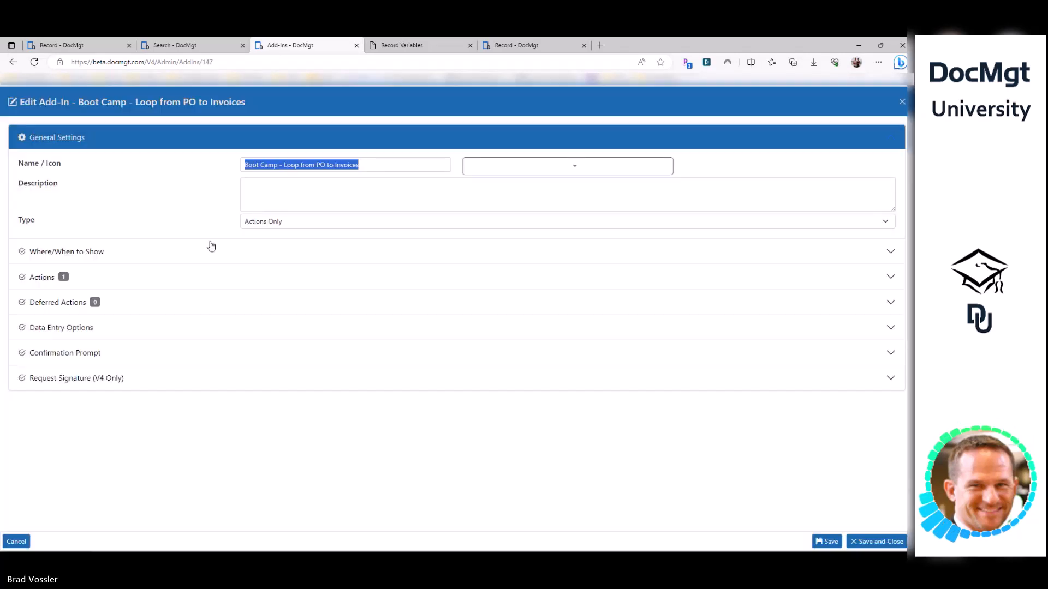
click(129, 278)
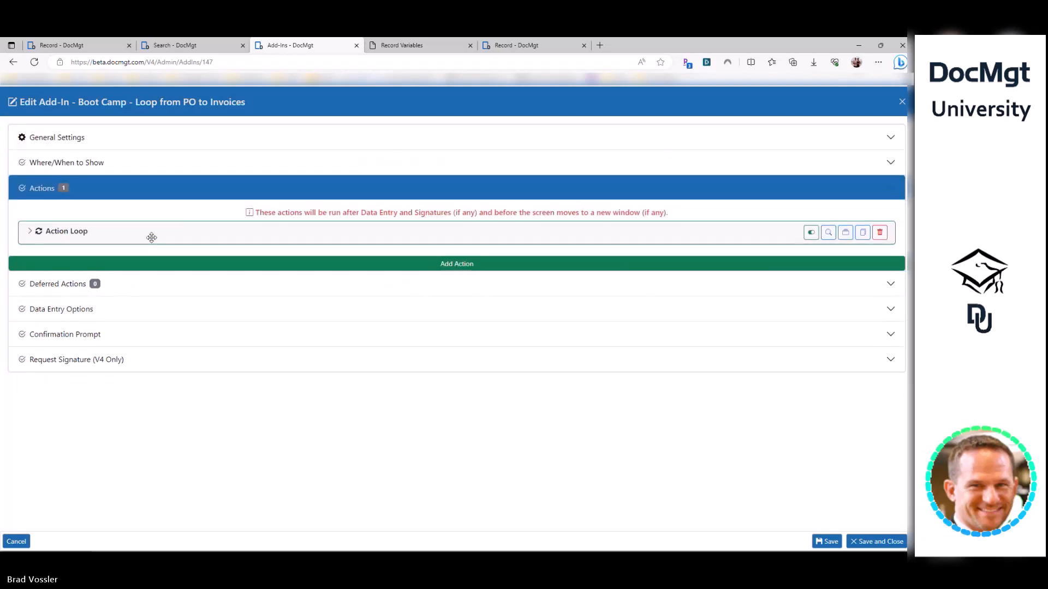
click(150, 235)
click(213, 260)
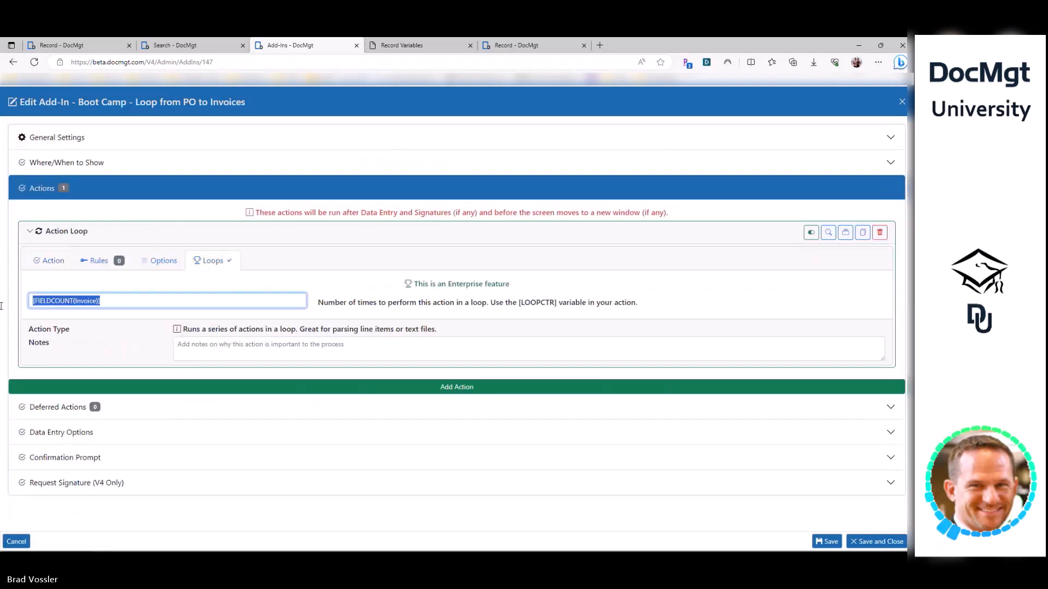
click(53, 261)
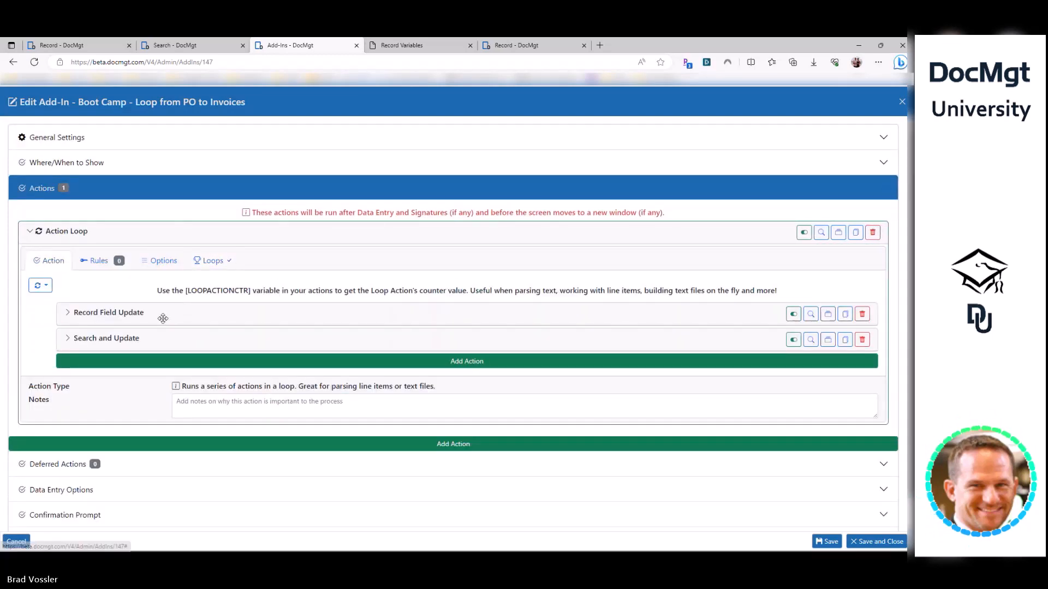
- Inspect the ThisInvoice field update and the RemainingAmount MATH expression in the Search and Update
click(109, 312)
double_click(142, 392)
scroll(515, 230, down, 3)
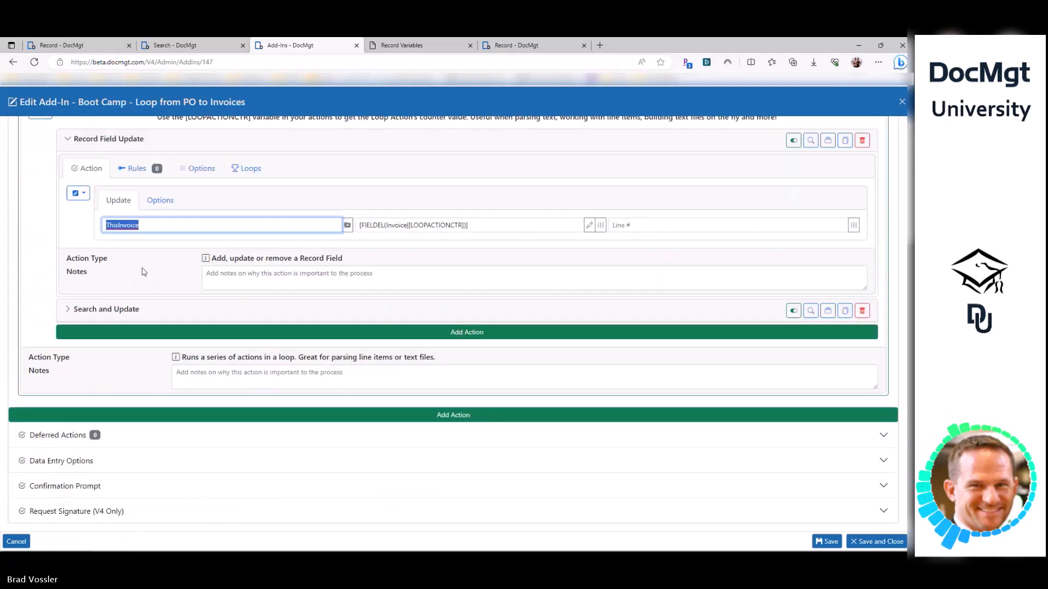
click(159, 306)
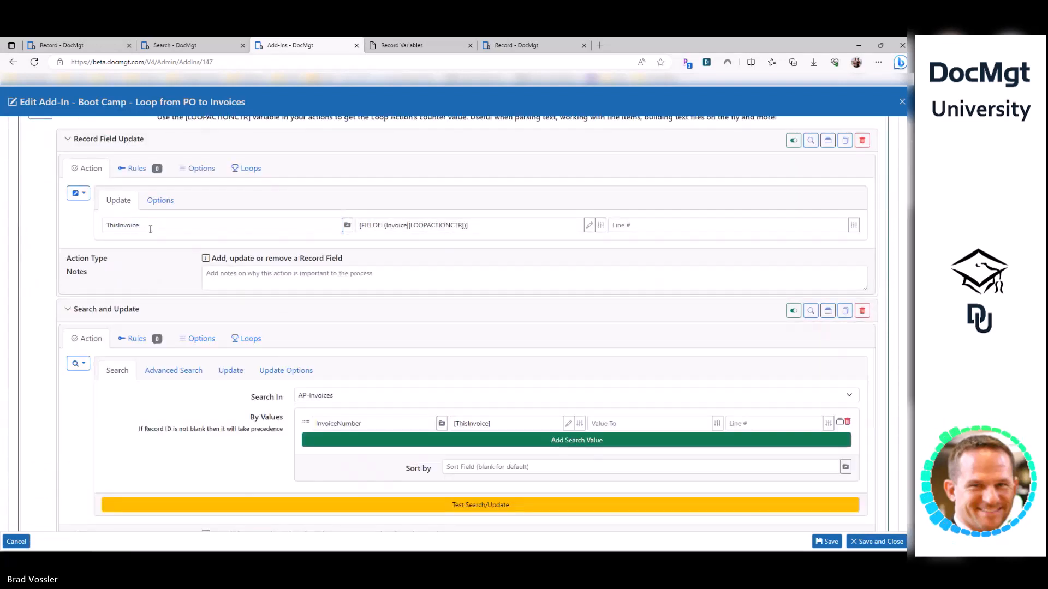
click(148, 222)
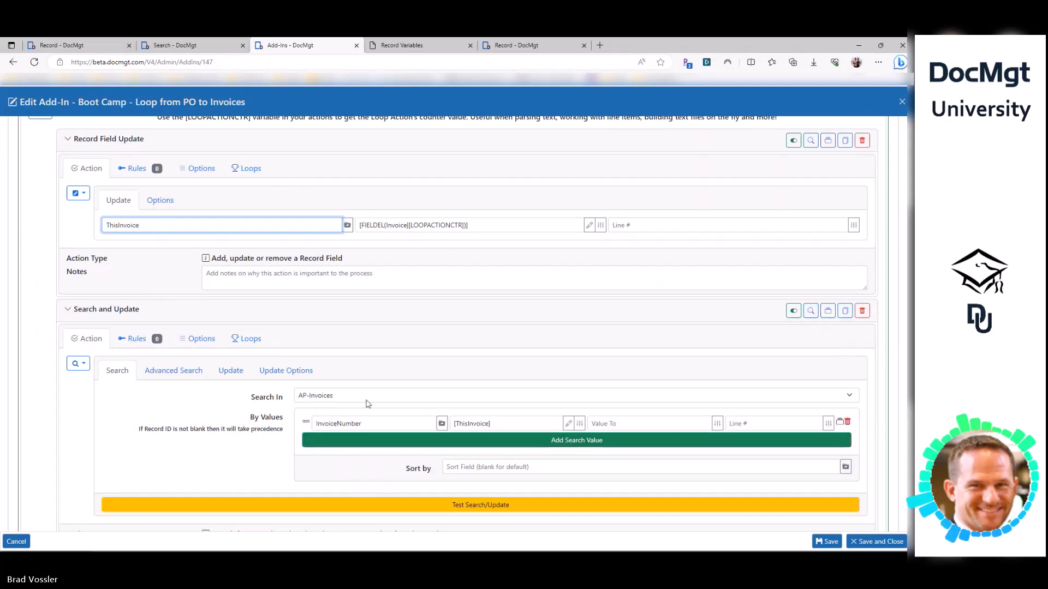
click(233, 376)
double_click(329, 424)
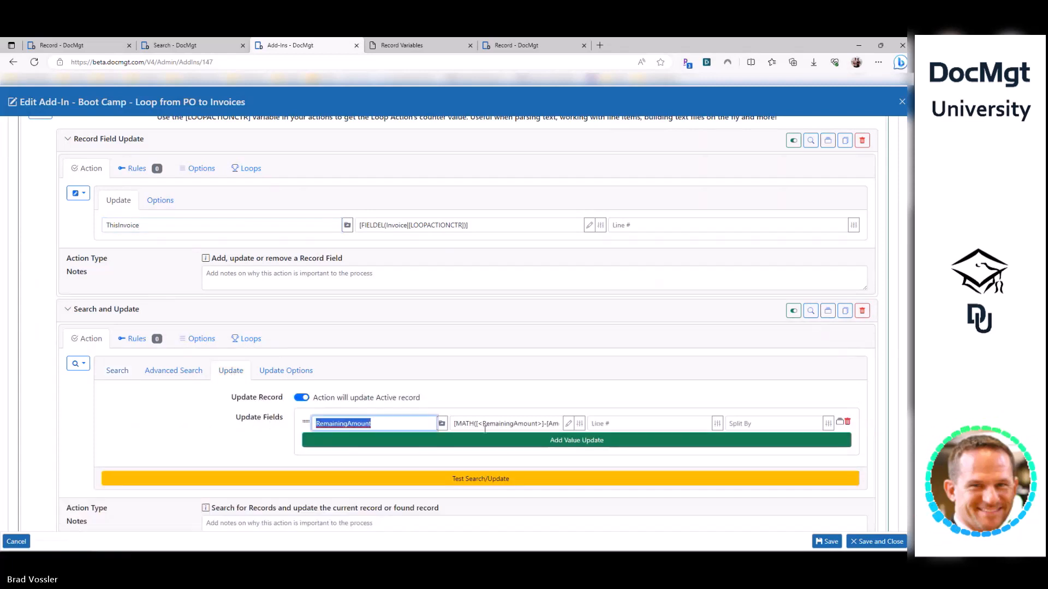
click(496, 426)
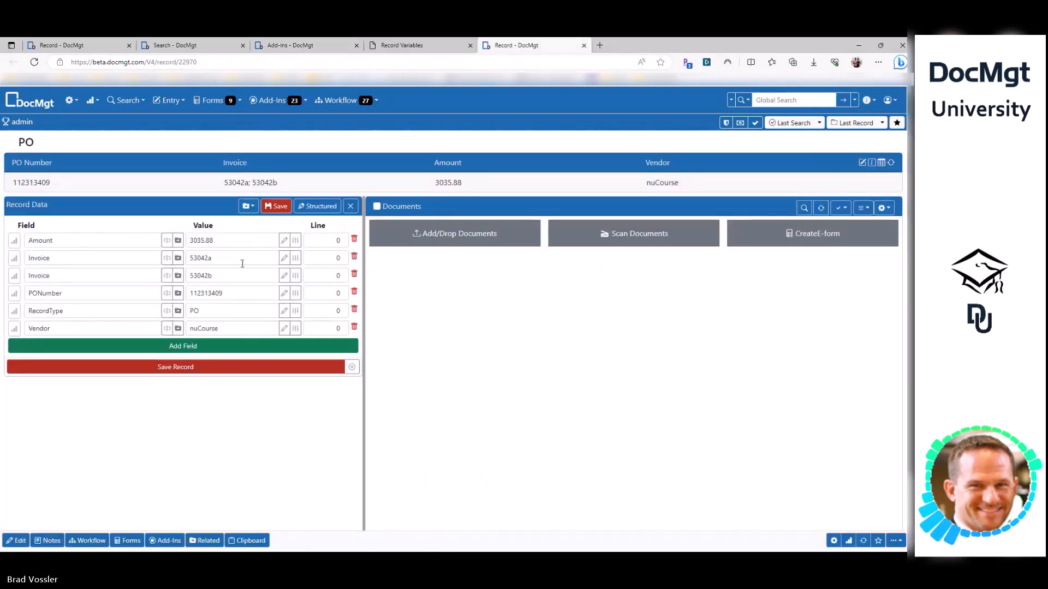
- Change the PO's Amount from 3035.88 to 5000 and save the record
click(211, 258)
double_click(221, 241)
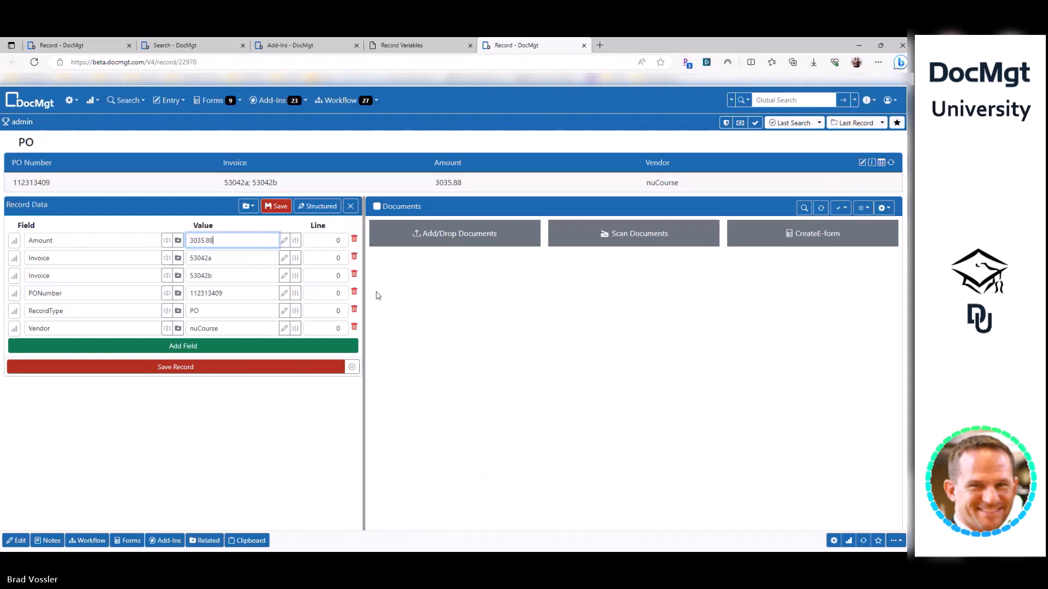
key(ctrl+a)
text(5000)
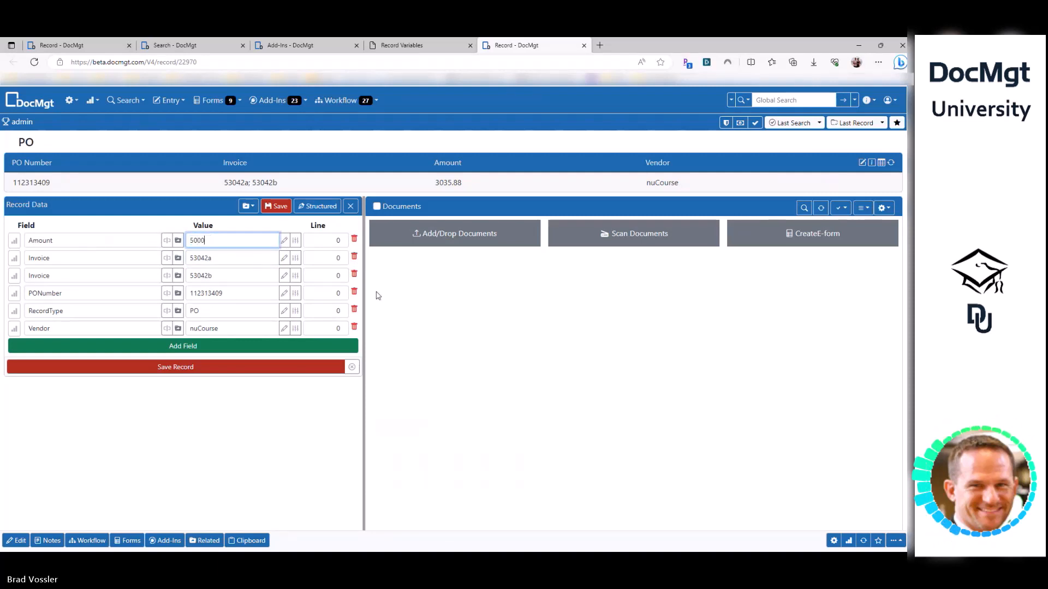
click(280, 206)
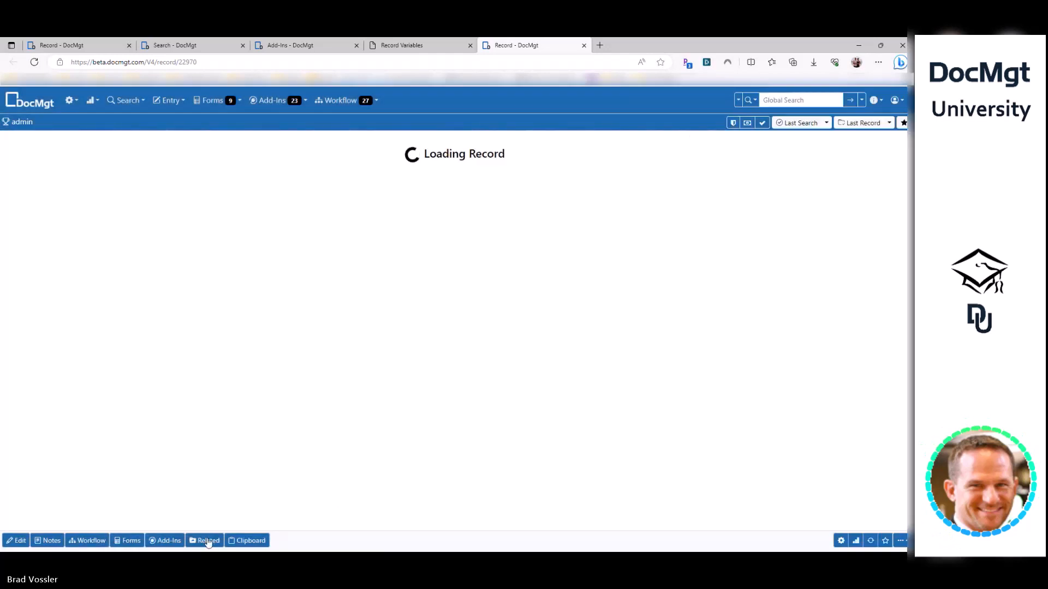
- Set the linked invoice 53042b's amount to 1000 and save it
click(208, 540)
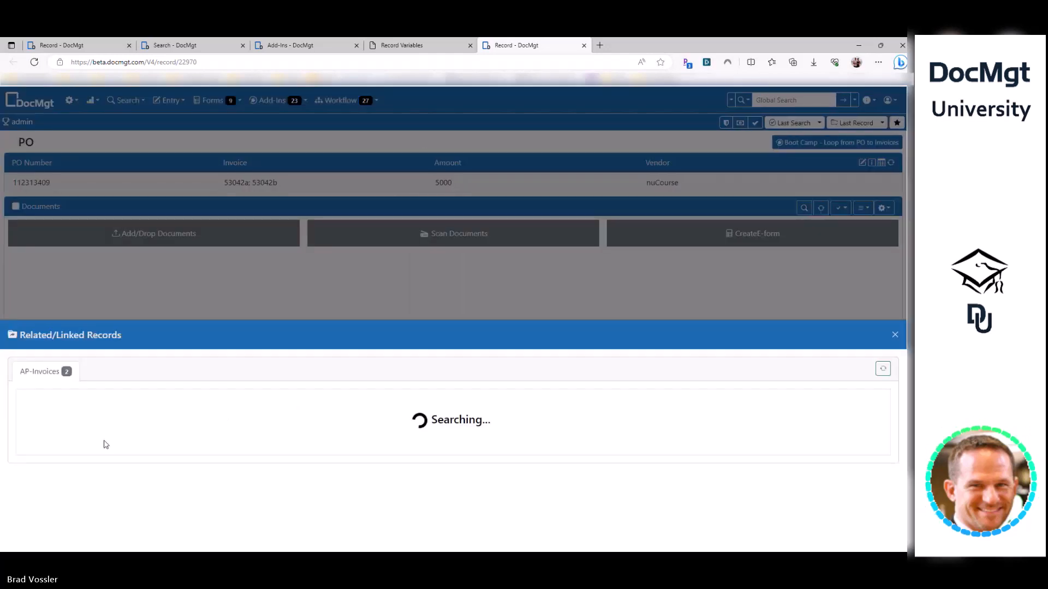
click(84, 433)
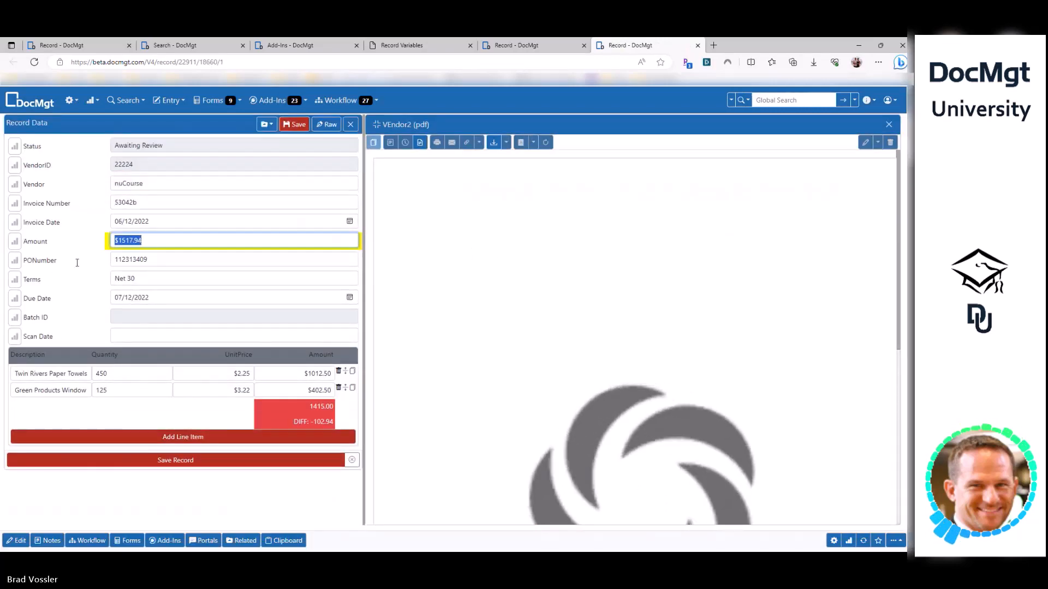
text(1000)
key(Return)
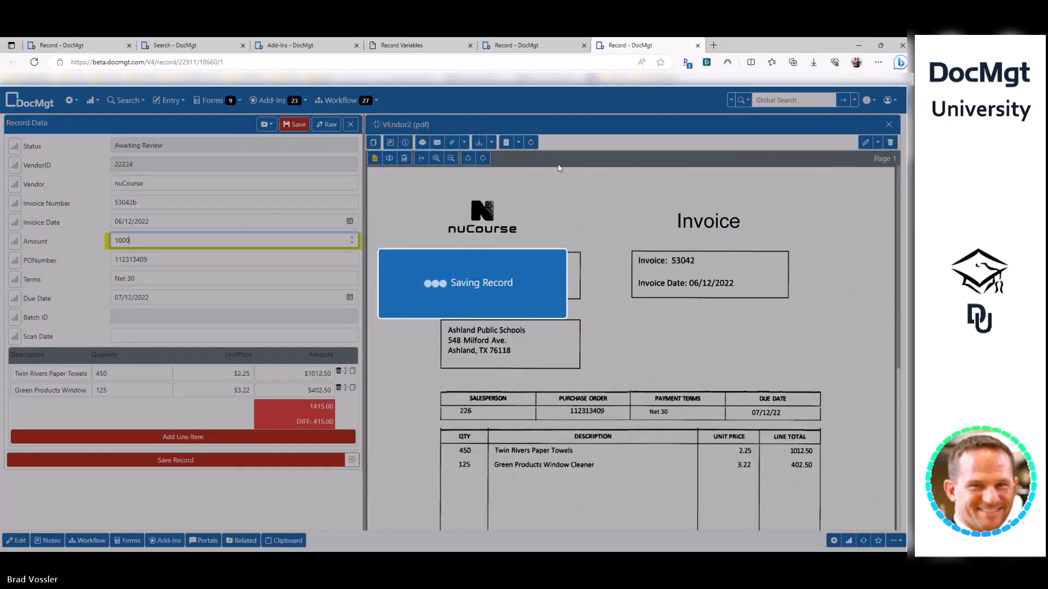
click(550, 47)
- Set the linked invoice 53042a's amount to 2000 and save it
click(199, 449)
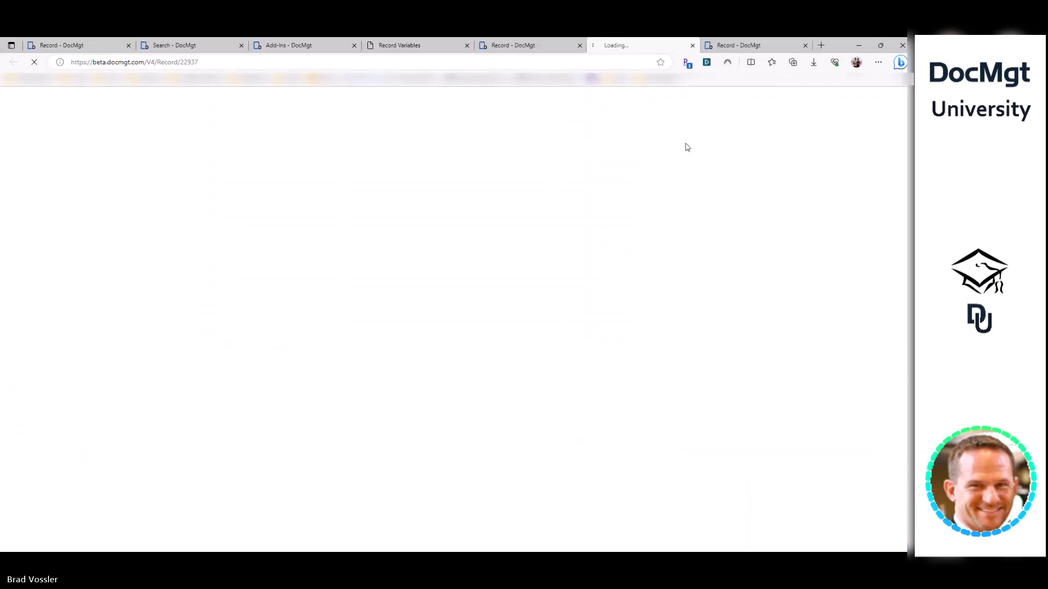
click(805, 45)
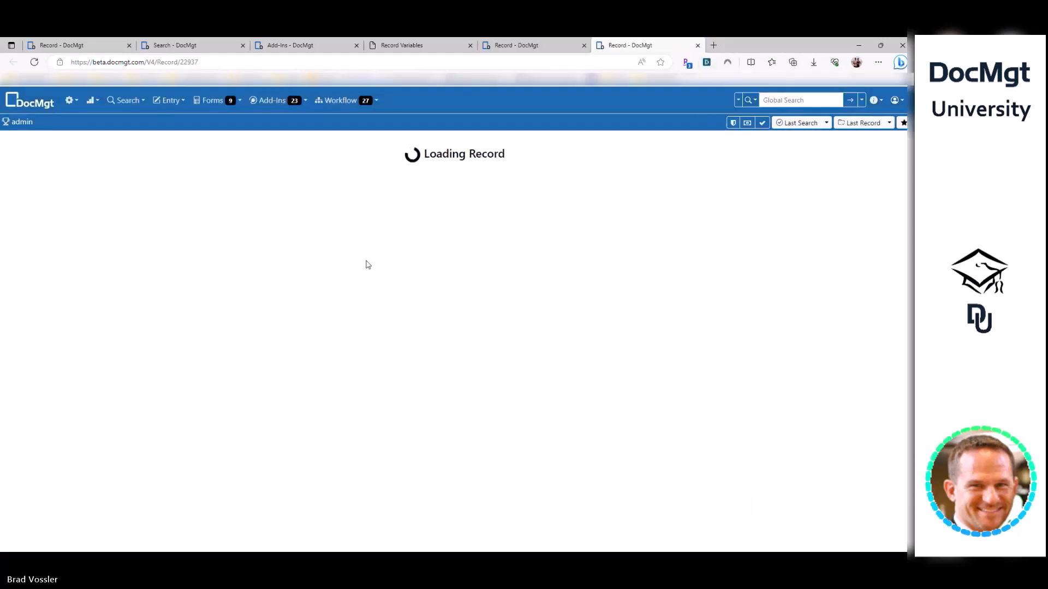
drag(163, 290, 94, 299)
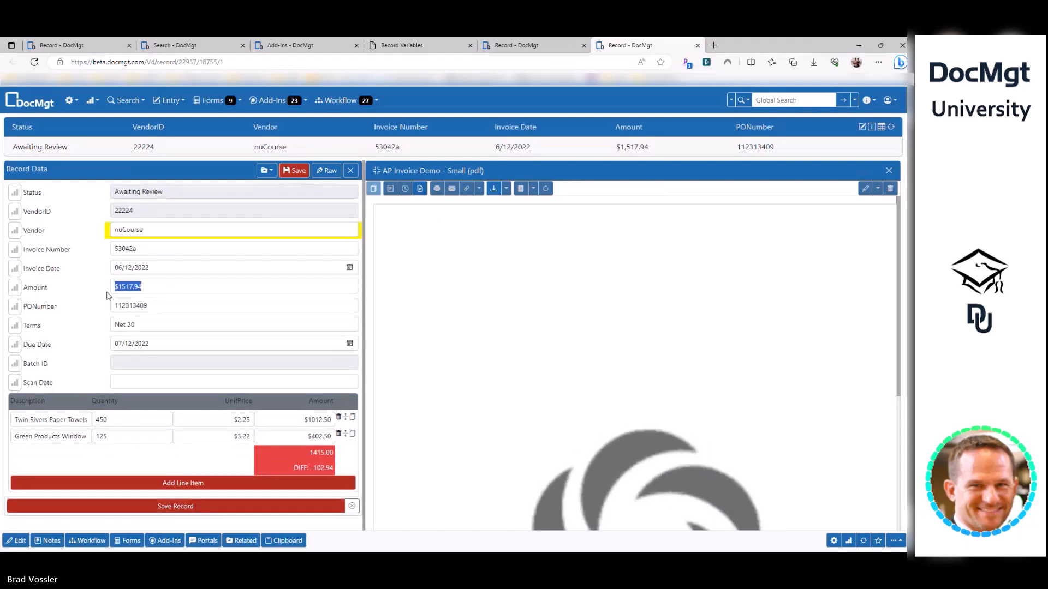
text(2)
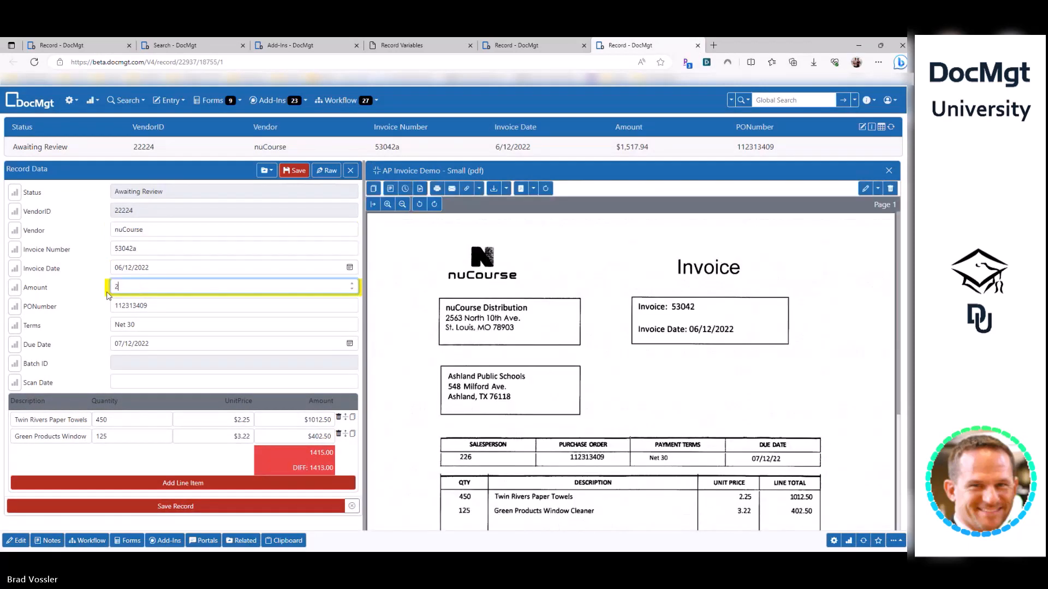
text(000)
key(ctrl+w)
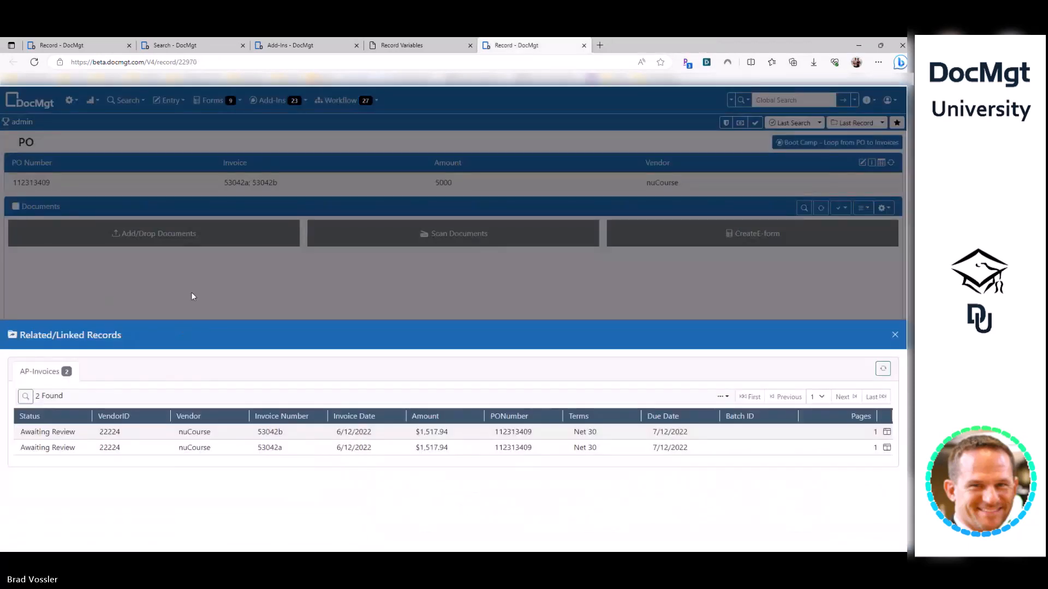
double_click(239, 447)
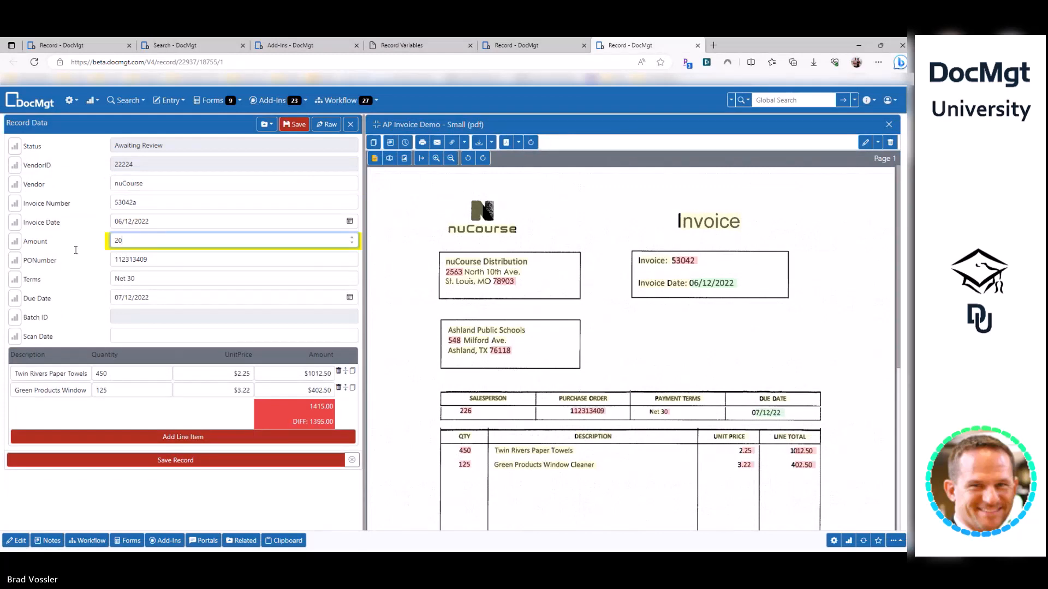
key(Return)
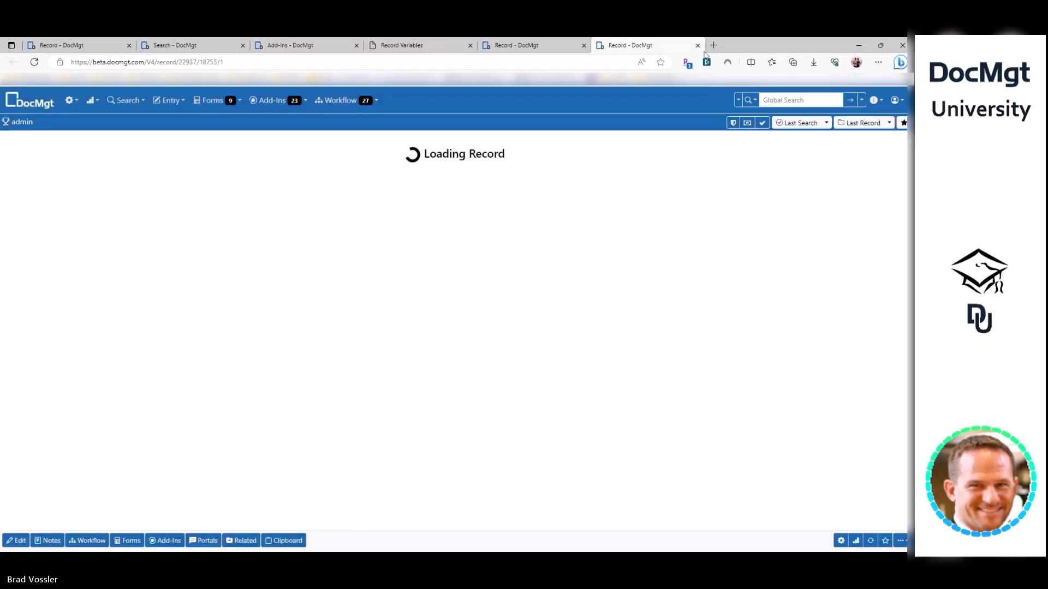
- Close the invoice and refresh the PO's list of linked invoices
click(697, 46)
click(882, 371)
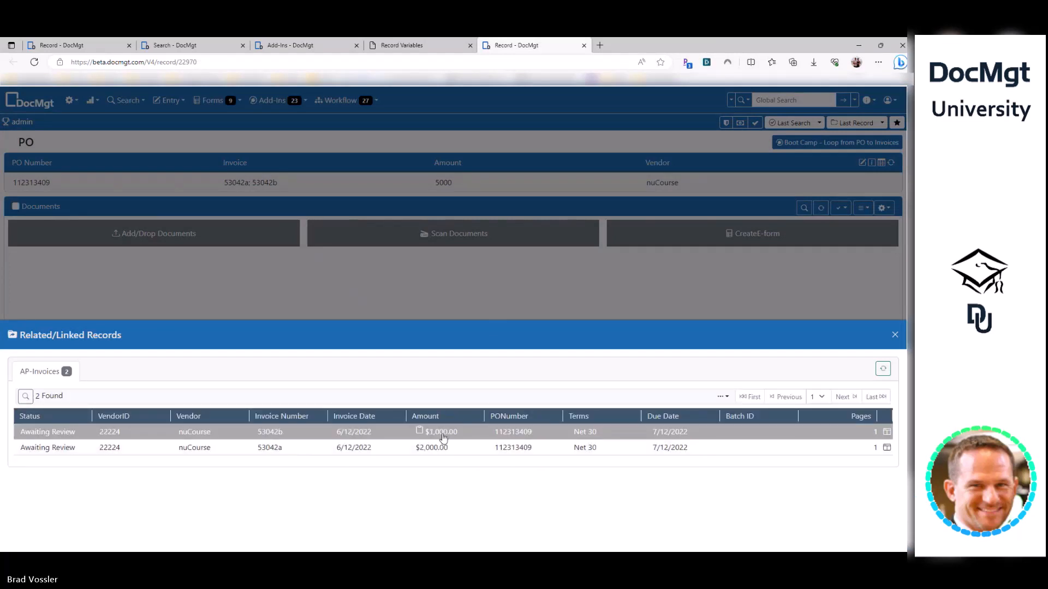
click(340, 285)
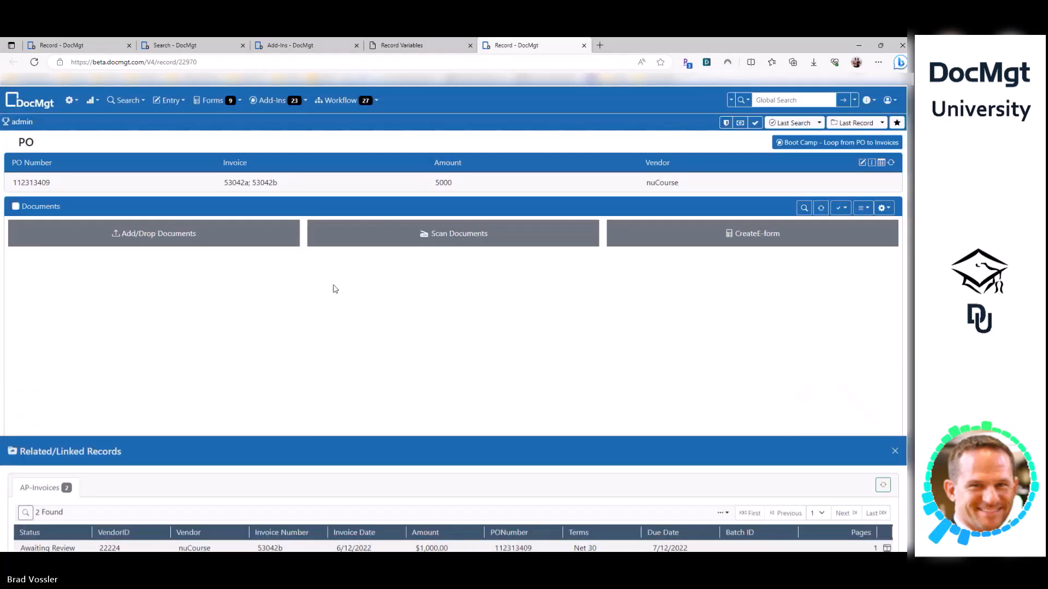
- Add a raw field RemainingAmount with value 5000 to the PO and save it
click(16, 541)
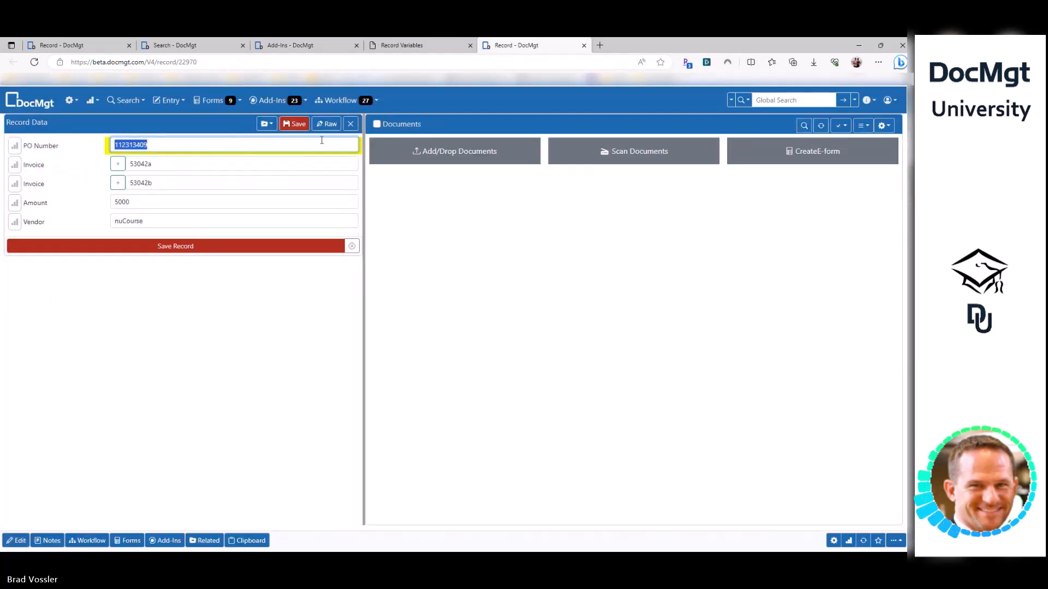
click(143, 201)
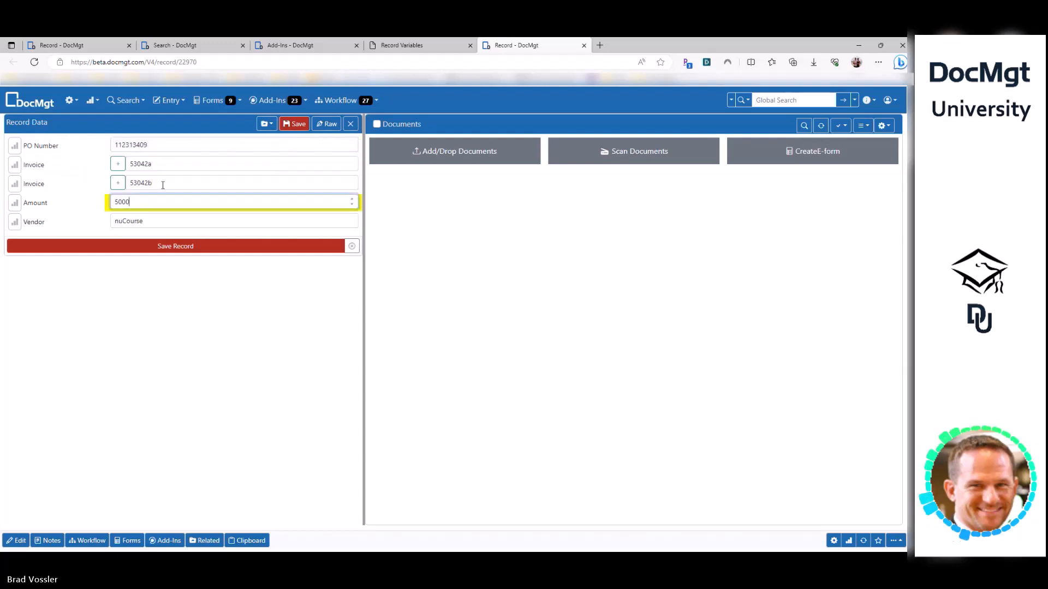
double_click(123, 204)
click(327, 125)
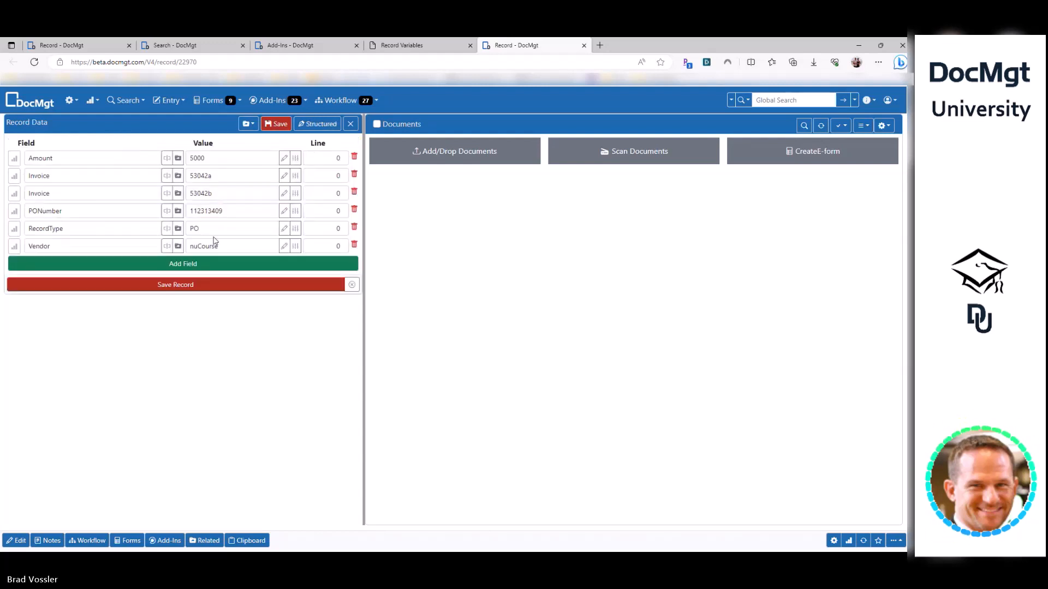
click(181, 253)
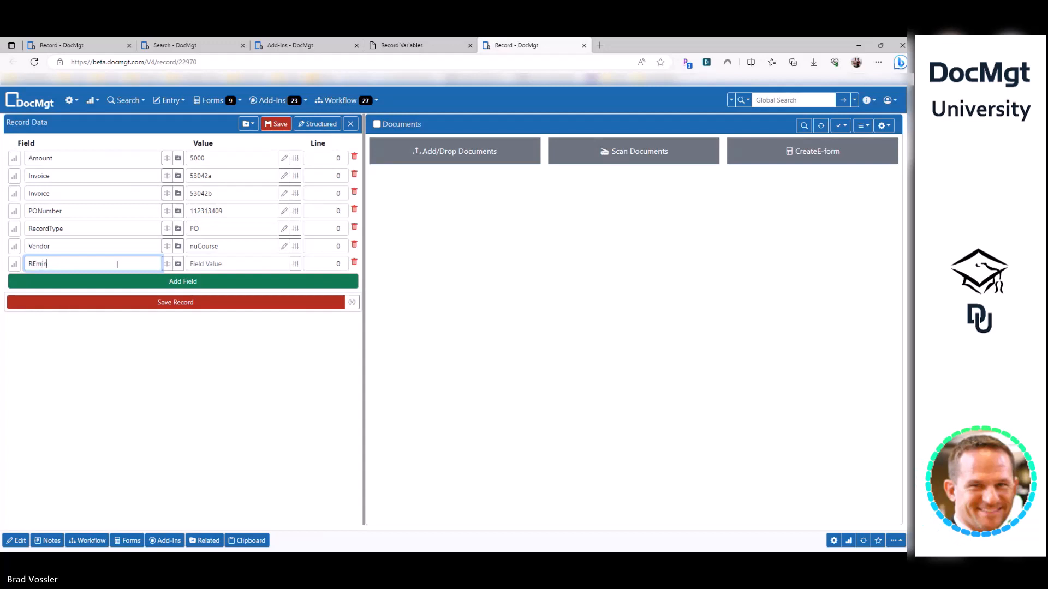
text(REminingAmount)
key(Tab)
text(5000)
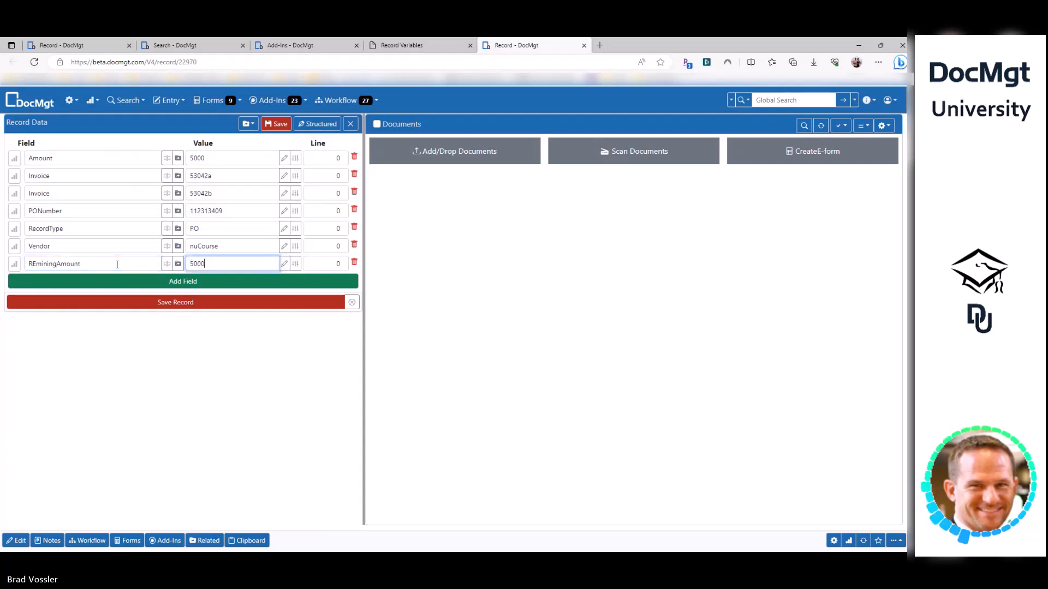
click(42, 265)
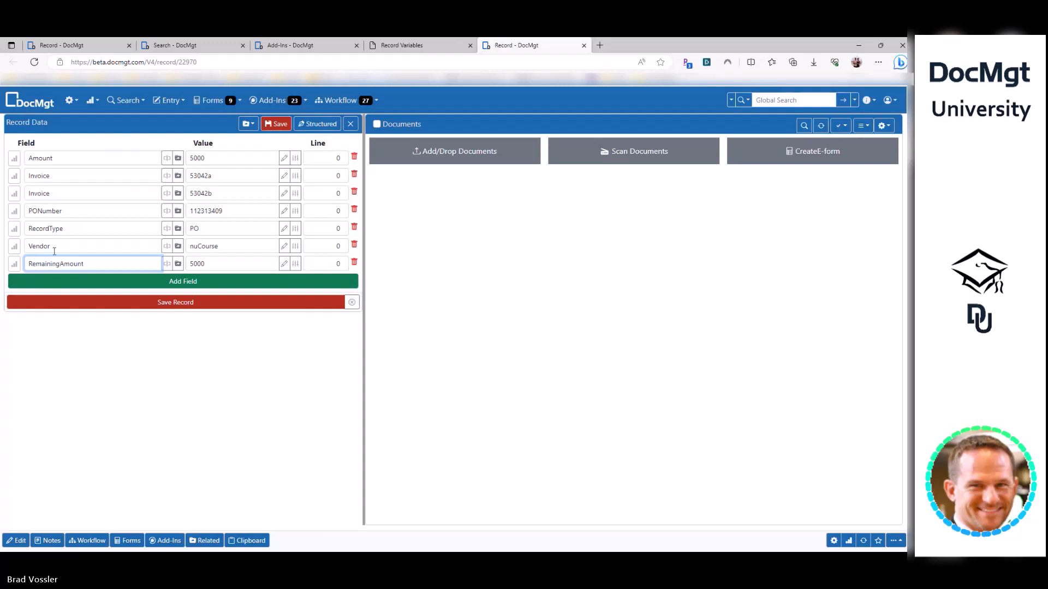
click(256, 308)
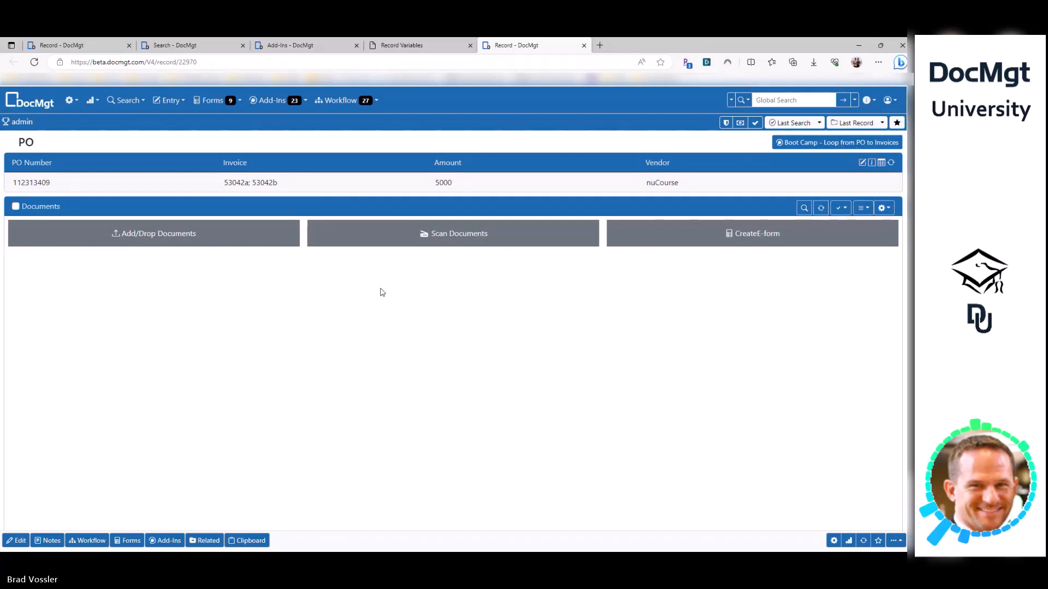
- Reopen the raw field view to confirm RemainingAmount is 5000
click(16, 541)
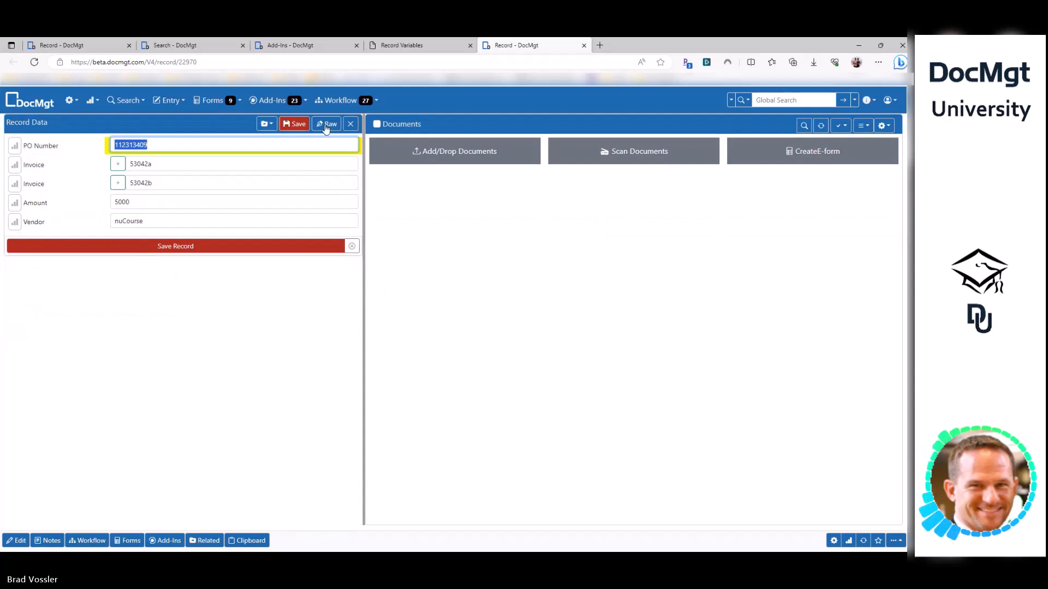
click(326, 124)
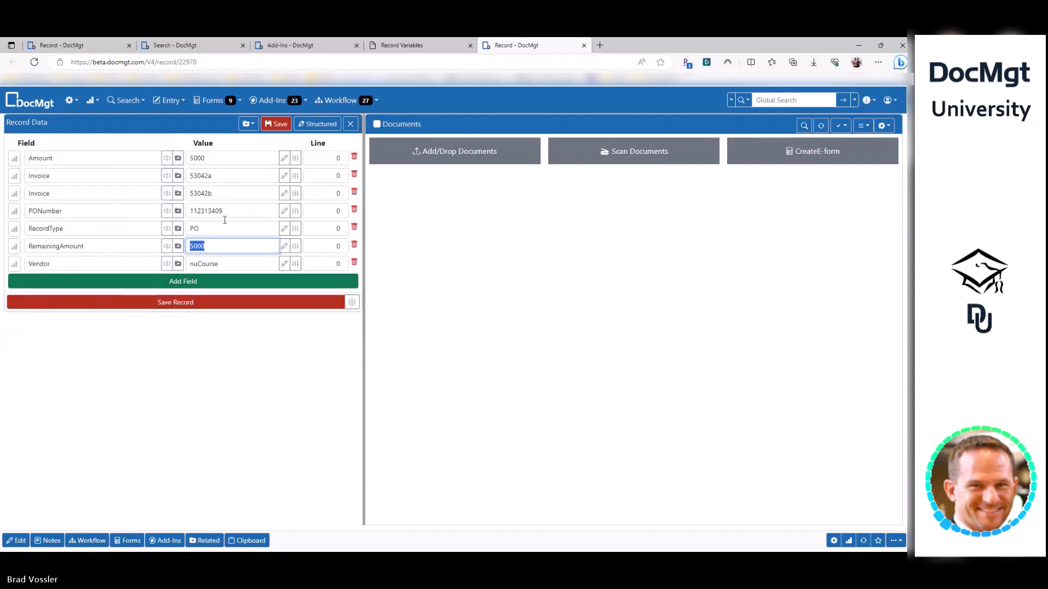
click(212, 380)
scroll(213, 381, up, 2)
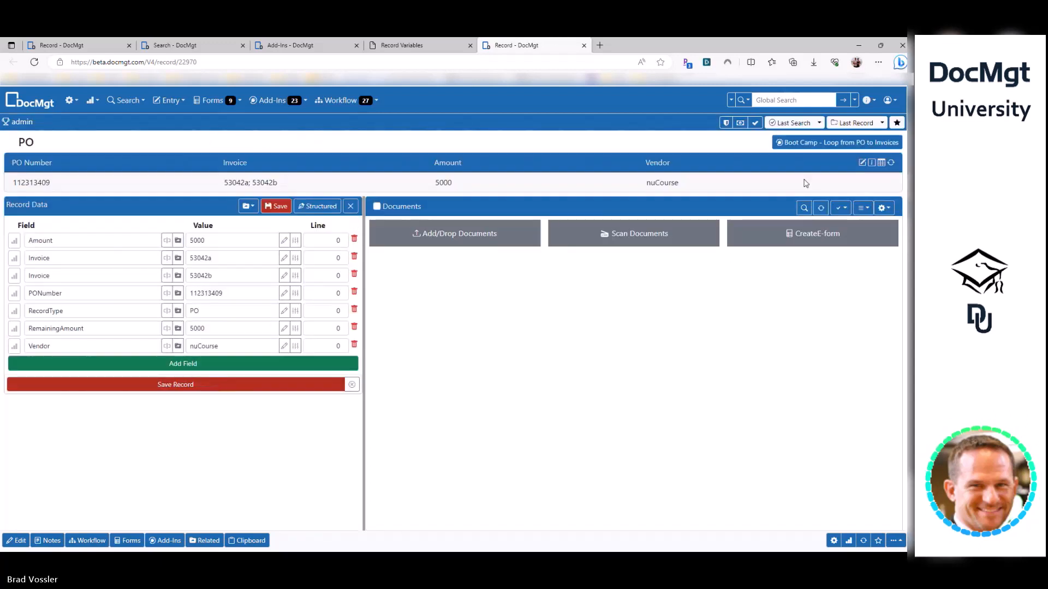
- Run the Loop from PO to Invoices add-in; confirm RemainingAmount 2000 and ThisInvoice 53042b
click(829, 143)
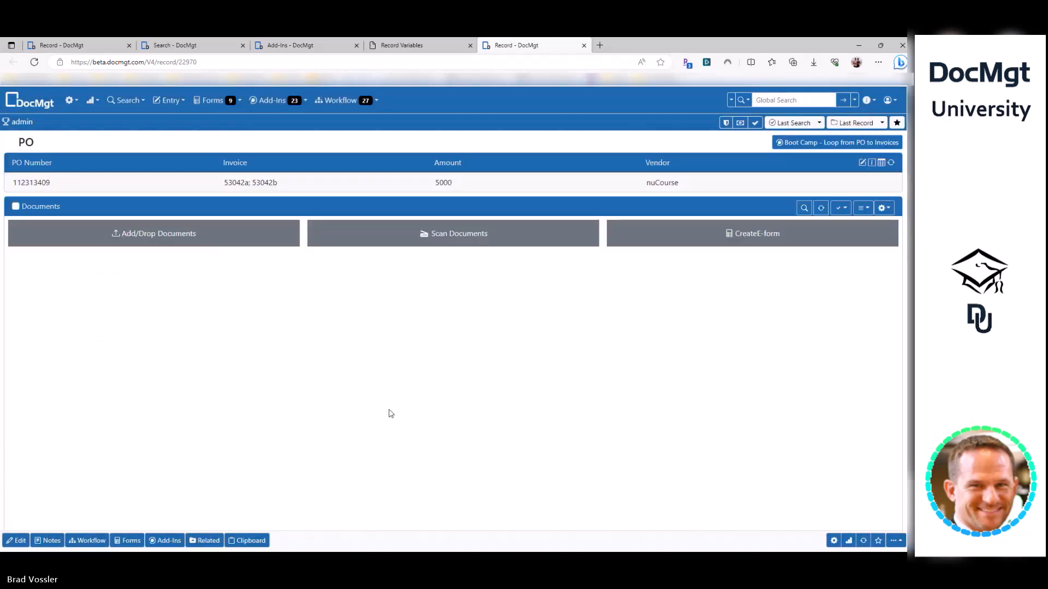
click(119, 263)
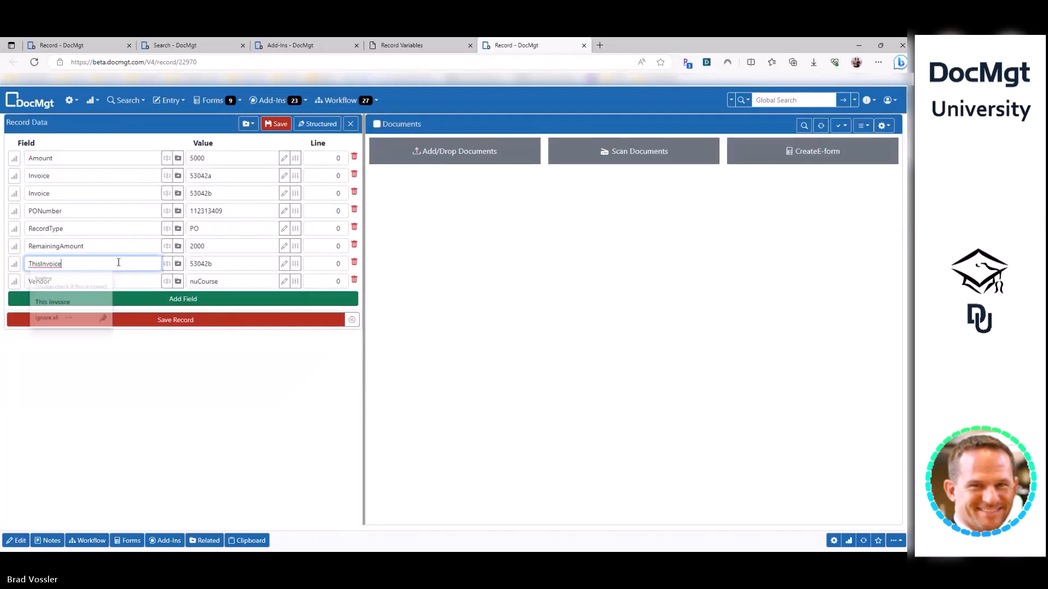
key(Tab)
click(95, 247)
key(Tab)
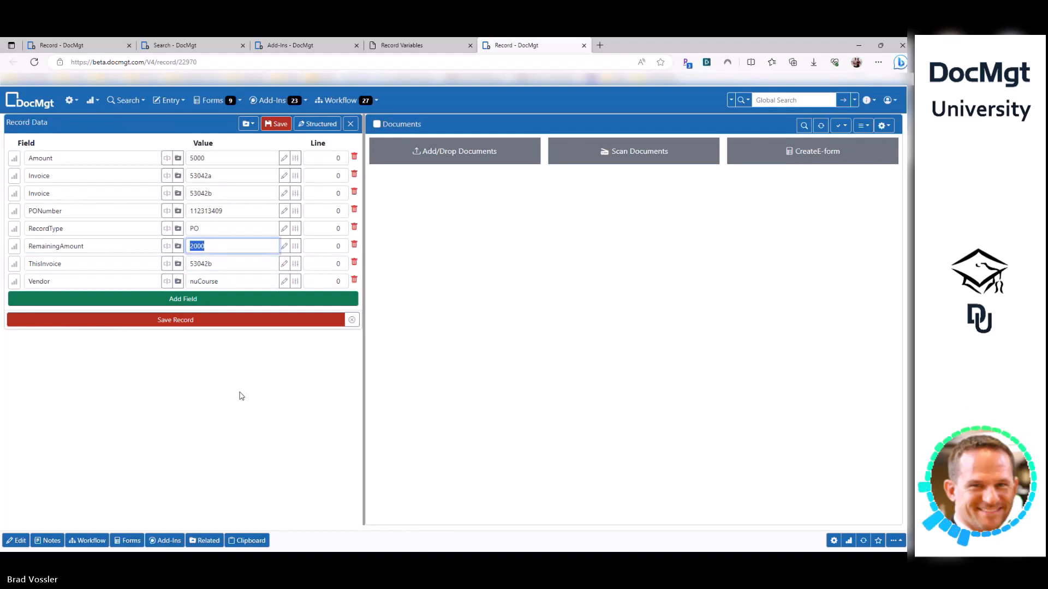
click(302, 45)
- Open the add-in for editing and check the Action Loop's repeat count
click(274, 221)
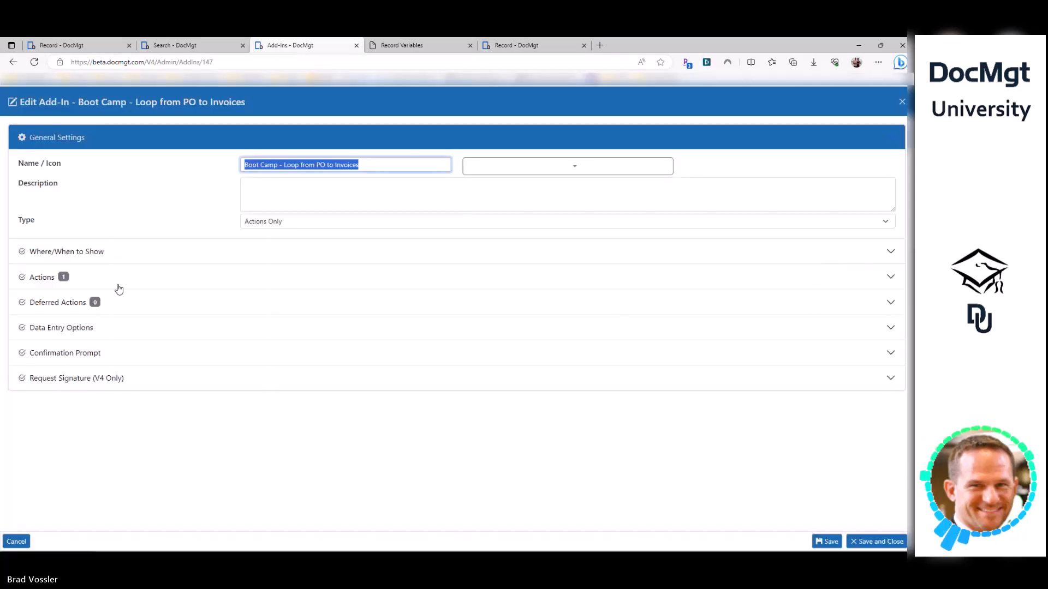
click(119, 287)
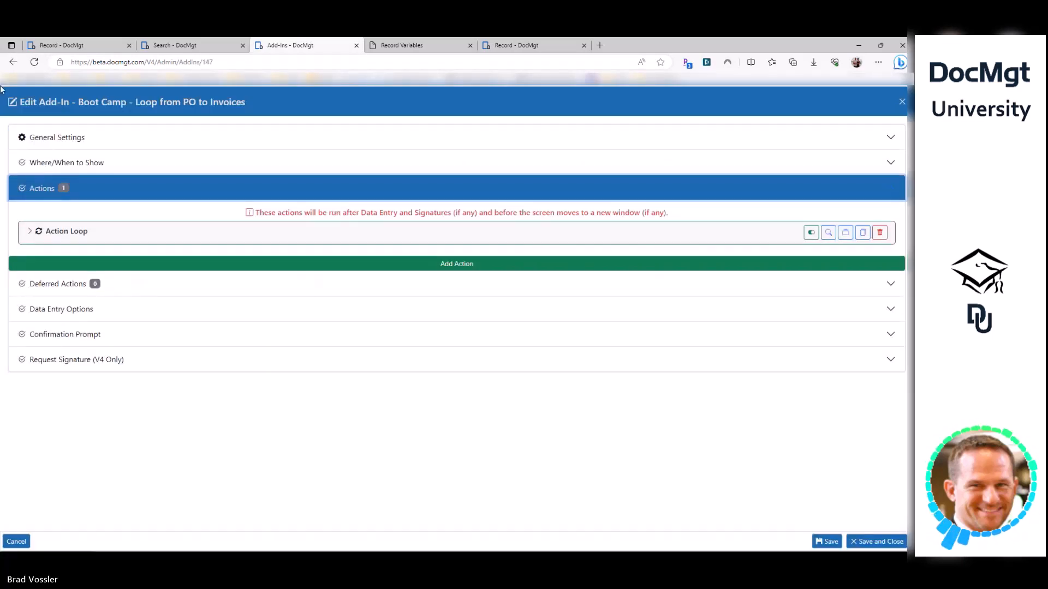
click(142, 232)
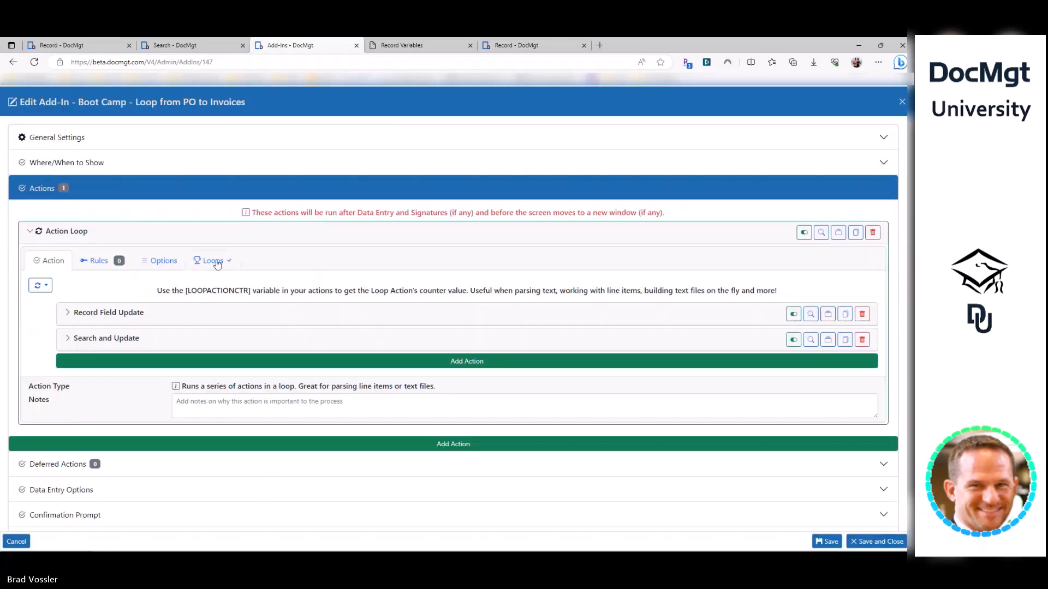
click(212, 261)
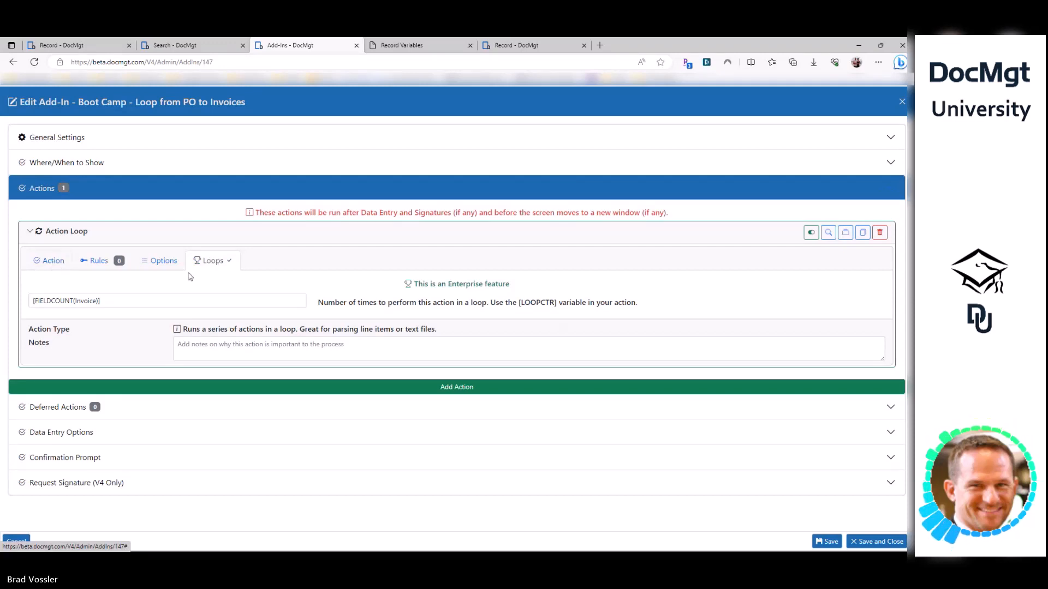
click(50, 262)
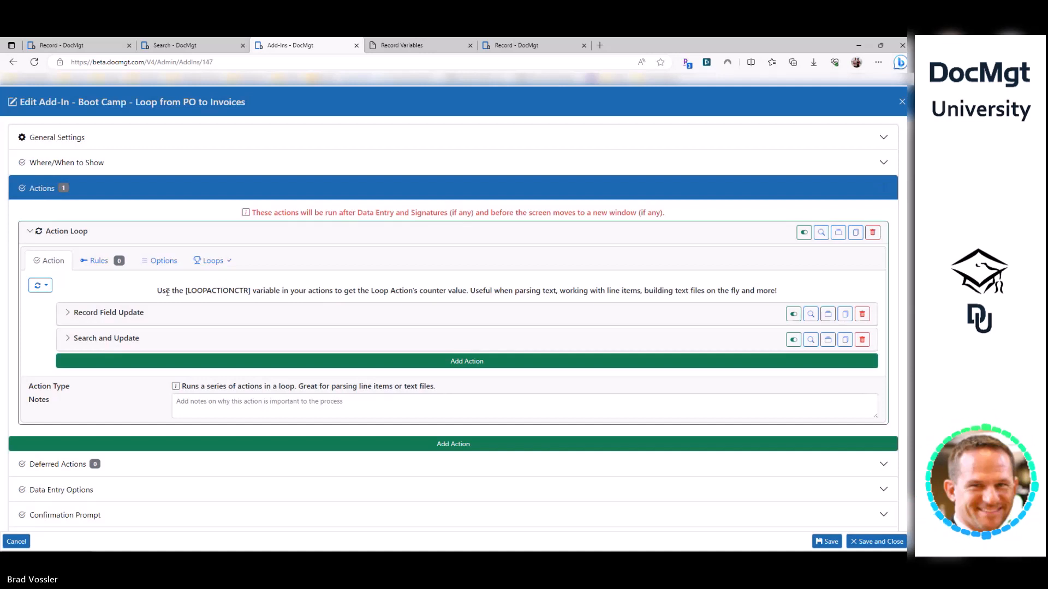
- Switch the loop to a Table Row Loop with Table Location Saved to Record
click(41, 286)
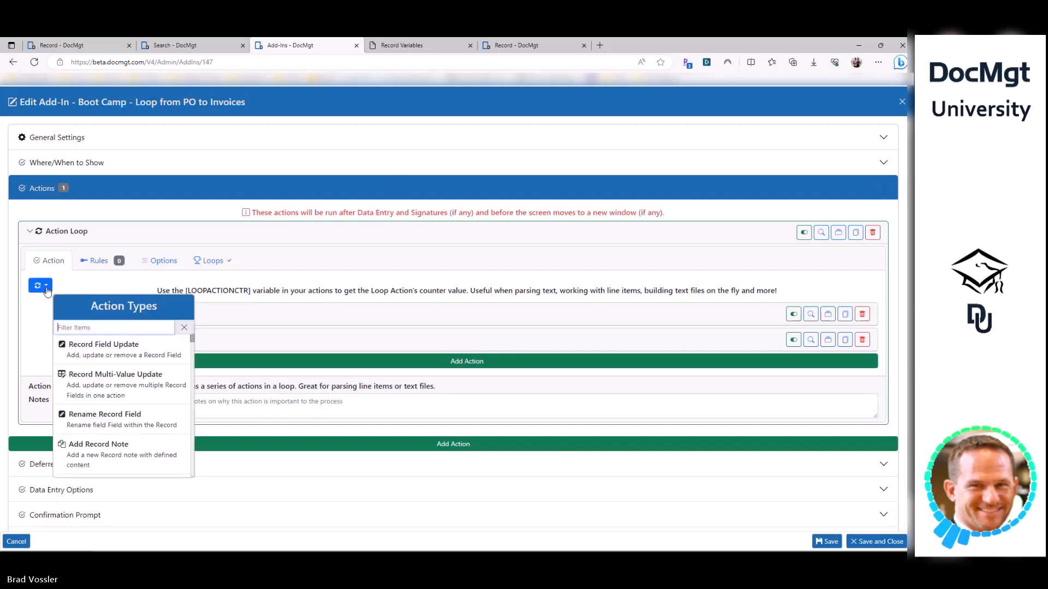
text(loop)
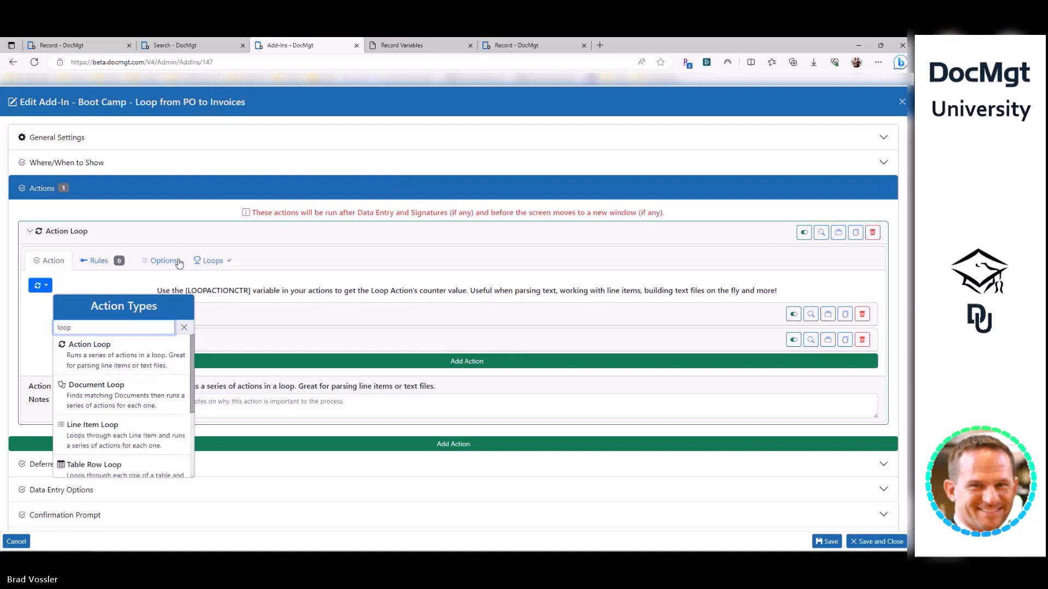
scroll(105, 458, down, 2)
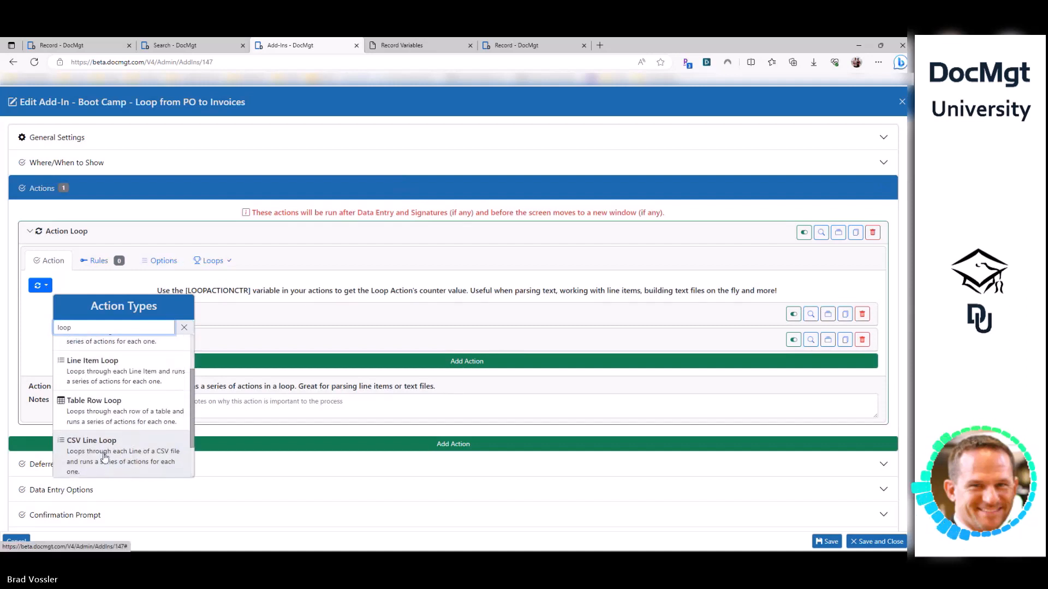
scroll(105, 437, down, 1)
scroll(98, 401, down, 1)
scroll(109, 382, up, 5)
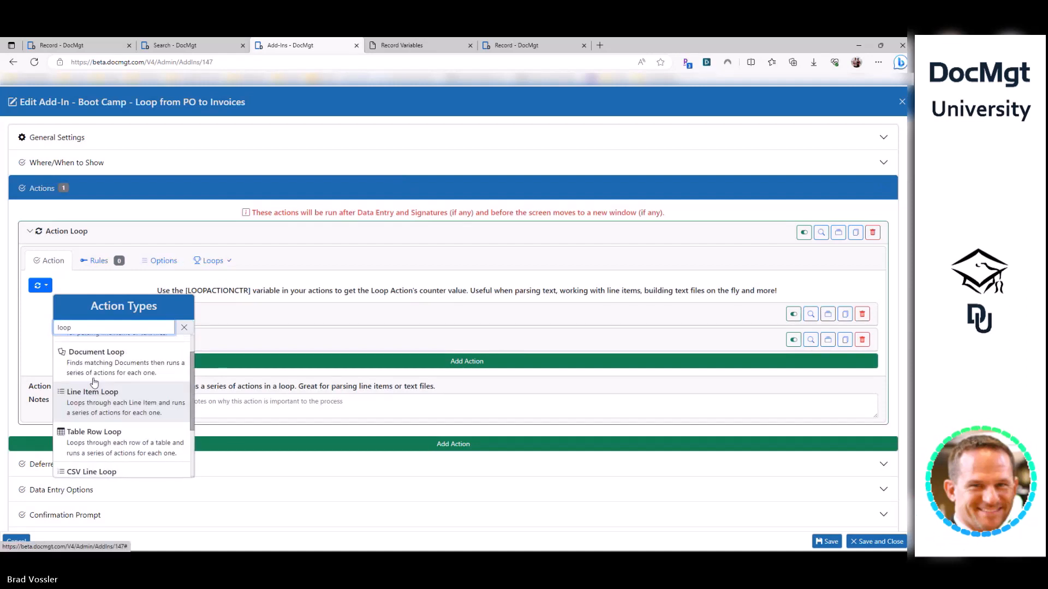
scroll(125, 355, down, 2)
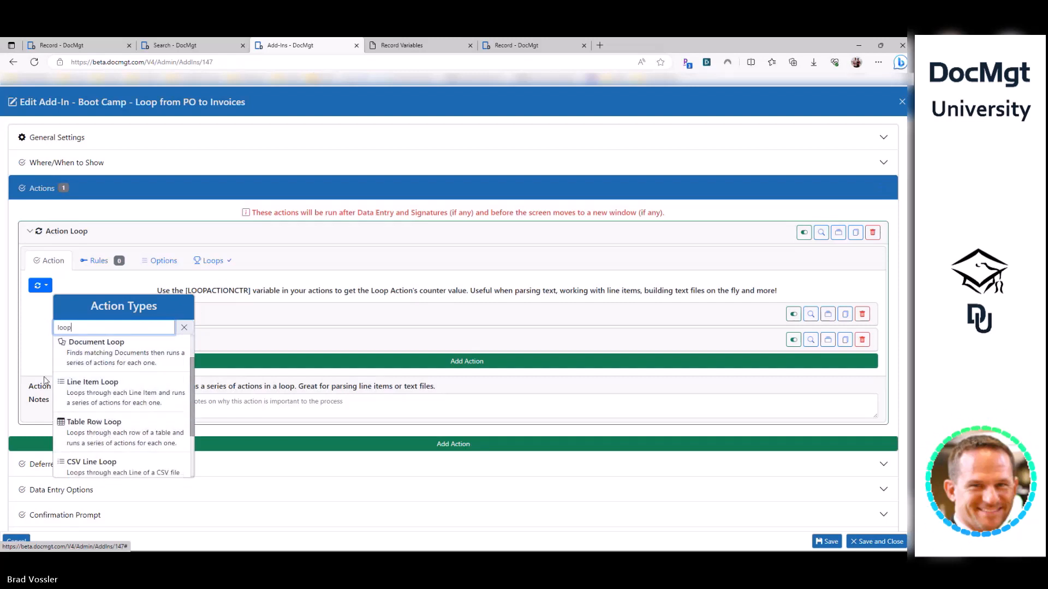
scroll(99, 390, down, 1)
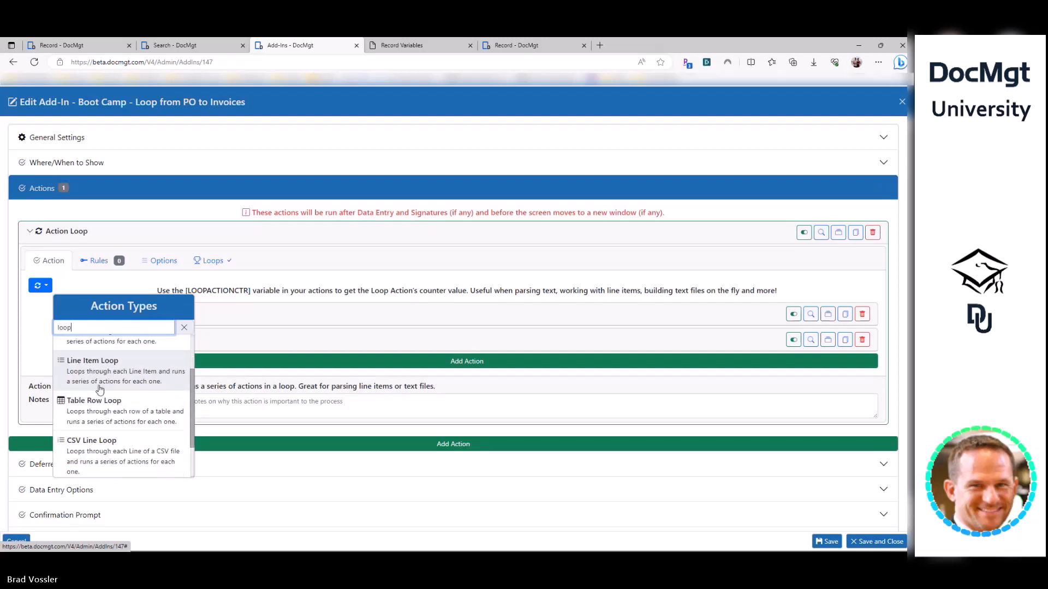
click(146, 417)
click(301, 338)
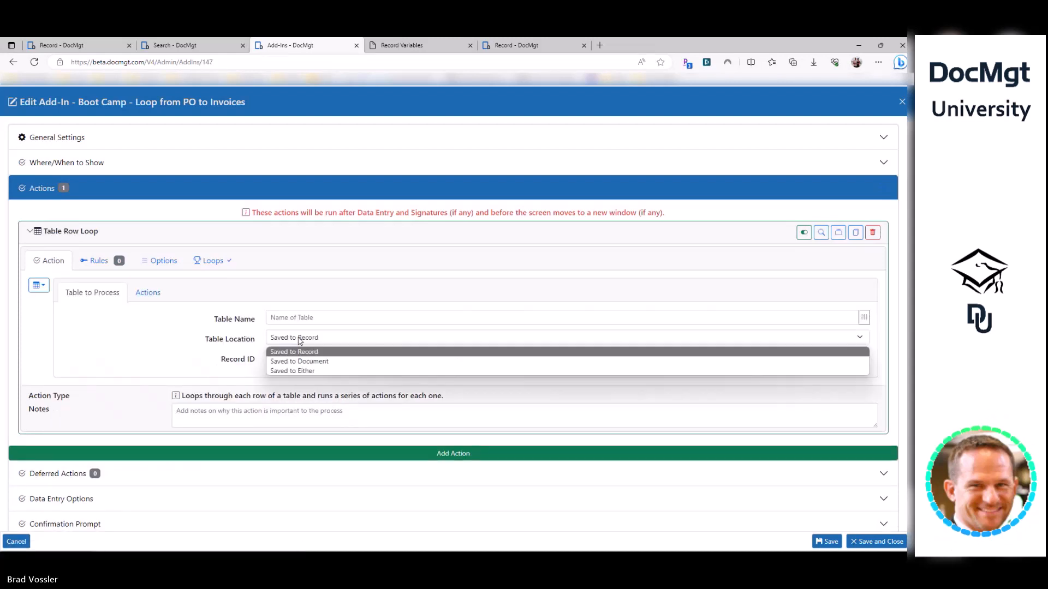
click(289, 337)
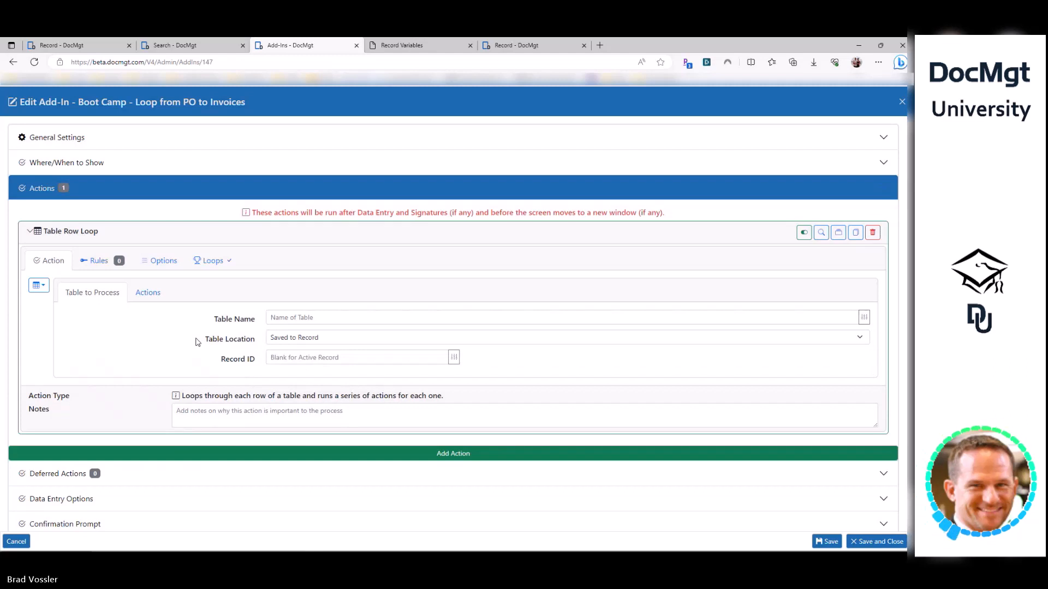
click(17, 542)
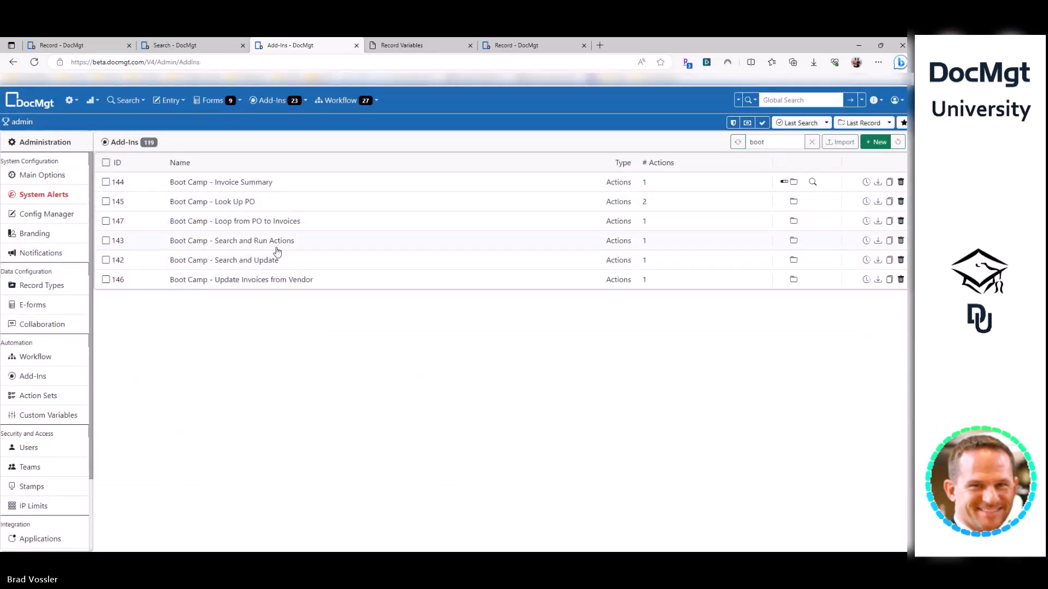
- Reopen the add-in and add a Record Field Update action after the Action Loop
click(285, 227)
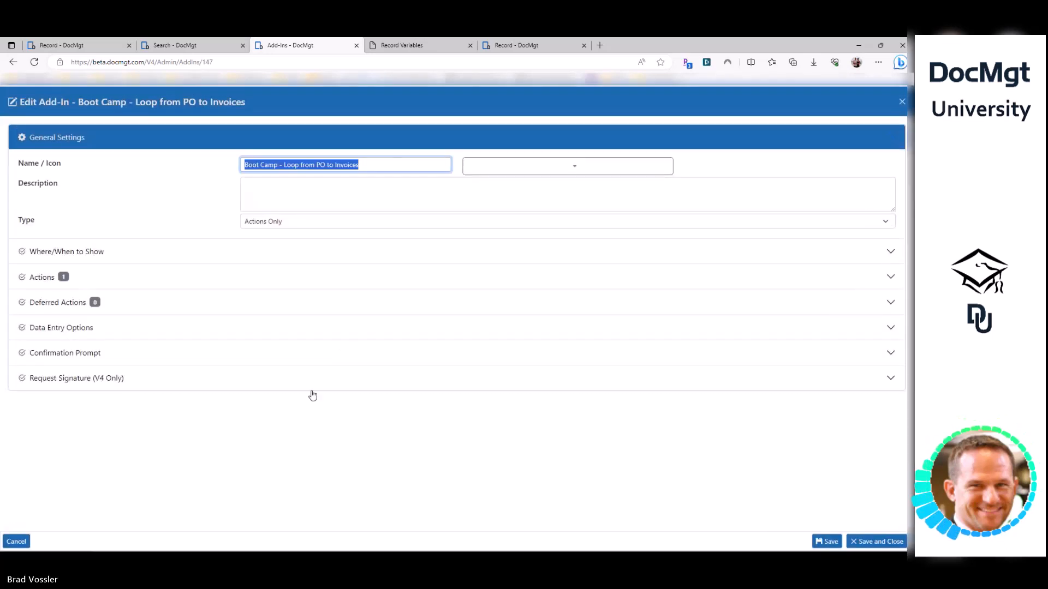
click(94, 281)
click(109, 264)
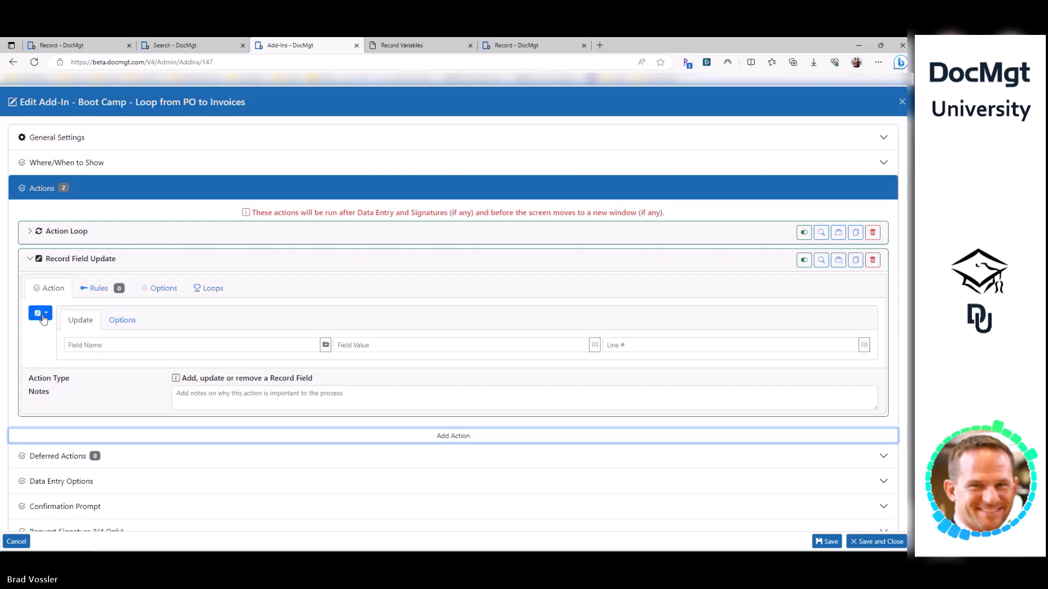
click(208, 289)
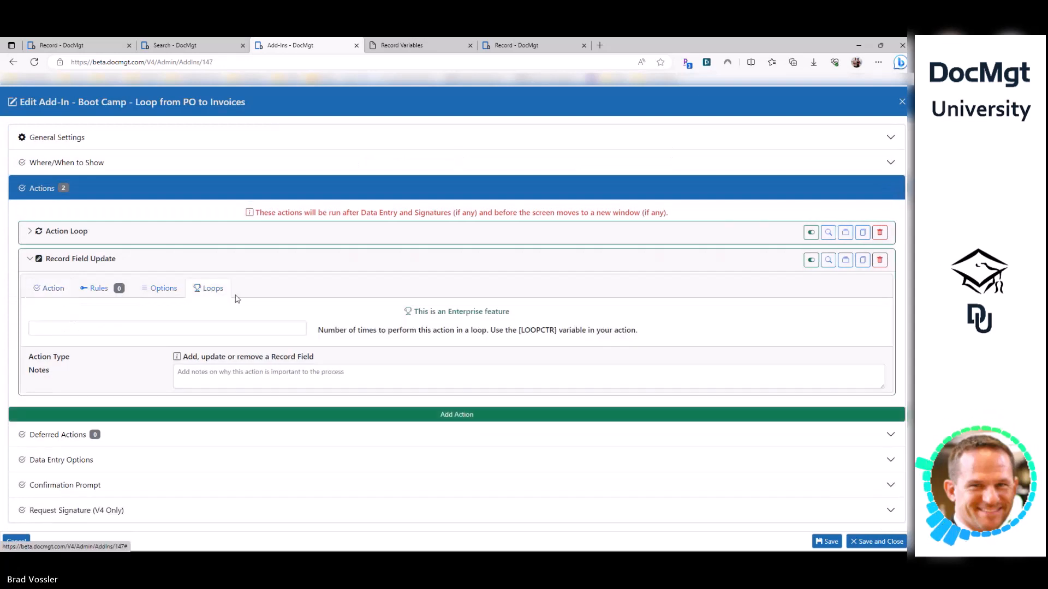
click(81, 240)
click(98, 241)
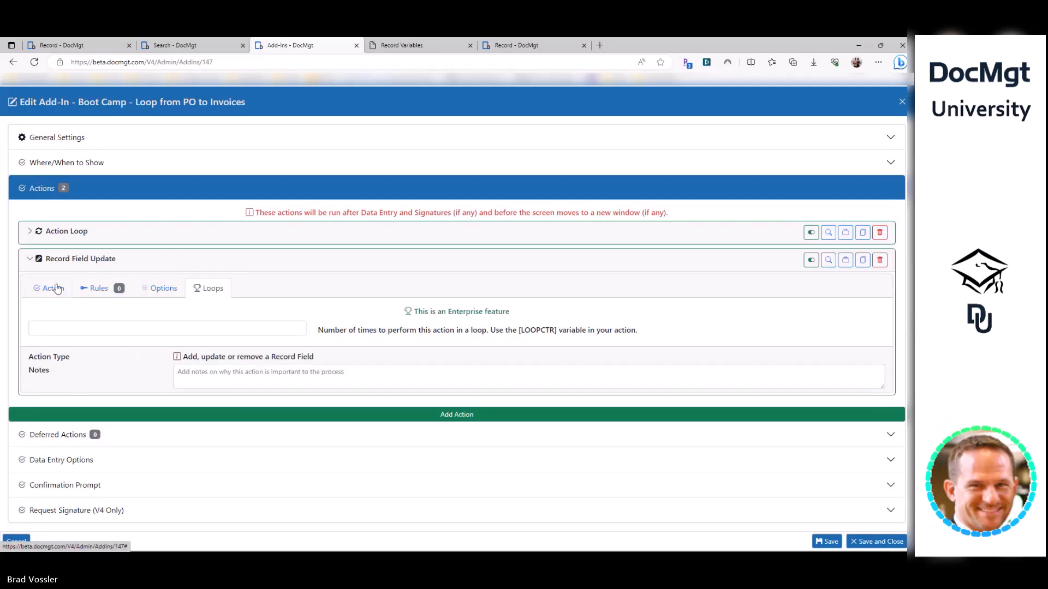
click(880, 260)
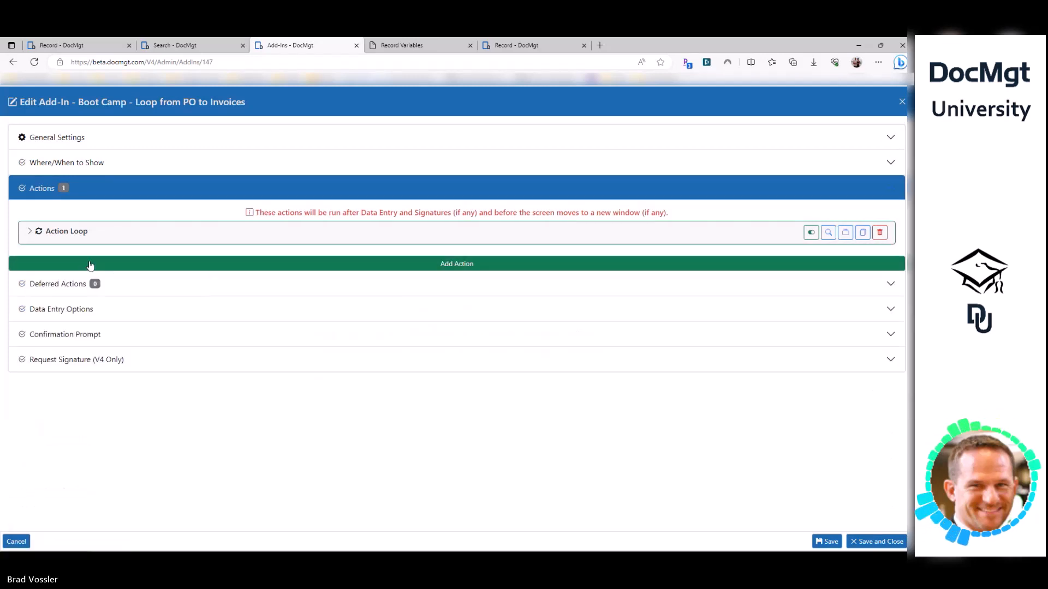
- Give the second action the Action Loop's [FIELDCOUNT(Invoice)] loop count
click(133, 239)
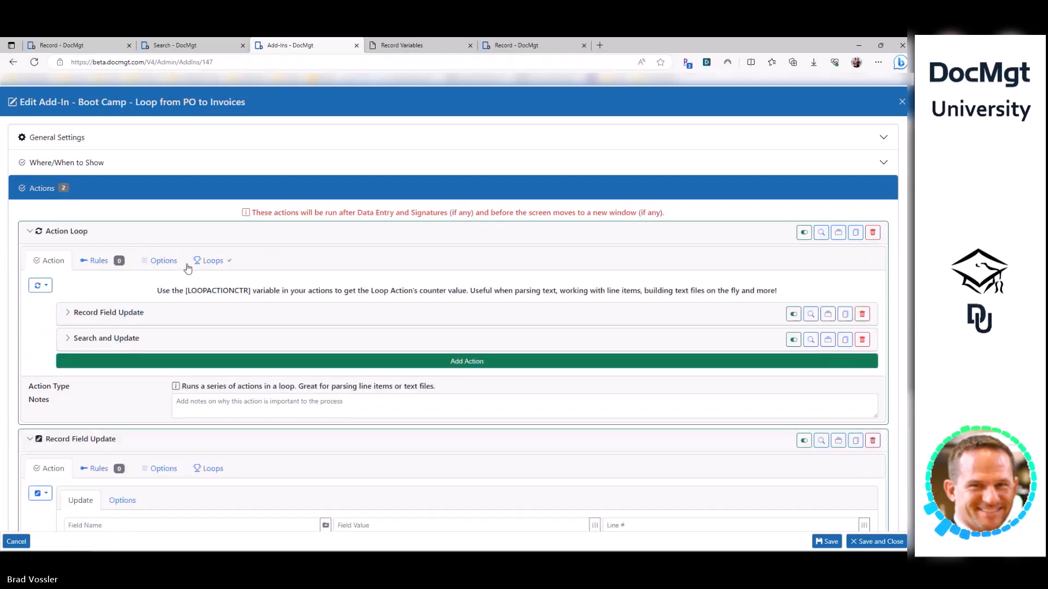
drag(141, 300, 5, 300)
key(ctrl+c)
click(72, 233)
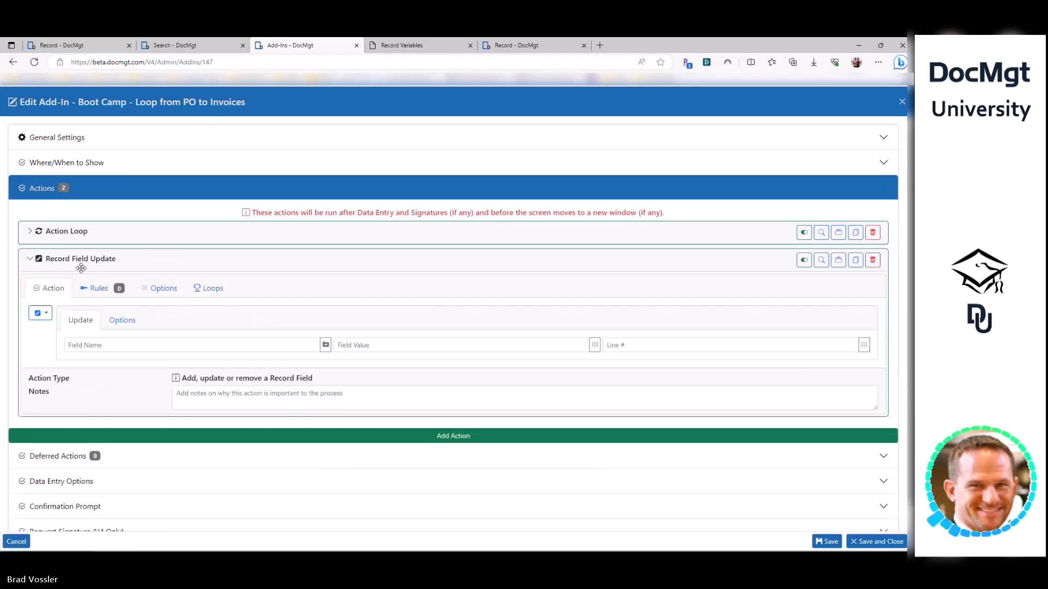
click(213, 288)
click(139, 328)
key(ctrl+v)
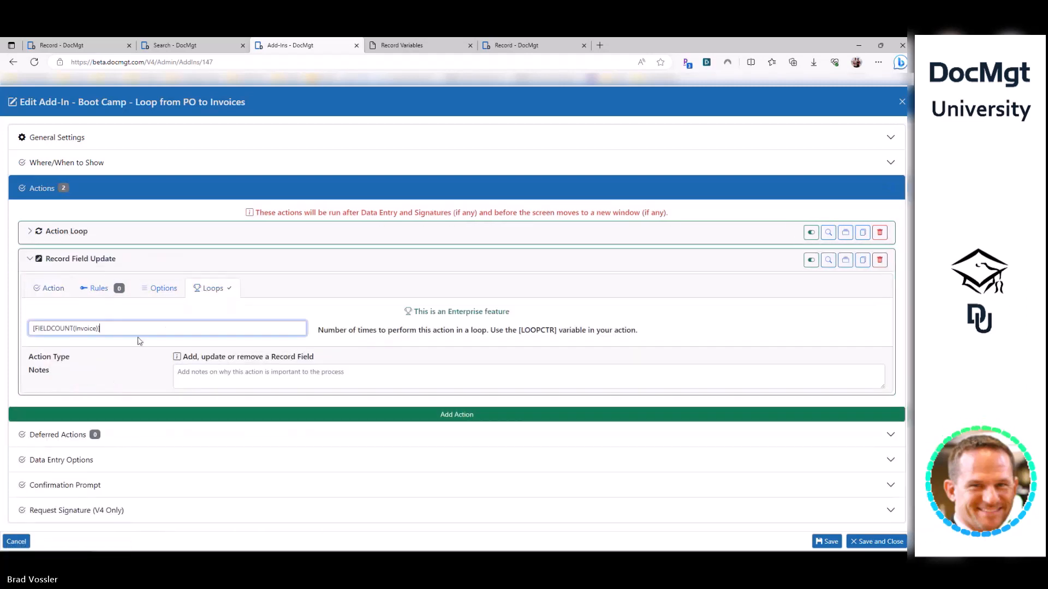
click(54, 289)
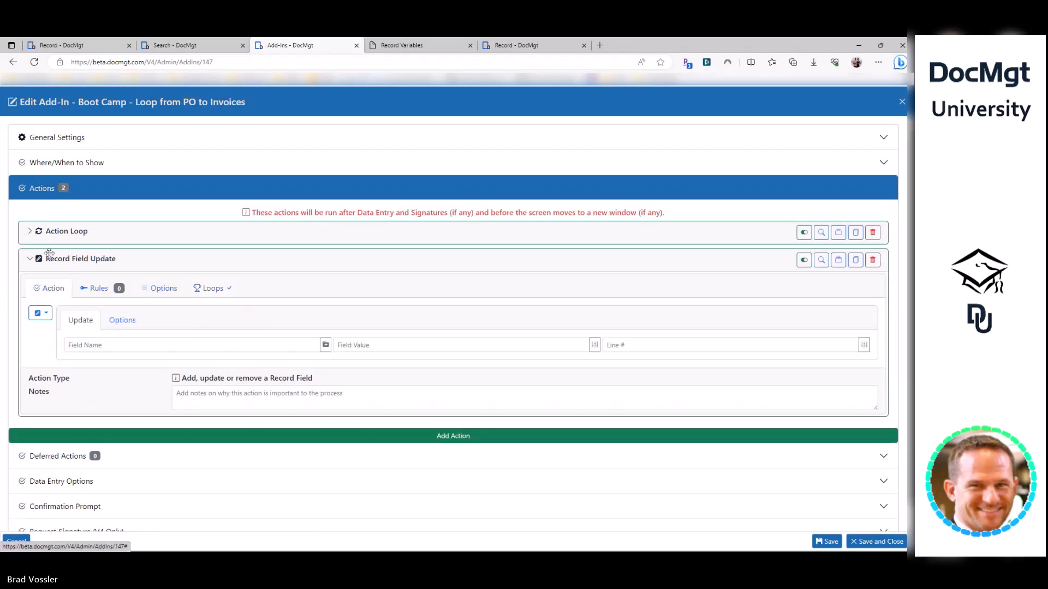
- Inspect the nested invoice field expression, then bring up the second action's action-type list
click(80, 231)
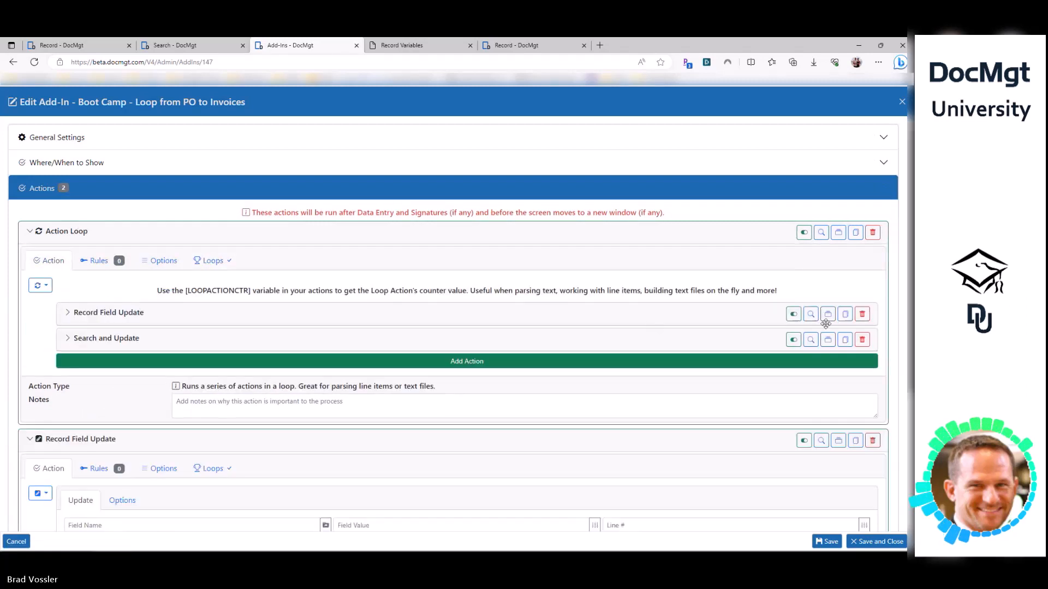
click(591, 312)
drag(468, 399, 350, 390)
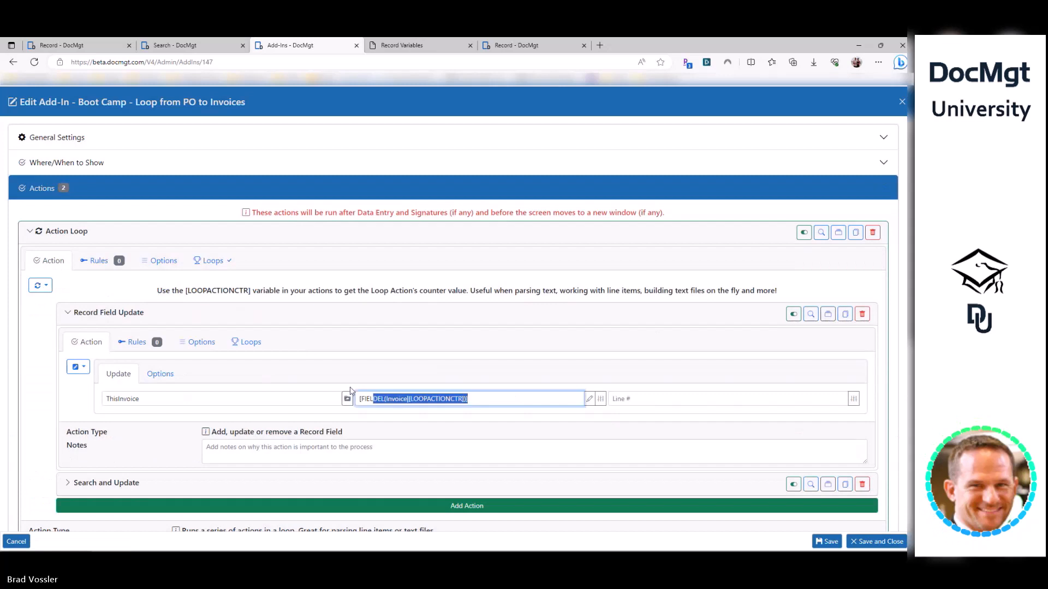
click(126, 232)
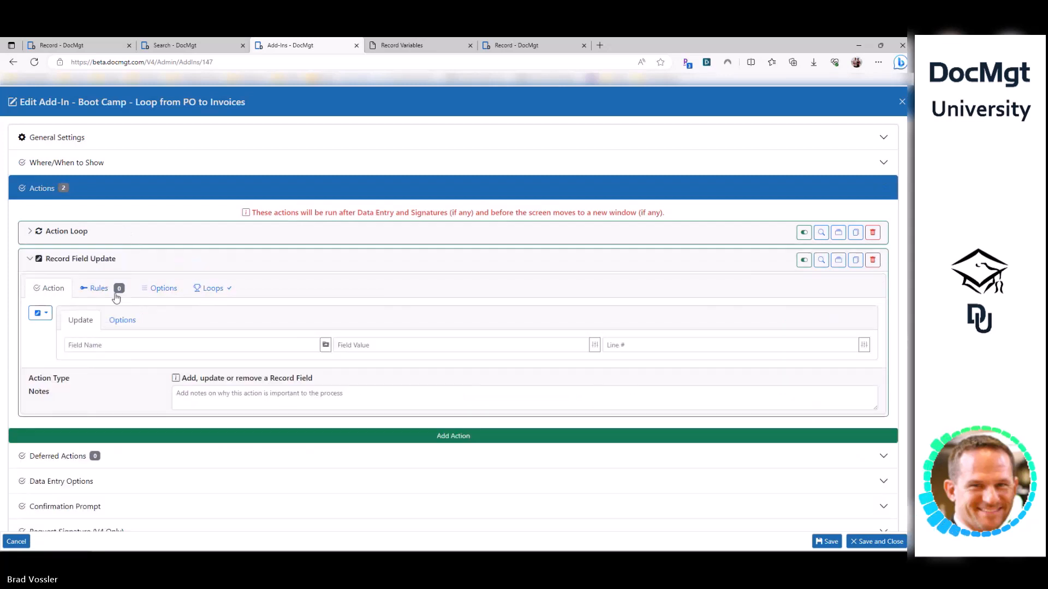
click(111, 345)
click(38, 313)
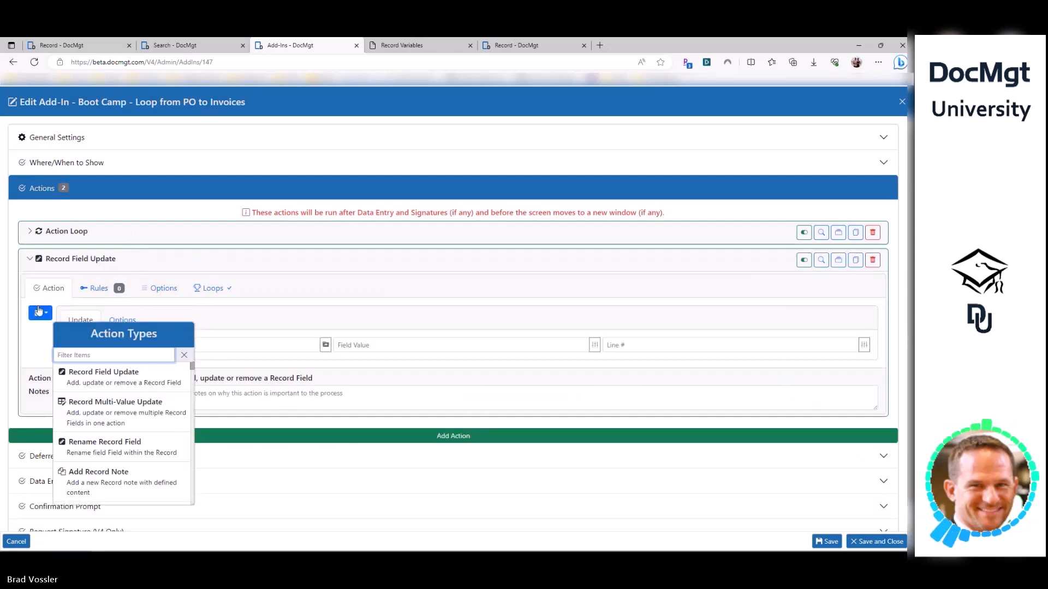
- Make the second action a Send Email and enter the recipient user in Email To
text(email)
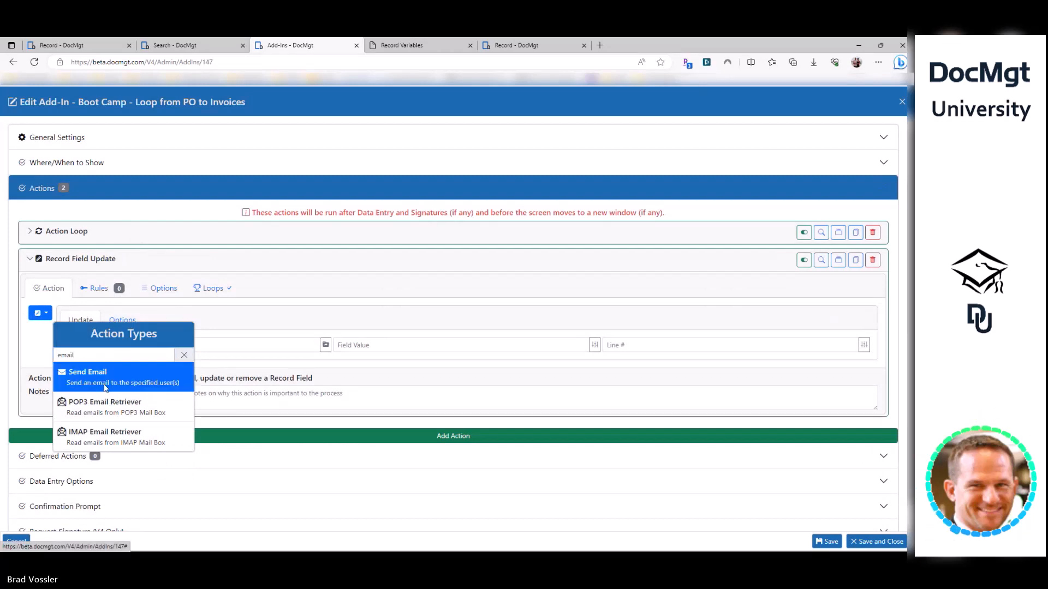
click(87, 376)
click(185, 312)
key(Tab)
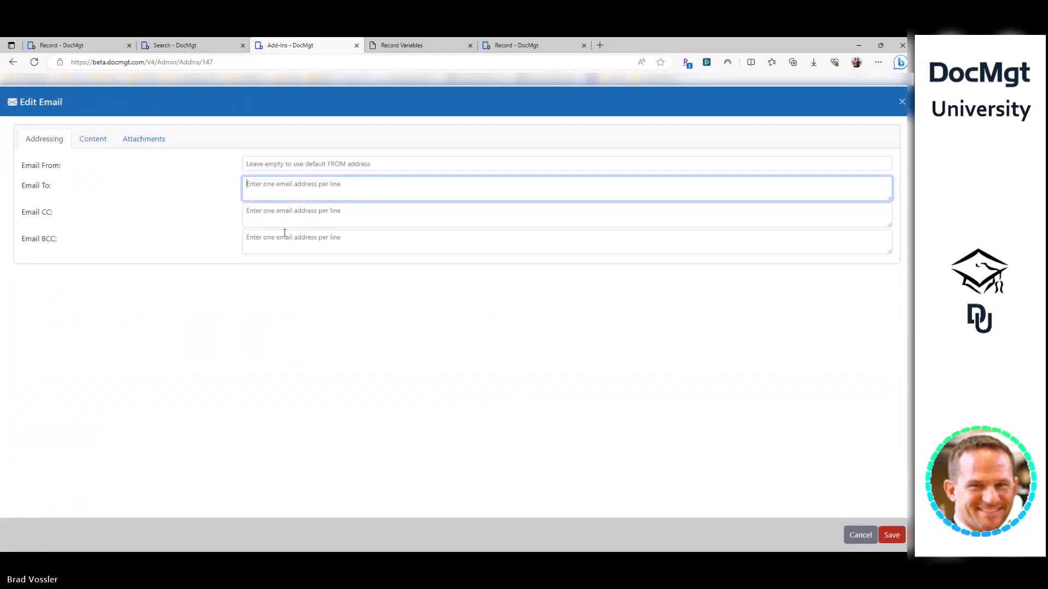
text(bv)
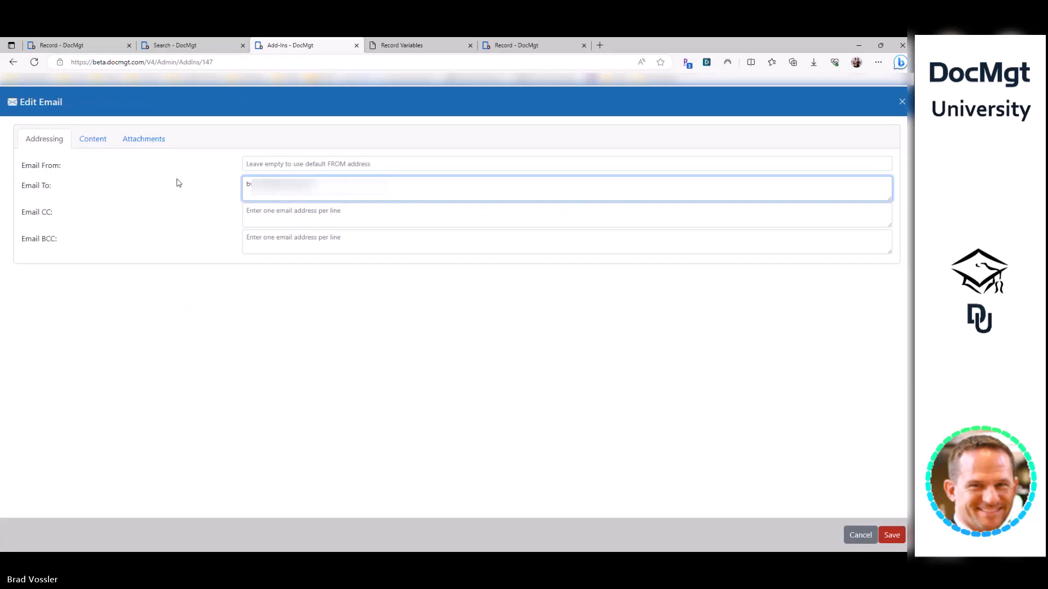
- Set the subject to 'Invoice # [LOOPACTIONCTR]' and the body to 'INV:' plus the invoice field expression
click(94, 139)
text([FIELDEL(Invoice|[LOOPACTIONCTR])])
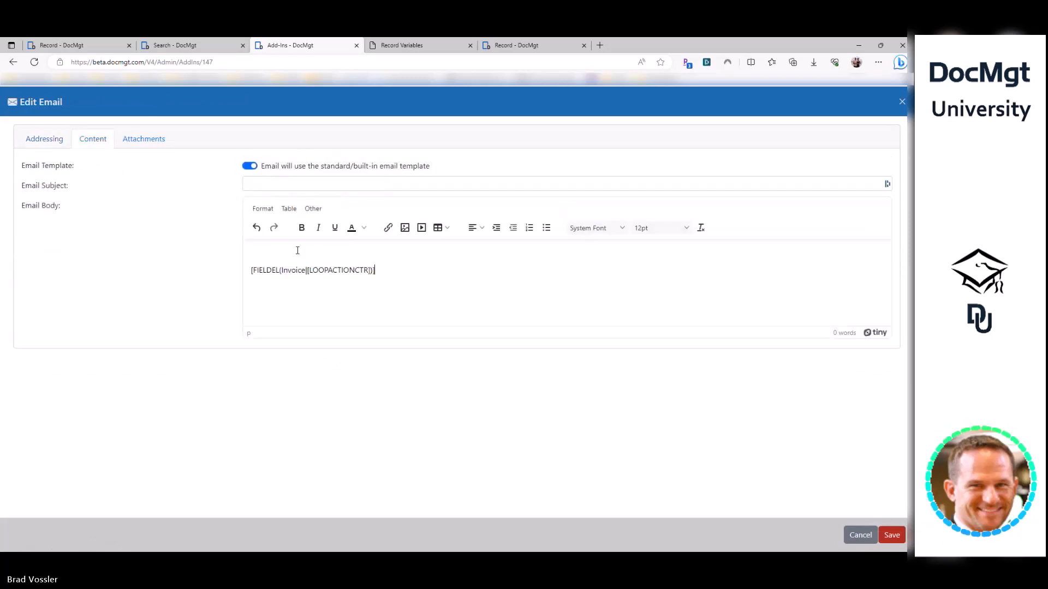
key(shift+Tab)
text(Inov)
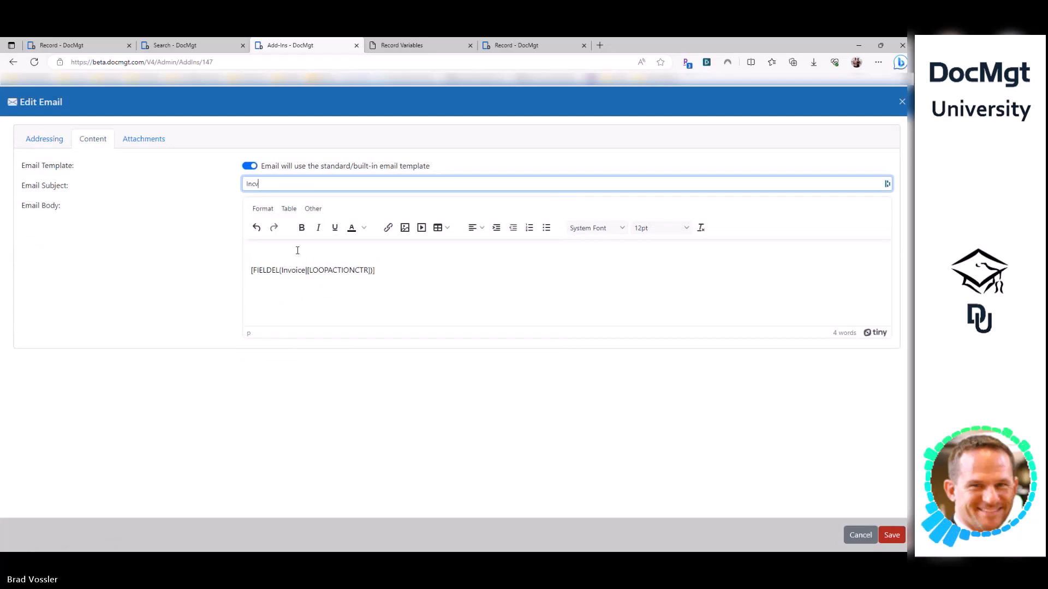
text(ice)
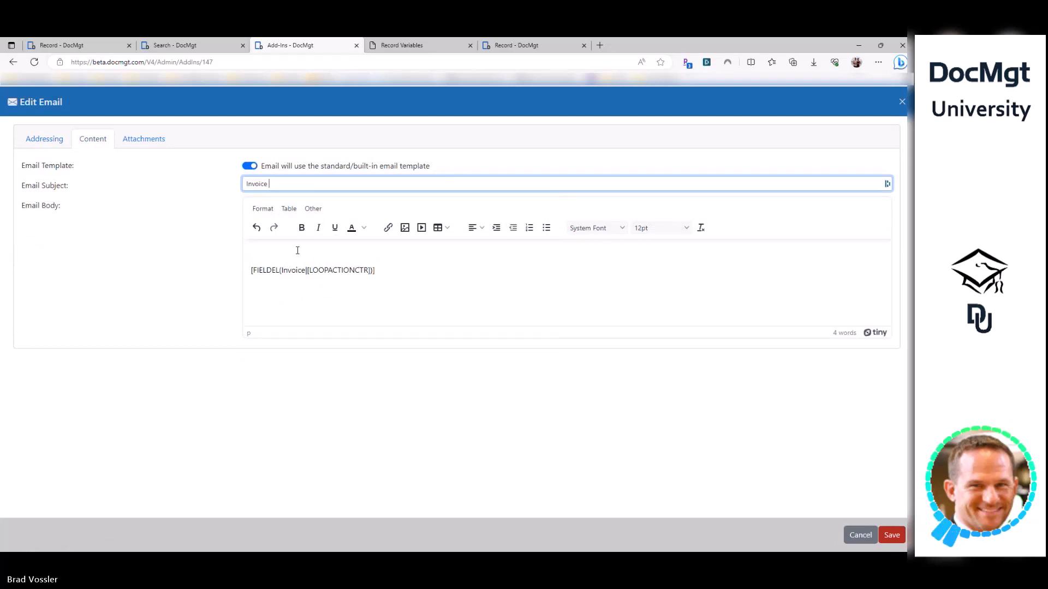
text( # [)
double_click(339, 270)
key(ctrl+c)
click(300, 185)
key(ctrl+v)
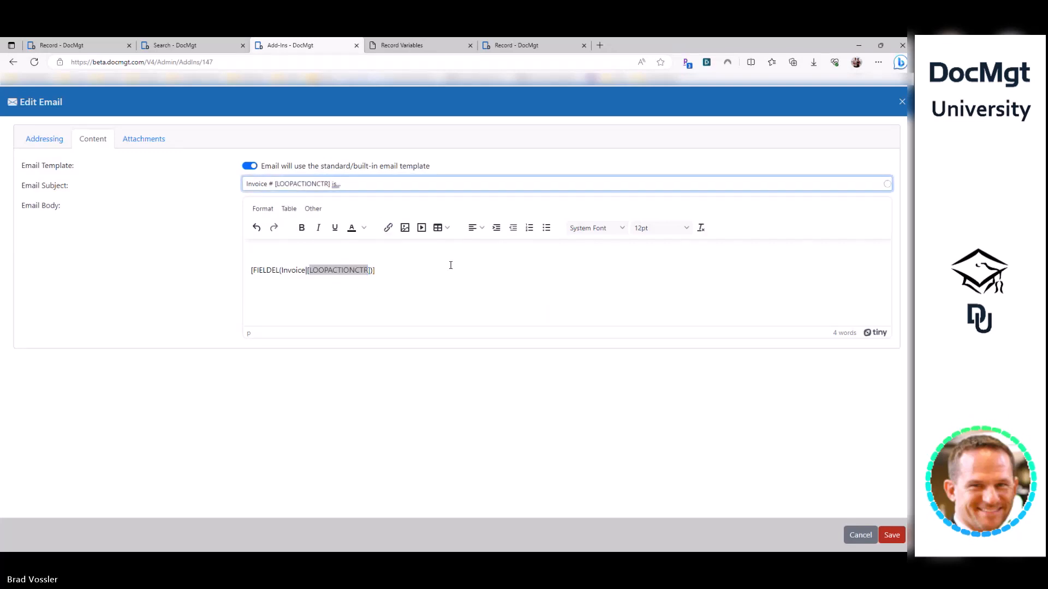
triple_click(429, 271)
key(Up)
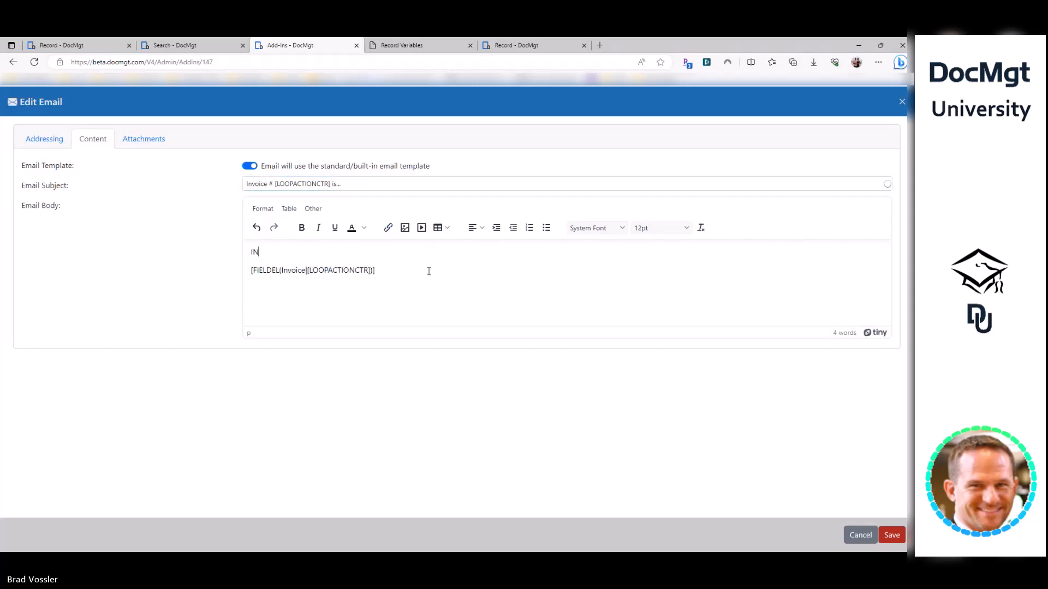
key(Delete)
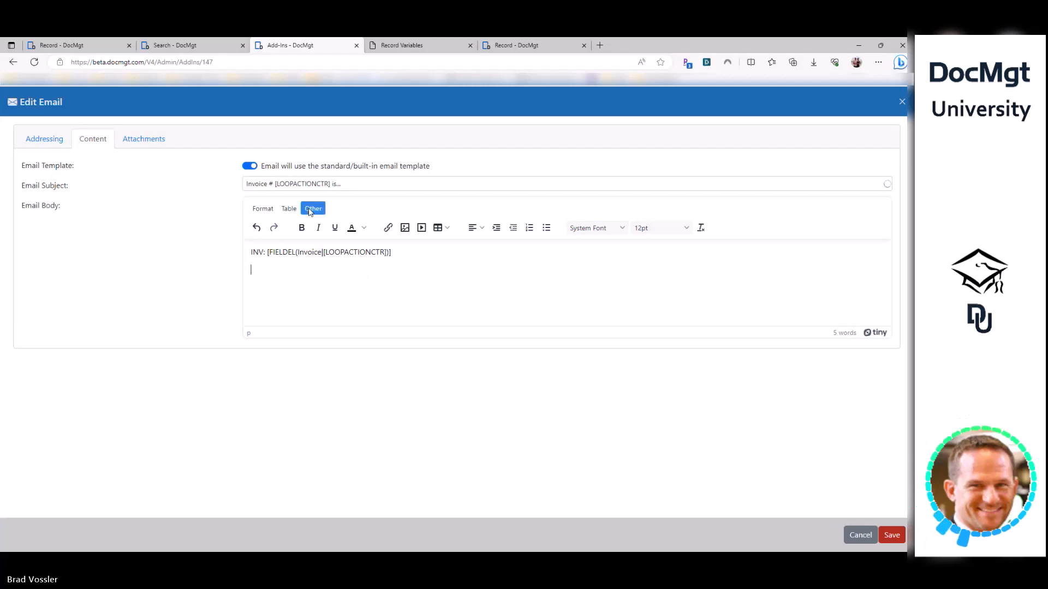
- Tidy the subject and body text, dismiss the browser autofill menu, and save the email details
drag(275, 184, 290, 184)
click(304, 183)
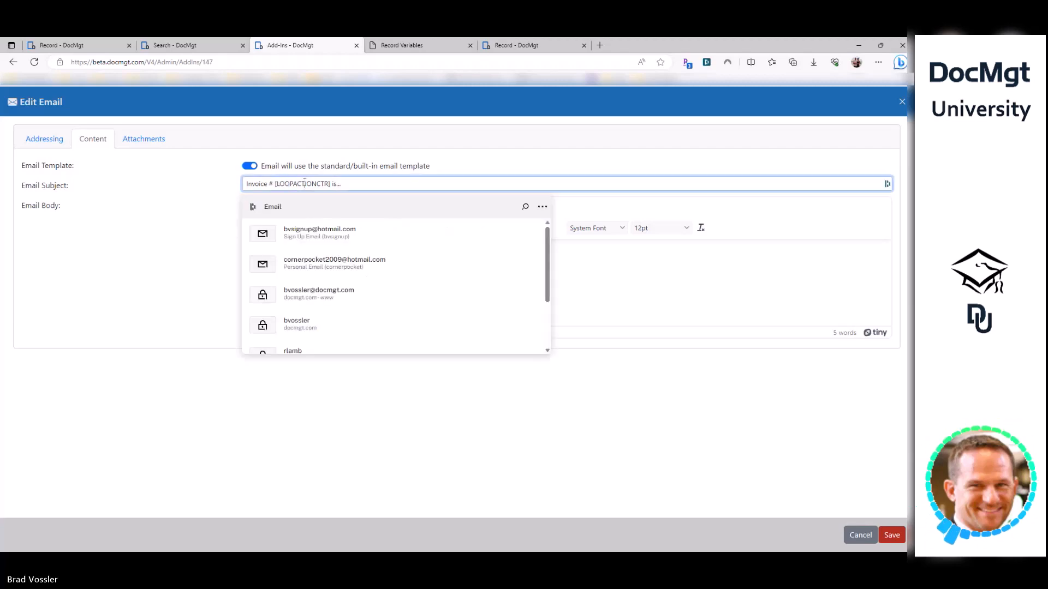
click(542, 206)
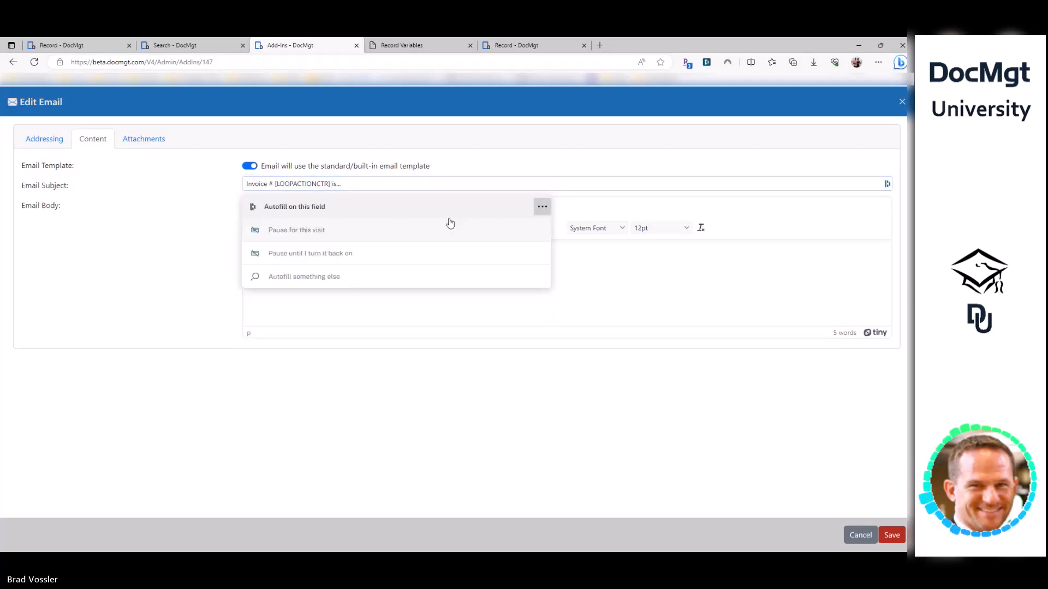
click(372, 230)
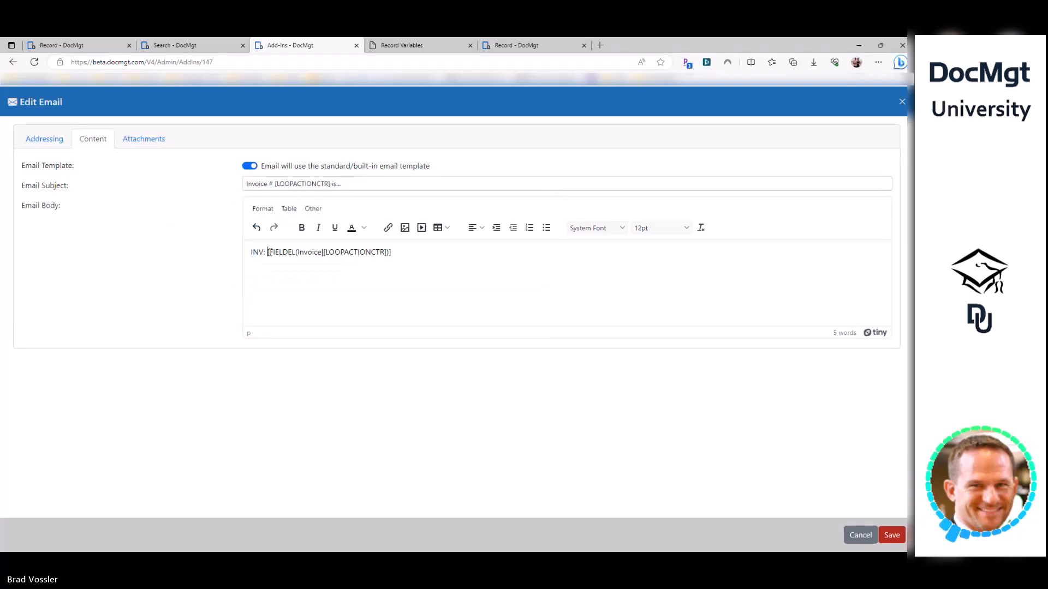
drag(266, 253, 403, 249)
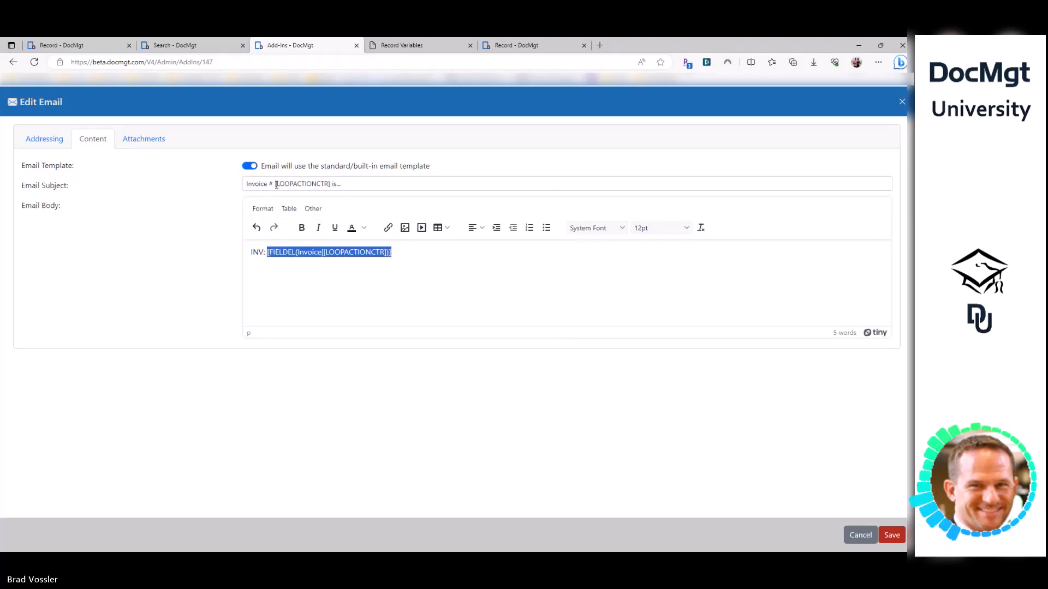
click(250, 268)
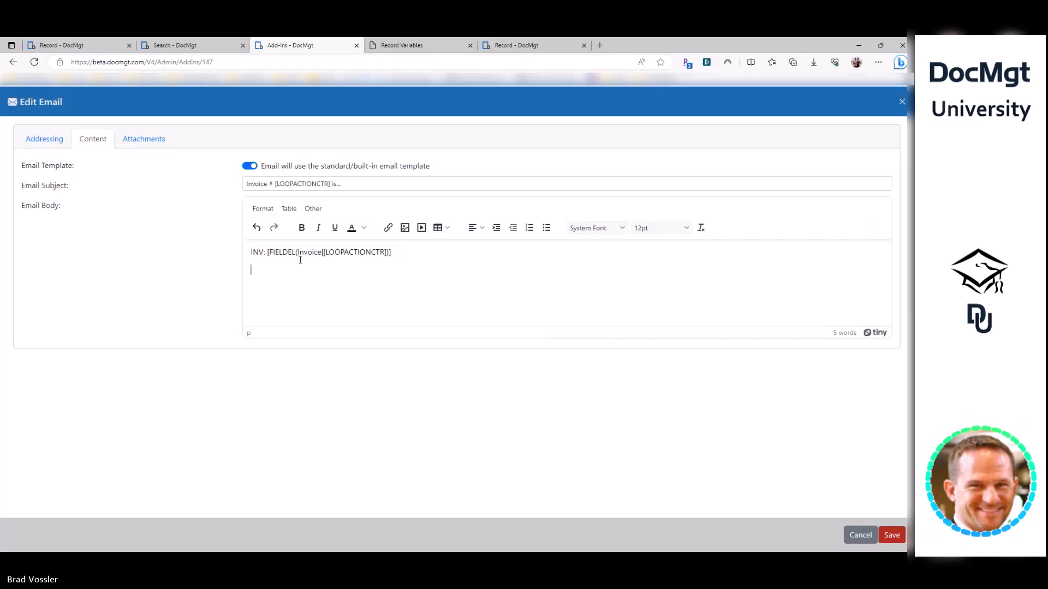
click(891, 536)
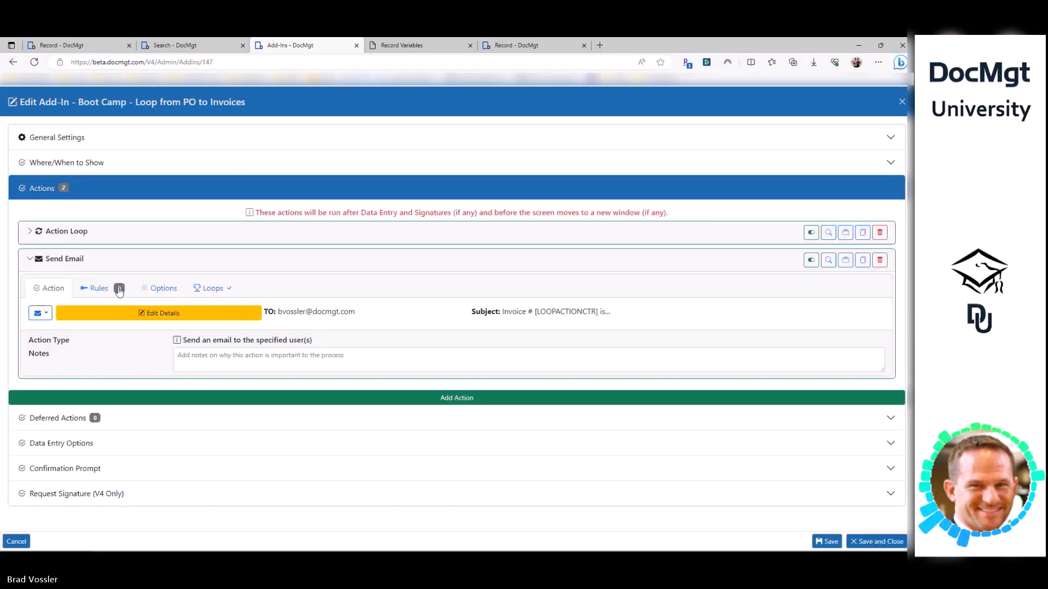
- Review the Send Email action's loop count and email content without making changes
click(213, 288)
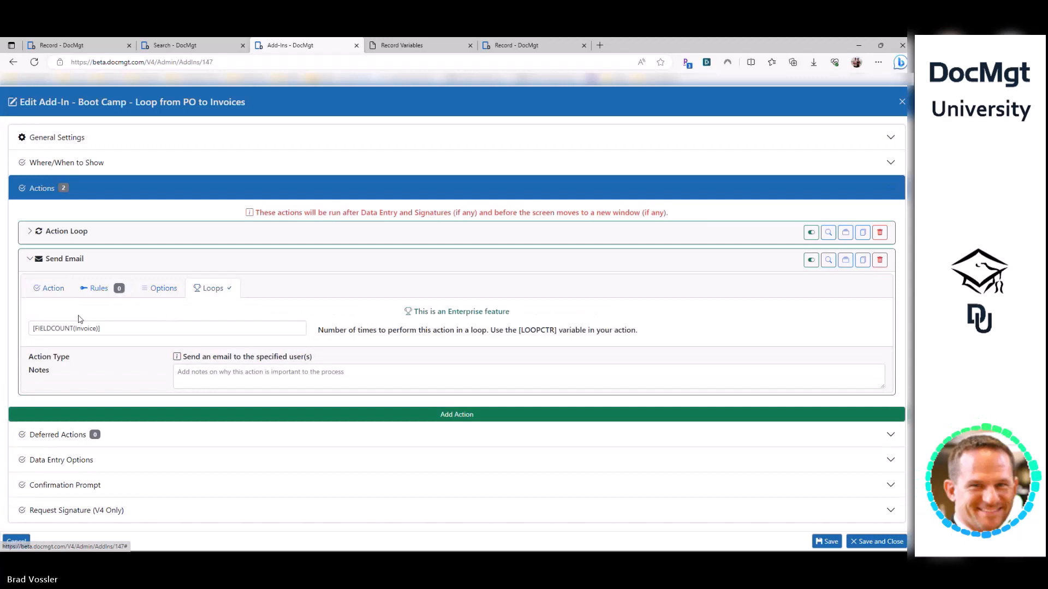
click(61, 291)
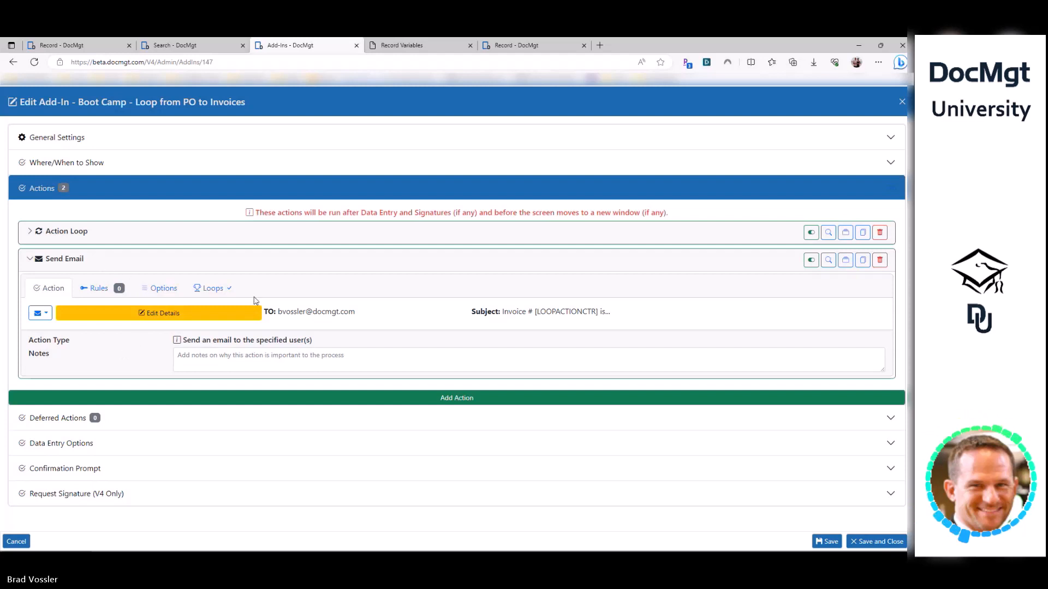
click(214, 289)
drag(131, 330, 27, 318)
click(53, 288)
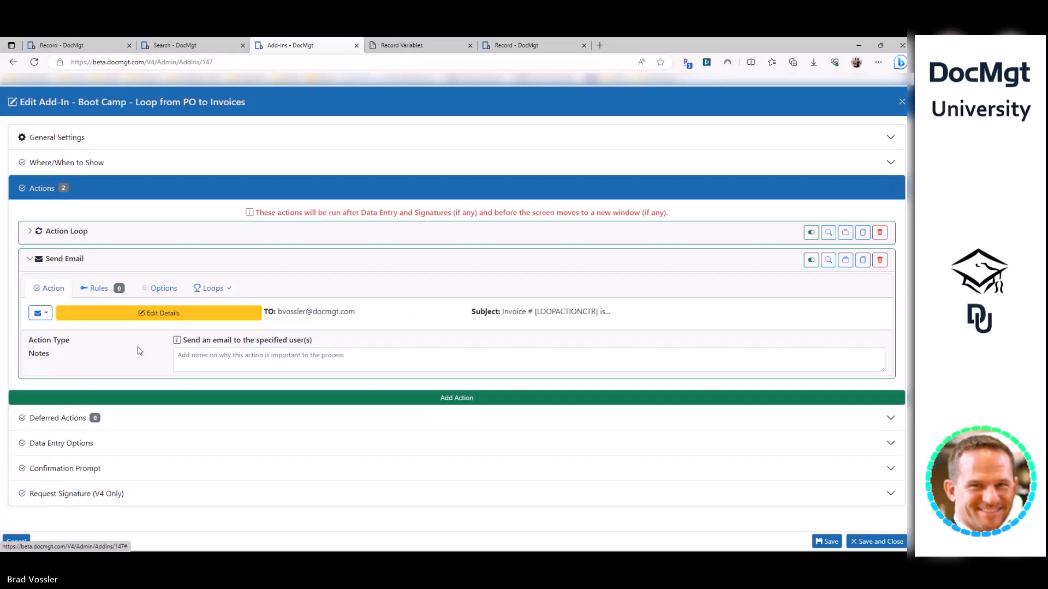
click(156, 310)
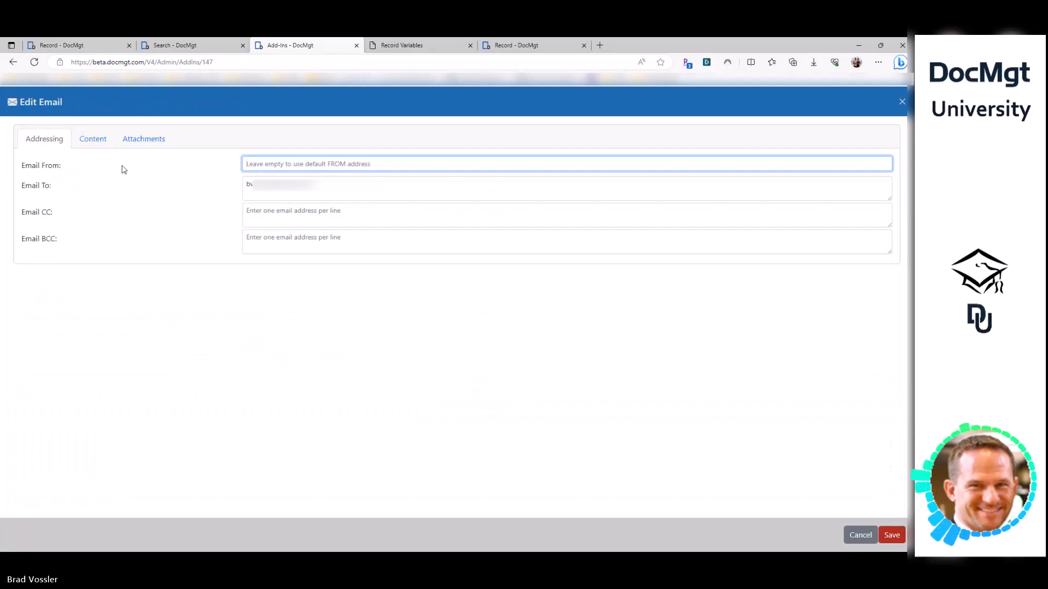
click(84, 144)
key(Escape)
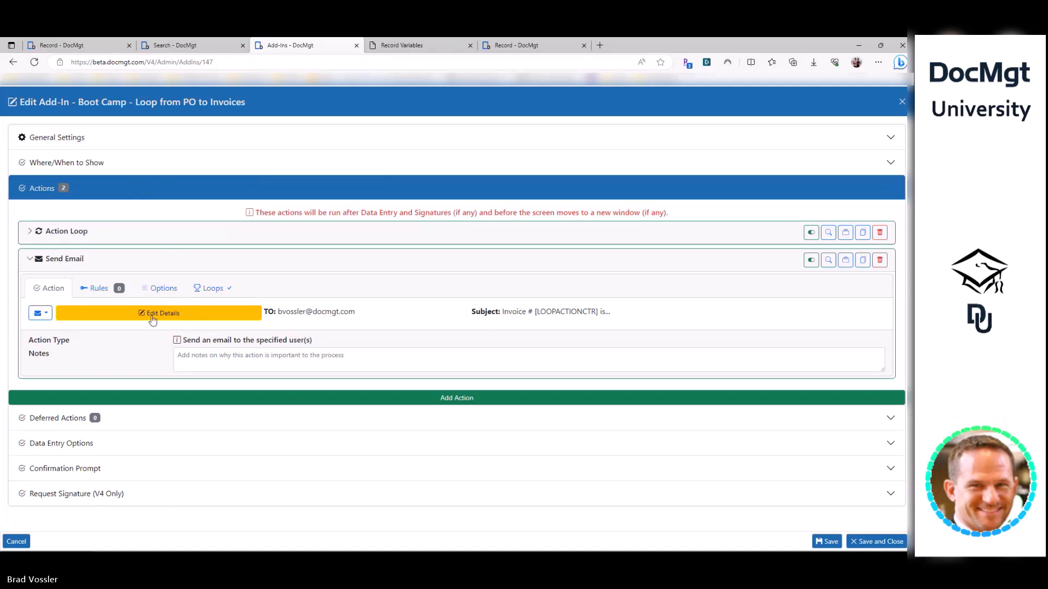
click(90, 258)
click(105, 257)
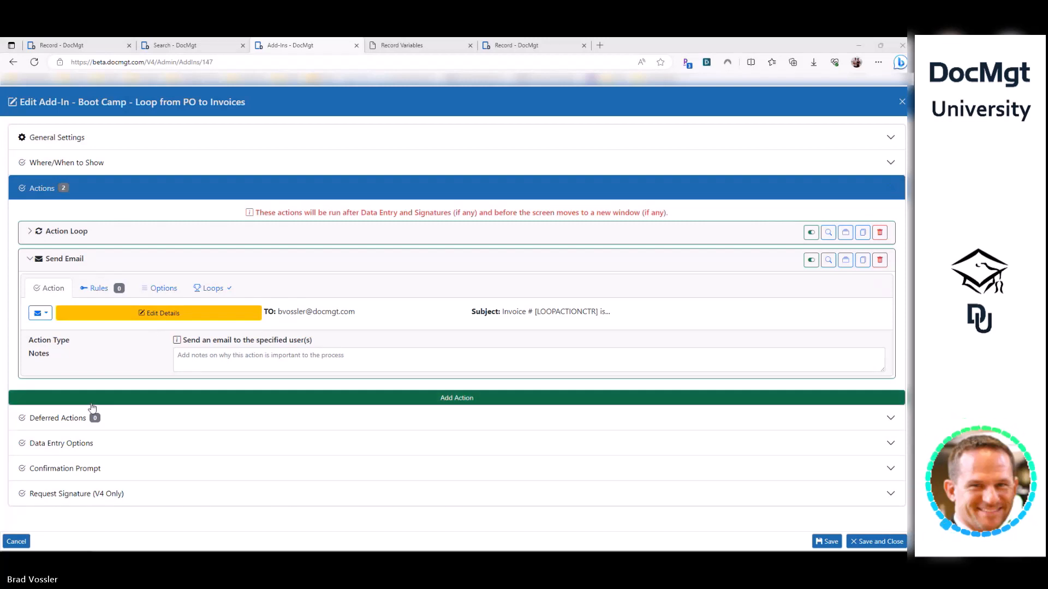
- Add a third action to the add-in as a Line Item Loop
click(47, 400)
click(40, 447)
text(line item)
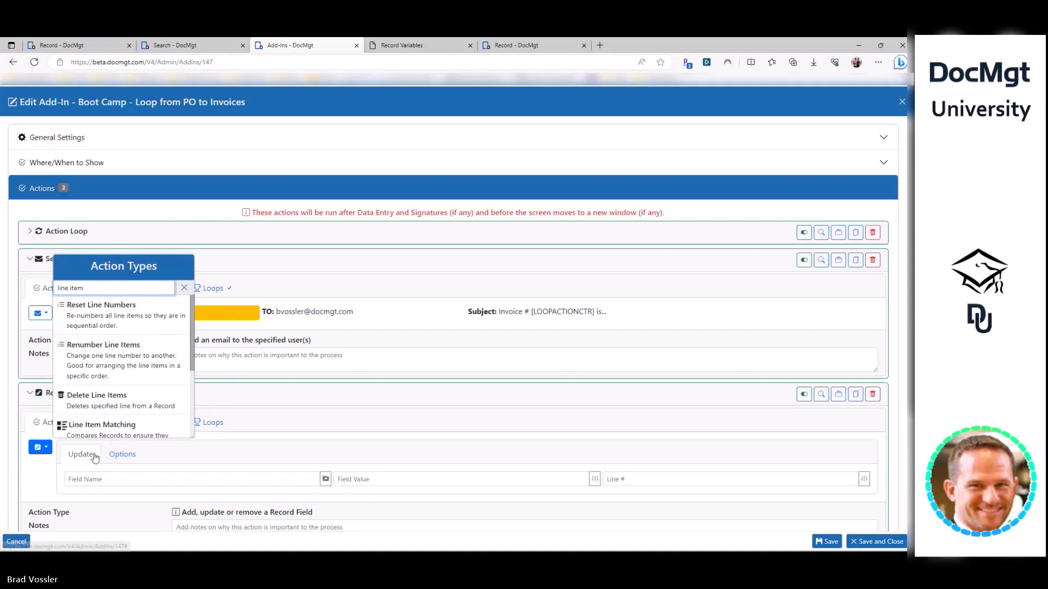
scroll(124, 374, down, 5)
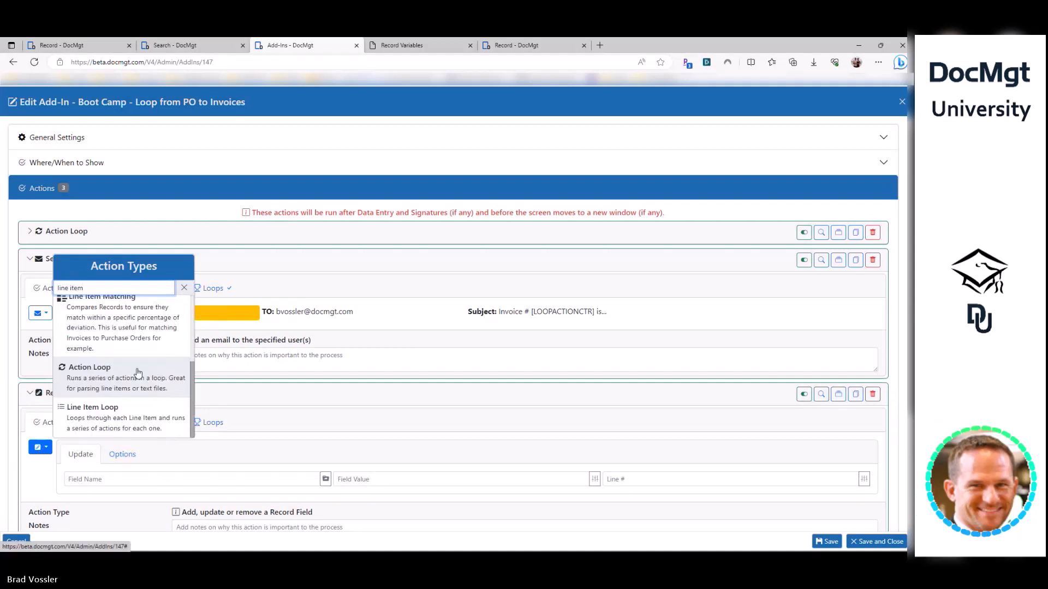
click(119, 355)
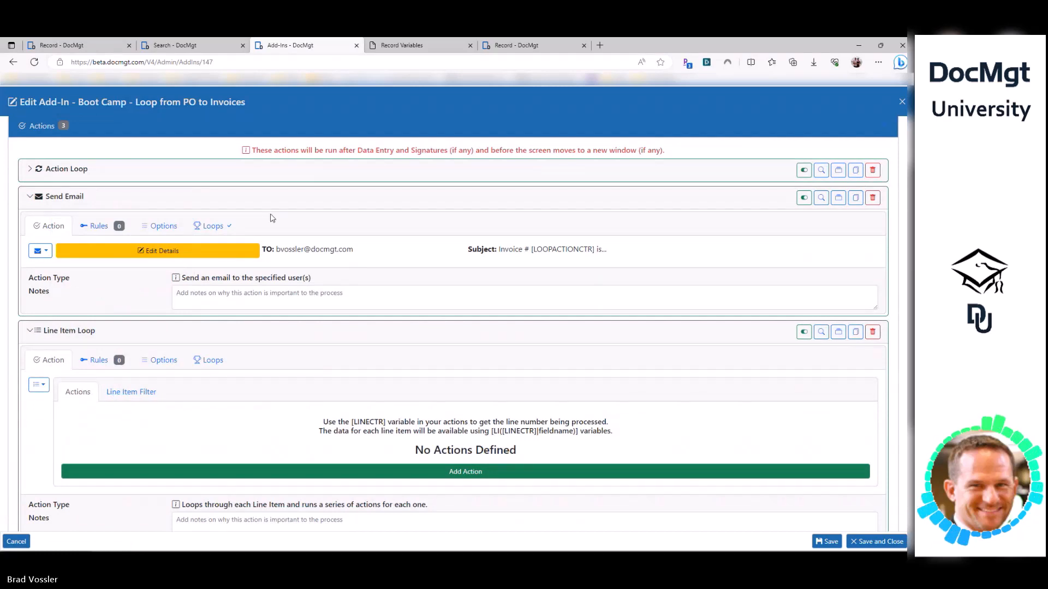
- Show the [LOOPACTIONCTR] variable in the Action Loop and [LOOPCTR] in the Send Email loop settings
click(176, 172)
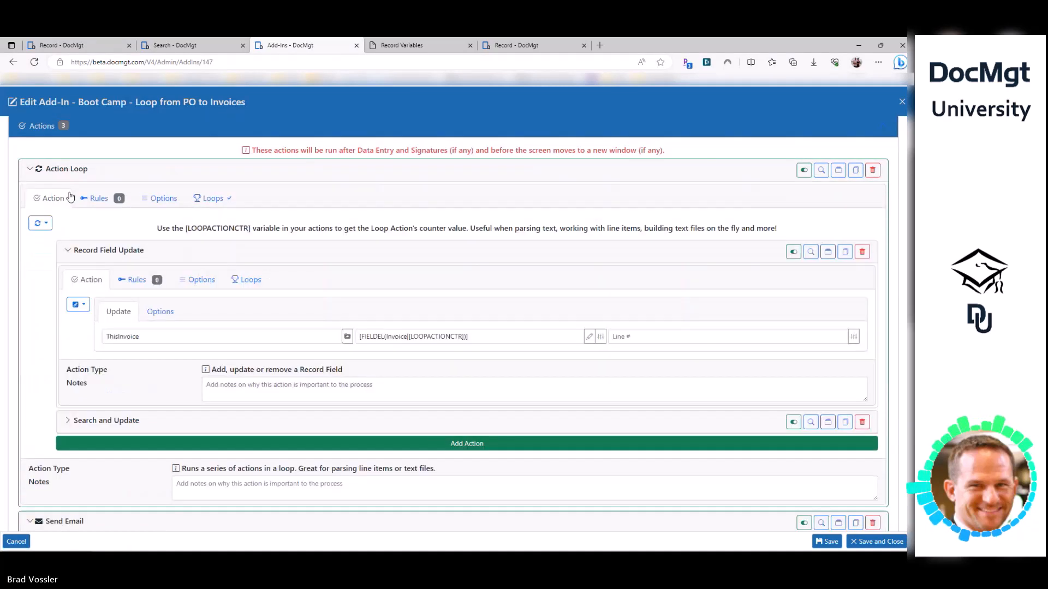
drag(188, 229, 252, 230)
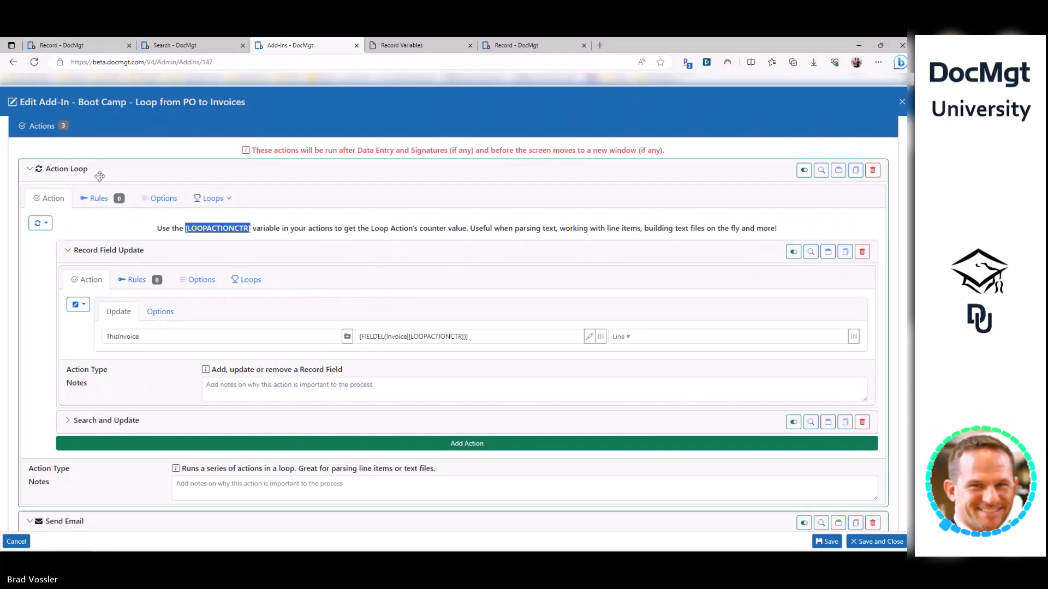
click(82, 169)
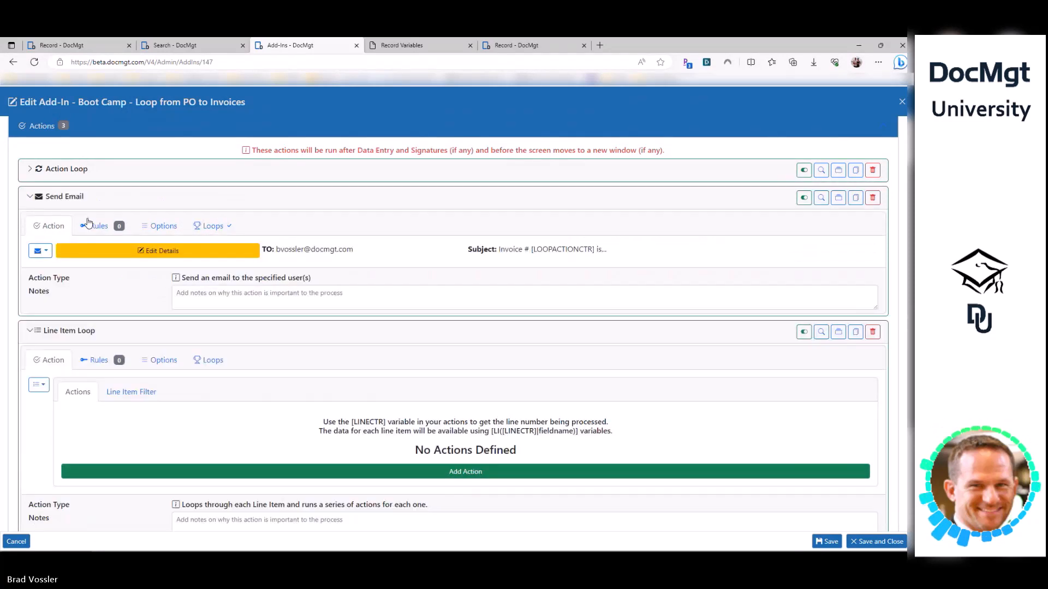
click(208, 227)
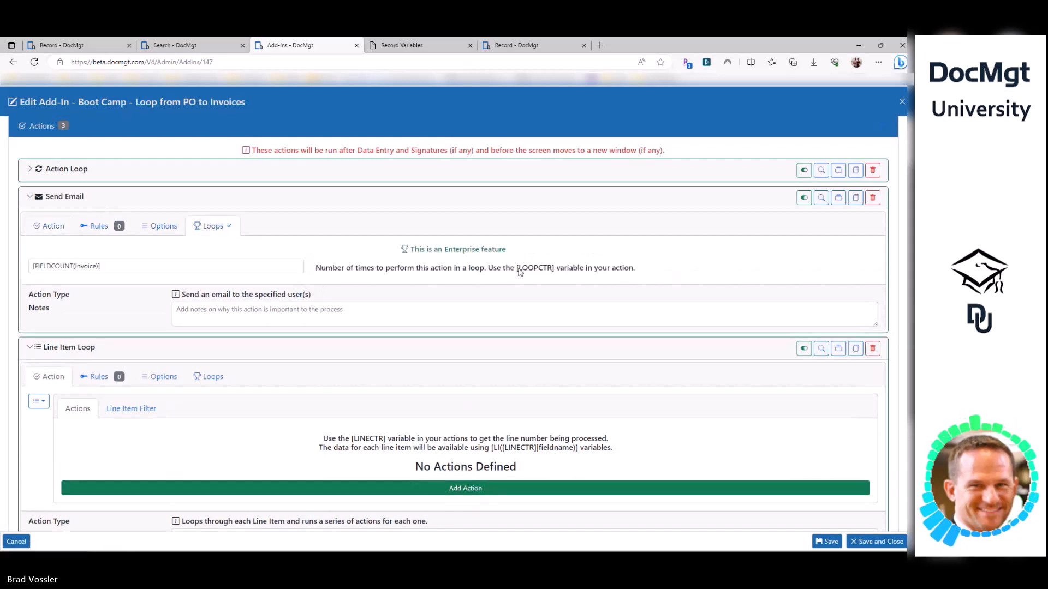
drag(518, 269, 549, 269)
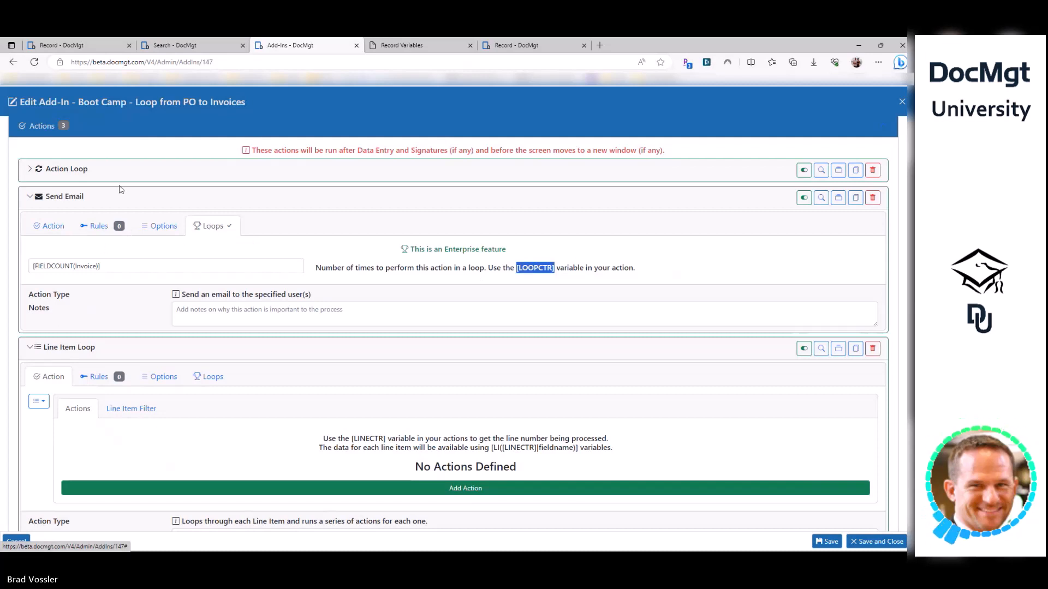
- Set the Action Loop's inner Record Field Update to repeat 5 times
click(114, 170)
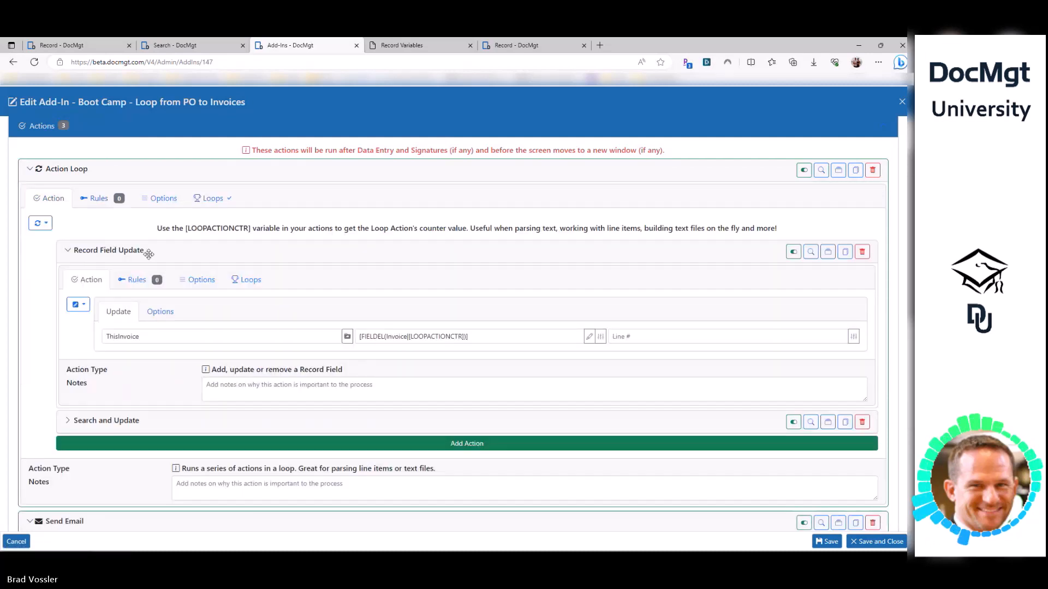
click(247, 279)
click(243, 320)
text(5)
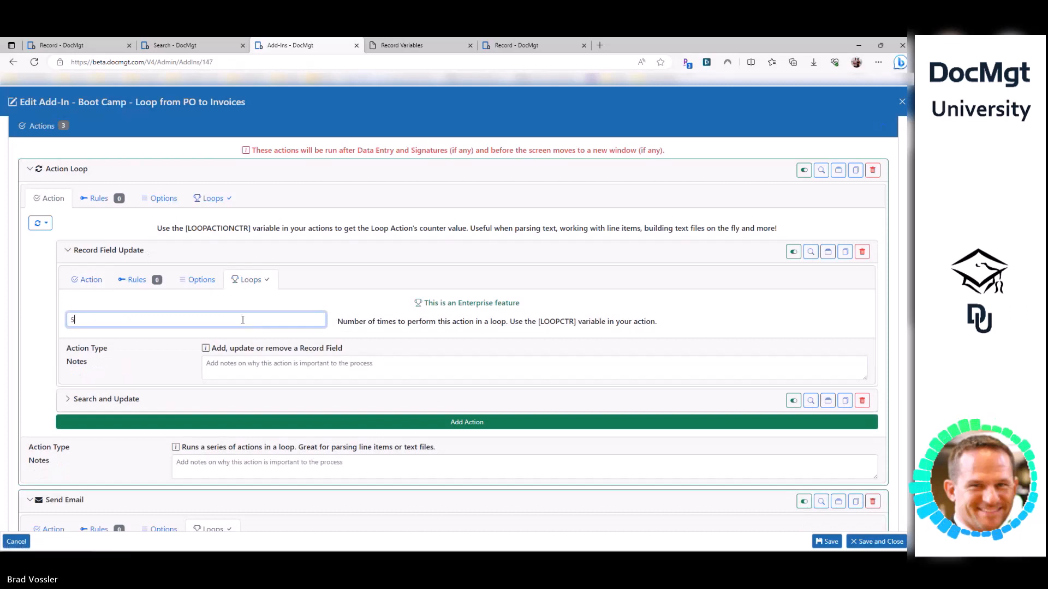
drag(539, 323, 577, 323)
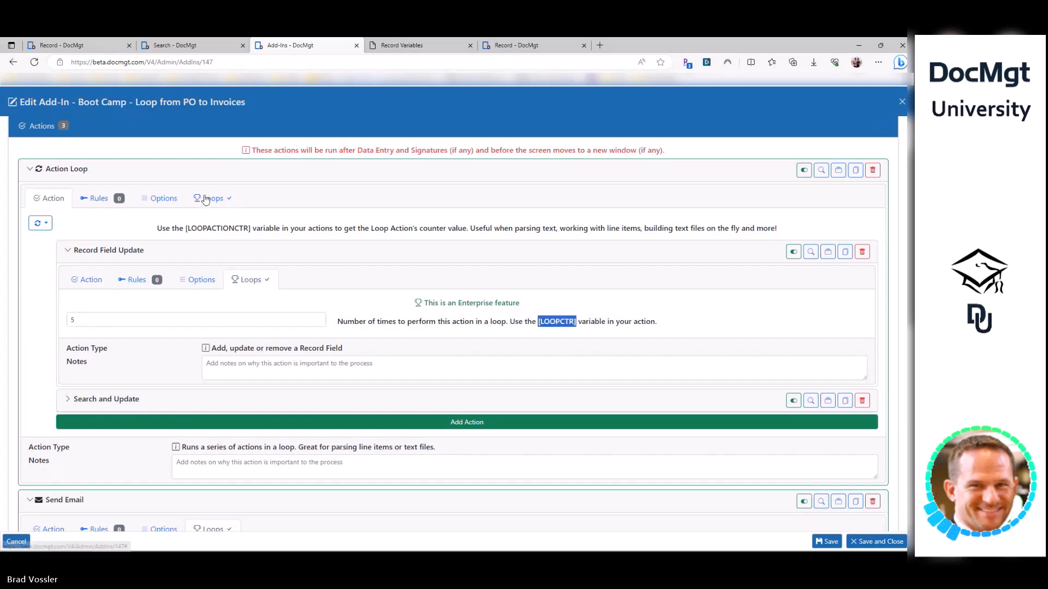
- Collapse the Action Loop and Send Email, then add a Record Field Update inside the Line Item Loop
click(178, 173)
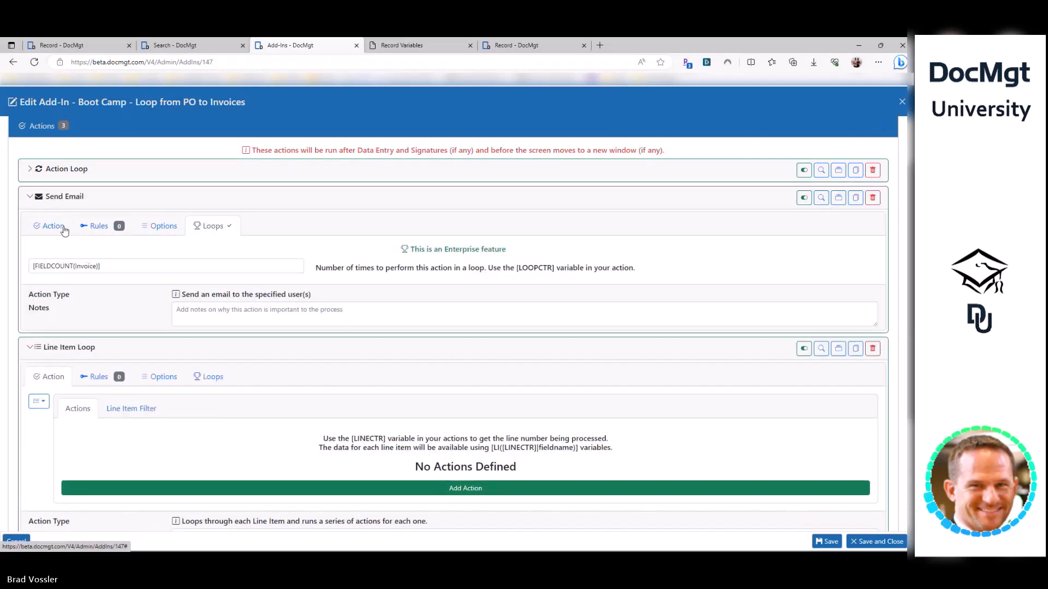
click(62, 197)
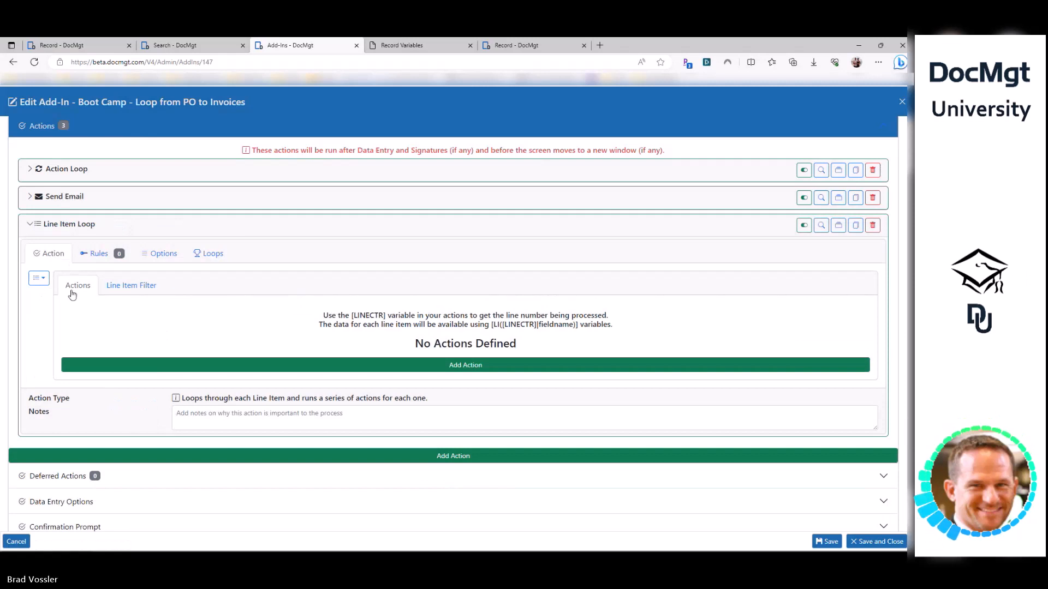
drag(386, 315, 356, 316)
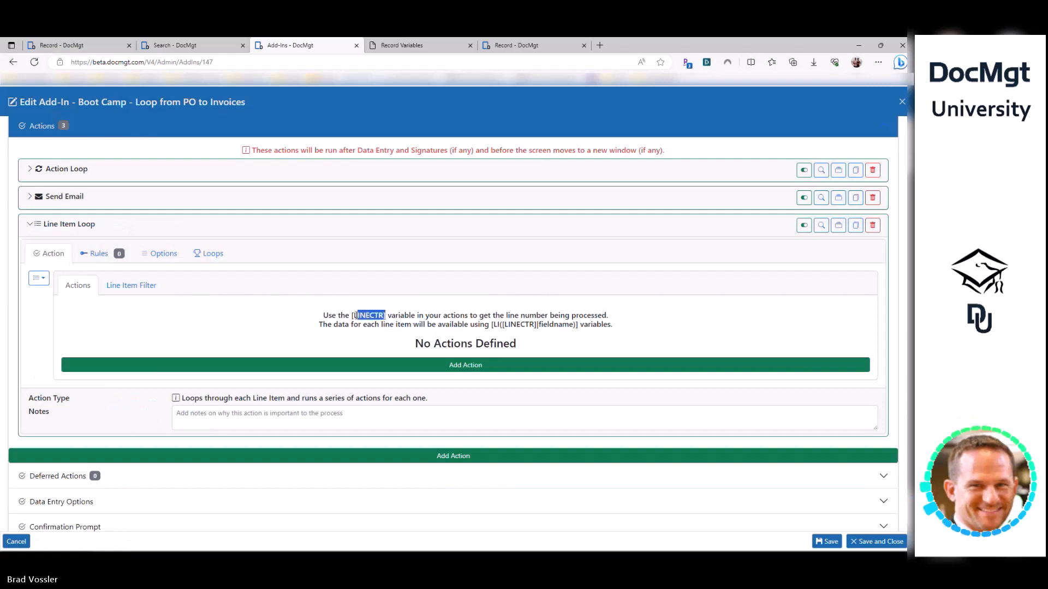
click(148, 365)
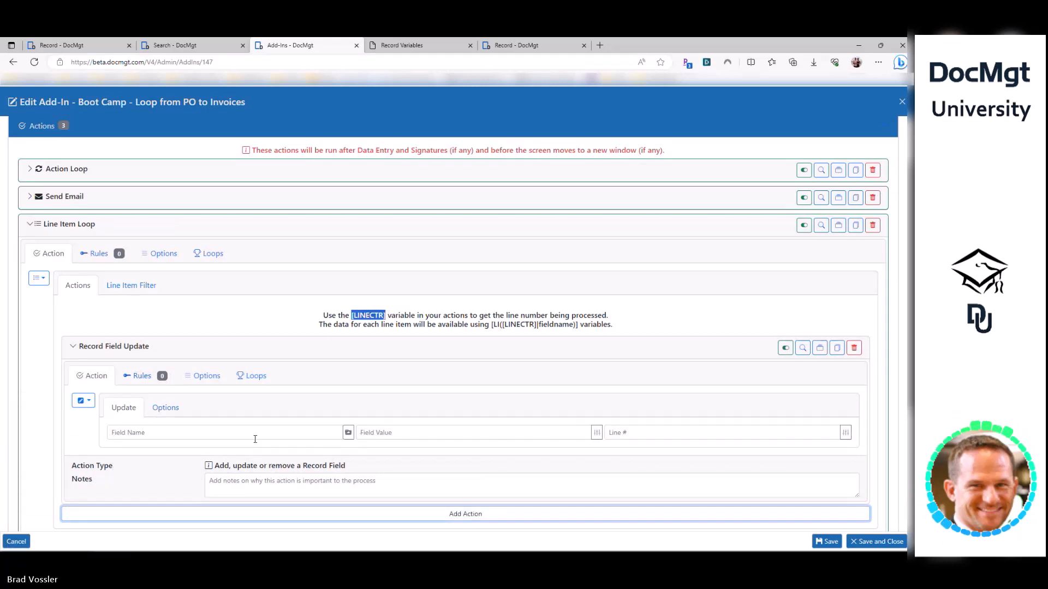
click(203, 433)
- Change the Line Item Loop into a Document Loop and show its per-document actions
click(39, 278)
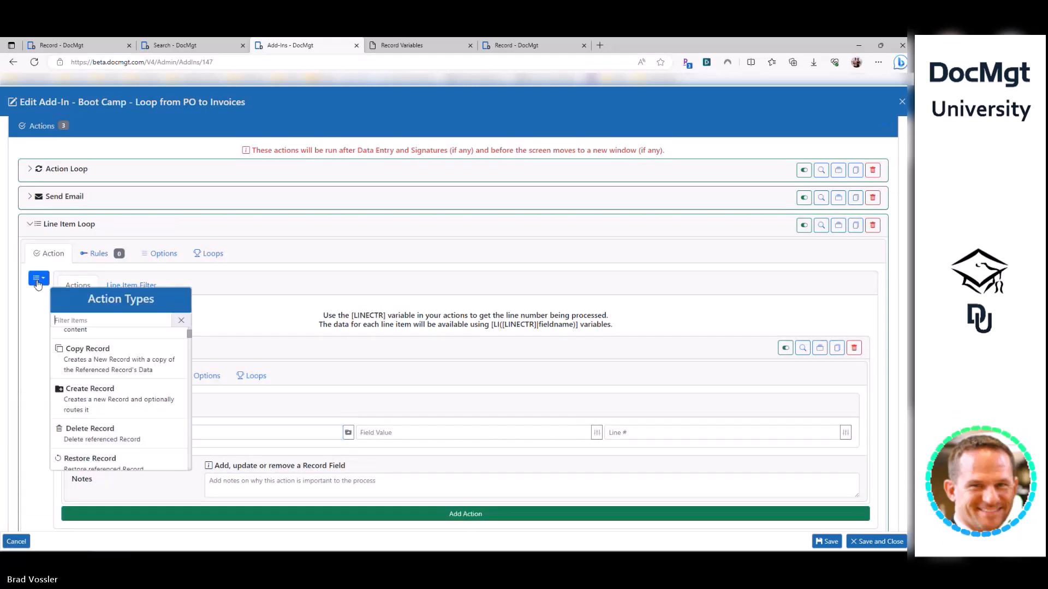
text(loop)
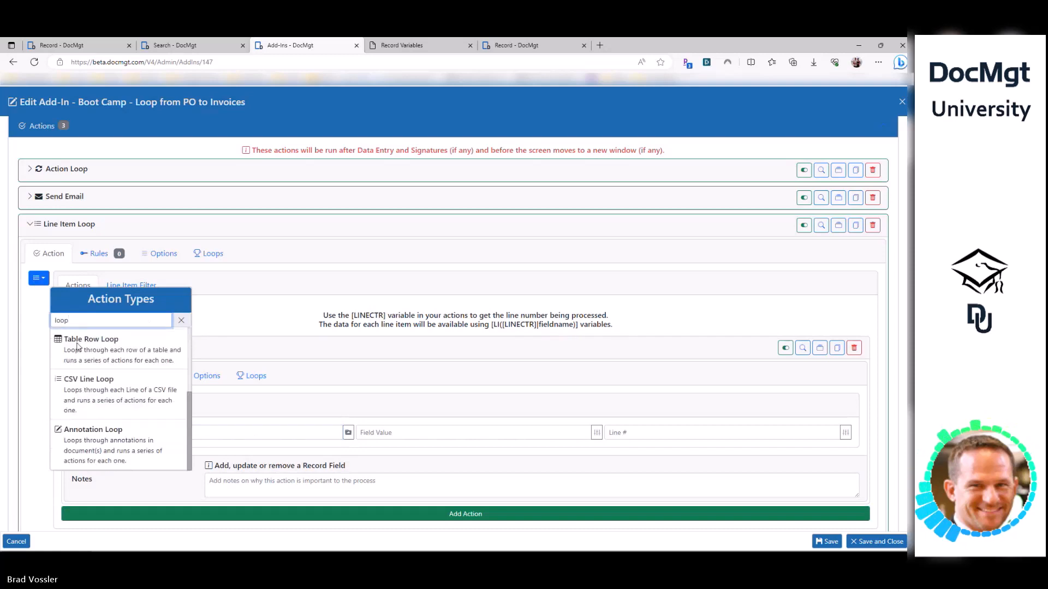
scroll(171, 409, up, 2)
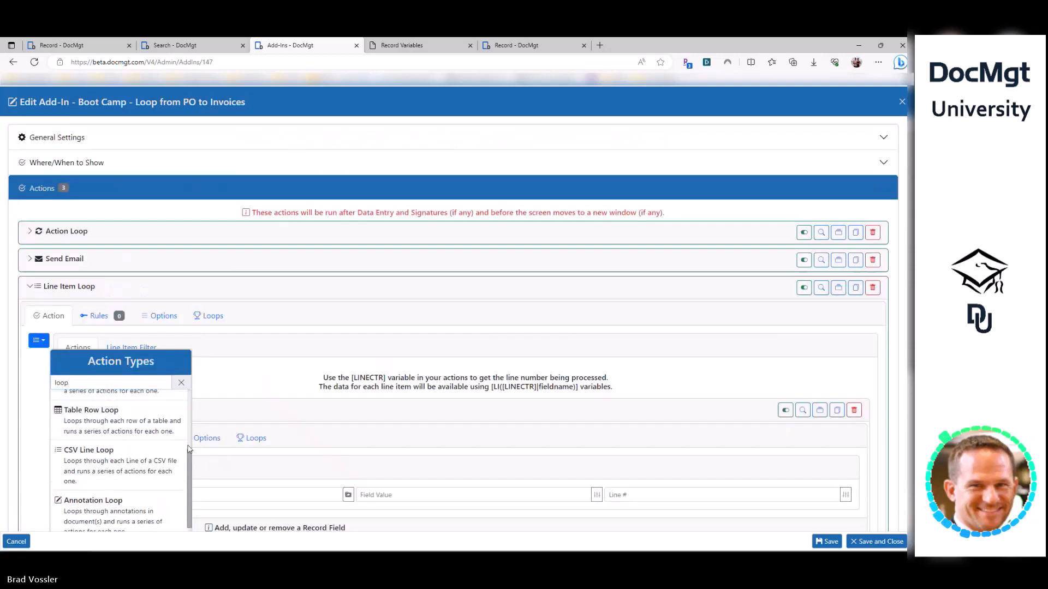
scroll(120, 447, up, 3)
click(99, 436)
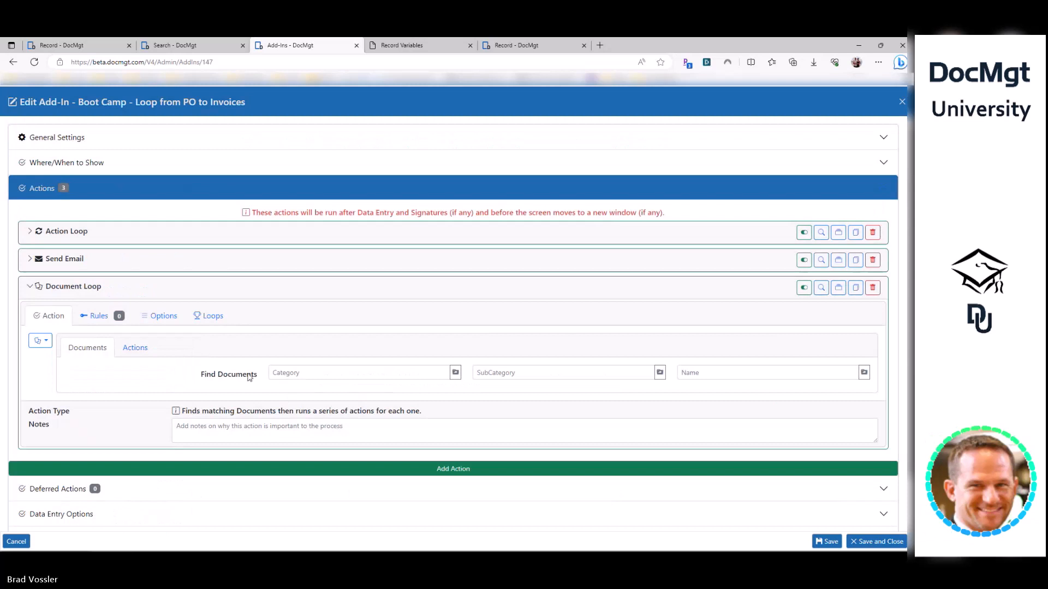
click(135, 350)
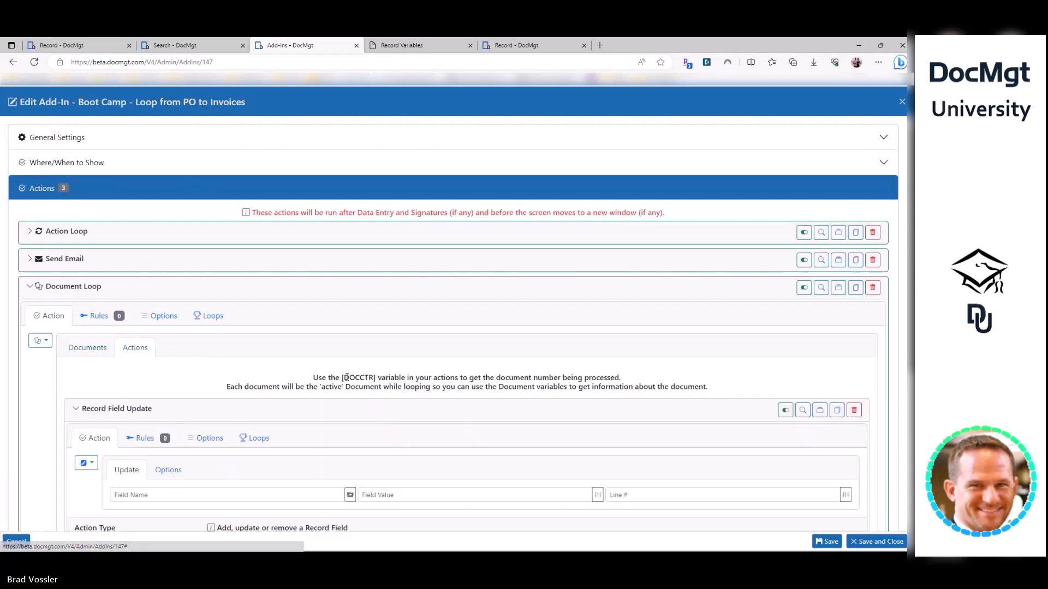
- Set the nested Record Field Update's Field Value to [DOCCTR]
drag(344, 377, 379, 379)
key(ctrl+c)
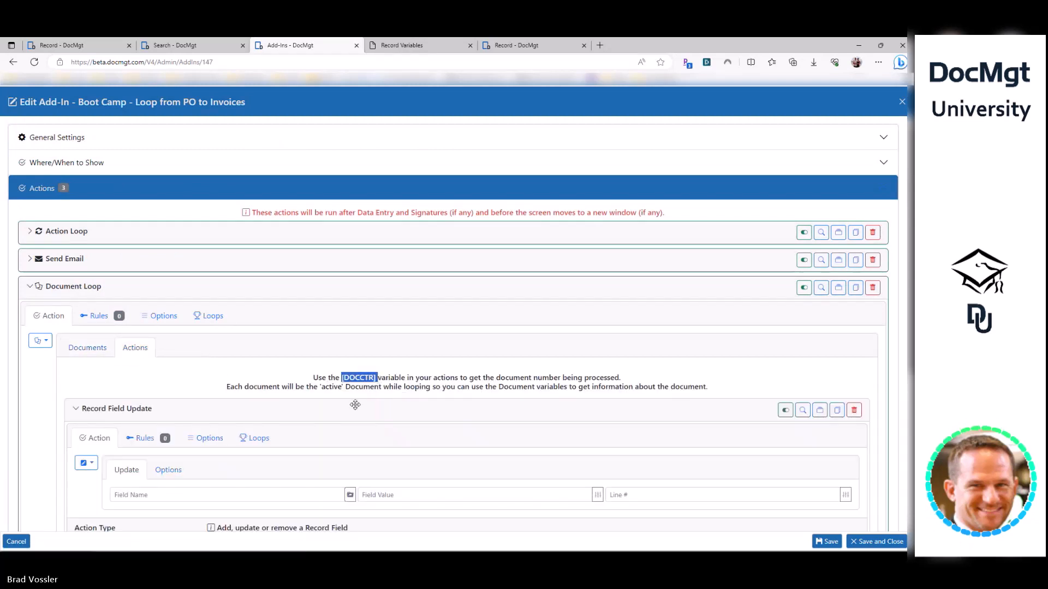
scroll(346, 351, down, 1)
drag(312, 316, 562, 329)
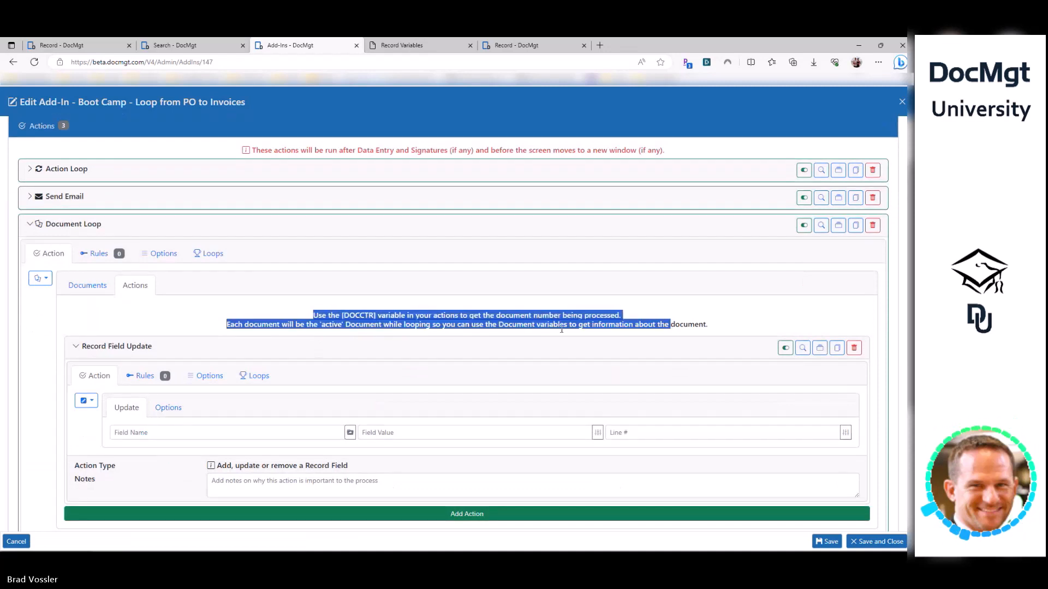
click(561, 329)
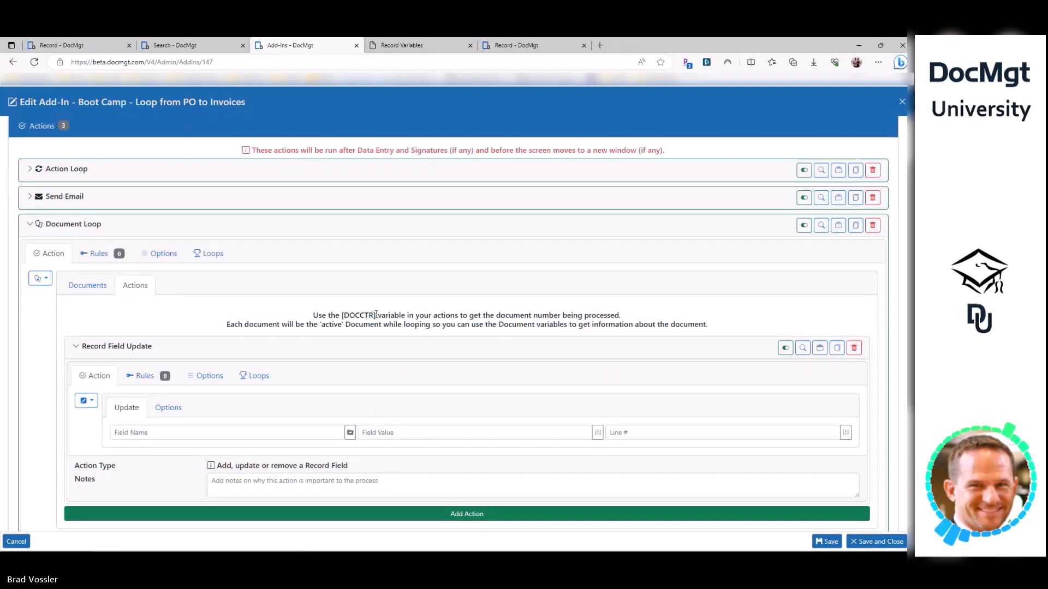
drag(376, 315, 350, 313)
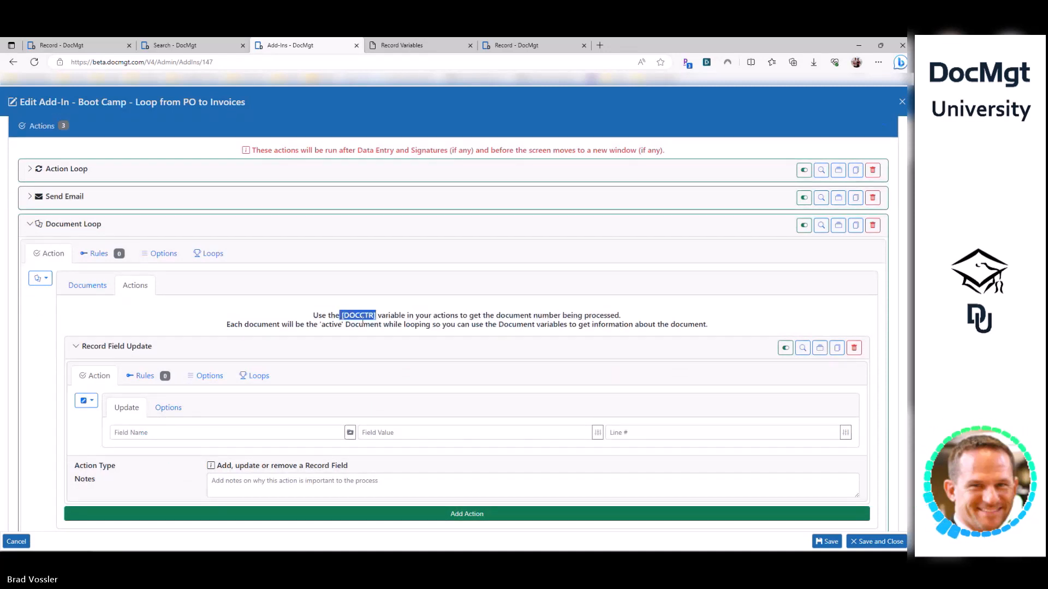
click(381, 432)
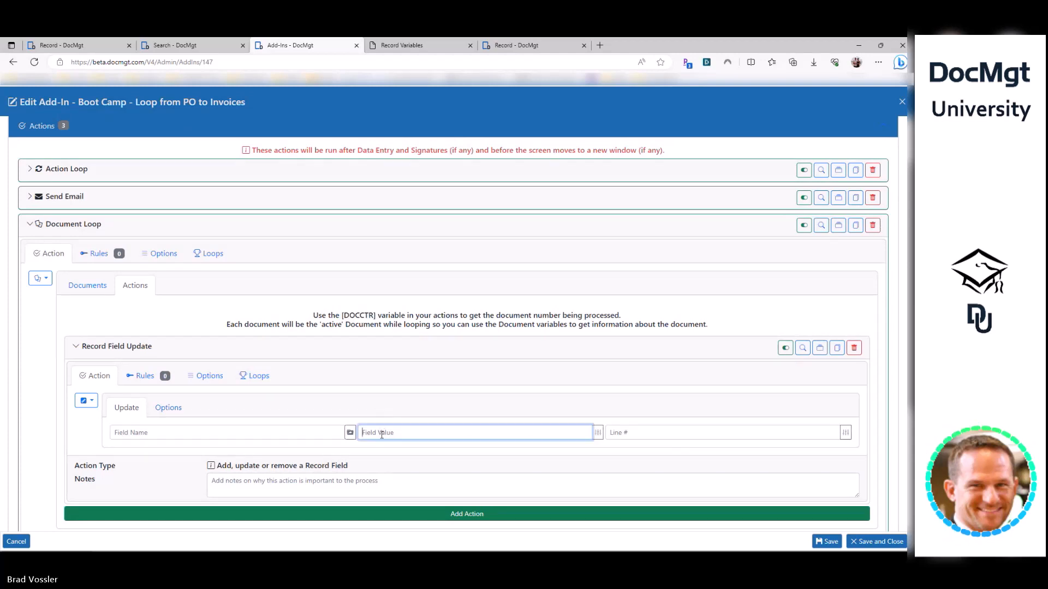
key(ctrl+v)
click(155, 320)
- Change the loop into a Table Row Loop and show its [ROWCTR] row counter
click(41, 278)
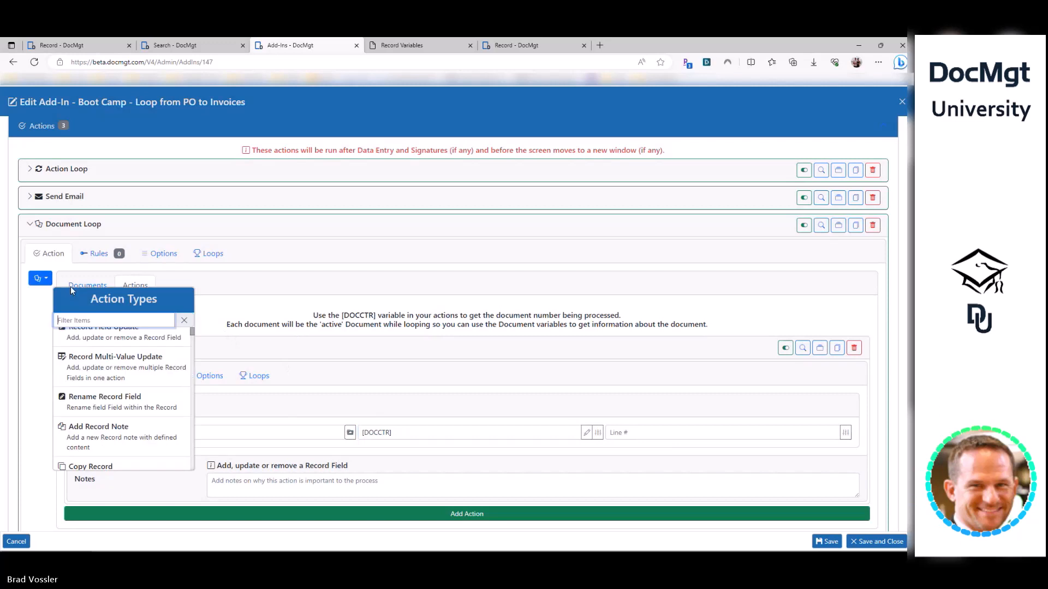
text(loop)
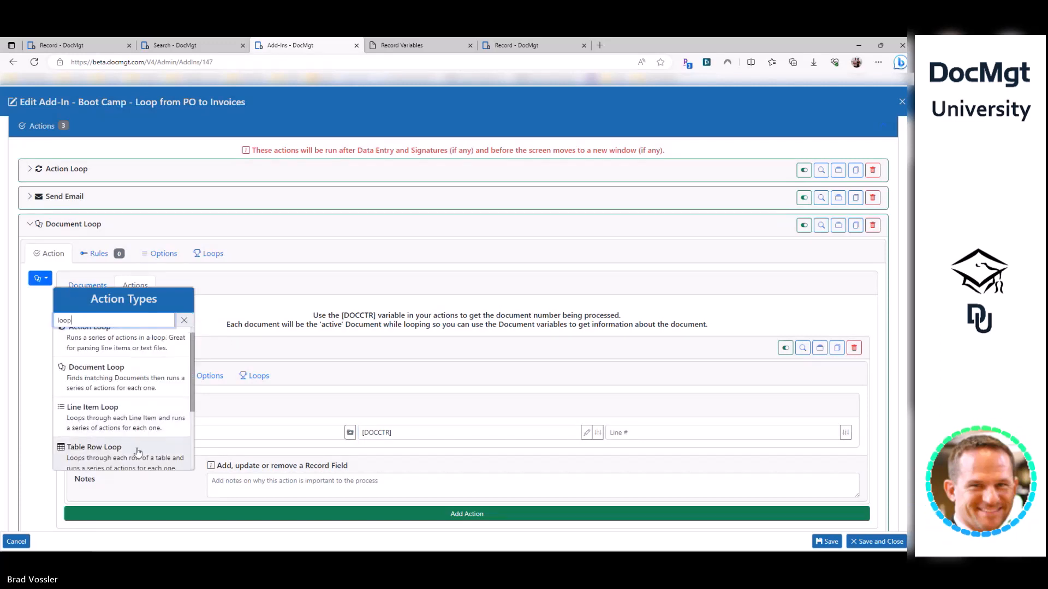
click(123, 461)
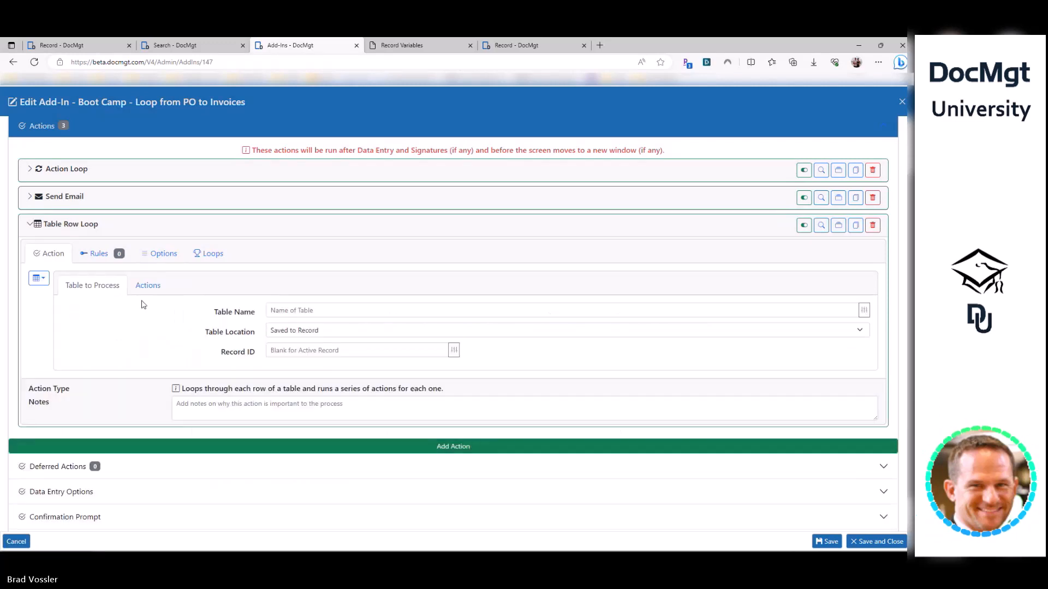
click(148, 286)
drag(350, 324, 387, 324)
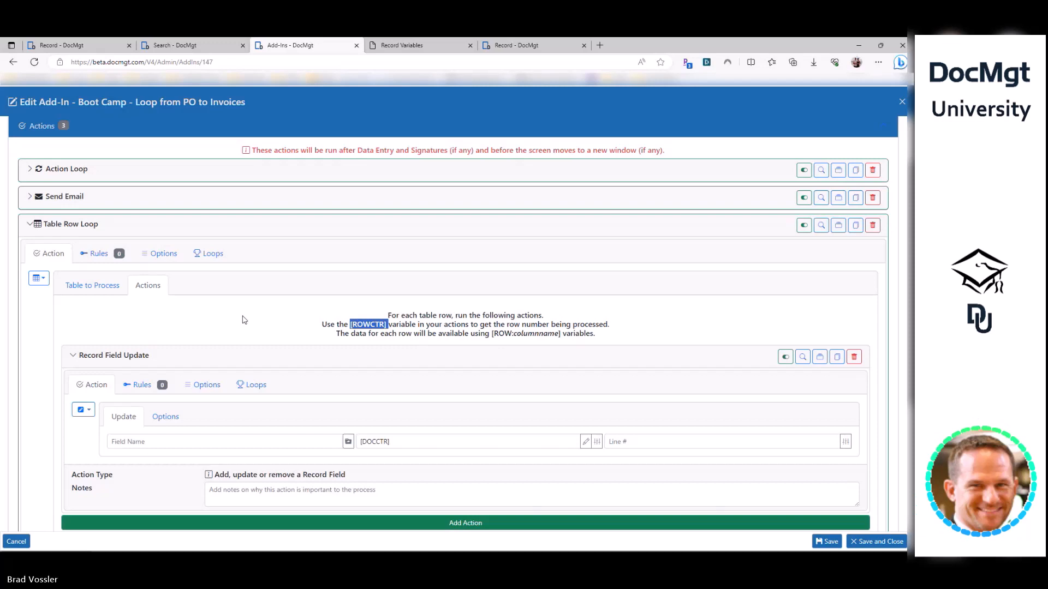
- Close the add-in editor, then create a new action set and expand its Actions section
click(189, 314)
key(Escape)
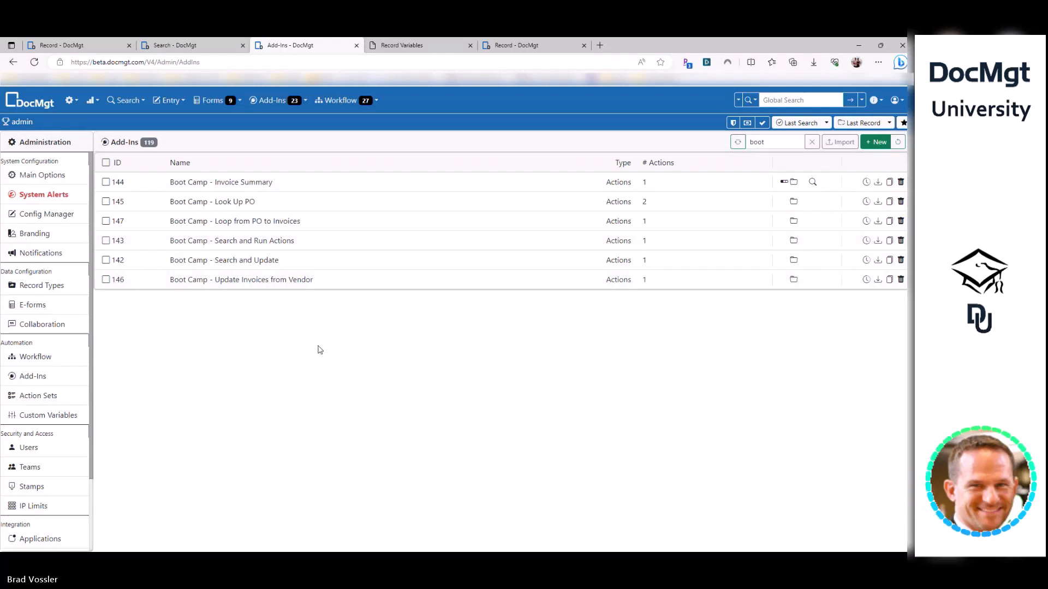
click(67, 400)
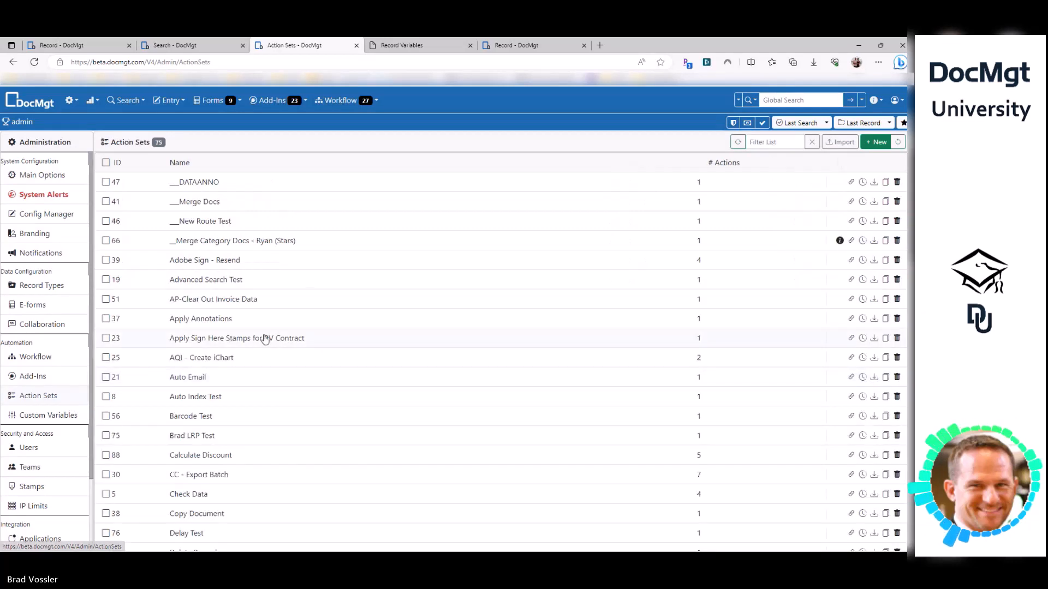
click(877, 142)
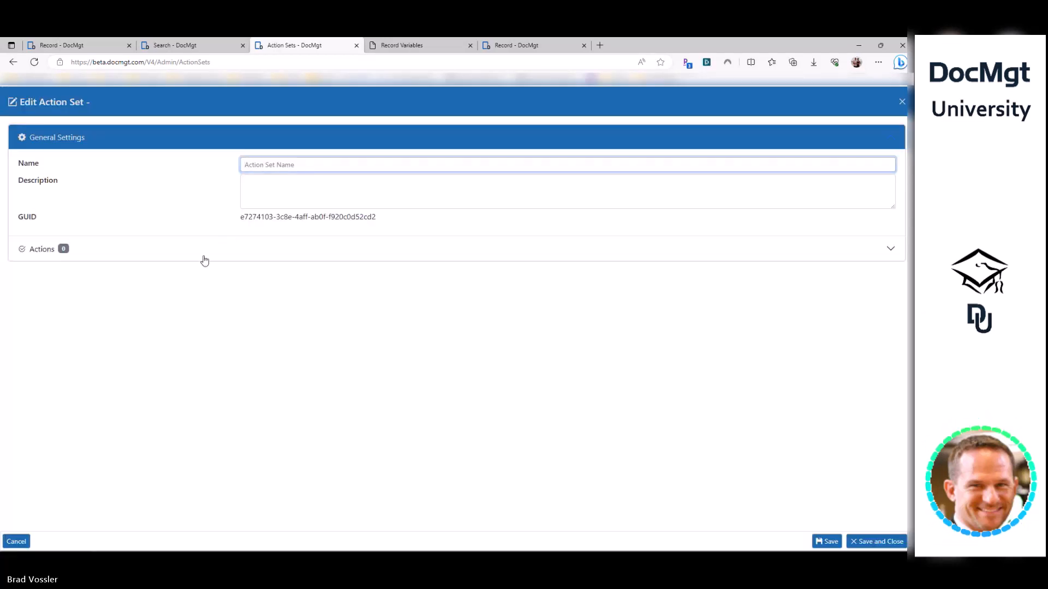
click(203, 256)
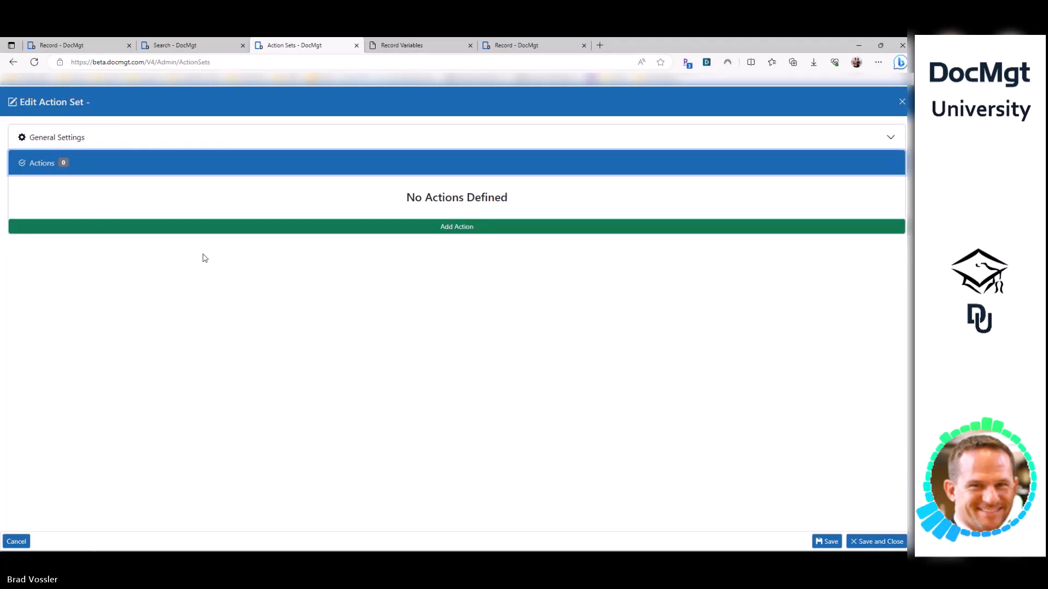